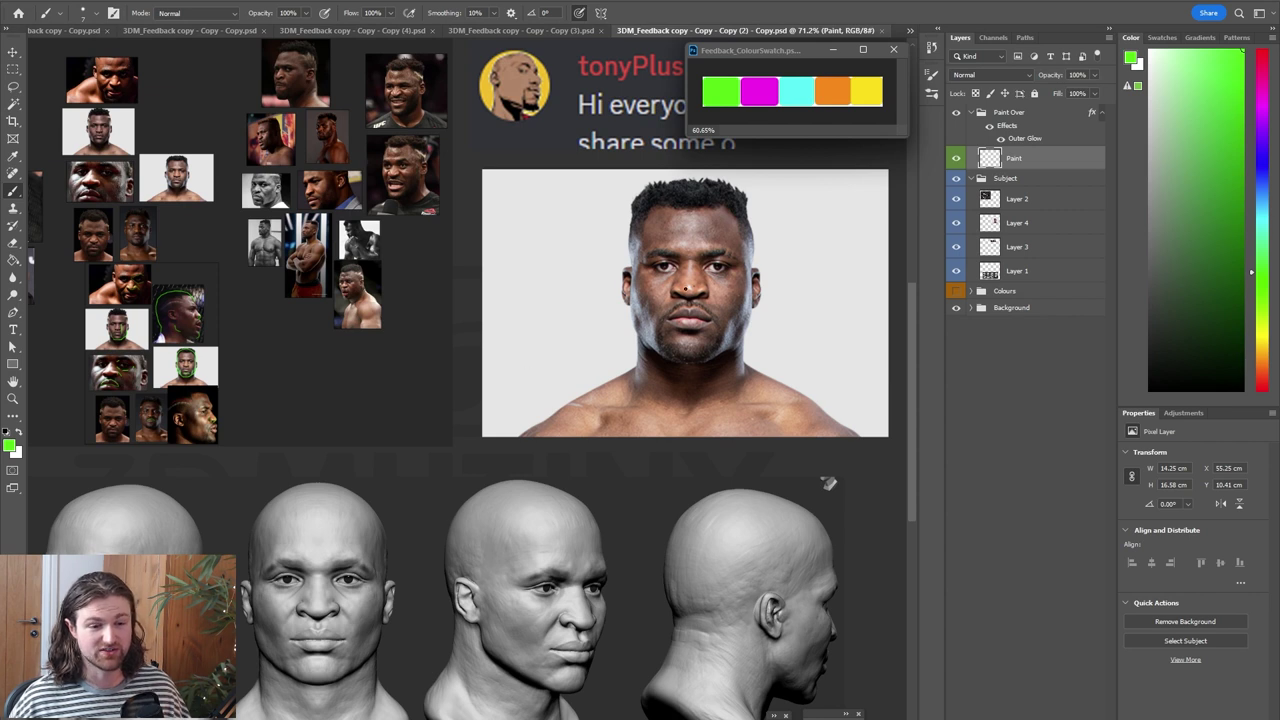
Examine the reference photos of the fighter, including those already marked with green contour lines
drag(170, 340, 502, 477)
alt+scroll(502, 477, up, 5)
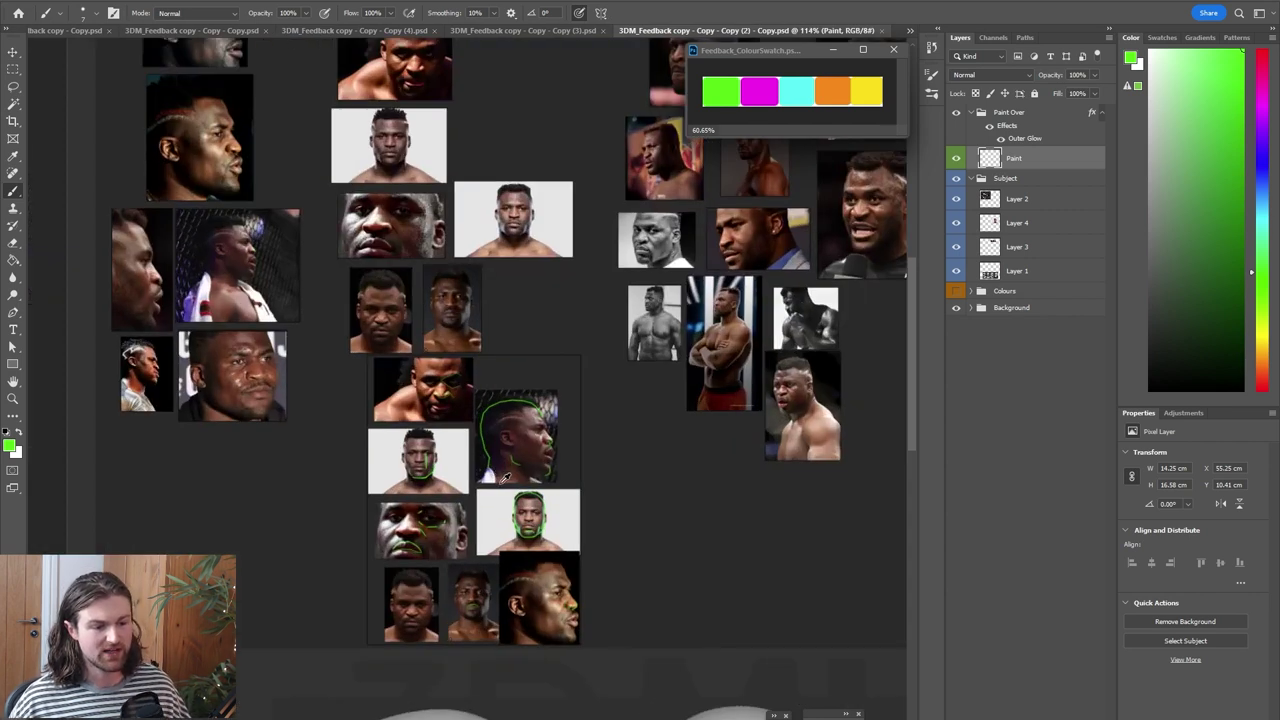
drag(511, 287, 514, 391)
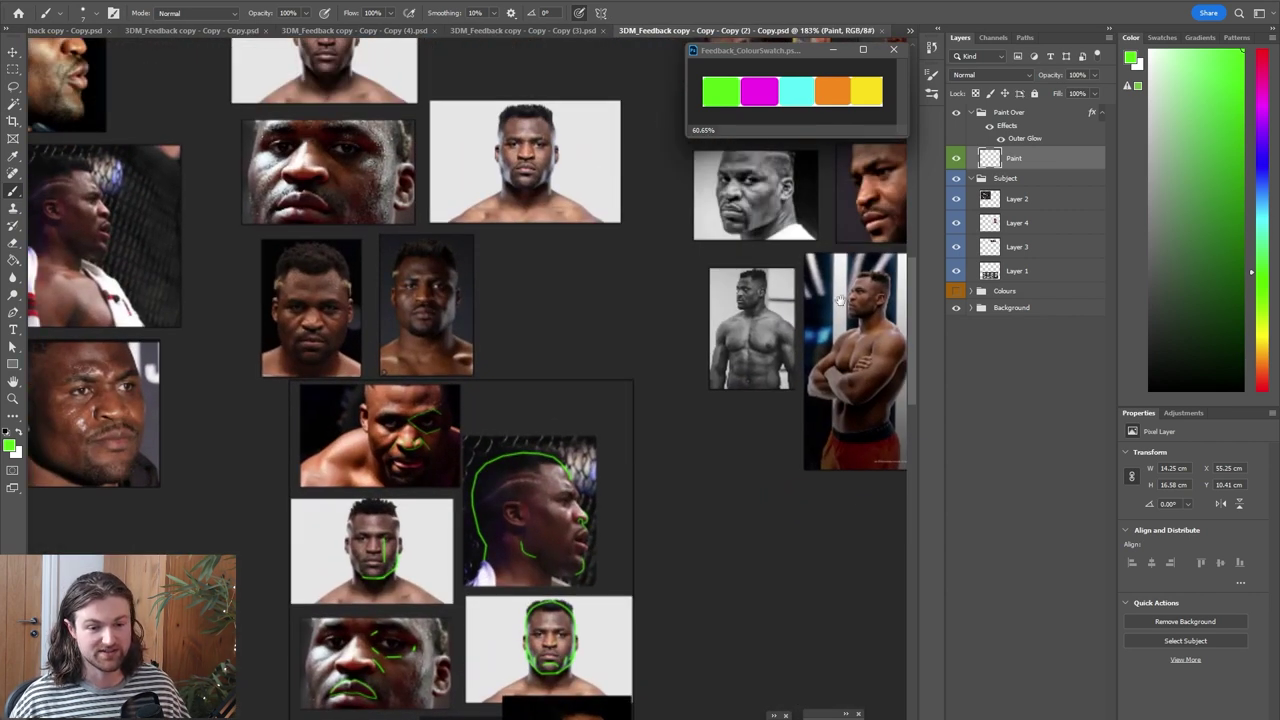
drag(834, 300, 696, 377)
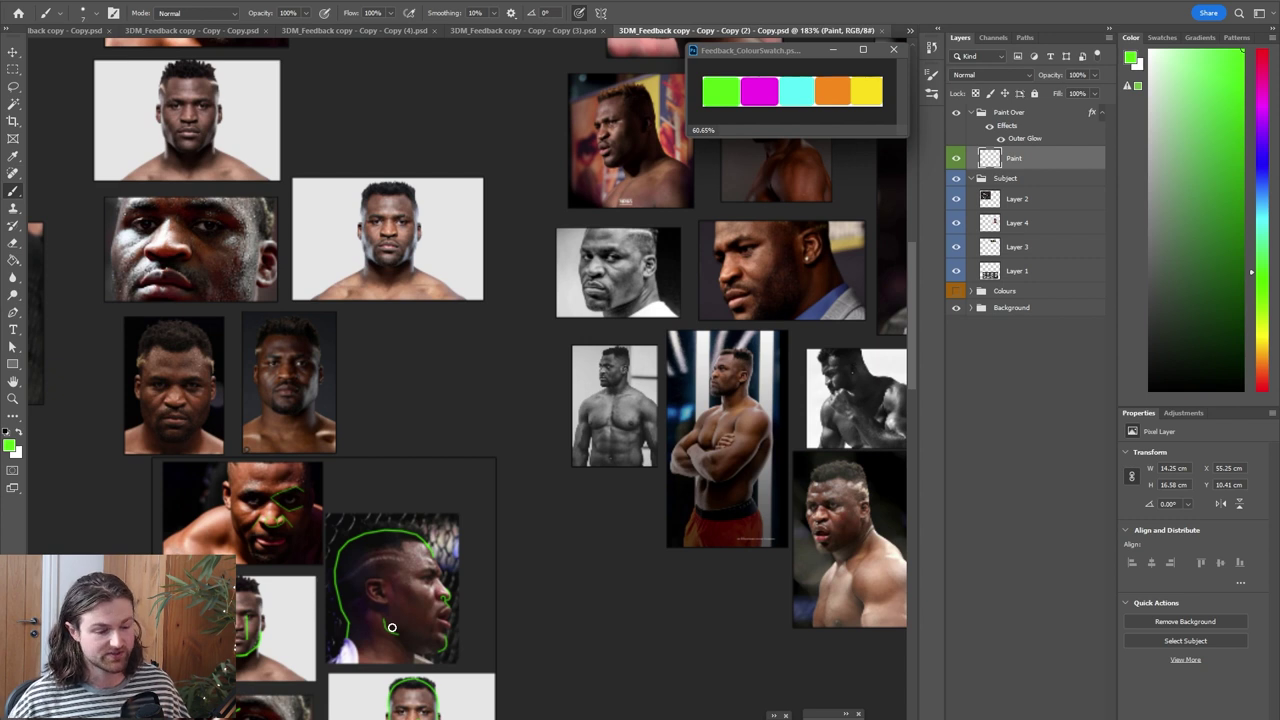
drag(392, 627, 618, 422)
alt+scroll(618, 422, up, 3)
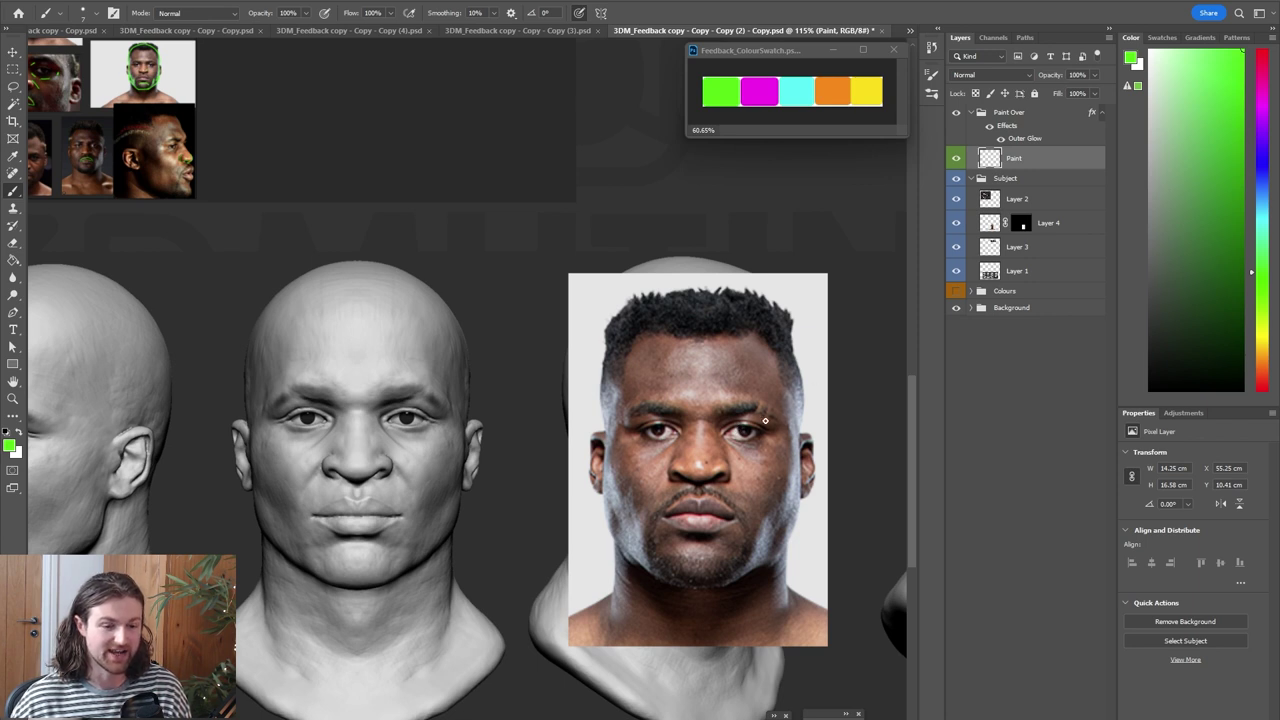
Paint green guides over both eyes of the front reference photo and an arrow from its brow to the sculpt's outer eye
drag(762, 416, 722, 412)
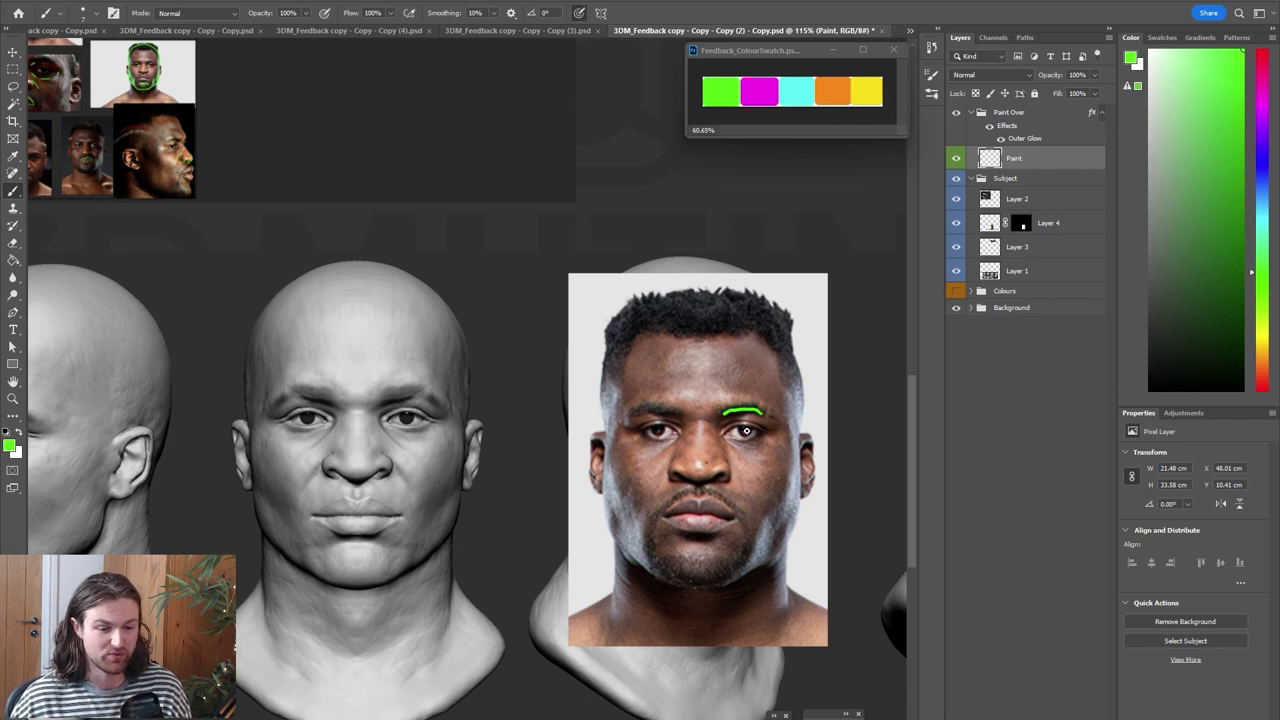
drag(658, 417, 658, 430)
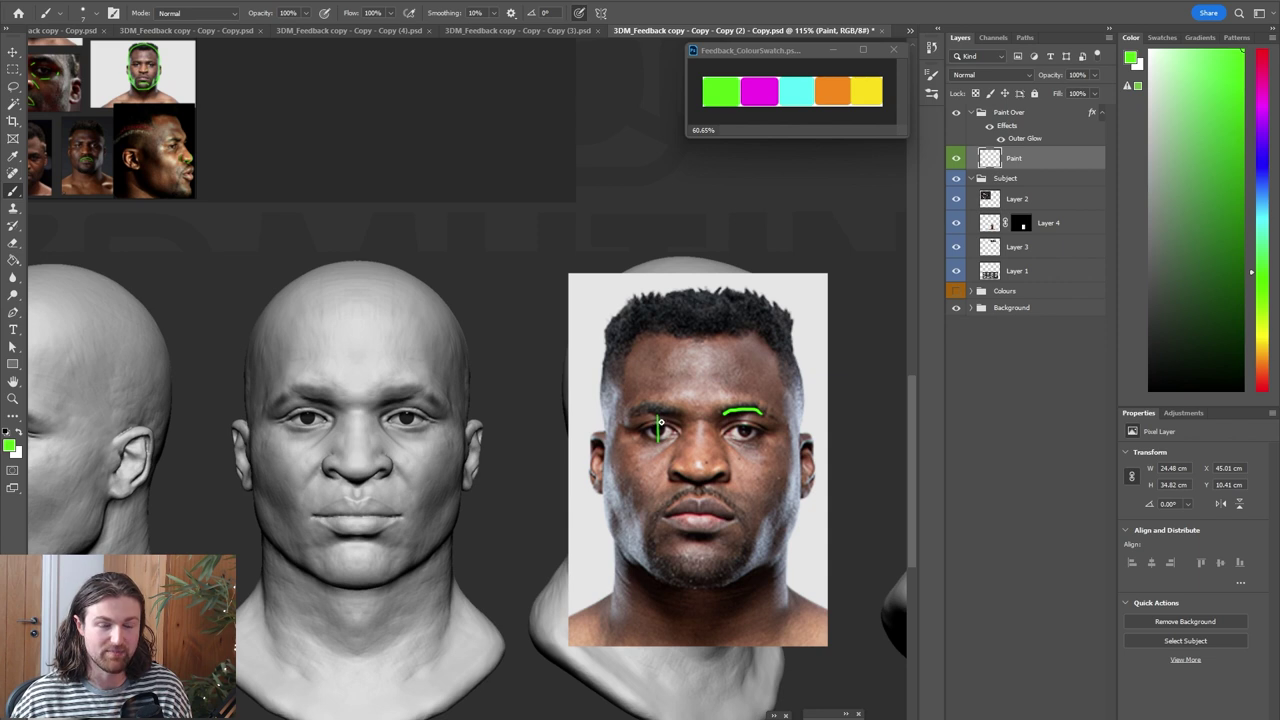
mouse_move(634, 414)
mouse_down()
mouse_move(556, 372)
mouse_move(478, 380)
mouse_move(426, 408)
mouse_move(440, 418)
mouse_up()
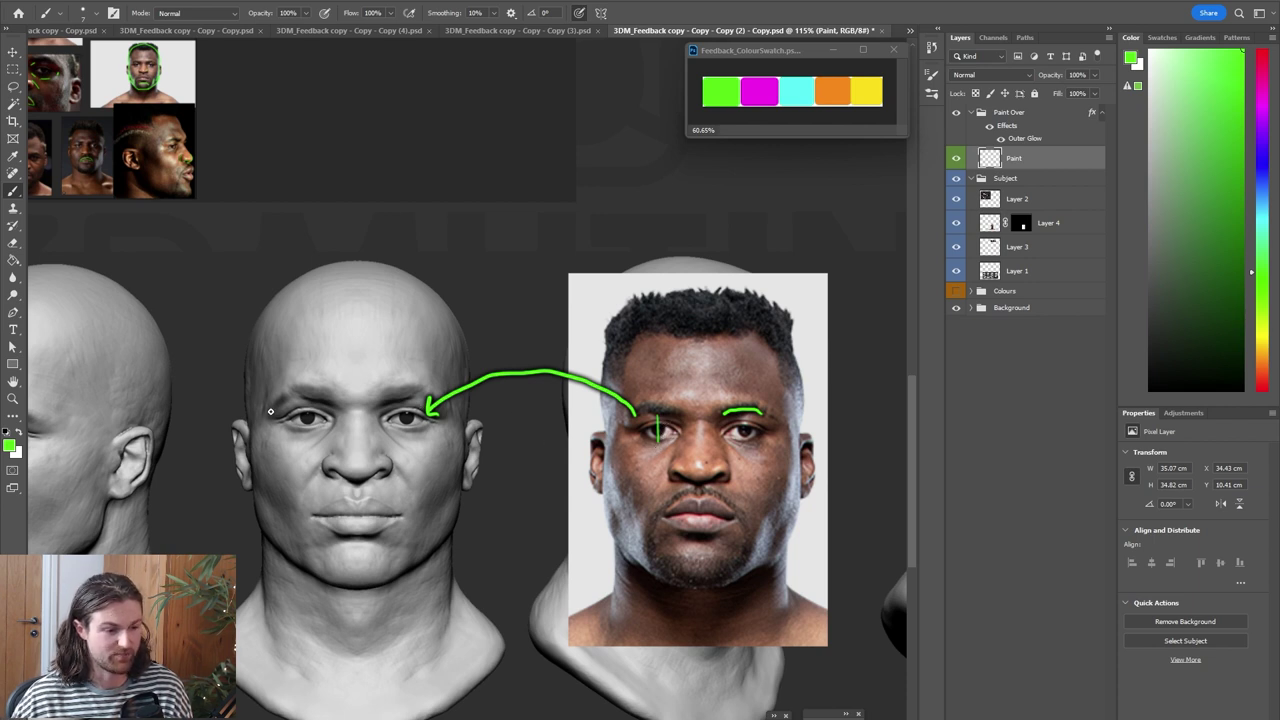
Mark an inward shift at the sculpt's other outer eye corner in green and link the sculpt's and photo's under-eye areas with a line
mouse_move(269, 406)
mouse_down()
mouse_move(287, 402)
mouse_move(274, 408)
mouse_up()
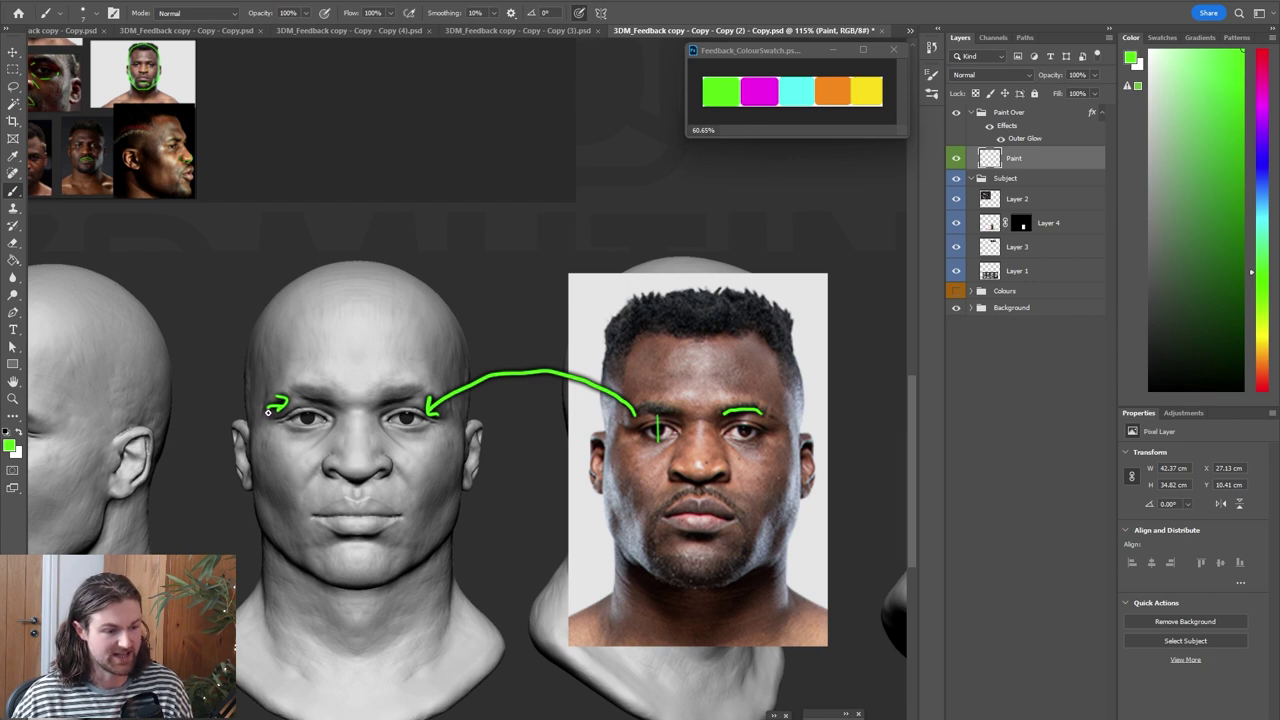
mouse_move(268, 413)
mouse_down()
mouse_move(269, 428)
mouse_move(287, 430)
mouse_up()
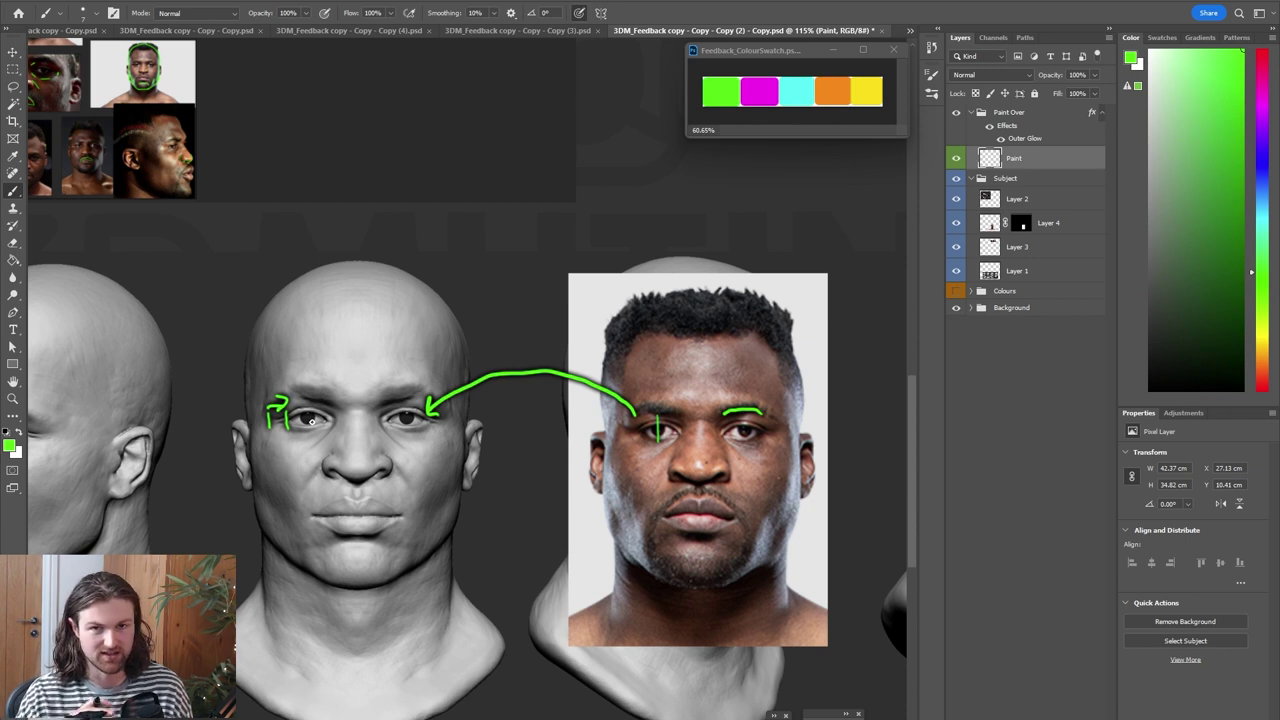
drag(390, 438, 661, 450)
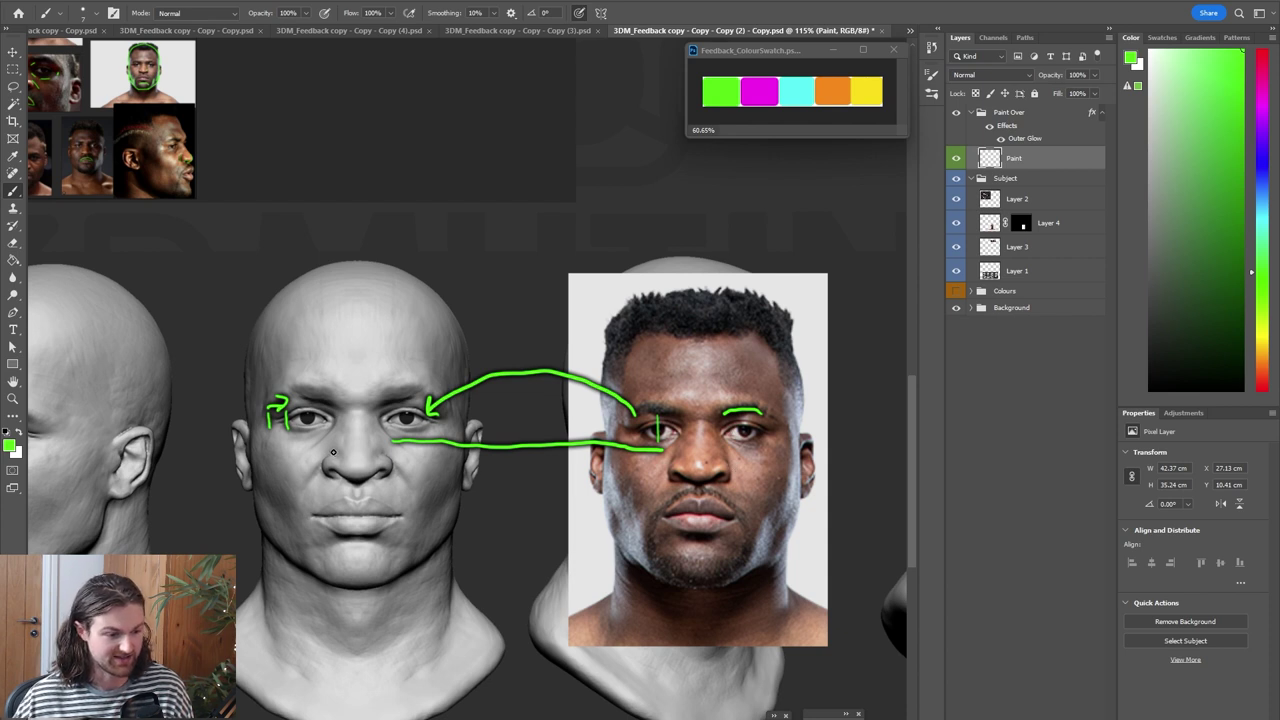
Paint a green curve around the front sculpt's nostril wing and an upward arrow beside the nose on the reference photo
alt+scroll(330, 450, up, 3)
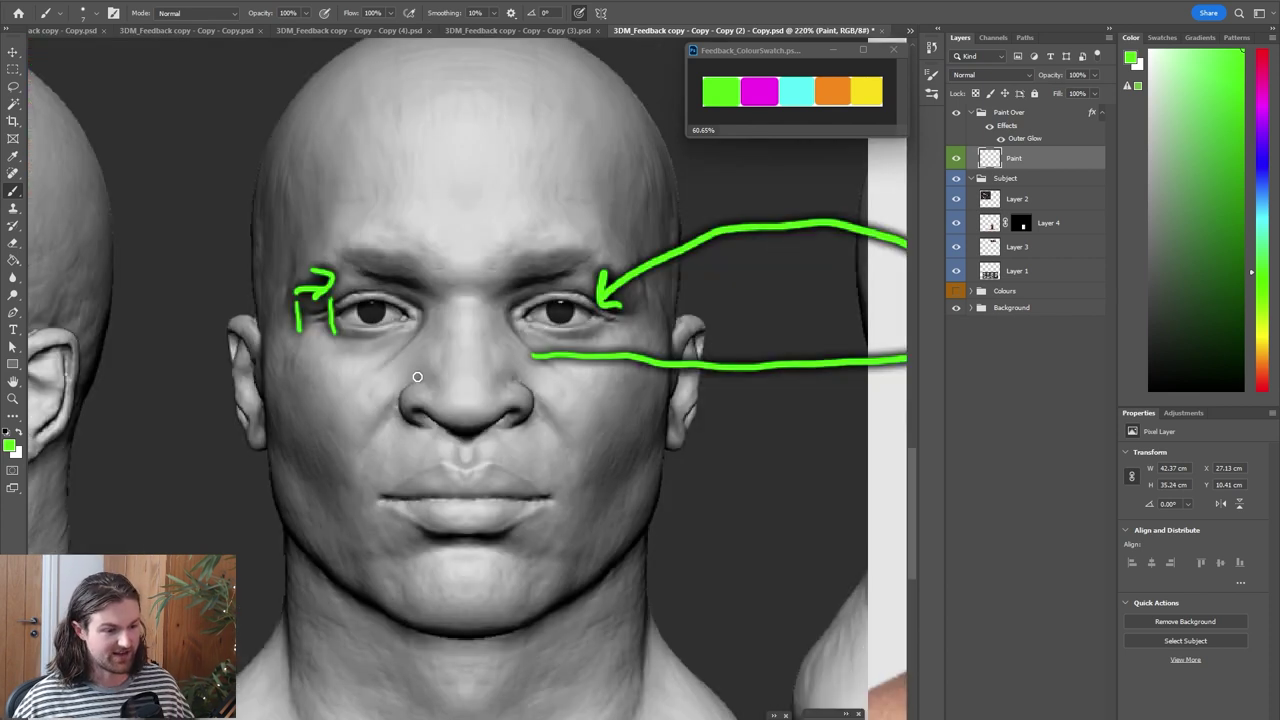
mouse_move(417, 377)
mouse_down()
mouse_move(399, 390)
mouse_move(406, 412)
mouse_up()
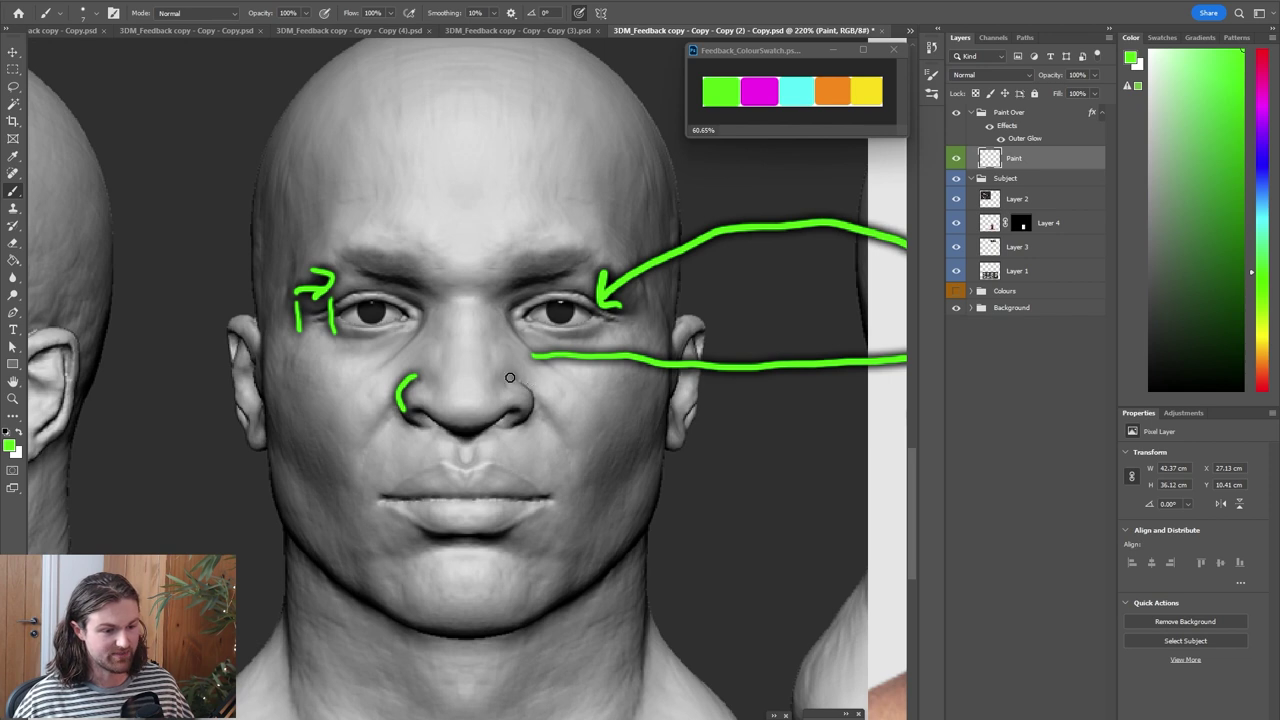
drag(796, 463, 427, 501)
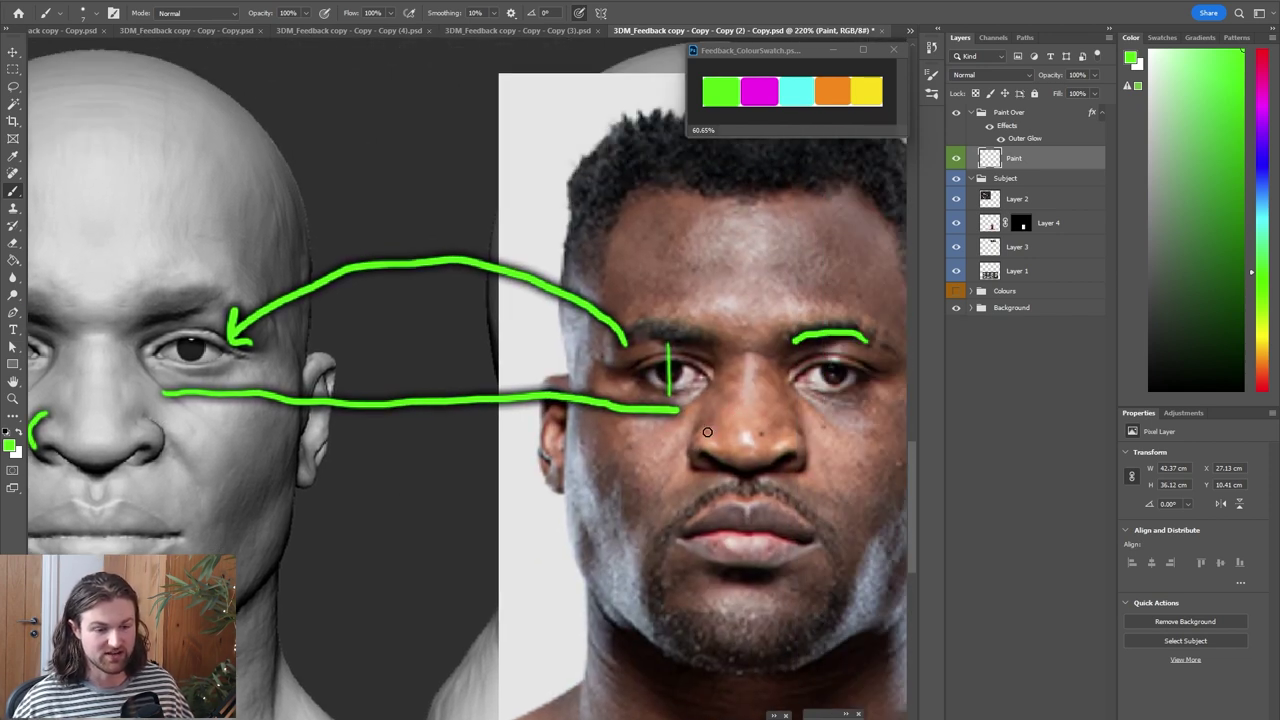
mouse_move(701, 432)
mouse_down()
mouse_move(717, 400)
mouse_move(724, 428)
mouse_up()
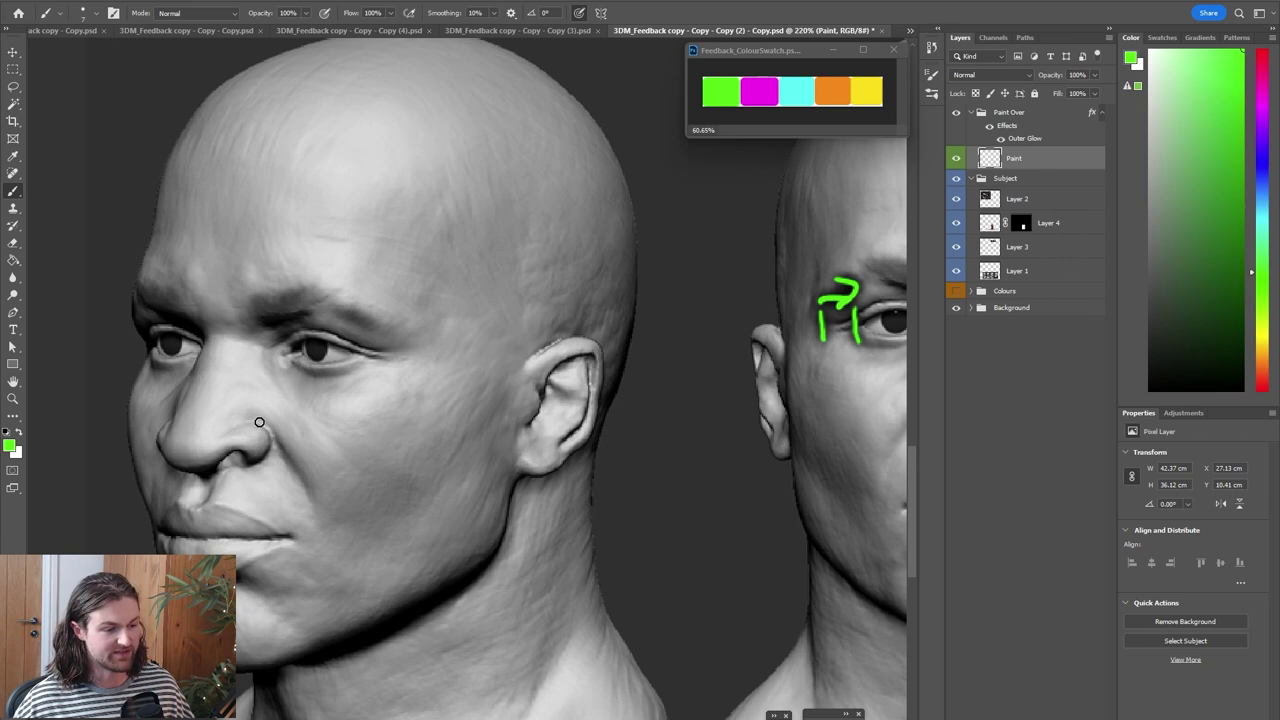
Paint a green upward arrow beside the nose on the three-quarter sculpt and a mark above the front sculpt's other nostril
mouse_move(237, 416)
mouse_down()
mouse_move(249, 430)
mouse_move(235, 367)
mouse_move(247, 390)
mouse_up()
drag(528, 484, 492, 480)
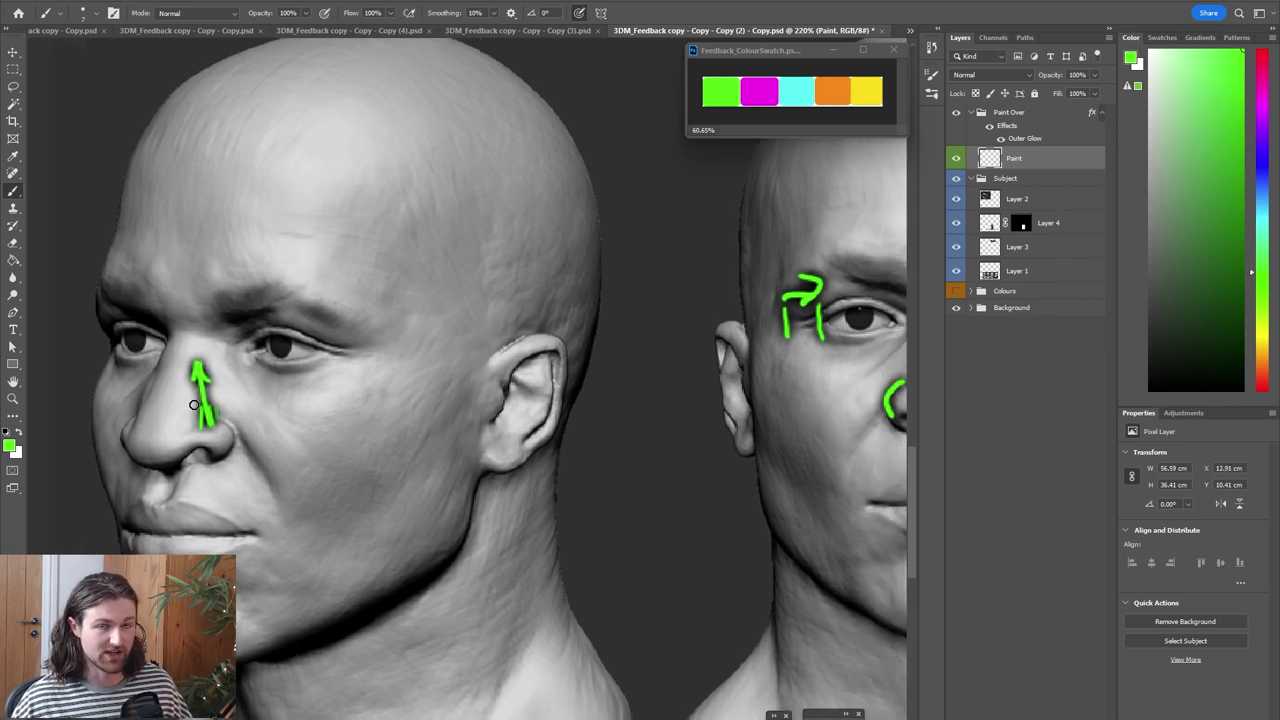
drag(777, 423, 417, 461)
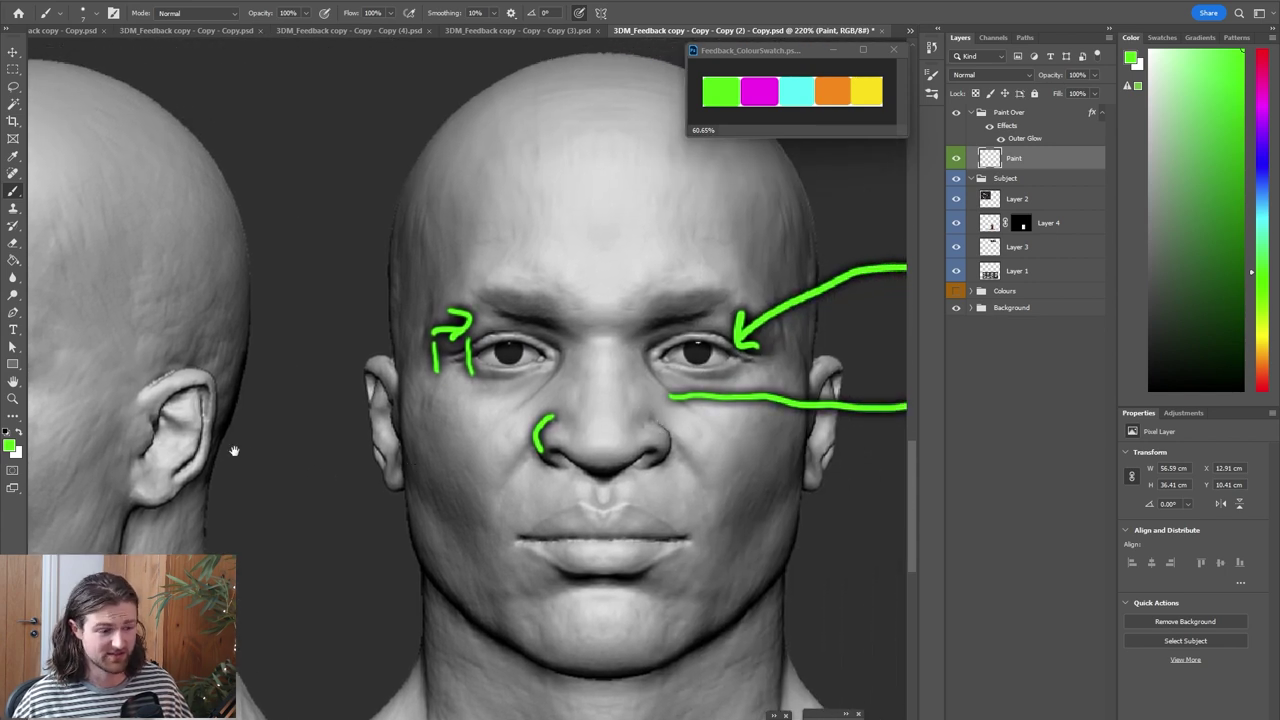
drag(252, 454, 385, 439)
drag(811, 483, 737, 486)
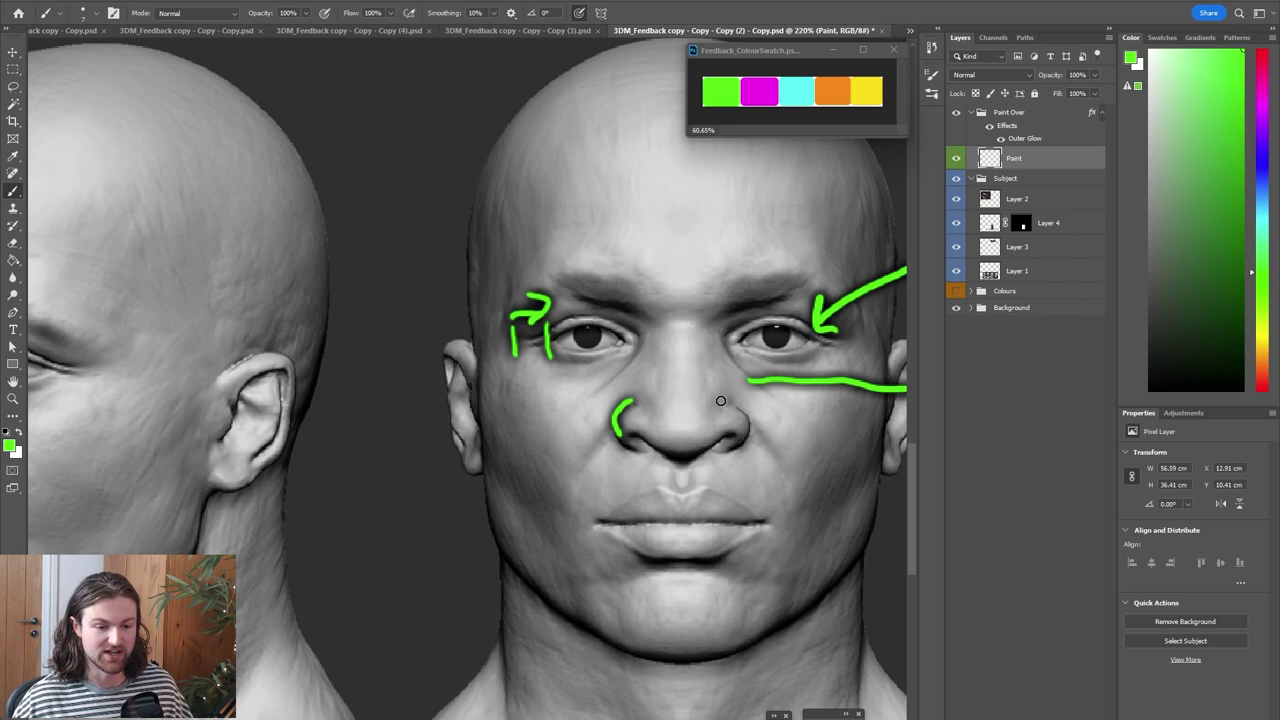
mouse_move(724, 395)
mouse_down()
mouse_move(726, 412)
mouse_move(729, 400)
mouse_move(750, 420)
mouse_up()
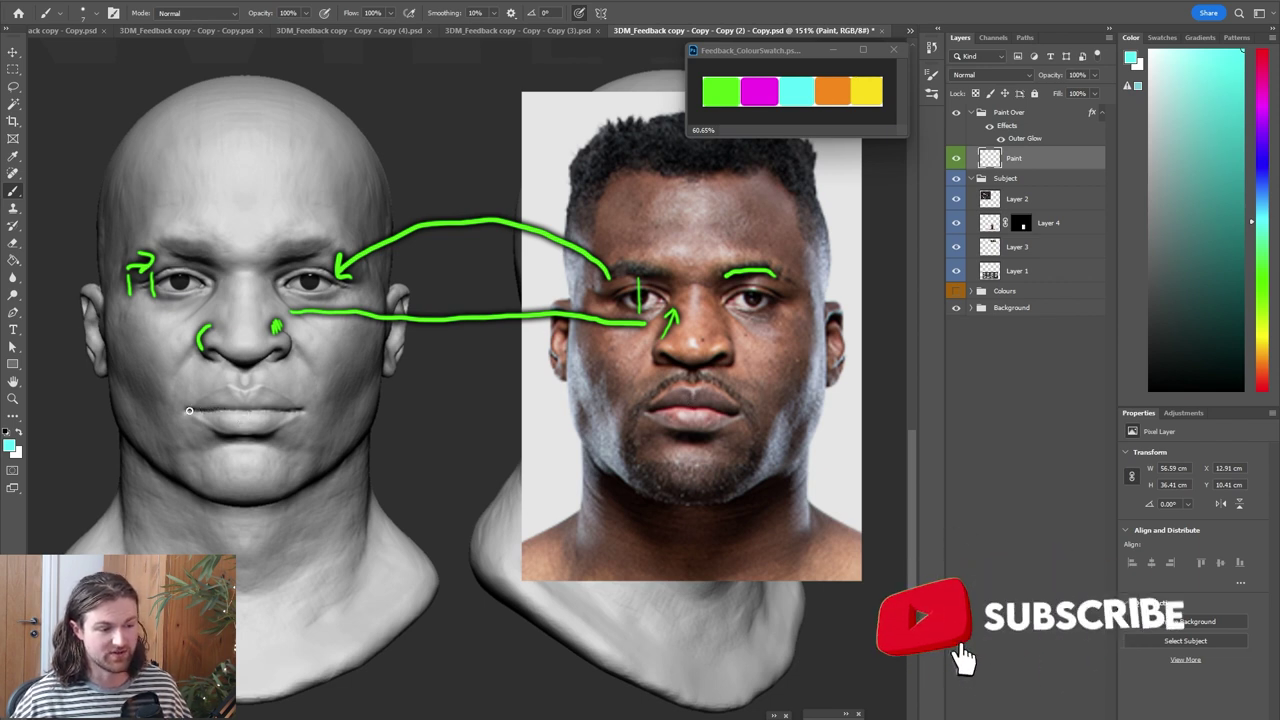
drag(193, 410, 279, 410)
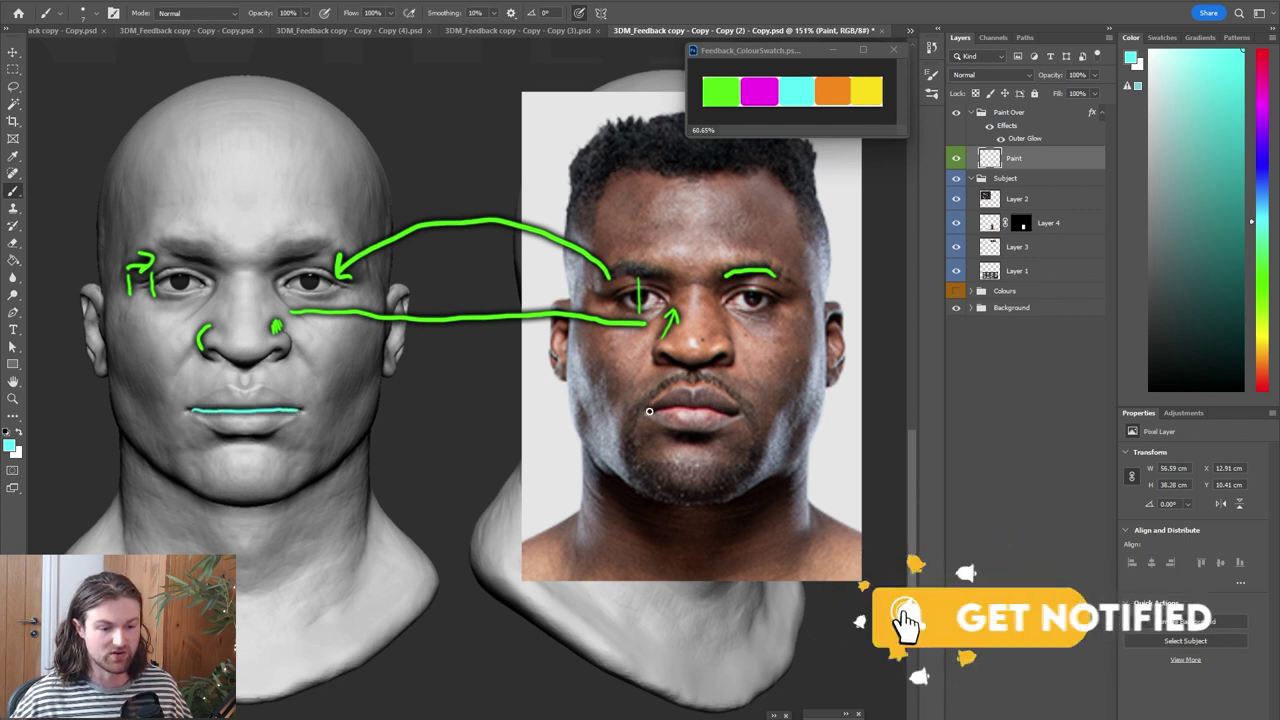
drag(653, 410, 740, 412)
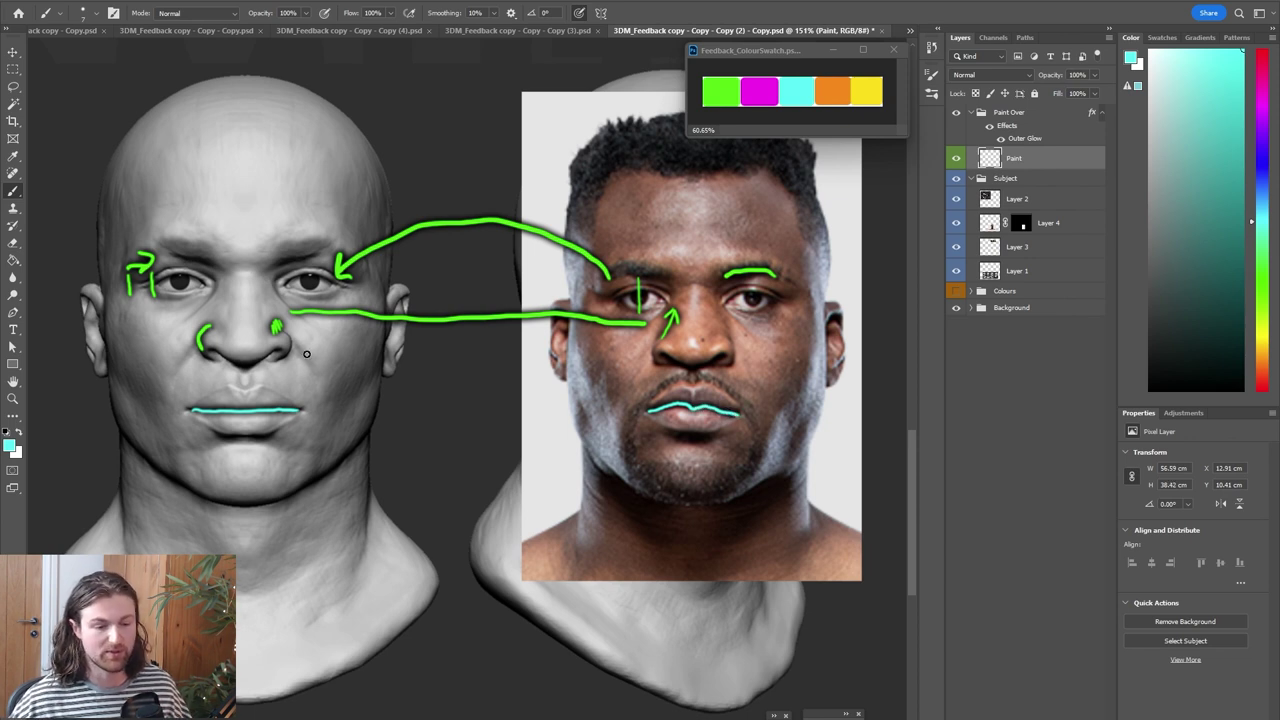
key(ctrl+z)
key(ctrl+z)
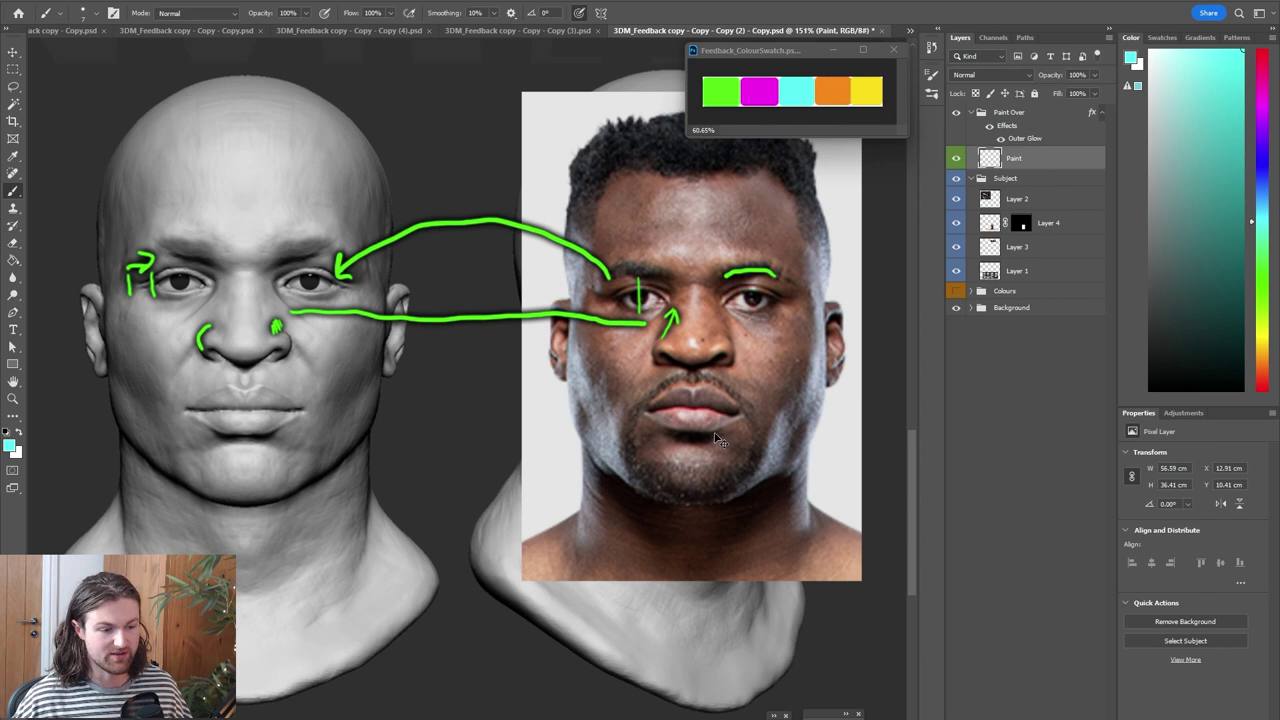
Circle the photo's lower lip in cyan, link it to the sculpt's lower lip with an arrow, and add upper-lip arrows on both faces
mouse_move(691, 407)
mouse_down()
mouse_move(670, 416)
mouse_move(684, 430)
mouse_move(711, 416)
mouse_move(429, 437)
mouse_move(255, 425)
mouse_move(268, 414)
mouse_up()
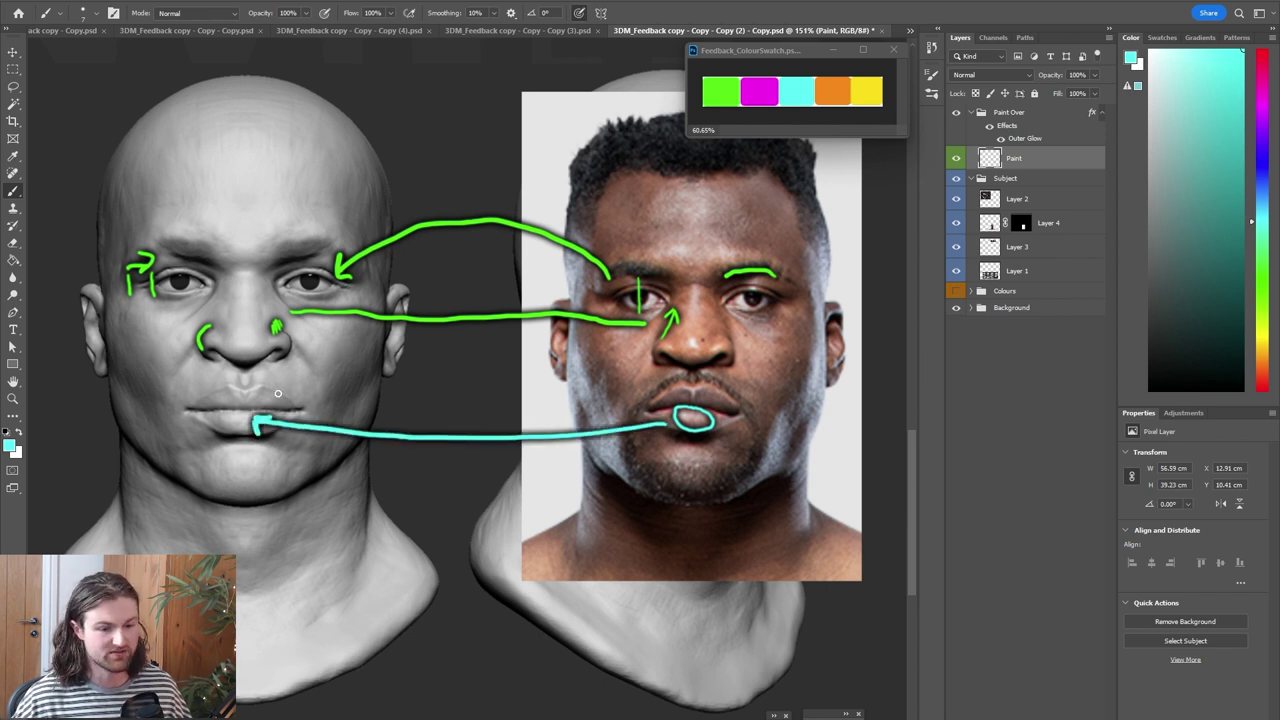
mouse_move(712, 383)
mouse_down()
mouse_move(770, 357)
mouse_move(727, 386)
mouse_move(705, 383)
mouse_move(725, 388)
mouse_up()
drag(252, 392, 375, 348)
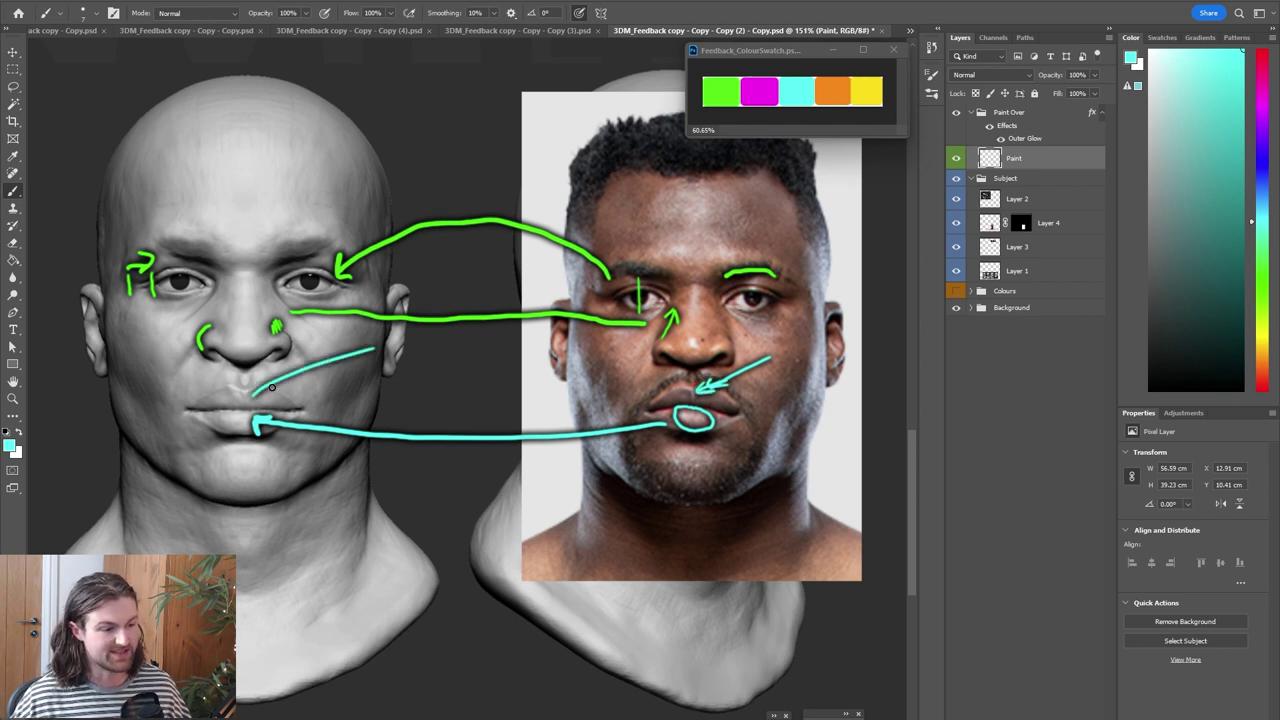
drag(262, 381, 264, 399)
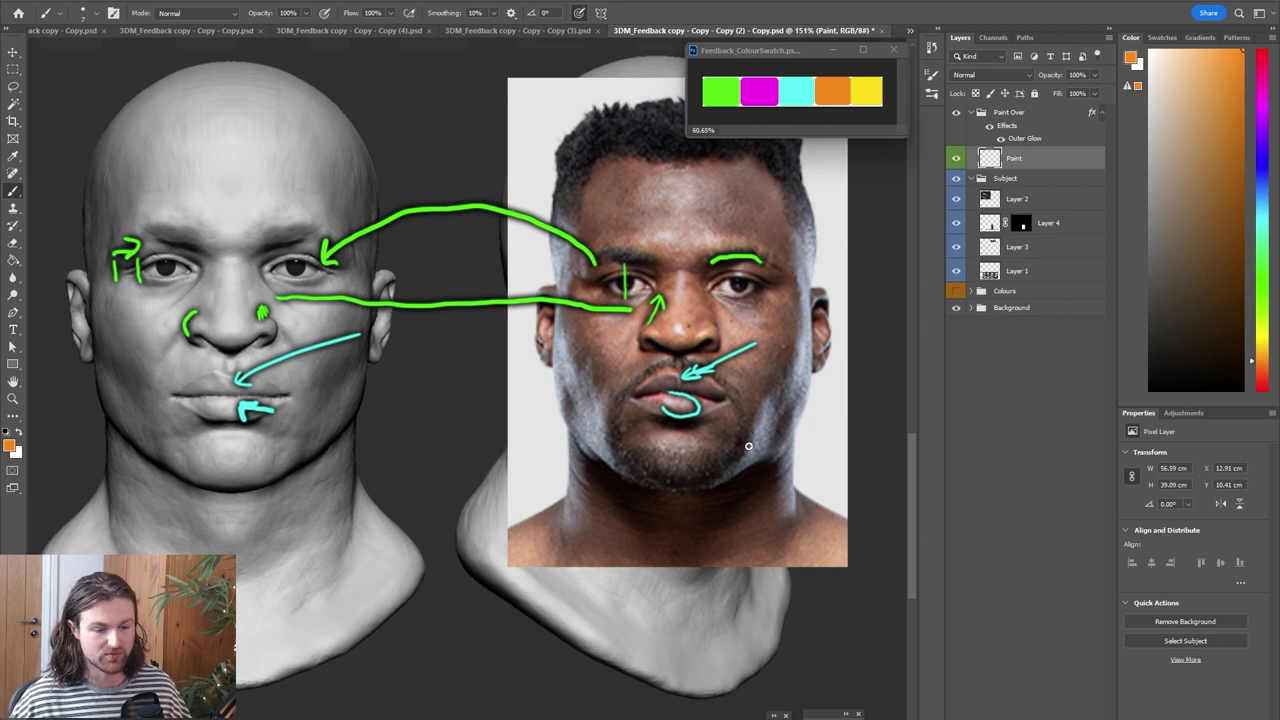
Paint orange contour strokes beside the photo's mouth and orange arrows pointing at the lower cheek on both the photo and the sculpt
mouse_move(735, 433)
mouse_down()
mouse_move(750, 443)
mouse_move(766, 414)
mouse_up()
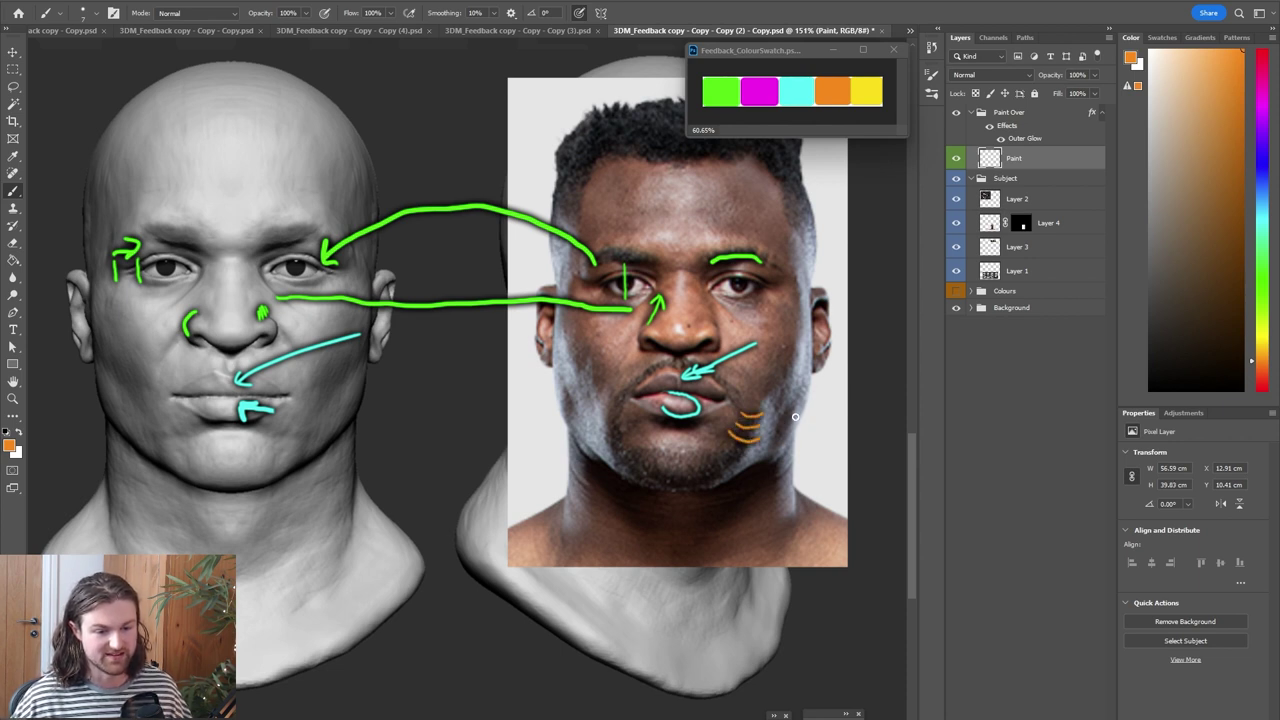
mouse_move(844, 382)
mouse_down()
mouse_move(788, 408)
mouse_move(810, 414)
mouse_up()
mouse_move(423, 350)
mouse_down()
mouse_move(348, 386)
mouse_move(395, 388)
mouse_up()
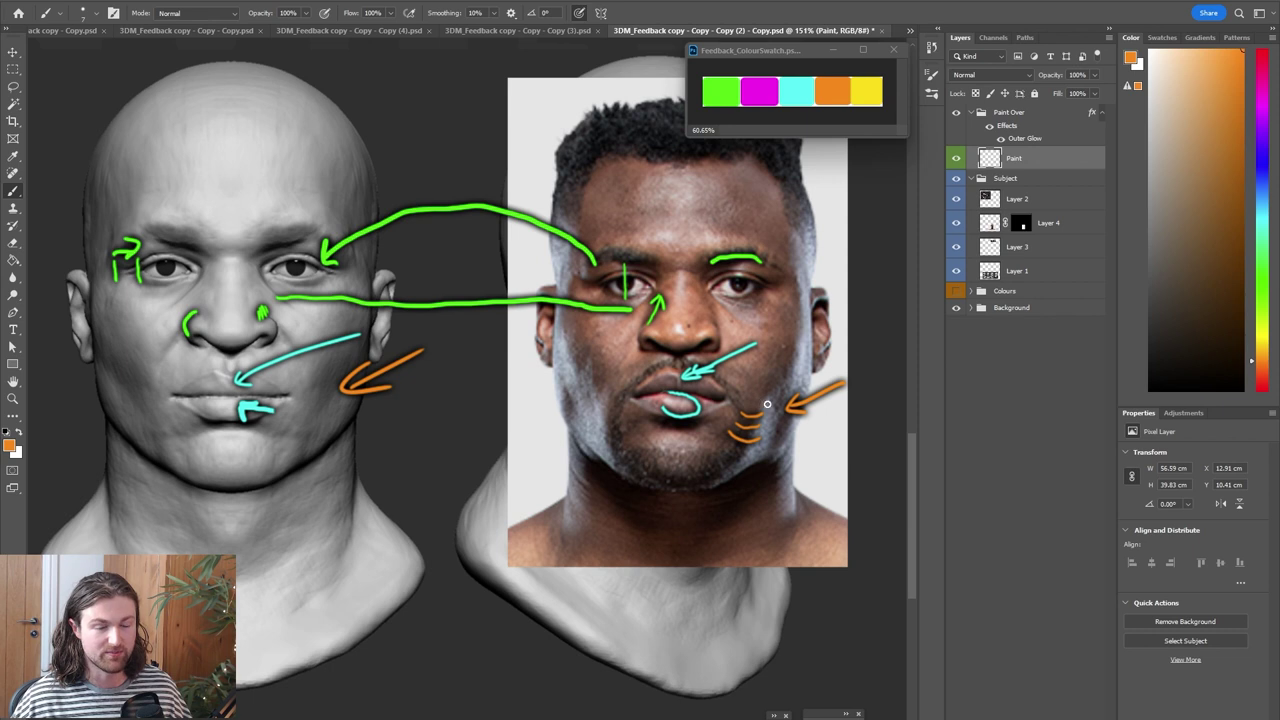
drag(740, 406, 765, 392)
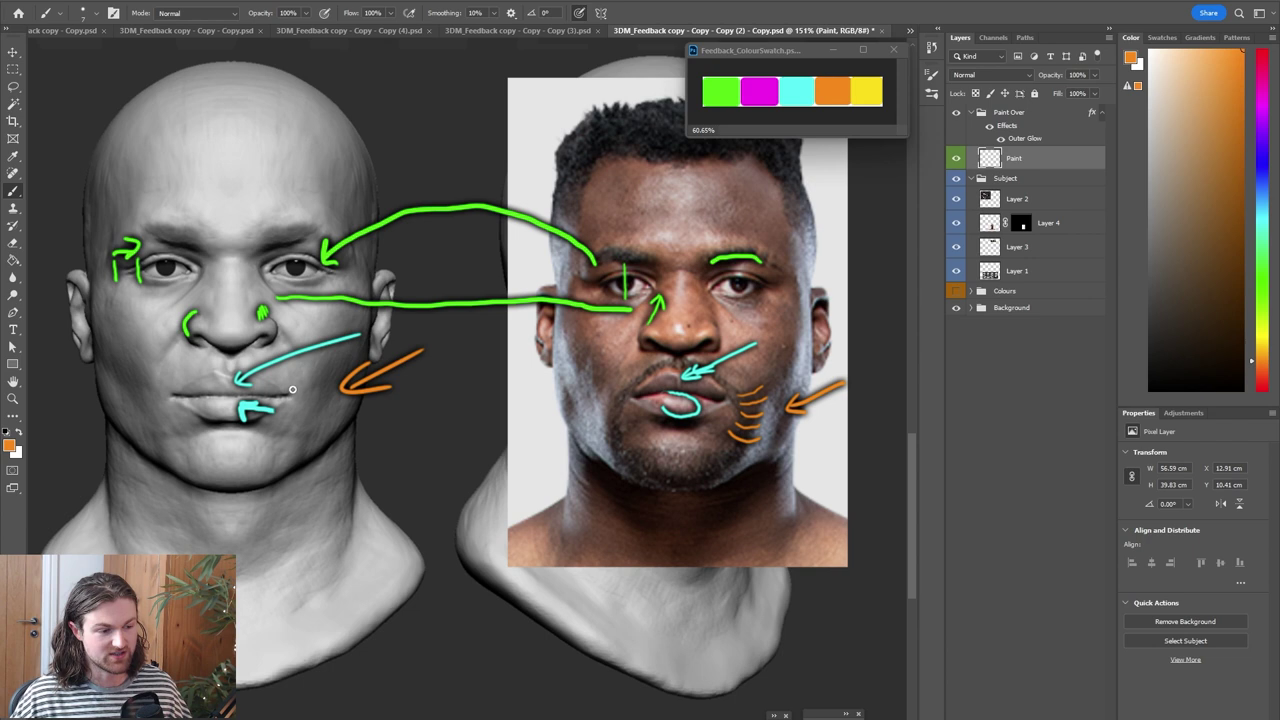
mouse_move(294, 384)
mouse_down()
mouse_move(316, 378)
mouse_move(318, 390)
mouse_up()
mouse_move(296, 408)
mouse_down()
mouse_move(318, 403)
mouse_move(312, 417)
mouse_up()
drag(294, 433, 300, 433)
drag(287, 446, 305, 442)
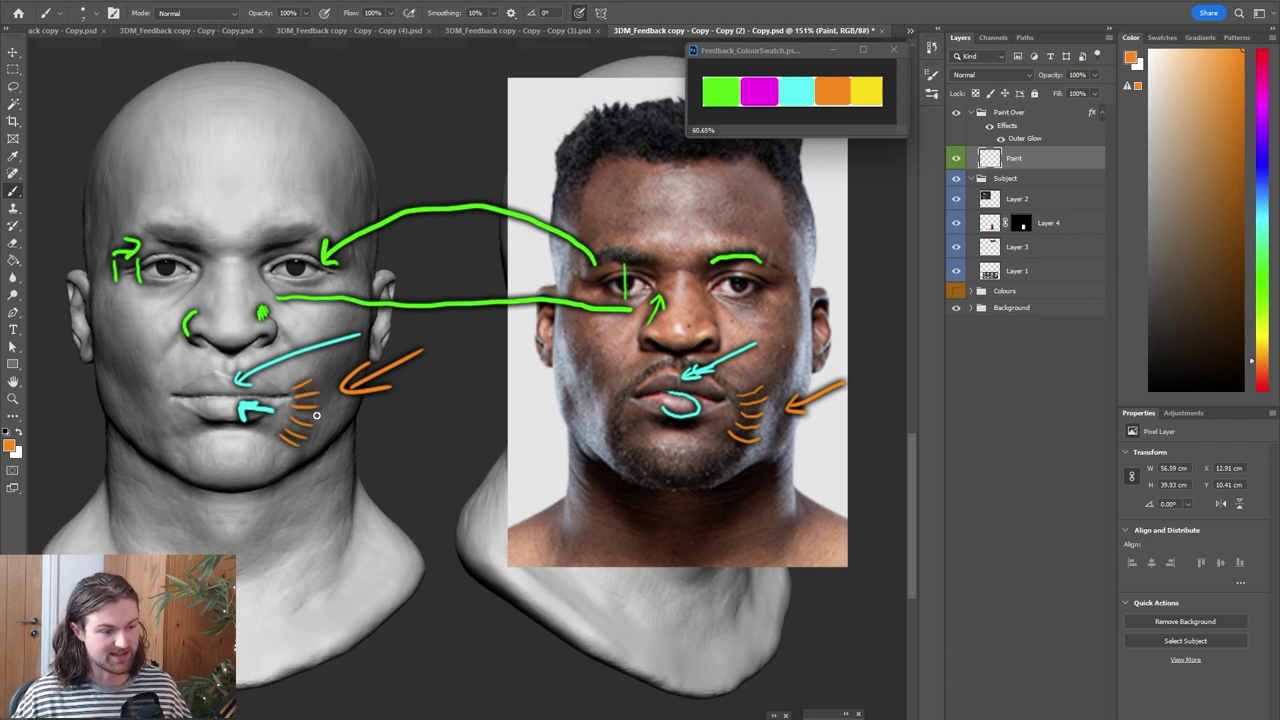
key(ctrl+z)
key(ctrl+z)
key(ctrl+z)
key(ctrl+z)
key(ctrl+z)
key(ctrl+z)
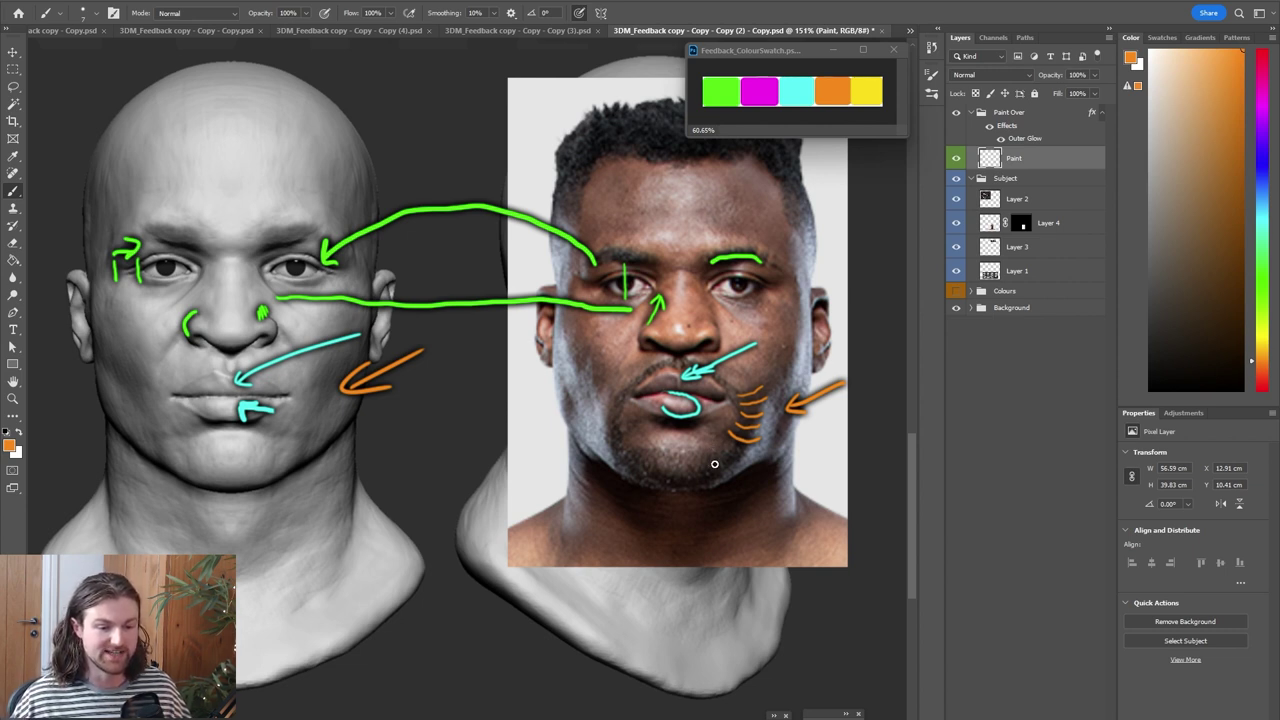
Extend the orange contour strokes down toward the photo's chin and paint an orange arc around the sculpt's chin
mouse_move(722, 448)
mouse_down()
mouse_move(746, 440)
mouse_move(727, 468)
mouse_up()
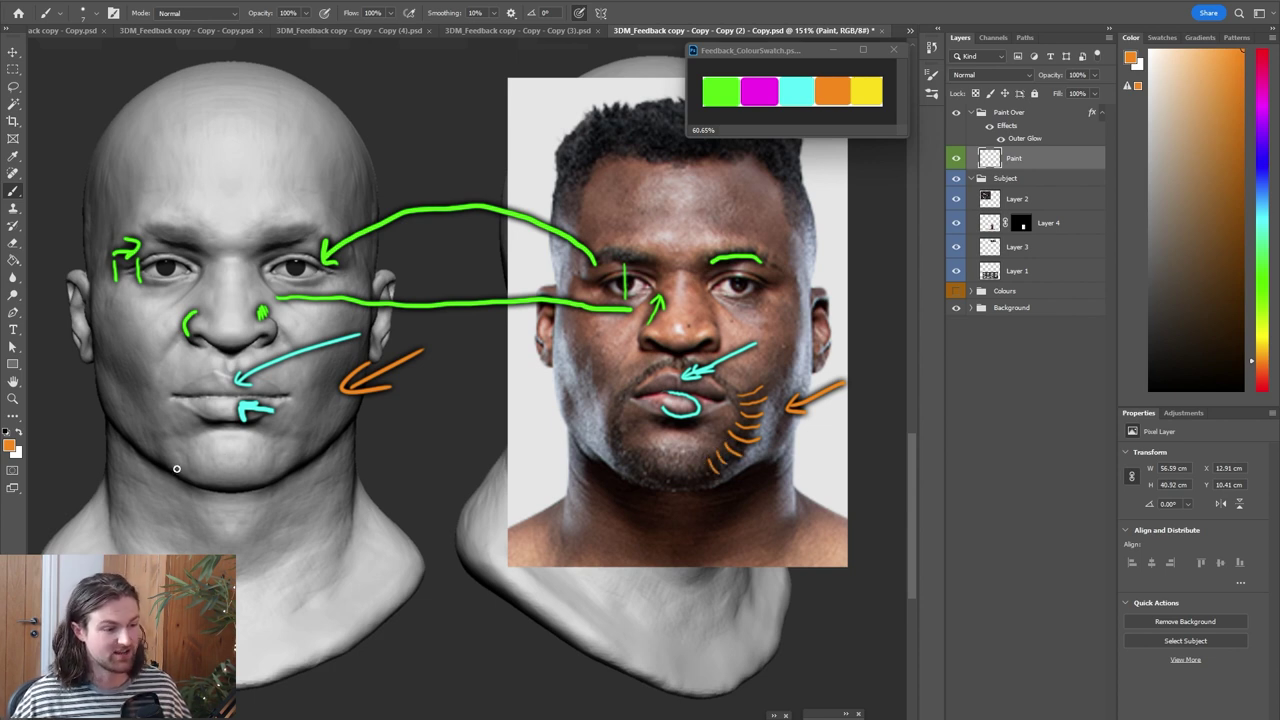
mouse_move(178, 463)
mouse_down()
mouse_move(208, 431)
mouse_move(246, 428)
mouse_move(287, 470)
mouse_up()
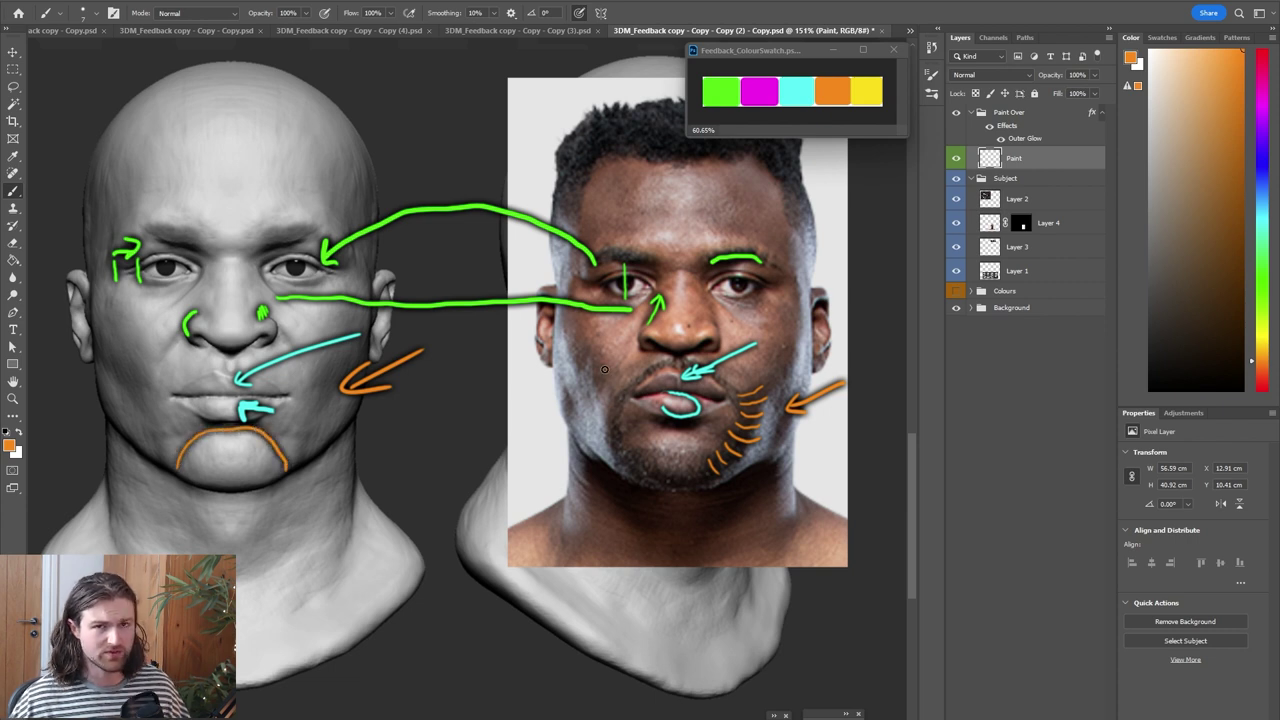
Paint an orange line from the photo's nose around the mouth corner to the chin, and add short cross-contour strokes along it
mouse_move(627, 393)
mouse_down()
mouse_move(616, 372)
mouse_move(636, 335)
mouse_up()
mouse_move(626, 397)
mouse_down()
mouse_move(628, 462)
mouse_move(644, 476)
mouse_up()
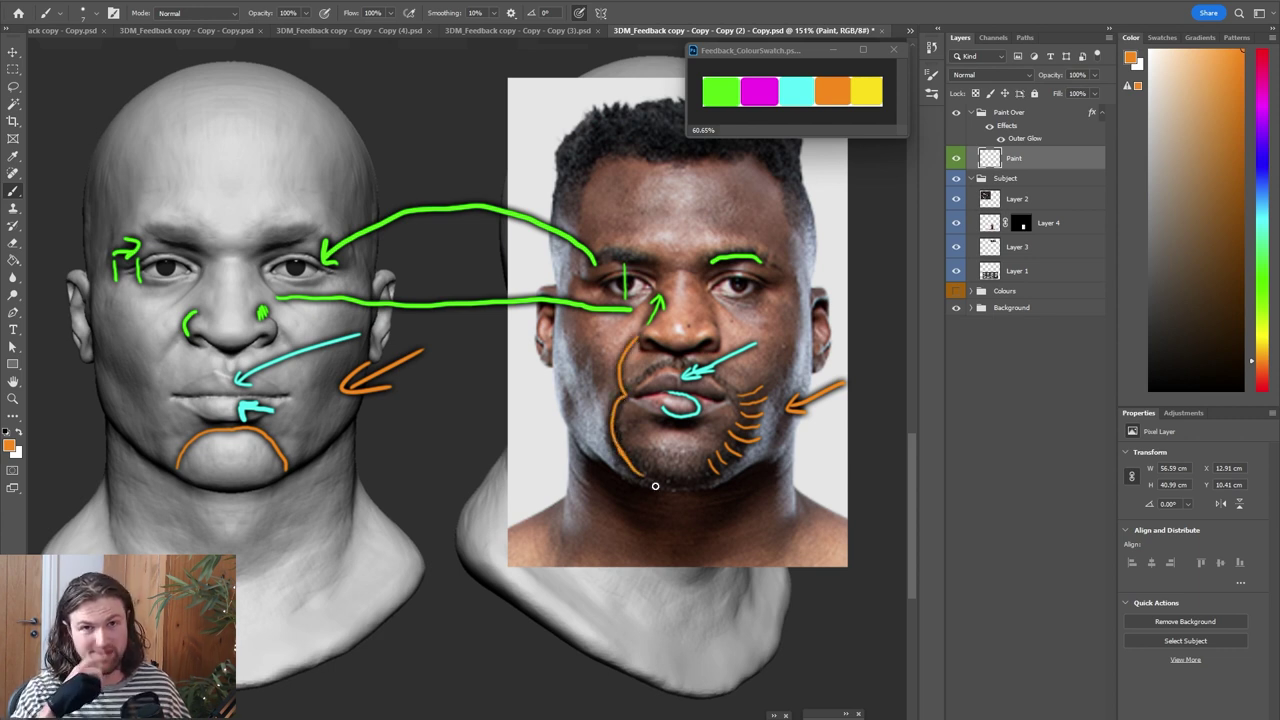
right_click(655, 486)
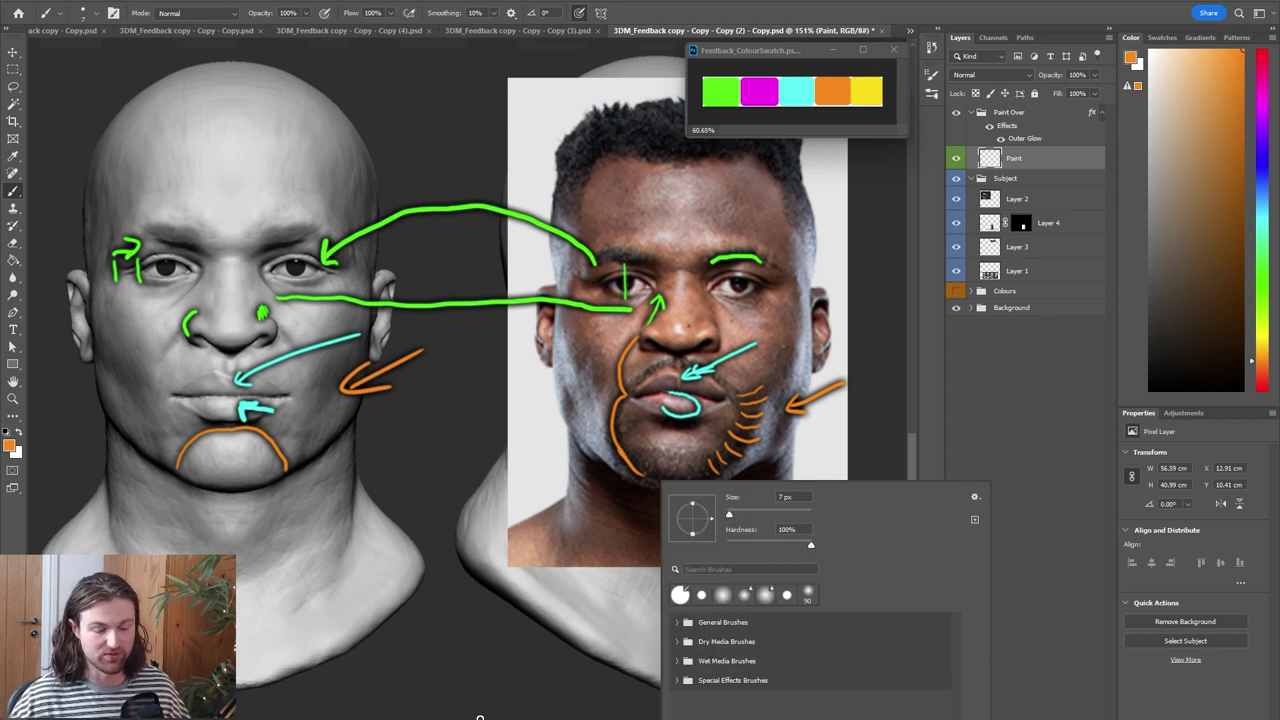
click(625, 392)
drag(613, 386, 633, 342)
mouse_move(608, 417)
mouse_down()
mouse_move(621, 412)
mouse_move(631, 447)
mouse_up()
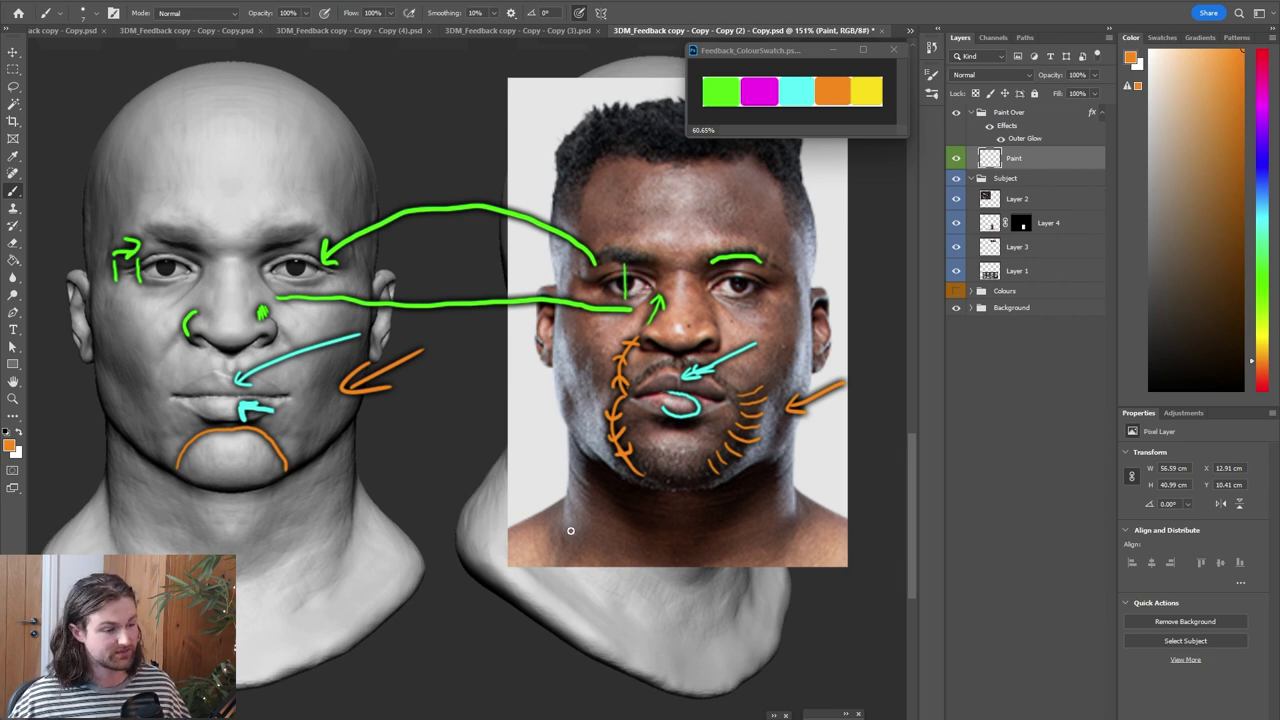
Erase both lower ends of the orange chin arc on the front sculpt
key(e)
drag(280, 457, 277, 463)
mouse_move(172, 470)
mouse_down()
mouse_move(186, 466)
mouse_move(163, 449)
mouse_move(203, 463)
mouse_up()
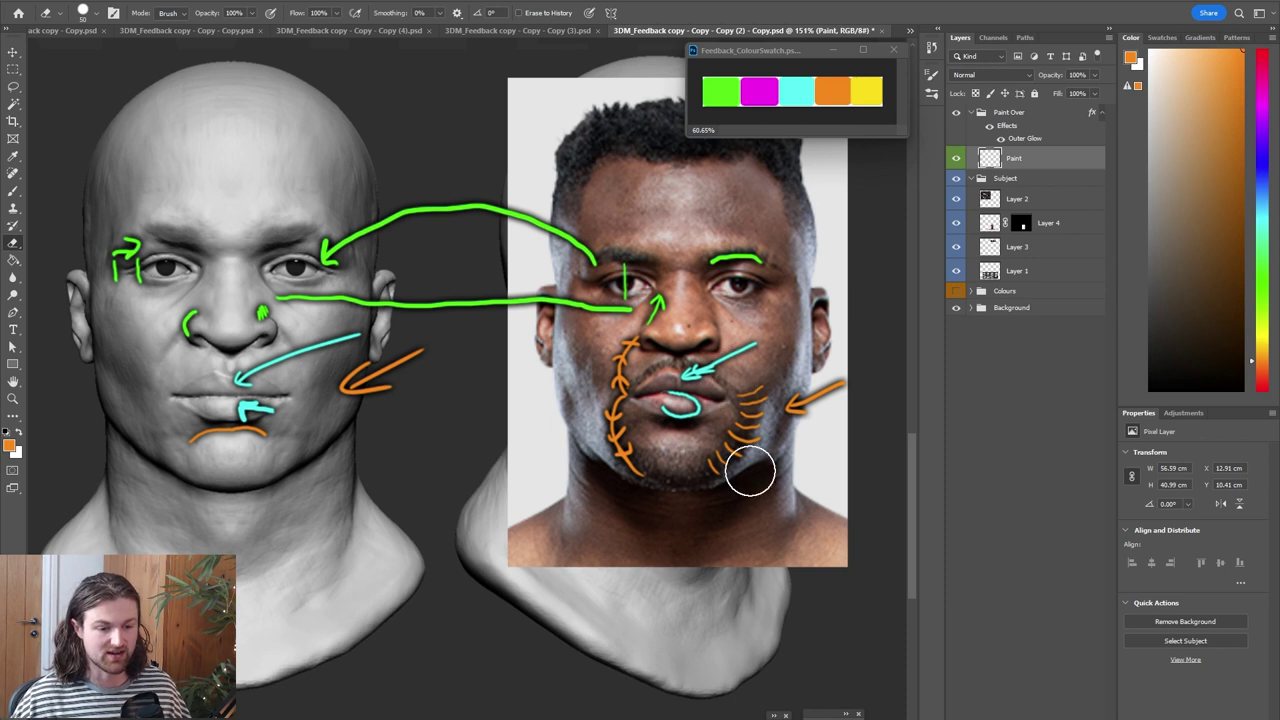
Paint an orange contour stroke along the forehead and brow profile in the side-view reference photo
key(b)
drag(722, 241, 755, 300)
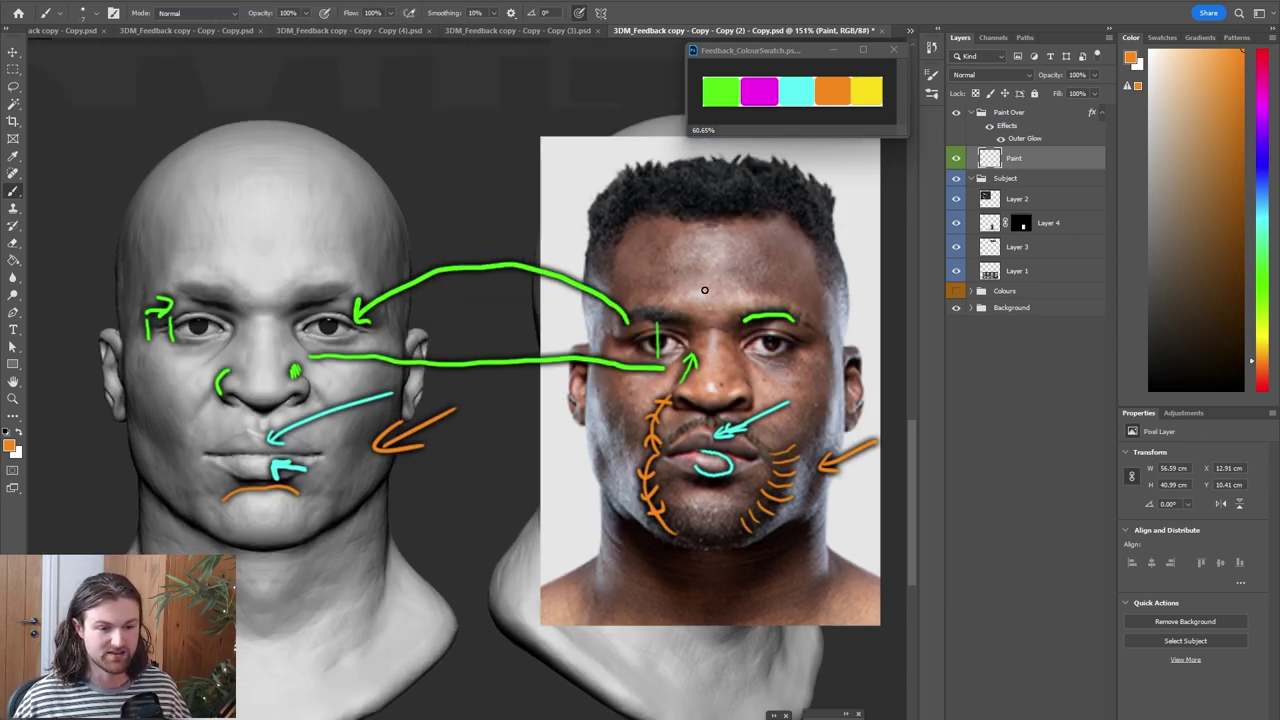
drag(727, 315, 777, 347)
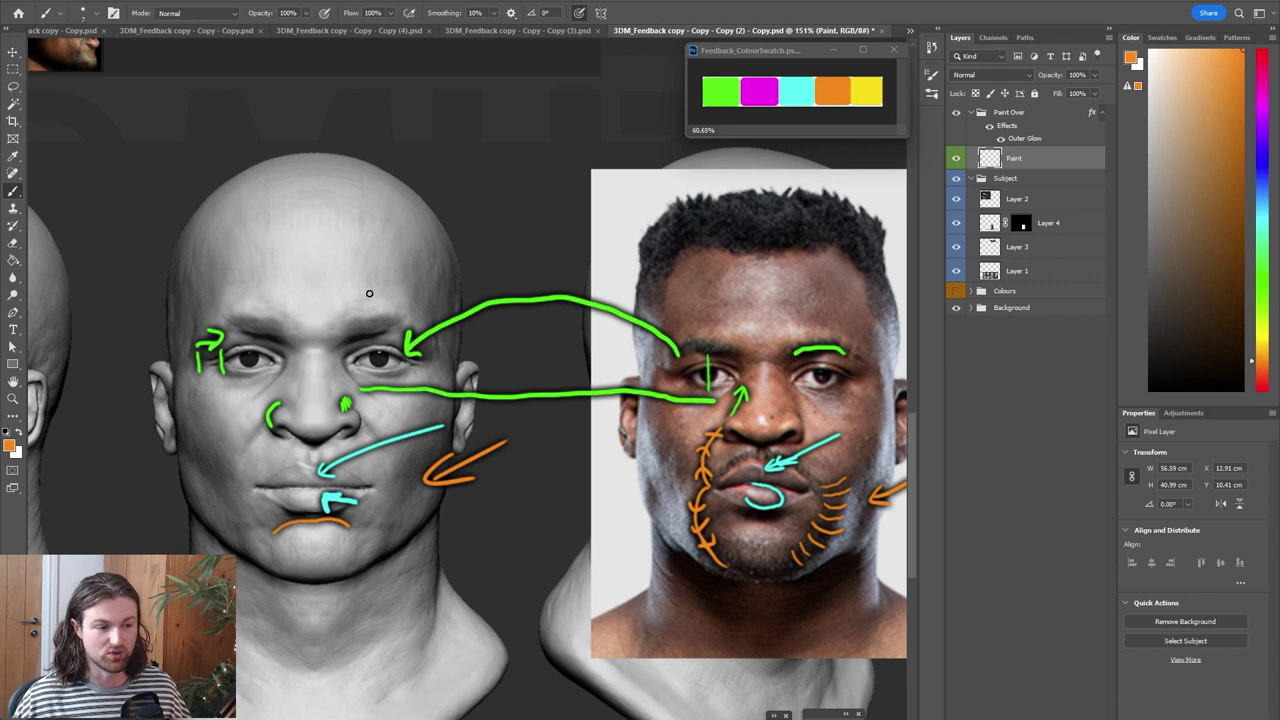
drag(266, 313, 645, 313)
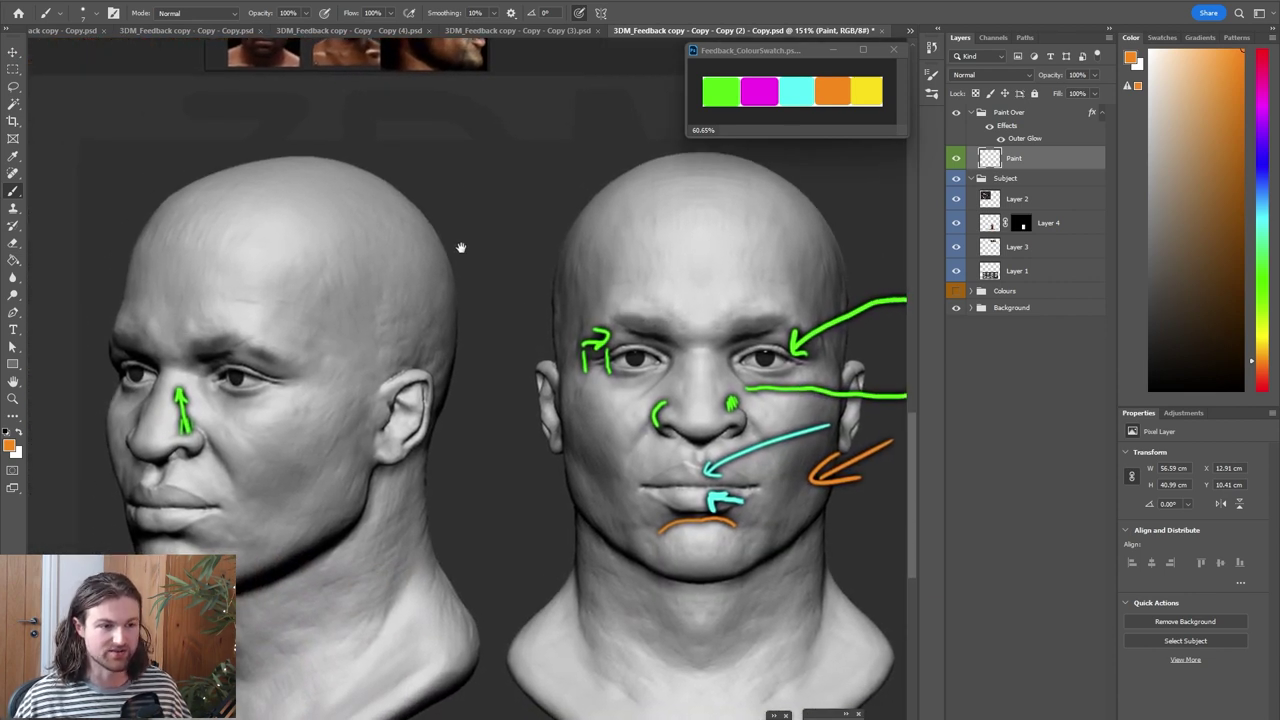
scroll(461, 247, up, 2)
alt+scroll(580, 312, up, 5)
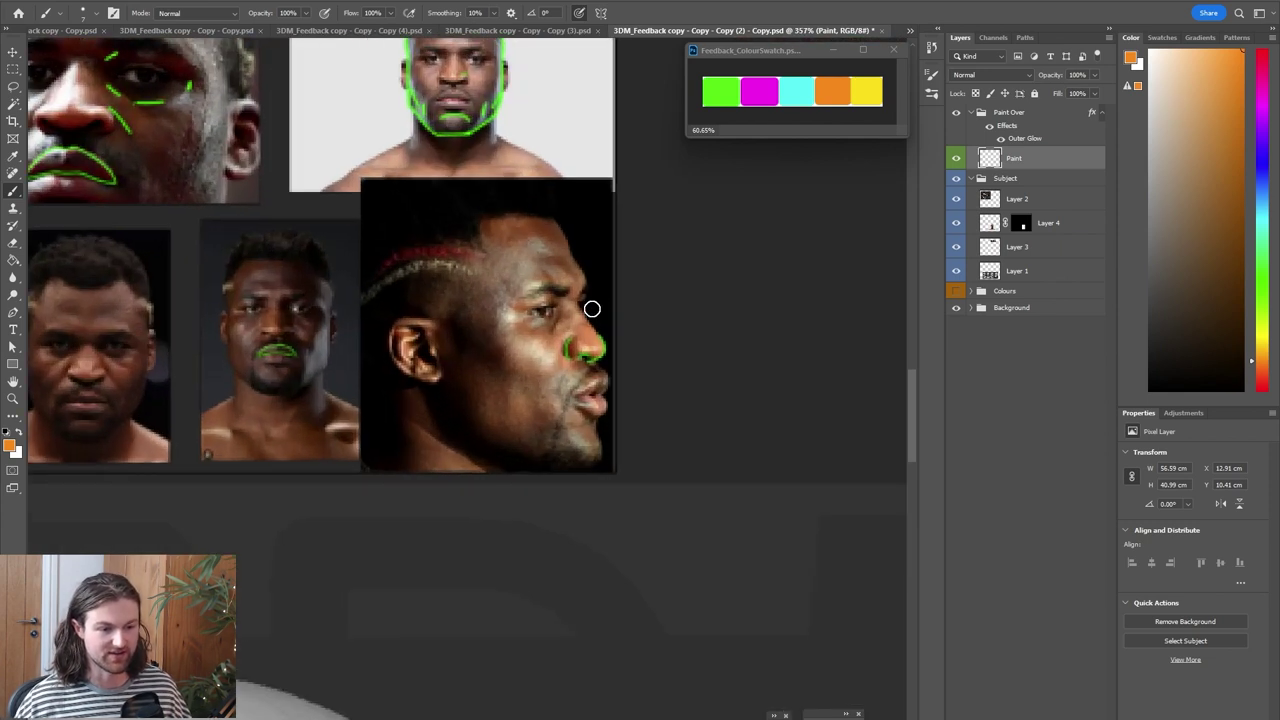
mouse_move(563, 234)
mouse_down()
mouse_move(593, 275)
mouse_move(578, 300)
mouse_up()
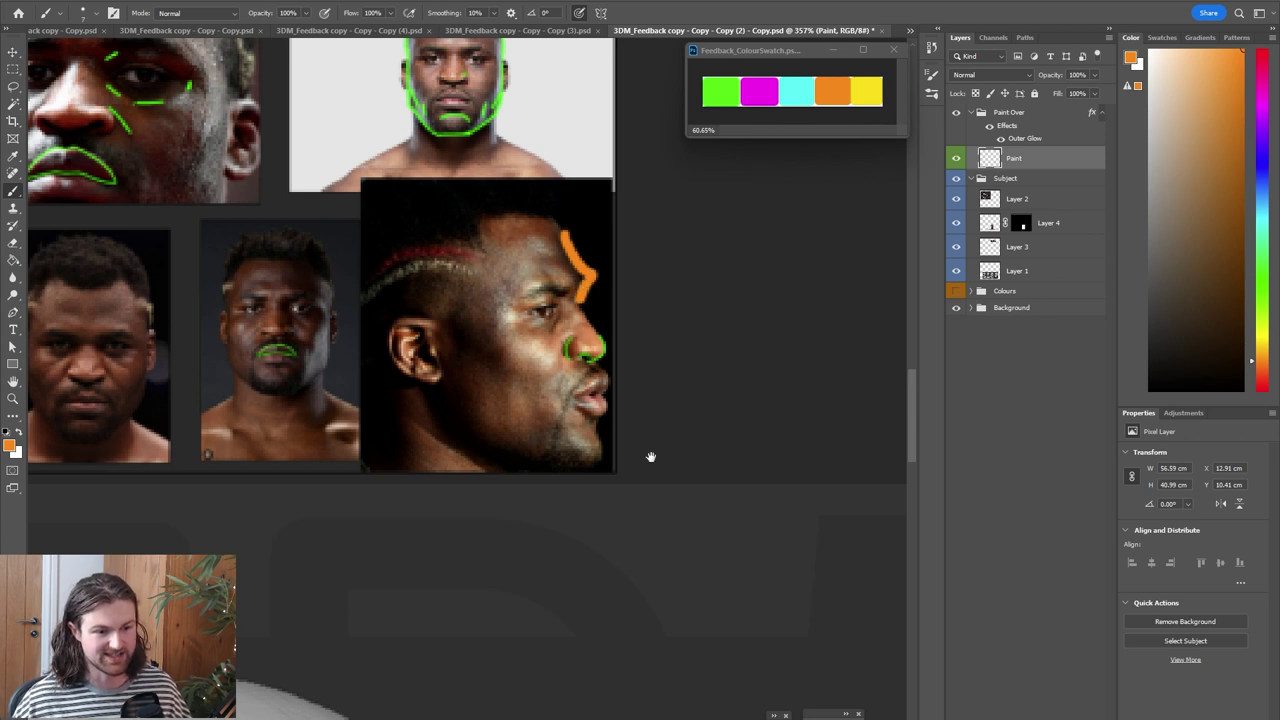
scroll(651, 454, down, 10)
alt+scroll(200, 513, down, 4)
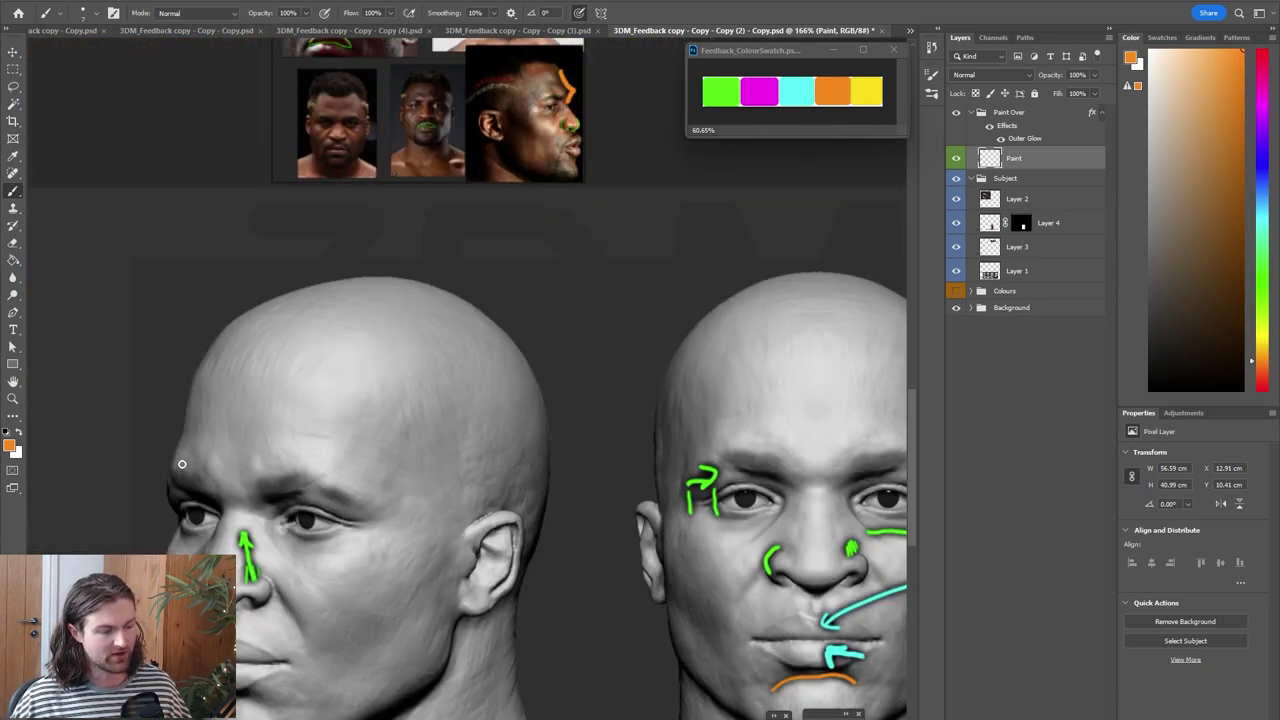
drag(172, 466, 318, 458)
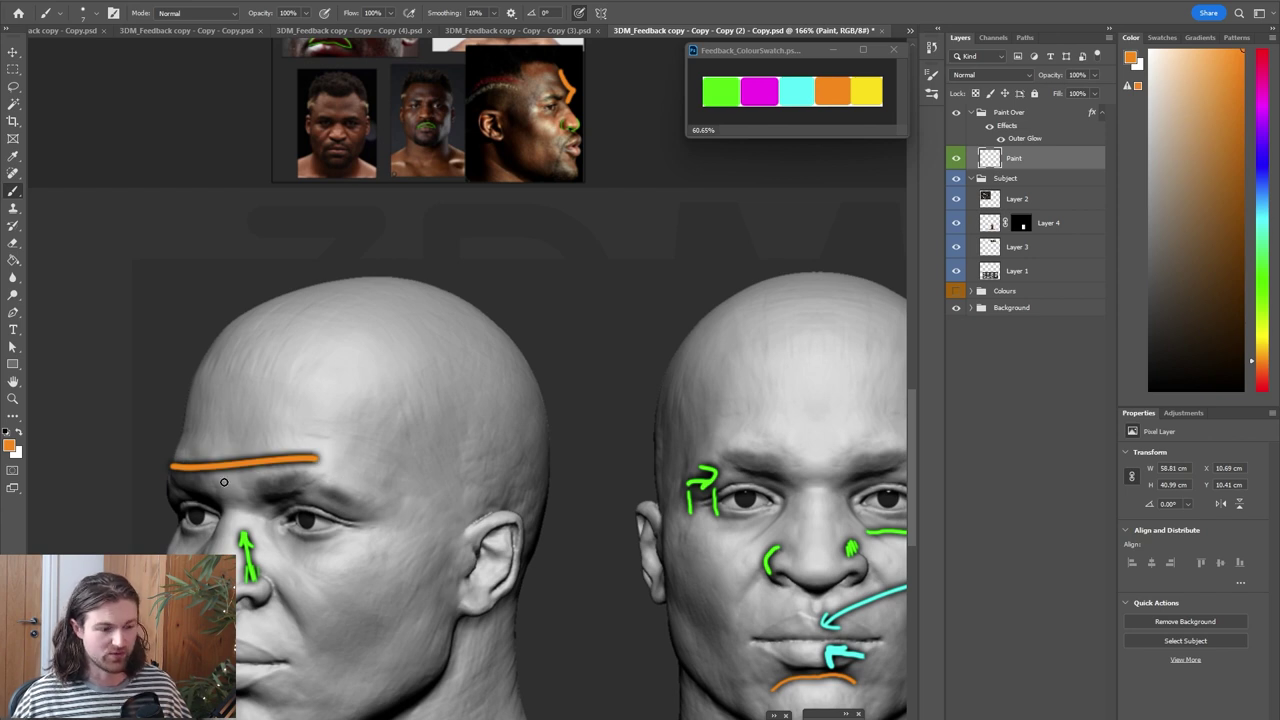
key(ctrl+z)
Paint a row of short vertical orange strokes across the front sculpt's lower forehead, just above the eyebrows
scroll(337, 446, right, 10)
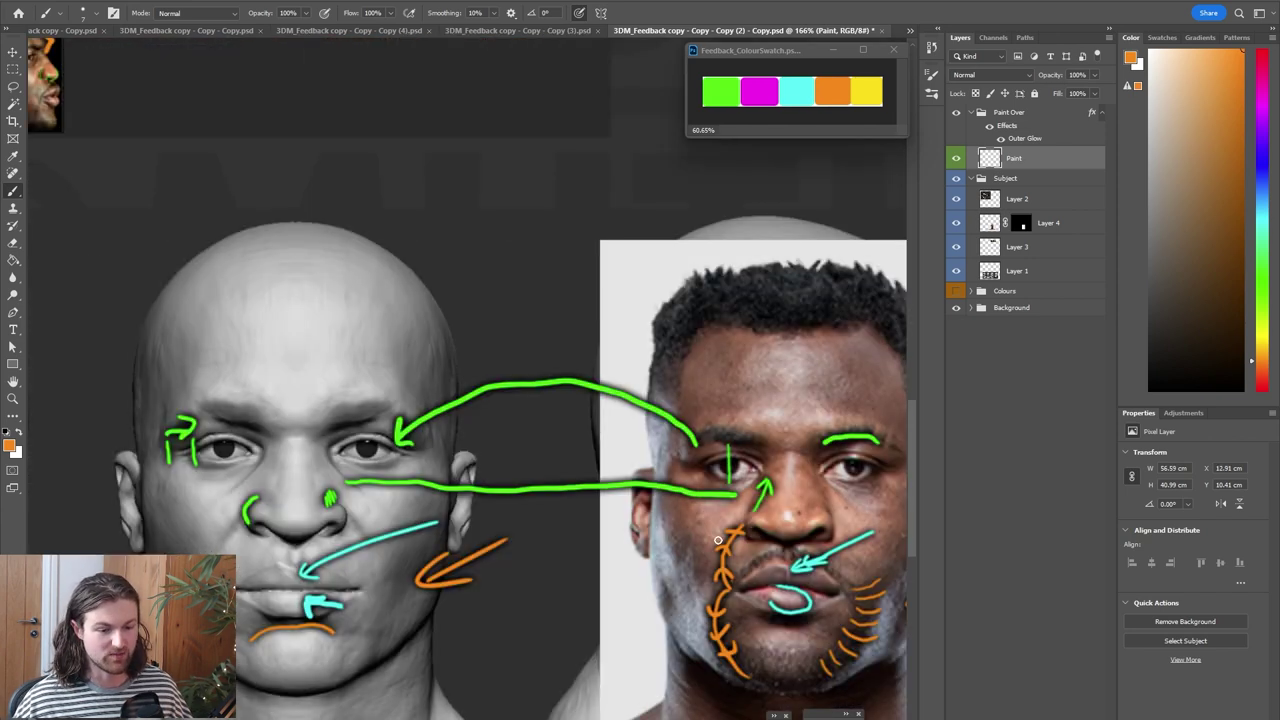
mouse_move(208, 380)
mouse_down()
mouse_move(204, 398)
mouse_move(306, 412)
mouse_up()
drag(327, 382, 326, 413)
drag(345, 381, 345, 412)
drag(361, 380, 361, 410)
drag(376, 380, 380, 410)
mouse_move(198, 380)
mouse_down()
mouse_move(195, 398)
mouse_move(302, 414)
mouse_up()
drag(314, 385, 317, 417)
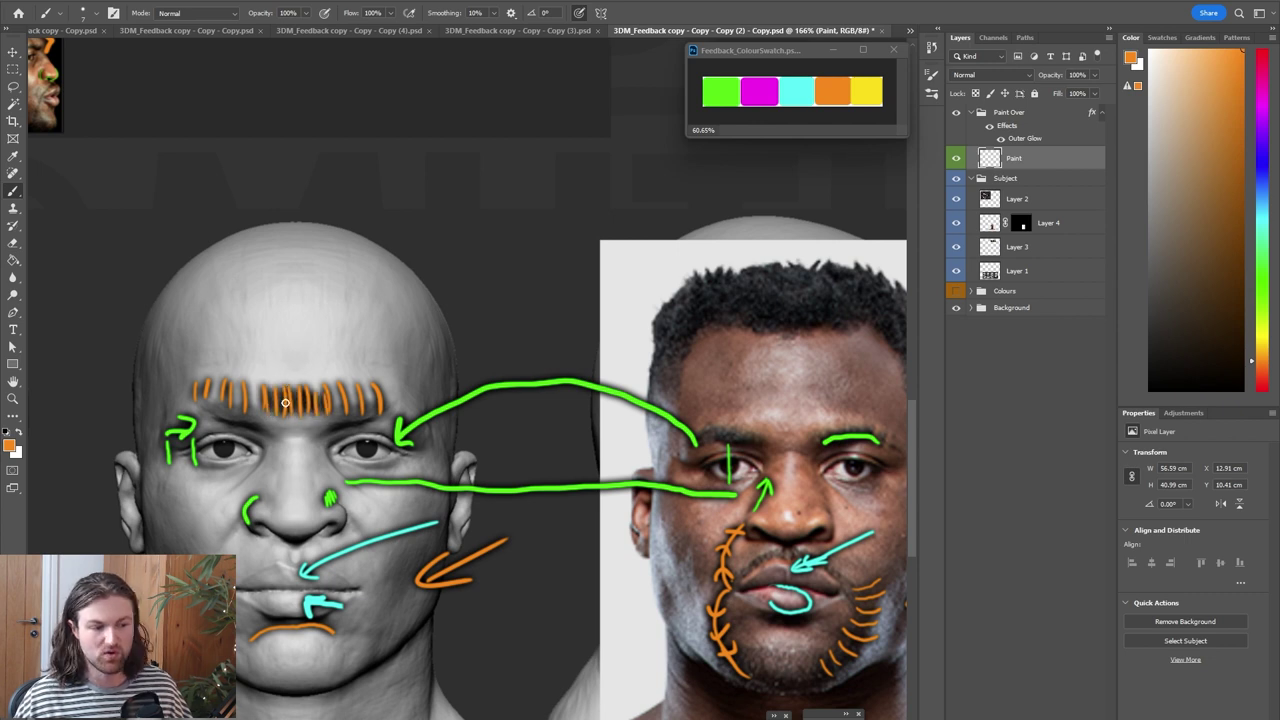
Sketch an orange hatched brow curve above the front reference photo and paint an arrow from it to the sculpt's forehead strokes
drag(286, 251, 276, 279)
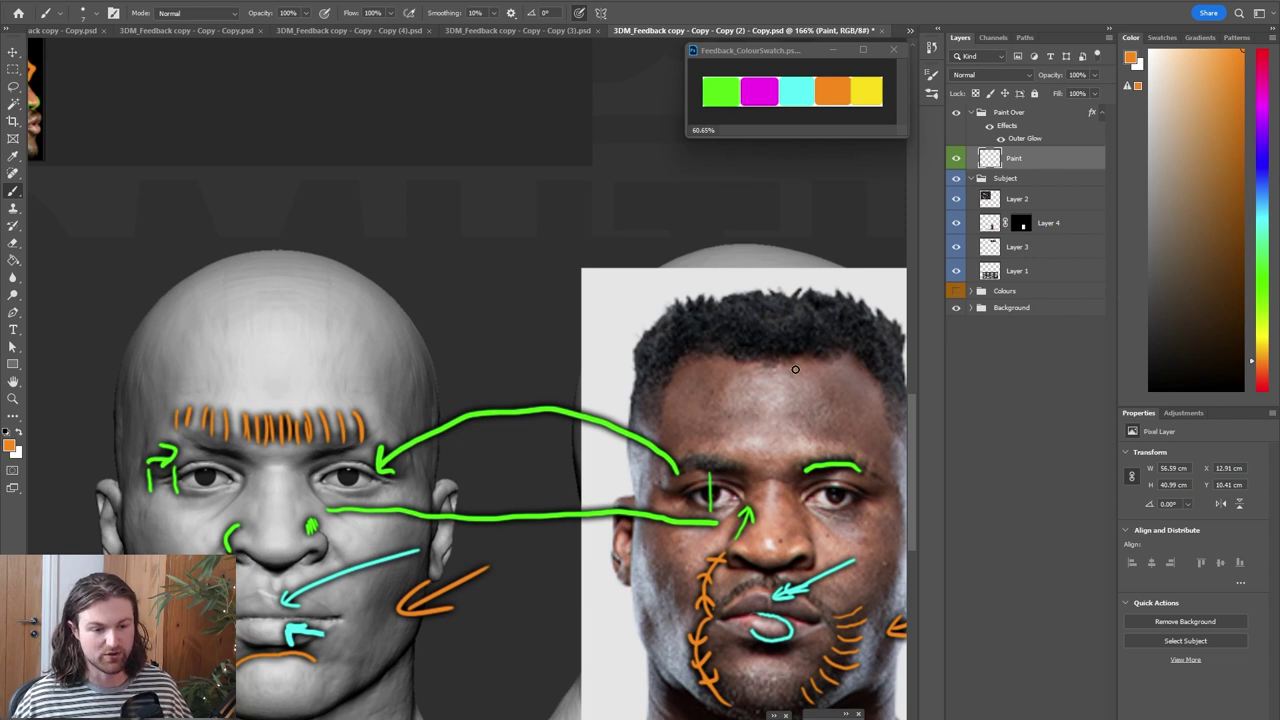
mouse_move(670, 175)
mouse_down()
mouse_move(532, 254)
mouse_move(571, 277)
mouse_move(657, 277)
mouse_move(692, 252)
mouse_up()
mouse_move(598, 282)
mouse_down()
mouse_move(608, 305)
mouse_move(626, 283)
mouse_move(589, 289)
mouse_move(631, 261)
mouse_up()
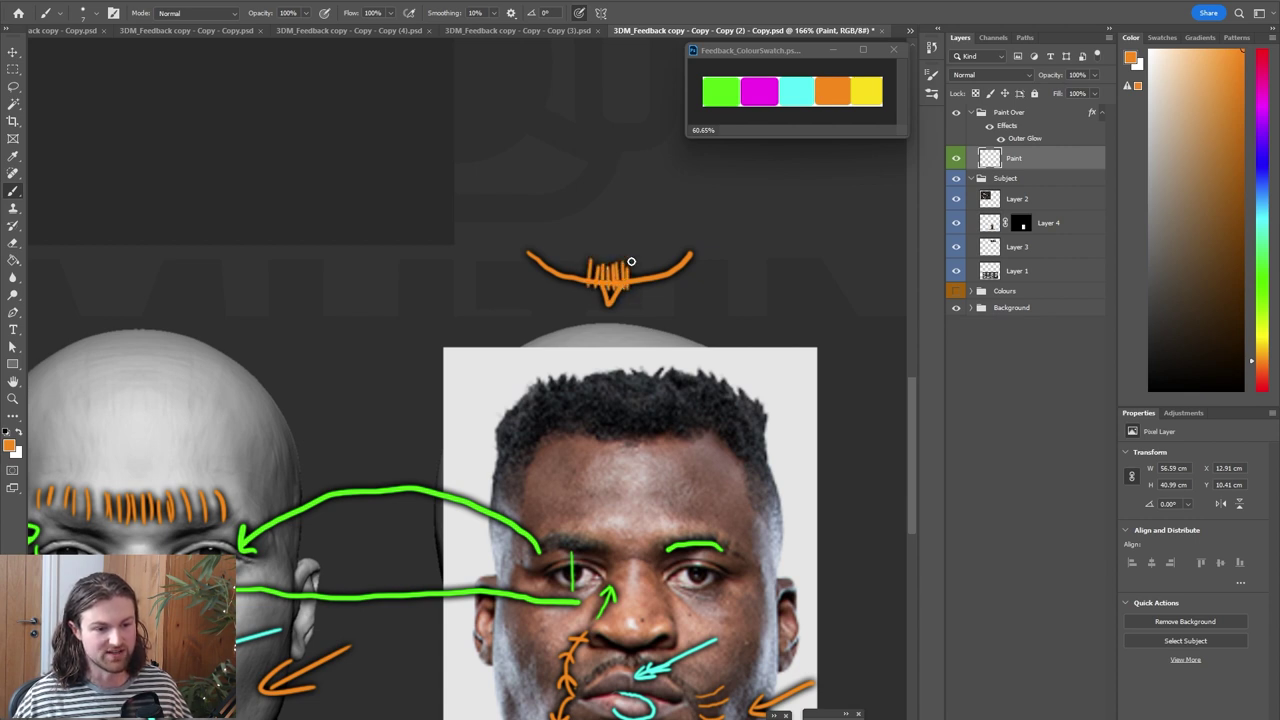
drag(332, 543, 433, 502)
drag(678, 249, 249, 440)
drag(249, 440, 303, 424)
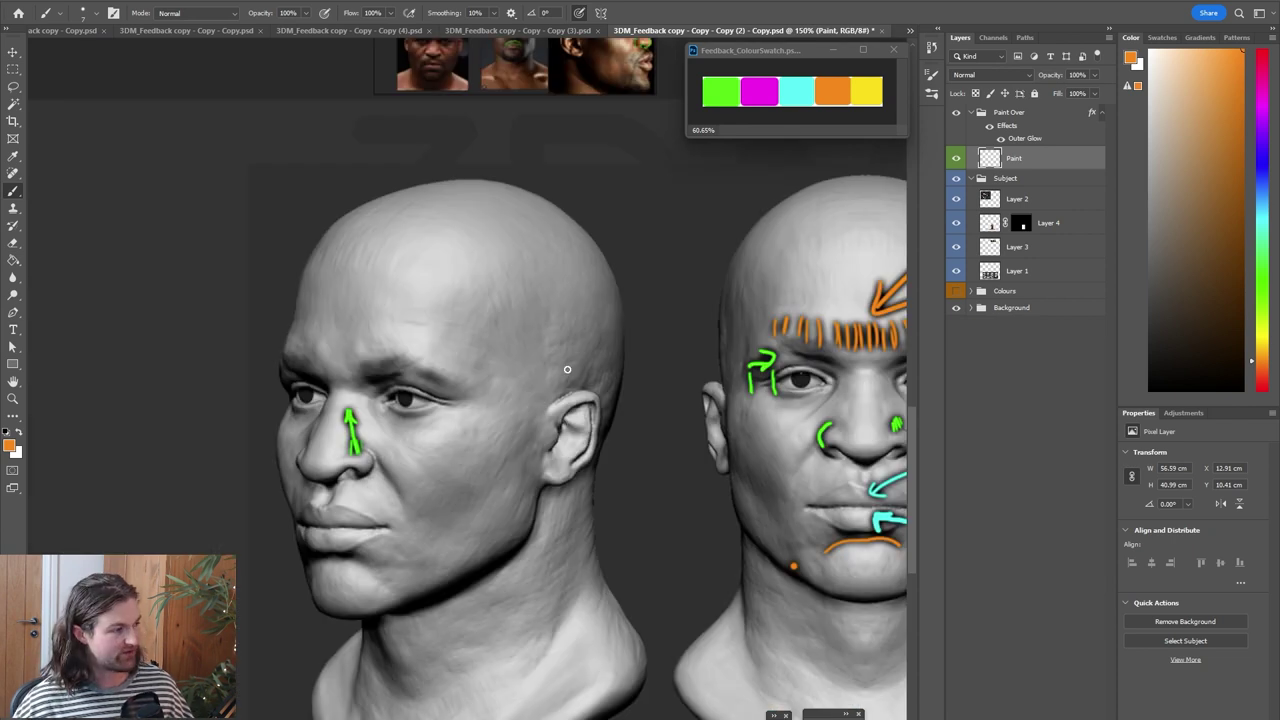
Paint an orange line with an arrow across the three-quarter sculpt's upper forehead edge, plus an orange arrow pointing at the far cheek
mouse_move(460, 331)
mouse_down()
mouse_move(401, 372)
mouse_move(415, 364)
mouse_up()
drag(255, 332, 322, 234)
drag(252, 262, 285, 275)
drag(226, 518, 238, 486)
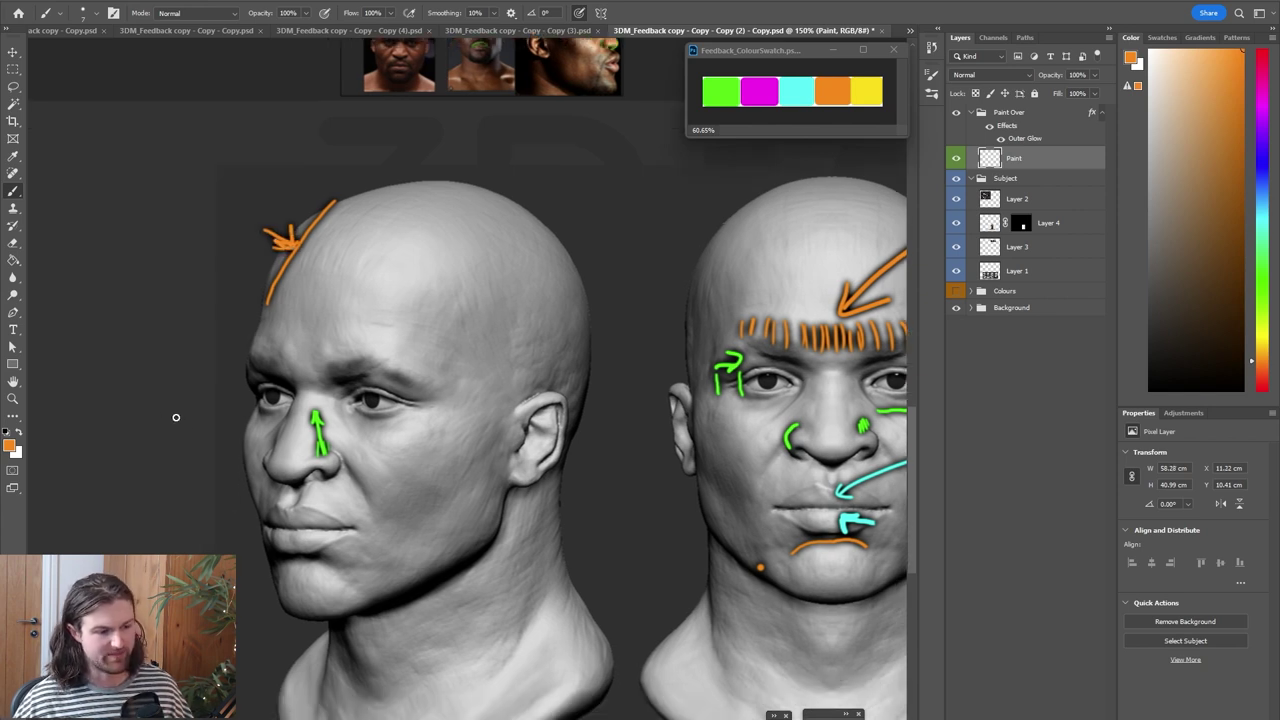
mouse_move(172, 420)
mouse_down()
mouse_move(237, 430)
mouse_move(231, 446)
mouse_up()
drag(228, 406, 243, 428)
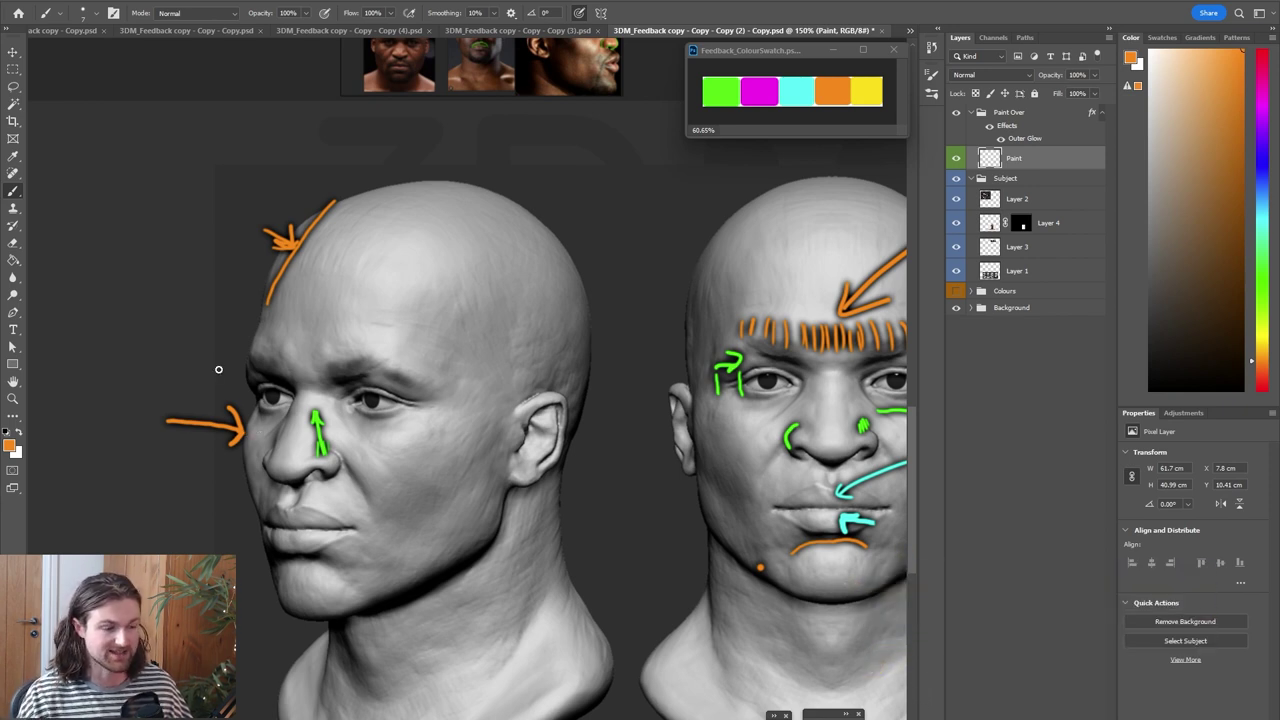
Paint orange strokes above the forehead and across the eye line of the three-quarter reference photo with the white-lettered backdrop
mouse_move(694, 297)
mouse_down()
mouse_move(580, 459)
mouse_move(569, 560)
mouse_up()
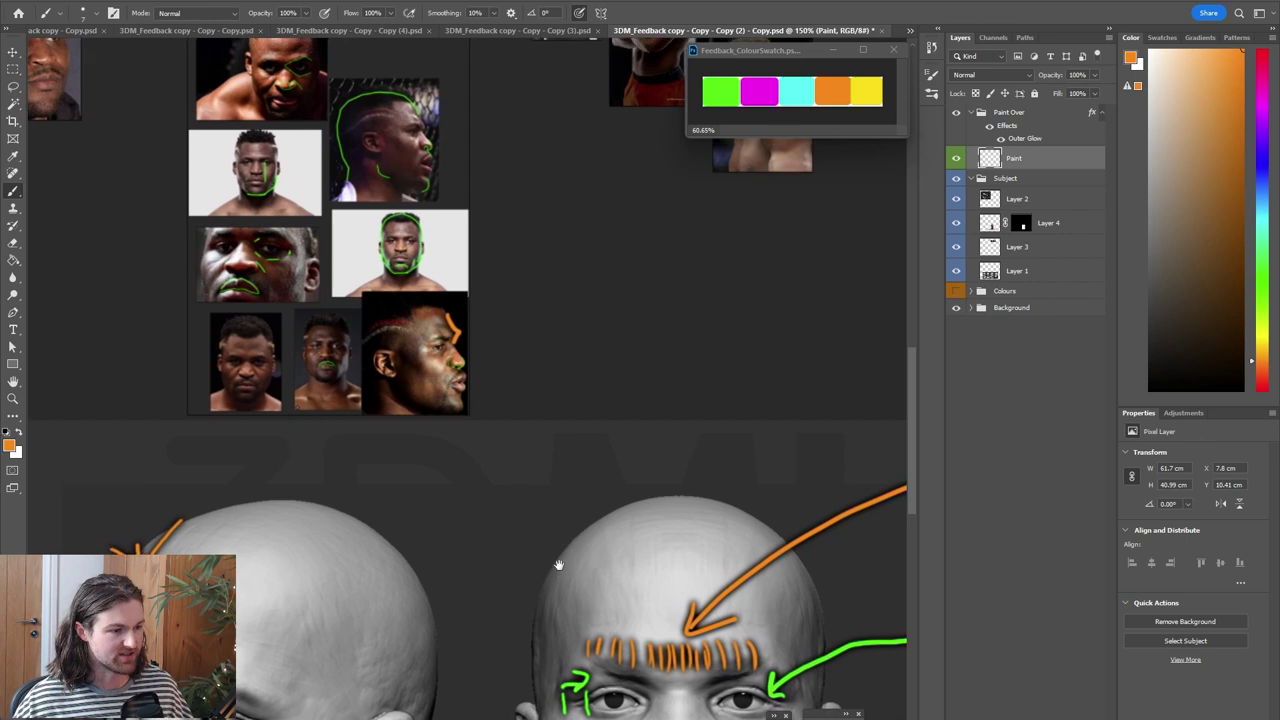
drag(520, 420, 660, 572)
drag(533, 394, 711, 498)
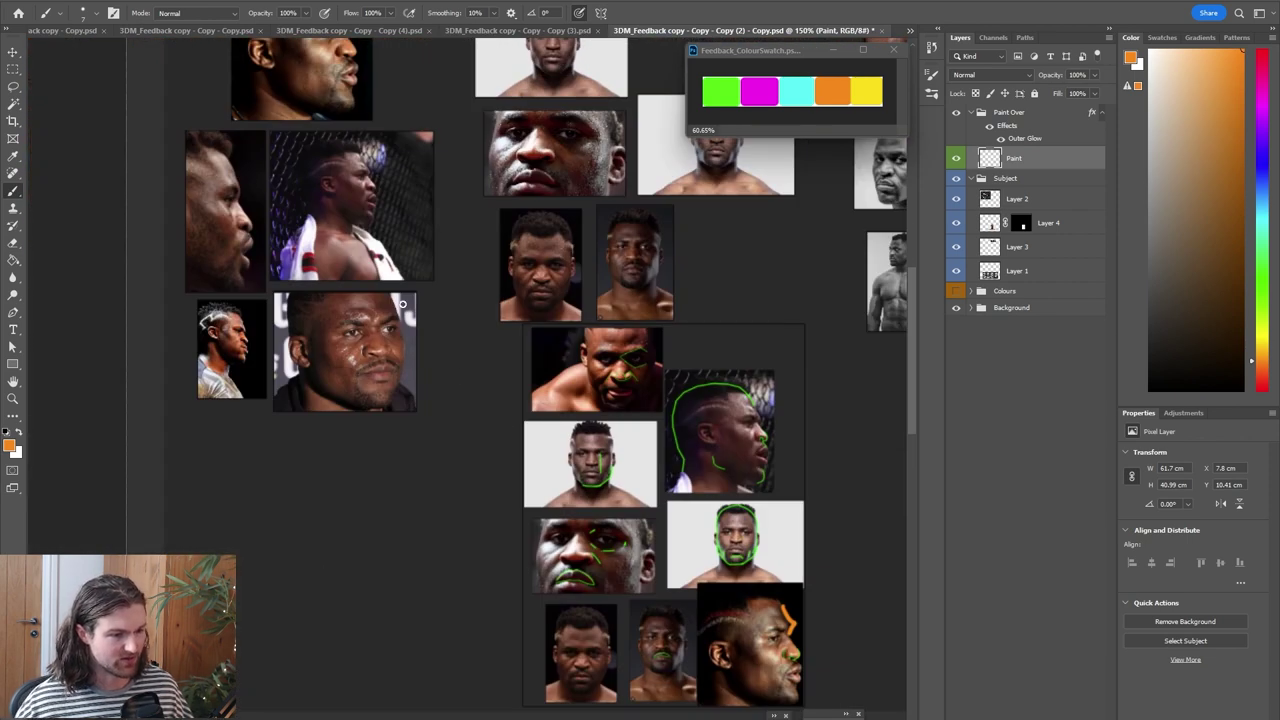
alt+scroll(303, 325, up, 3)
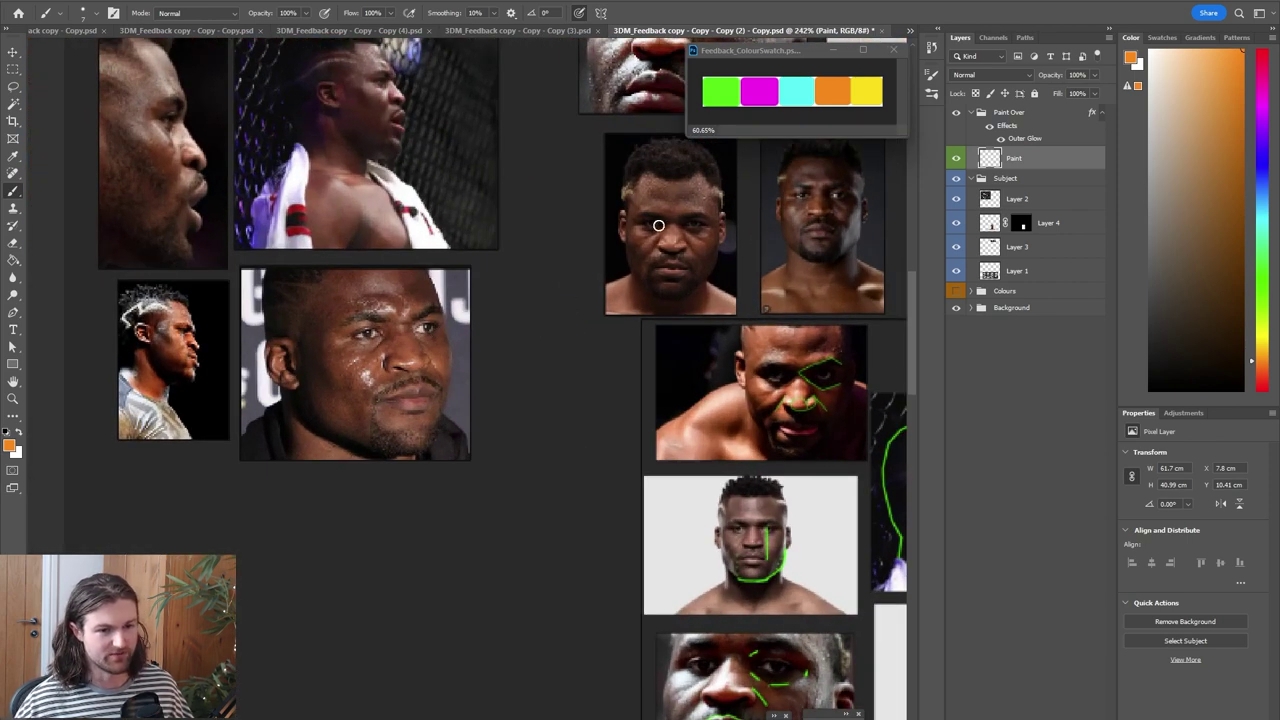
drag(377, 226, 442, 285)
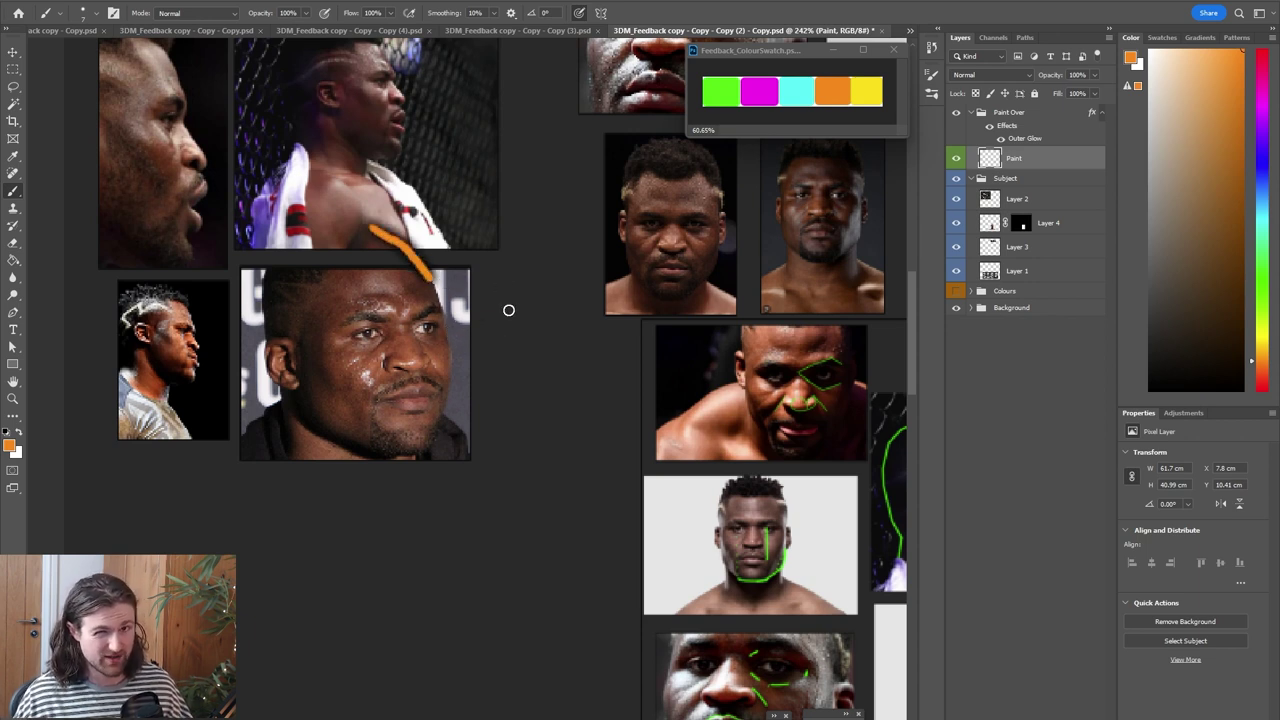
mouse_move(375, 341)
mouse_down()
mouse_move(363, 334)
mouse_move(437, 328)
mouse_up()
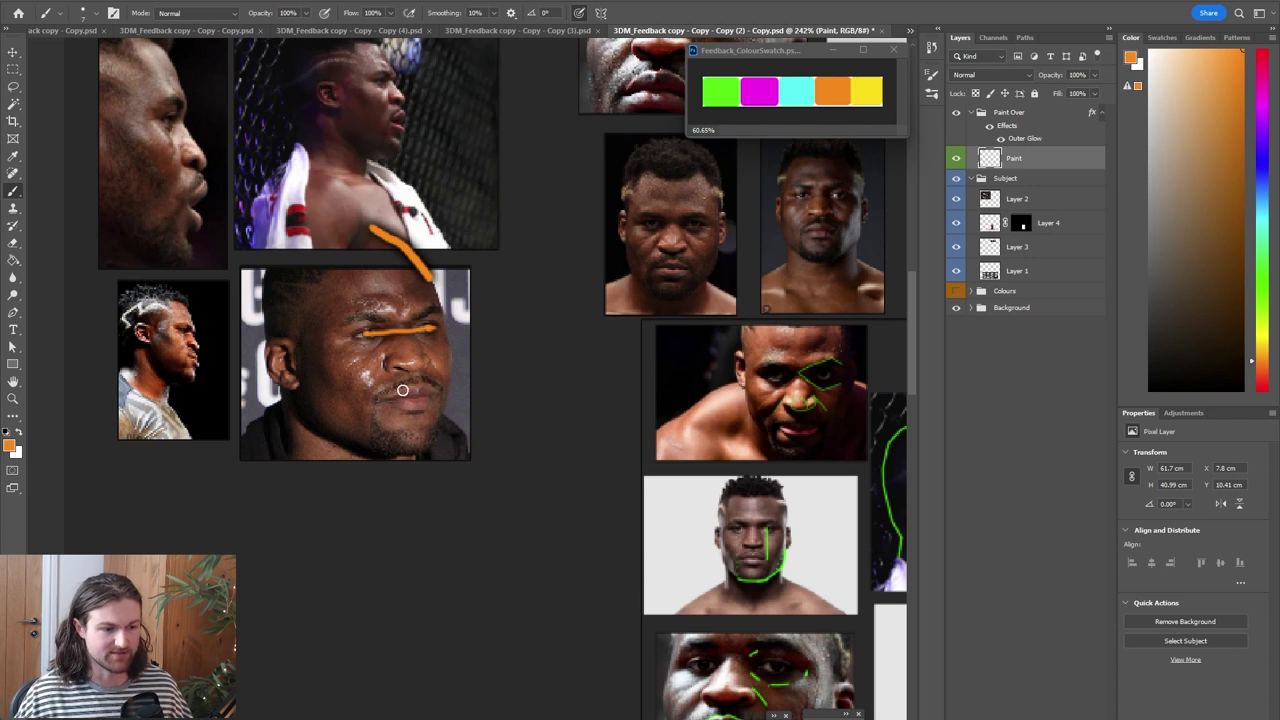
Mark the forehead slope with short orange strokes on three angled reference photos, including the black-and-white one
drag(637, 325, 551, 312)
drag(770, 260, 406, 472)
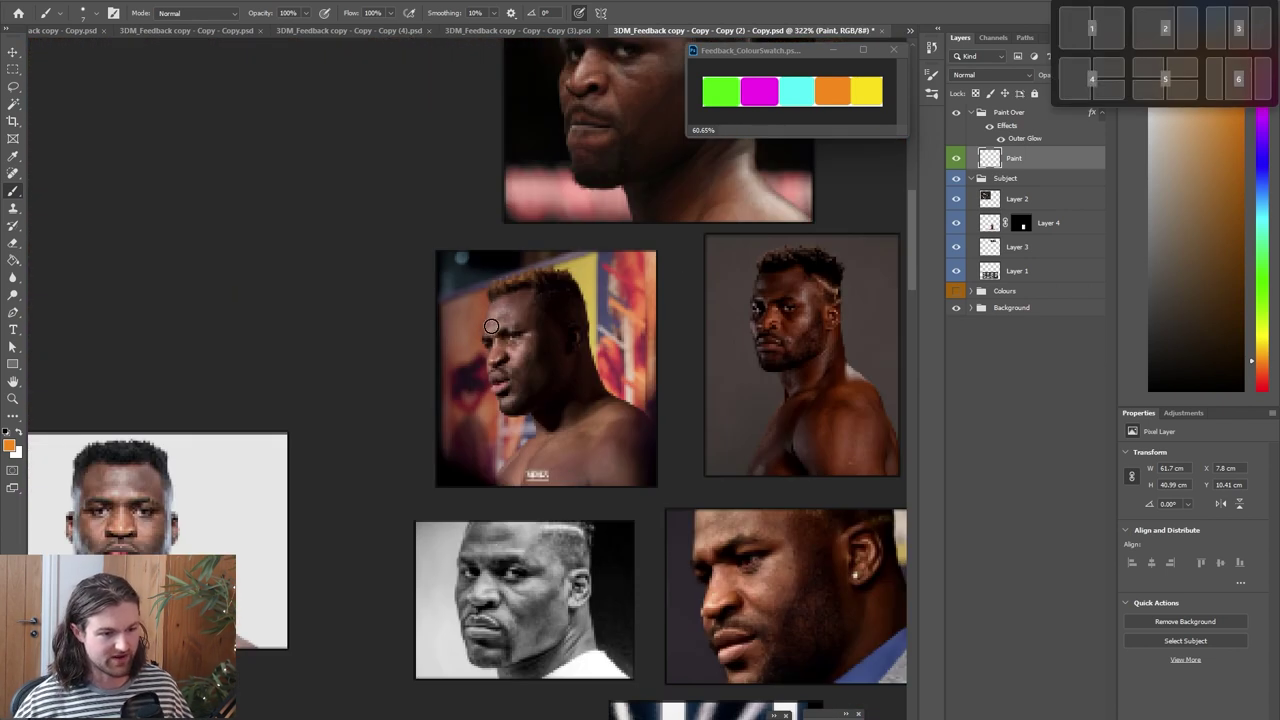
key(Escape)
drag(486, 316, 504, 296)
drag(465, 544, 487, 508)
drag(722, 518, 610, 485)
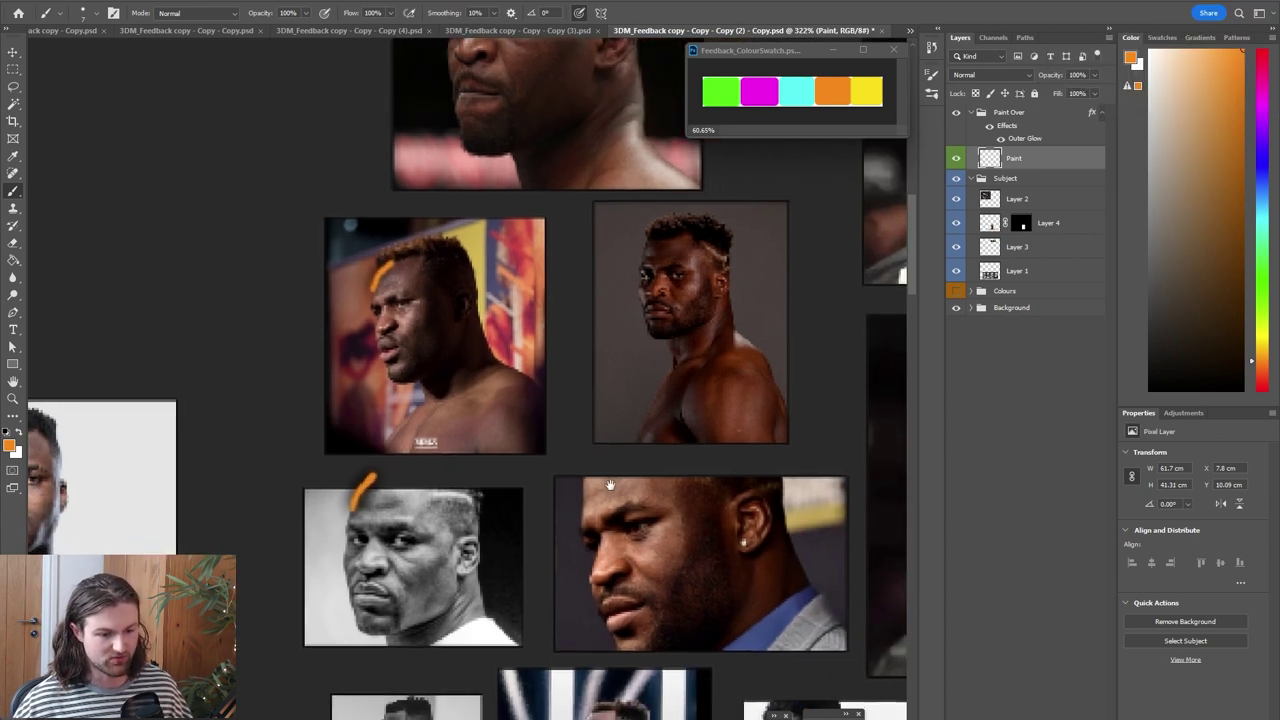
drag(645, 258, 663, 235)
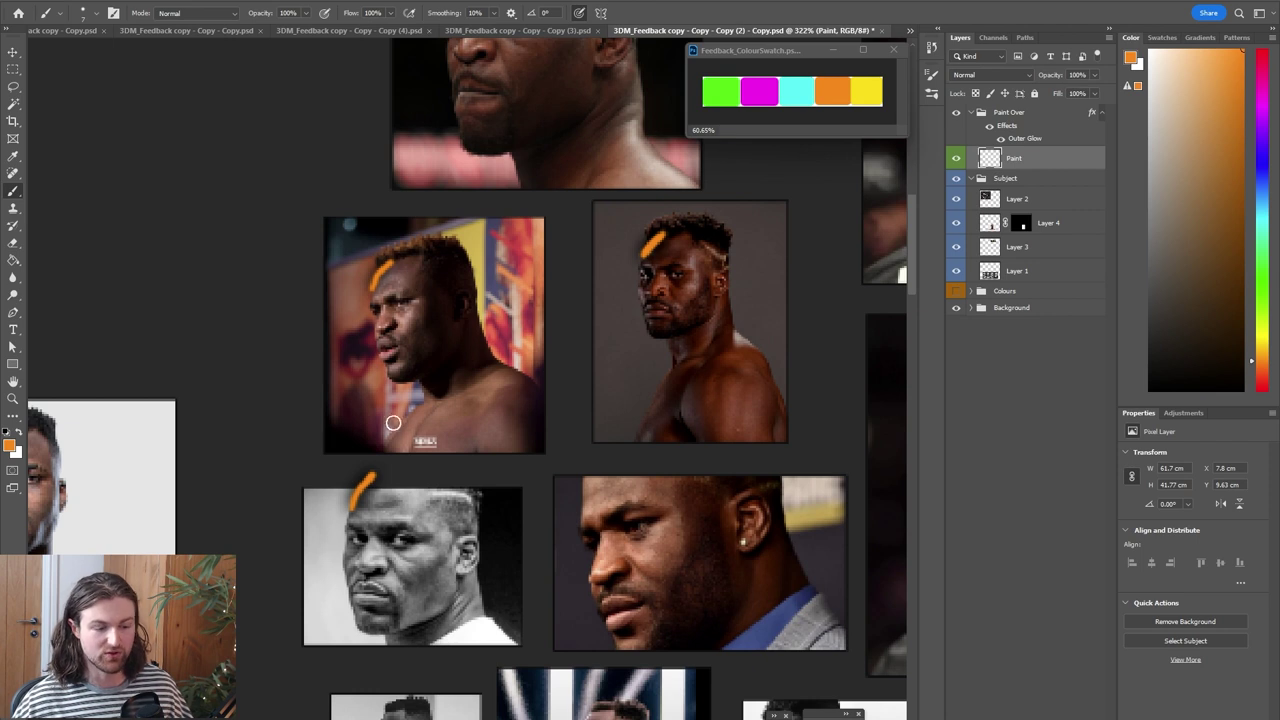
Paint two orange curves over the three-quarter sculpt's forehead, running from above the near brow up toward the crown
mouse_move(417, 616)
mouse_down()
mouse_move(588, 339)
mouse_move(331, 131)
mouse_up()
alt+scroll(320, 149, down, 3)
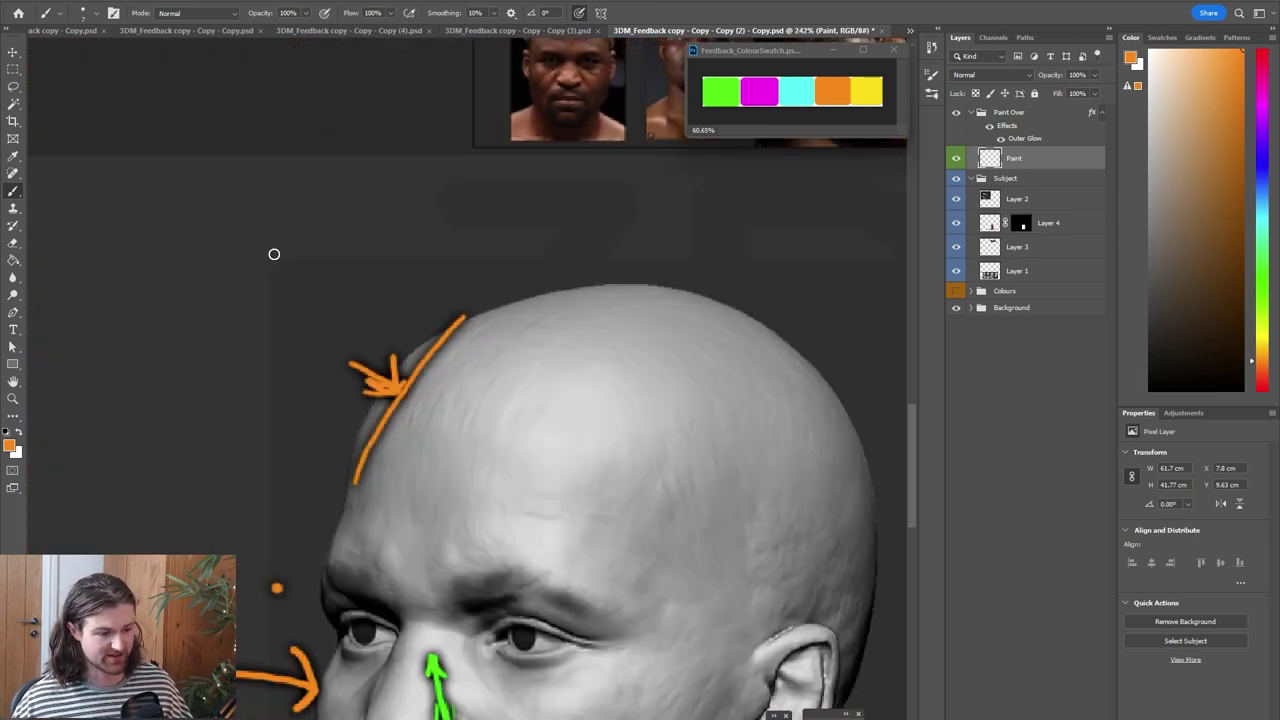
click(475, 519)
mouse_move(476, 515)
mouse_down()
mouse_move(502, 403)
mouse_move(643, 341)
mouse_up()
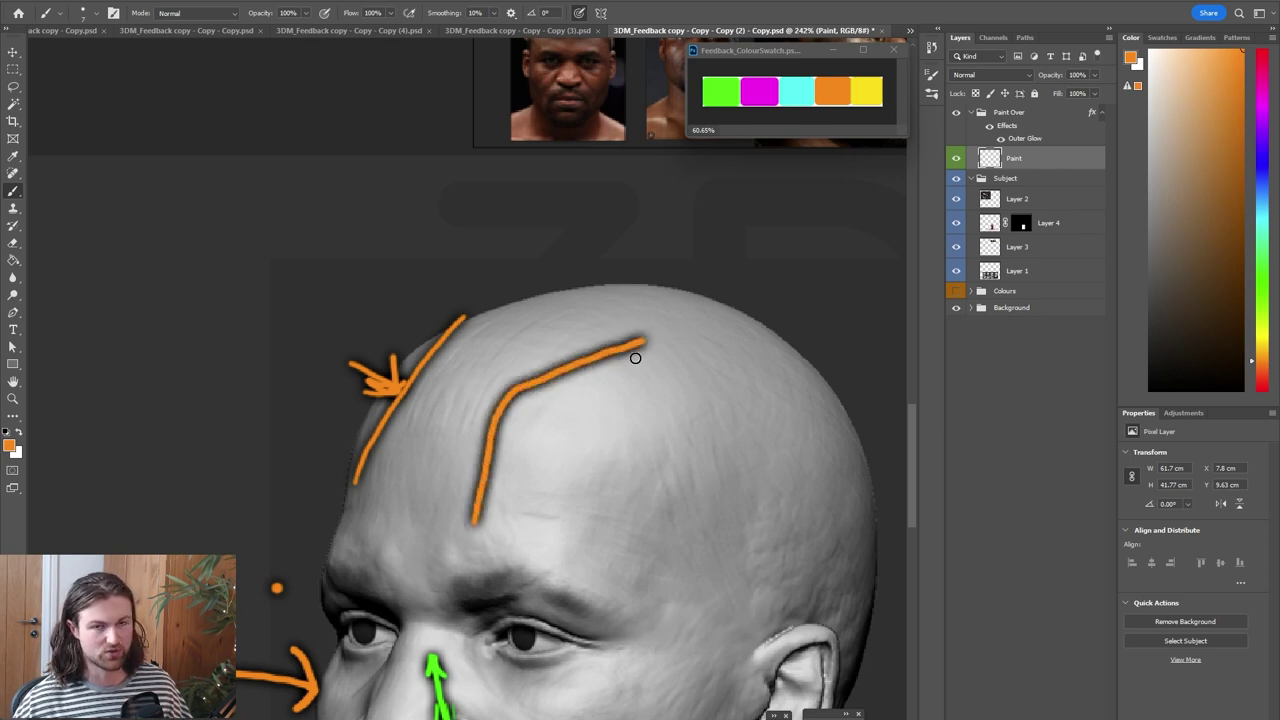
mouse_move(598, 546)
mouse_down()
mouse_move(609, 505)
mouse_move(675, 411)
mouse_move(757, 375)
mouse_up()
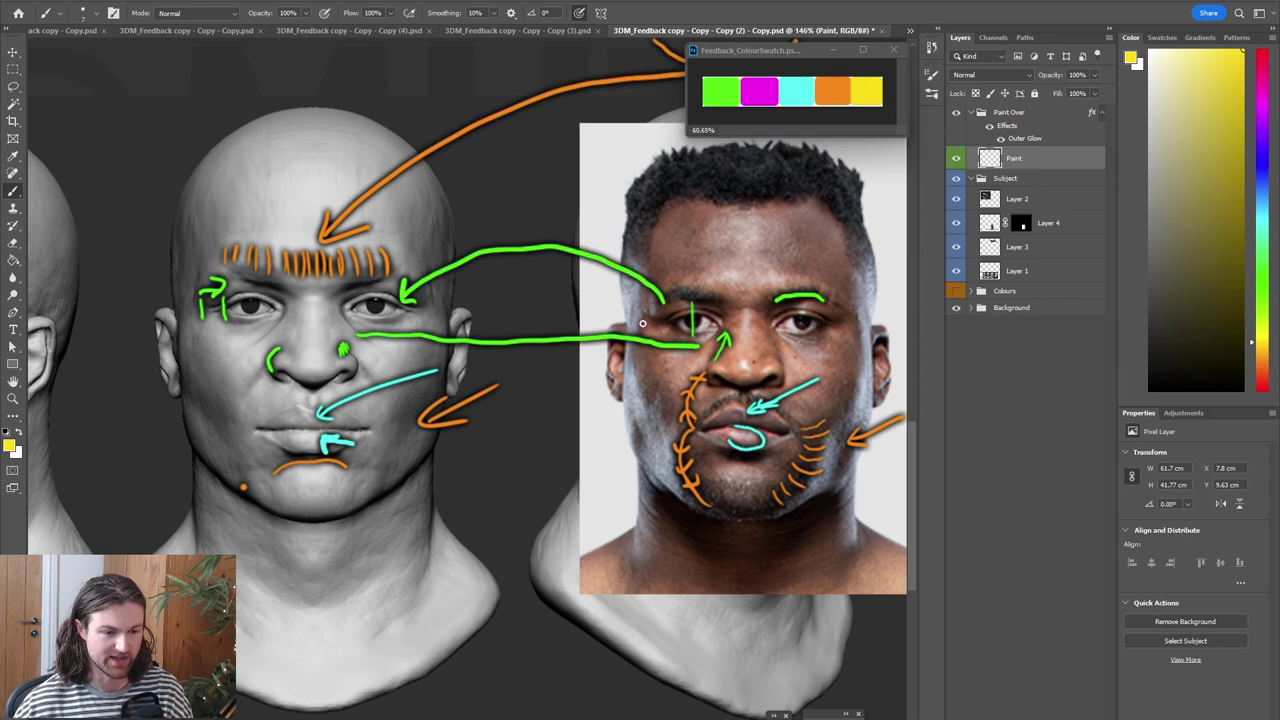
Paint yellow cheekbone lines on the front reference photo and the front sculpt, adding short hatch strokes beside the sculpt's line
drag(632, 321, 661, 403)
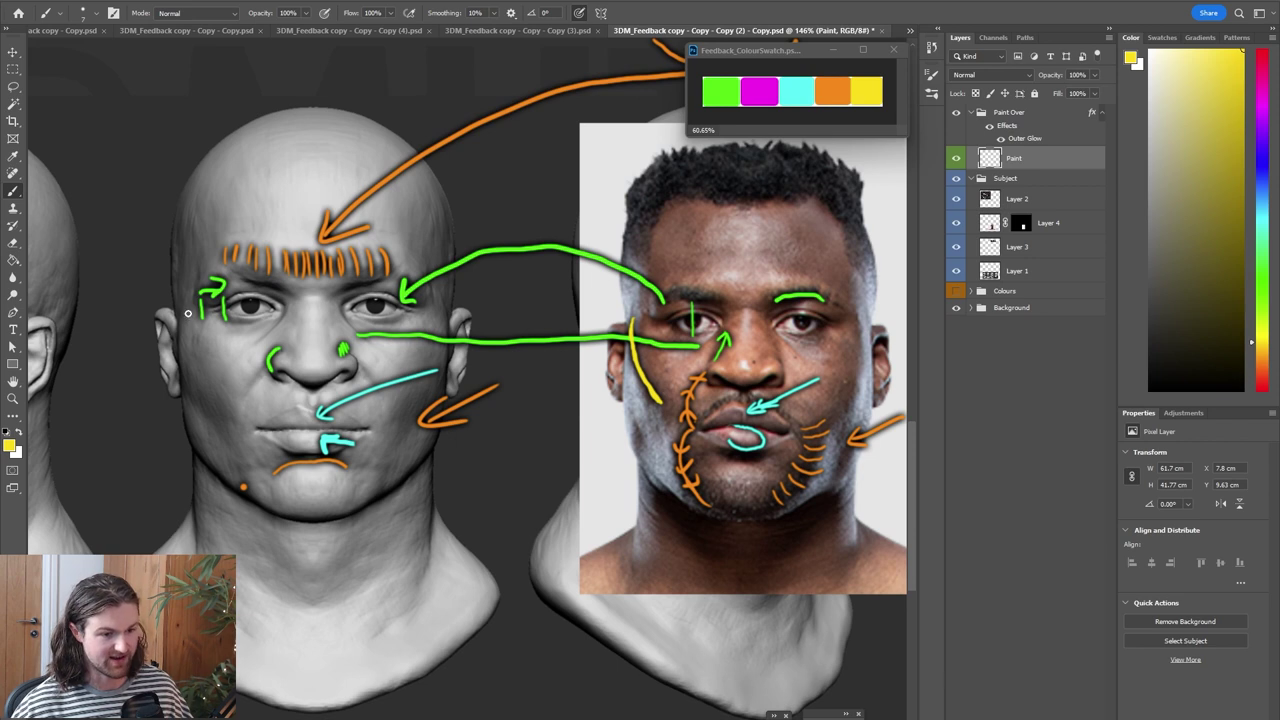
drag(187, 310, 237, 392)
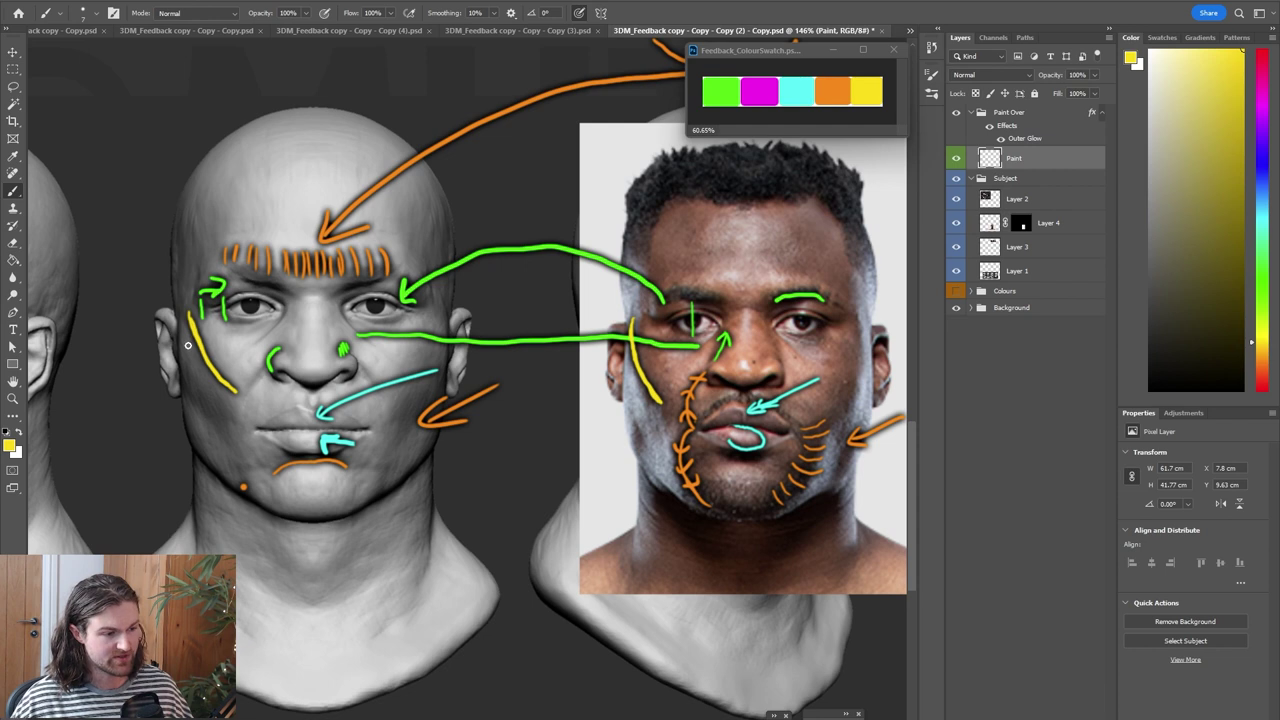
drag(192, 352, 195, 362)
drag(198, 357, 207, 377)
Paint a yellow arc with an arrow at the front photo's temple, and yellow zigzags with an arrow at the three-quarter sculpt's temple
mouse_move(627, 309)
mouse_down()
mouse_move(672, 364)
mouse_move(661, 320)
mouse_move(686, 253)
mouse_up()
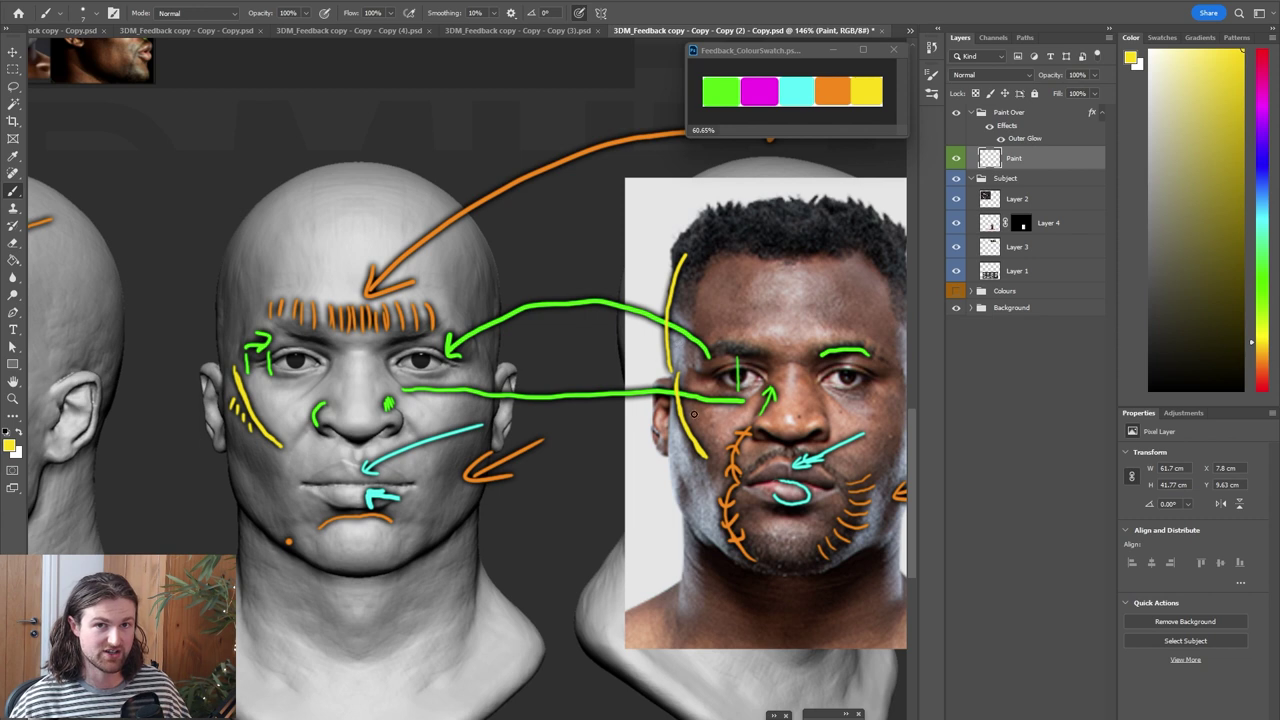
mouse_move(183, 332)
mouse_down()
mouse_move(354, 289)
mouse_move(446, 289)
mouse_up()
mouse_move(239, 246)
mouse_down()
mouse_move(250, 335)
mouse_move(213, 325)
mouse_move(275, 347)
mouse_move(266, 358)
mouse_up()
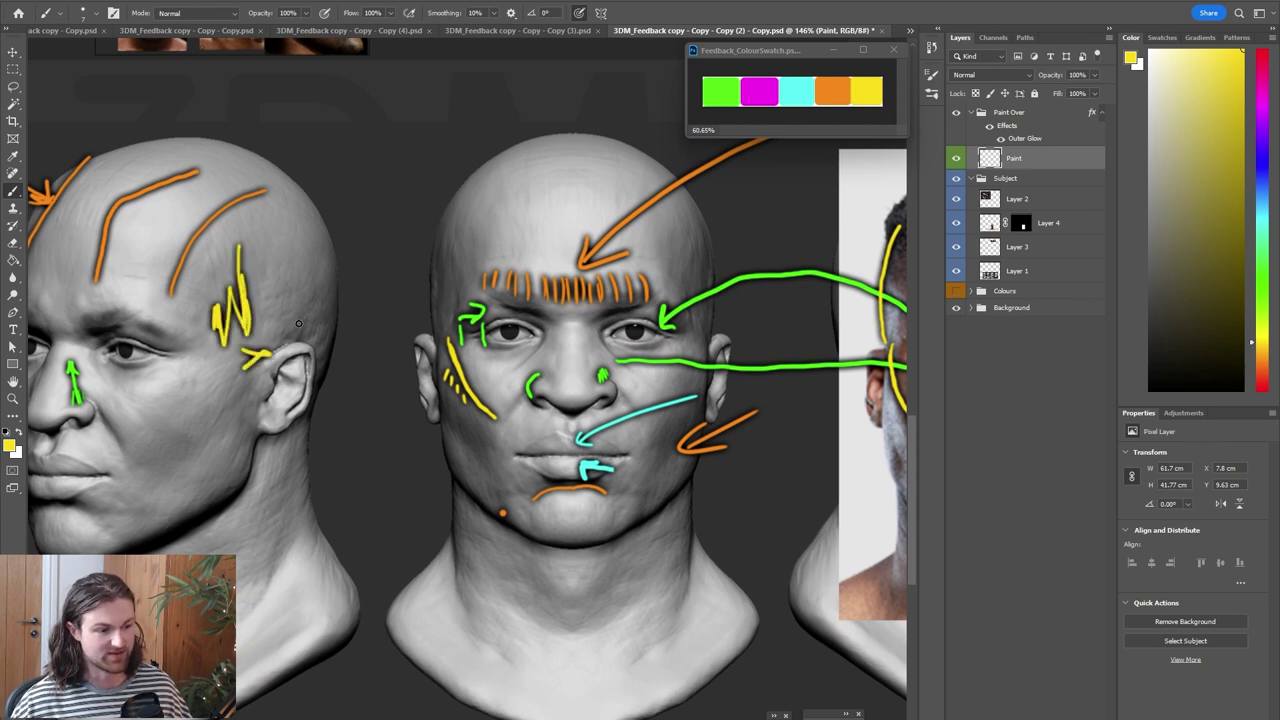
drag(222, 278, 190, 348)
drag(725, 360, 645, 376)
mouse_move(759, 219)
mouse_down()
mouse_move(788, 276)
mouse_move(776, 281)
mouse_move(809, 257)
mouse_up()
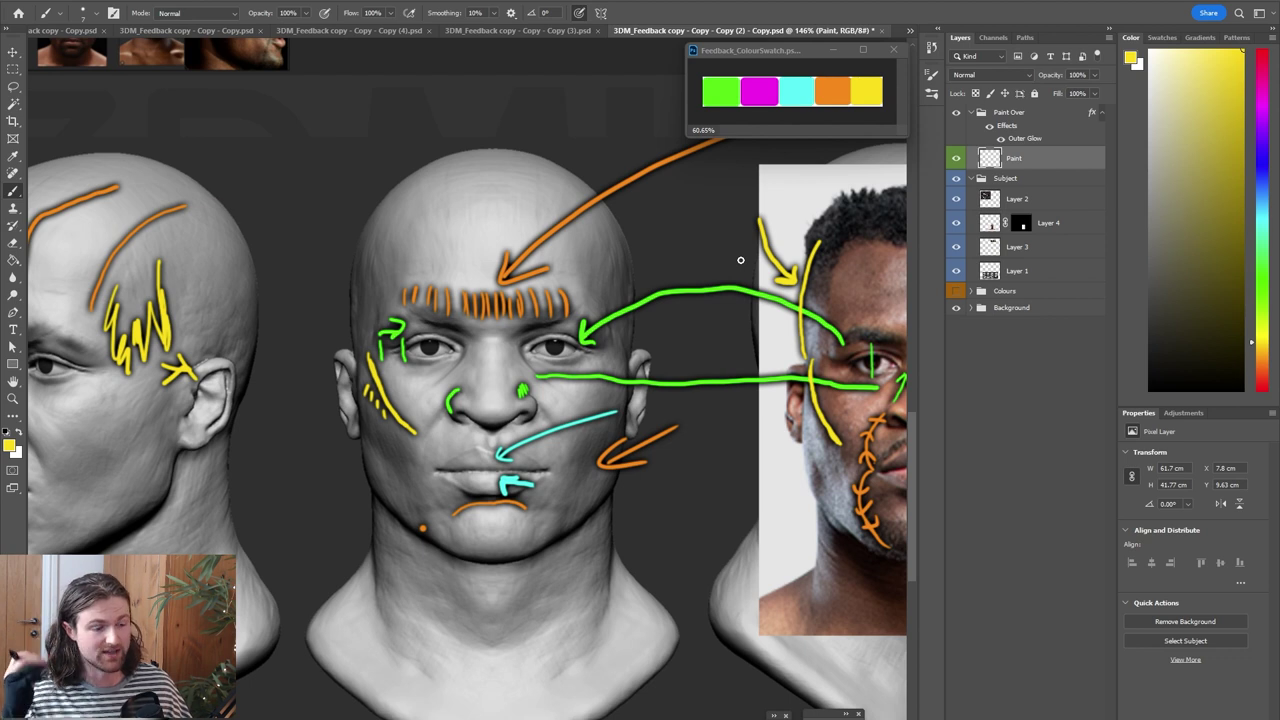
Paint a yellow crosshatch grid above the three-quarter sculpt's ear, with arrows pointing outward toward the back of the head
drag(806, 295, 834, 309)
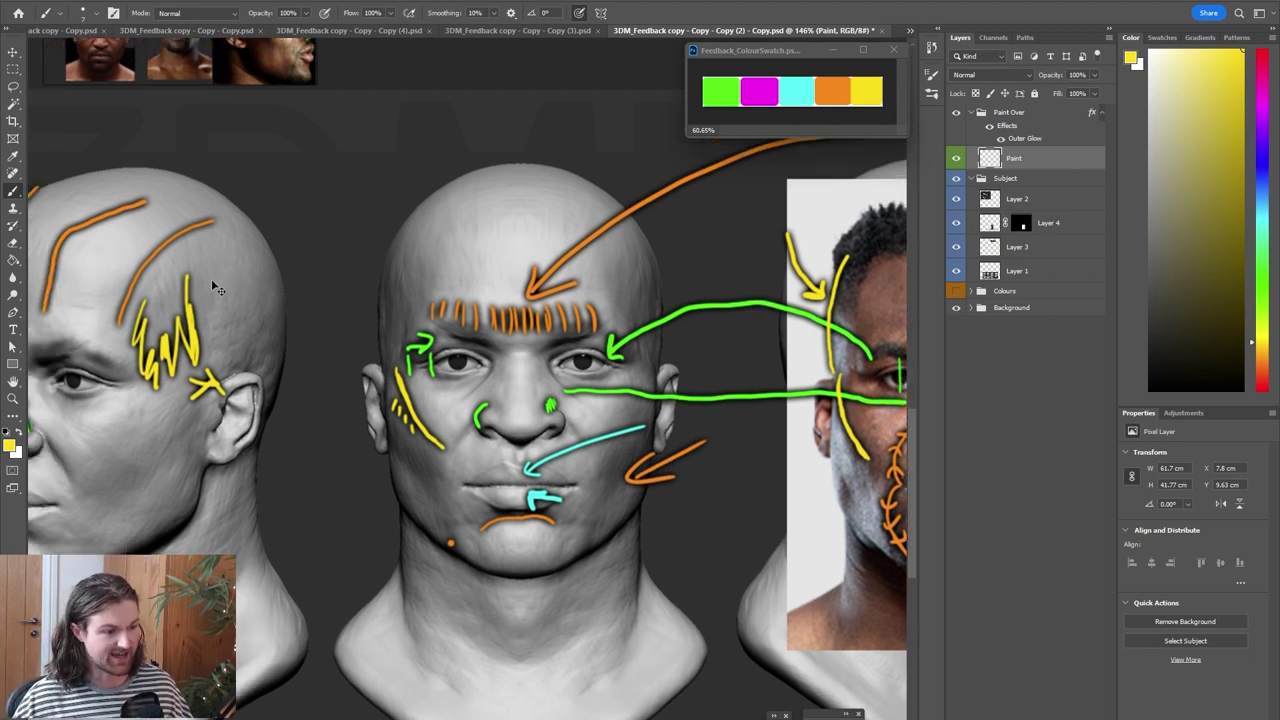
drag(223, 236, 198, 308)
drag(246, 250, 211, 351)
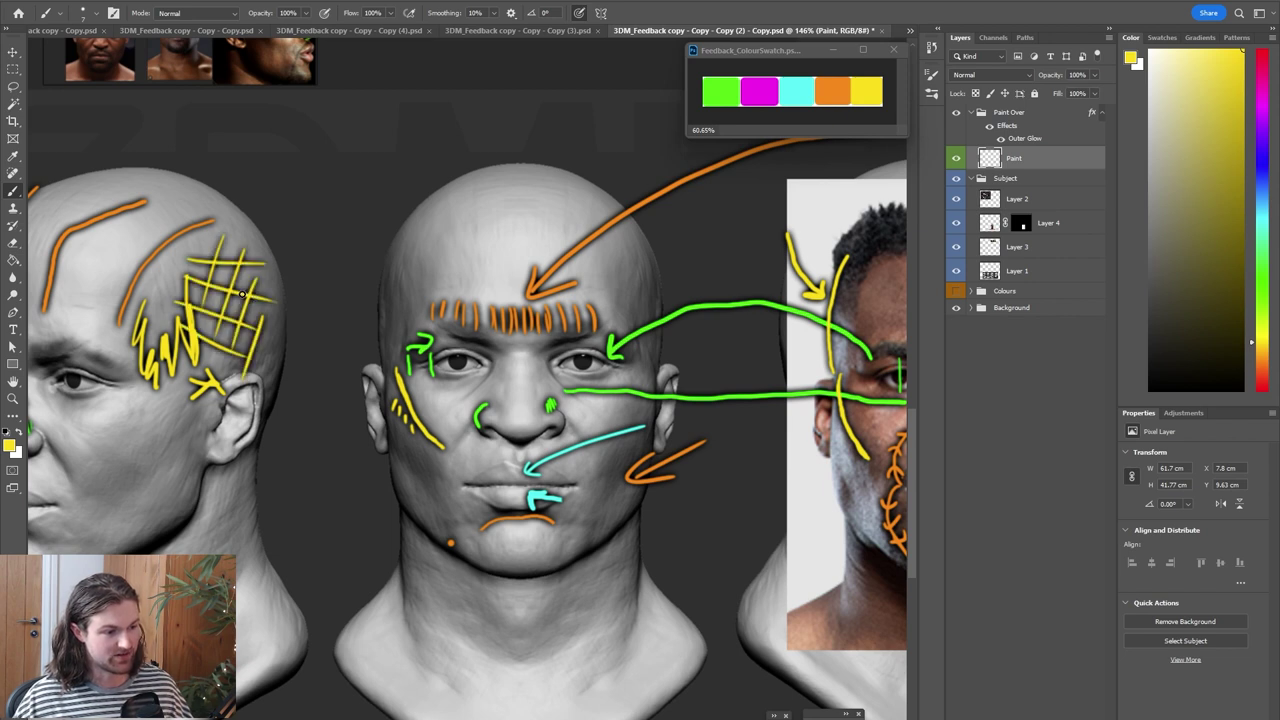
mouse_move(251, 294)
mouse_down()
mouse_move(295, 280)
mouse_move(276, 274)
mouse_up()
Erase the yellow zigzag strokes in front of the crosshatch grid on the three-quarter sculpt's temple
key(e)
mouse_move(150, 312)
mouse_down()
mouse_move(161, 357)
mouse_move(159, 333)
mouse_up()
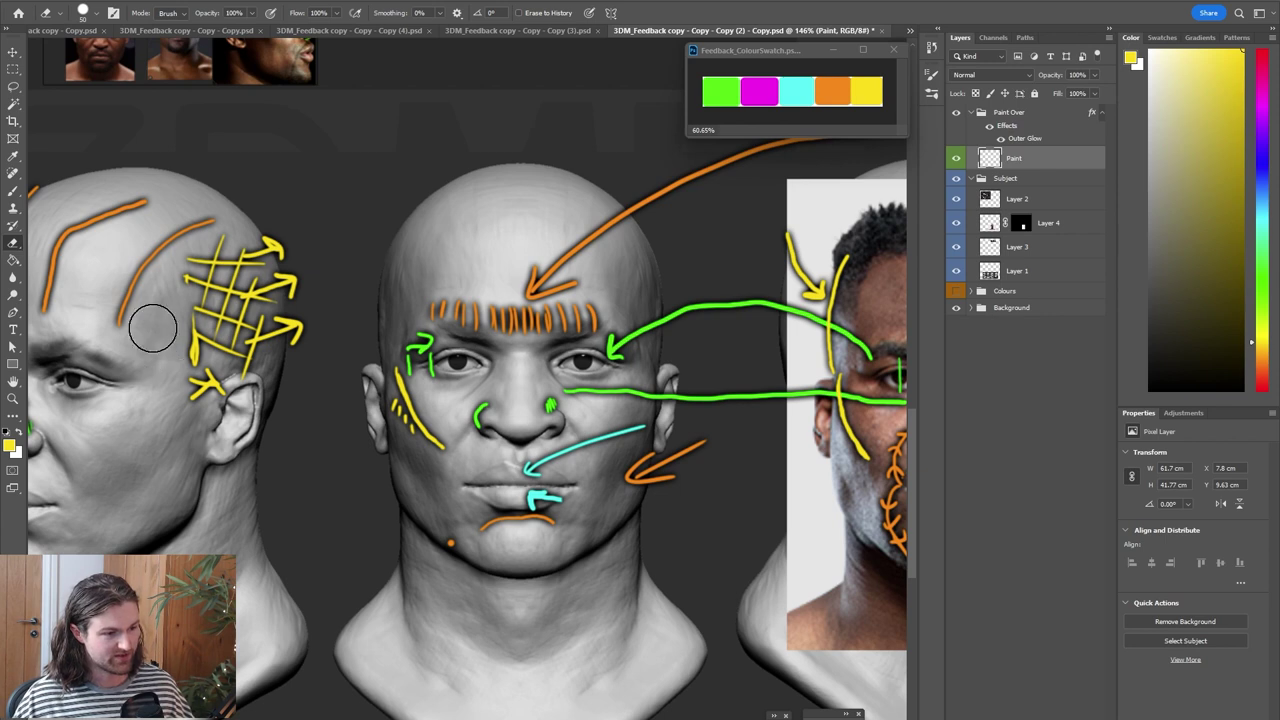
key(b)
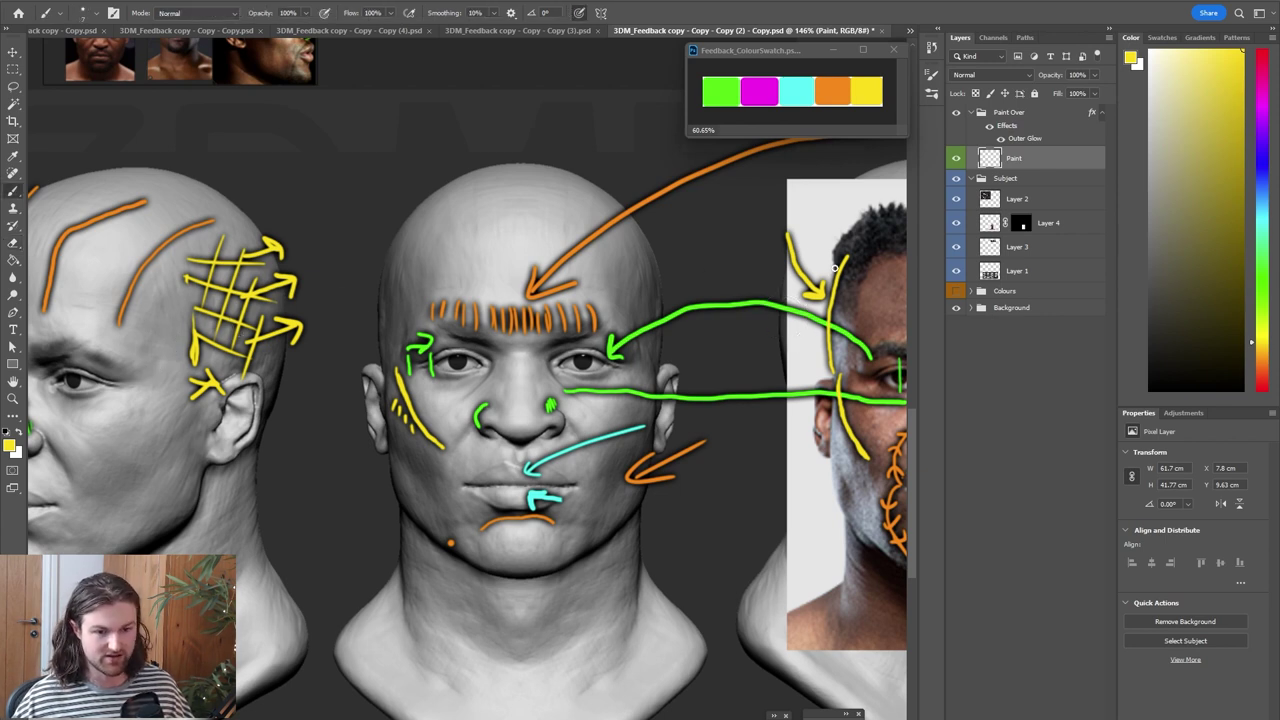
drag(740, 348, 649, 350)
alt+scroll(644, 346, down, 1)
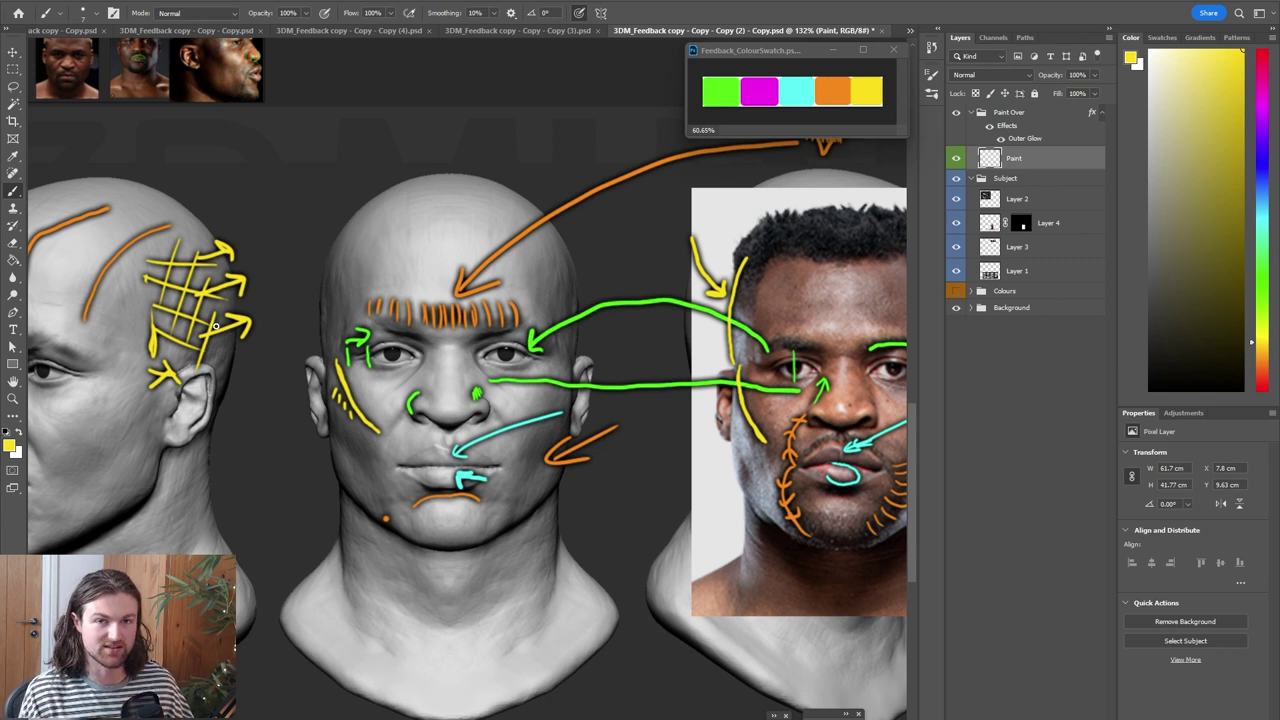
Paint yellow jaw-angle lines on the front reference photo and below the ear on the three-quarter sculpt
drag(736, 408, 680, 366)
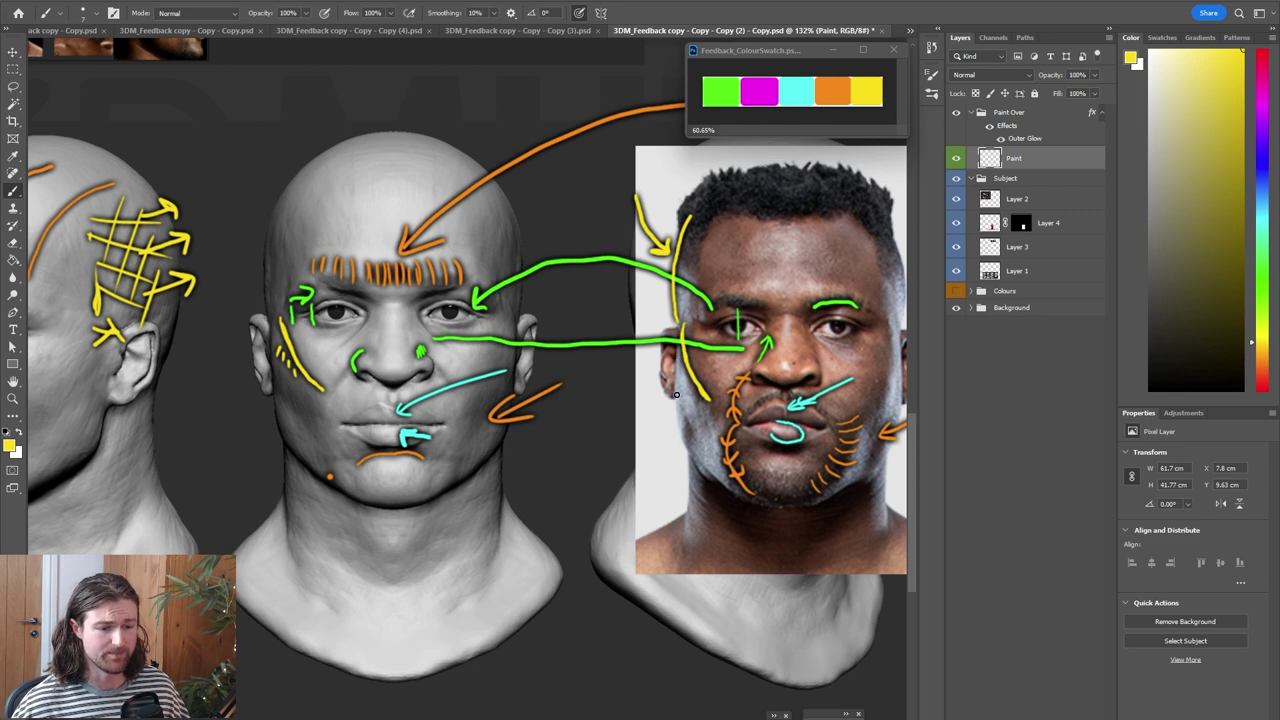
mouse_move(677, 370)
mouse_down()
mouse_move(678, 423)
mouse_move(704, 466)
mouse_up()
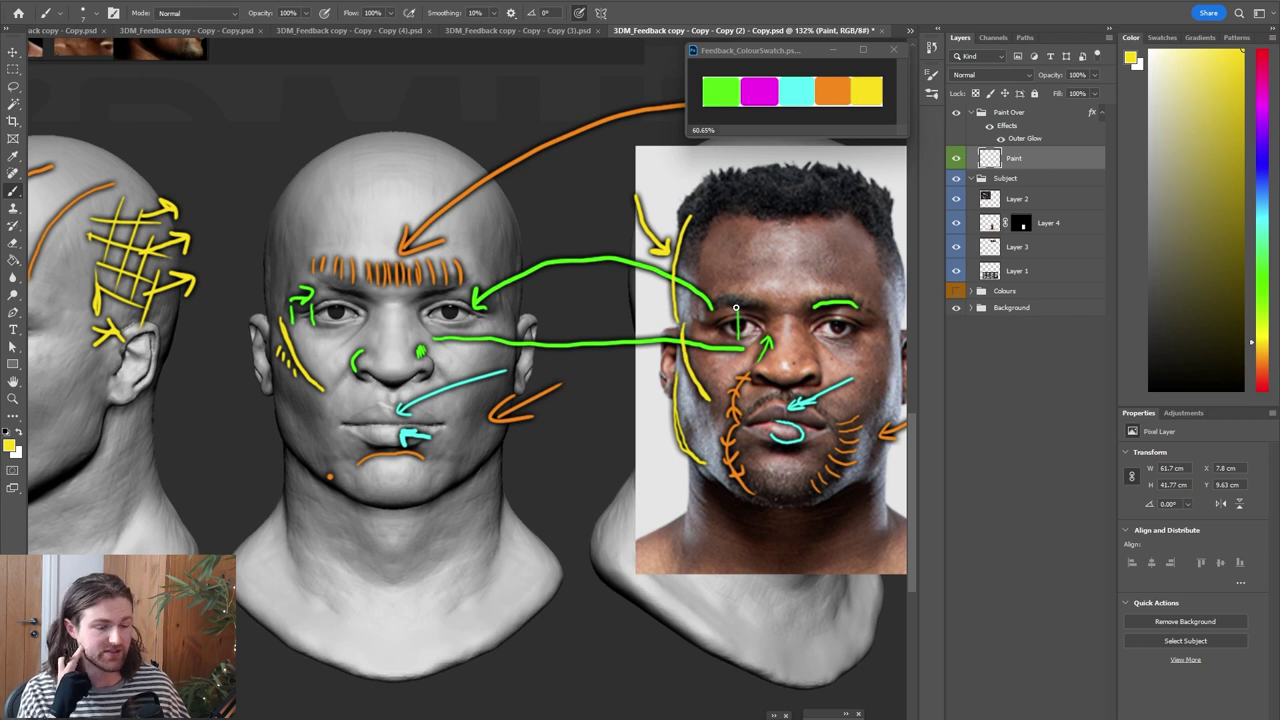
drag(547, 394, 641, 388)
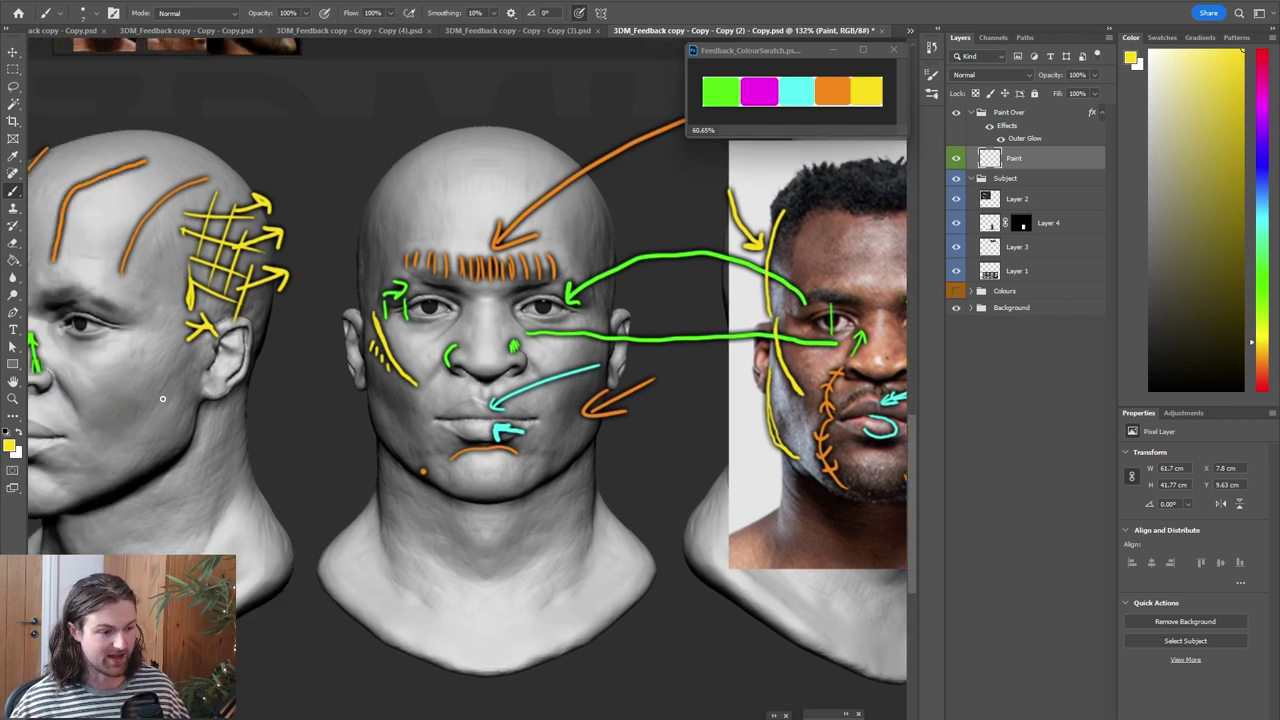
mouse_move(197, 389)
mouse_down()
mouse_move(190, 436)
mouse_move(172, 450)
mouse_up()
click(172, 453)
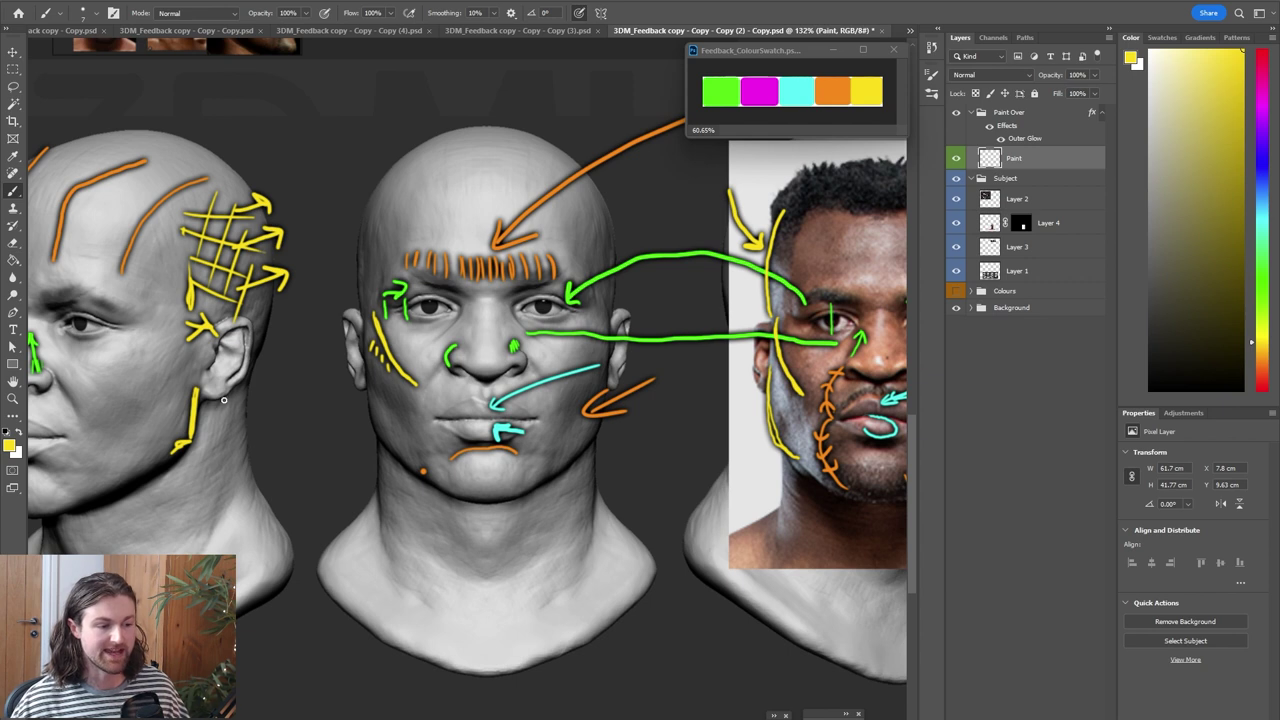
Paint a yellow crosshatch grid over the rear cheek of the three-quarter sculpt, with an arrow pointing back toward the neck
mouse_move(160, 382)
mouse_down()
mouse_move(146, 406)
mouse_move(162, 425)
mouse_up()
mouse_move(186, 408)
mouse_down()
mouse_move(173, 436)
mouse_move(185, 431)
mouse_up()
drag(150, 404, 189, 418)
mouse_move(155, 390)
mouse_down()
mouse_move(186, 404)
mouse_move(189, 388)
mouse_up()
drag(160, 372, 195, 379)
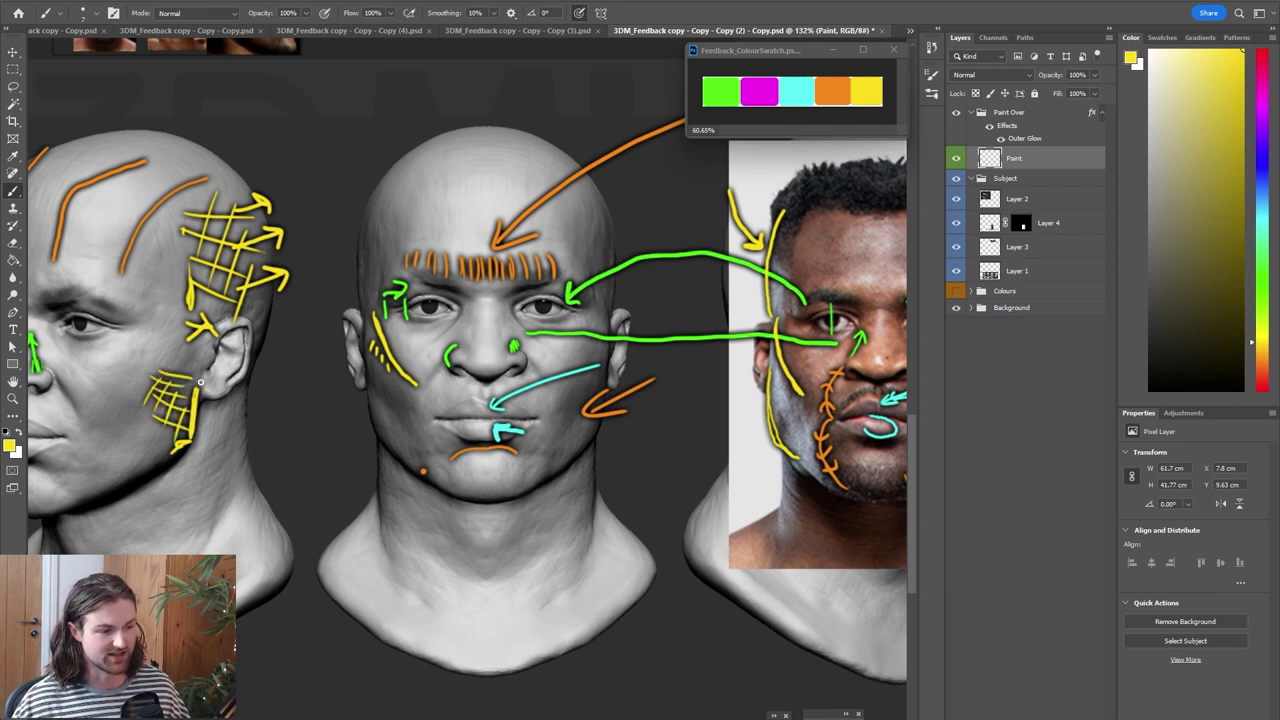
drag(775, 382, 807, 365)
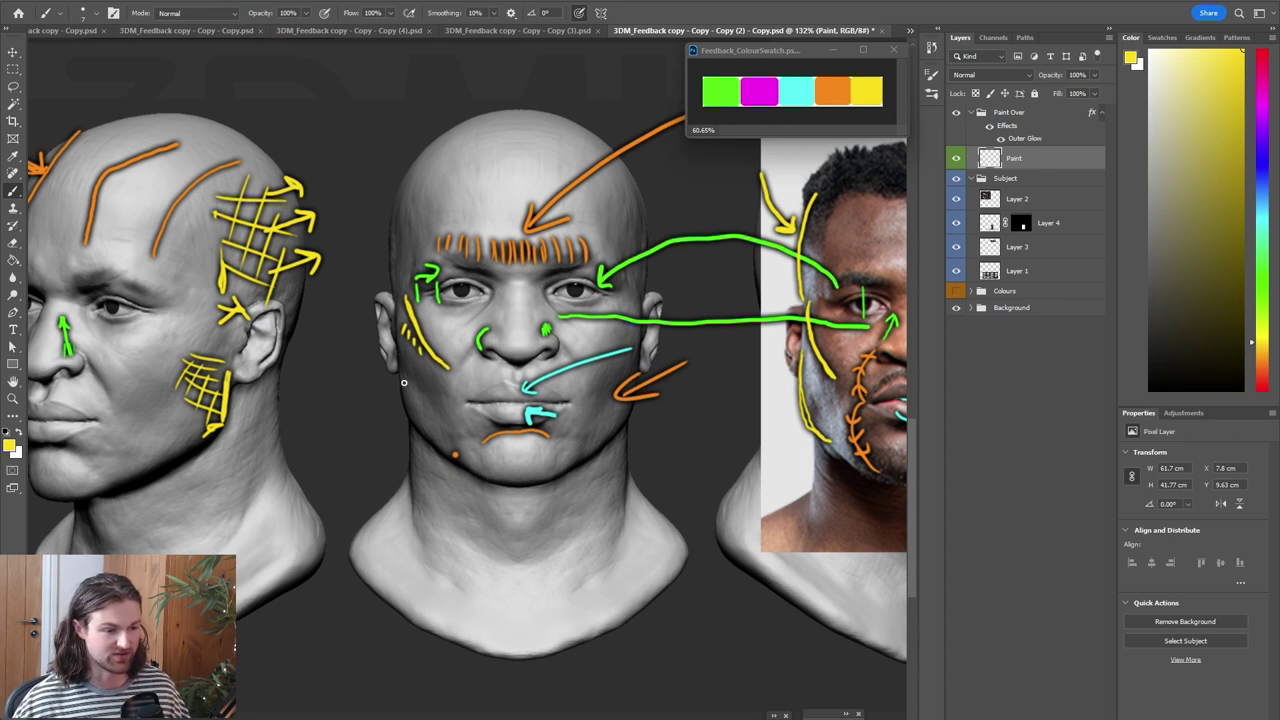
mouse_move(217, 398)
mouse_down()
mouse_move(247, 395)
mouse_move(236, 410)
mouse_move(246, 352)
mouse_up()
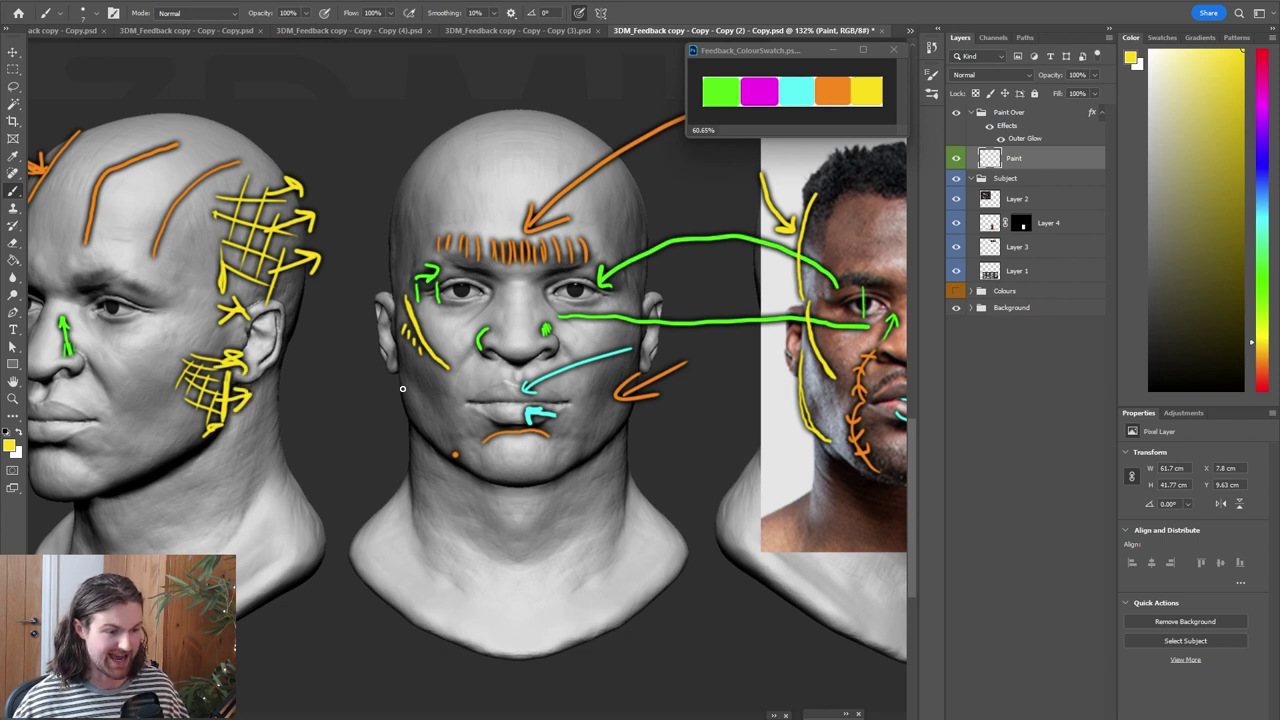
Paint yellow lines along the front sculpt's jaw and up the side of its head, redoing the jaw line's first attempt
drag(406, 331, 412, 341)
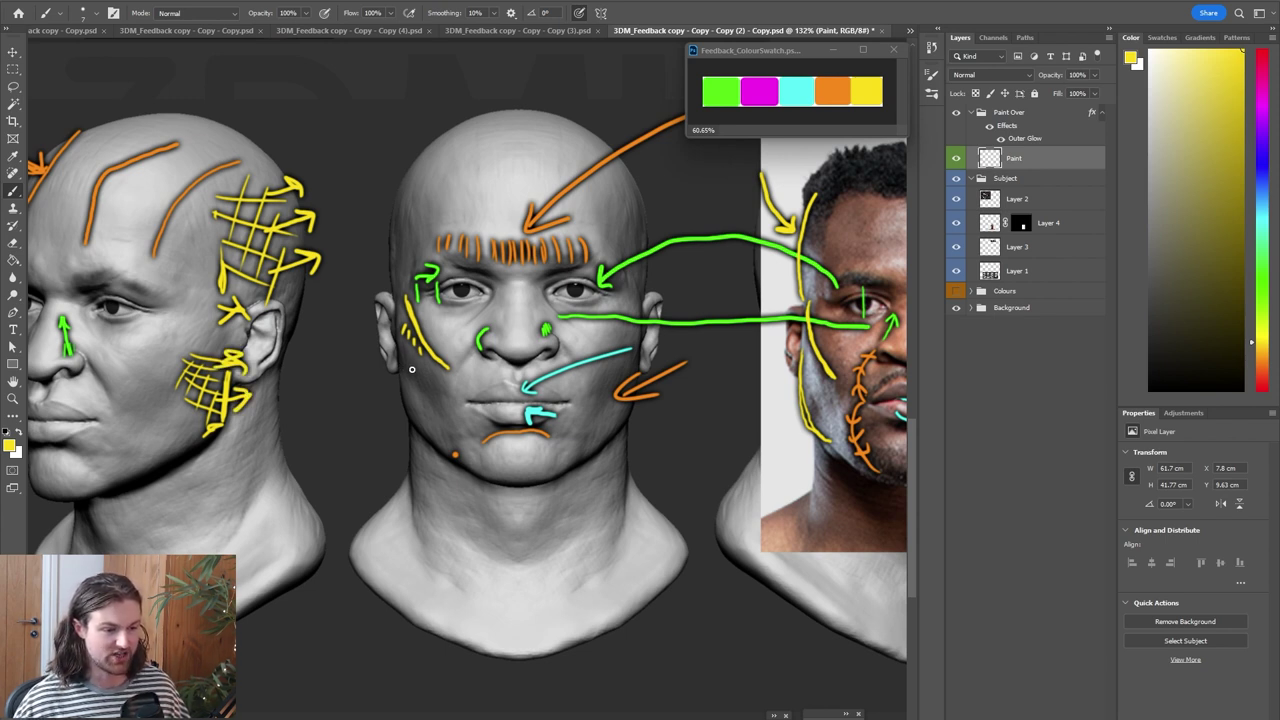
mouse_move(430, 440)
mouse_down()
mouse_move(401, 402)
mouse_move(392, 308)
mouse_up()
key(ctrl+z)
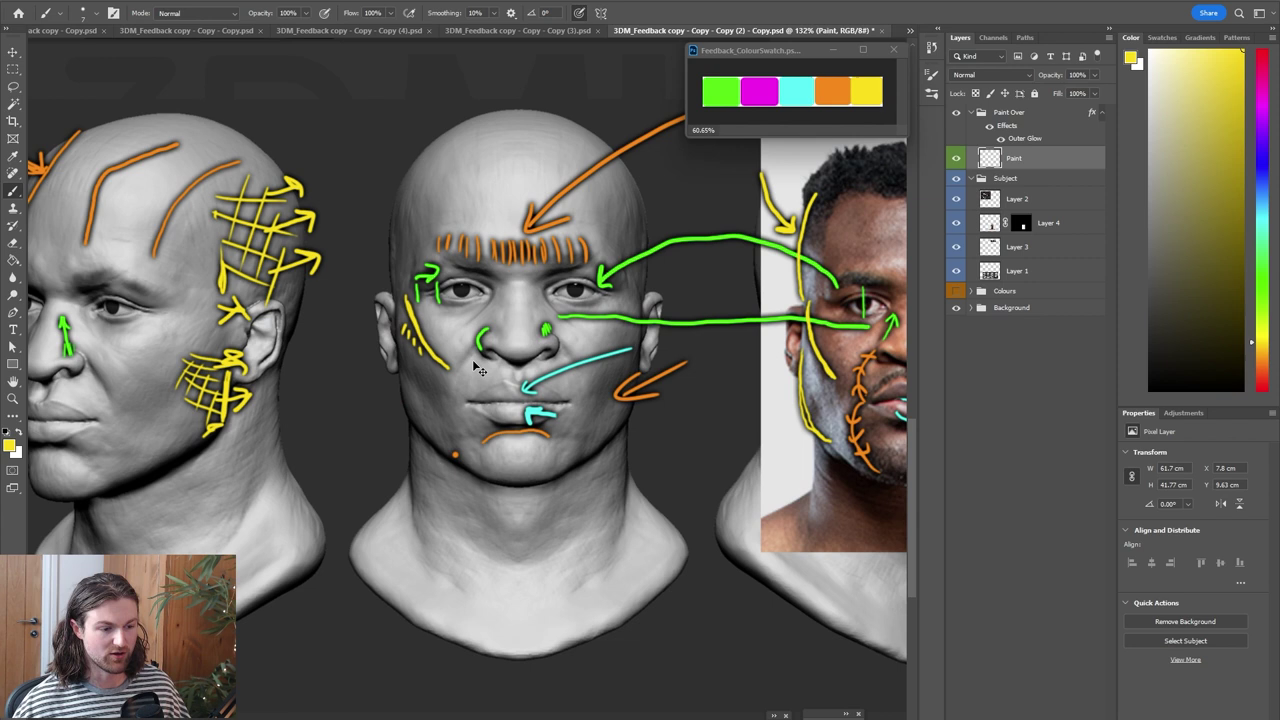
mouse_move(432, 440)
mouse_down()
mouse_move(408, 409)
mouse_move(399, 356)
mouse_move(410, 411)
mouse_up()
key(ctrl+z)
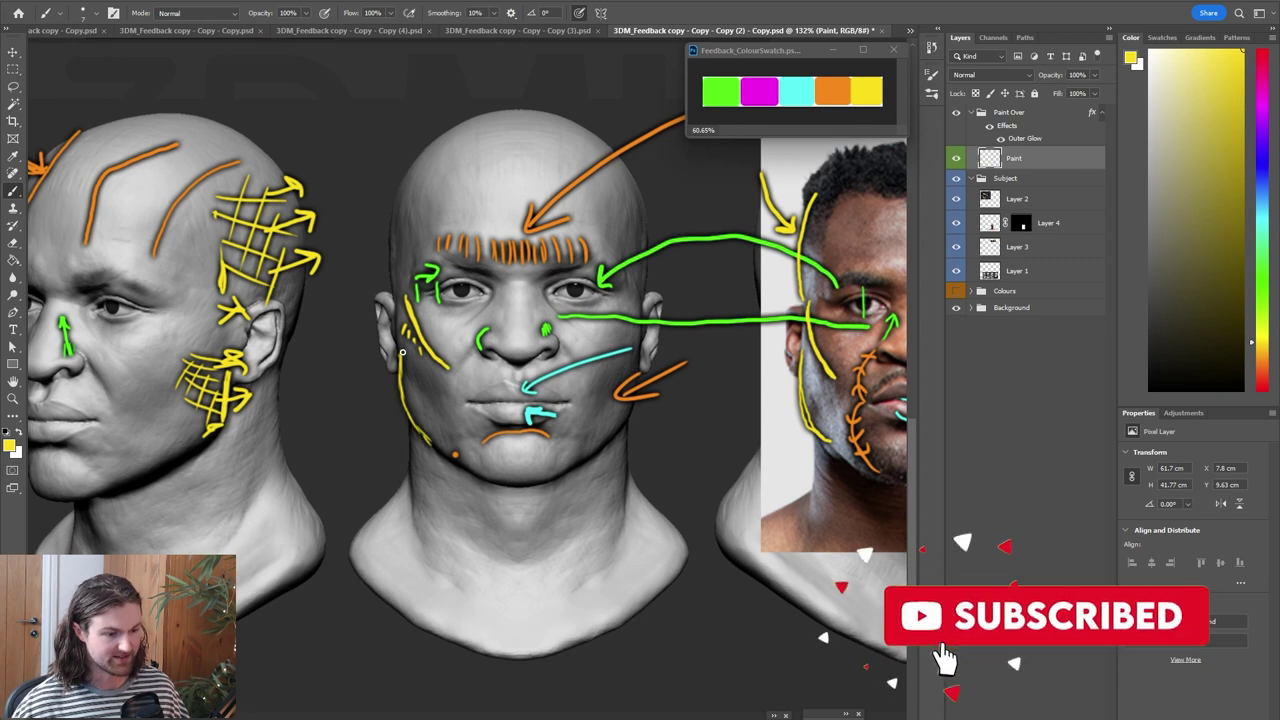
mouse_move(397, 285)
mouse_down()
mouse_move(390, 230)
mouse_move(411, 173)
mouse_up()
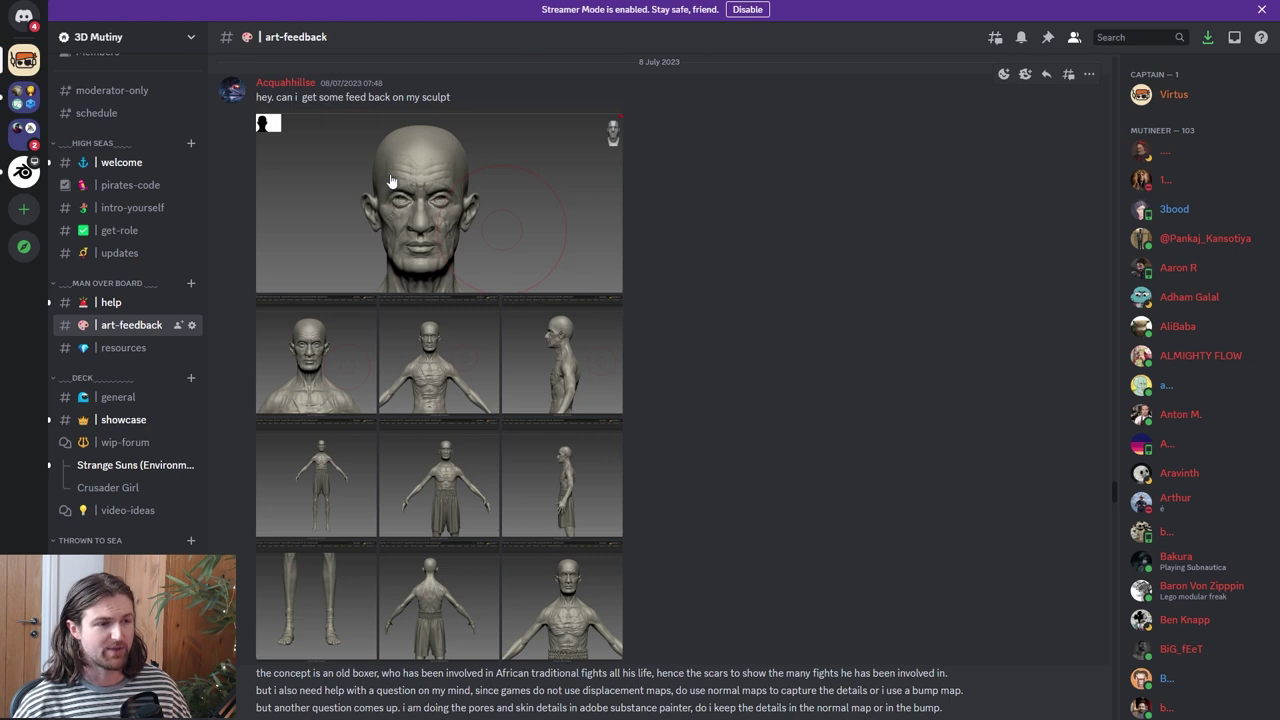
Examine the old boxer sculpt renders, texture screenshots and written questions in the art-feedback post
scroll(723, 500, down, 1)
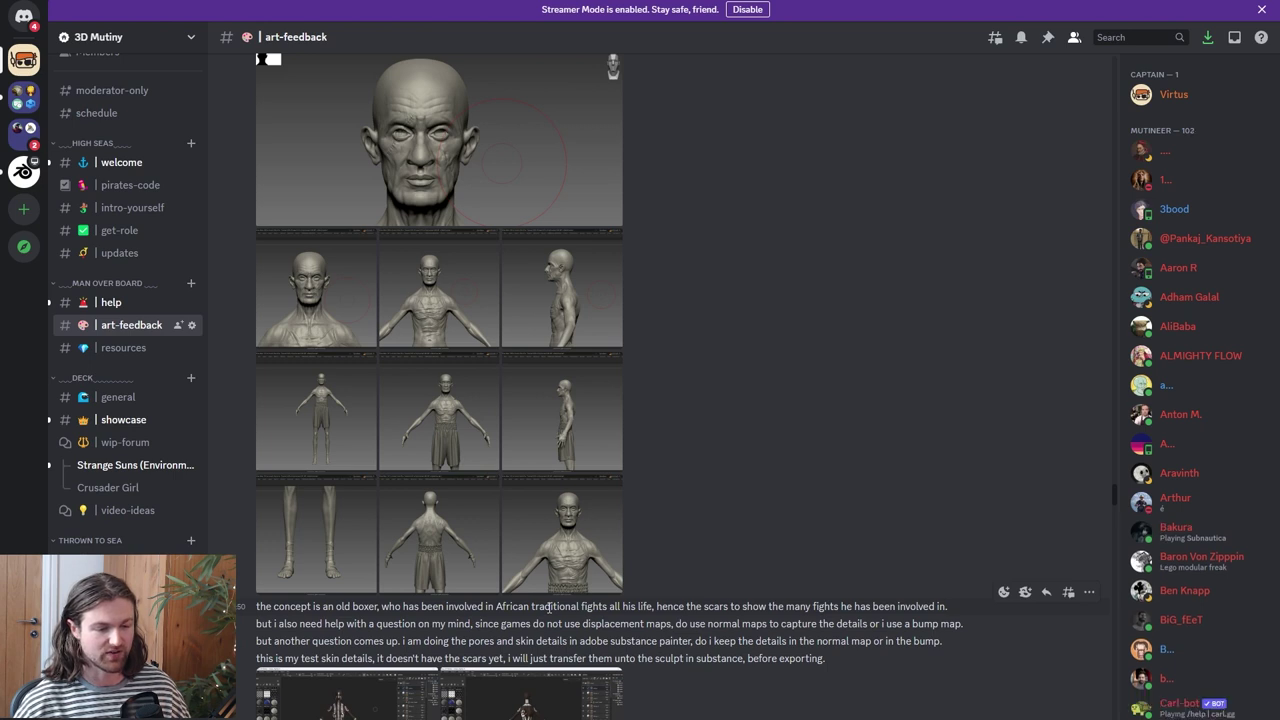
scroll(548, 560, down, 1)
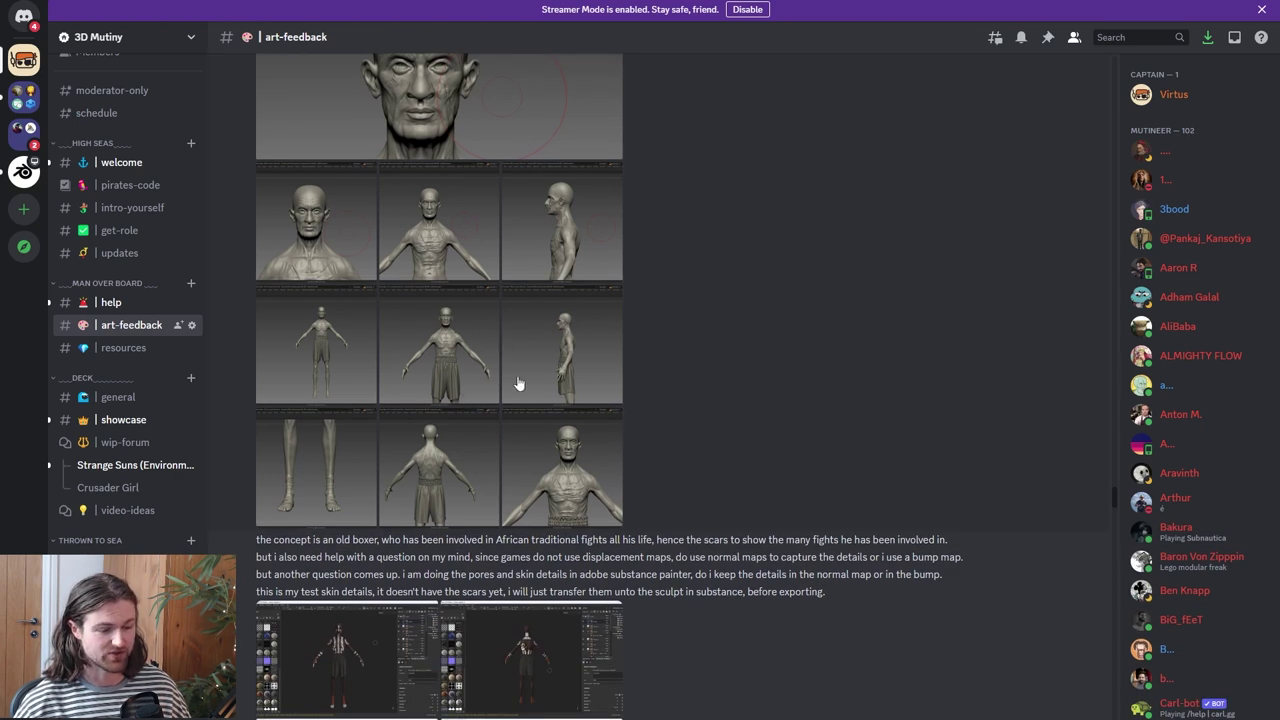
scroll(423, 648, down, 2)
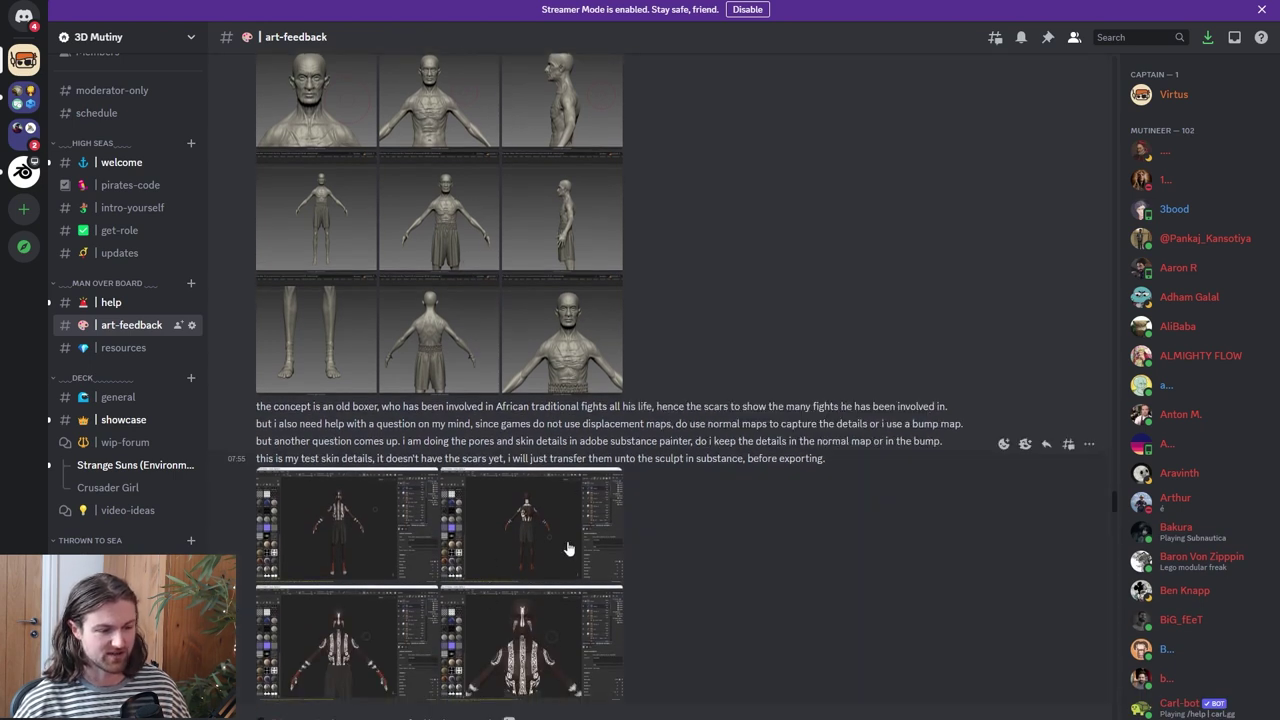
scroll(560, 372, up, 1)
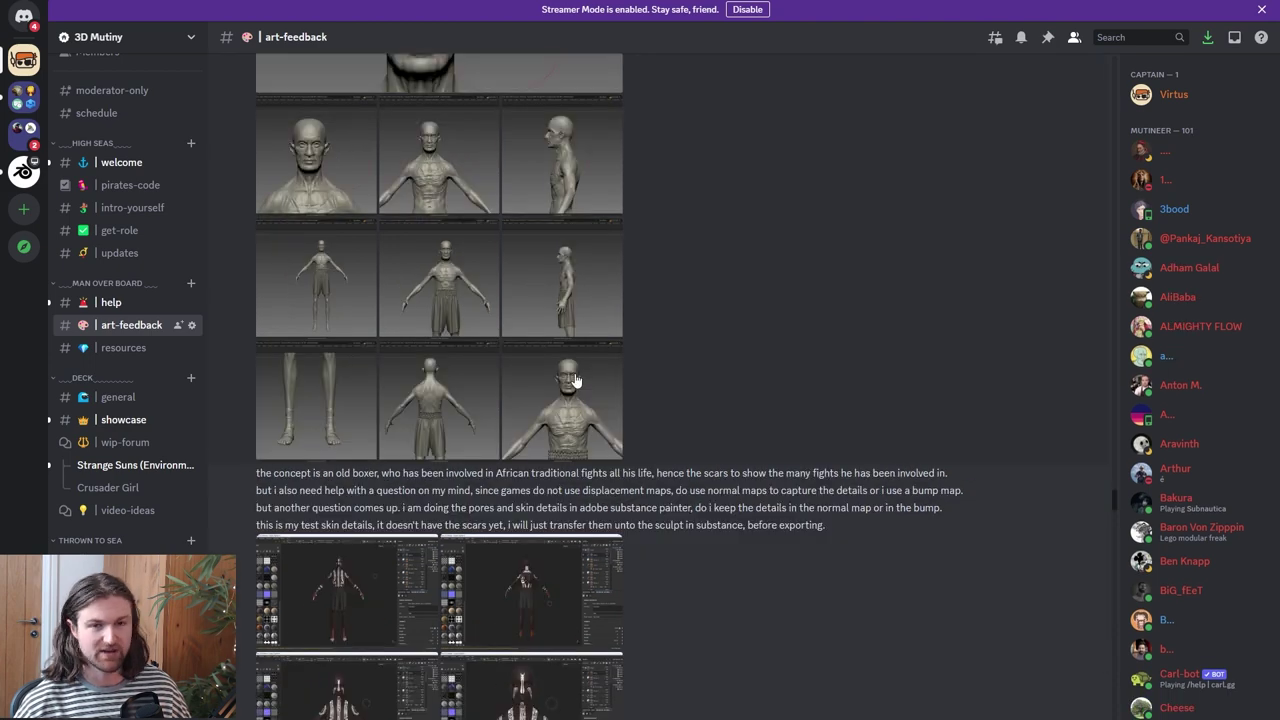
Switch to Photoshop and paint a yellow arrow pointing at the side of the boxer sculpt's cranium
key(alt+Tab)
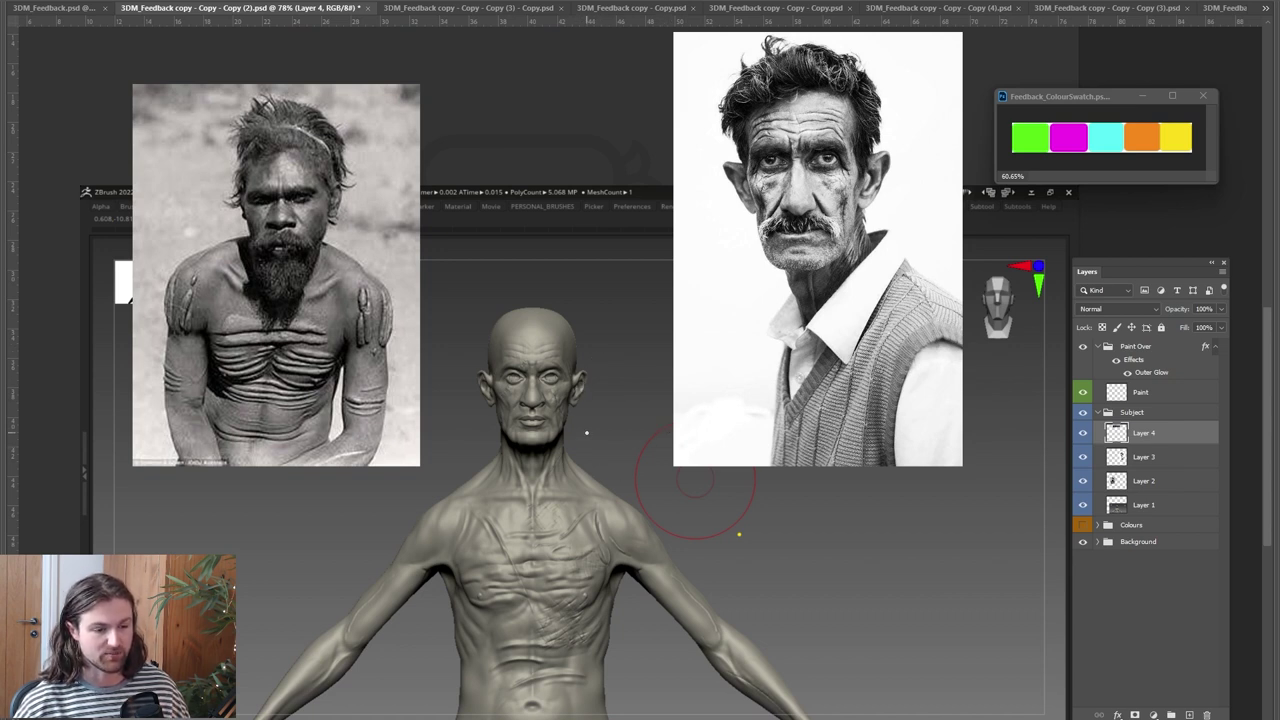
drag(598, 411, 608, 445)
ctrl+drag(542, 511, 555, 479)
right_click(795, 295)
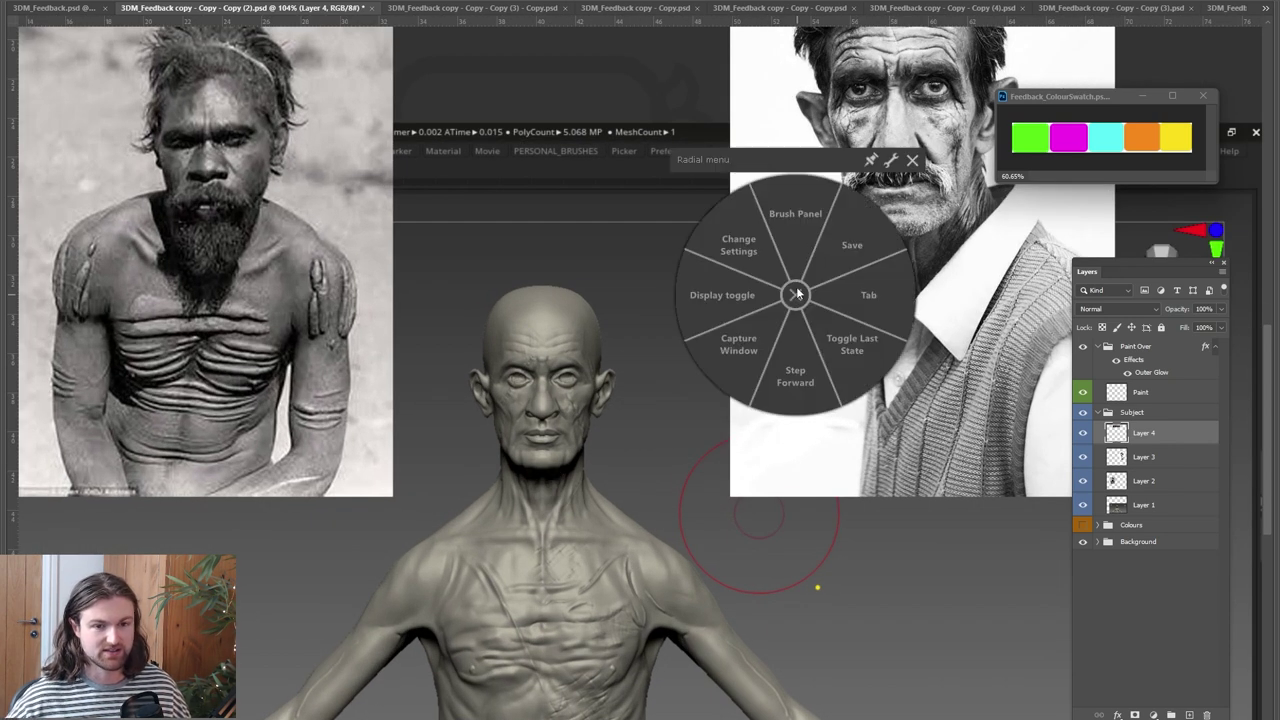
click(795, 296)
drag(666, 405, 538, 503)
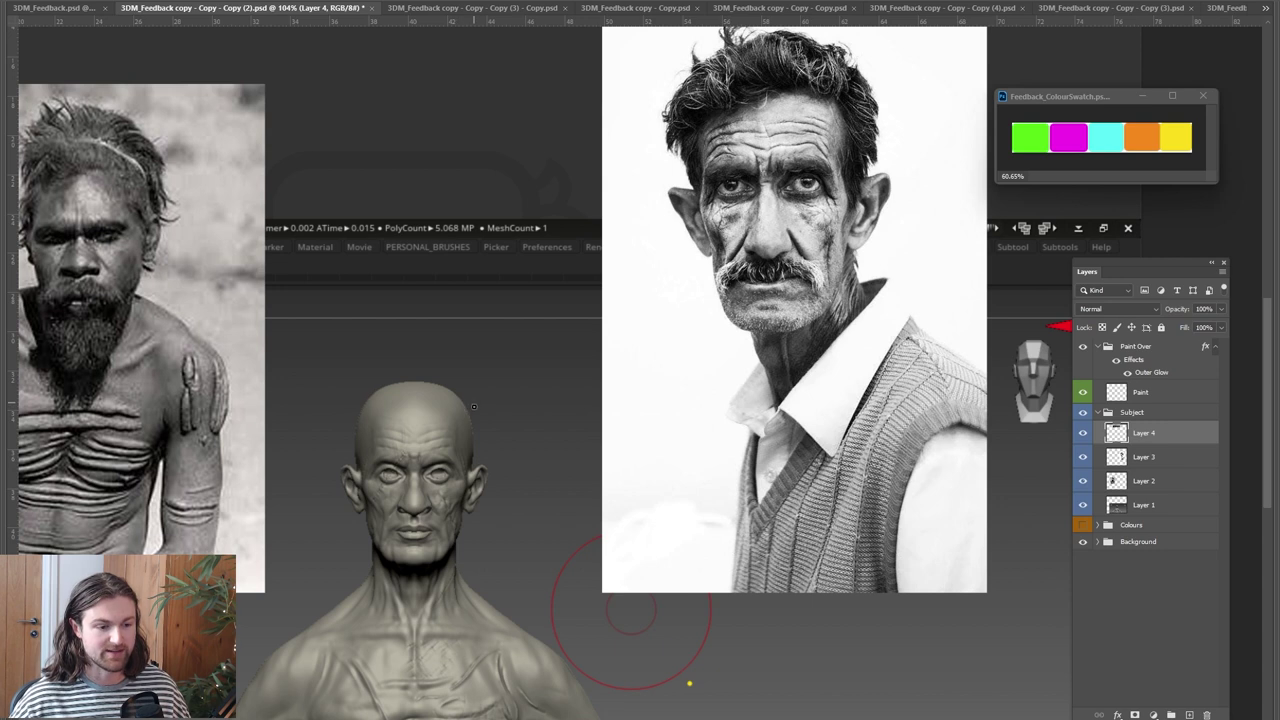
mouse_move(468, 418)
mouse_down()
mouse_move(520, 365)
mouse_move(480, 422)
mouse_up()
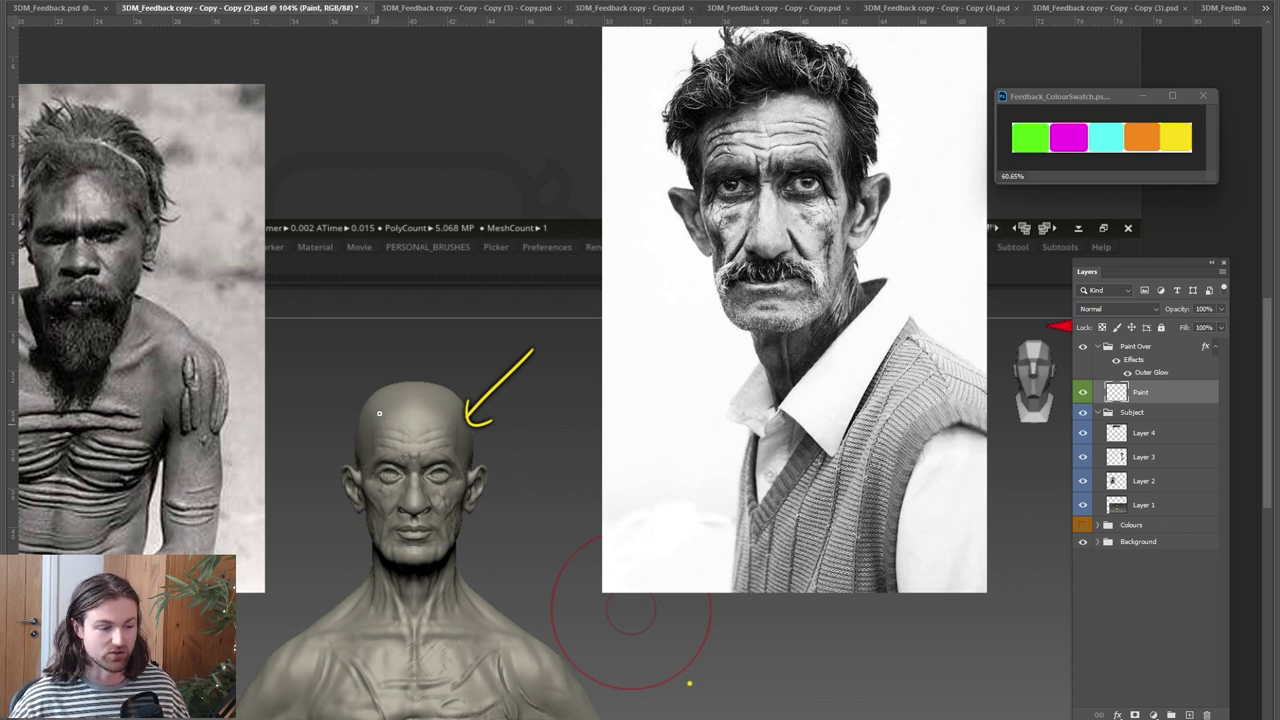
Paint a yellow arc bulging outward along the boxer sculpt's cranium, on the side opposite the arrow
mouse_move(359, 456)
mouse_down()
mouse_move(378, 390)
mouse_move(421, 379)
mouse_up()
key(ctrl+z)
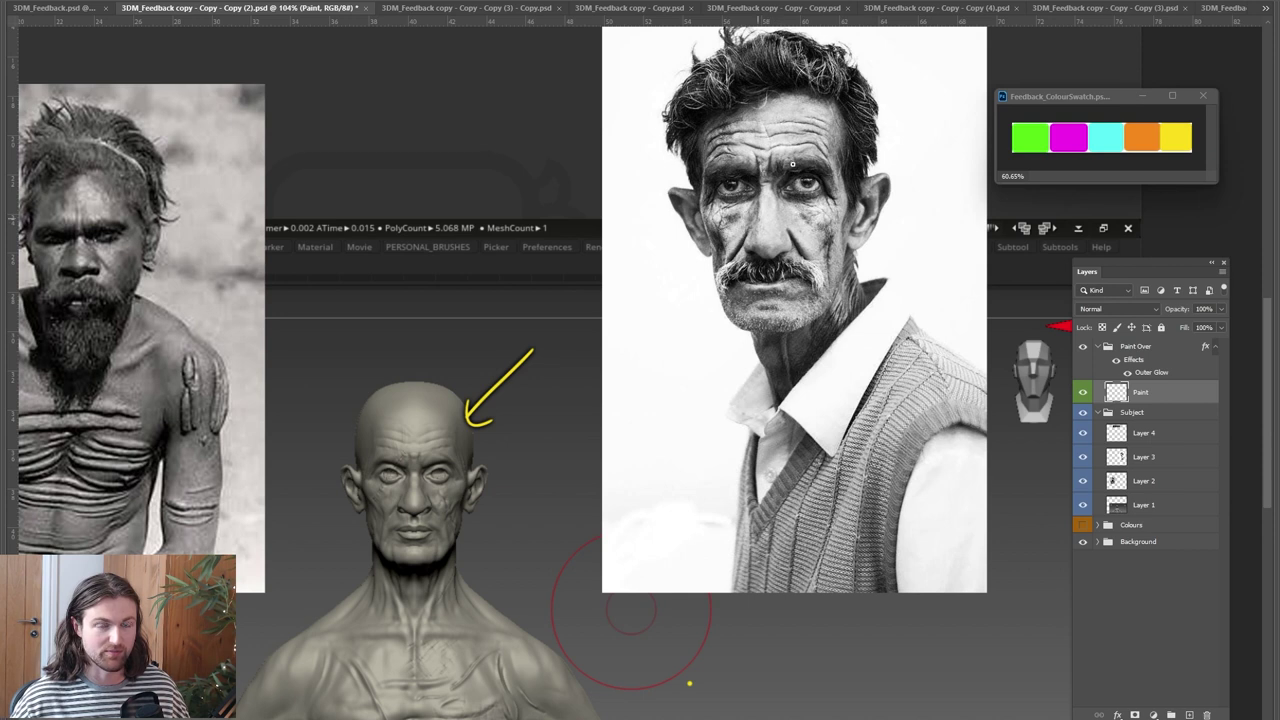
mouse_move(359, 456)
mouse_down()
mouse_move(376, 398)
mouse_move(359, 456)
mouse_move(365, 415)
mouse_move(392, 386)
mouse_up()
scroll(430, 400, down, 2)
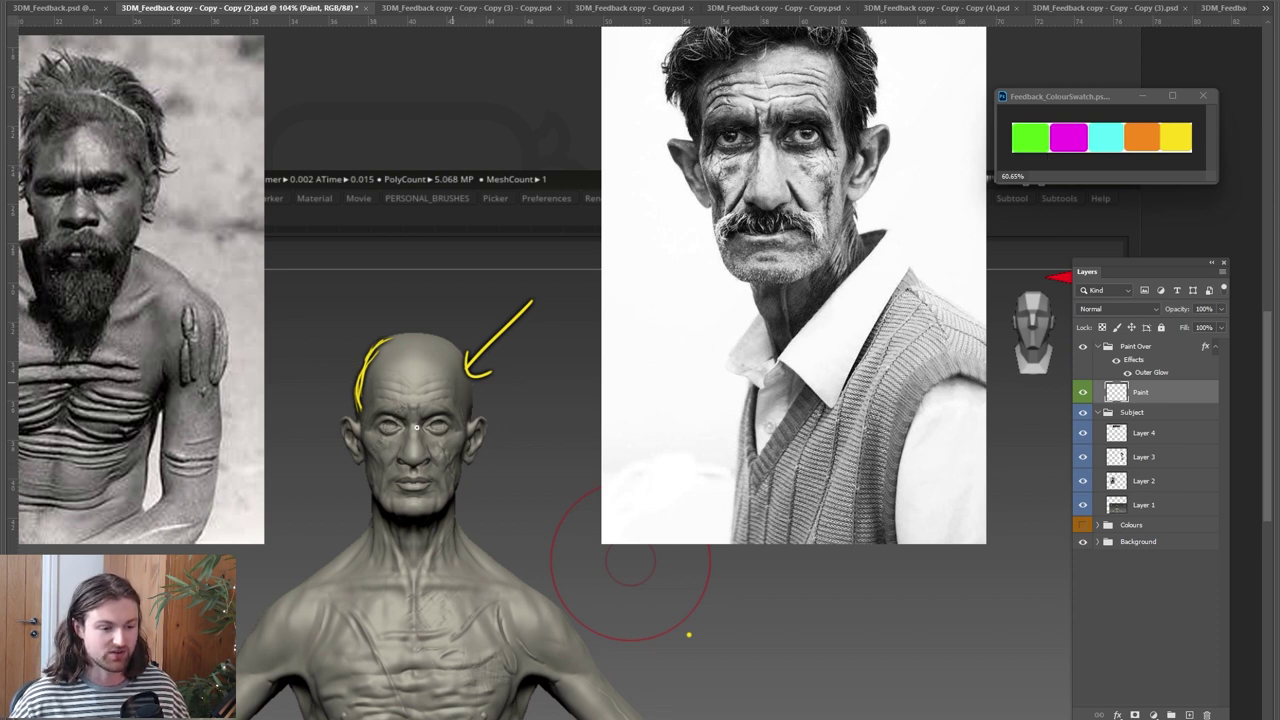
drag(238, 327, 280, 331)
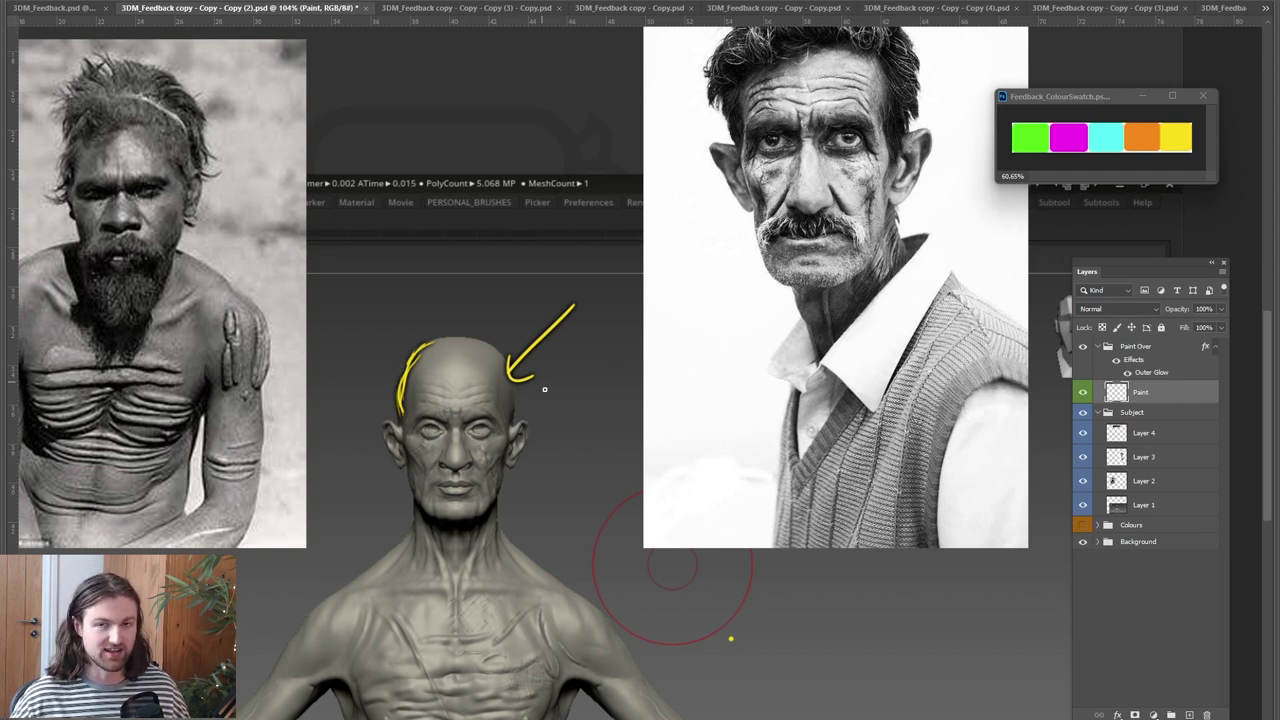
Paint a magenta arrow pointing down at the boxer sculpt's collarbone
mouse_move(556, 578)
mouse_down()
mouse_move(537, 434)
mouse_move(589, 229)
mouse_move(580, 483)
mouse_move(556, 582)
mouse_move(677, 416)
mouse_up()
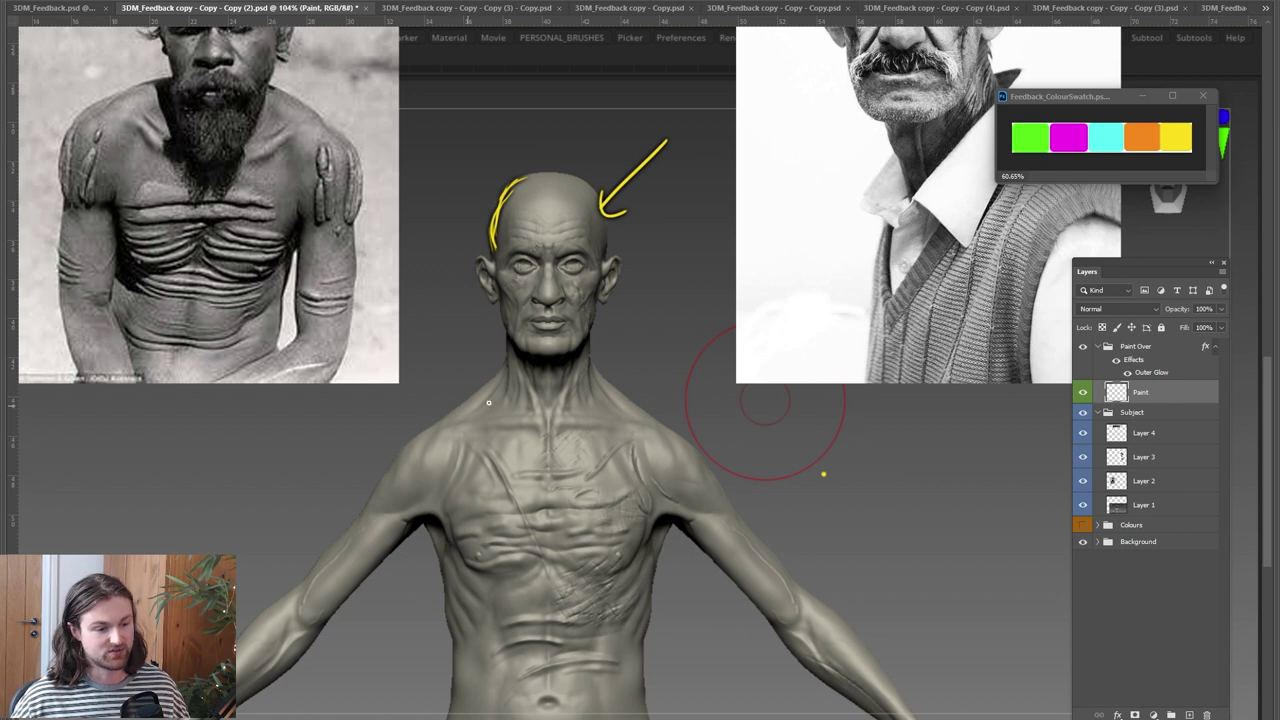
mouse_move(628, 411)
mouse_down()
mouse_move(675, 366)
mouse_move(645, 413)
mouse_up()
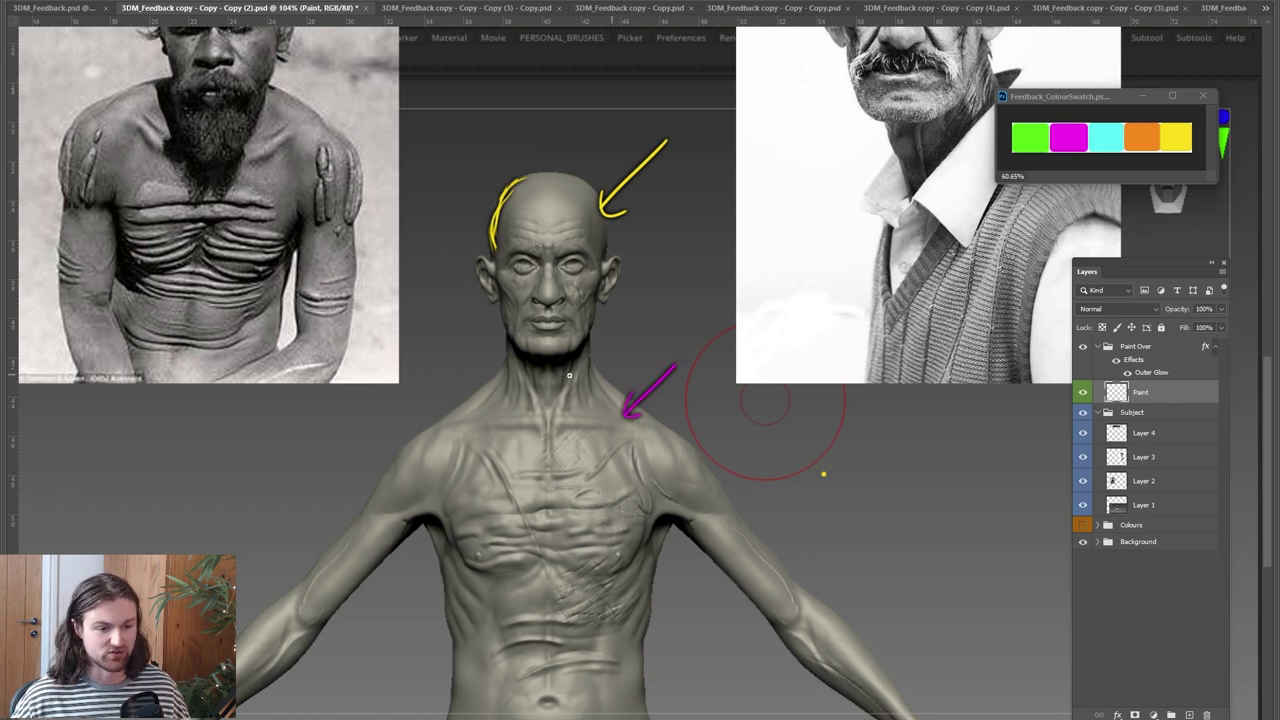
drag(625, 325, 569, 406)
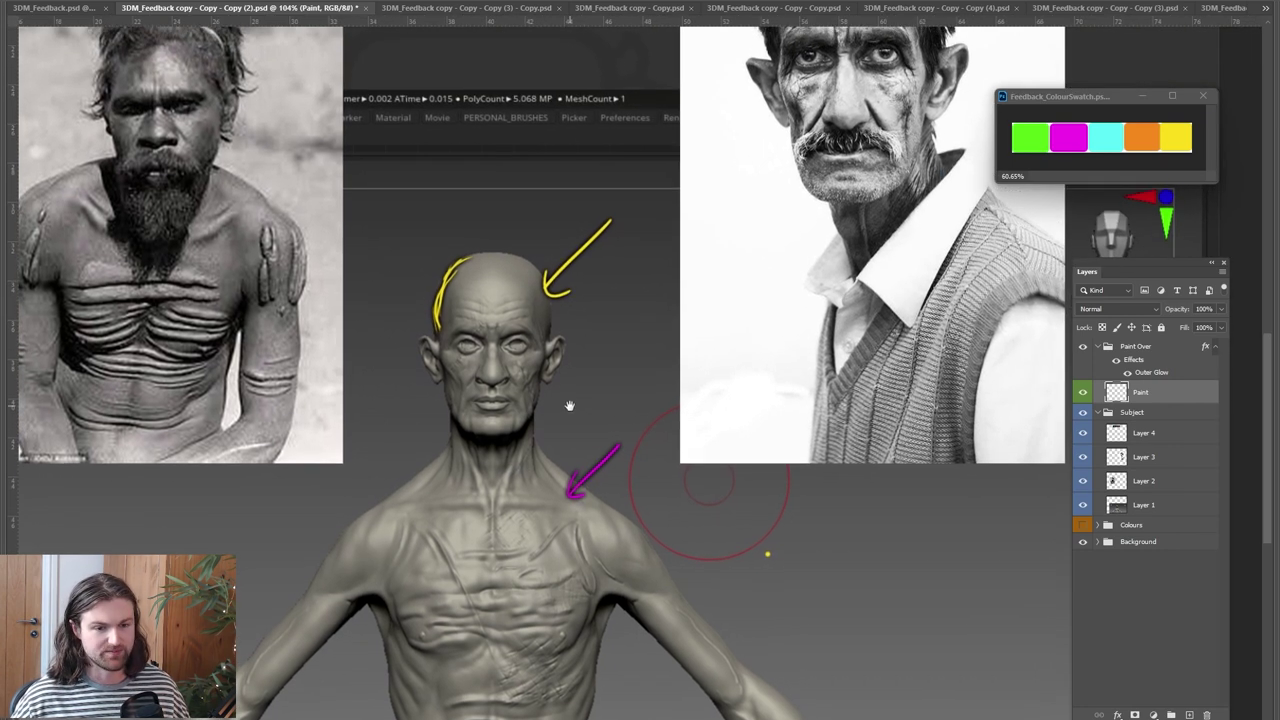
key(alt+Tab)
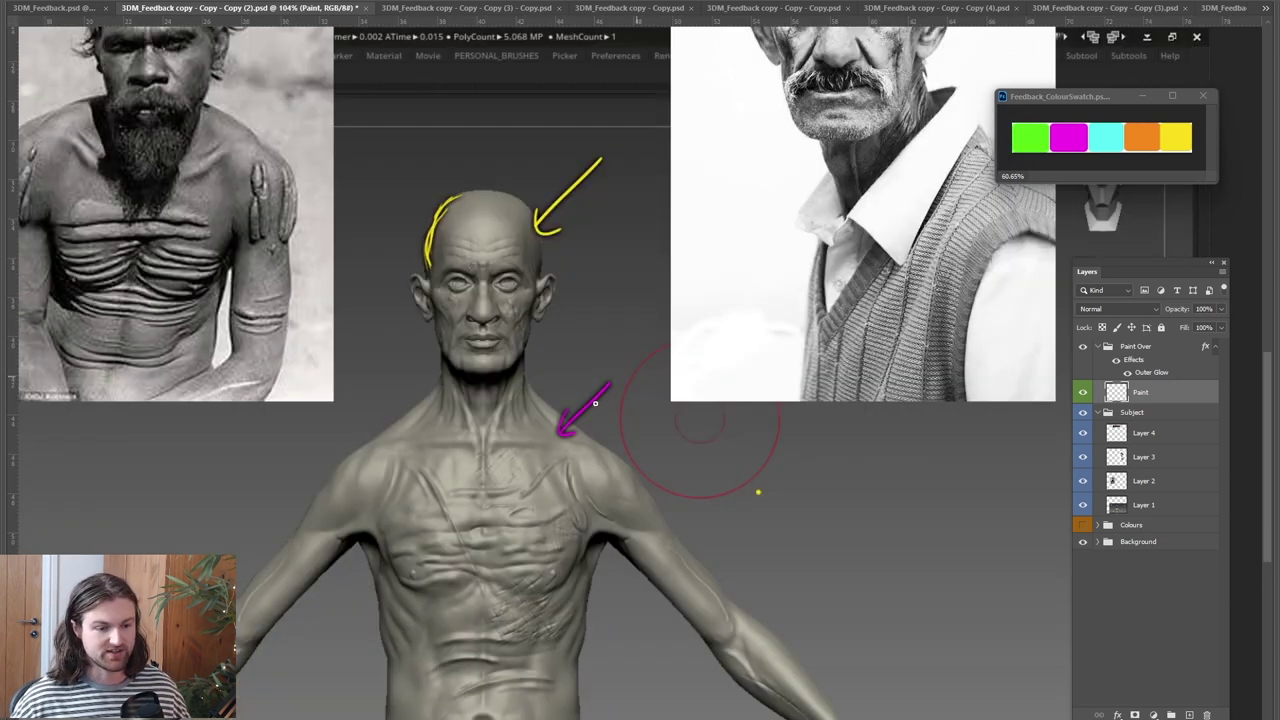
Paint magenta lines along both of the sculpt's collarbones and an upward arrow above one shoulder
drag(494, 439, 588, 447)
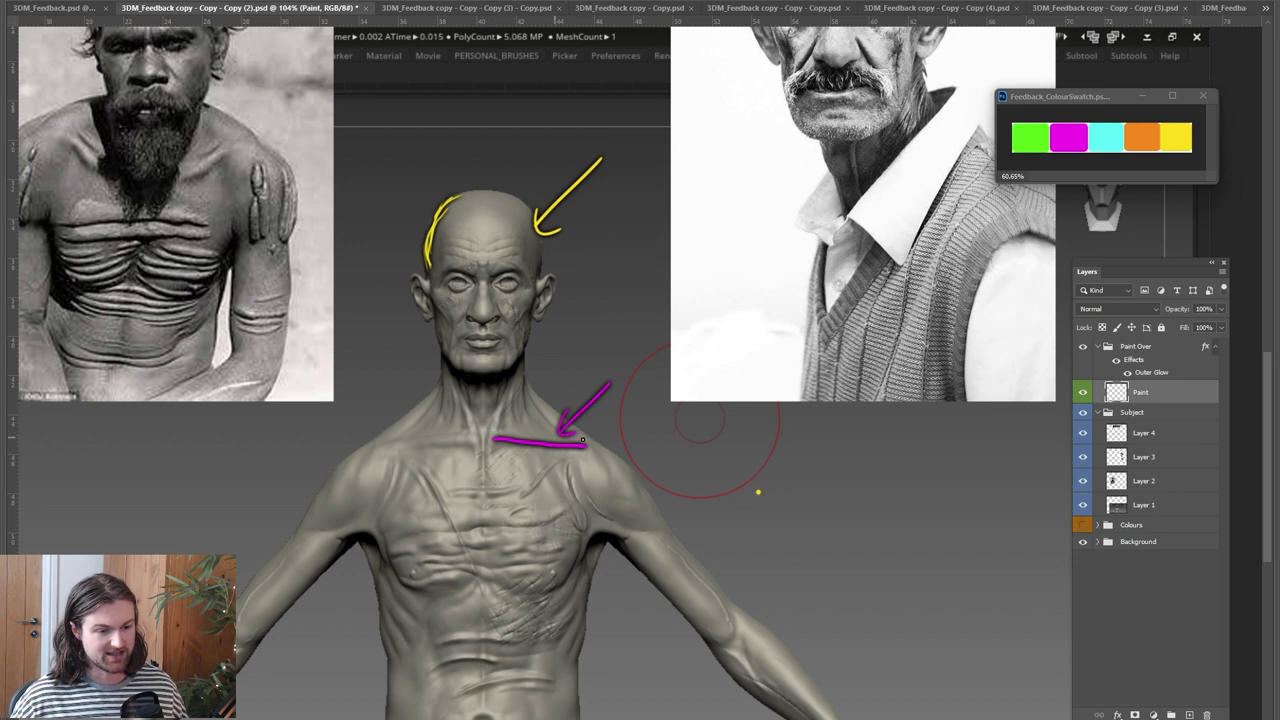
drag(366, 441, 478, 452)
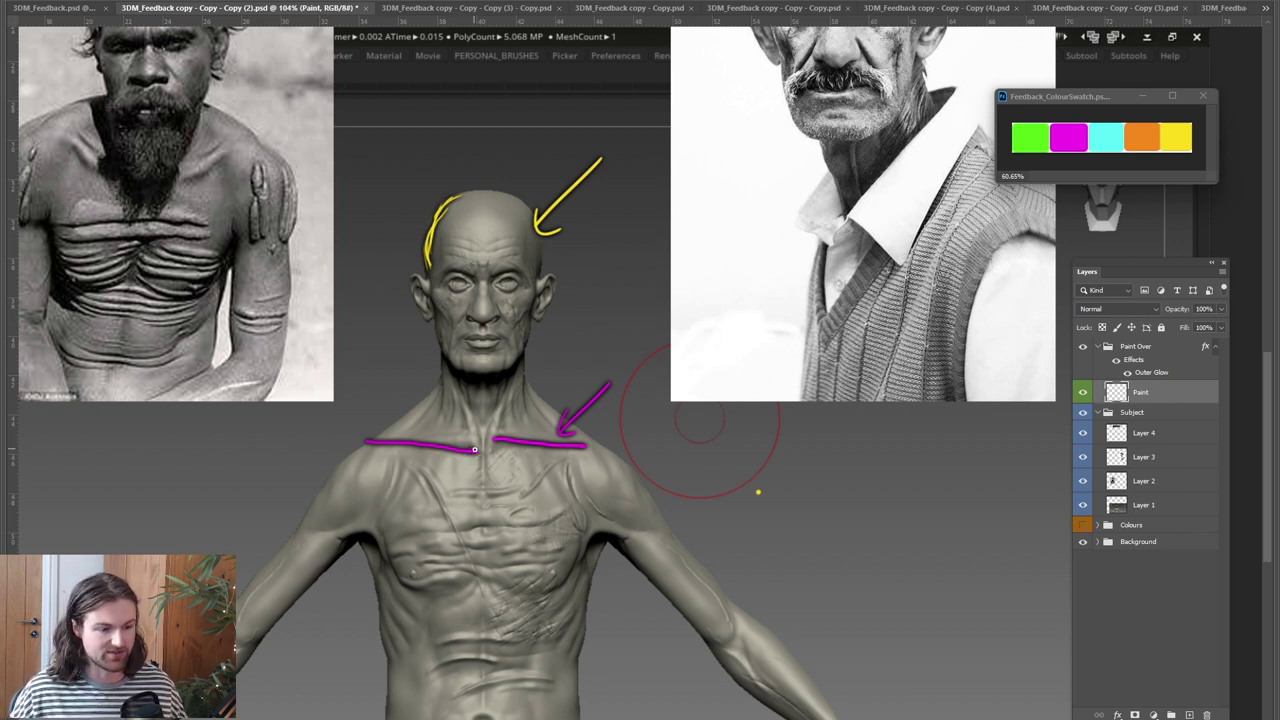
mouse_move(365, 426)
mouse_down()
mouse_move(389, 386)
mouse_move(370, 399)
mouse_up()
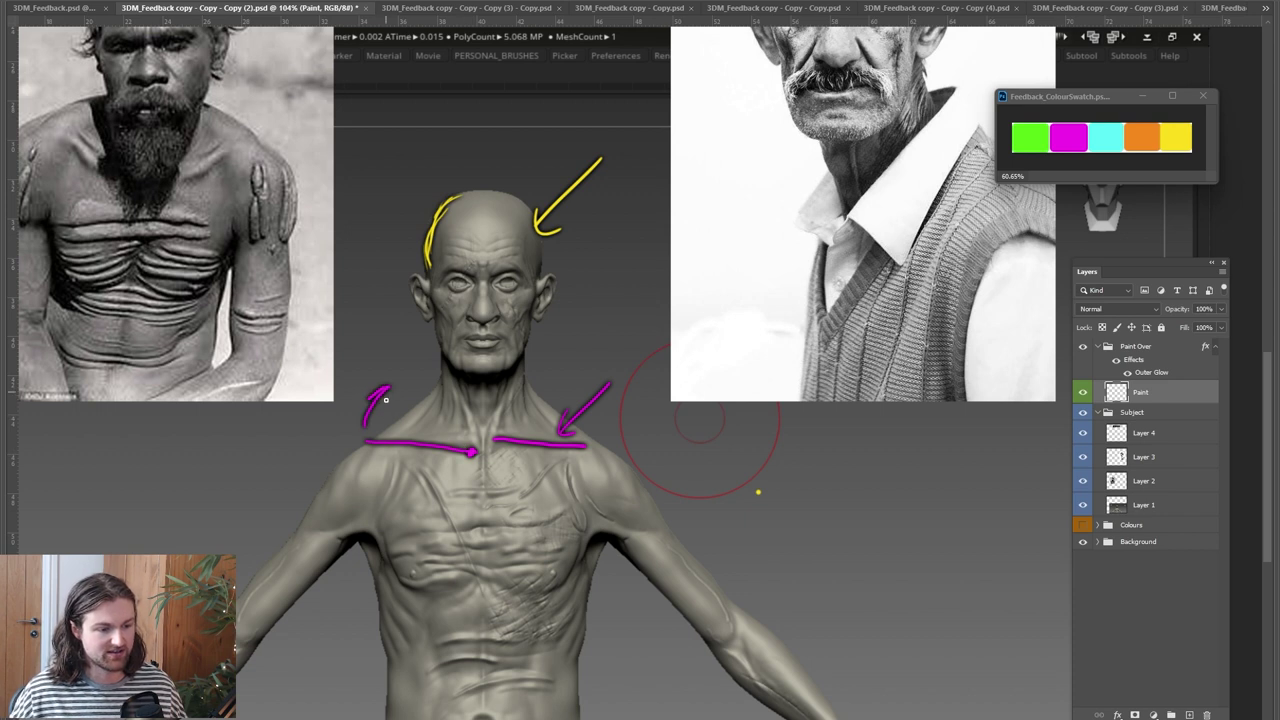
drag(388, 388, 386, 412)
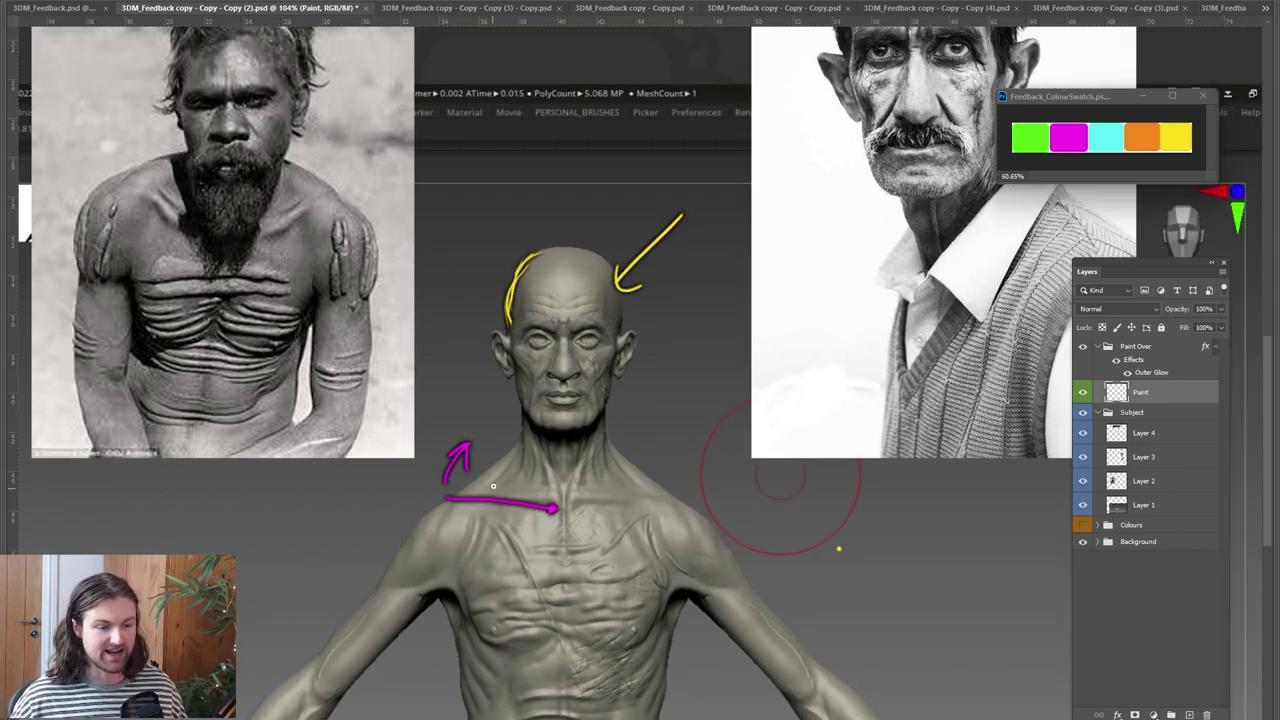
Paint orange arrows at the neck bases of the sculpt and the bearded man's photo, with hatch strokes around the photo's collarbone hollow
mouse_move(648, 402)
mouse_down()
mouse_move(612, 474)
mouse_move(625, 462)
mouse_up()
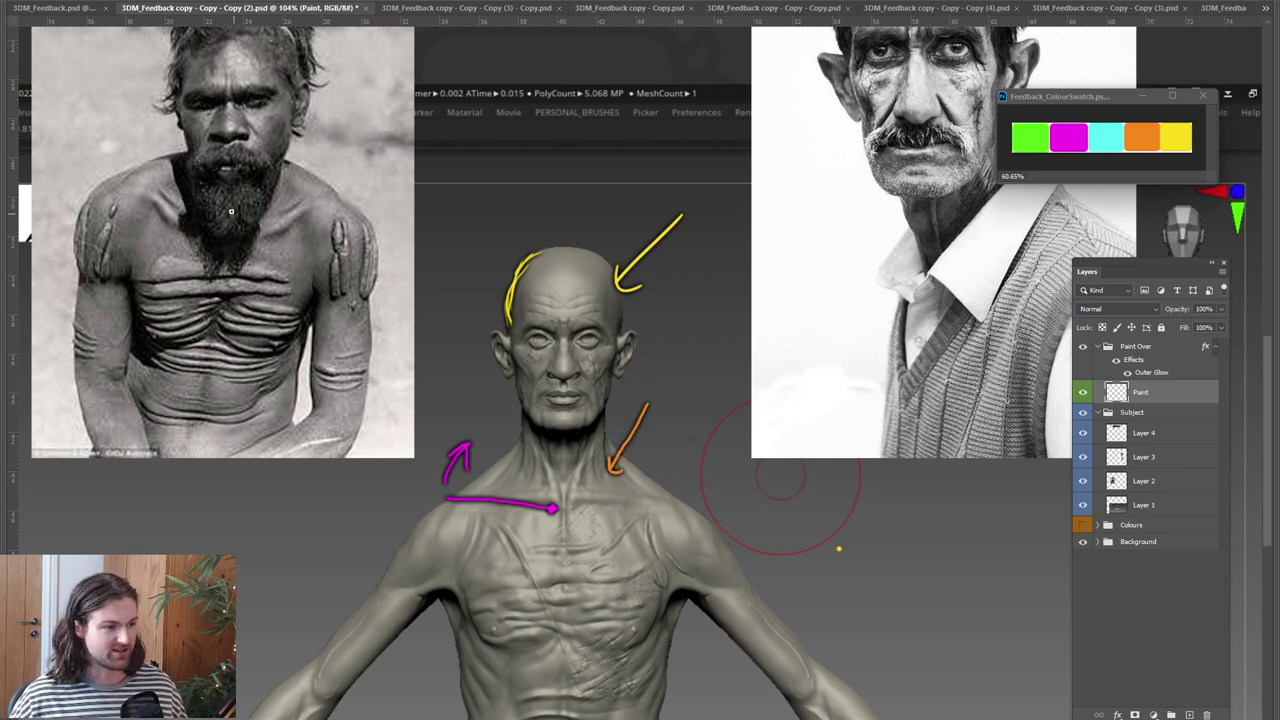
mouse_move(437, 207)
mouse_down()
mouse_move(290, 204)
mouse_move(302, 214)
mouse_up()
mouse_move(141, 167)
mouse_down()
mouse_move(156, 184)
mouse_move(181, 173)
mouse_move(187, 151)
mouse_up()
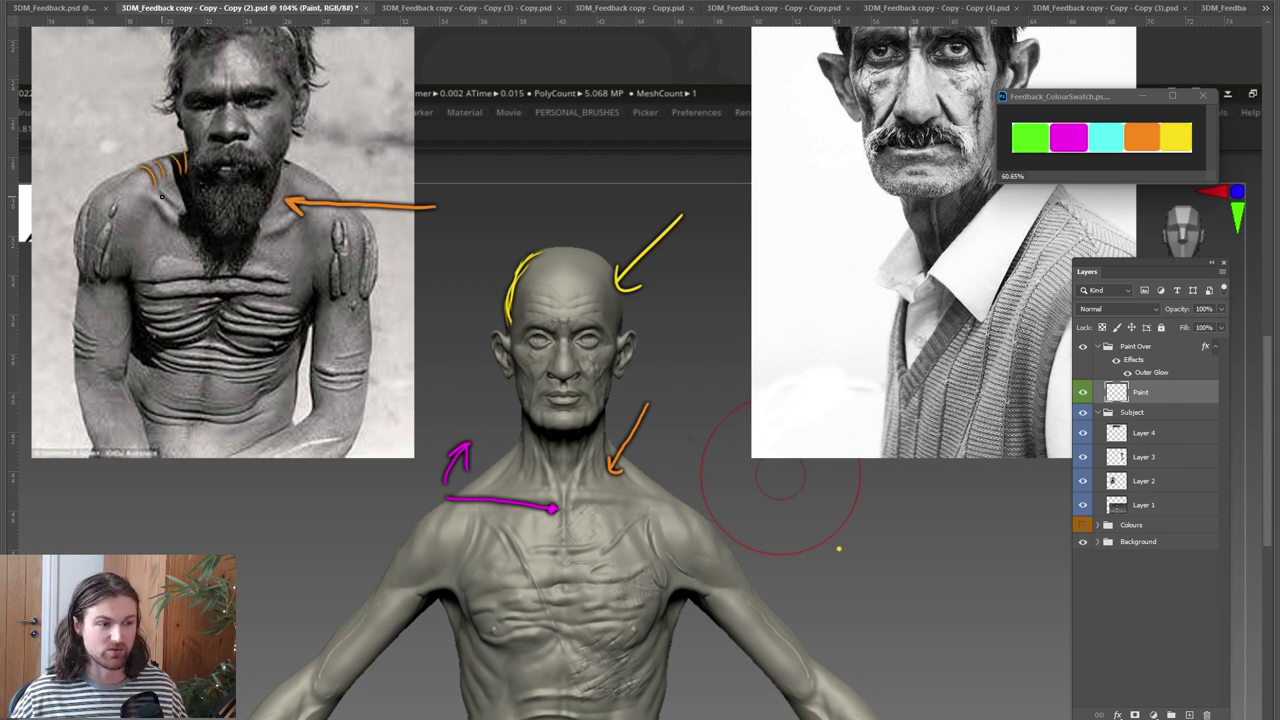
mouse_move(148, 206)
mouse_down()
mouse_move(164, 189)
mouse_move(191, 206)
mouse_up()
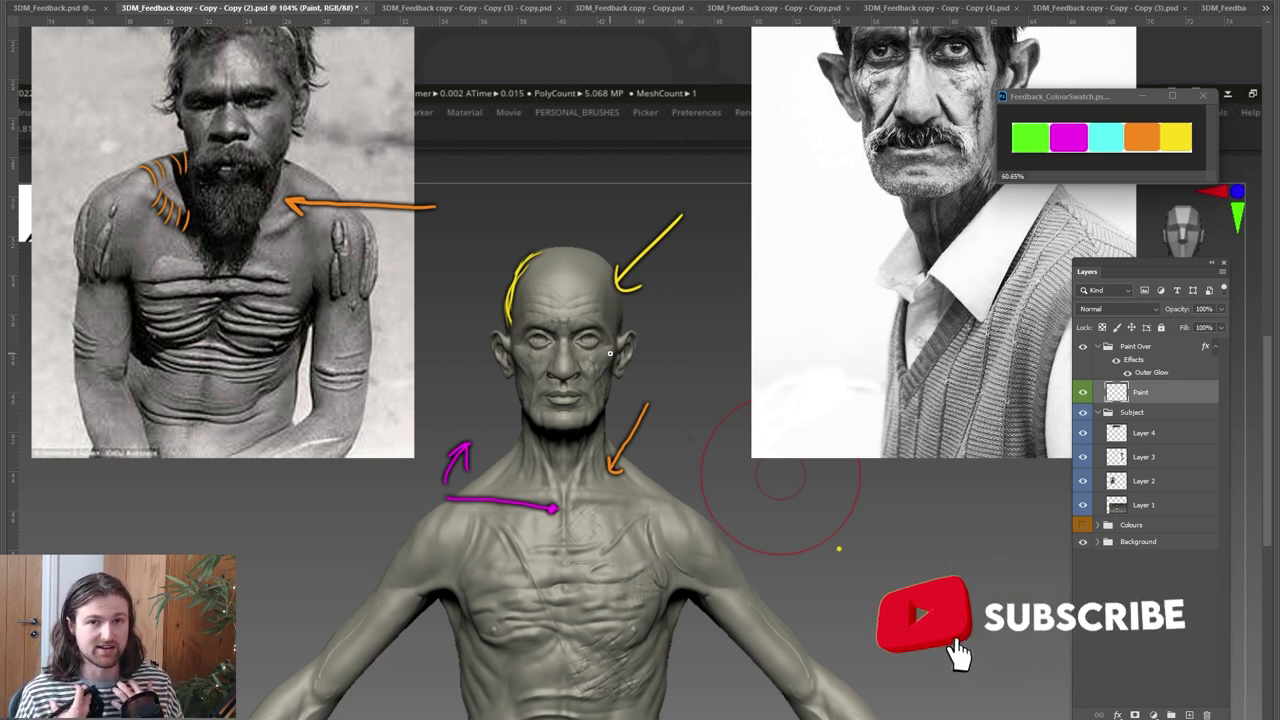
Paint an orange triangle in the hollow between the sculpt's neck and collarbone and fill it with hatch strokes
mouse_move(482, 493)
mouse_down()
mouse_move(520, 455)
mouse_move(482, 492)
mouse_up()
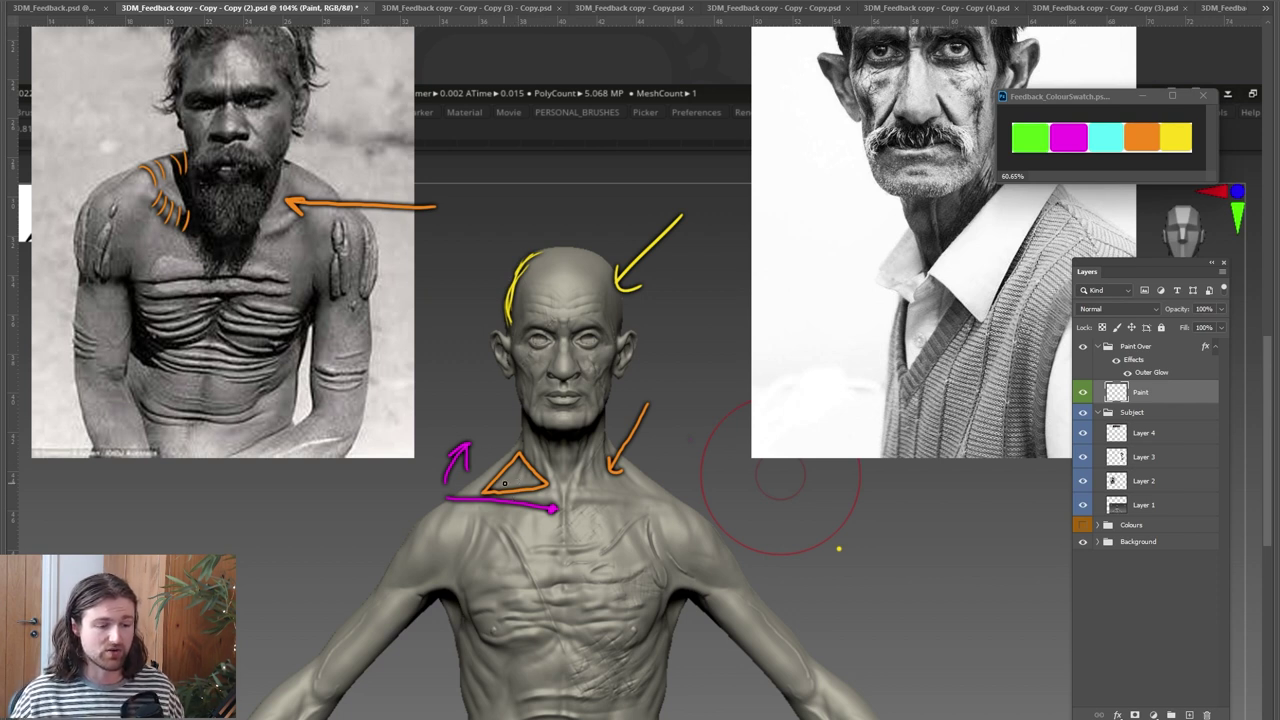
mouse_move(495, 479)
mouse_down()
mouse_move(505, 484)
mouse_move(513, 461)
mouse_move(532, 482)
mouse_move(497, 479)
mouse_move(496, 462)
mouse_move(520, 445)
mouse_move(535, 457)
mouse_up()
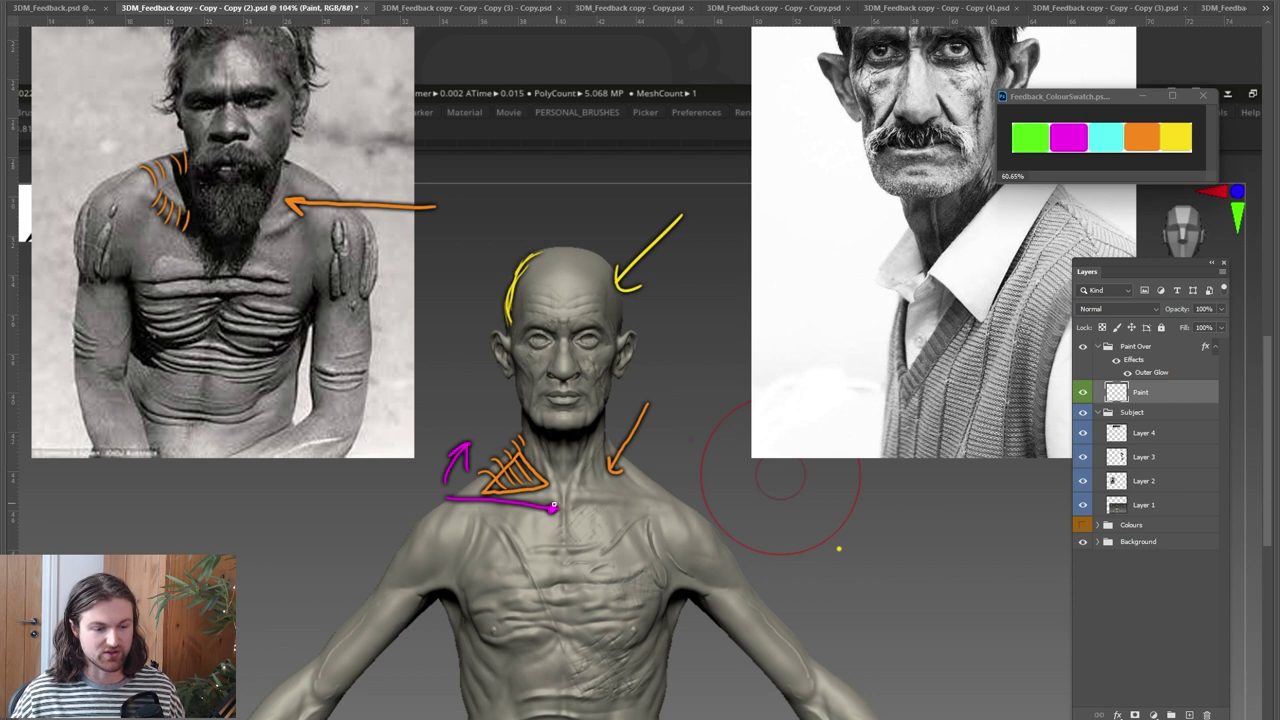
Close the orange hatched area around the collarbone's inner end and paint yellow lines across the sculpt's chest folds
drag(545, 488, 494, 497)
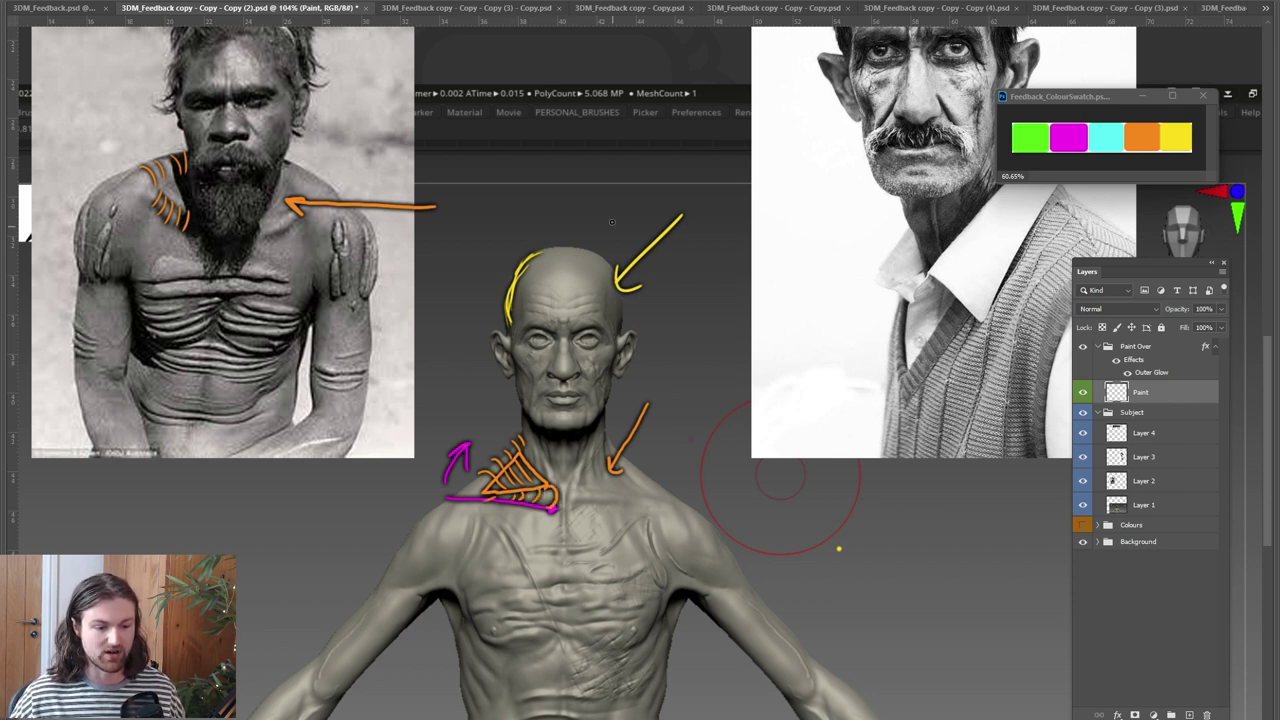
drag(398, 307, 404, 275)
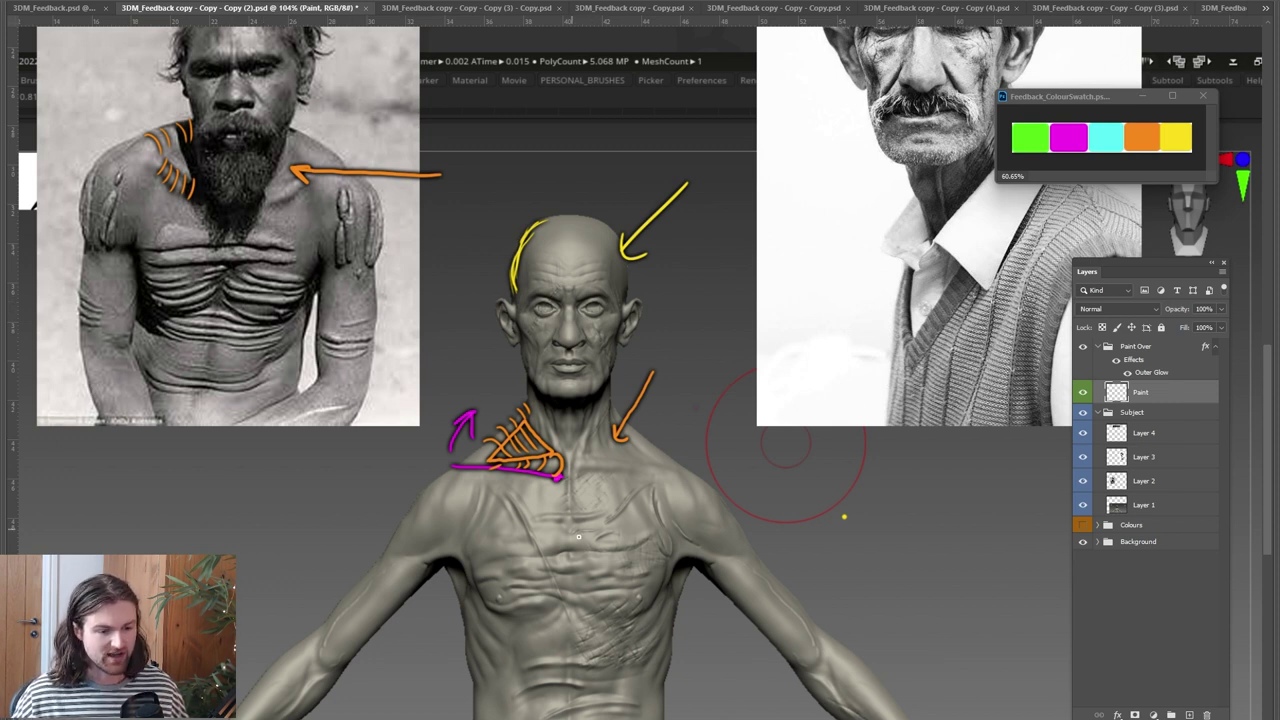
drag(500, 545, 625, 537)
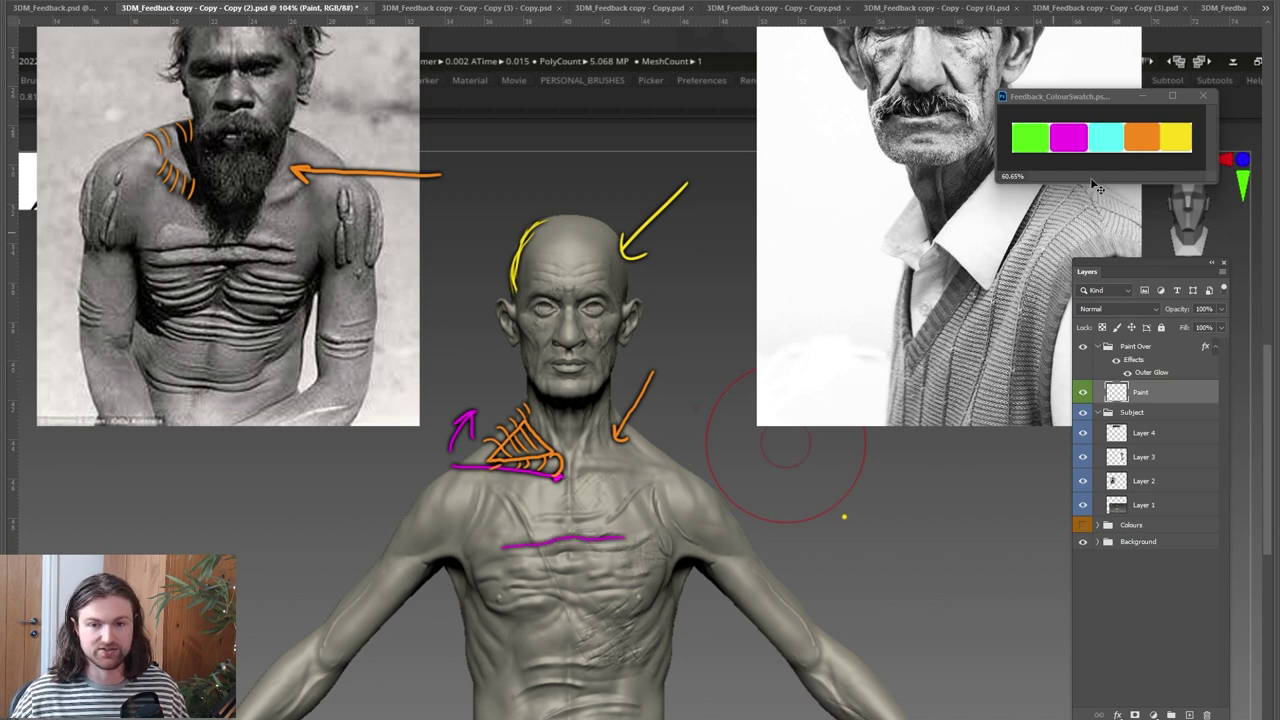
key(ctrl+z)
alt+click(1173, 145)
mouse_move(495, 552)
mouse_down()
mouse_move(616, 538)
mouse_move(555, 568)
mouse_move(592, 564)
mouse_up()
drag(513, 587, 622, 572)
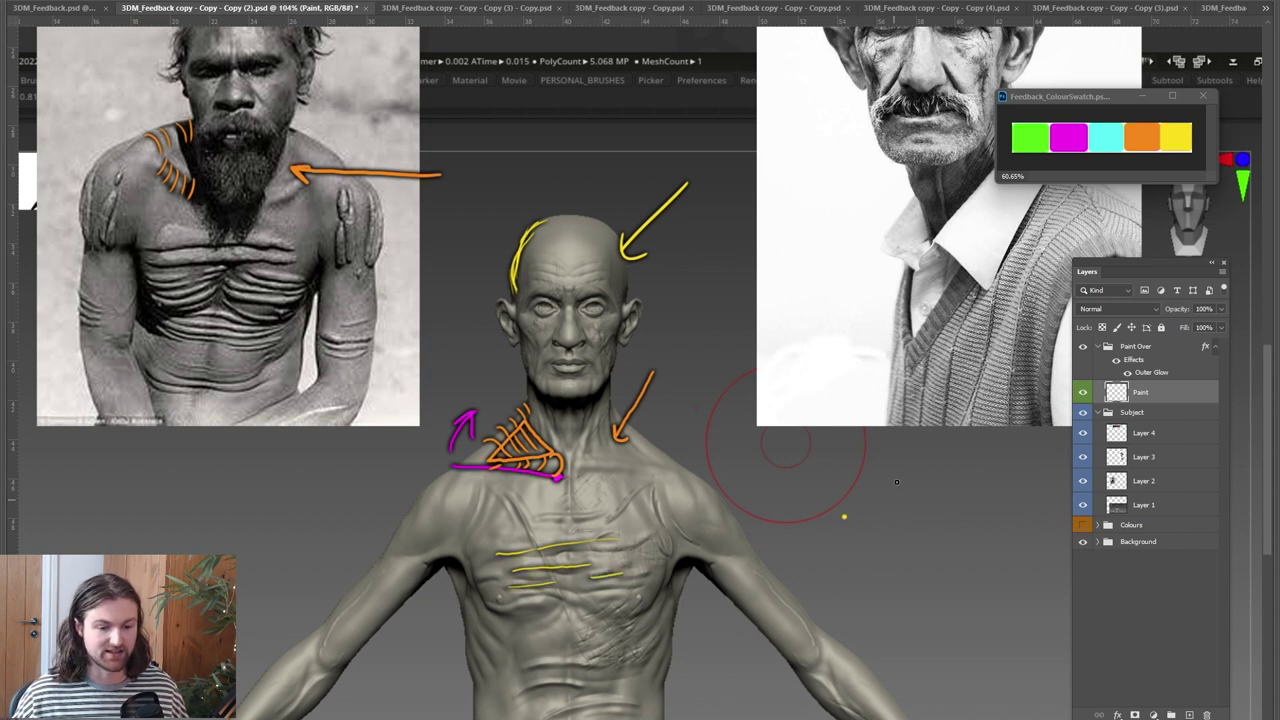
Paint yellow profiles of a shallow bump and a bulging, undercut ridge, with arrows at the ridge and the bearded man's raised shoulder scars
mouse_move(739, 549)
mouse_down()
mouse_move(806, 524)
mouse_move(880, 548)
mouse_up()
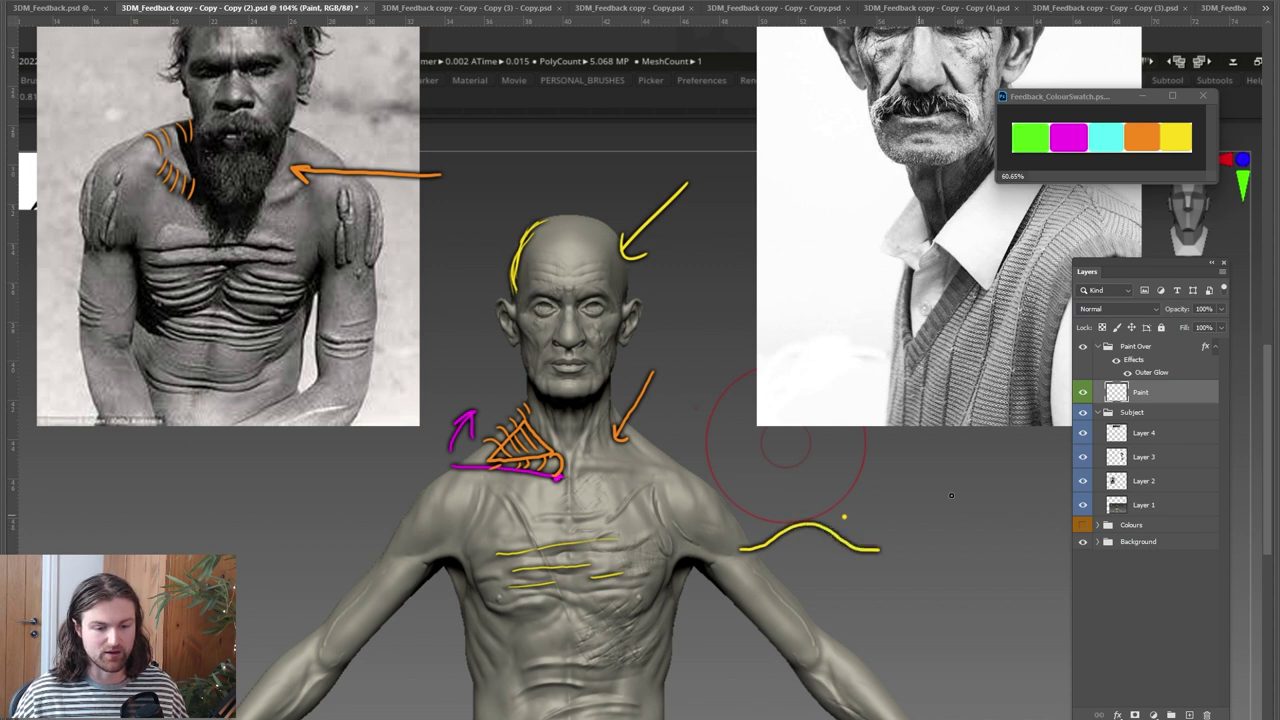
mouse_move(465, 202)
mouse_down()
mouse_move(384, 251)
mouse_move(410, 258)
mouse_up()
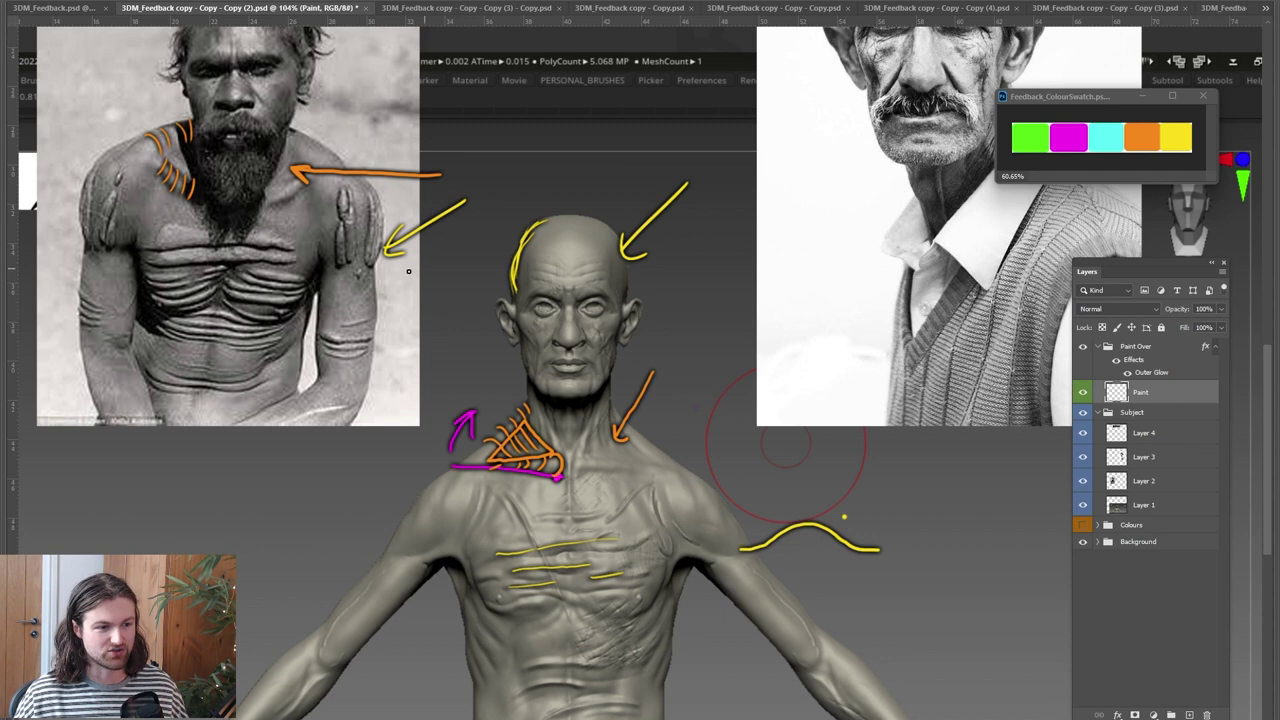
mouse_move(463, 186)
mouse_down()
mouse_move(505, 186)
mouse_move(496, 174)
mouse_move(509, 153)
mouse_move(543, 158)
mouse_move(536, 183)
mouse_move(584, 181)
mouse_up()
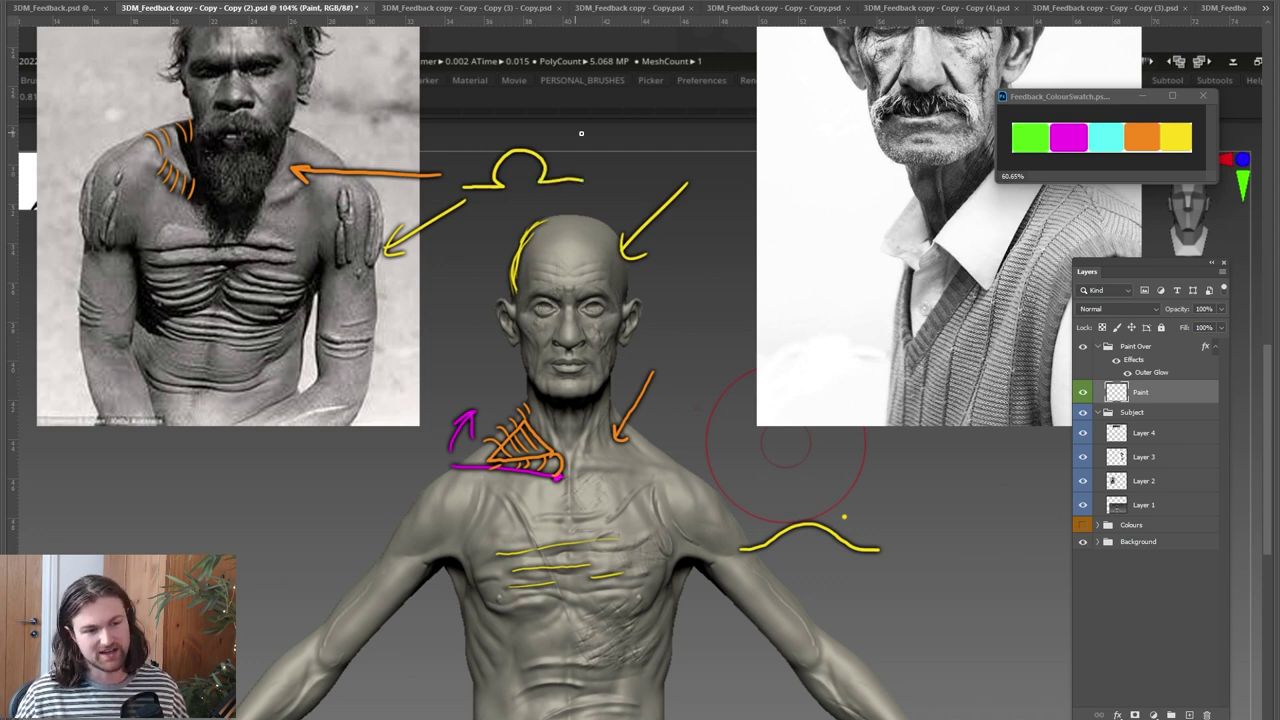
drag(595, 125, 561, 154)
drag(563, 140, 583, 155)
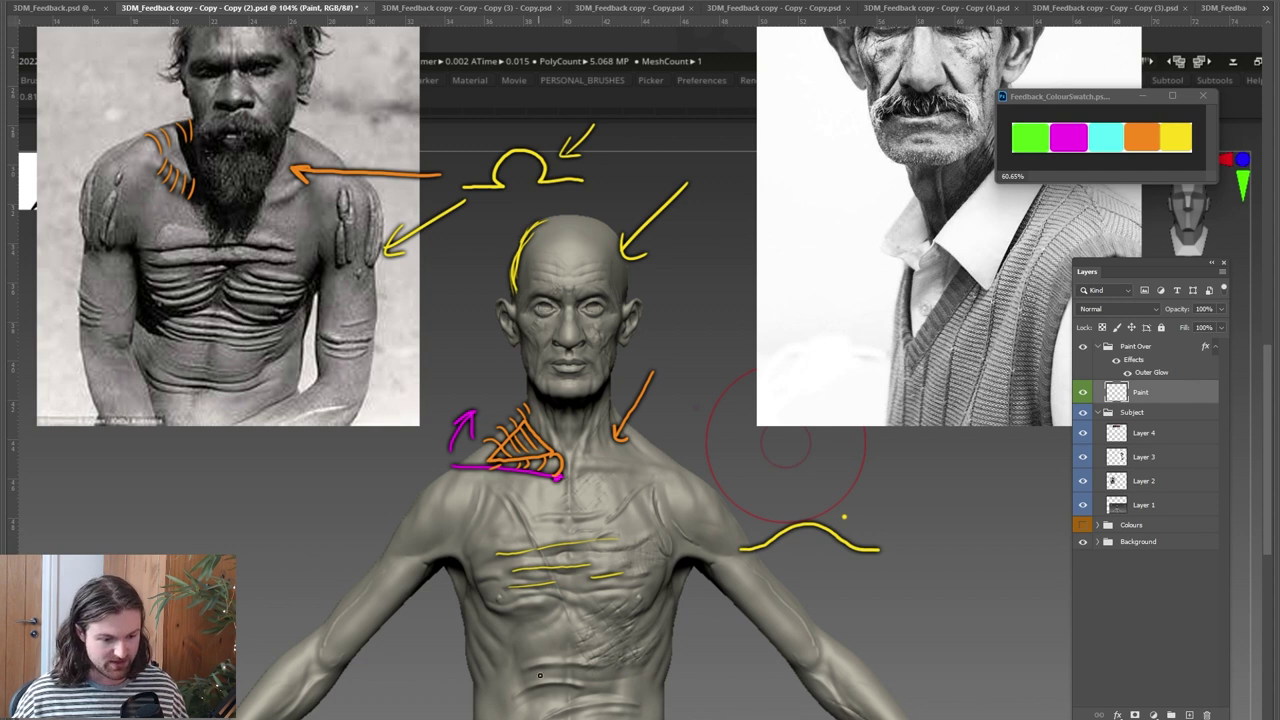
Circle the horizontal fold on the sculpt's abdomen in cyan
mouse_move(532, 672)
mouse_down()
mouse_move(503, 690)
mouse_move(606, 678)
mouse_move(530, 670)
mouse_up()
alt+scroll(598, 712, up, 5)
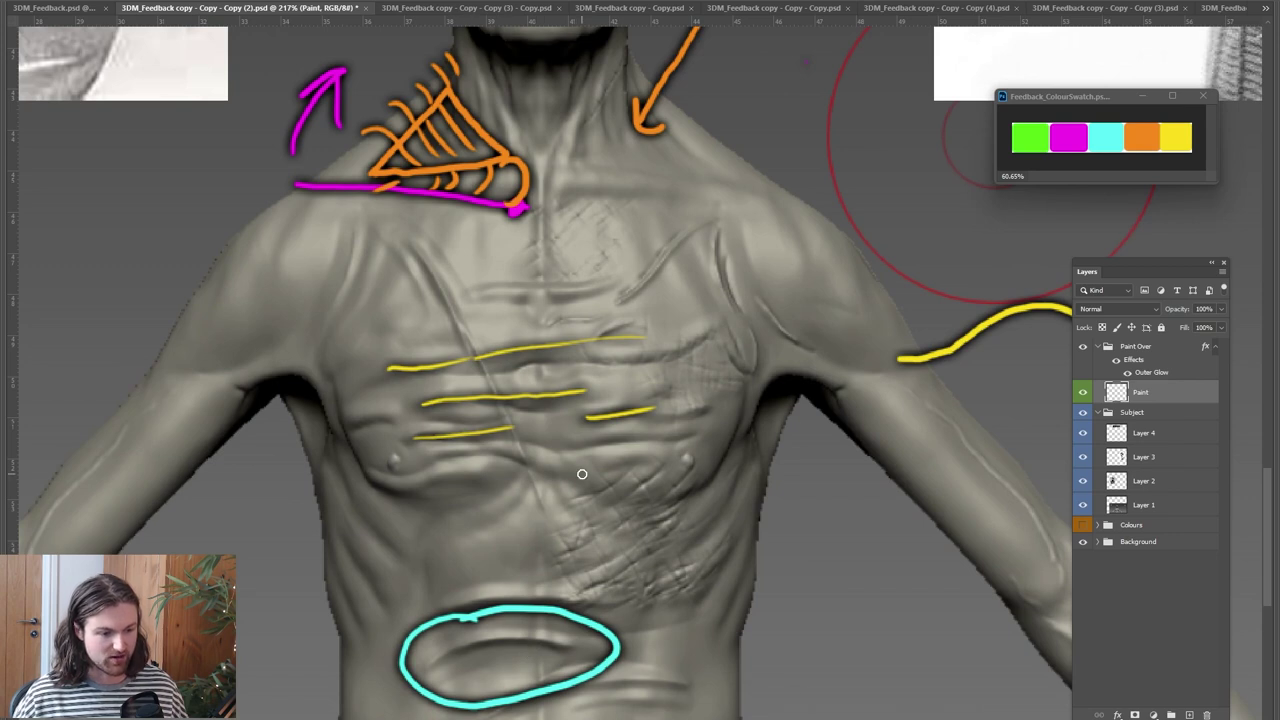
mouse_move(486, 232)
mouse_down()
mouse_move(462, 281)
mouse_move(481, 268)
mouse_up()
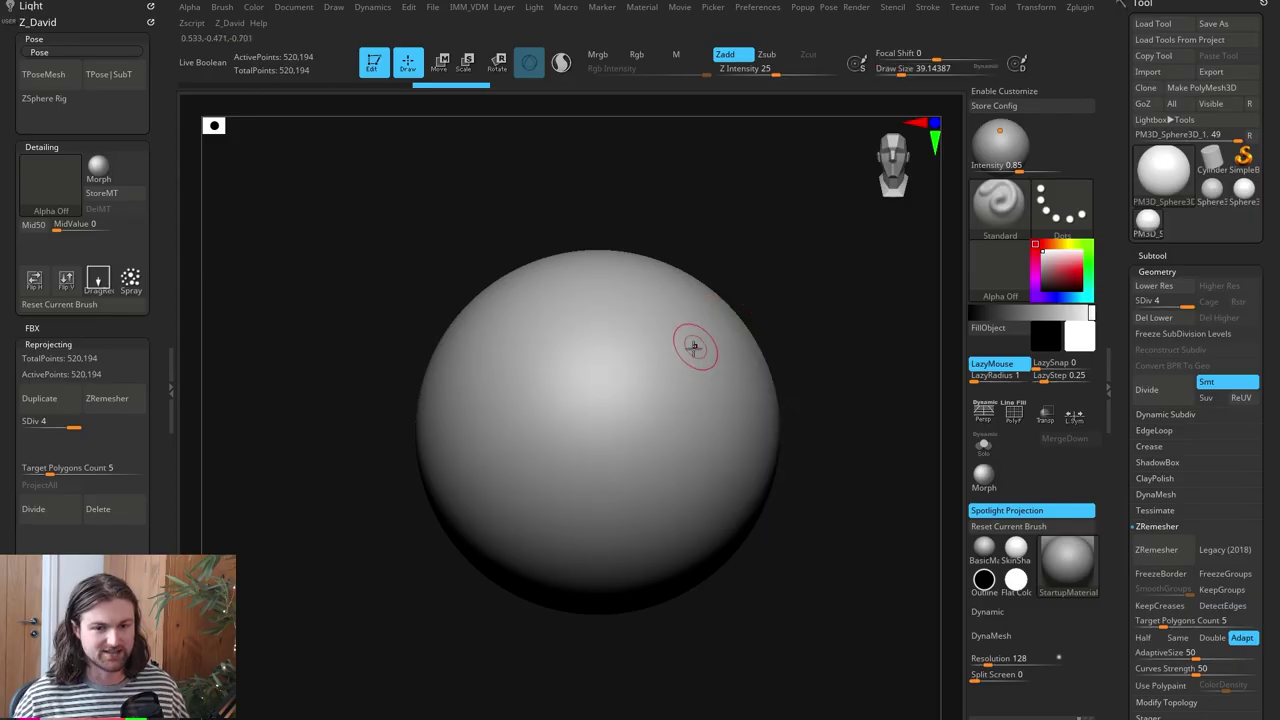
In ZBrush, sculpt raised and carved lines across the front of the sphere with the Standard brush
drag(485, 411, 710, 396)
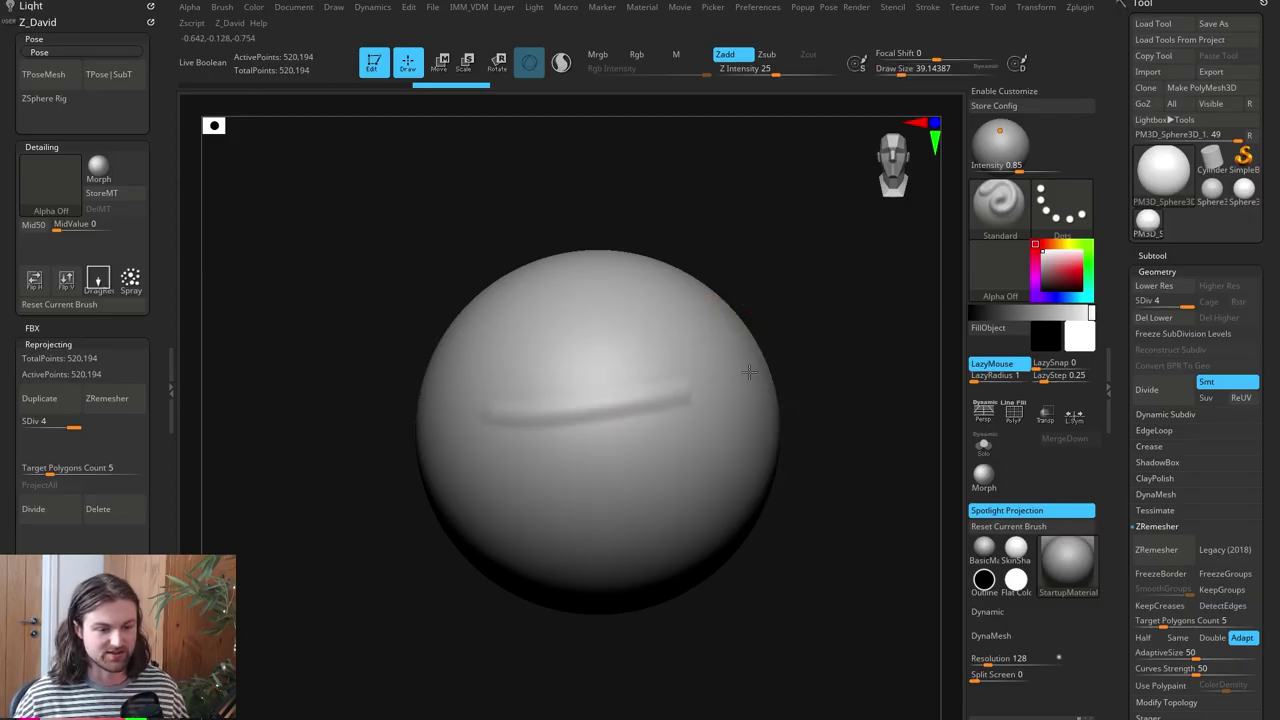
alt+drag(821, 281, 800, 348)
alt+drag(532, 402, 700, 376)
alt+drag(868, 215, 893, 299)
alt+drag(897, 240, 762, 249)
drag(366, 477, 604, 470)
Examine the sculpted lines' silhouette and shading on the sphere and compare them with the bearded man's skin ridges in Photoshop
mouse_move(883, 397)
mouse_down()
mouse_move(714, 411)
mouse_move(666, 474)
mouse_move(689, 402)
mouse_up()
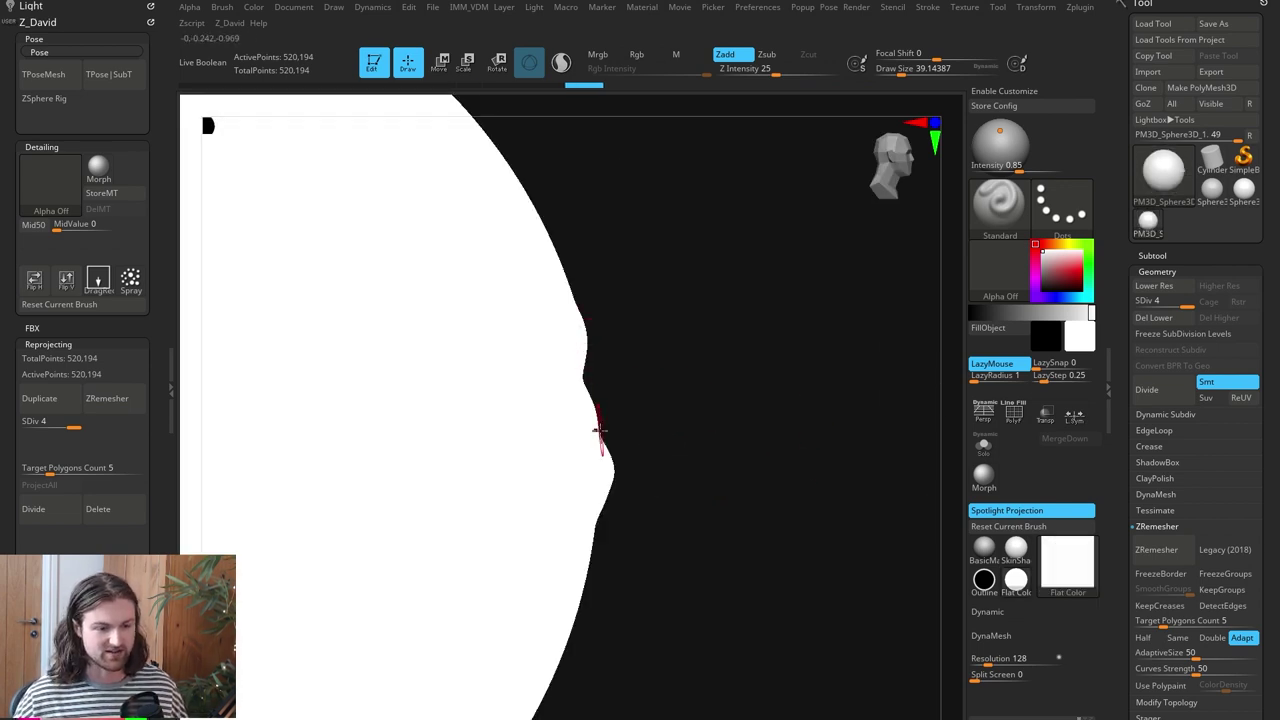
click(984, 549)
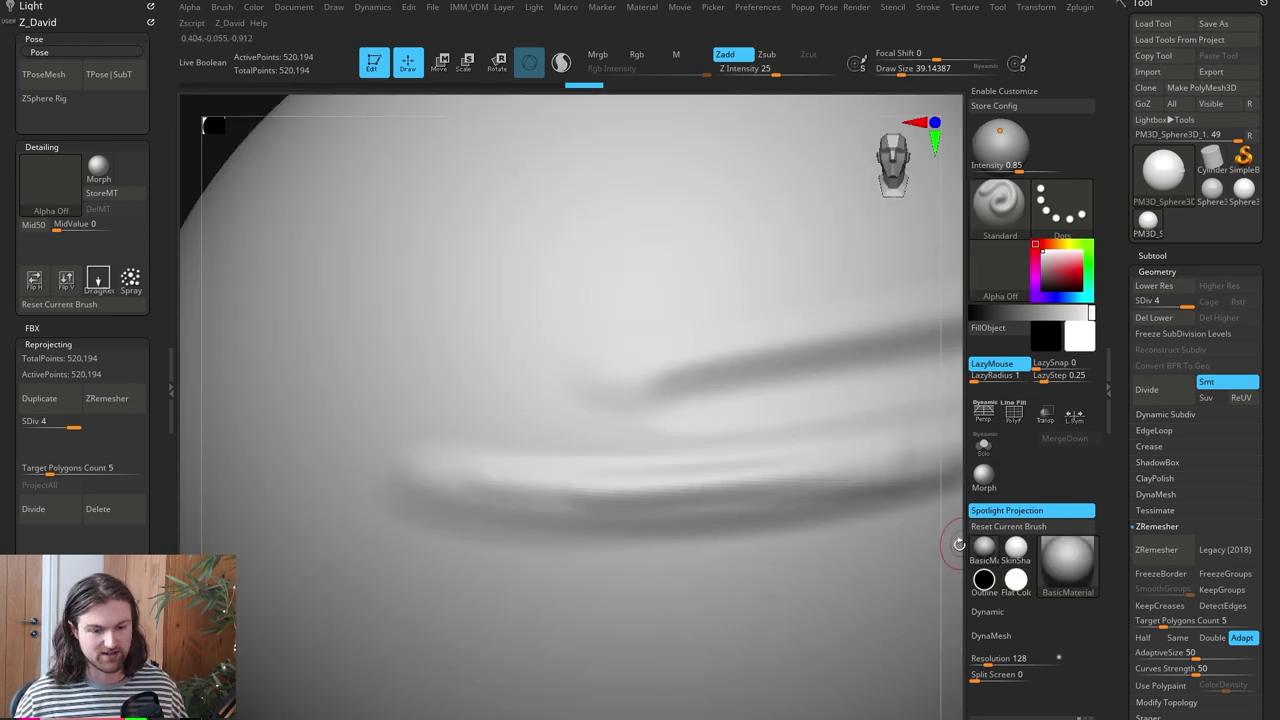
mouse_move(955, 543)
ctrl+right_down()
mouse_move(915, 423)
mouse_move(901, 425)
ctrl+right_up()
key(alt+Tab)
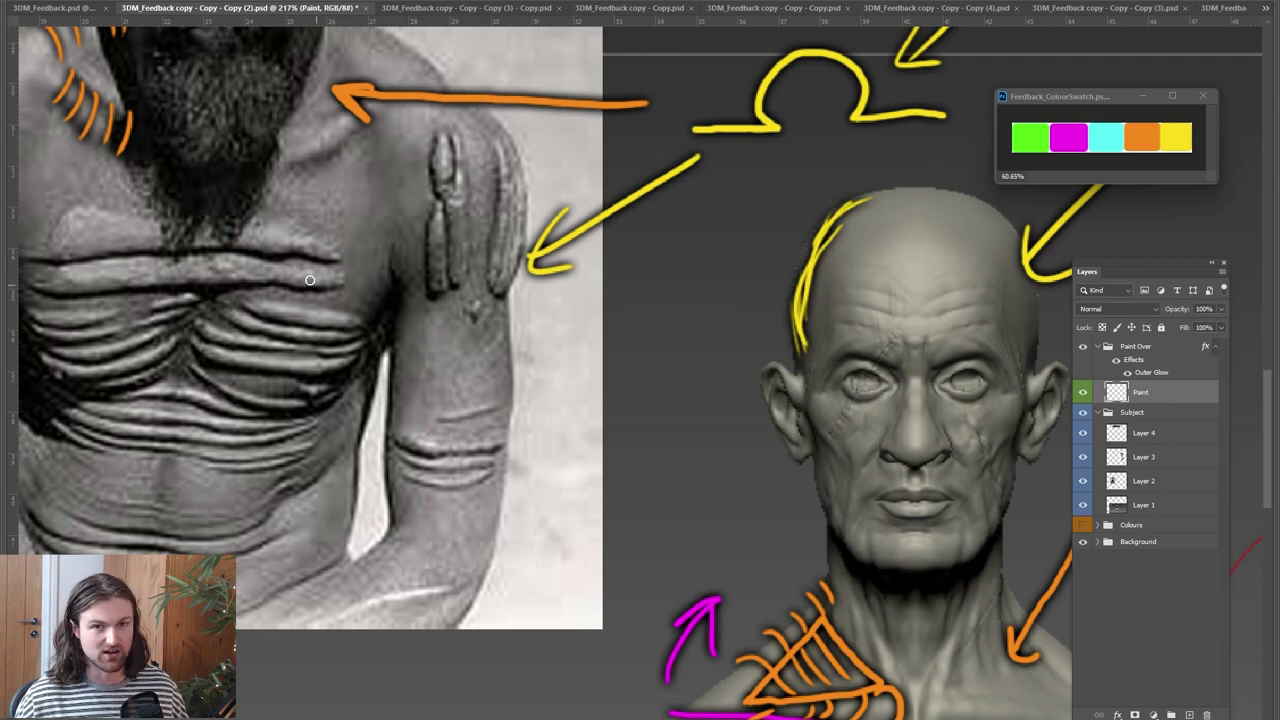
key(alt+Tab)
Mask a curved band across a clean area of the sphere above the sculpted lines and invert the mask
right_click(688, 445)
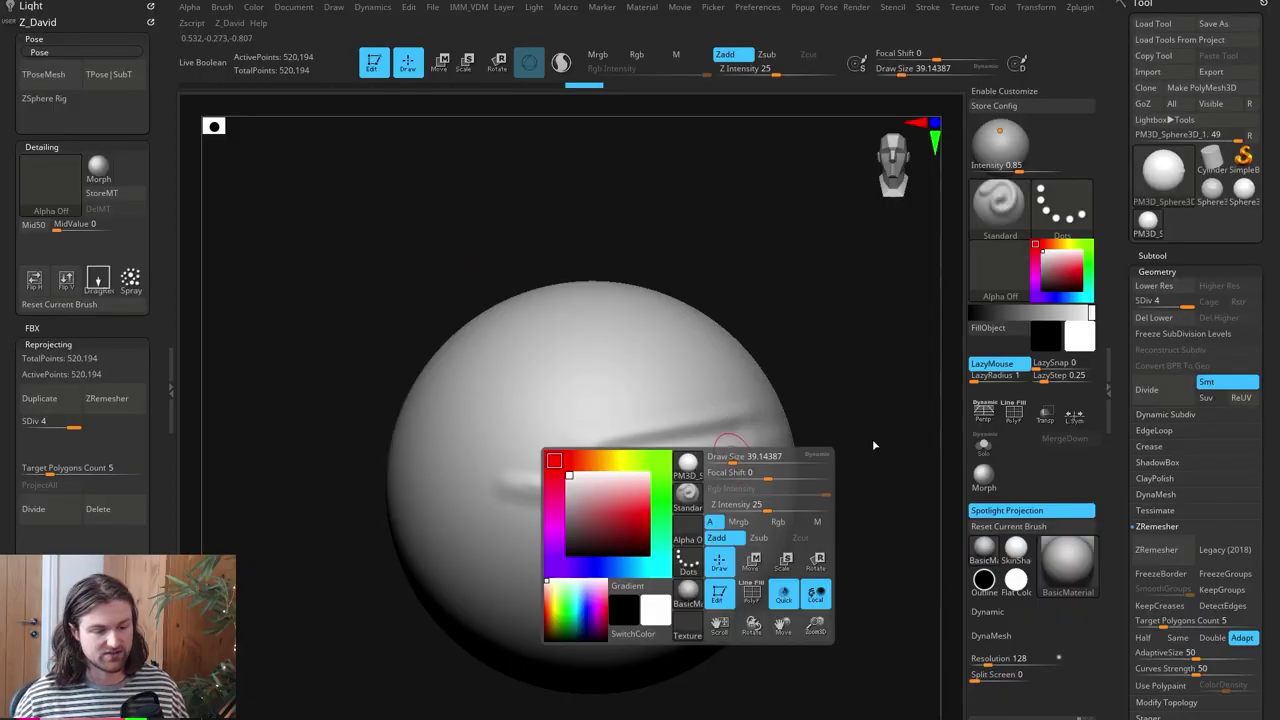
right_drag(866, 366, 869, 473)
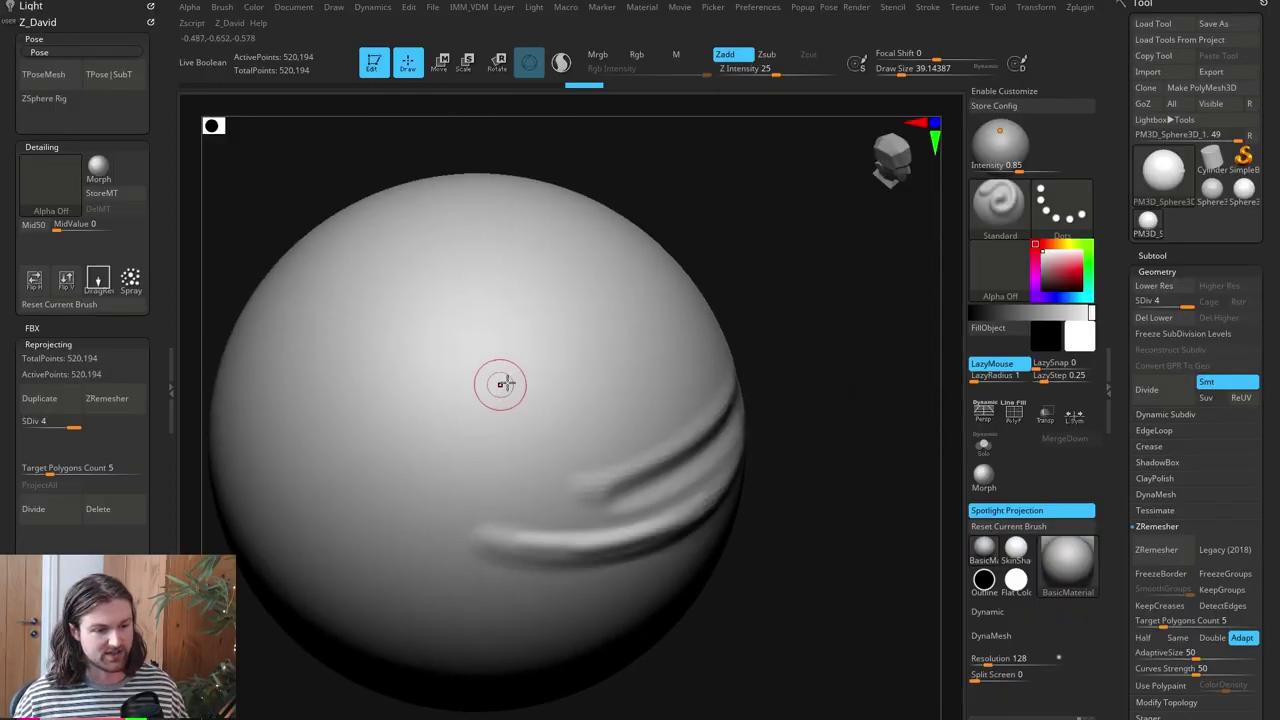
key(ctrl)
mouse_move(428, 402)
ctrl+mouse_down()
mouse_move(506, 403)
mouse_move(412, 398)
mouse_move(655, 352)
ctrl+mouse_up()
ctrl+click(794, 308)
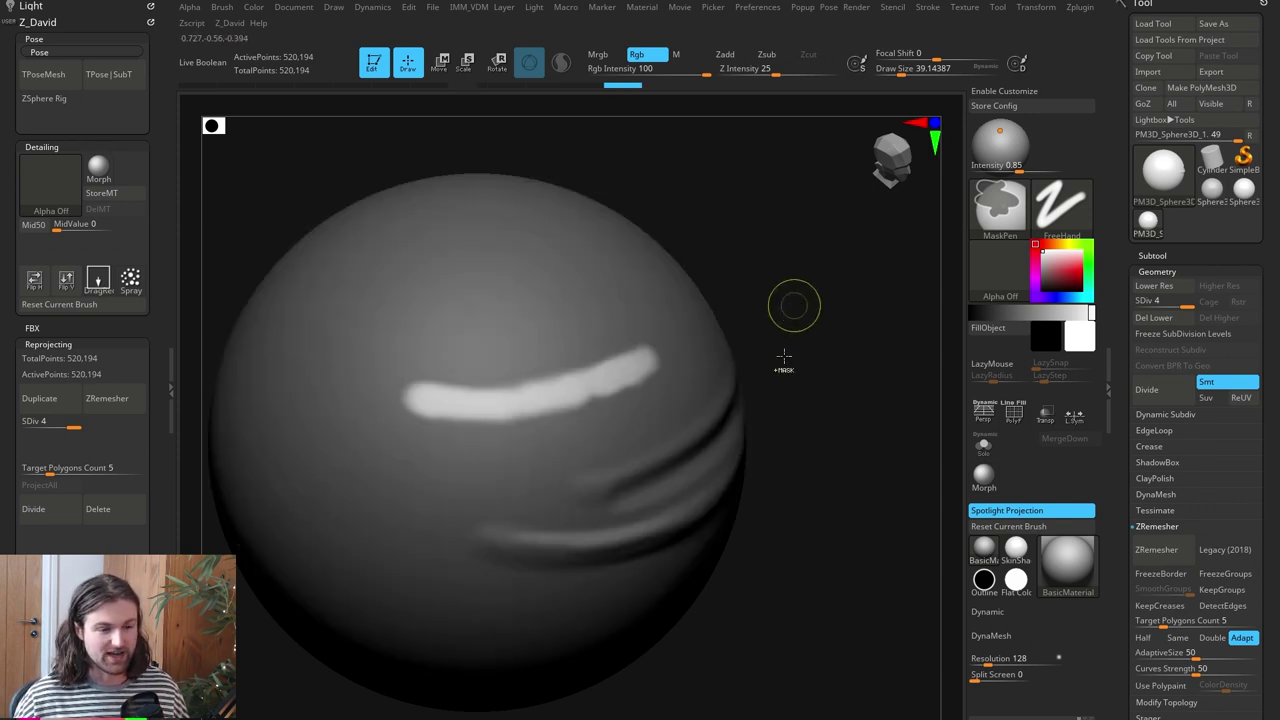
ctrl+right_drag(837, 311, 877, 318)
alt+drag(876, 317, 437, 400)
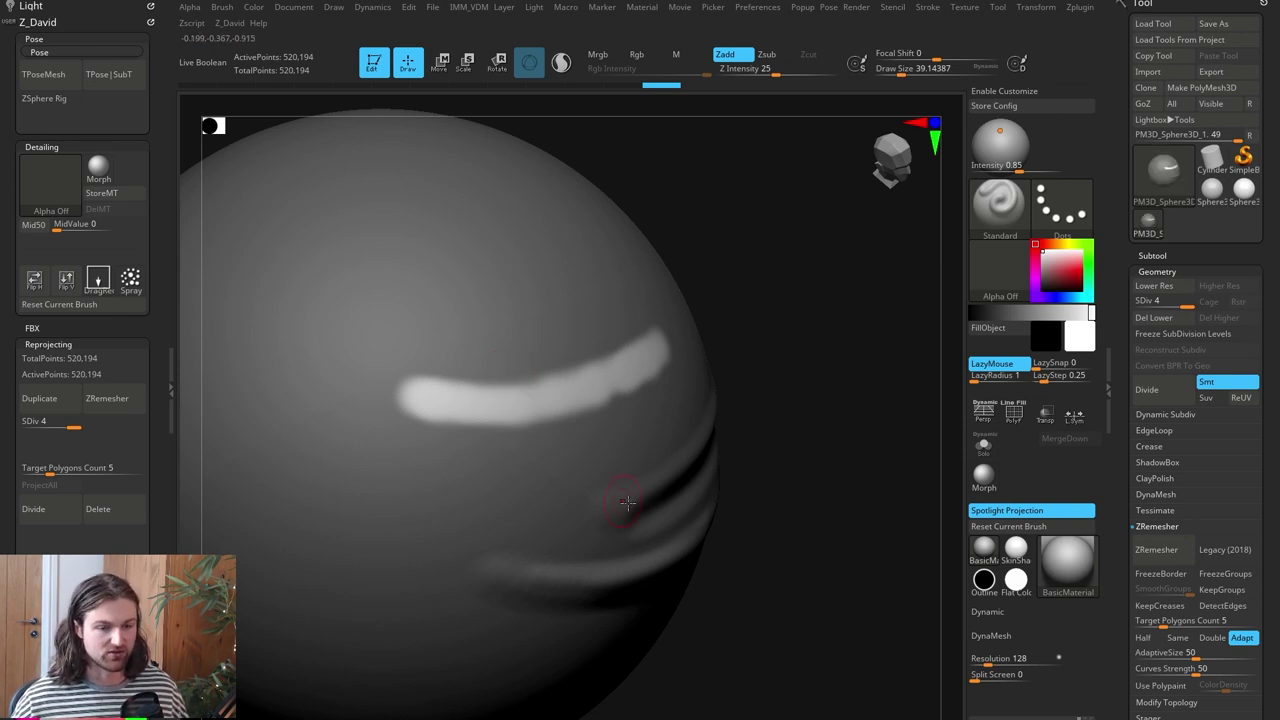
Build up the unmasked band with the ClayTubes brush at a draw size of about 104
key(b)
key(c)
key(t)
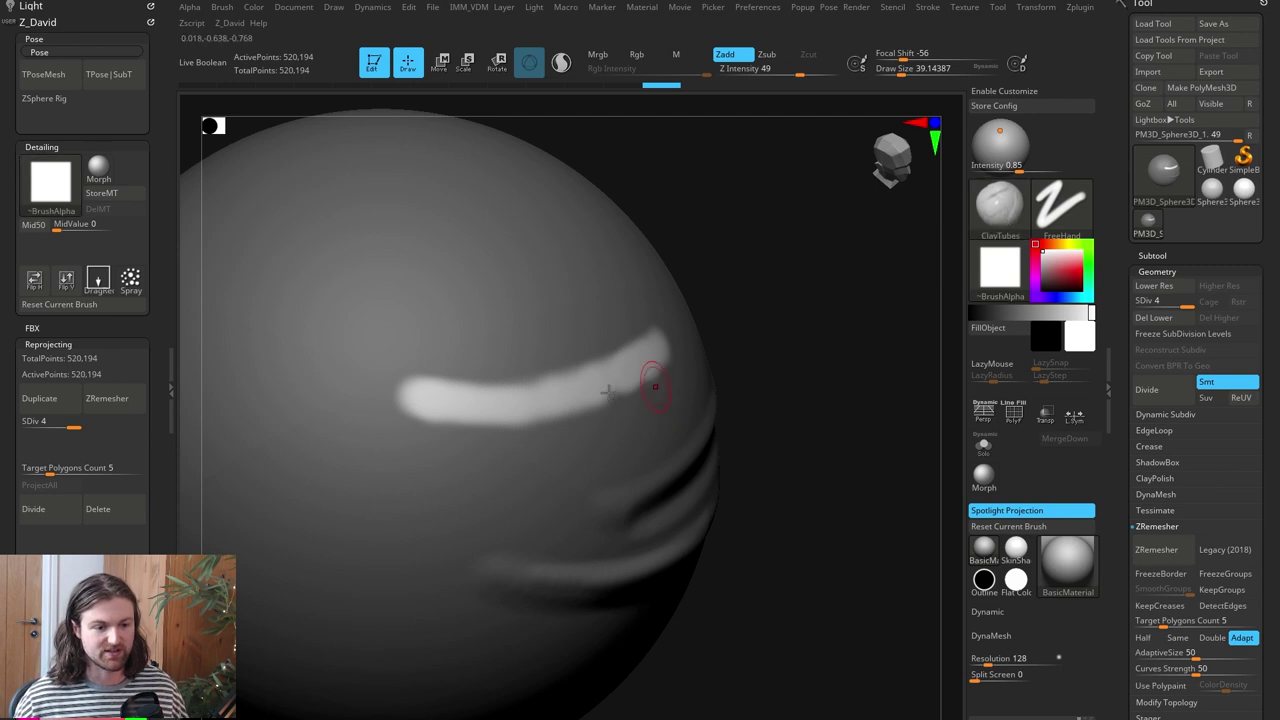
key(space)
mouse_move(509, 398)
mouse_down()
mouse_move(528, 398)
mouse_move(404, 417)
mouse_up()
mouse_move(540, 398)
mouse_down()
mouse_move(640, 372)
mouse_move(571, 398)
mouse_move(480, 405)
mouse_up()
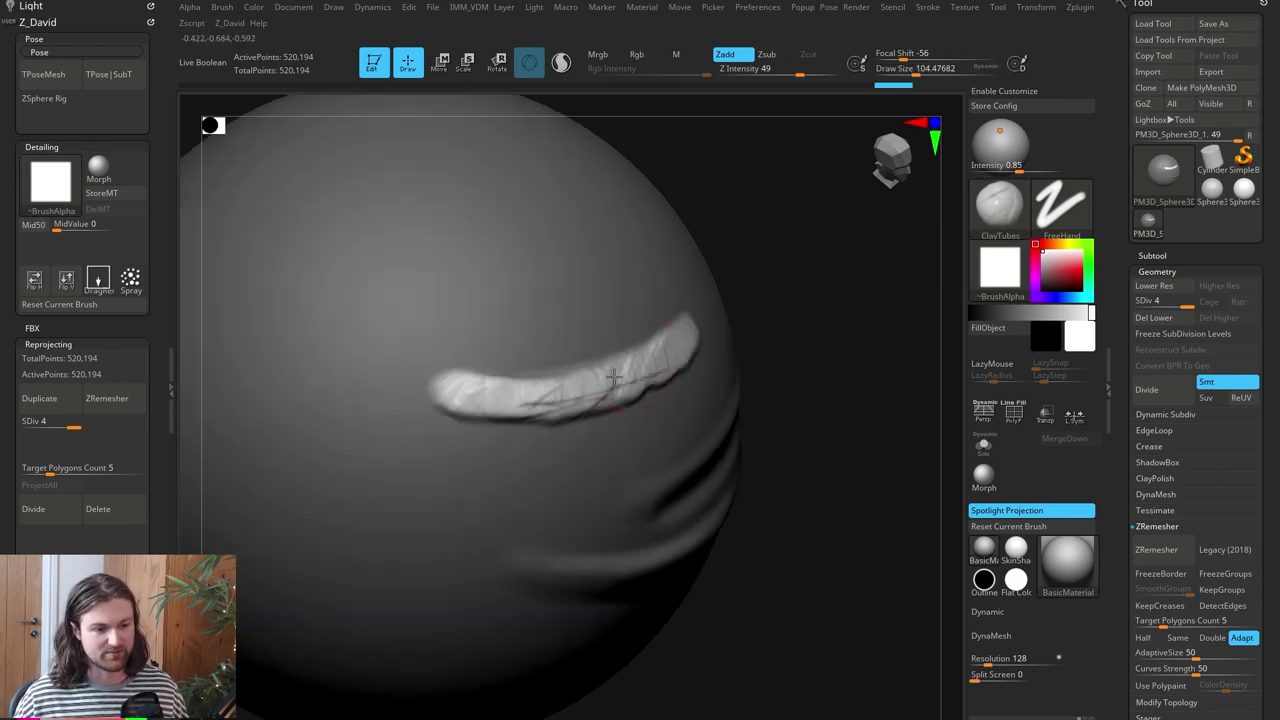
Examine the raised band's side profile against the sphere's silhouette using the Flat Color material
mouse_move(760, 330)
mouse_down()
mouse_move(858, 306)
mouse_move(771, 351)
mouse_move(800, 370)
mouse_up()
click(1016, 581)
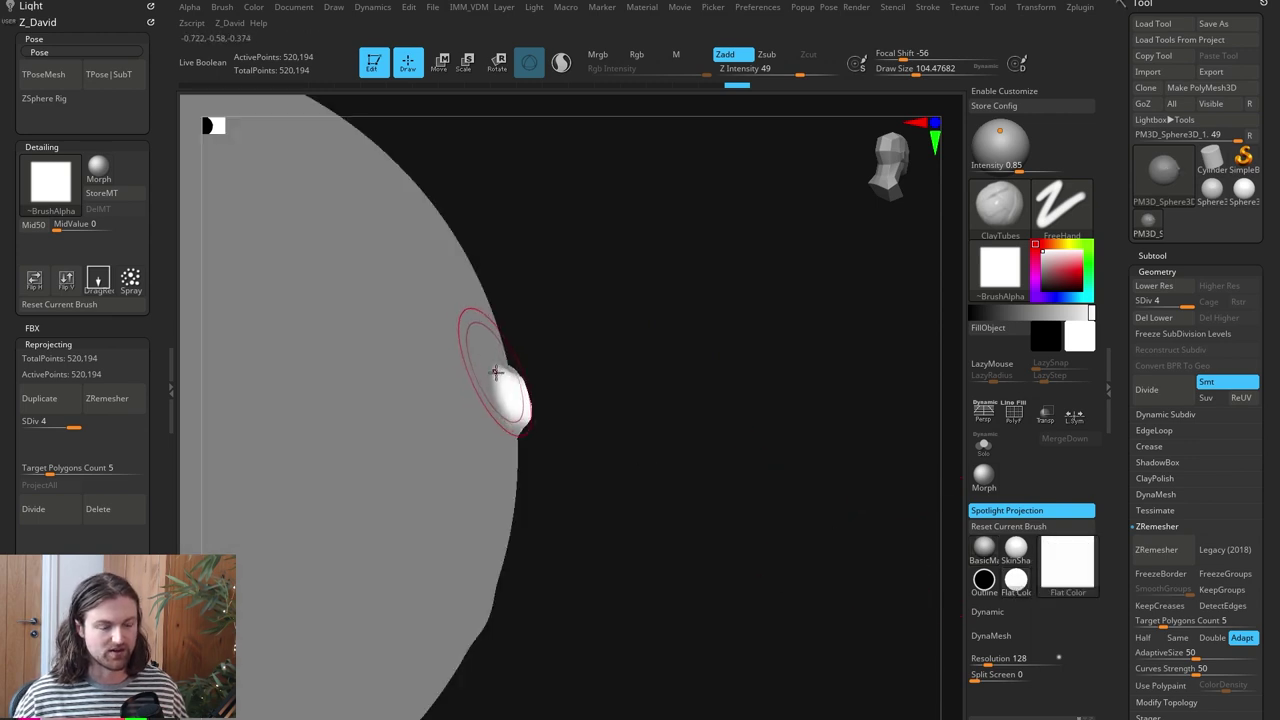
mouse_move(536, 422)
mouse_down()
mouse_move(502, 381)
mouse_move(534, 354)
mouse_move(541, 428)
mouse_up()
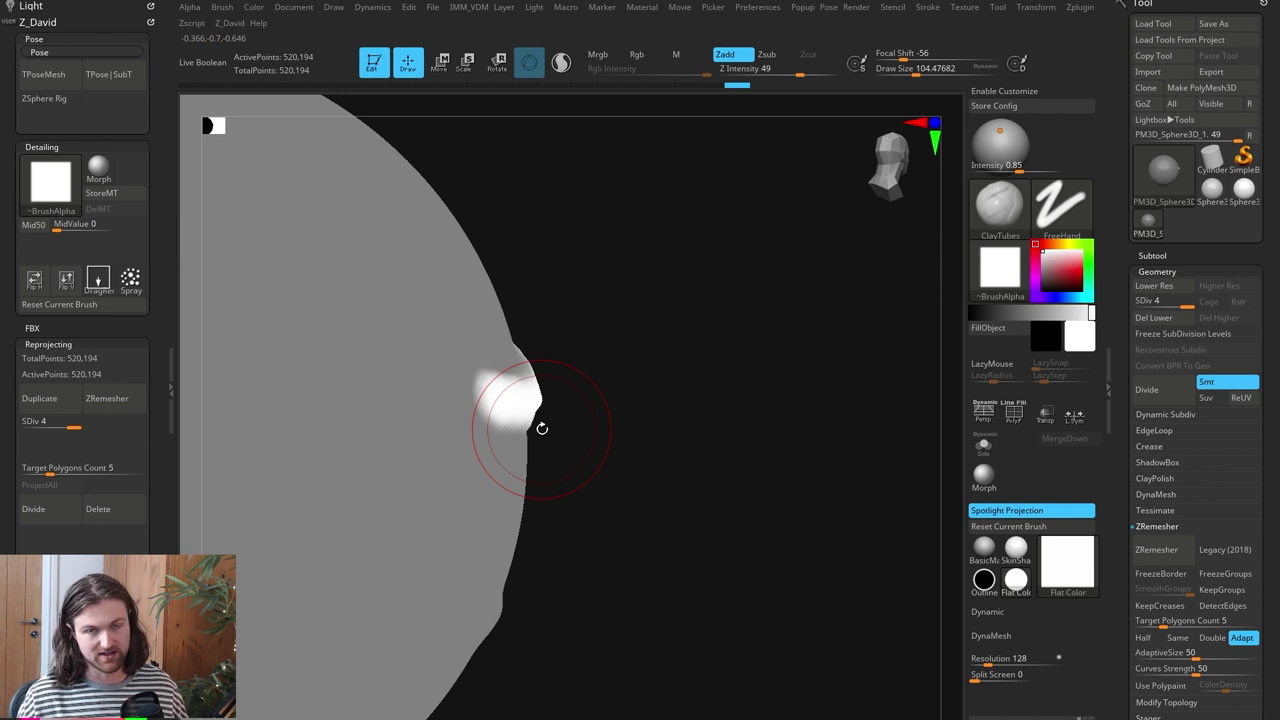
mouse_move(541, 428)
mouse_down()
mouse_move(680, 451)
mouse_move(677, 429)
mouse_move(658, 434)
mouse_up()
Reshape the raised band with the Move brush, pulling its edges outward so that it overhangs the sphere's surface
key(b)
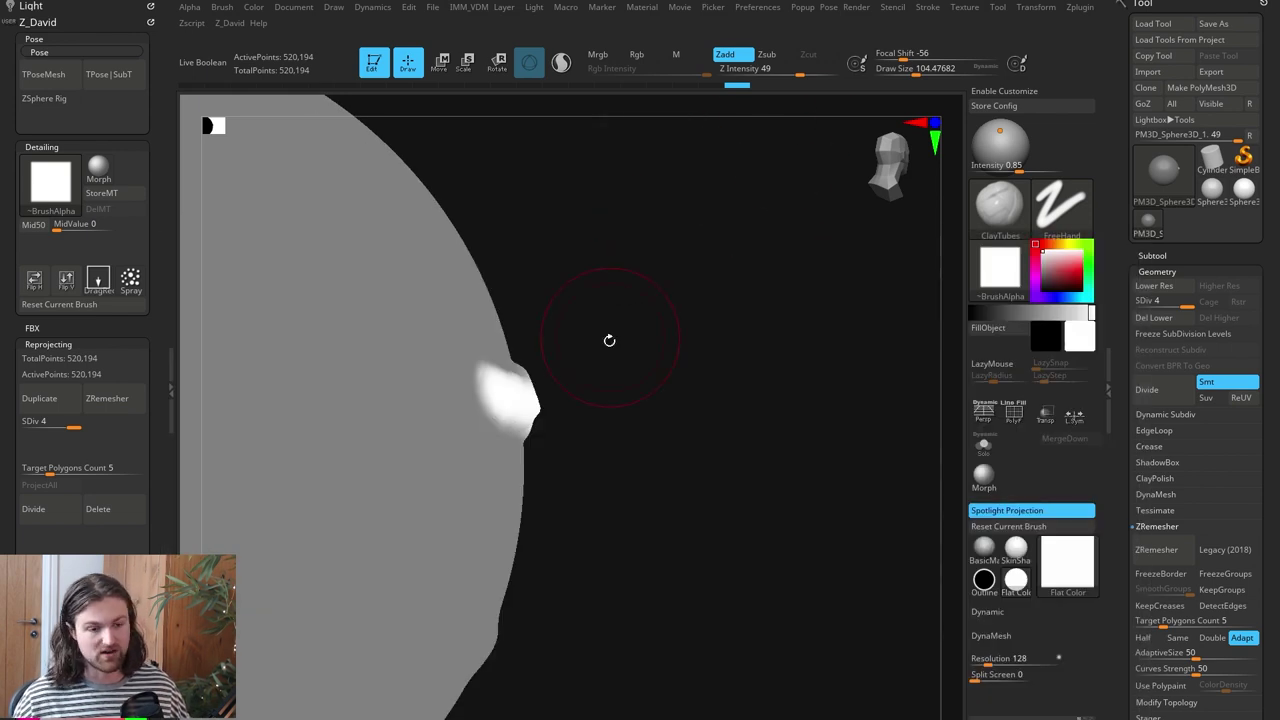
key(v)
key(b)
key(m)
key(v)
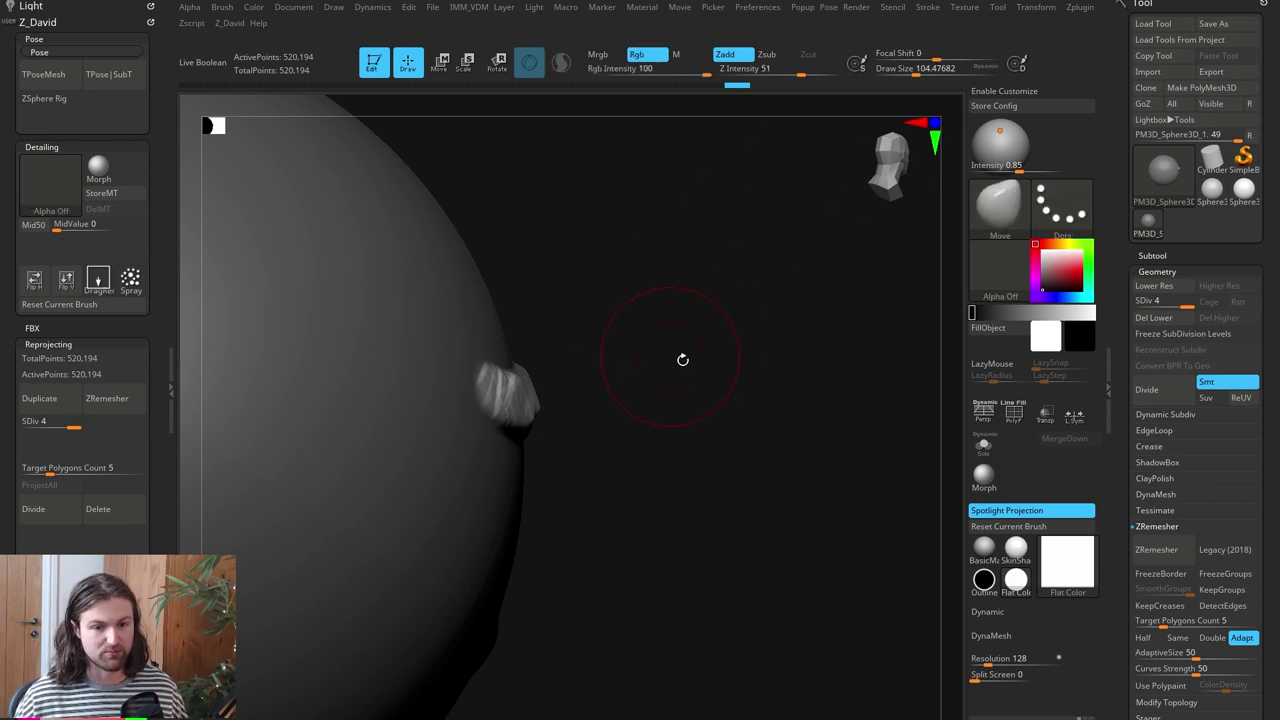
alt+drag(683, 360, 694, 376)
drag(526, 393, 523, 357)
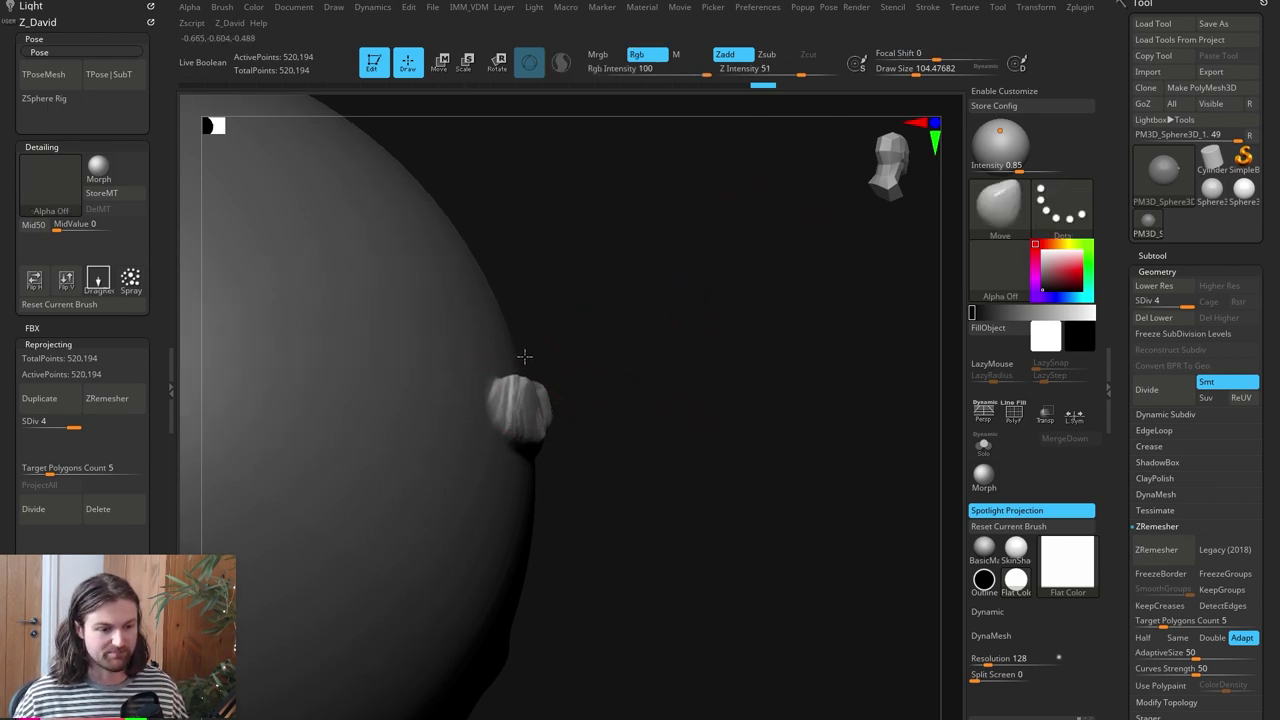
drag(608, 357, 631, 343)
drag(534, 454, 536, 457)
mouse_move(662, 452)
mouse_down()
mouse_move(637, 443)
mouse_move(630, 414)
mouse_up()
mouse_move(564, 422)
mouse_down()
mouse_move(570, 474)
mouse_move(671, 443)
mouse_move(480, 385)
mouse_move(520, 400)
mouse_up()
mouse_move(648, 428)
shift+mouse_down()
mouse_move(680, 398)
mouse_move(811, 371)
mouse_move(821, 296)
shift+mouse_up()
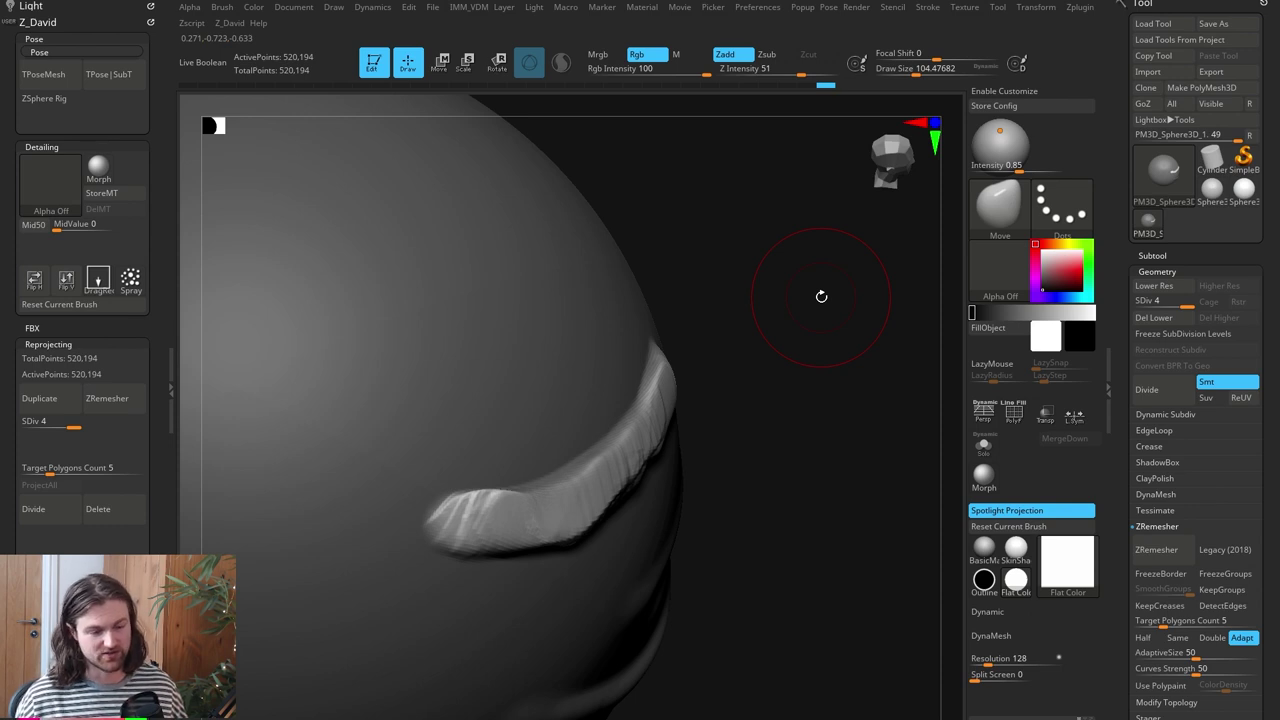
Clear the mask, mask a thin irregular strip above the raised band at a draw size of about 23, and invert it
drag(692, 548, 717, 477)
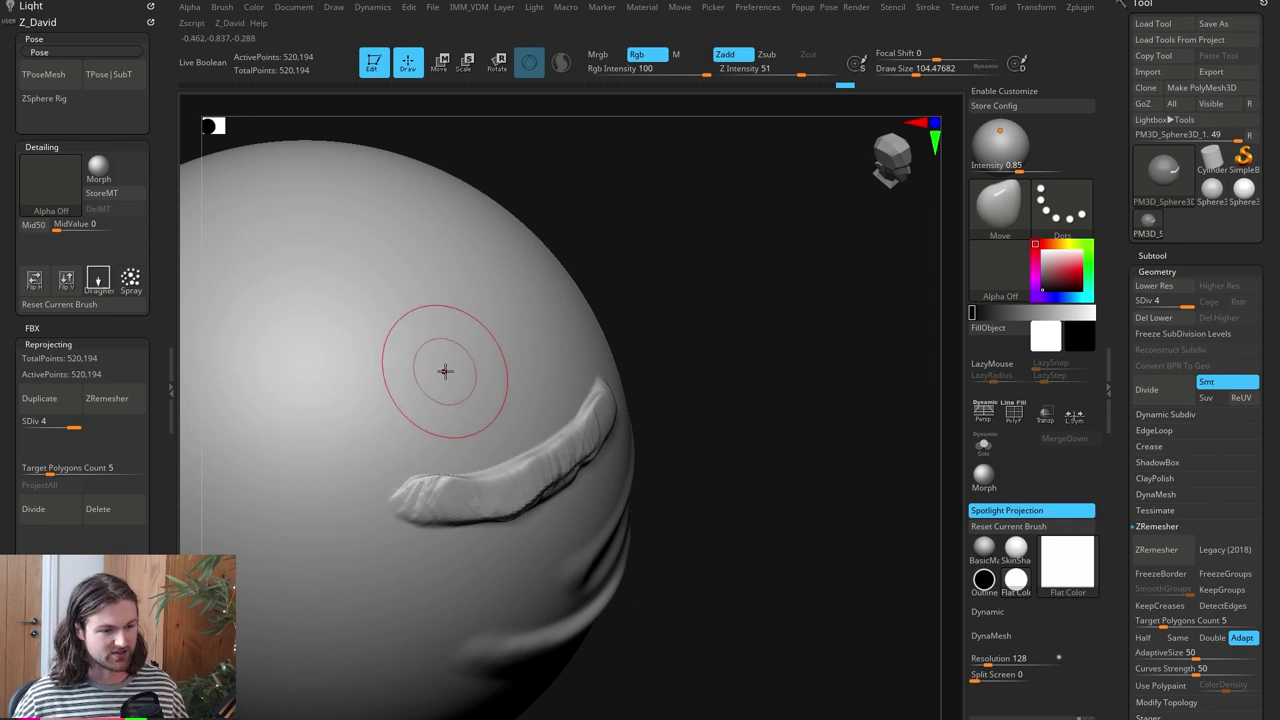
key(space)
drag(745, 343, 700, 357)
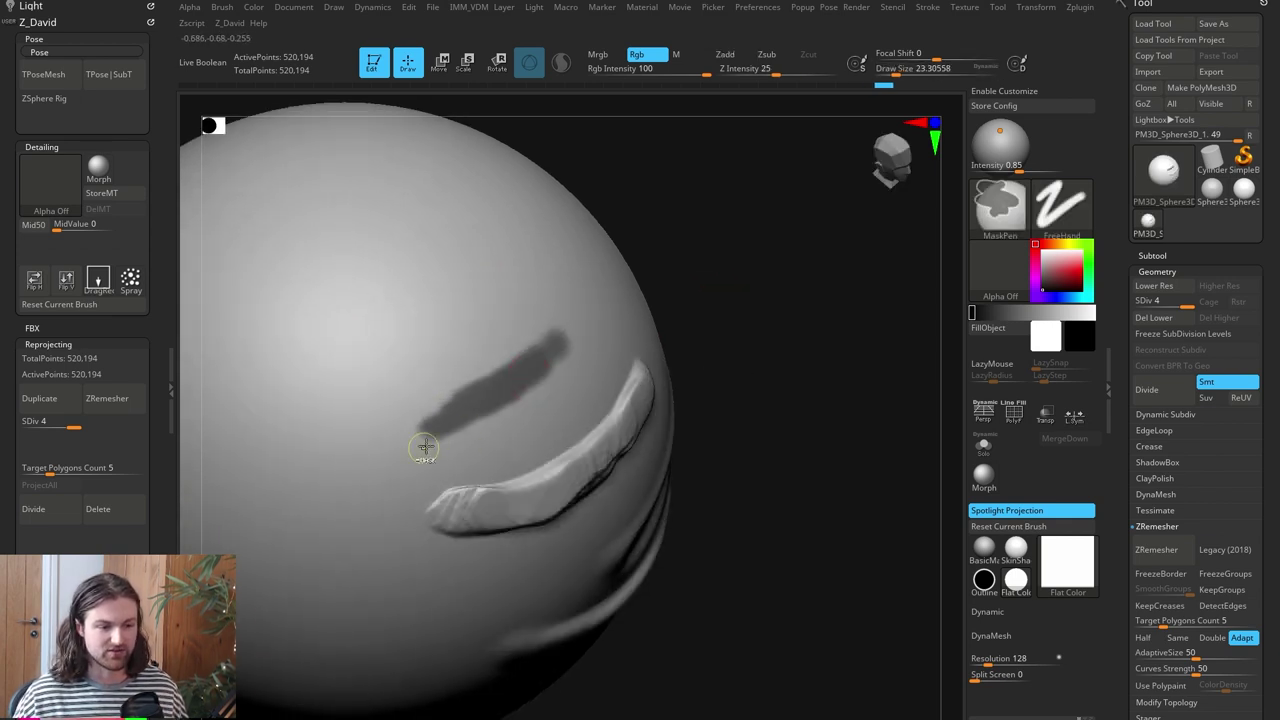
mouse_move(460, 380)
ctrl+alt+mouse_down()
mouse_move(523, 351)
mouse_move(556, 362)
mouse_move(568, 344)
ctrl+alt+mouse_up()
key(ctrl+i)
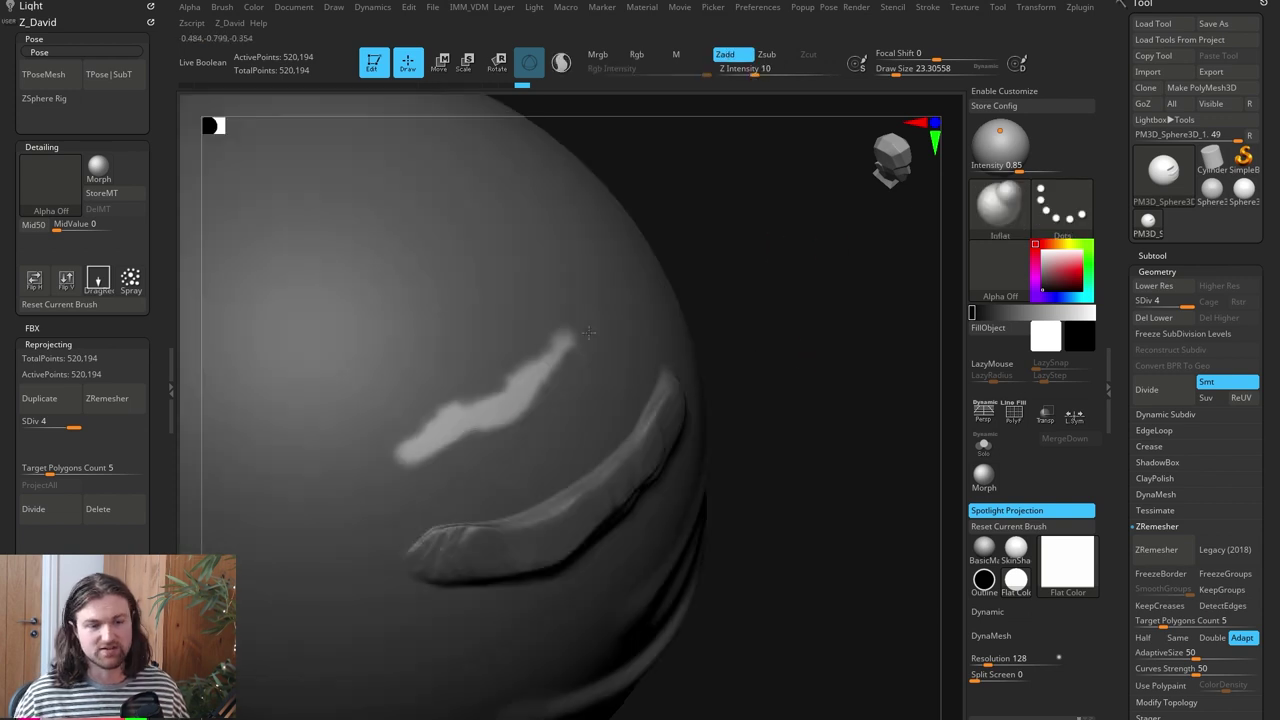
Inflate one end of the unmasked strip with the Inflat brush at a draw size of about 59
key(space)
drag(747, 276, 830, 285)
mouse_move(470, 430)
mouse_down()
mouse_move(484, 430)
mouse_move(462, 426)
mouse_up()
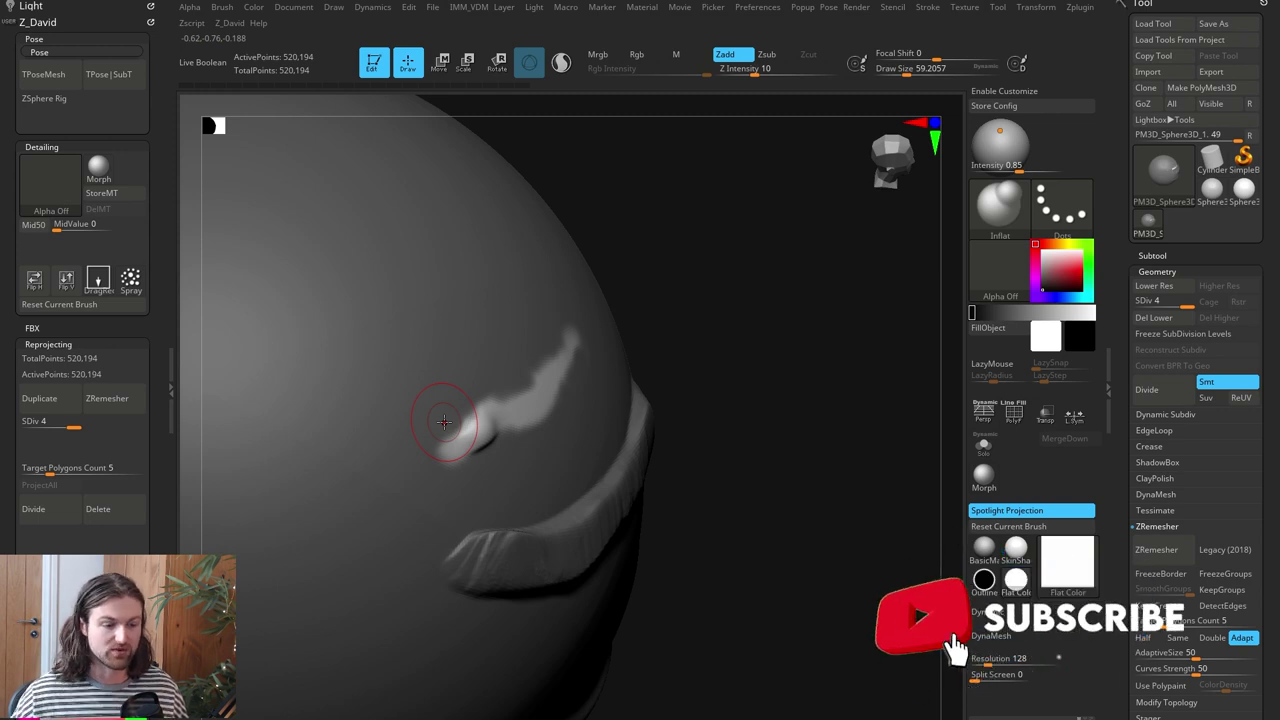
drag(717, 347, 777, 334)
mouse_move(595, 417)
mouse_down()
mouse_move(574, 411)
mouse_move(646, 403)
mouse_move(666, 381)
mouse_up()
Check the bearded man's shoulder scars in Photoshop and continue inflating the strip along its length in ZBrush
key(alt+Tab)
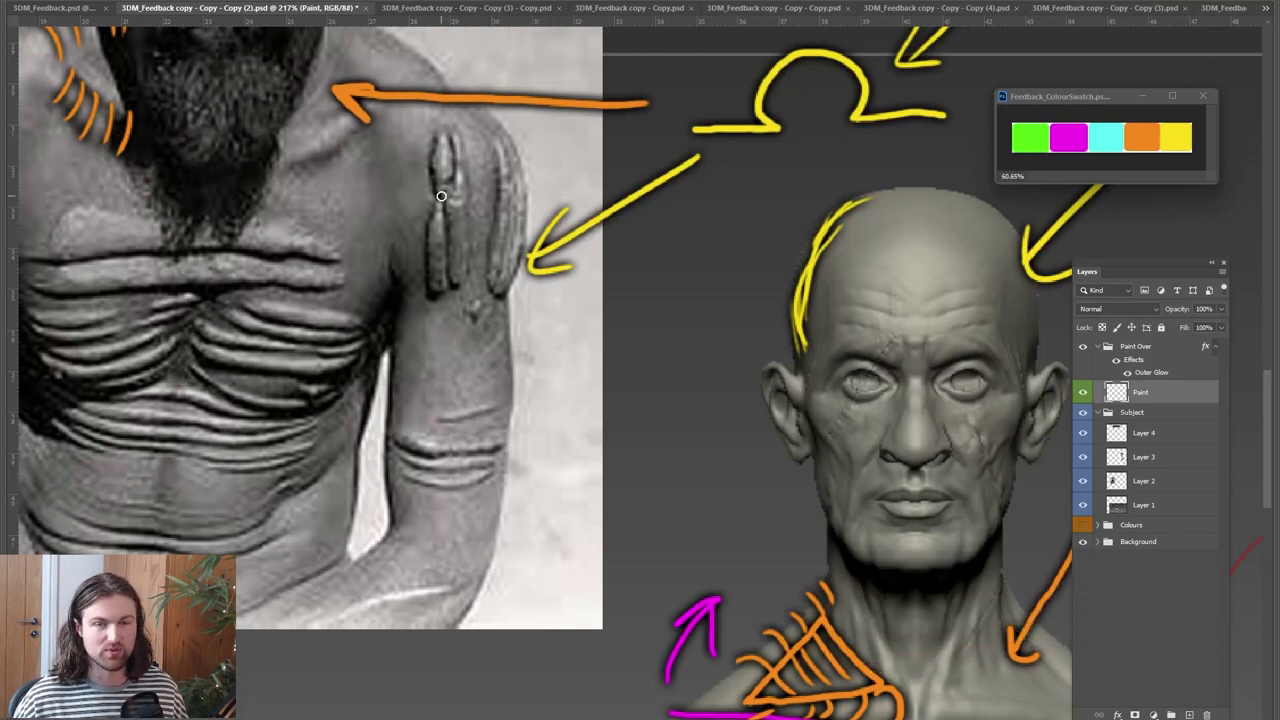
key(alt+Tab)
drag(757, 386, 666, 429)
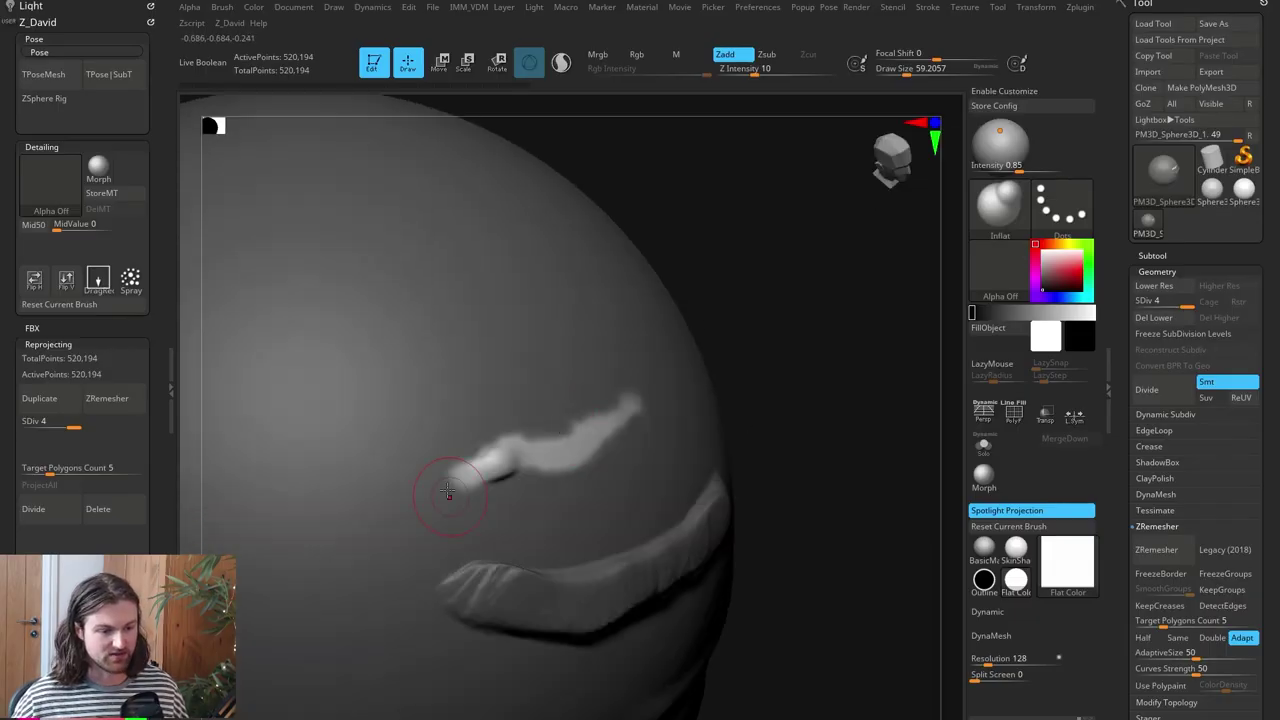
mouse_move(473, 455)
mouse_down()
mouse_move(462, 468)
mouse_move(543, 455)
mouse_up()
Enlarge the Inflat brush to a draw size of about 228 and swell the whole strip into a bulging, rounded scar
key(space)
drag(741, 405, 765, 405)
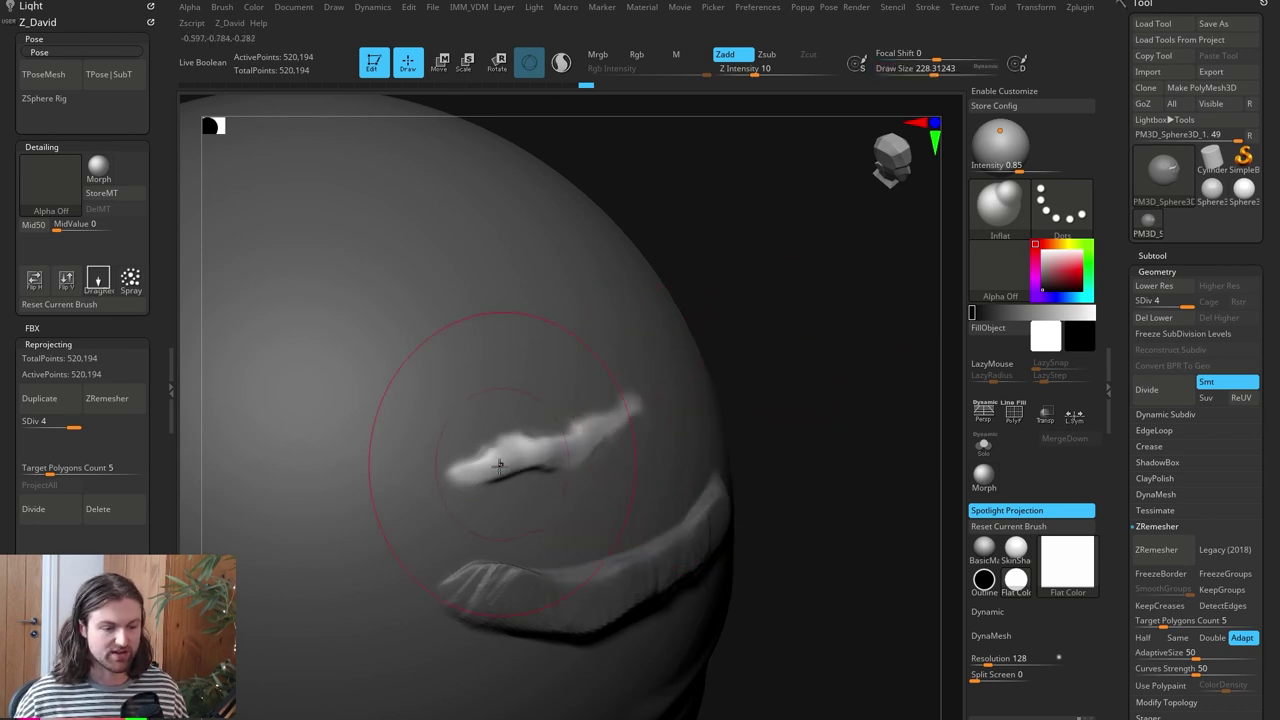
mouse_move(505, 457)
mouse_down()
mouse_move(620, 414)
mouse_move(671, 371)
mouse_up()
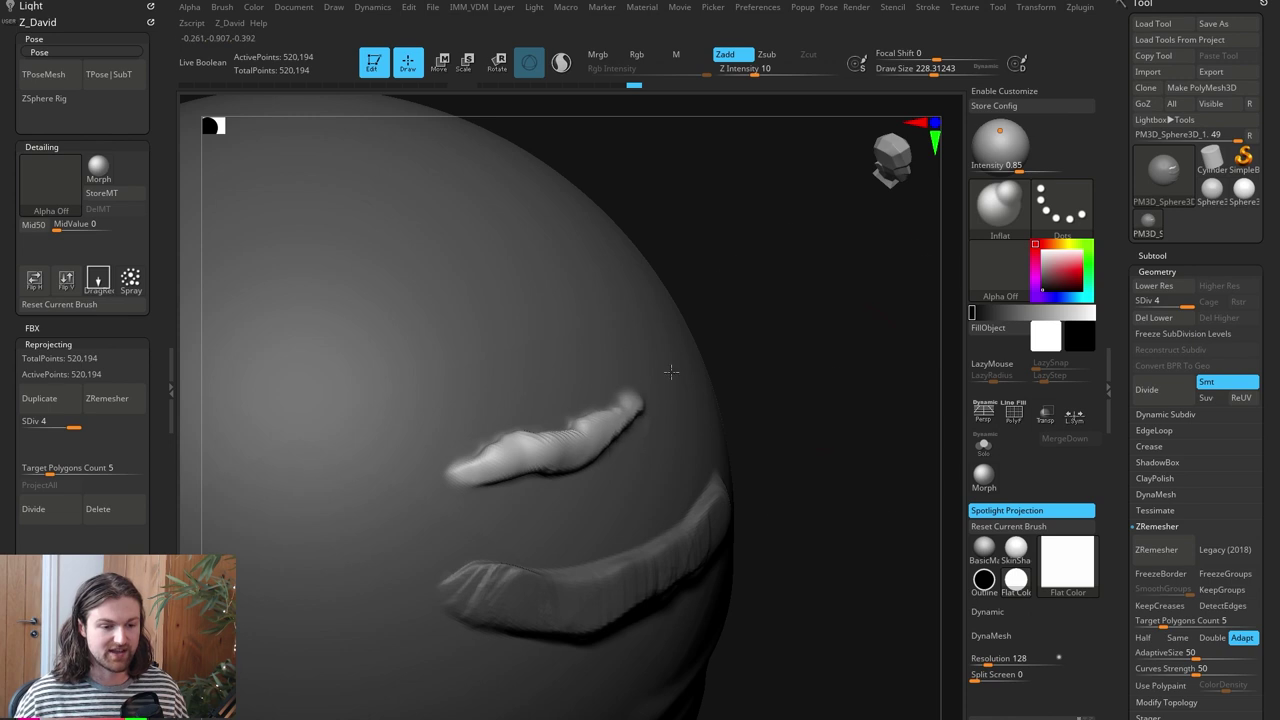
drag(809, 391, 730, 395)
mouse_move(448, 468)
mouse_down()
mouse_move(474, 460)
mouse_move(446, 472)
mouse_up()
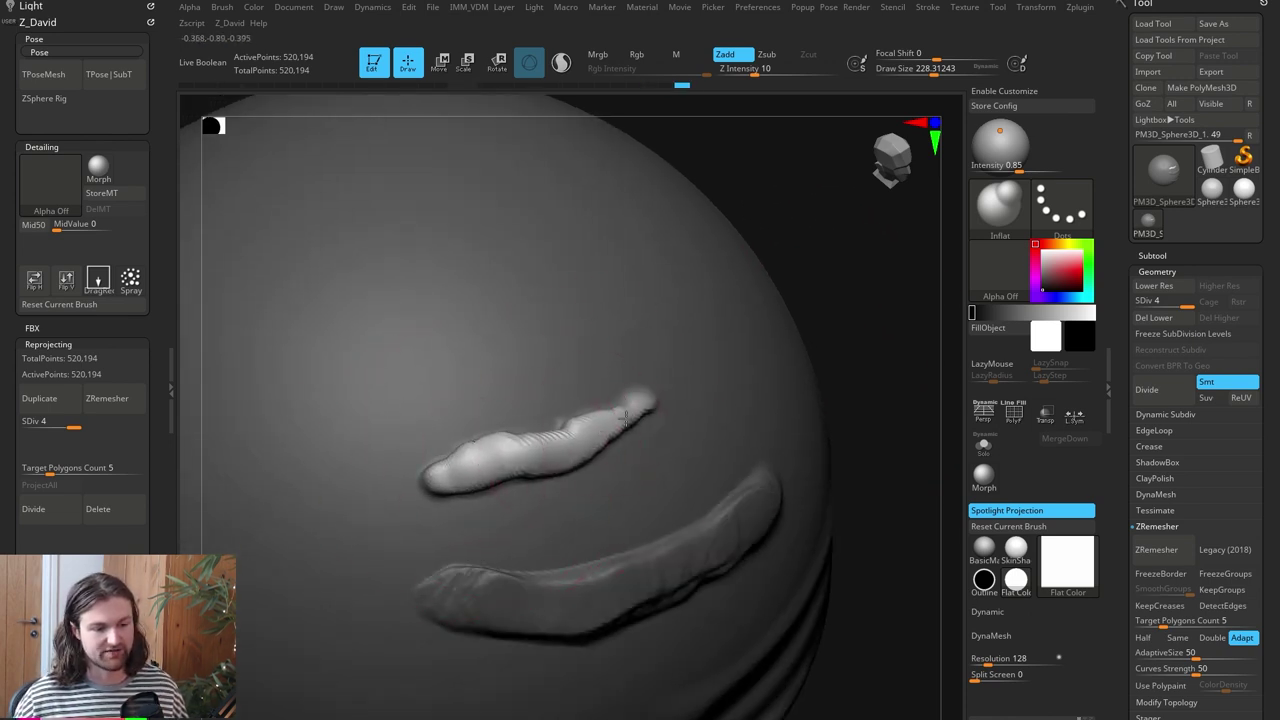
Examine the side silhouette of both scars with the Flat Color material, then restore BasicMaterial
mouse_move(854, 346)
mouse_down()
mouse_move(375, 598)
mouse_move(814, 437)
mouse_move(803, 506)
mouse_move(772, 462)
mouse_up()
click(1066, 562)
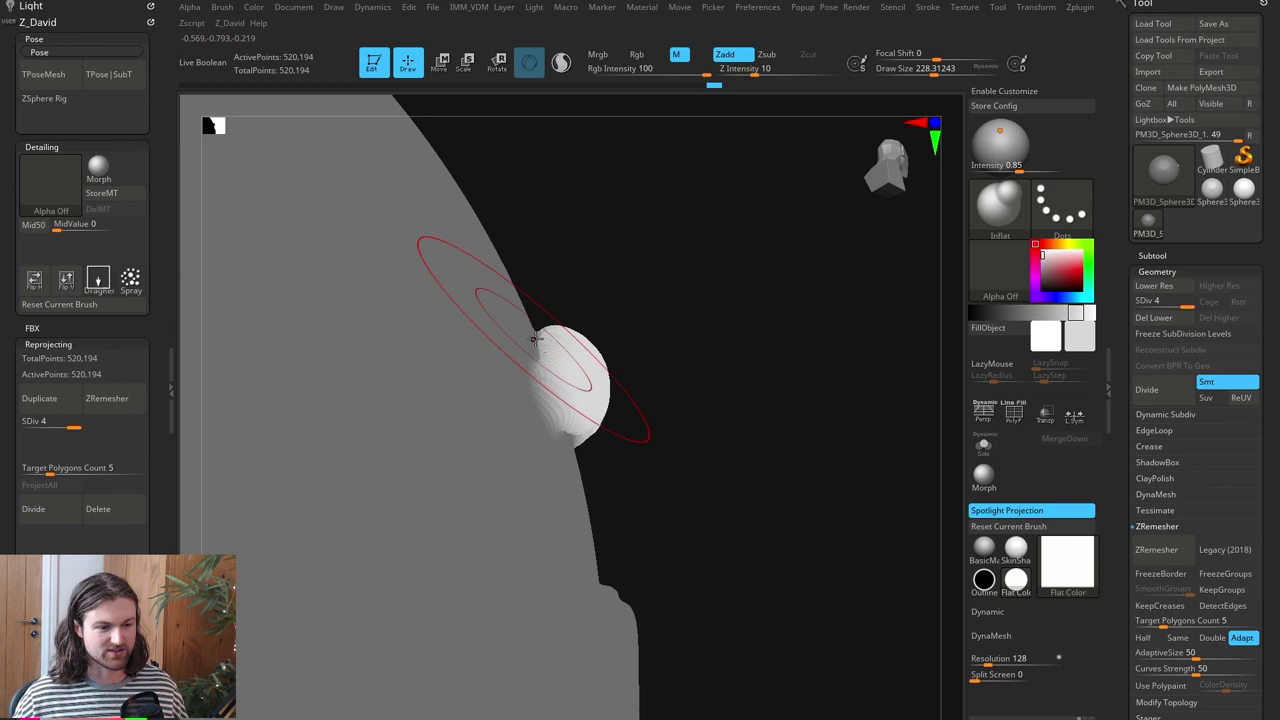
mouse_move(677, 449)
mouse_down()
mouse_move(740, 471)
mouse_move(585, 592)
mouse_up()
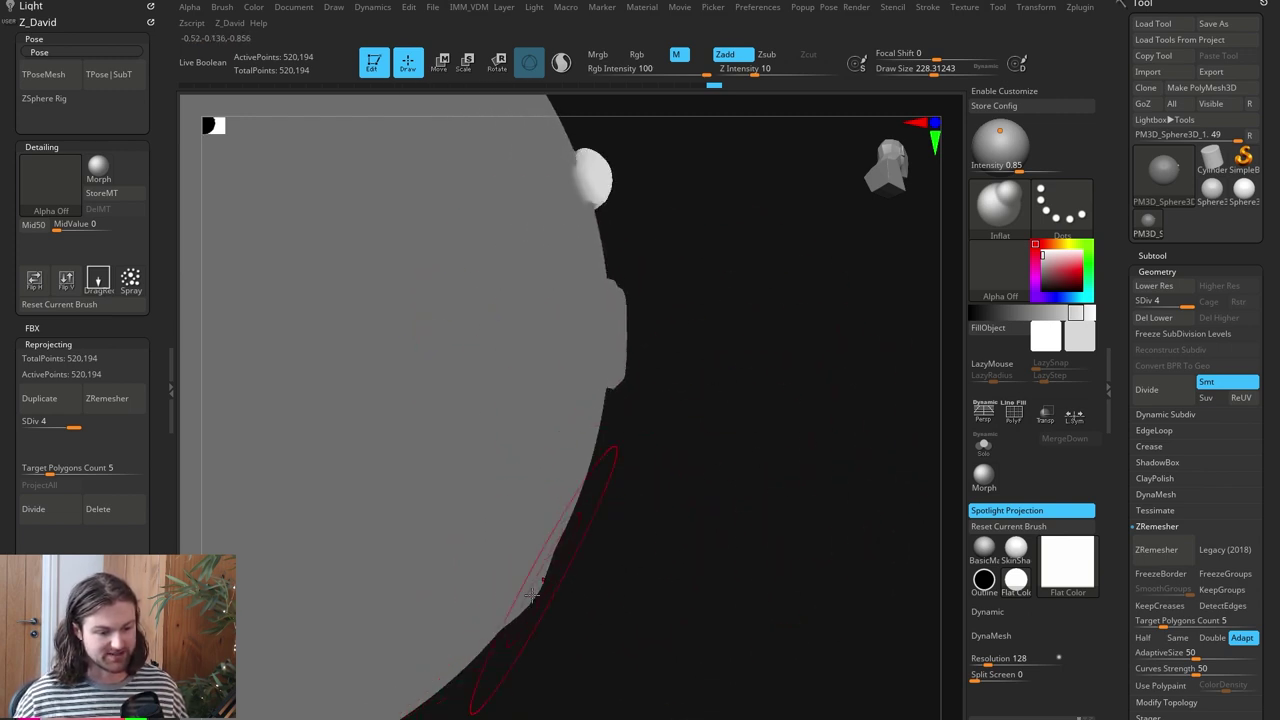
drag(664, 448, 808, 363)
drag(740, 394, 957, 491)
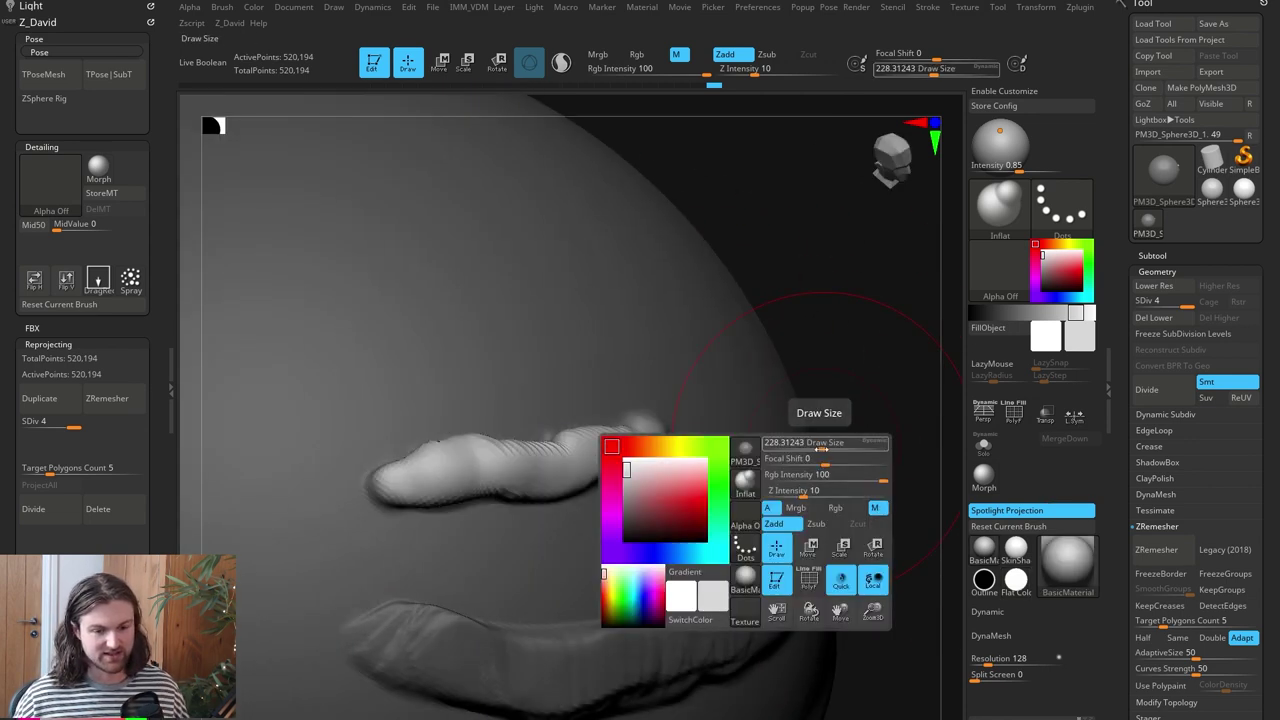
Roughen the upper scar's surface with DamStandard and ClayTubes strokes along its length, using a draw size of about 90 for ClayTubes
drag(822, 449, 801, 449)
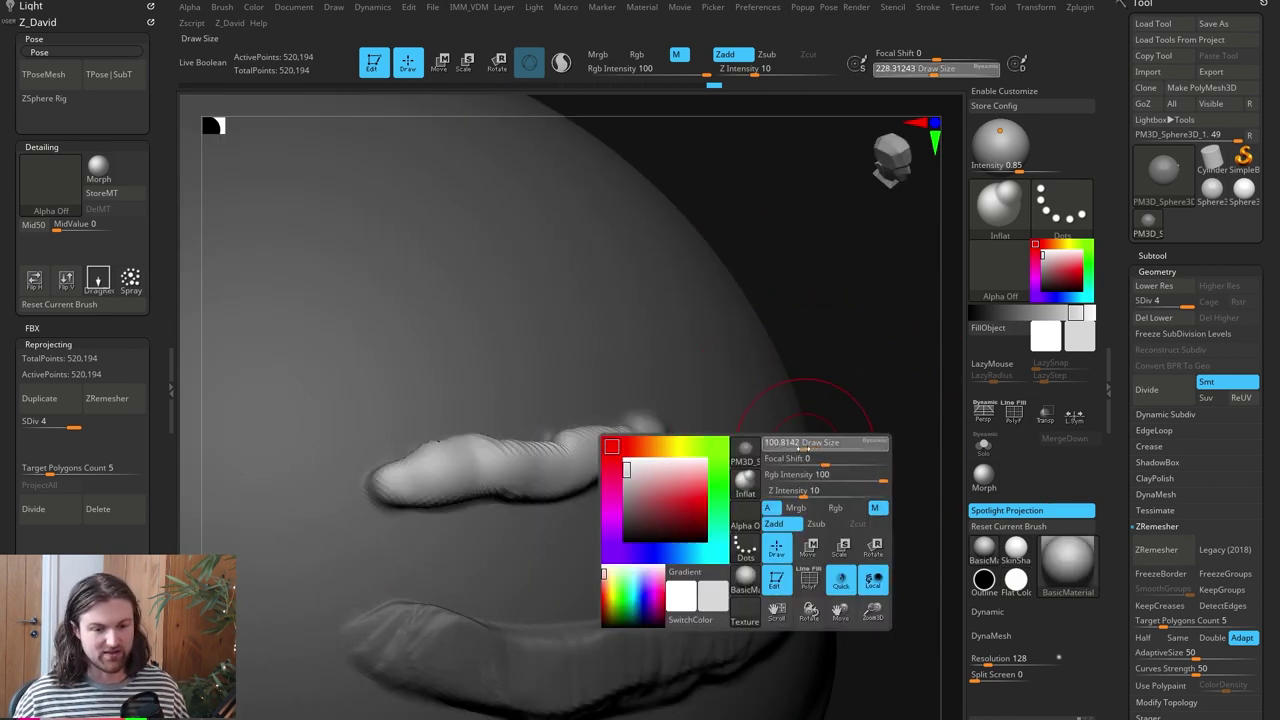
key(b)
key(d)
key(s)
drag(427, 472, 560, 484)
key(b)
key(c)
key(t)
mouse_move(434, 482)
mouse_down()
mouse_move(440, 462)
mouse_move(530, 448)
mouse_move(554, 473)
mouse_up()
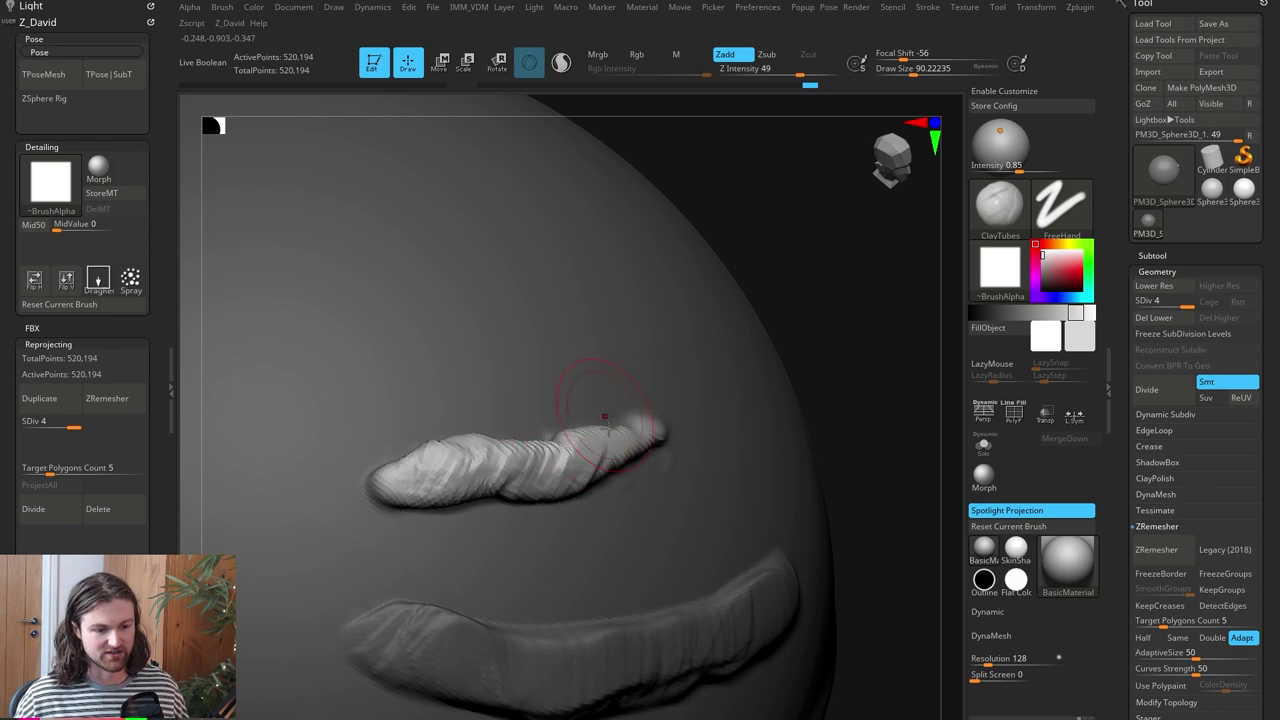
right_drag(586, 358, 463, 406)
ctrl+right_drag(944, 438, 878, 338)
right_drag(884, 389, 888, 440)
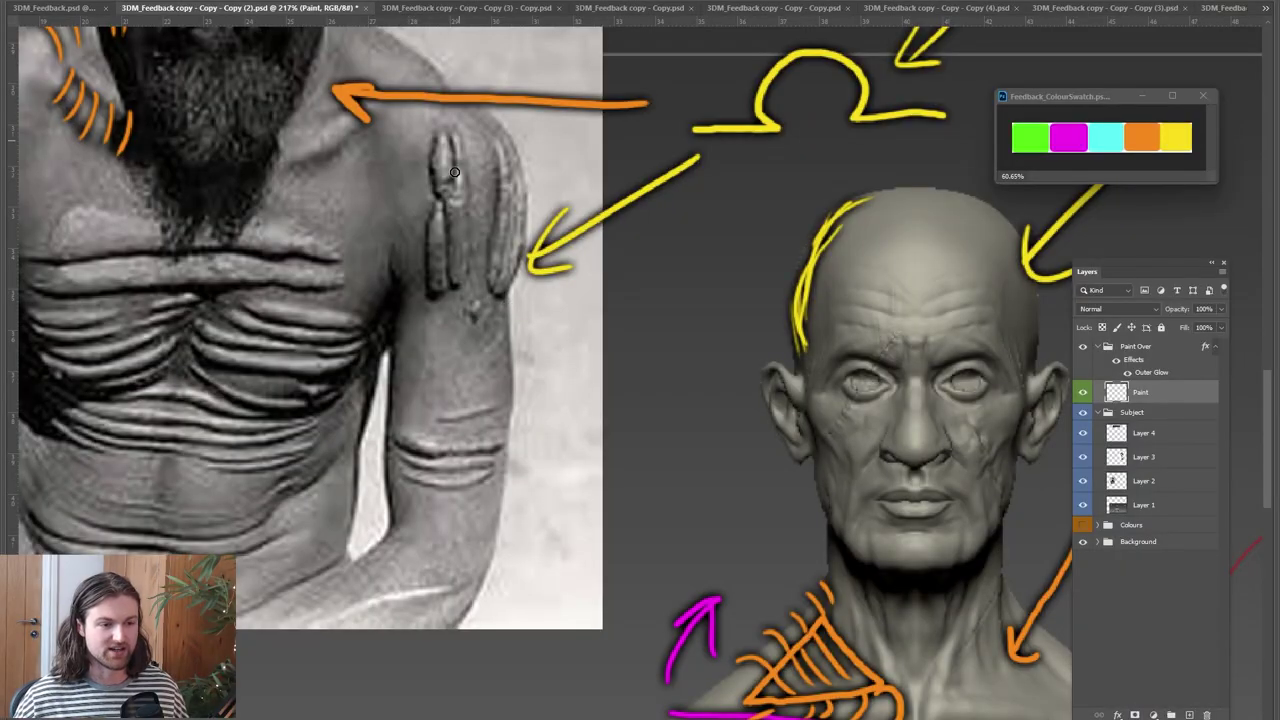
In Photoshop, paint a cyan arrow to the circled belly fold and a sharp-peaked cyan curve with its own arrow near the armpit
drag(740, 542, 390, 101)
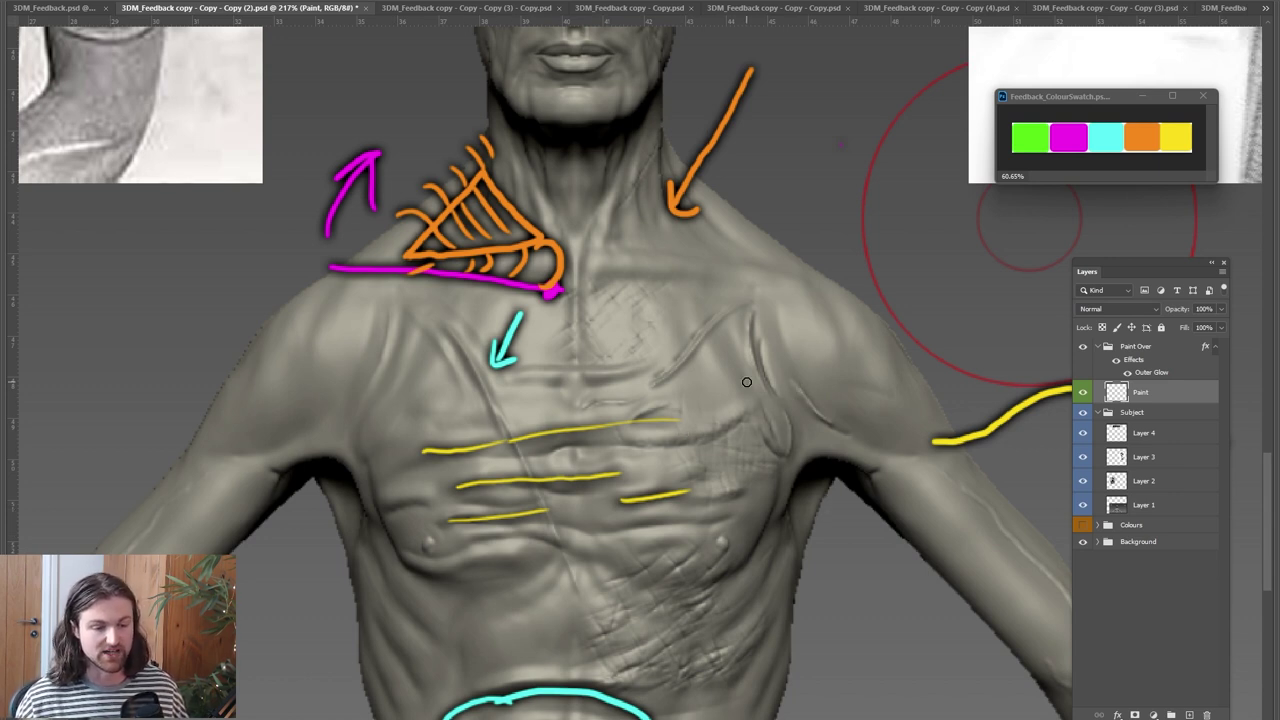
drag(683, 464, 703, 464)
drag(735, 650, 651, 540)
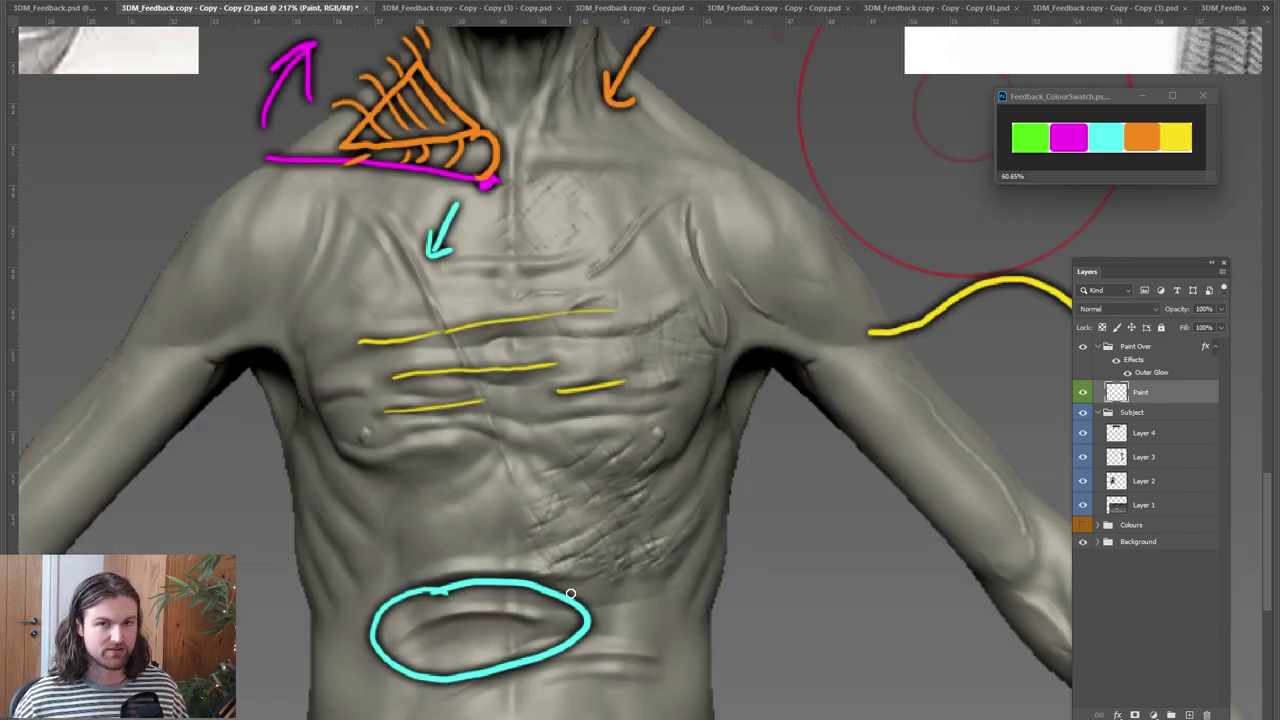
drag(725, 540, 729, 568)
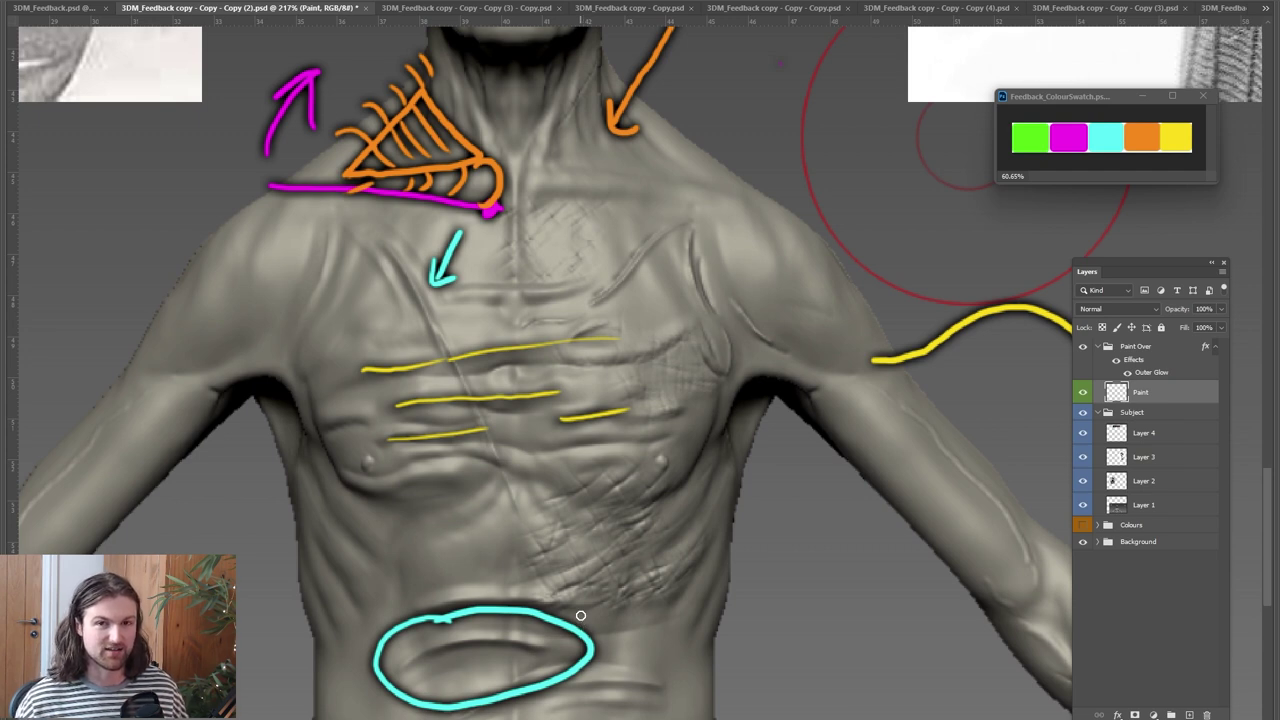
drag(580, 616, 686, 490)
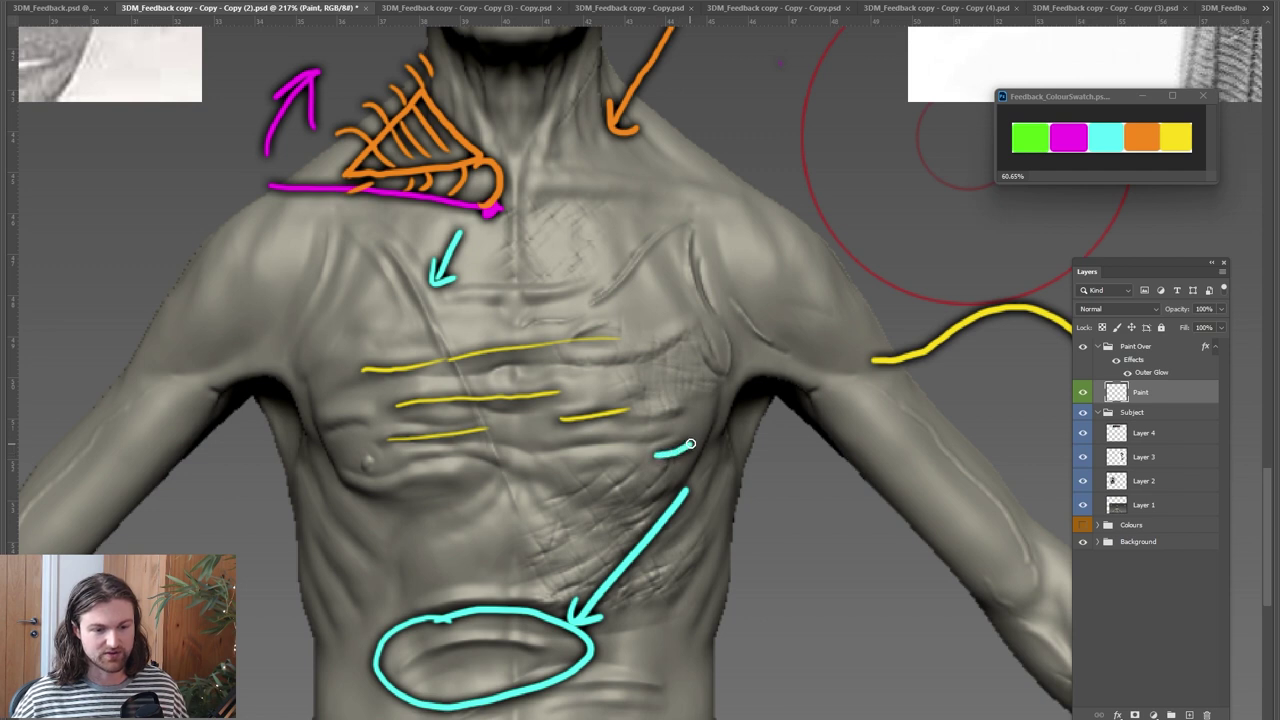
drag(744, 426, 801, 448)
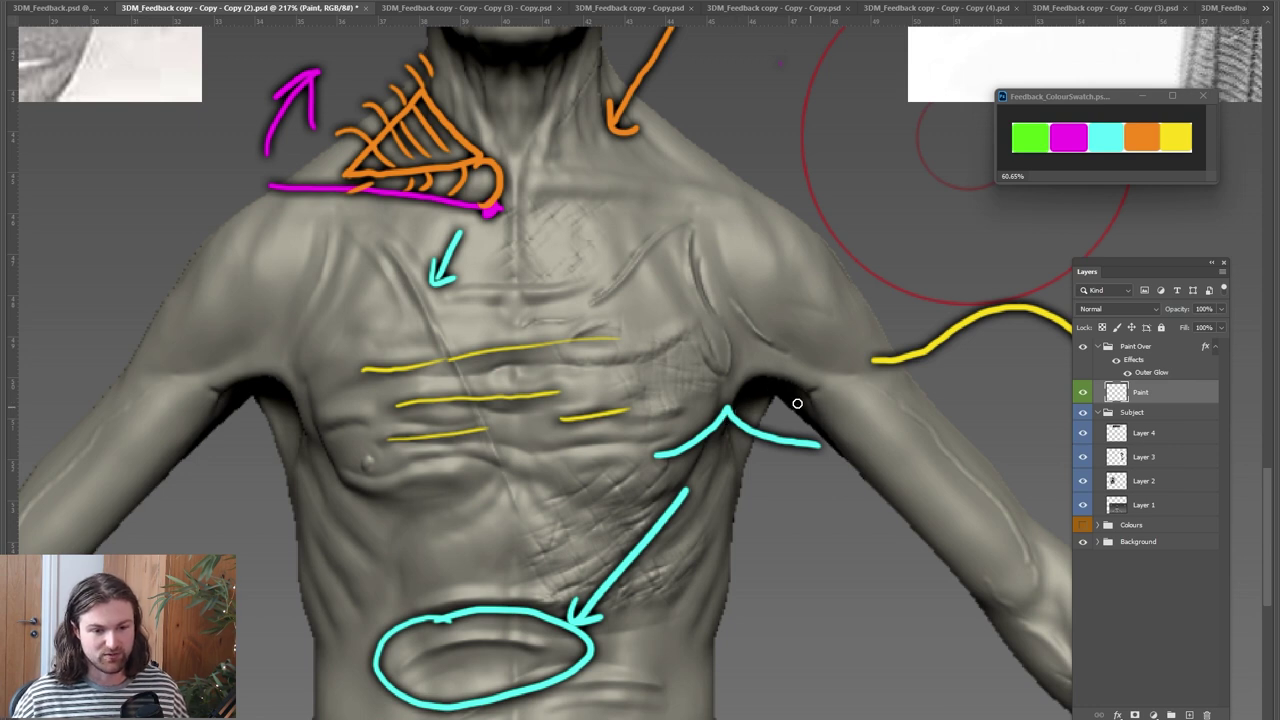
mouse_move(824, 411)
mouse_down()
mouse_move(781, 380)
mouse_move(808, 389)
mouse_up()
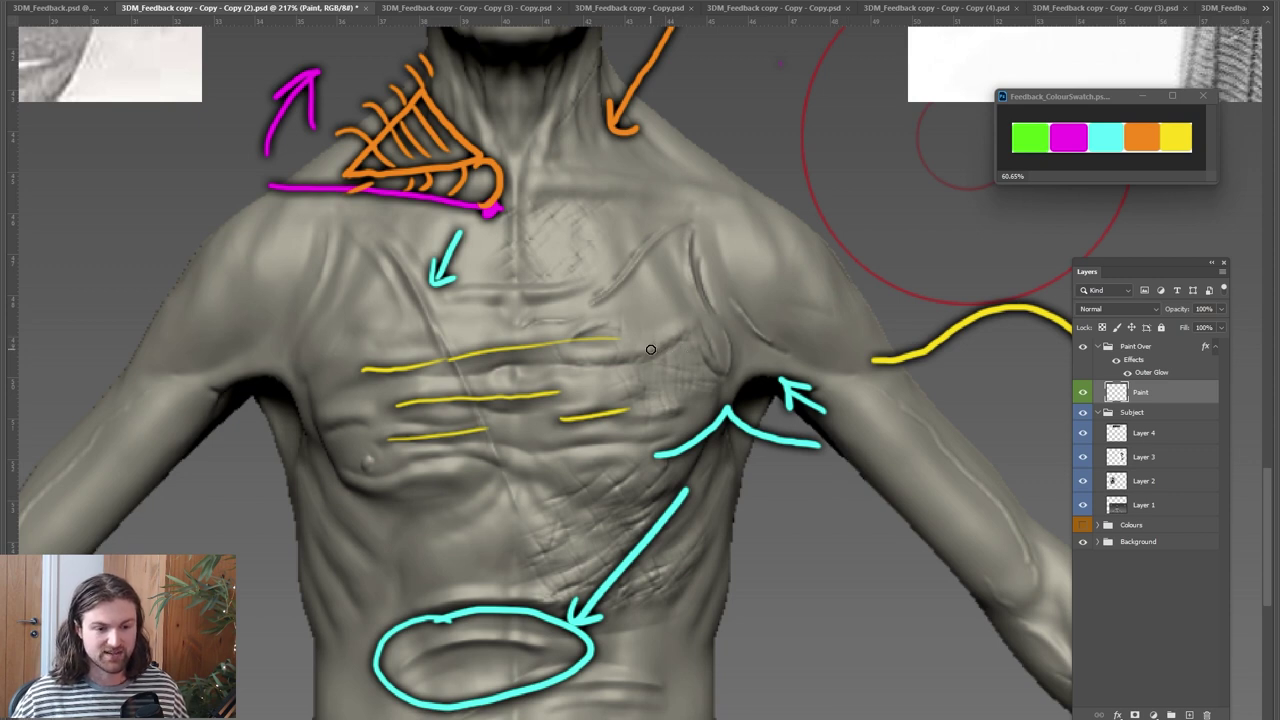
Sketch a cyan skin line with a raised bump above a magenta base line beside the waist, and compare the bearded man's torso folds
drag(715, 545, 893, 545)
drag(733, 563, 897, 560)
click(785, 547)
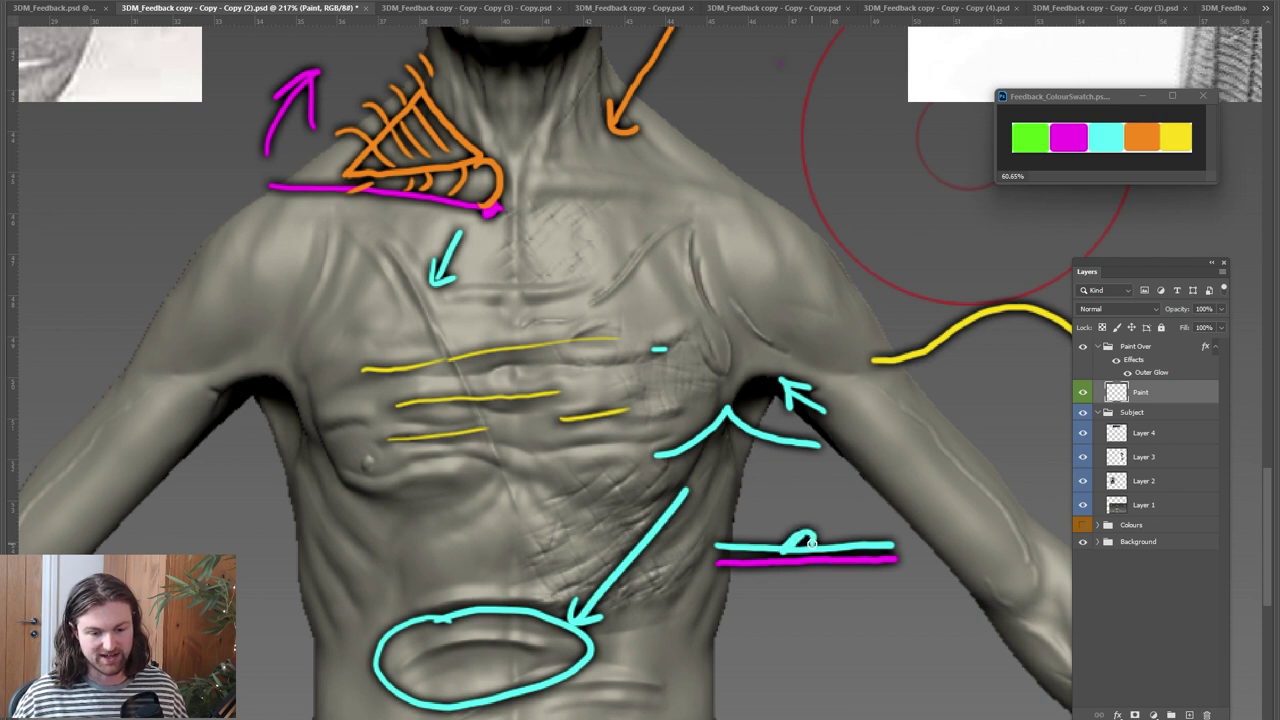
drag(502, 318, 854, 626)
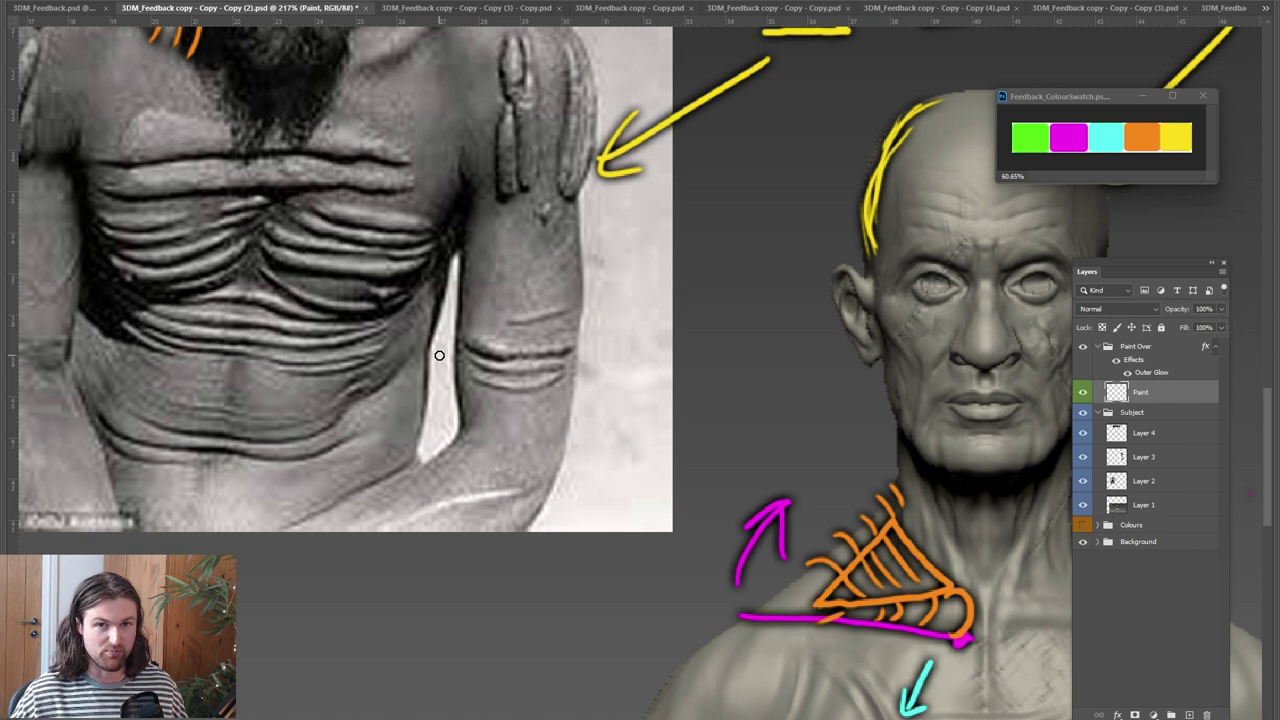
drag(359, 416, 447, 436)
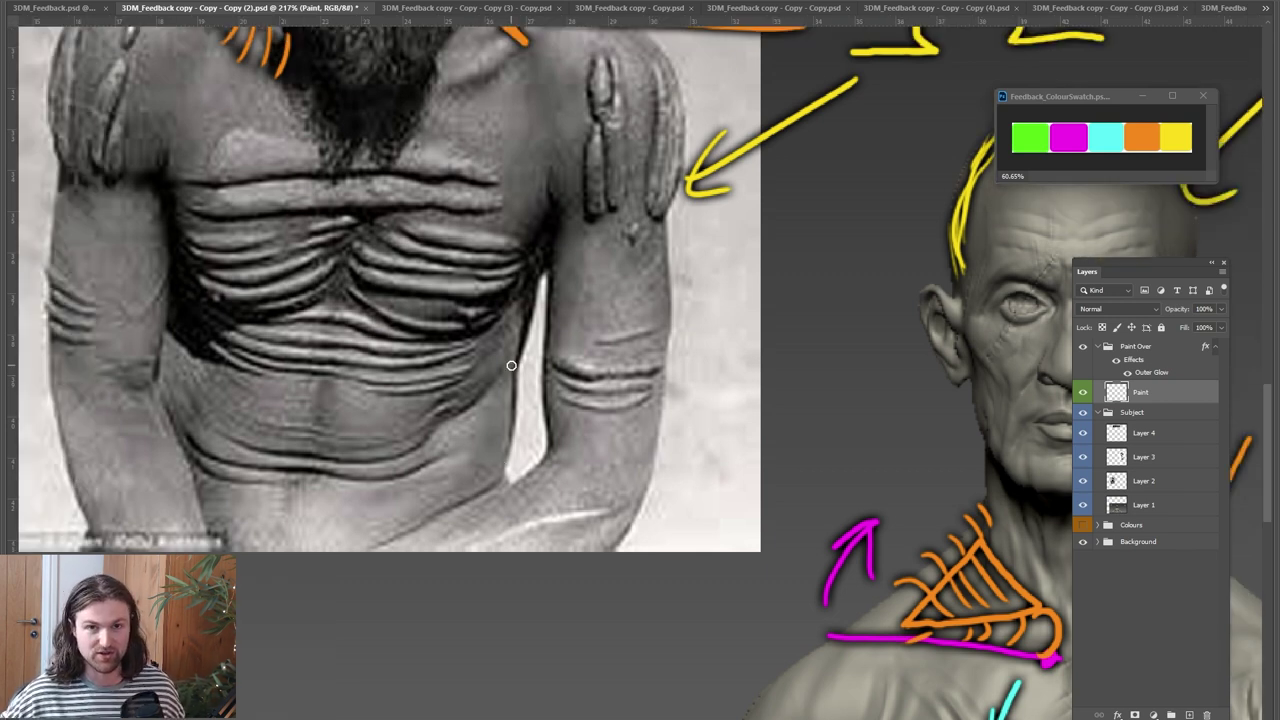
mouse_move(876, 518)
mouse_down()
mouse_move(685, 382)
mouse_move(721, 392)
mouse_up()
Switch to ZBrush, set the Standard brush's draw size to about 46, and store a morph target of the sphere
key(alt+Tab)
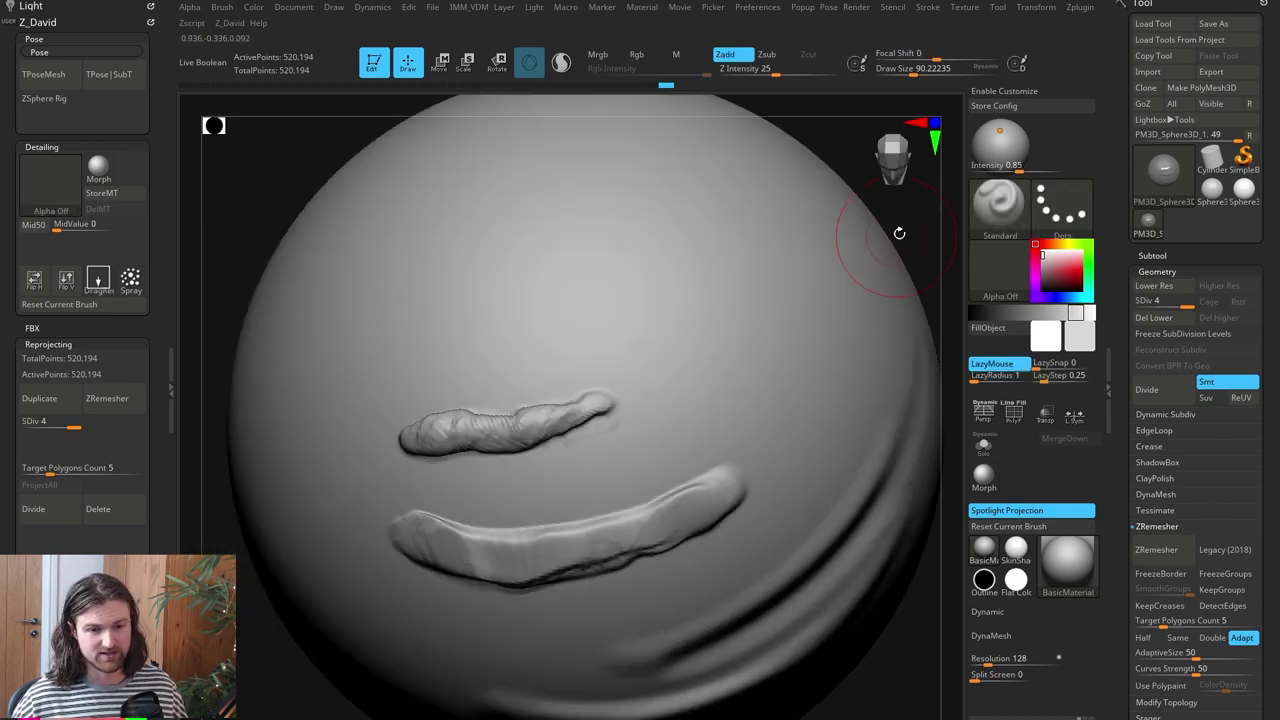
key(s)
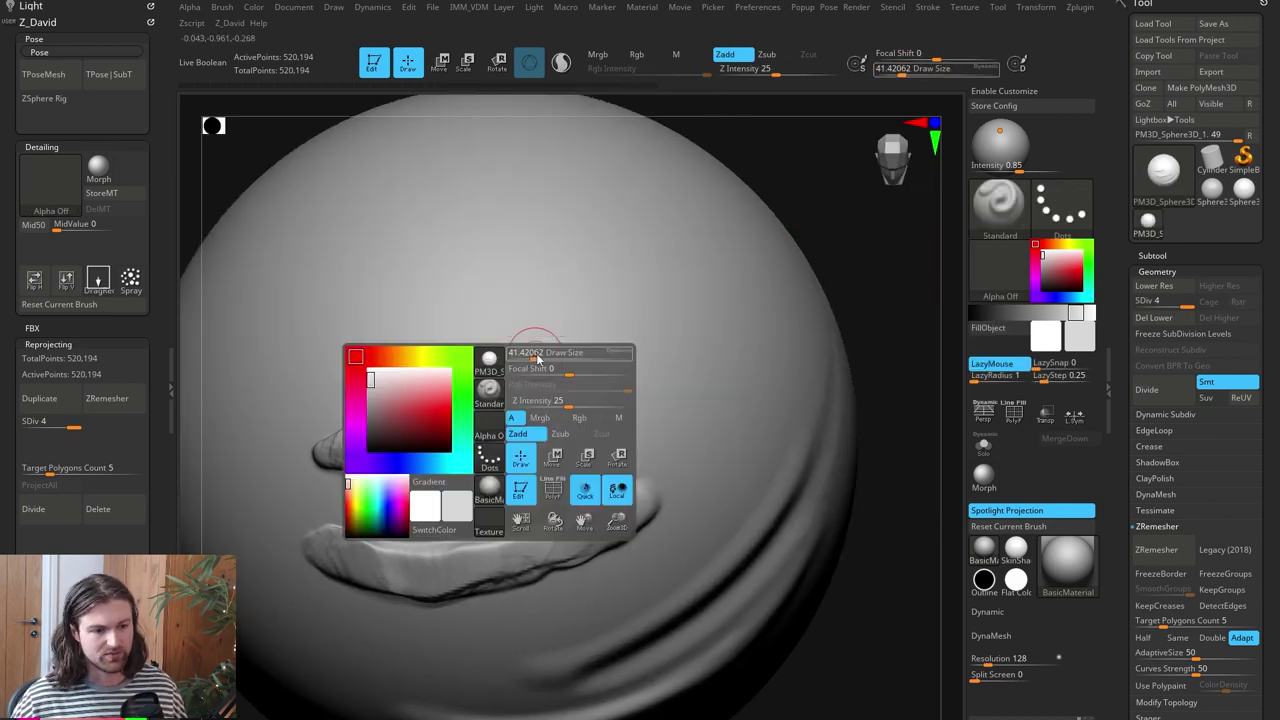
drag(540, 354, 528, 354)
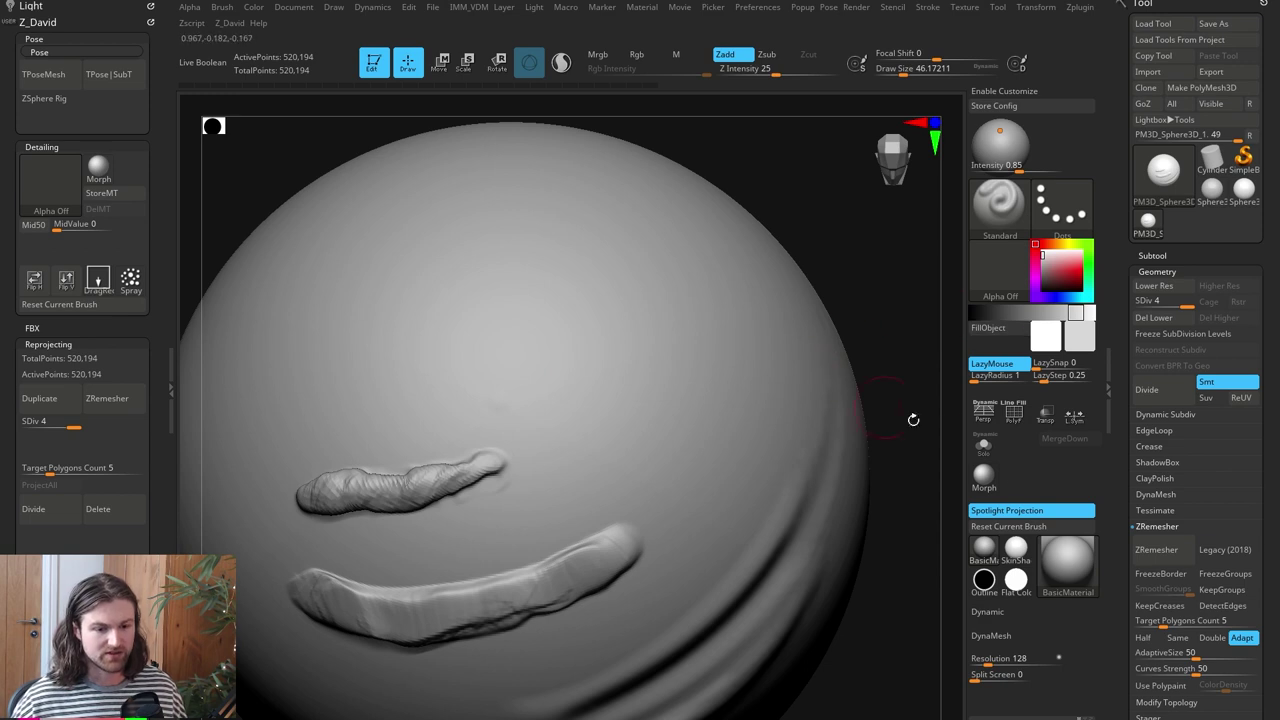
scroll(1271, 567, down, 10)
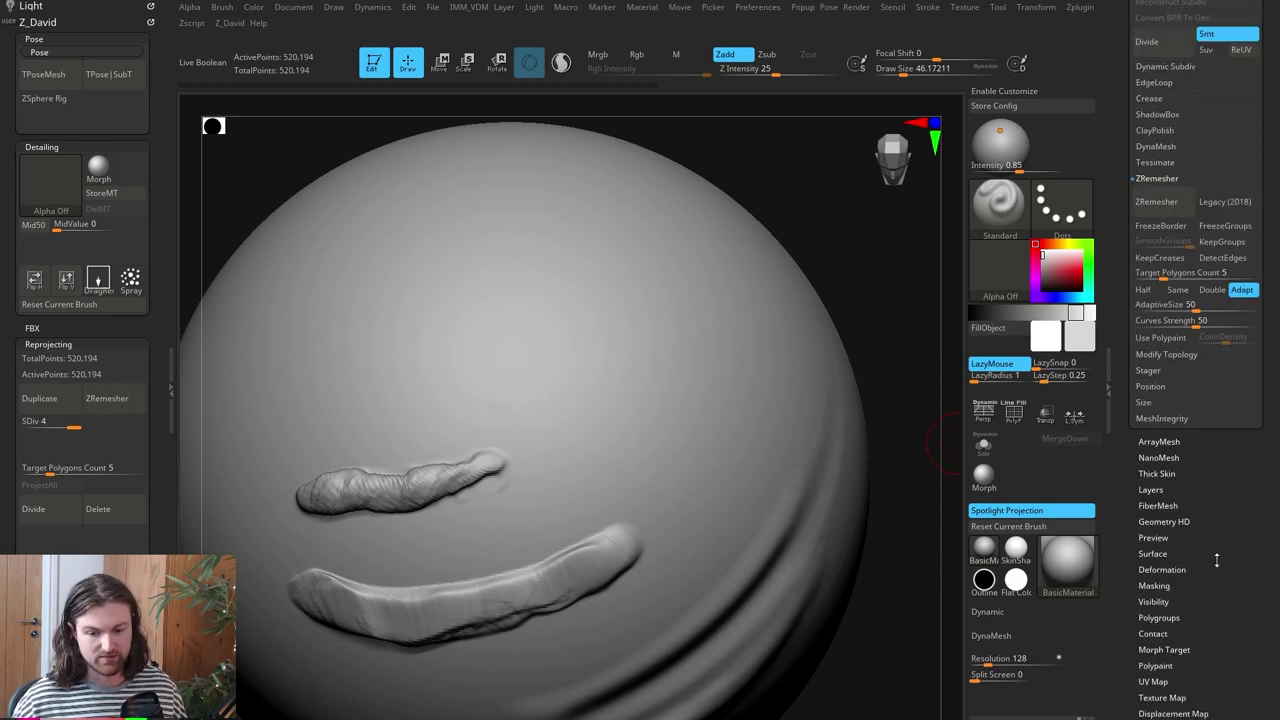
click(1164, 615)
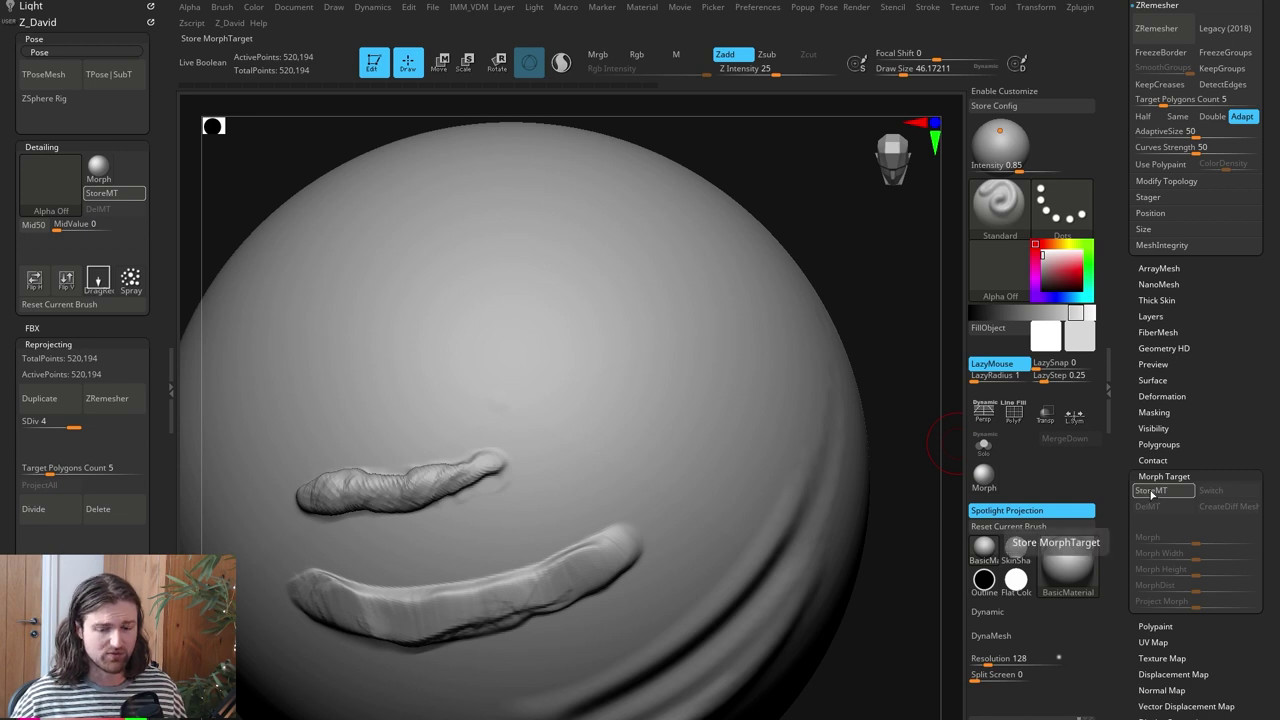
click(1151, 495)
alt+drag(906, 343, 905, 383)
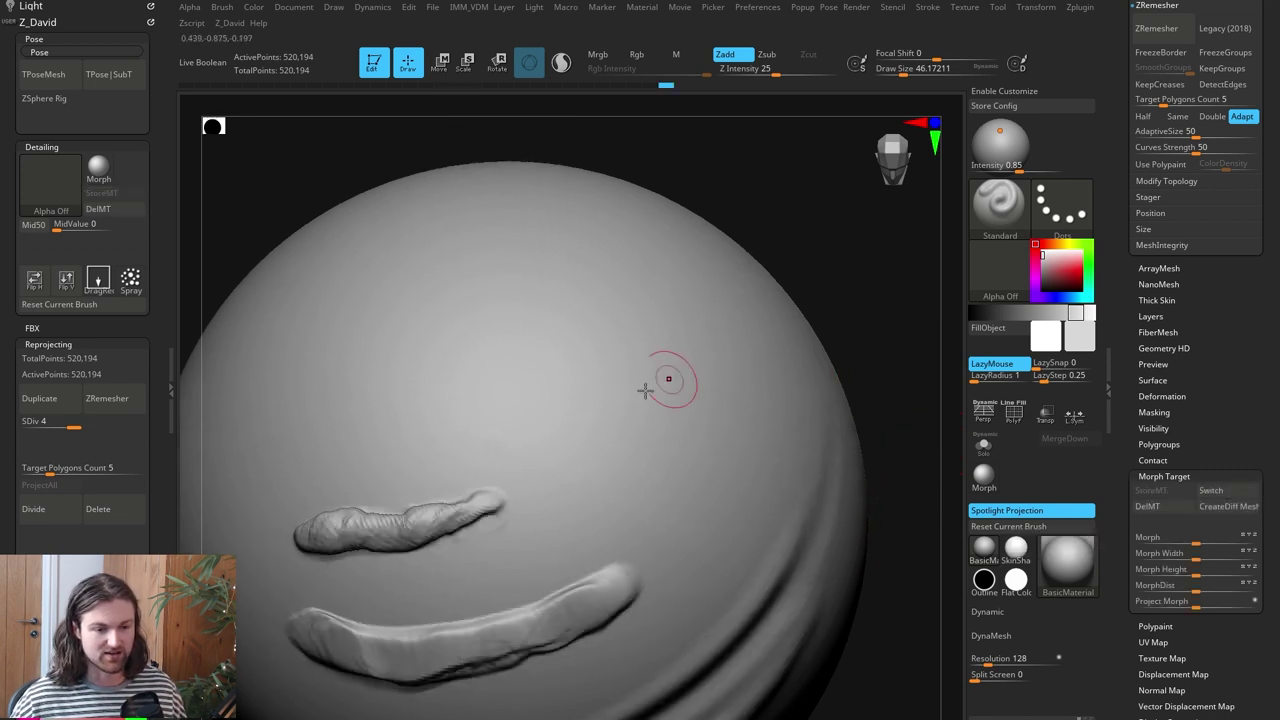
Raise two roughly parallel diagonal ridges above the scars with the Standard brush at a draw size of about 29
key(space)
drag(553, 416, 674, 376)
drag(840, 309, 846, 292)
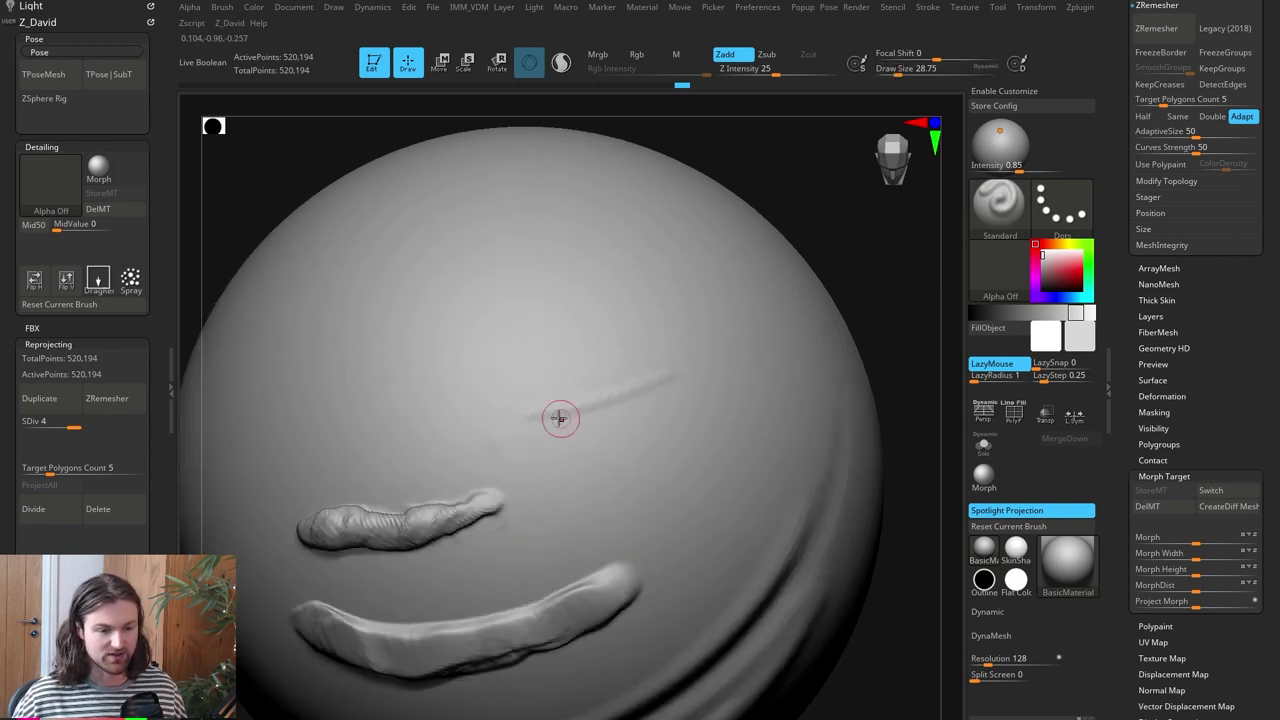
drag(530, 414, 755, 322)
drag(651, 375, 745, 328)
drag(862, 250, 868, 232)
drag(557, 385, 705, 314)
right_drag(542, 383, 563, 383)
drag(563, 383, 701, 315)
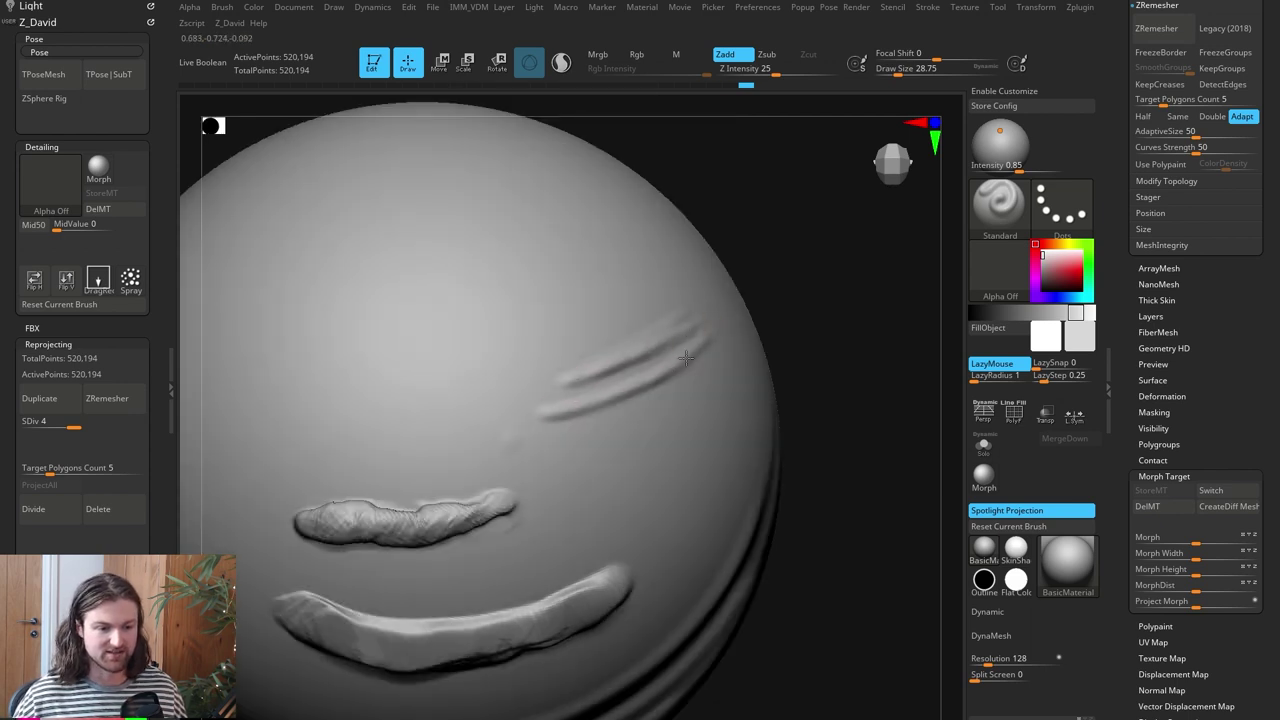
drag(903, 329, 700, 316)
Carve a sharp crease along the underside of the lower ridge with DamStandard at a draw size of about 29, and smooth its end
alt+drag(806, 275, 829, 337)
key(b)
key(d)
key(s)
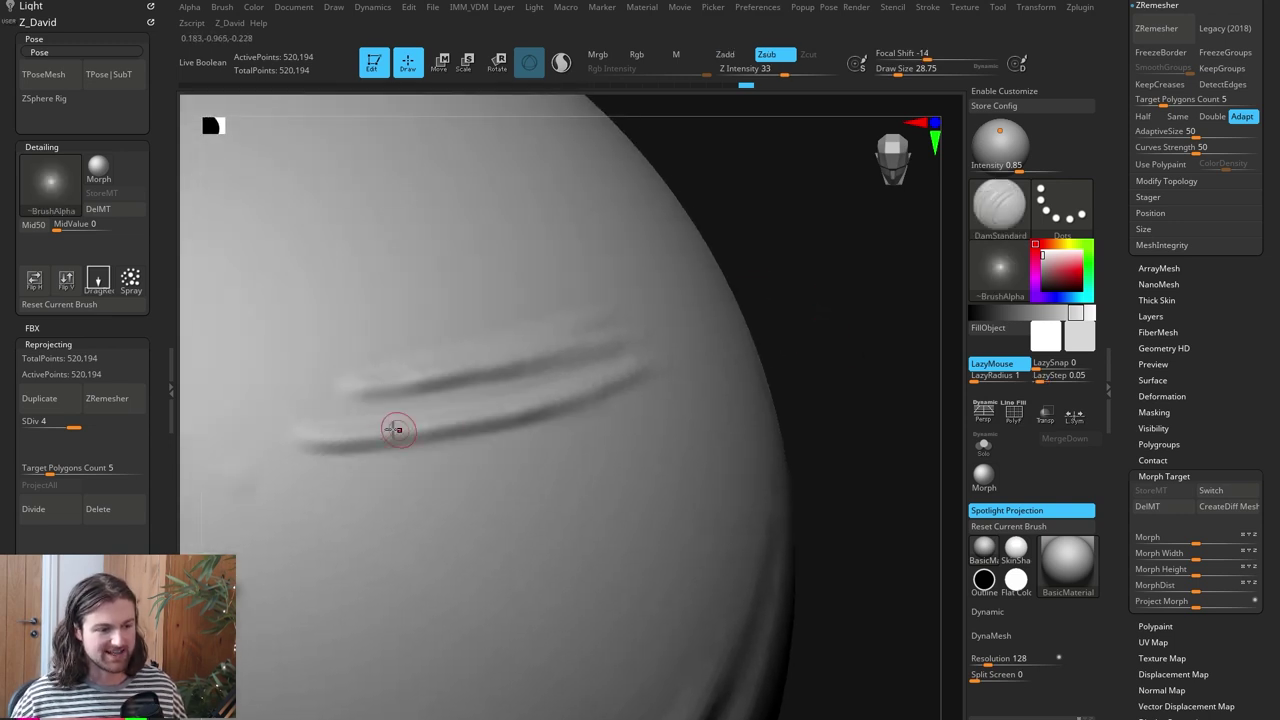
drag(322, 447, 514, 409)
mouse_move(322, 449)
mouse_down()
mouse_move(426, 442)
mouse_move(666, 366)
mouse_up()
mouse_move(790, 350)
mouse_down()
mouse_move(851, 337)
mouse_move(831, 366)
mouse_move(840, 400)
mouse_move(633, 387)
mouse_move(470, 465)
mouse_up()
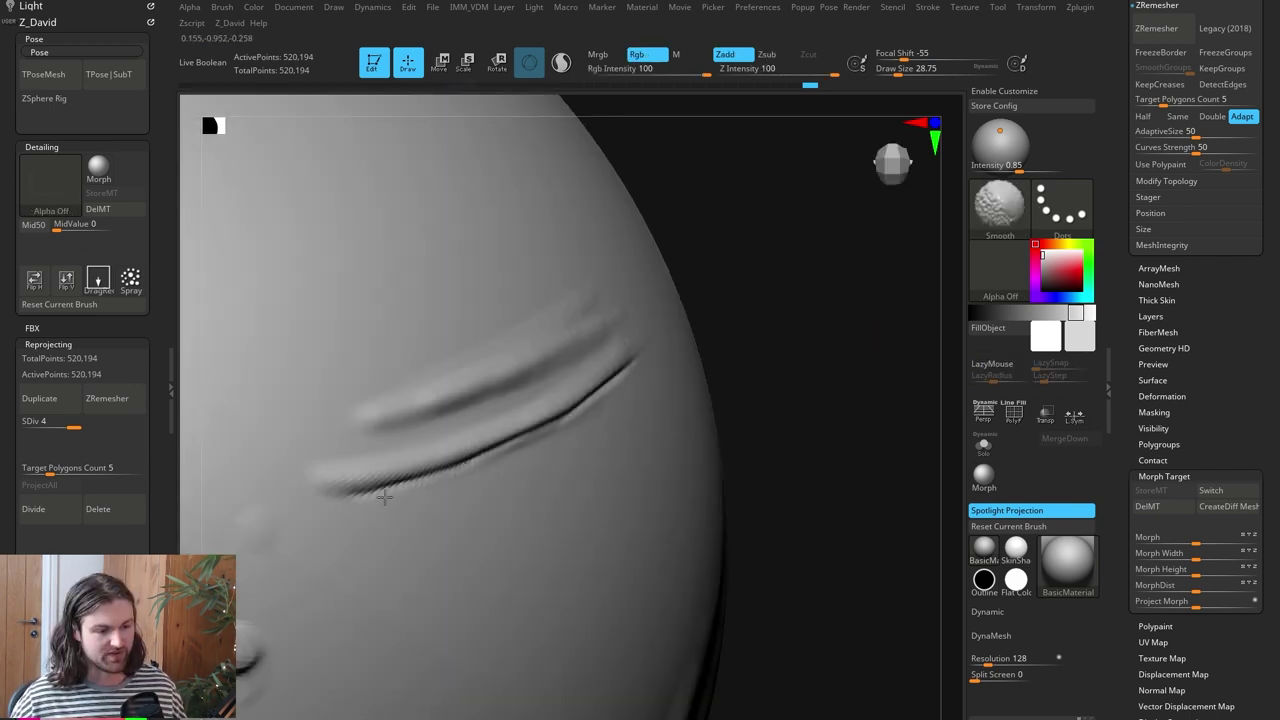
key(shift)
Mask a strip directly beneath the lower ridge's crease at a draw size of about 83
mouse_move(600, 416)
ctrl+right_down()
mouse_move(783, 380)
mouse_move(517, 474)
ctrl+right_up()
alt+drag(812, 387, 830, 383)
mouse_move(390, 519)
ctrl+mouse_down()
mouse_move(470, 490)
mouse_move(700, 355)
ctrl+mouse_up()
mouse_move(808, 349)
mouse_down()
mouse_move(836, 305)
mouse_move(797, 409)
mouse_move(811, 389)
mouse_up()
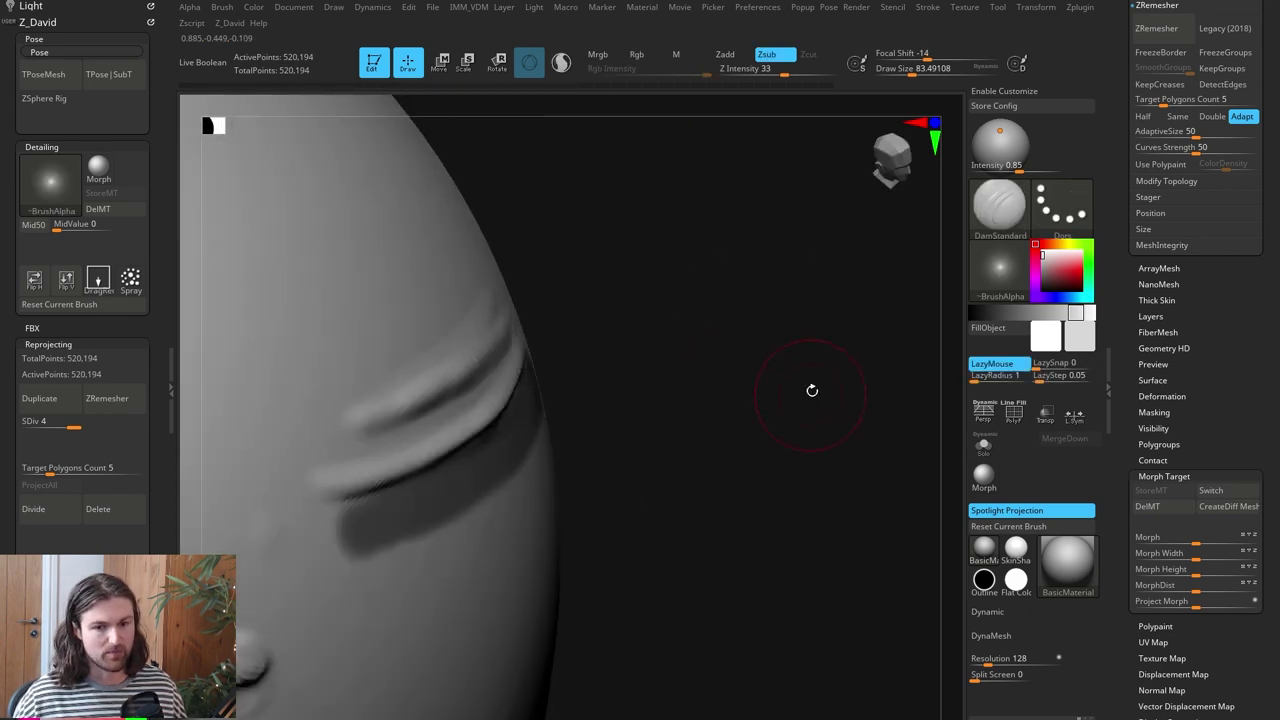
Pull the lower ridge's edge down over the masked strip with the Move brush at a draw size of about 83, and clear the mask
key(b)
key(m)
key(v)
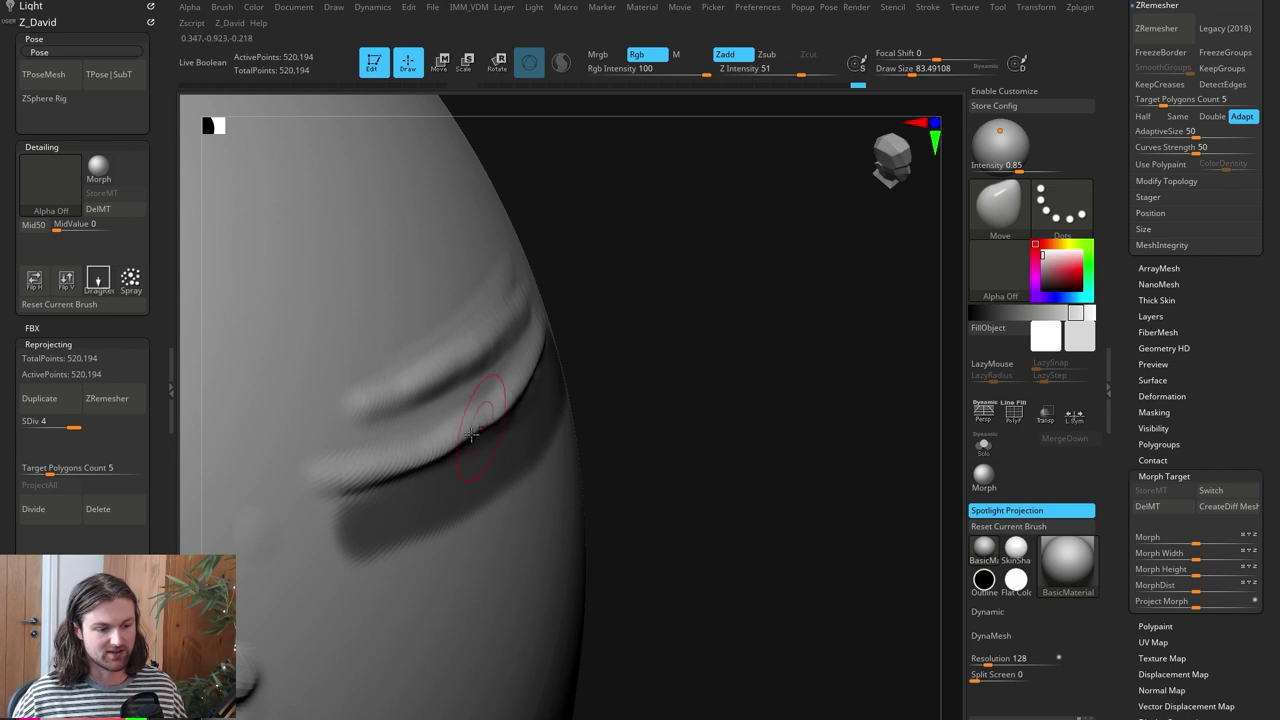
drag(659, 343, 572, 340)
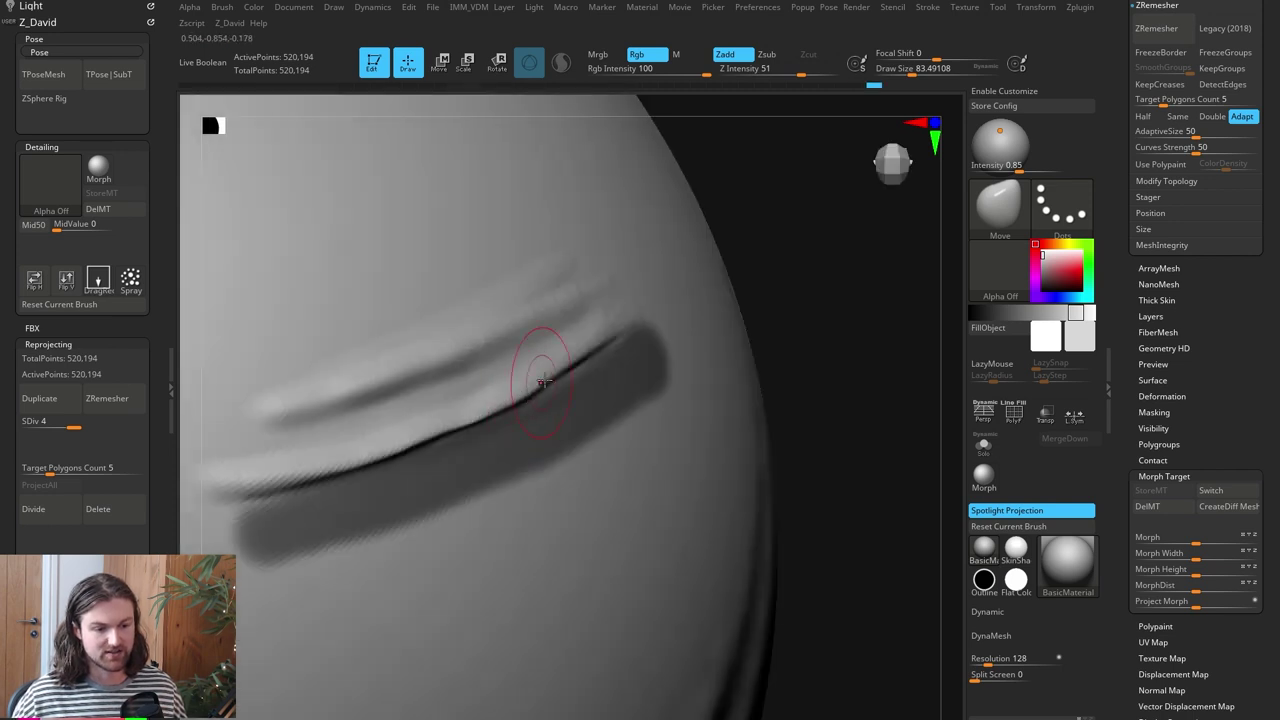
ctrl+right_drag(549, 382, 454, 414)
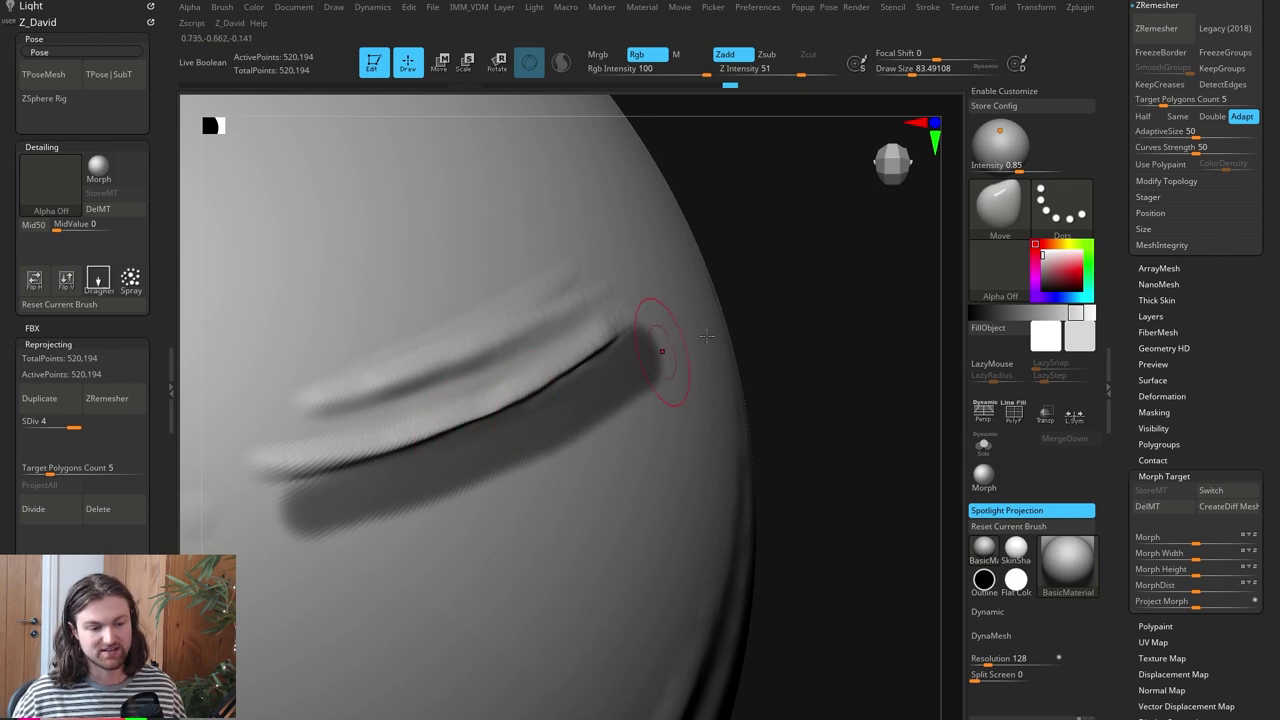
drag(831, 349, 498, 412)
Reduce the draw size to about 51 and smooth the lower fold's end and the valley between the two folds
key(bracketleft)
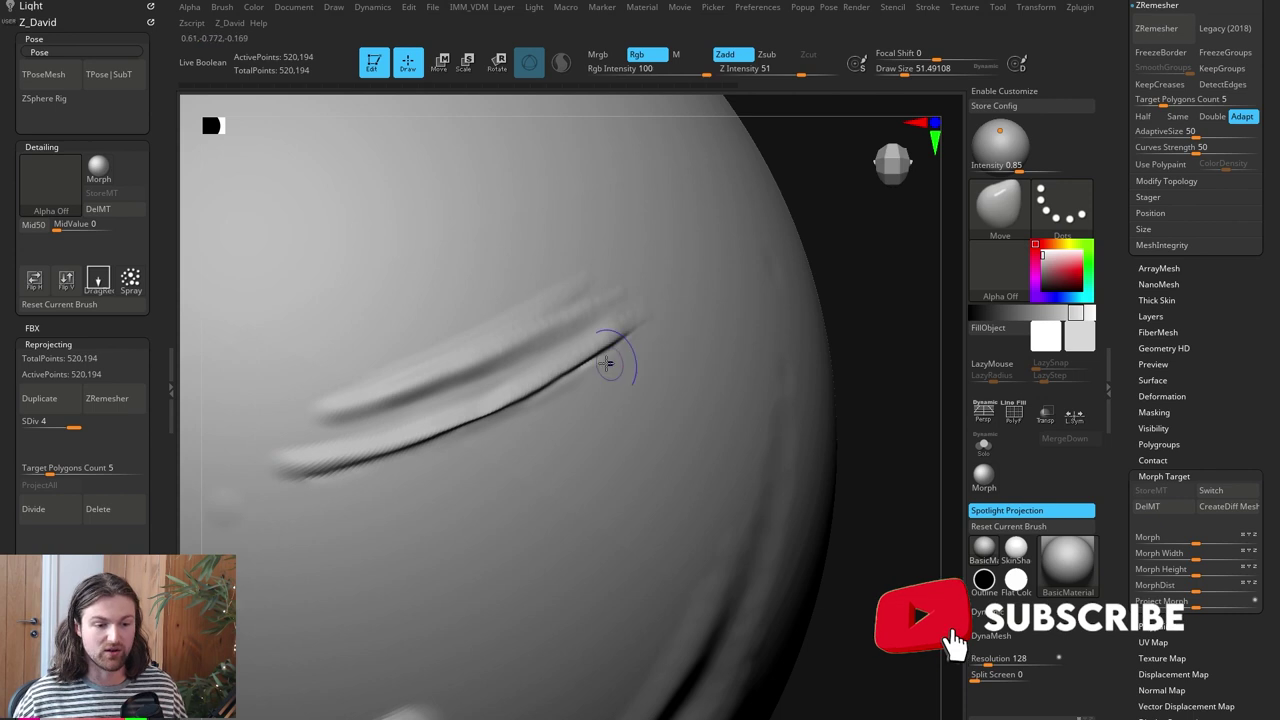
key(shift)
shift+drag(235, 474, 237, 474)
shift+drag(306, 449, 489, 368)
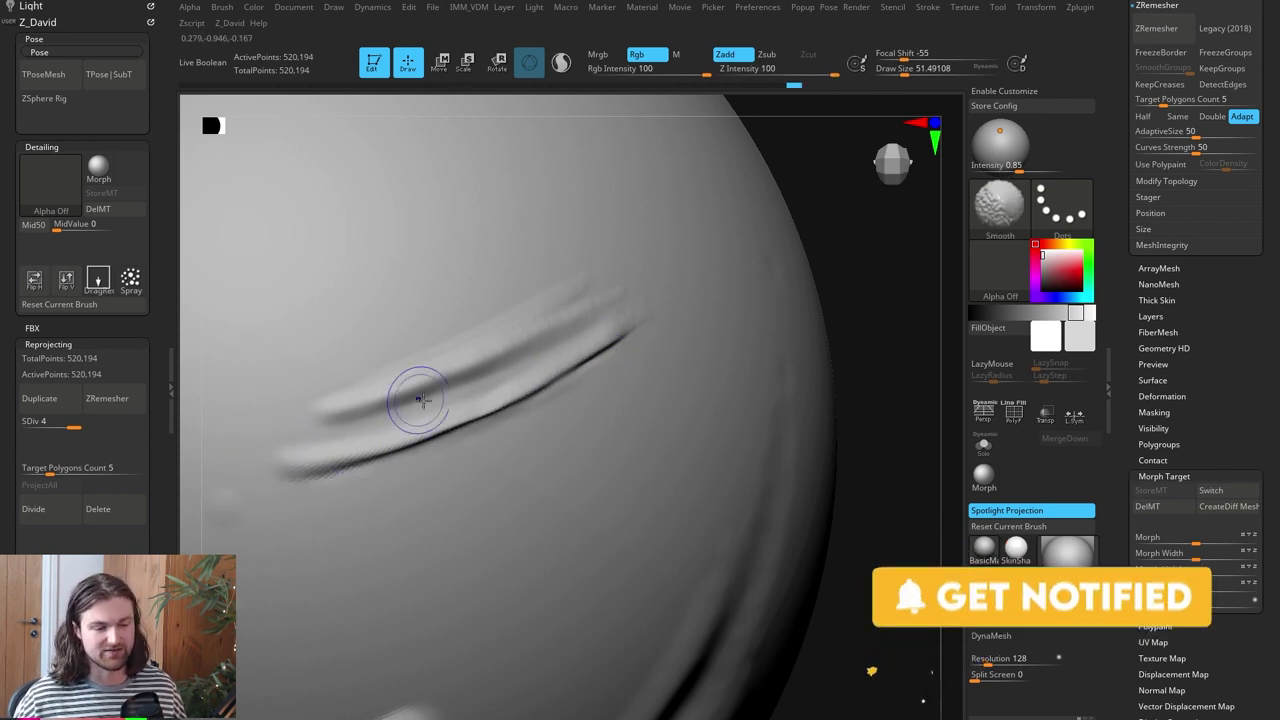
alt+drag(877, 350, 869, 383)
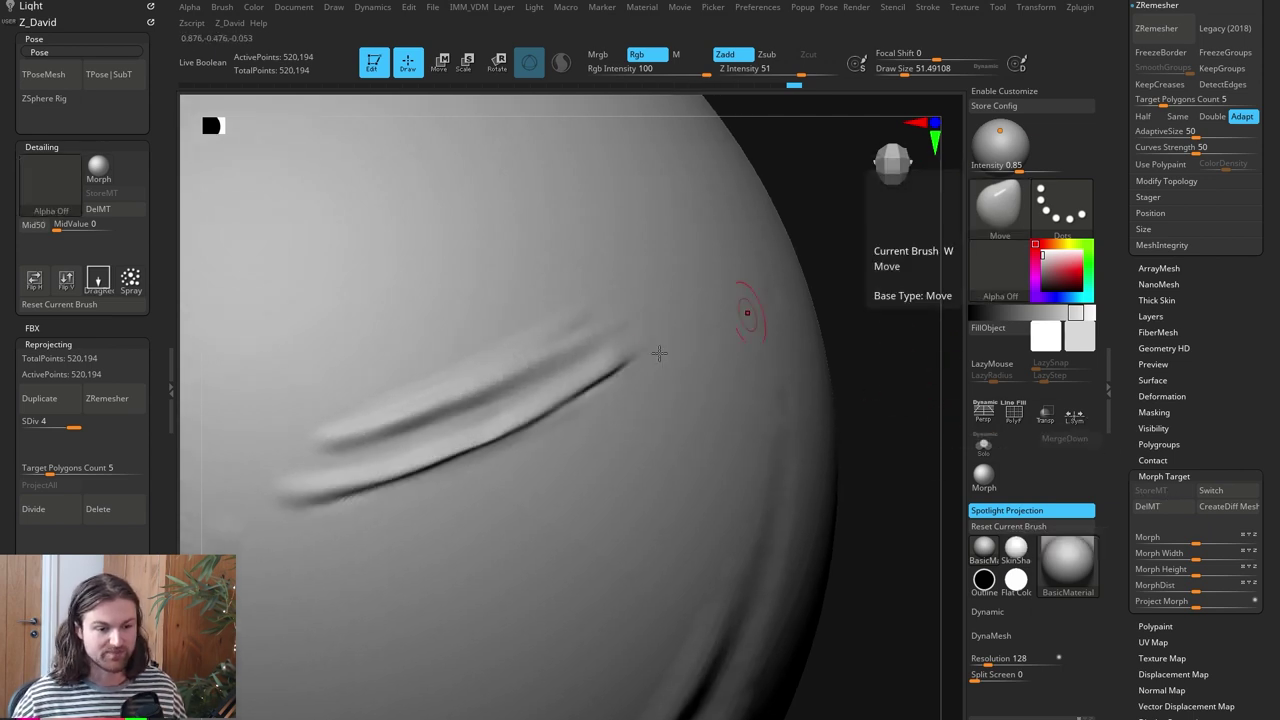
Erase most of the upper ridge back to the stored morph target with the Morph brush at a draw size of about 51
key(b)
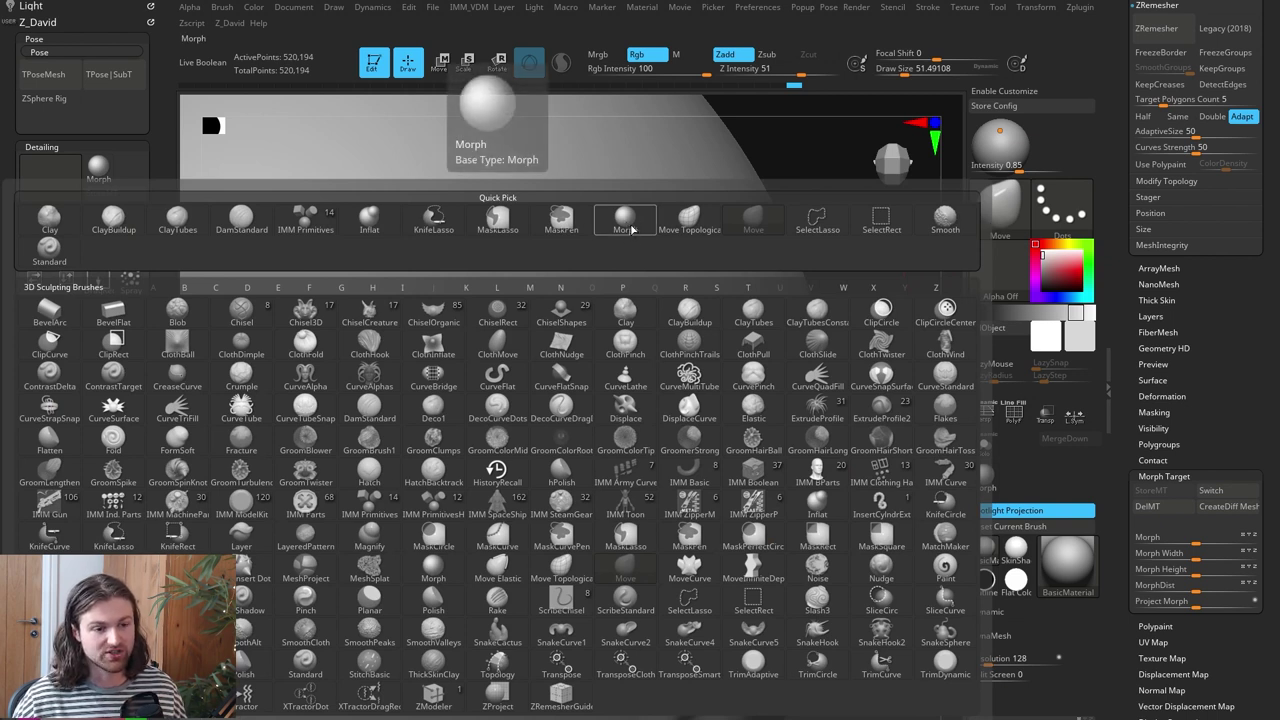
click(626, 222)
drag(348, 412, 495, 388)
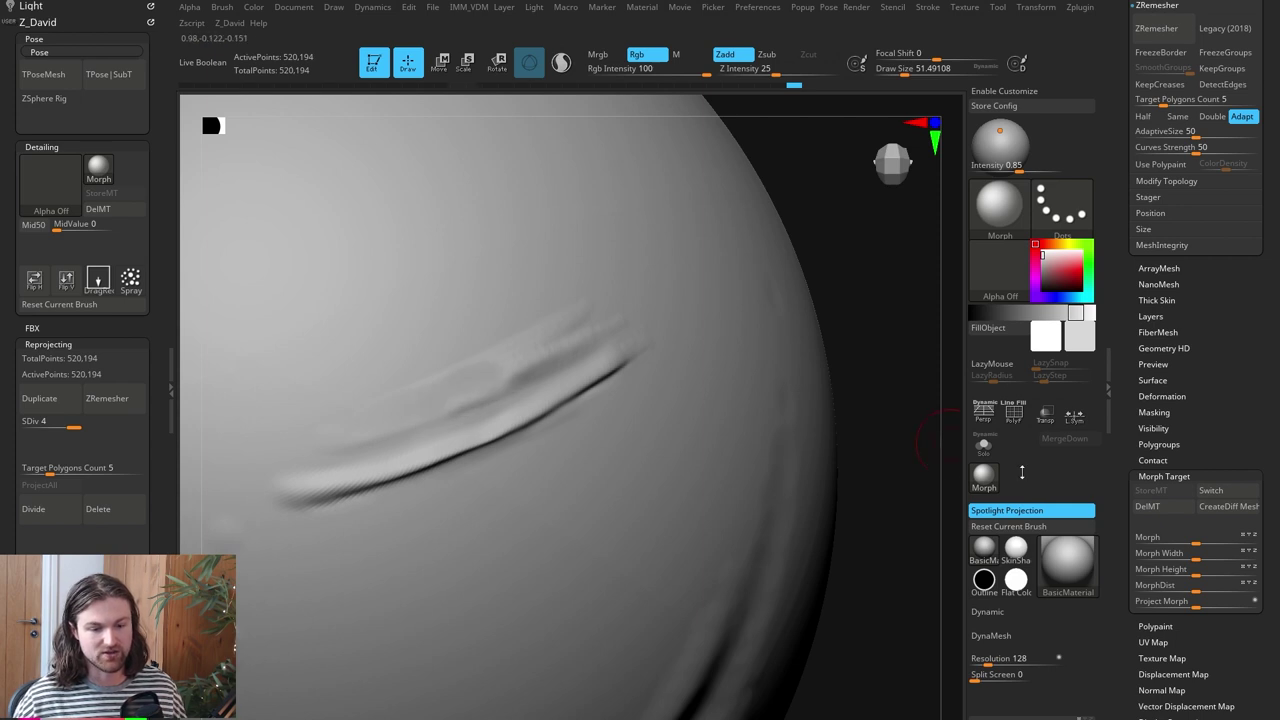
mouse_move(908, 472)
mouse_down()
mouse_move(903, 354)
mouse_move(923, 366)
mouse_move(925, 400)
mouse_up()
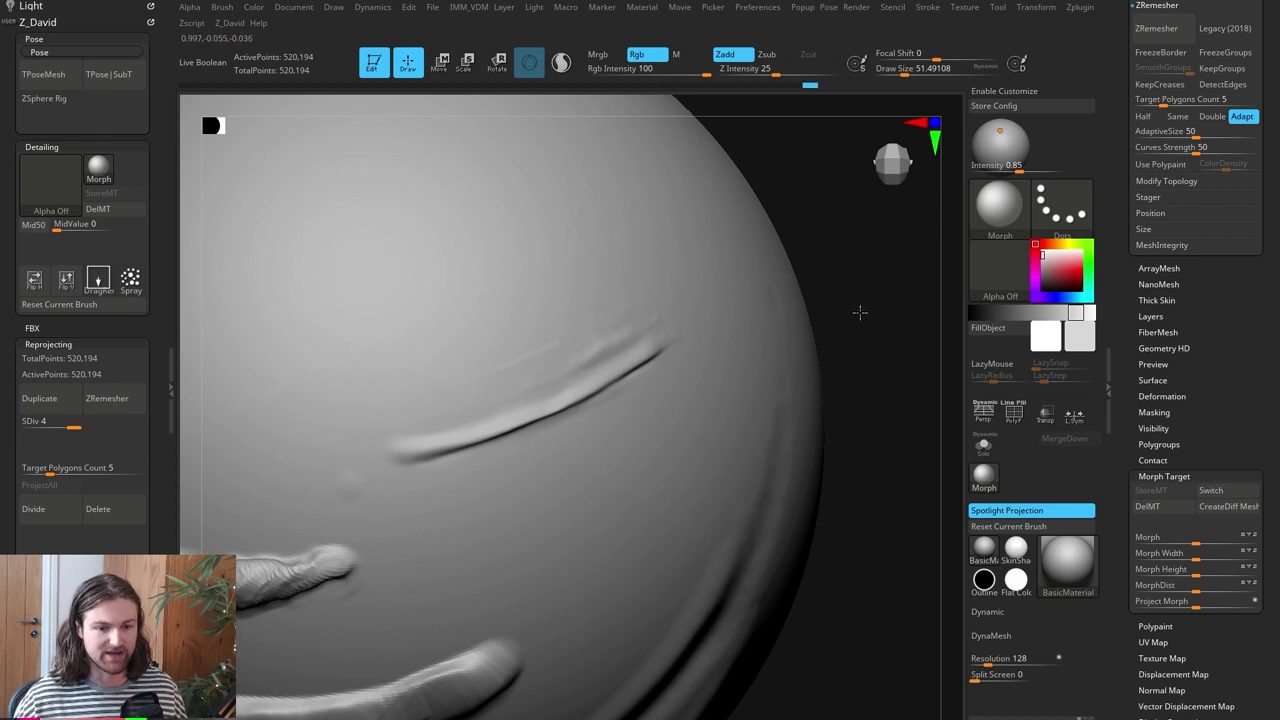
Raise the Morph brush's draw size to about 192 and fade the remaining ridge's end back into the surrounding sphere surface
alt+drag(860, 312, 856, 356)
key(space)
drag(361, 457, 386, 460)
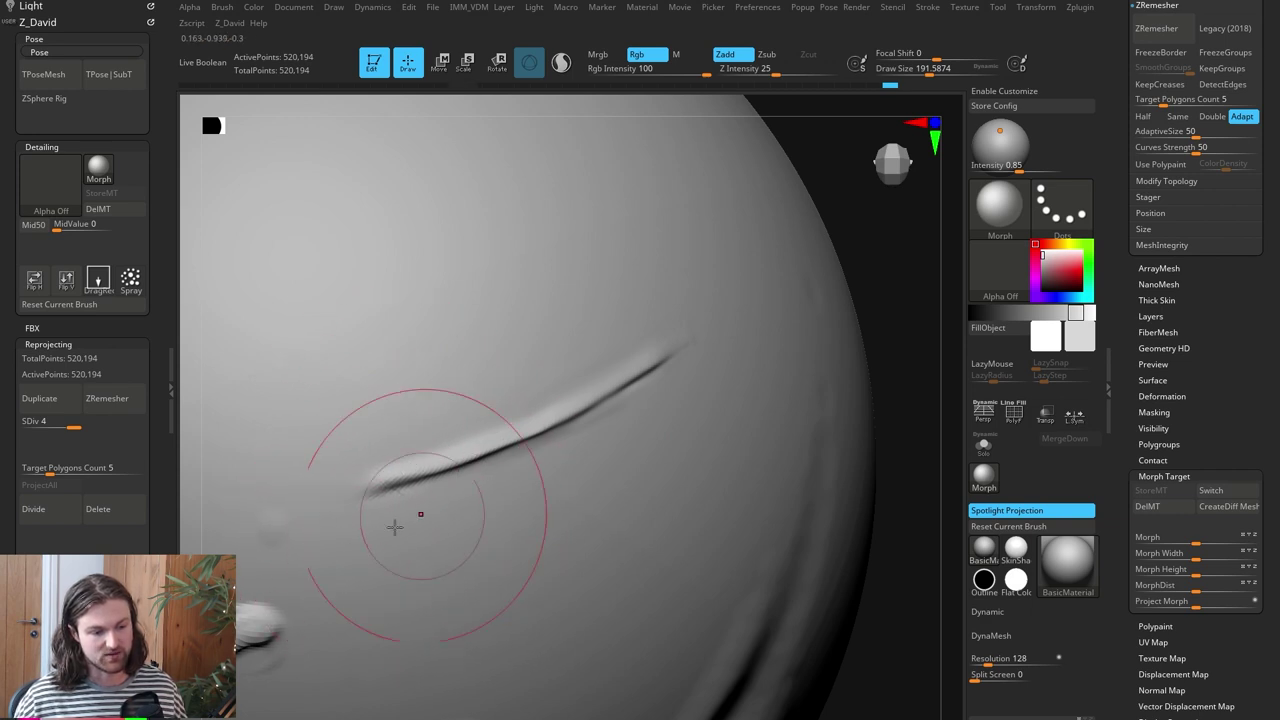
mouse_move(893, 342)
alt+mouse_down()
mouse_move(813, 355)
mouse_move(862, 350)
alt+mouse_up()
alt+drag(891, 428, 766, 457)
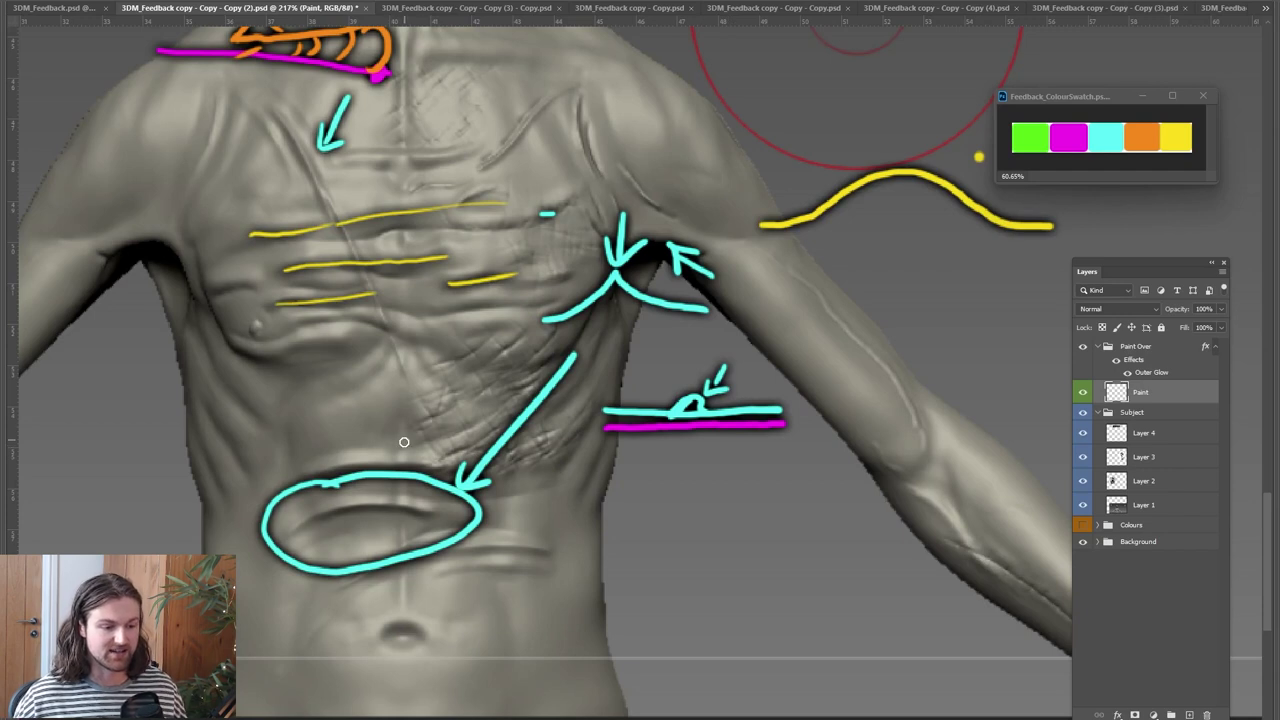
Switch to the boxer paint-over in Photoshop and add cyan arrows pointing at the circled belly fold and the shoulder crease
mouse_move(432, 404)
mouse_down()
mouse_move(386, 490)
mouse_move(408, 478)
mouse_up()
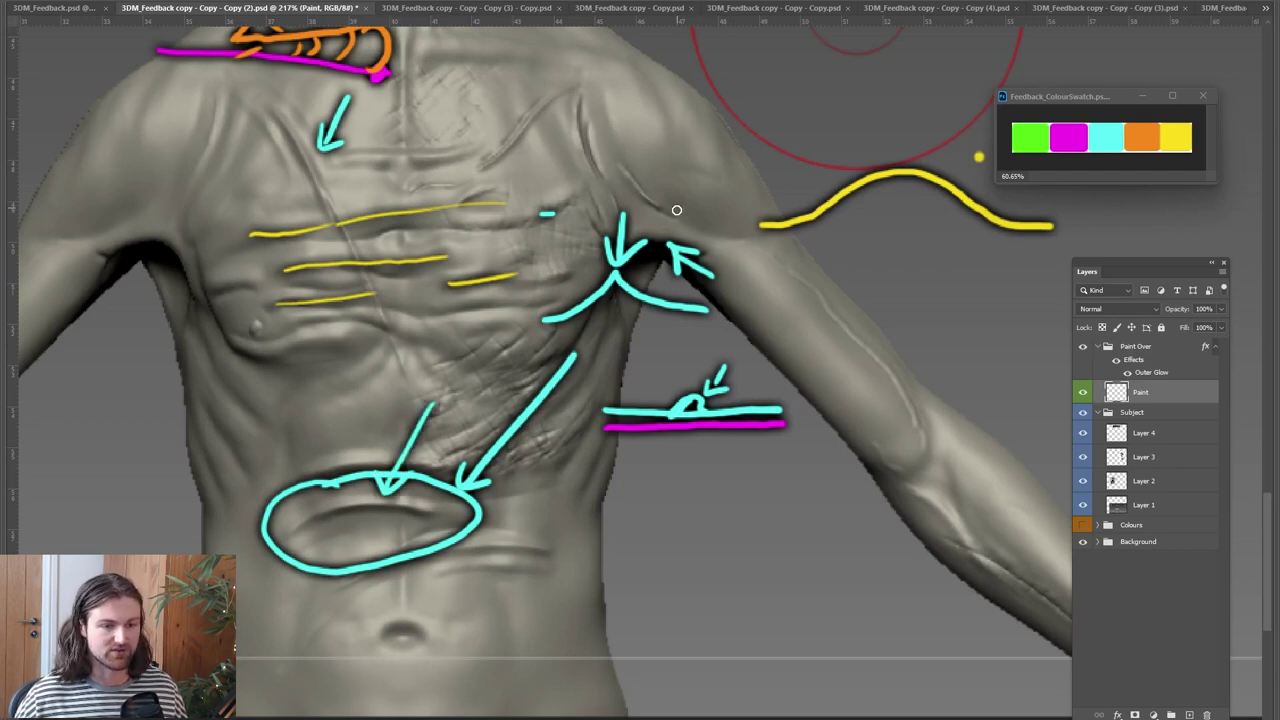
drag(664, 119, 714, 186)
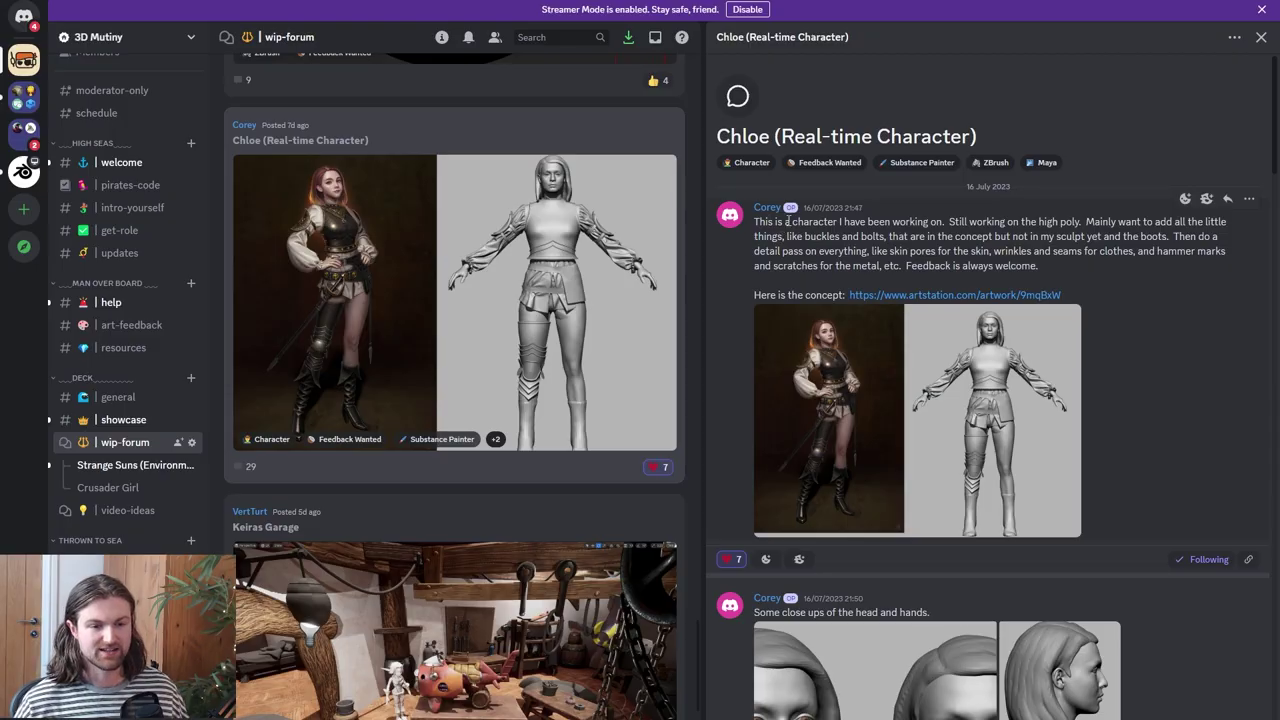
Switch to Discord and review the "Chloe (Real-time Character)" thread, enlarging the concept comparison image and reading the replies about scans and boots
scroll(871, 346, down, 3)
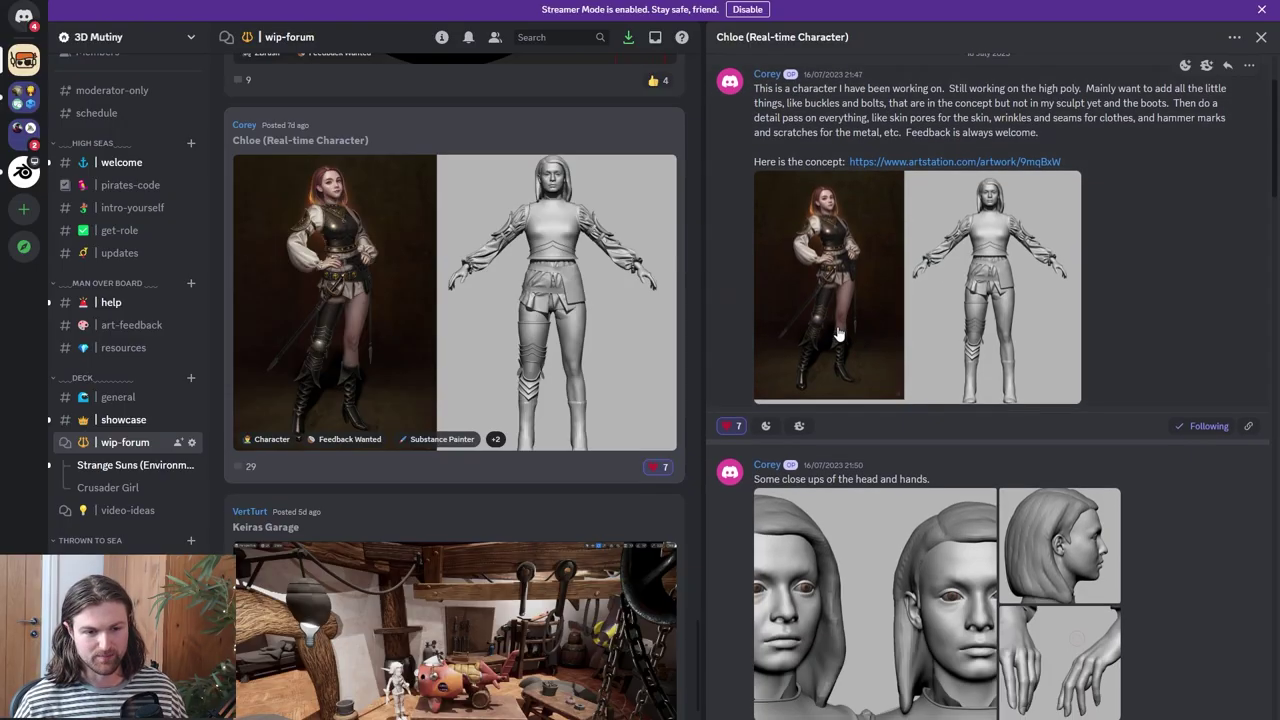
click(837, 323)
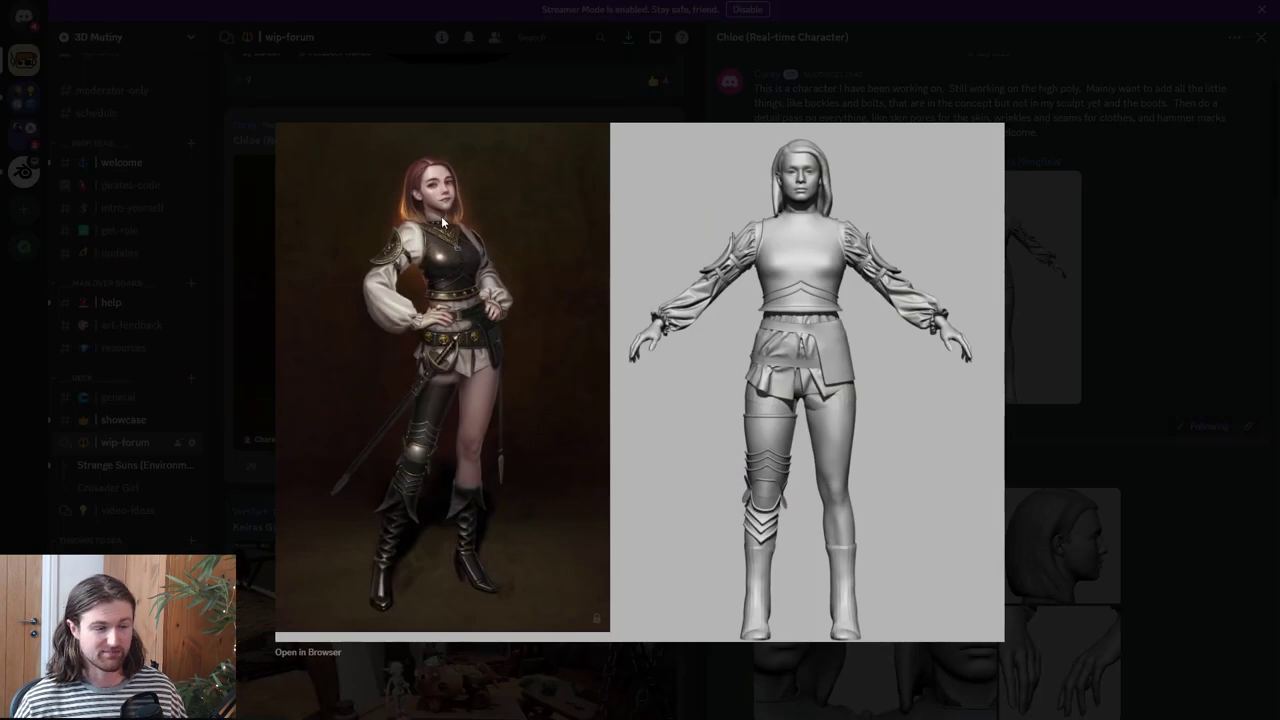
key(Escape)
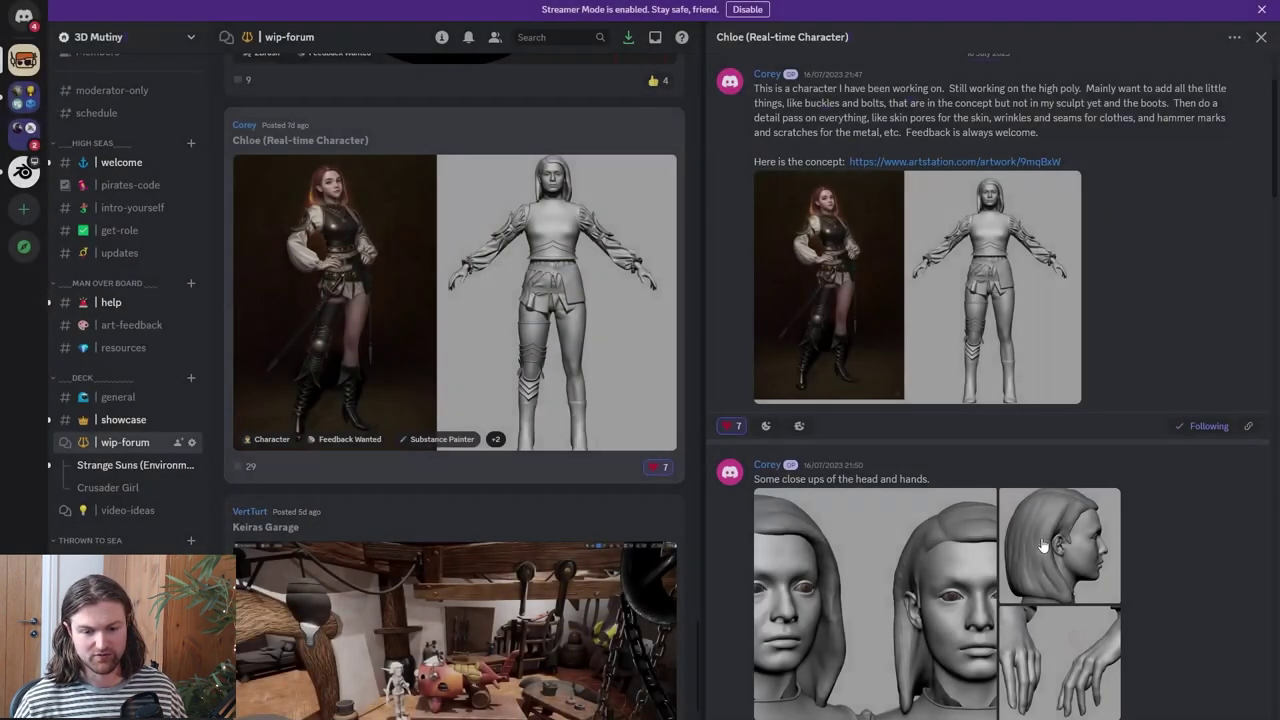
scroll(900, 420, down, 3)
scroll(918, 464, down, 1)
scroll(918, 464, down, 10)
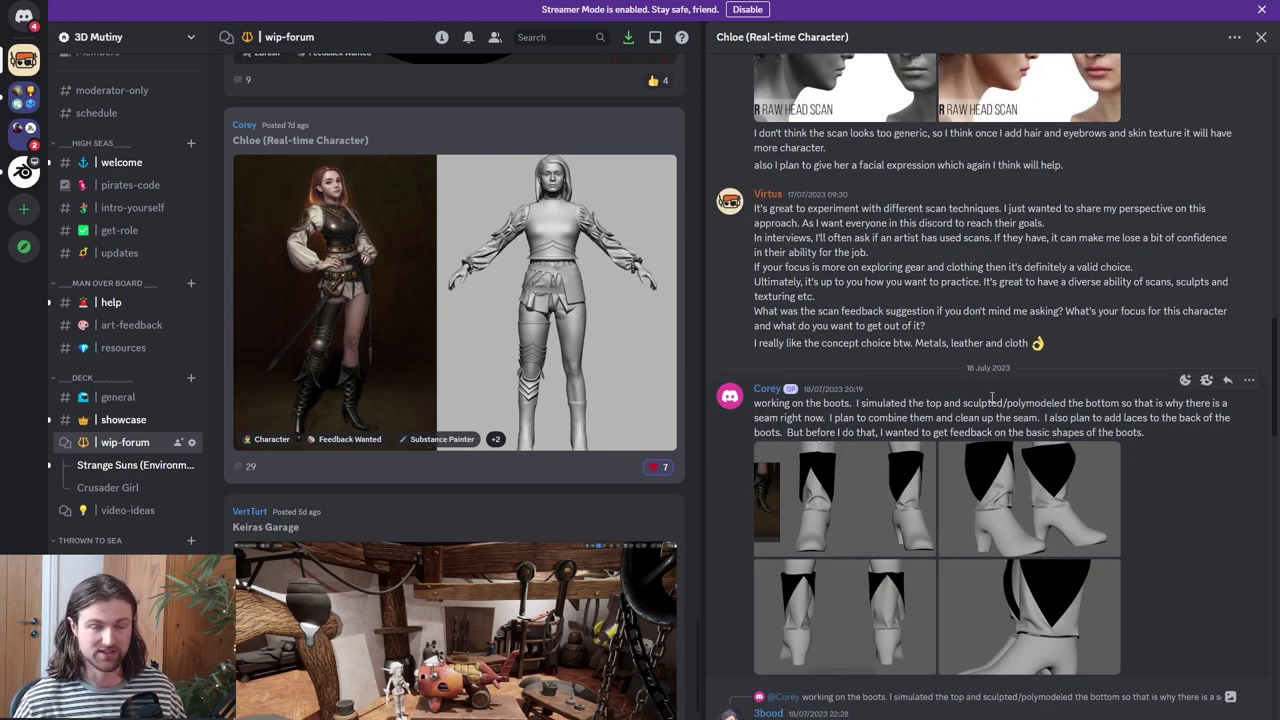
scroll(857, 476, down, 1)
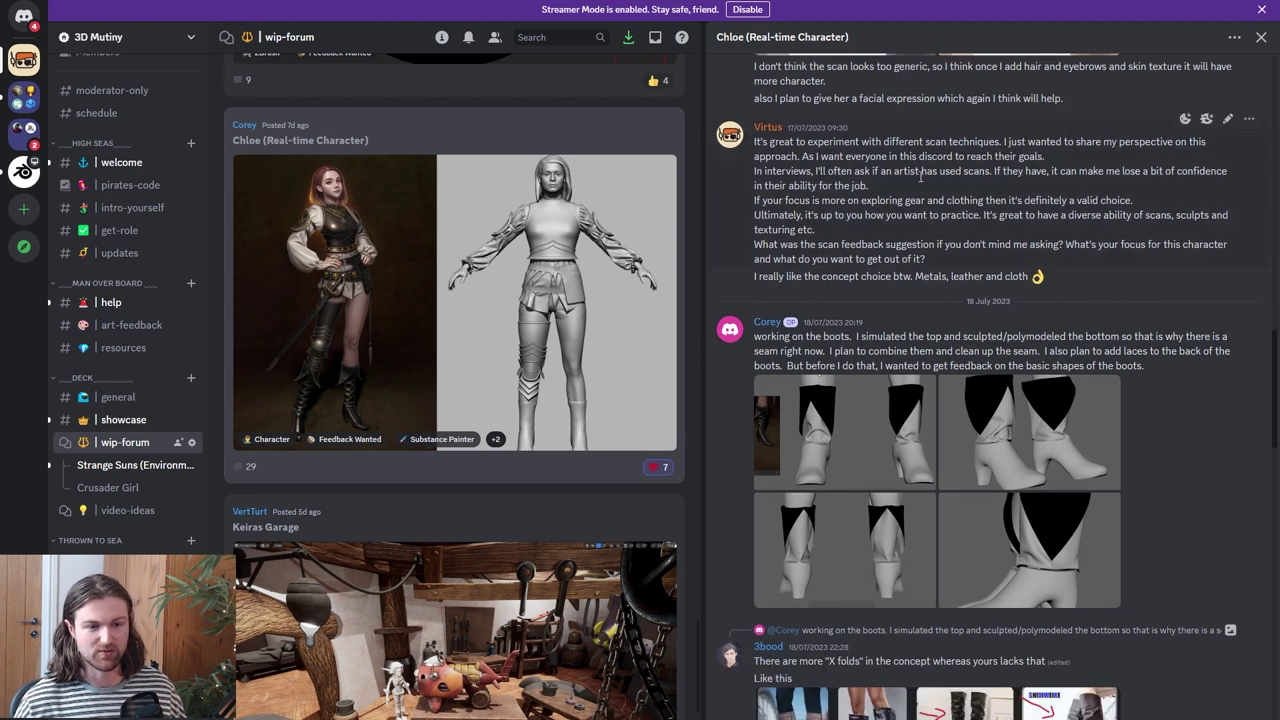
scroll(845, 645, down, 3)
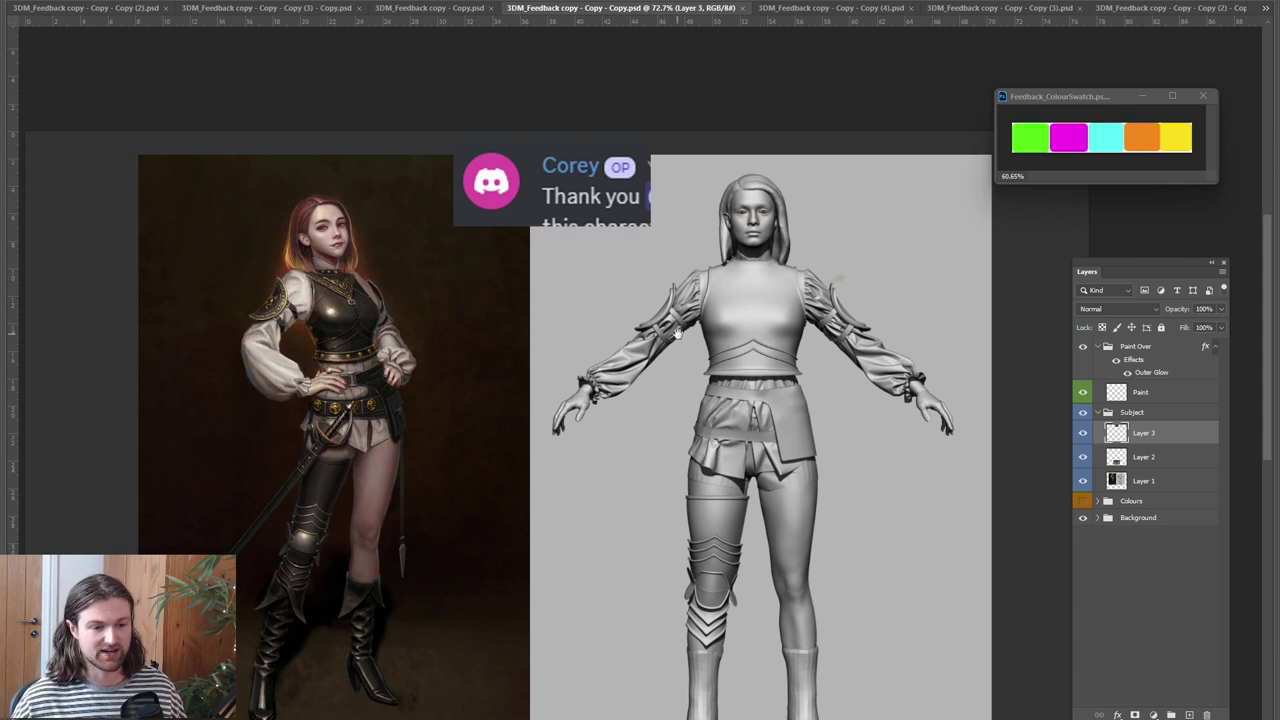
Switch to the Chloe document in Photoshop and draw a green arrow on the Paint layer pointing at the concept's neck and shoulder
drag(530, 248, 405, 290)
mouse_move(502, 241)
mouse_down()
mouse_move(365, 270)
mouse_move(411, 271)
mouse_up()
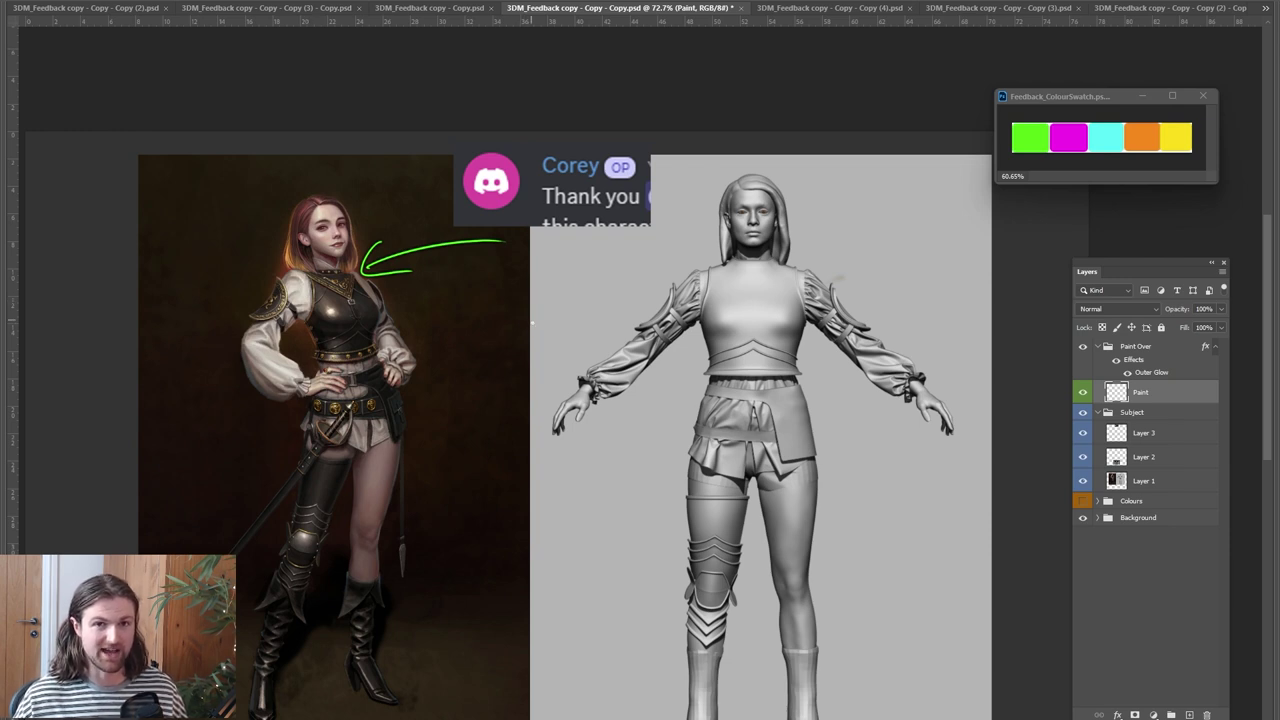
drag(314, 275, 318, 357)
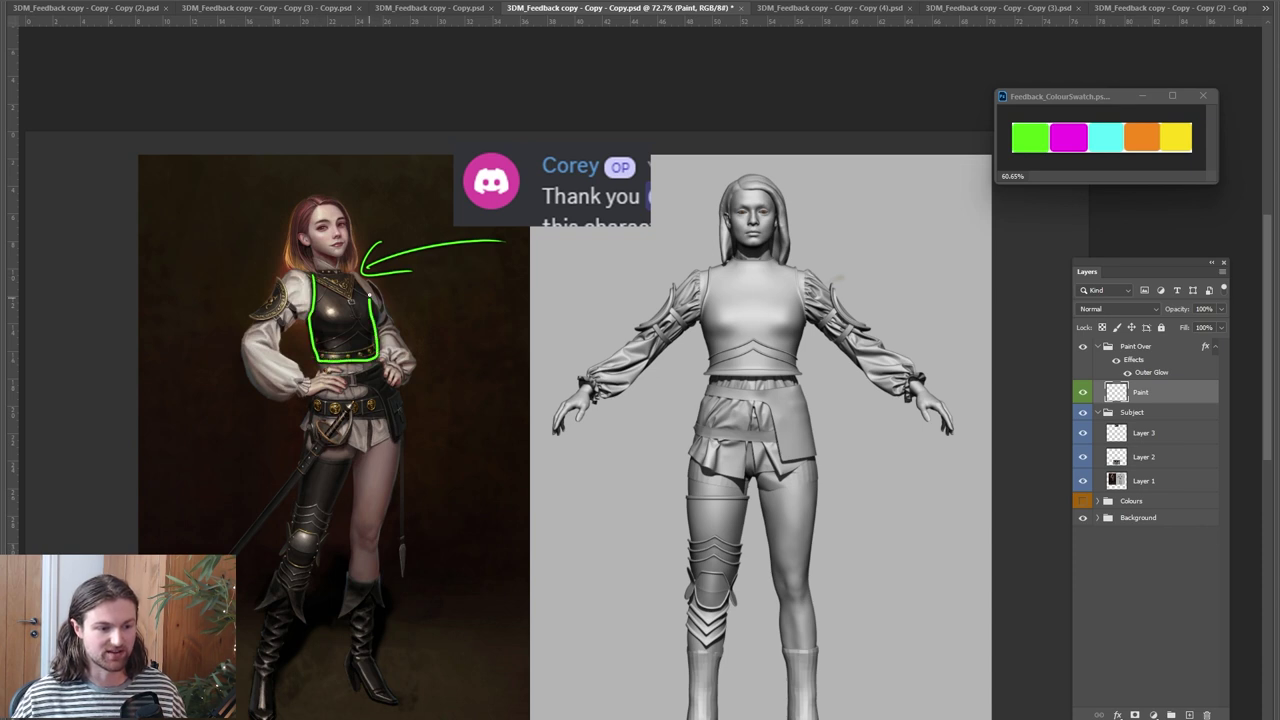
drag(340, 273, 311, 276)
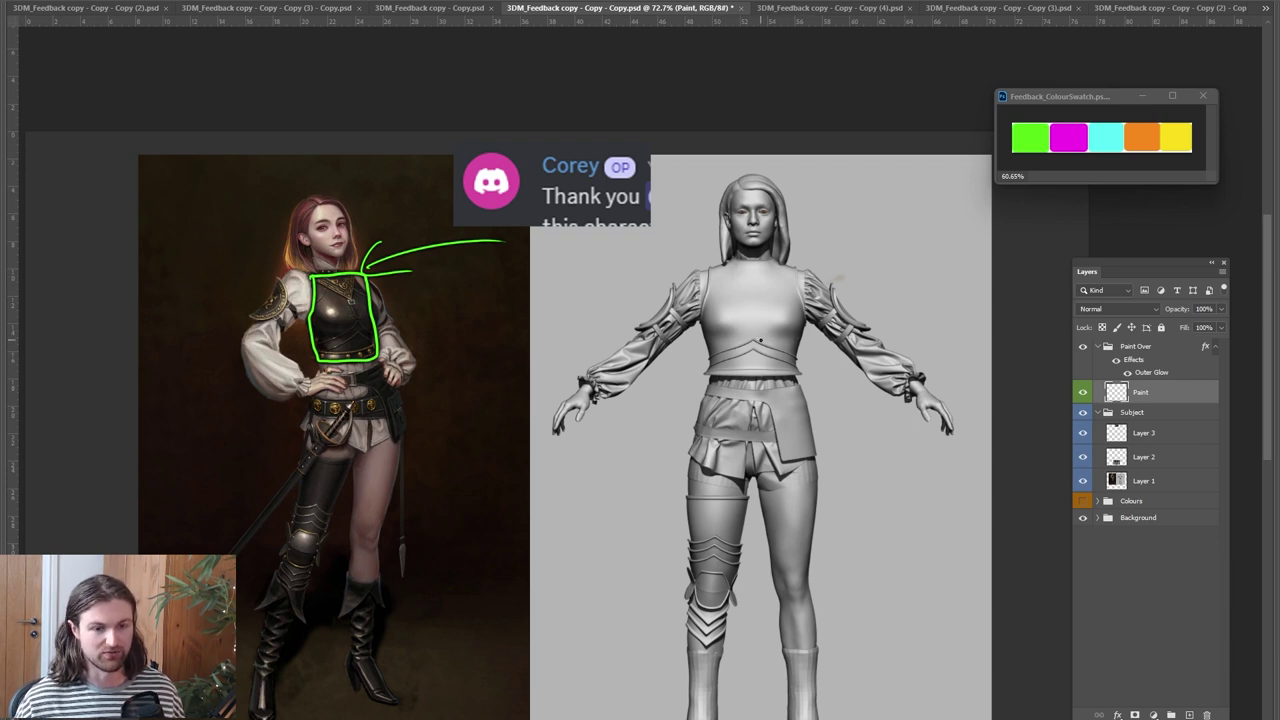
drag(710, 268, 712, 376)
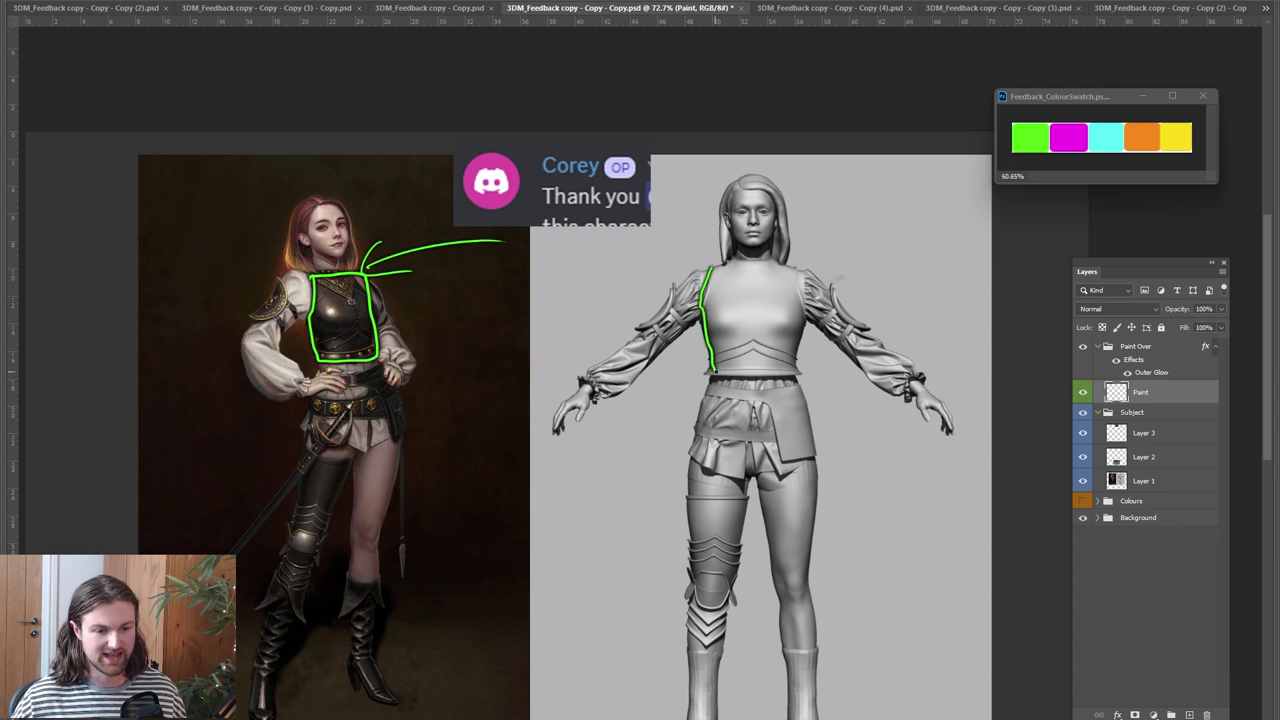
key(ctrl+z)
key(ctrl+z)
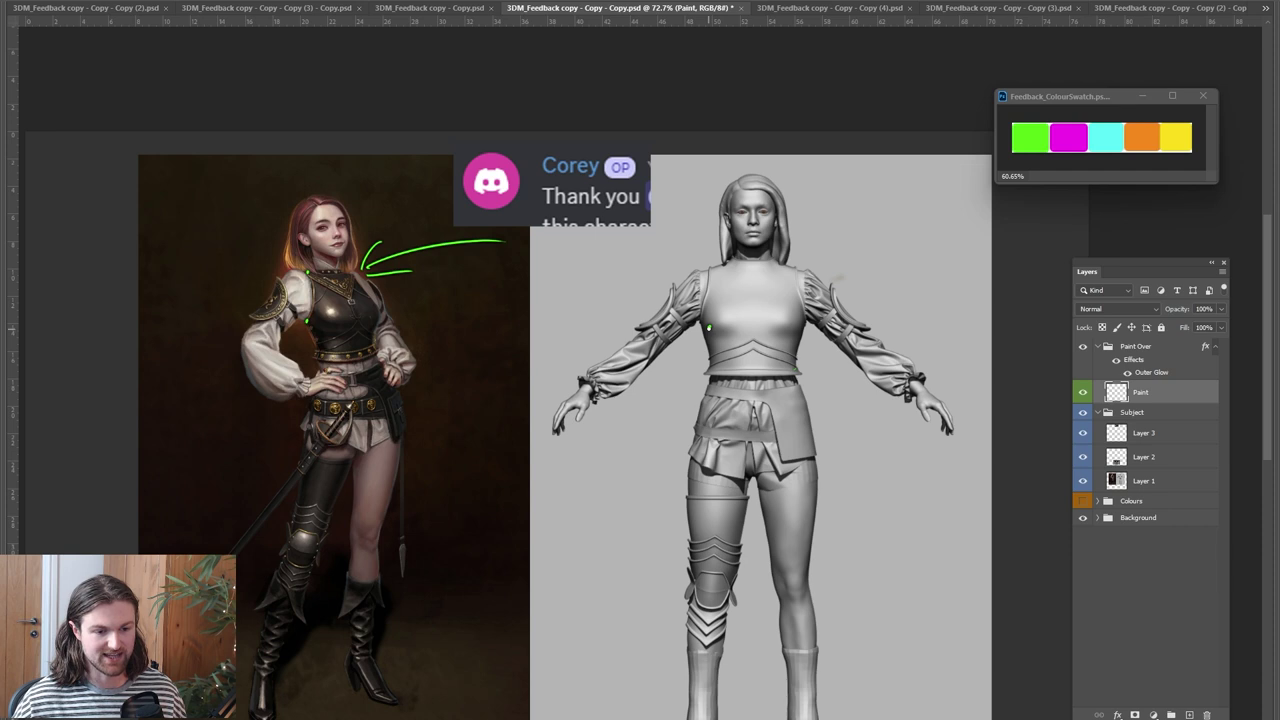
Trace the armhole curve in green on both sculpt and concept, and outline the concept's waist and flared skirt
drag(707, 326, 714, 264)
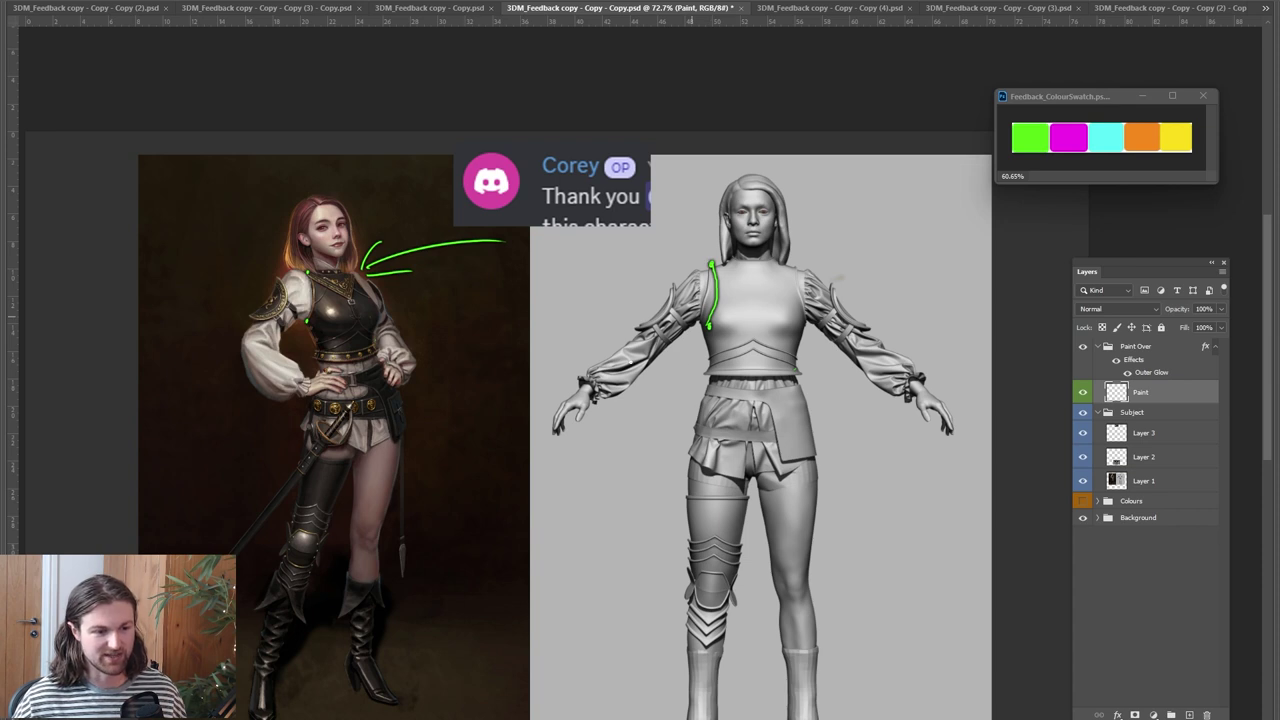
drag(312, 275, 309, 319)
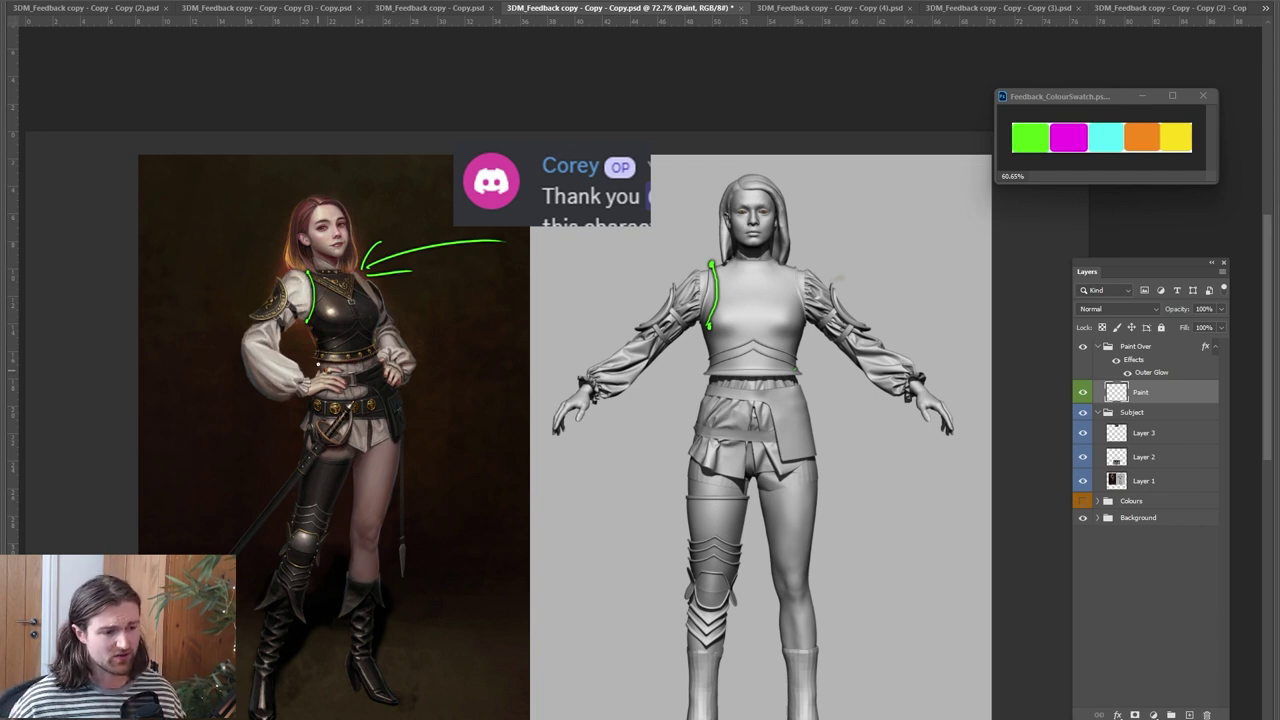
drag(316, 356, 380, 346)
mouse_move(306, 321)
mouse_down()
mouse_move(317, 363)
mouse_move(302, 437)
mouse_up()
mouse_move(375, 346)
mouse_down()
mouse_move(410, 424)
mouse_move(308, 442)
mouse_up()
drag(377, 346, 372, 317)
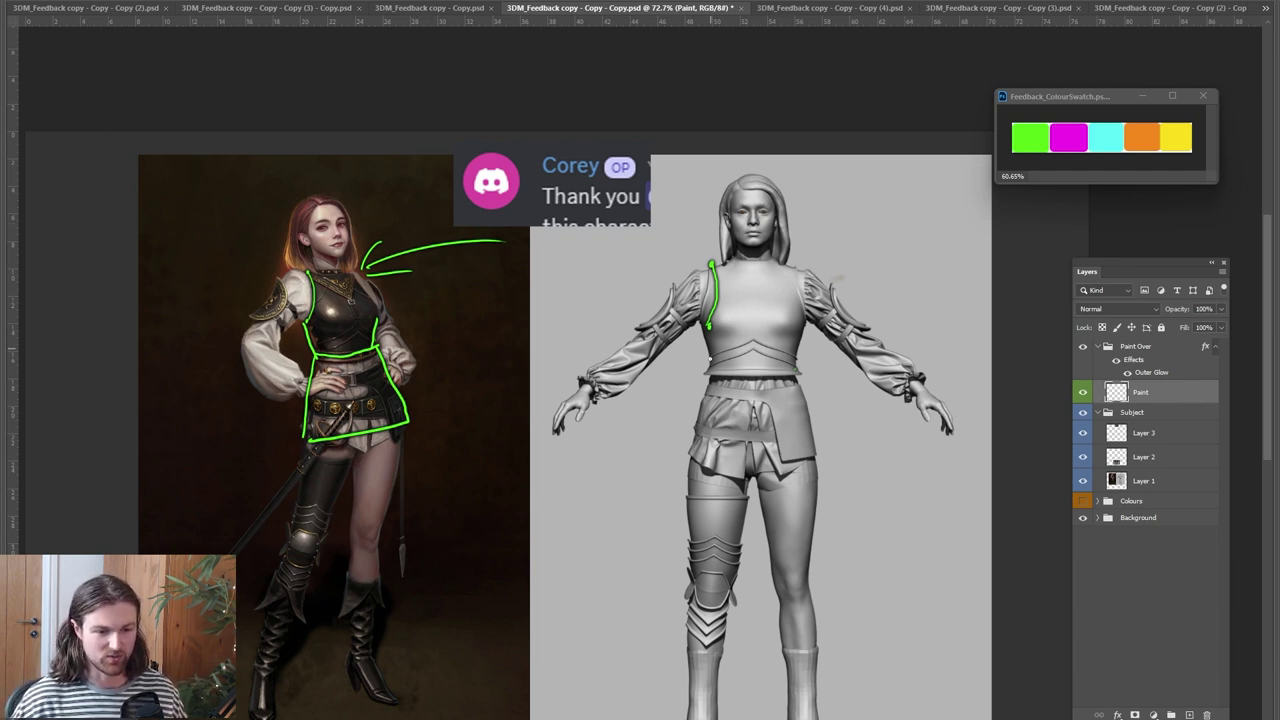
Mark the sculpt's waistline and tapering torso-to-hip side in green, with an arrow pointing at the waist
drag(705, 375, 728, 372)
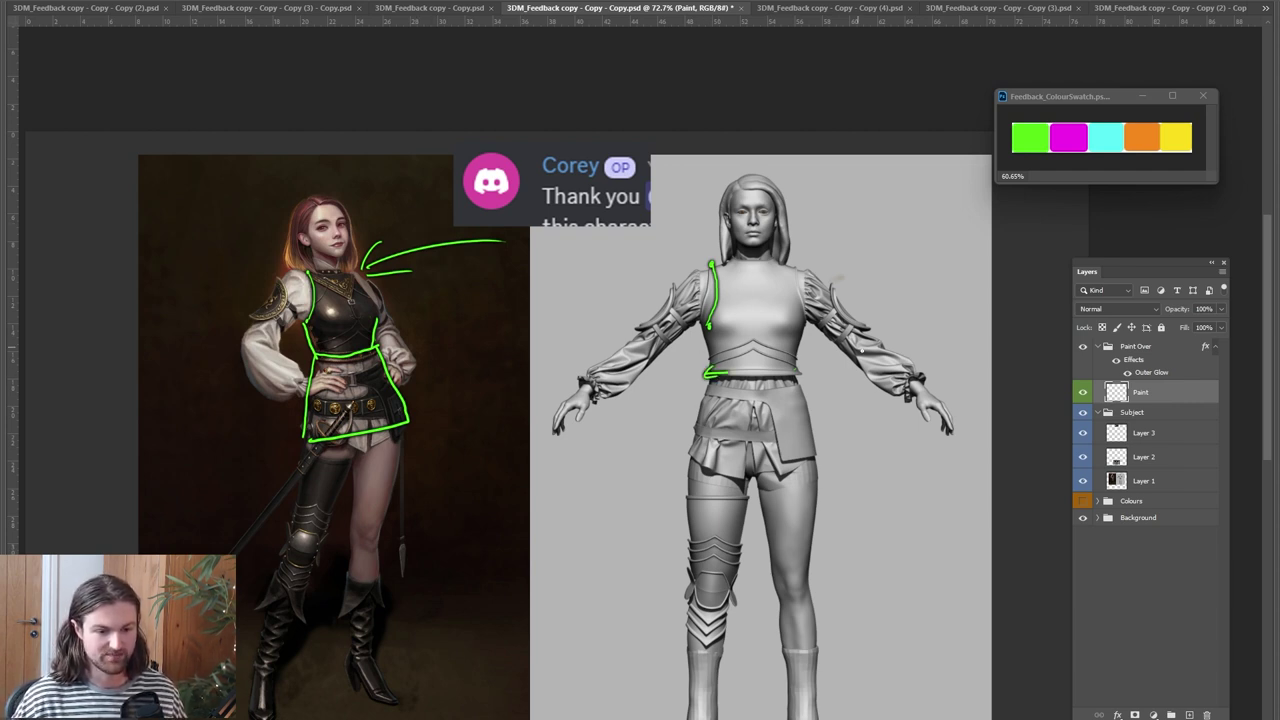
mouse_move(802, 314)
mouse_down()
mouse_move(787, 372)
mouse_move(810, 428)
mouse_up()
drag(838, 363, 789, 366)
drag(789, 367, 812, 374)
drag(711, 362, 790, 368)
Draw a magenta arrow at the sculpt's hair and outline the concept's hair around the face in magenta
mouse_move(776, 261)
mouse_down()
mouse_move(824, 228)
mouse_move(786, 261)
mouse_up()
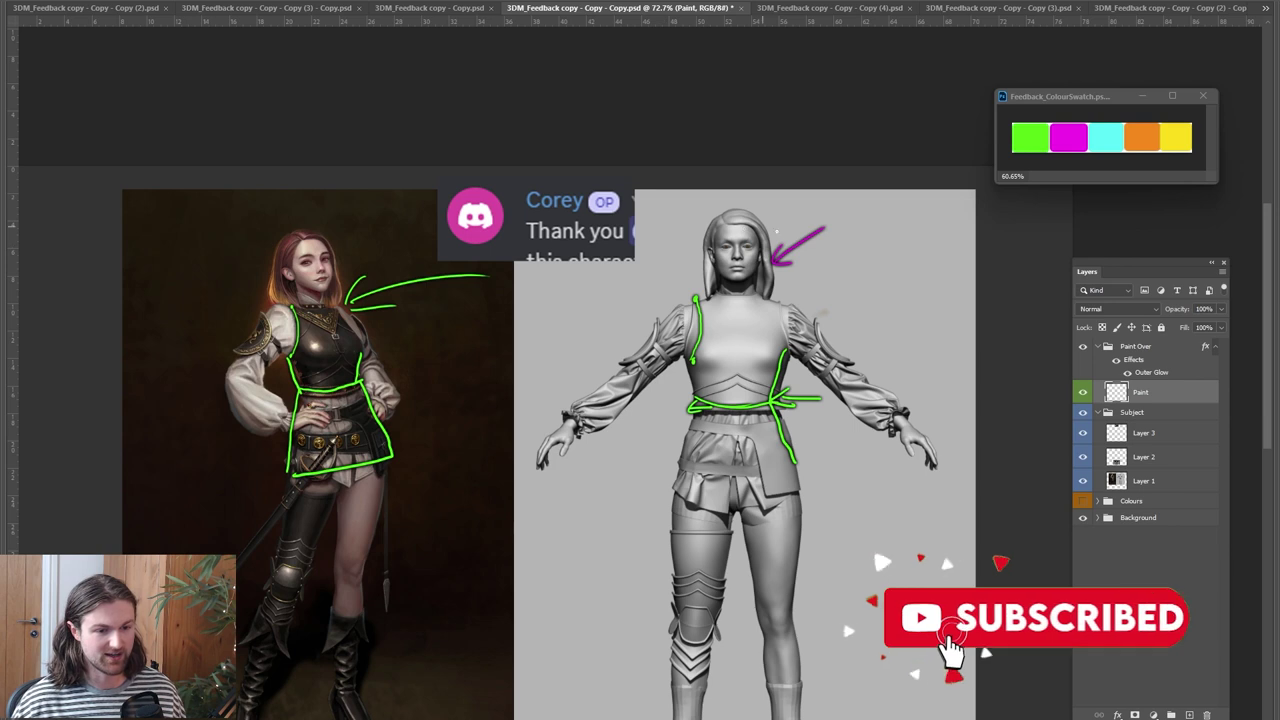
drag(274, 264, 288, 306)
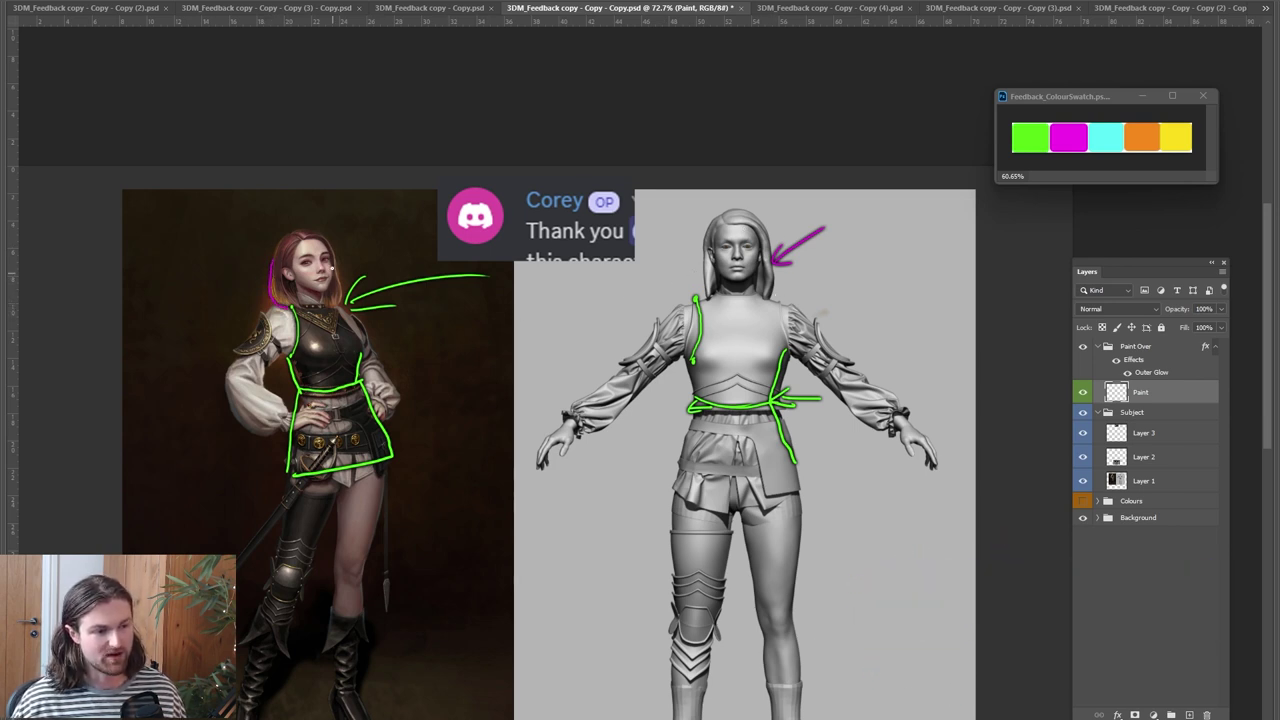
alt+scroll(295, 245, up, 3)
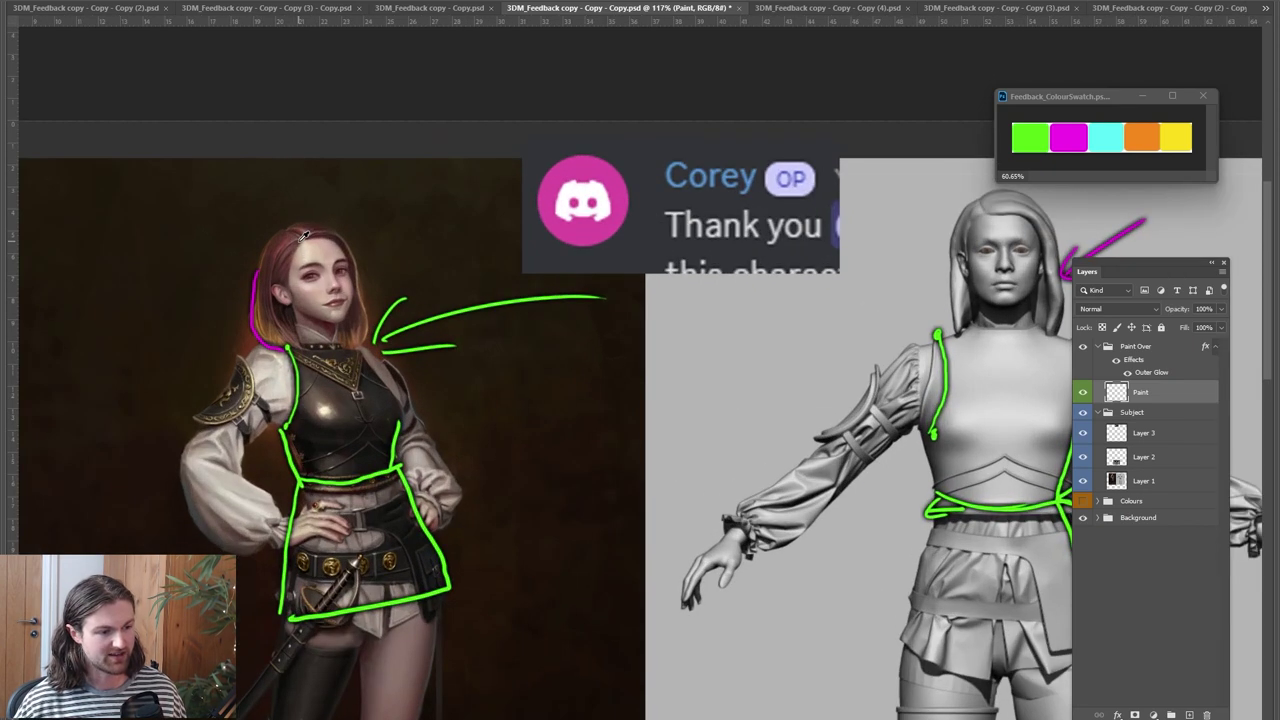
mouse_move(298, 240)
mouse_down()
mouse_move(271, 258)
mouse_move(266, 308)
mouse_move(293, 375)
mouse_up()
drag(312, 236, 385, 381)
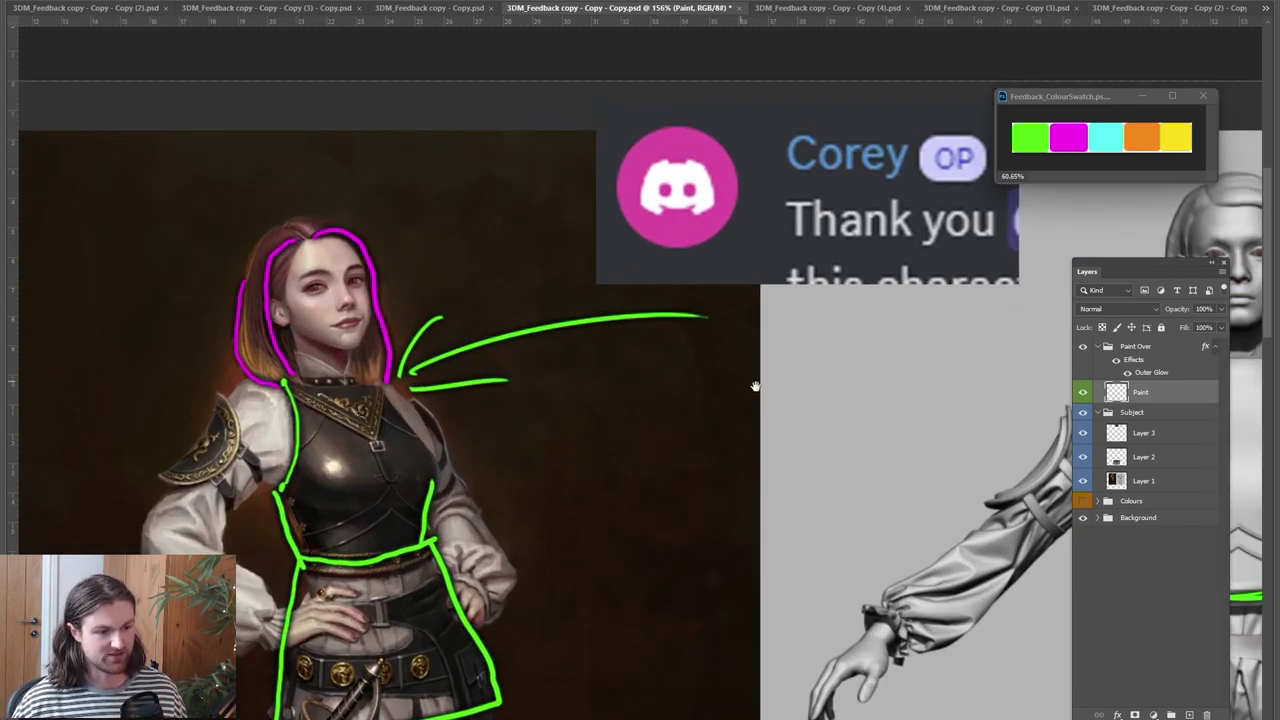
Outline the sculpt's hair in magenta along both sides of the face and around the exposed ear
drag(756, 386, 333, 429)
mouse_move(794, 245)
mouse_down()
mouse_move(849, 250)
mouse_move(870, 274)
mouse_move(875, 404)
mouse_up()
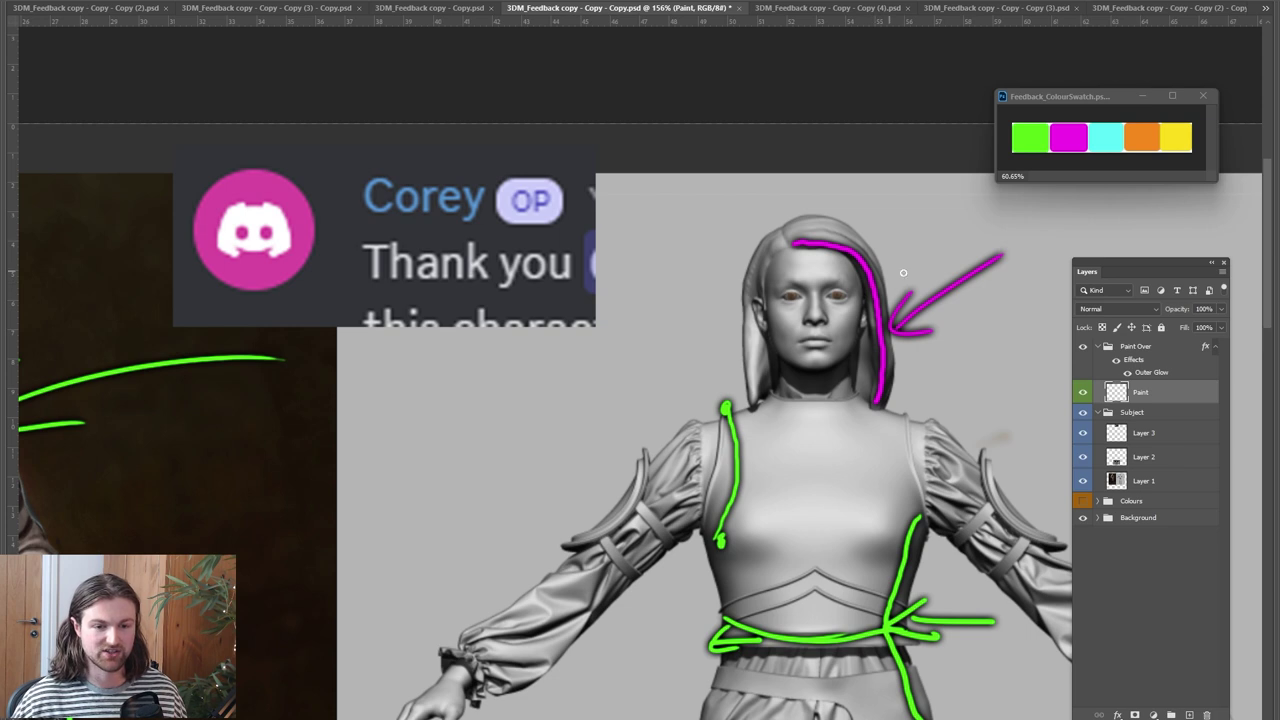
mouse_move(466, 341)
mouse_down()
mouse_move(554, 334)
mouse_move(700, 354)
mouse_move(503, 351)
mouse_up()
drag(897, 241, 886, 242)
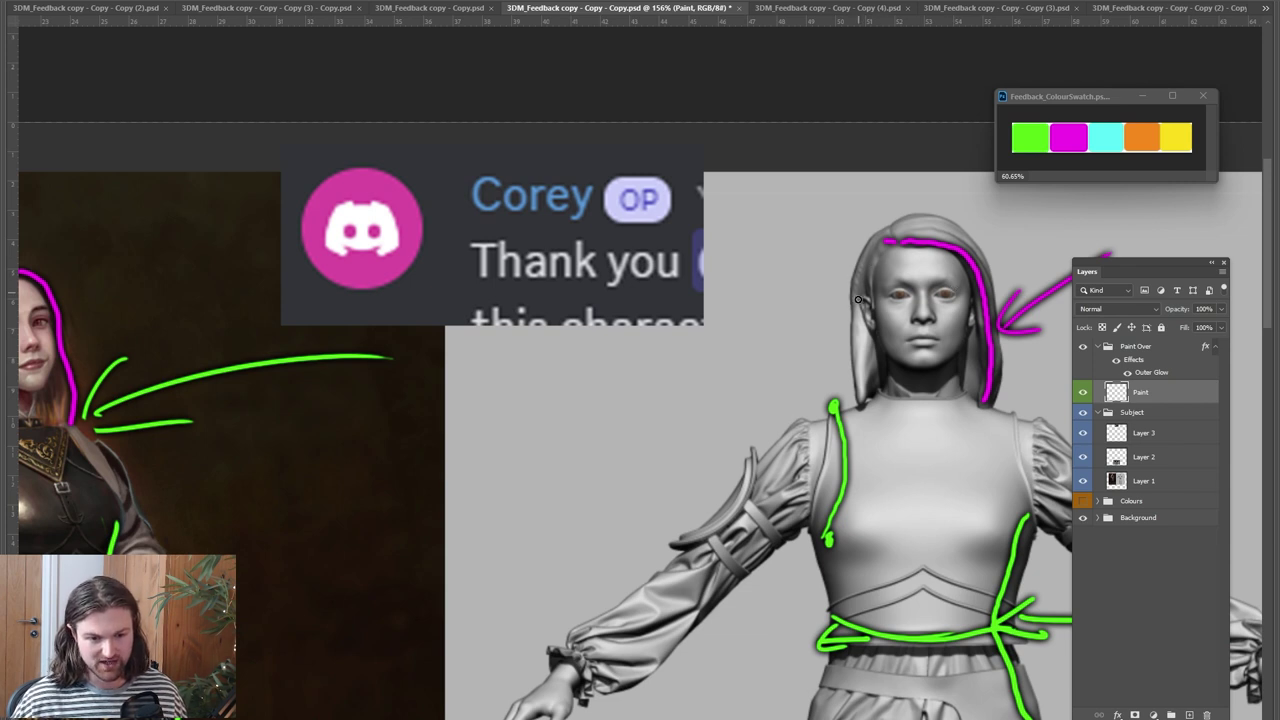
mouse_move(875, 248)
mouse_down()
mouse_move(860, 304)
mouse_move(878, 330)
mouse_up()
mouse_move(866, 248)
mouse_down()
mouse_move(851, 375)
mouse_move(876, 398)
mouse_up()
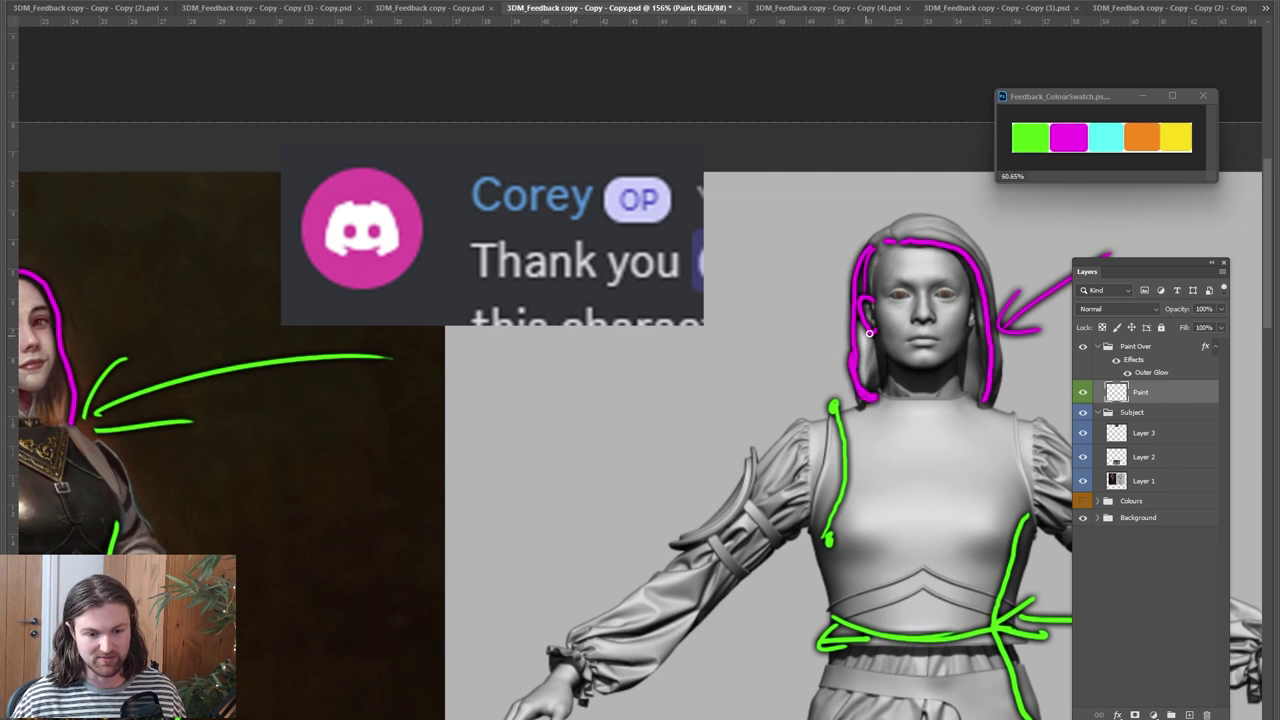
Outline the sculpt's skirt area in orange and draw an orange arrow from it to the concept's skirt
key(ctrl+0)
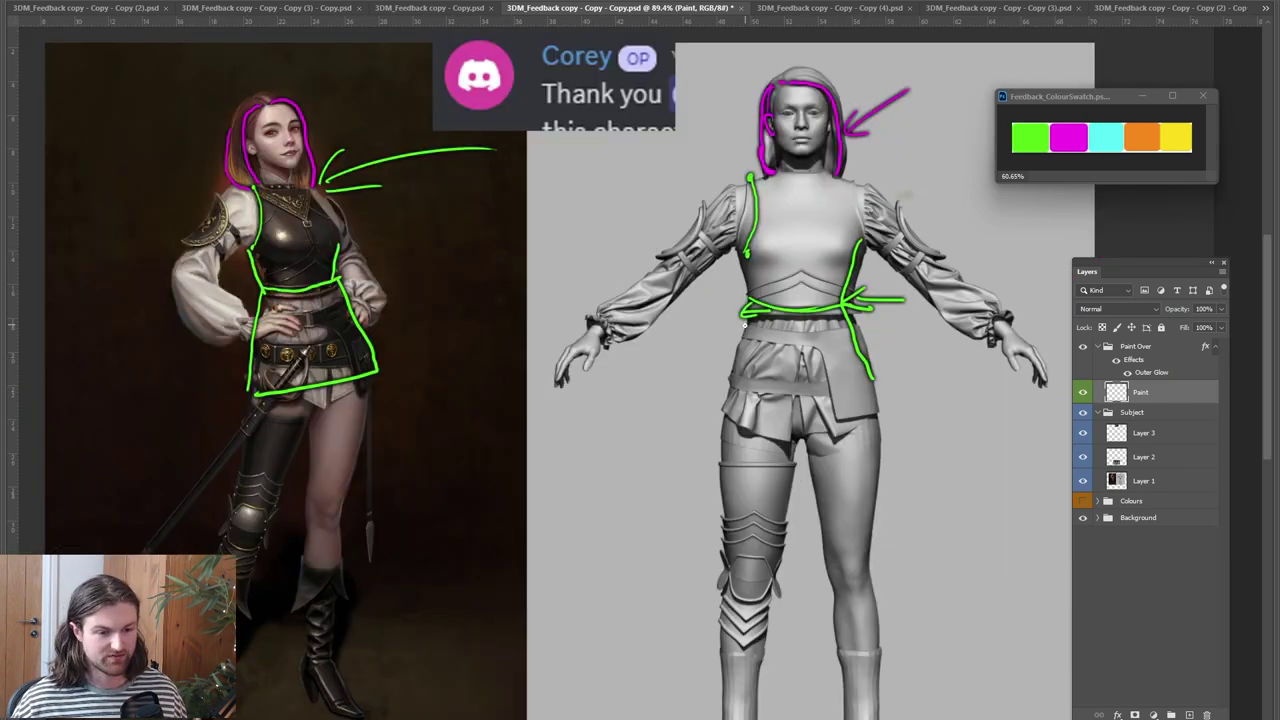
drag(734, 362, 721, 420)
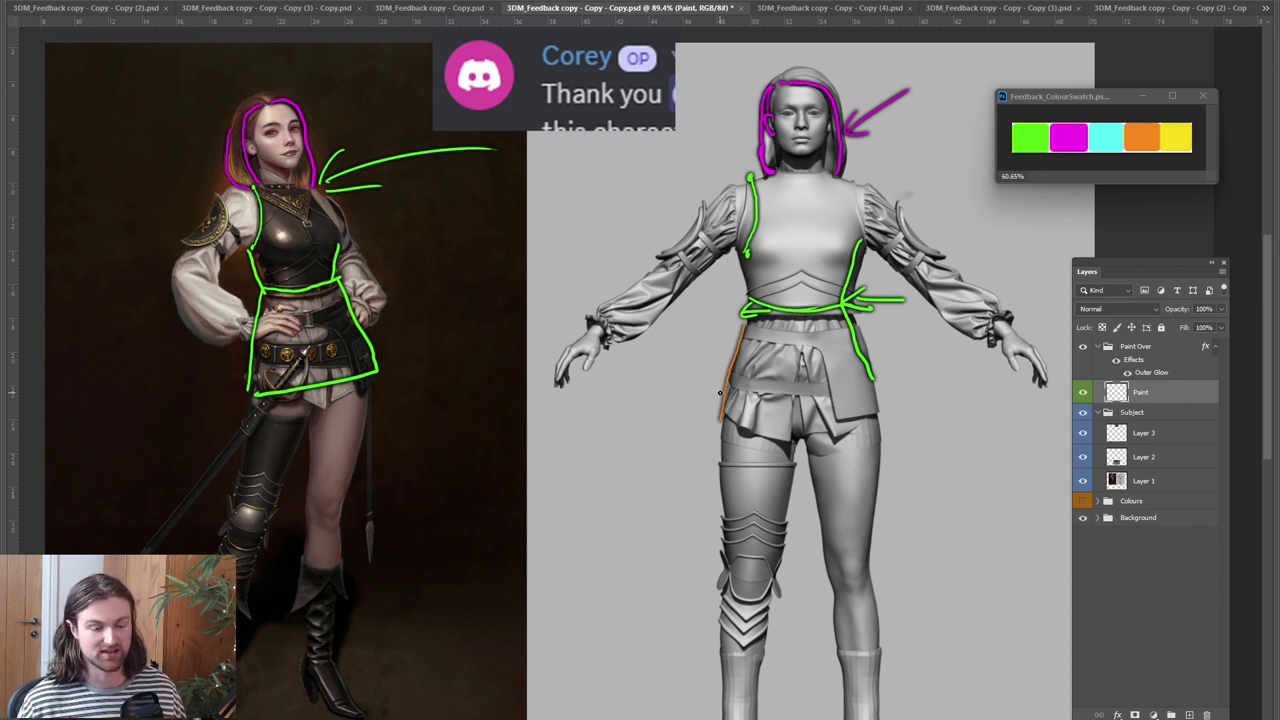
right_click(720, 393)
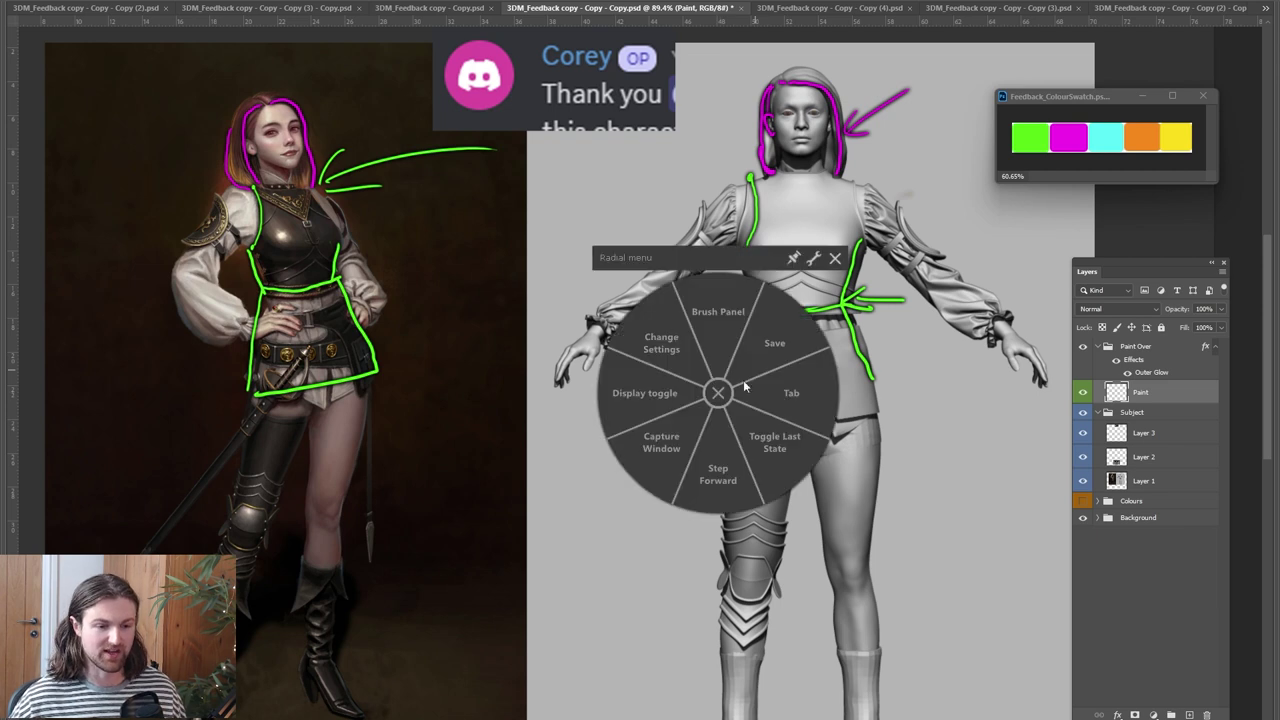
click(834, 258)
mouse_move(718, 416)
mouse_down()
mouse_move(860, 430)
mouse_move(876, 408)
mouse_move(857, 325)
mouse_move(736, 320)
mouse_move(382, 367)
mouse_move(415, 352)
mouse_up()
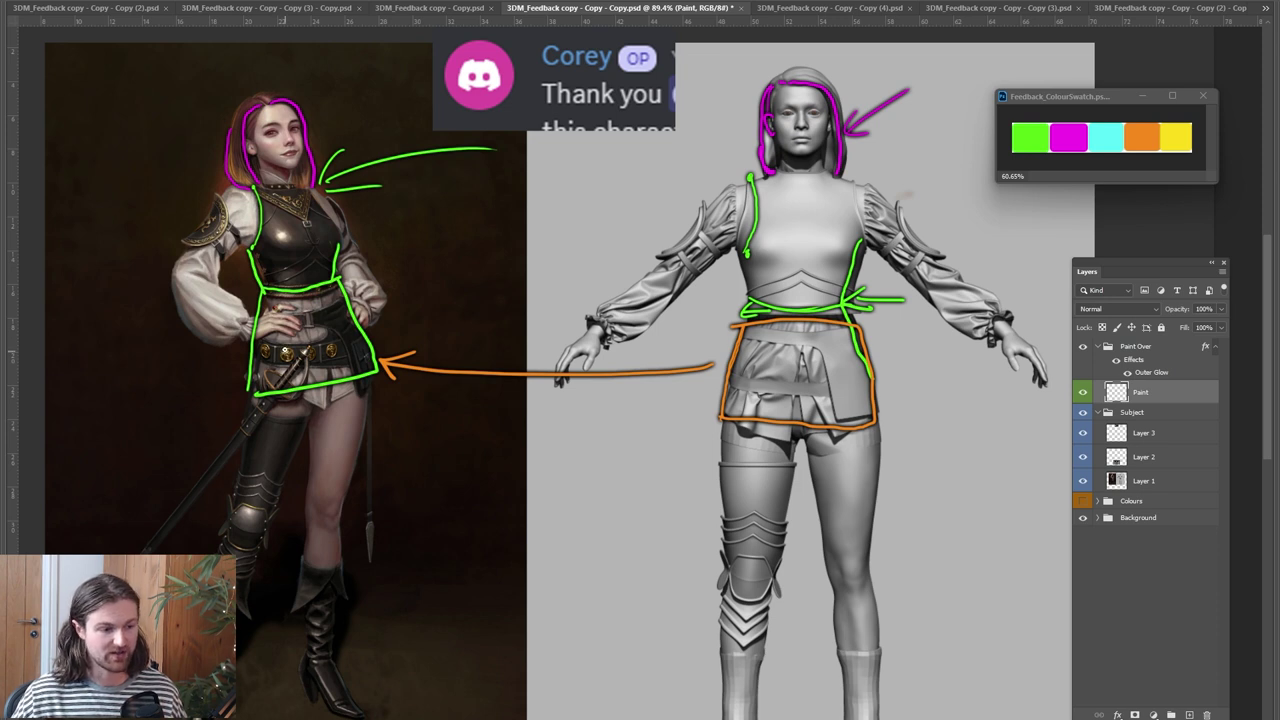
Box and arrow the concept's belt details in orange, link them to the sculpt's skirt, and draw a belt line across it
mouse_move(262, 338)
mouse_down()
mouse_move(276, 352)
mouse_move(259, 356)
mouse_move(264, 366)
mouse_move(316, 343)
mouse_move(360, 400)
mouse_move(580, 440)
mouse_move(720, 405)
mouse_up()
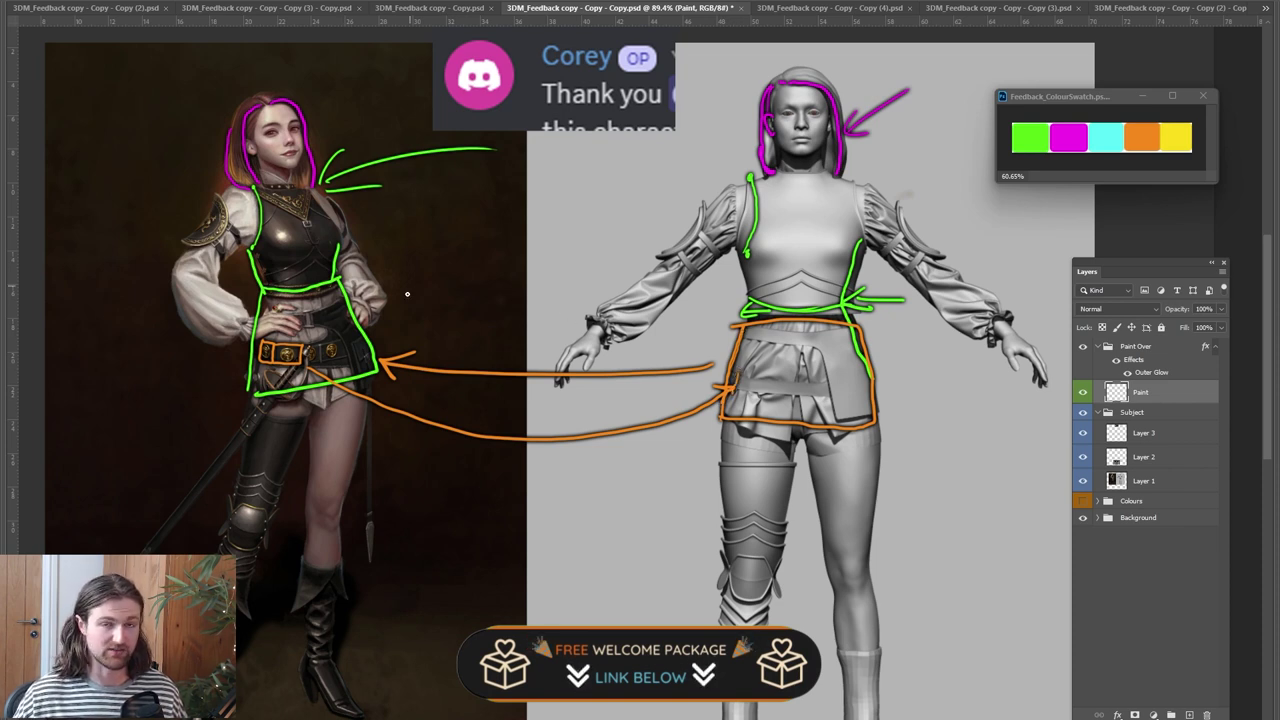
drag(385, 320, 341, 350)
drag(341, 350, 356, 352)
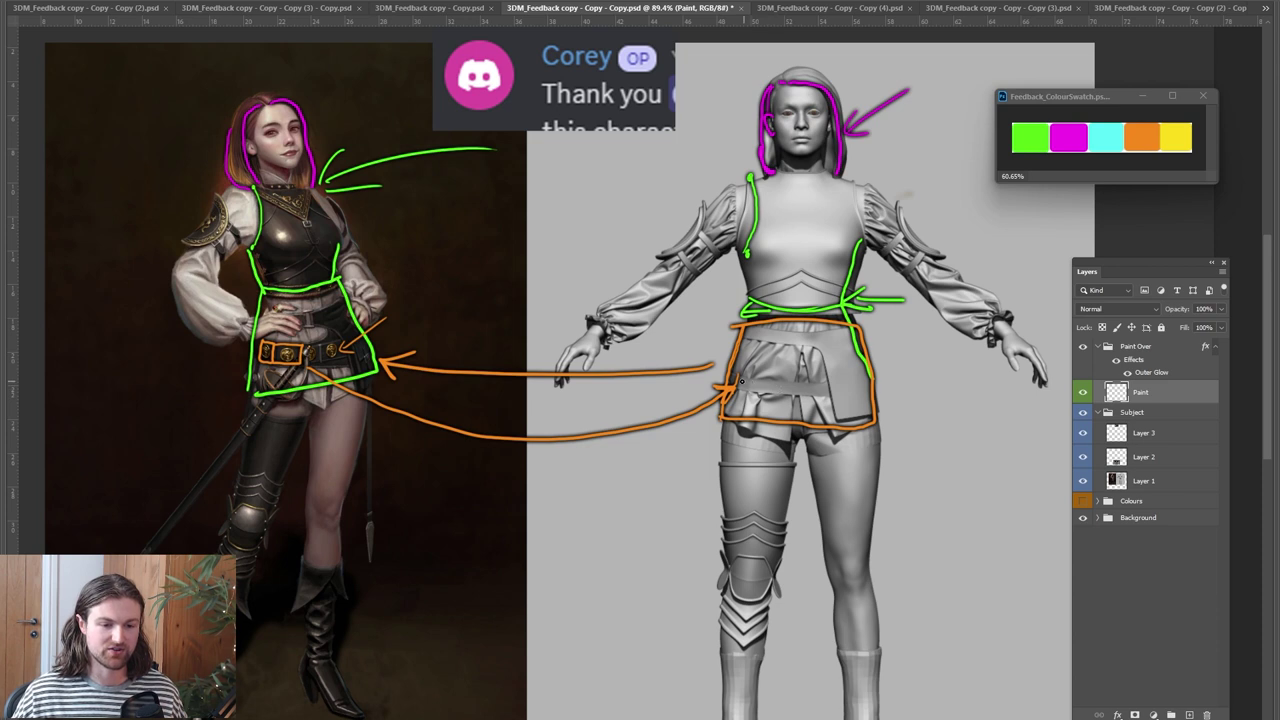
drag(737, 384, 833, 382)
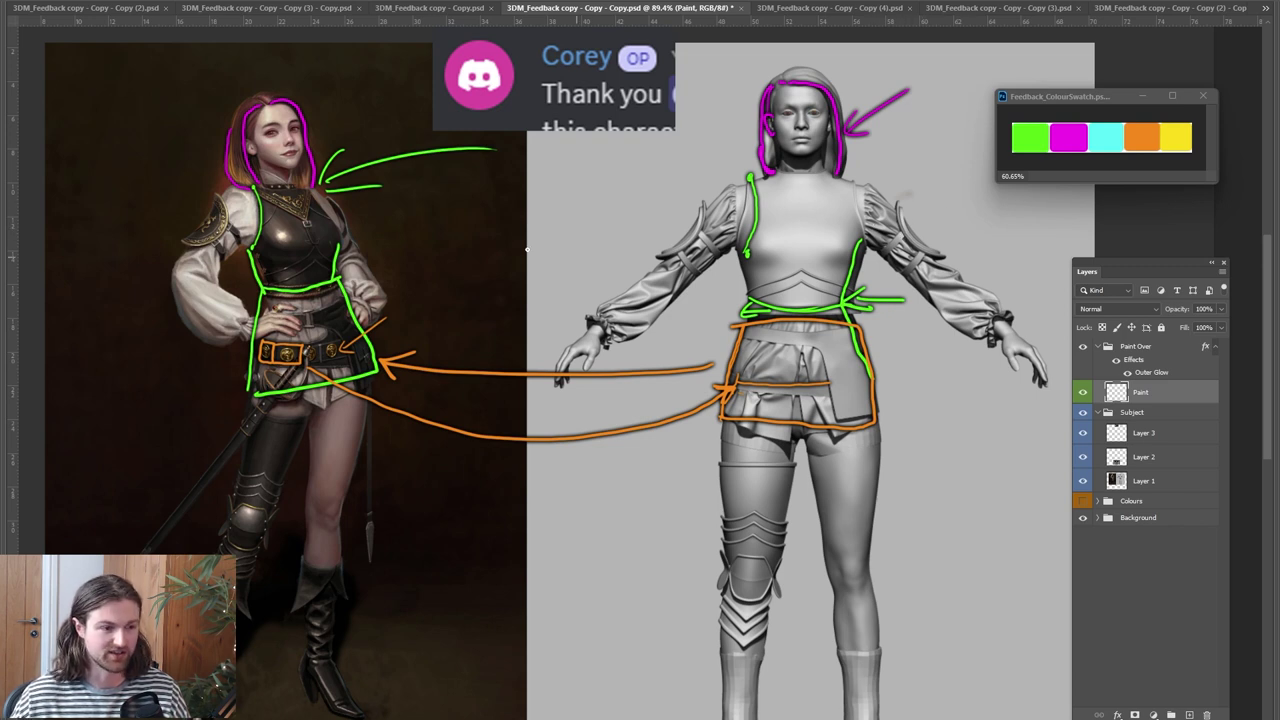
Draw cyan arrows pointing at the sculpt's upper sleeve and forearm sleeve folds
mouse_move(936, 166)
mouse_down()
mouse_move(898, 231)
mouse_move(912, 226)
mouse_up()
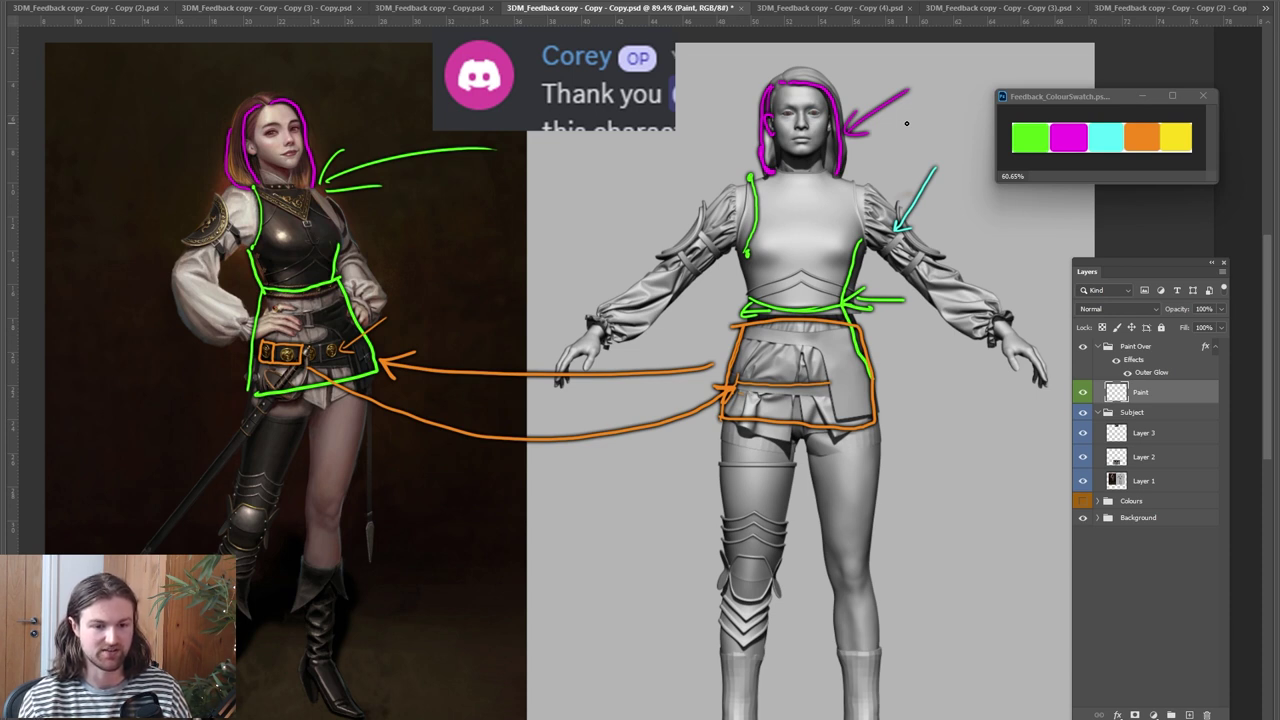
mouse_move(1024, 234)
mouse_down()
mouse_move(973, 290)
mouse_move(996, 284)
mouse_up()
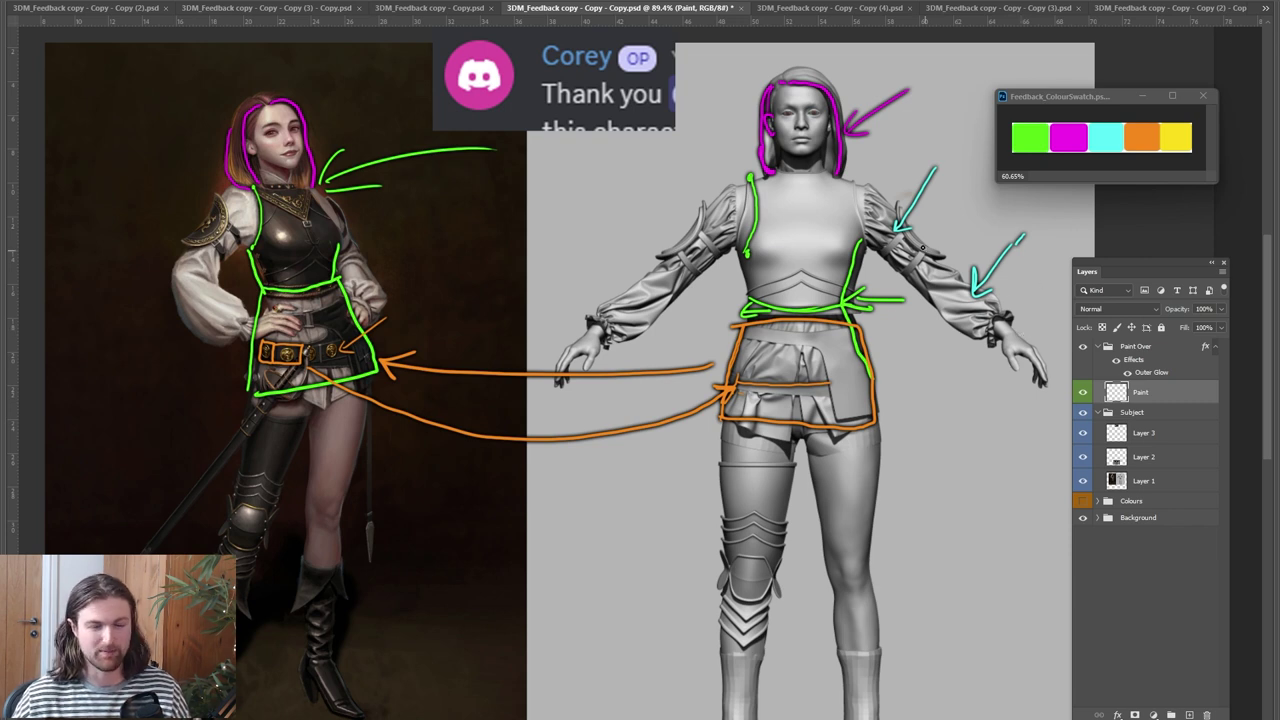
Add a cyan arrow and scribbles over one sculpted sleeve's strapped folds, and outline the matching section on the other arm in cyan
mouse_move(969, 217)
mouse_down()
mouse_move(912, 256)
mouse_move(868, 252)
mouse_move(910, 252)
mouse_move(946, 284)
mouse_up()
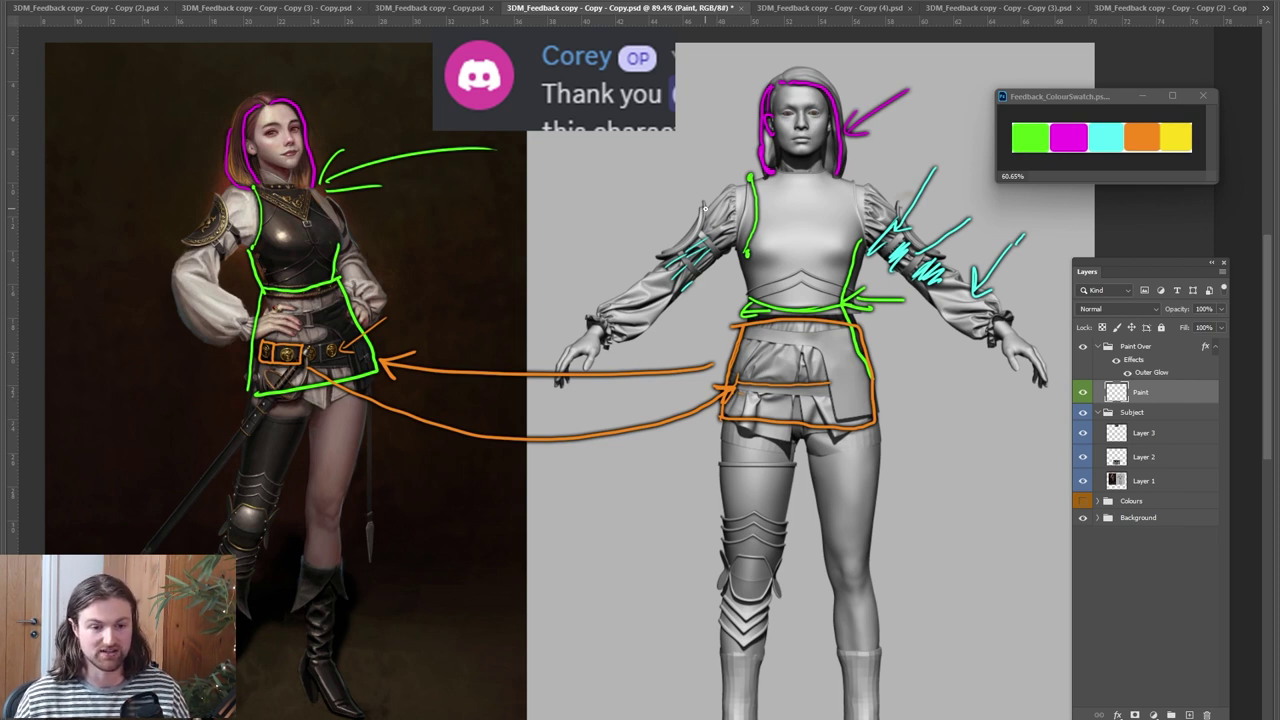
drag(704, 208, 708, 227)
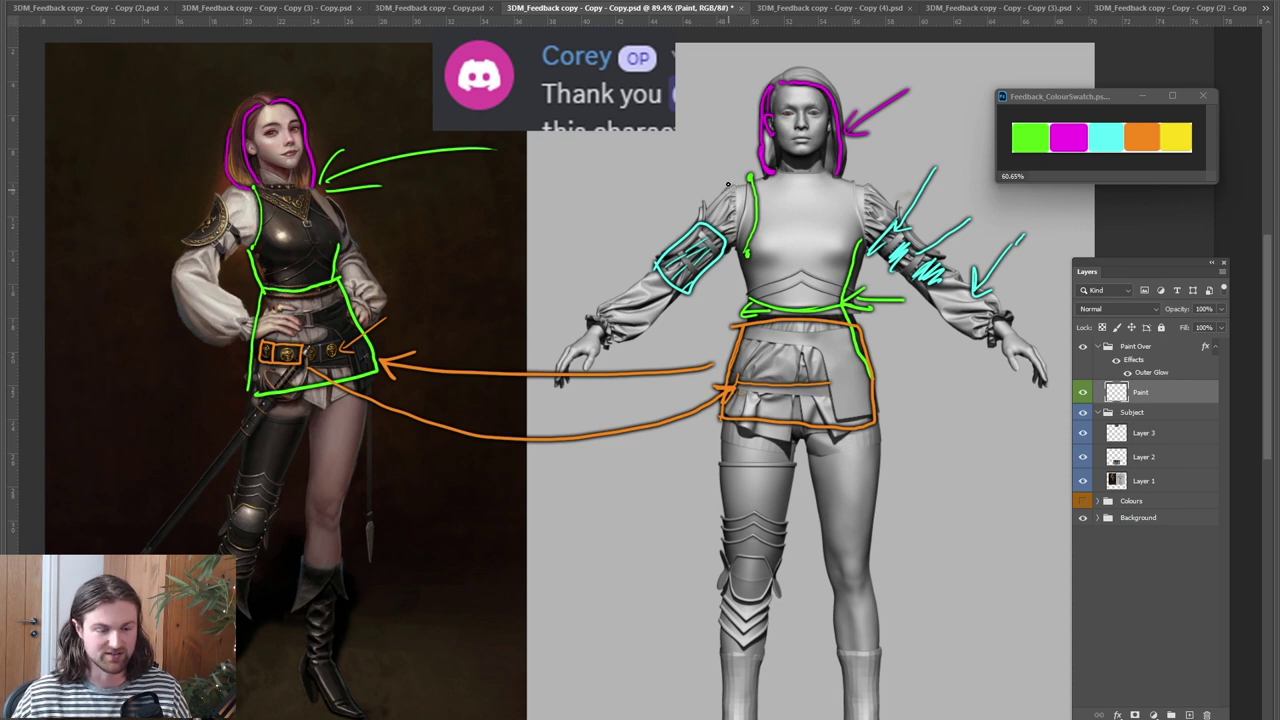
Draw a yellow arrow pointing at the ankle seam on the sculpted boot in the lower reference image
drag(664, 508, 697, 341)
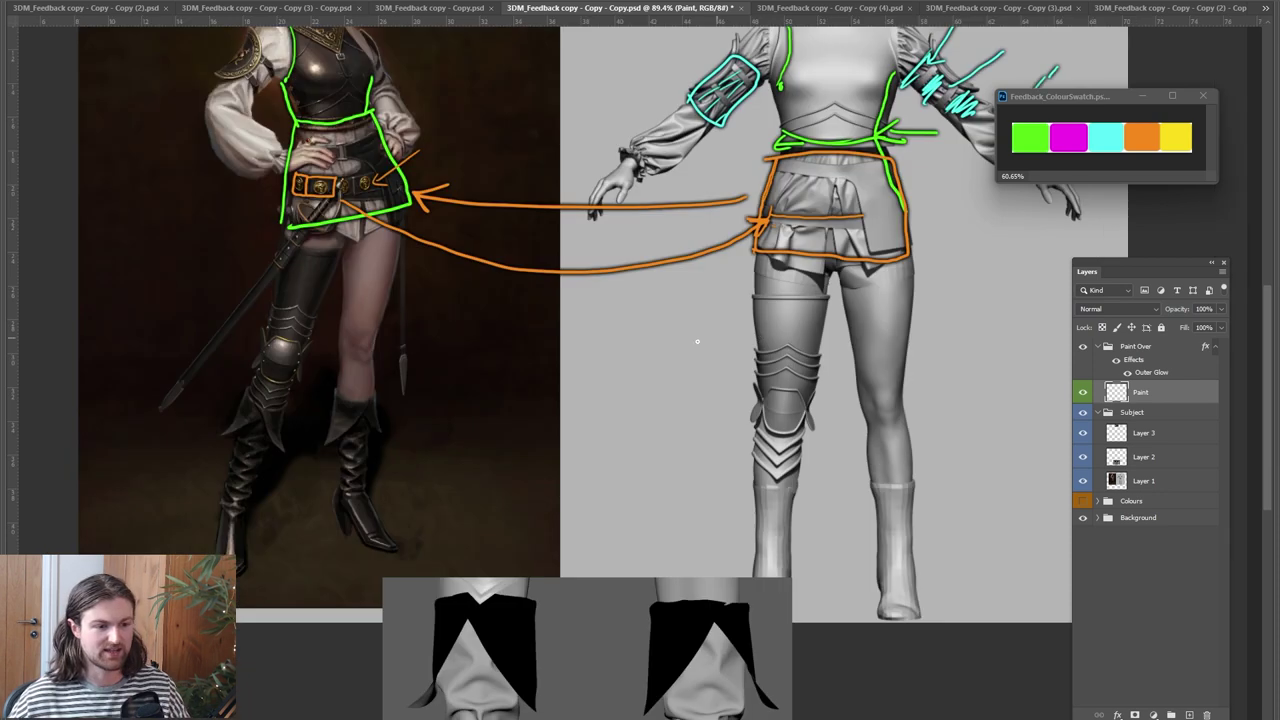
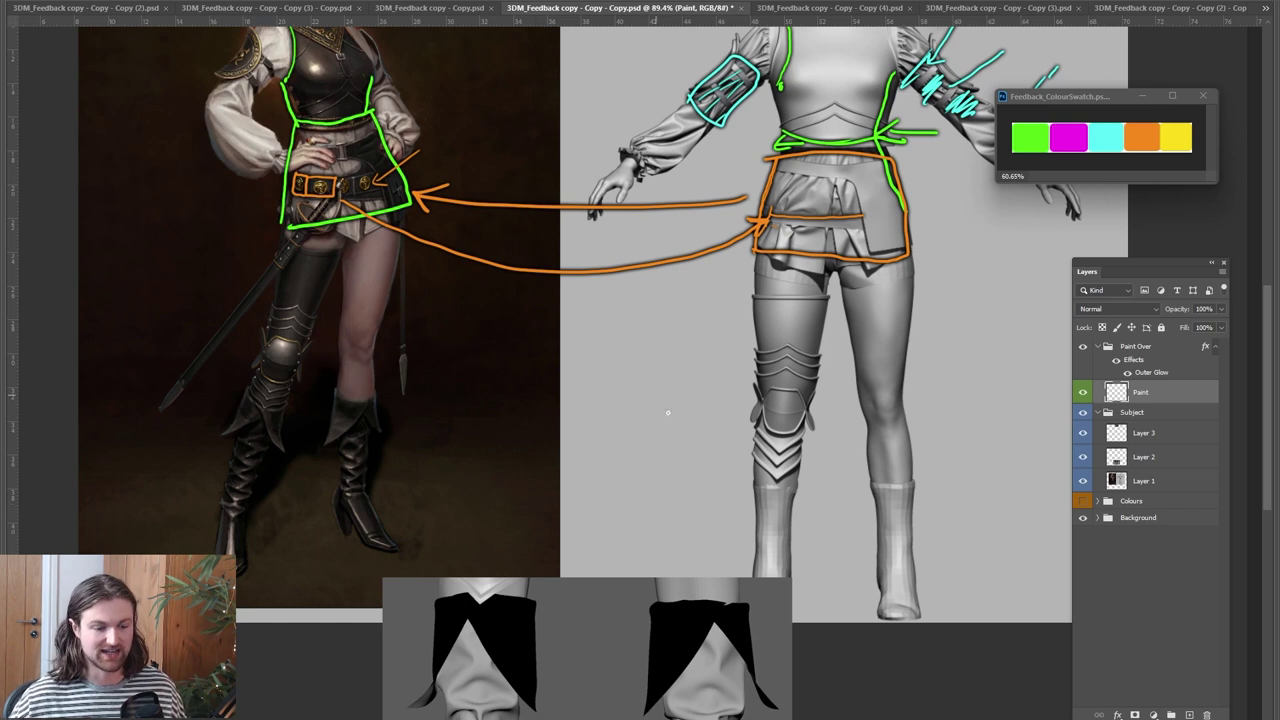
scroll(831, 345, down, 4)
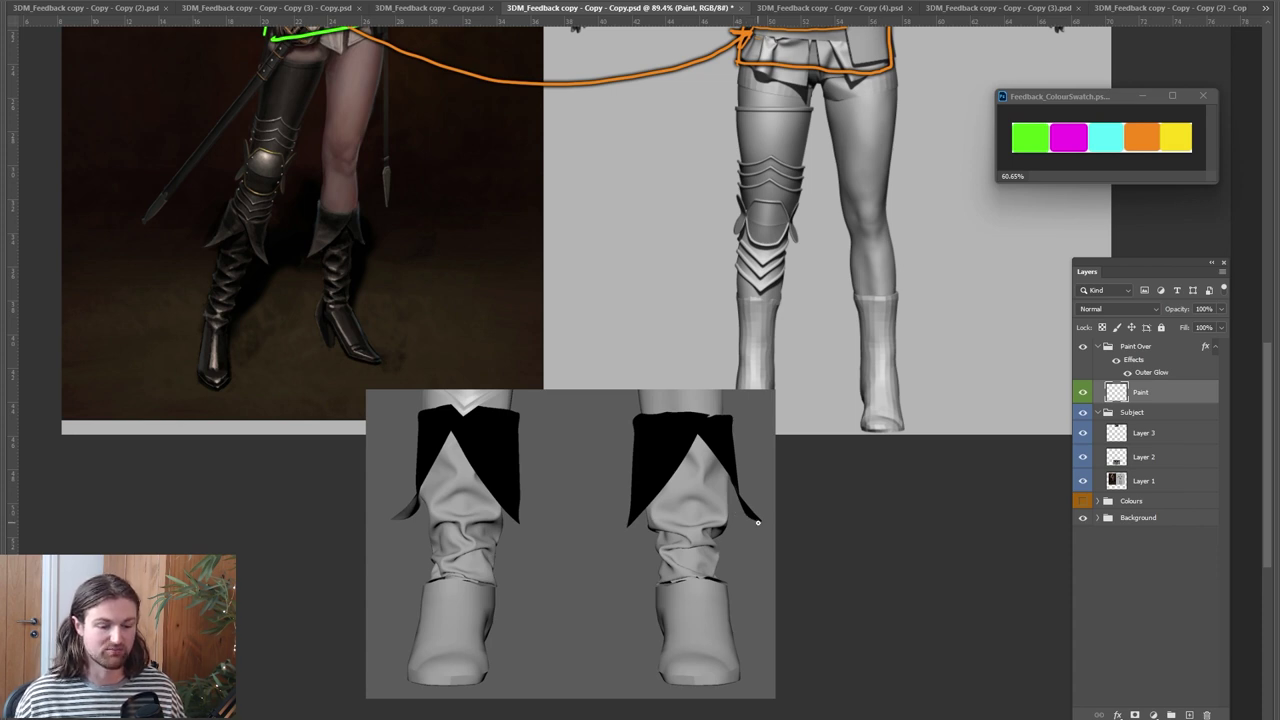
drag(729, 584, 830, 522)
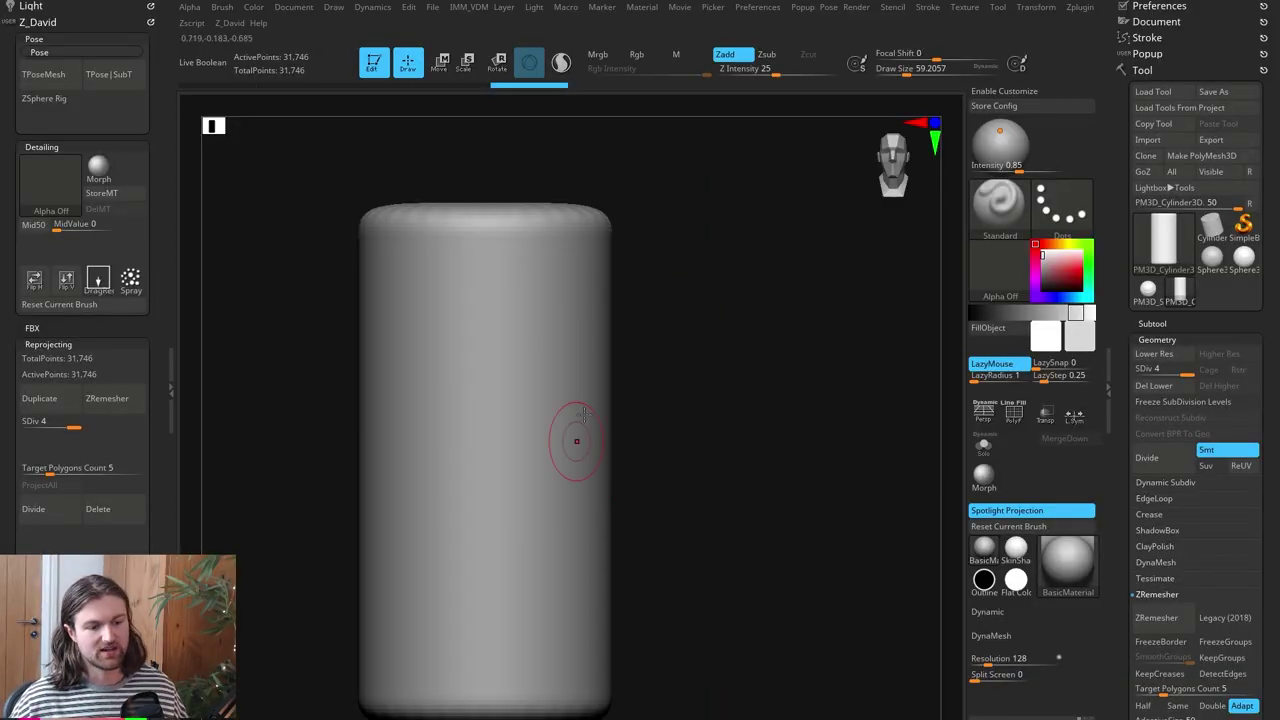
Switch to ZBrush and sculpt three stacked horizontal ridges across the cylinder's front with the Standard brush
alt+drag(647, 375, 680, 382)
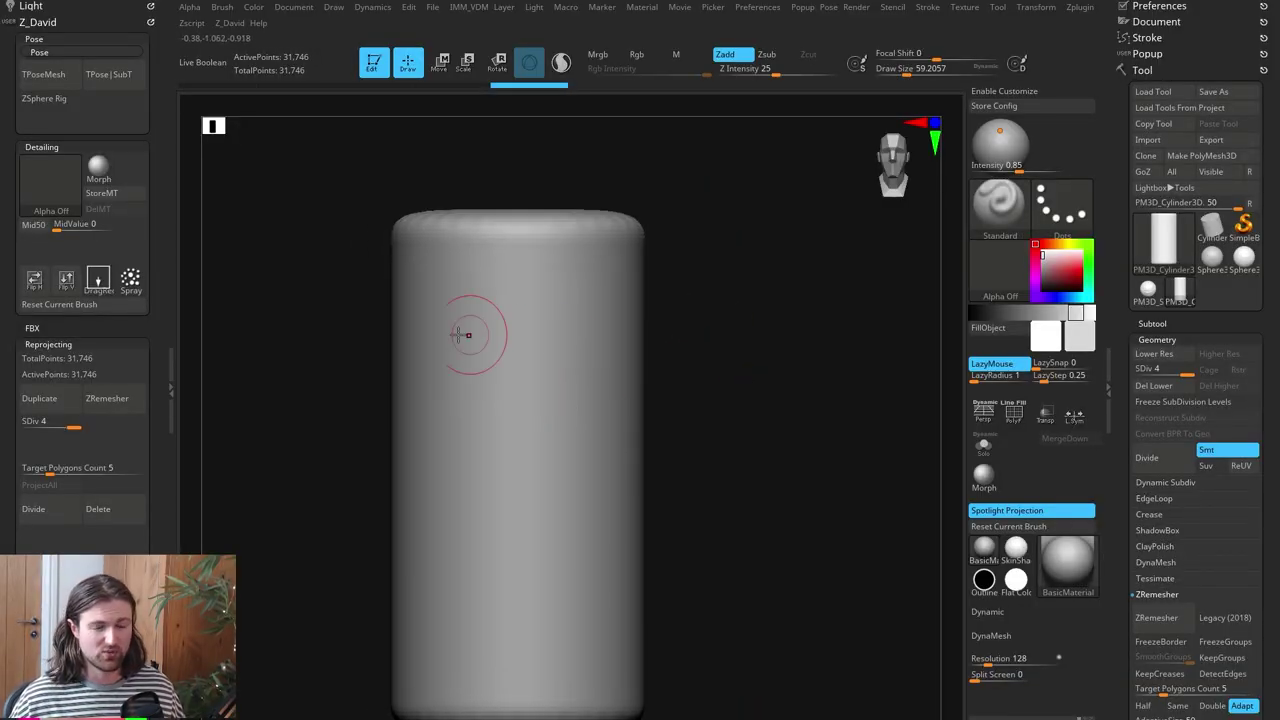
alt+drag(734, 389, 703, 263)
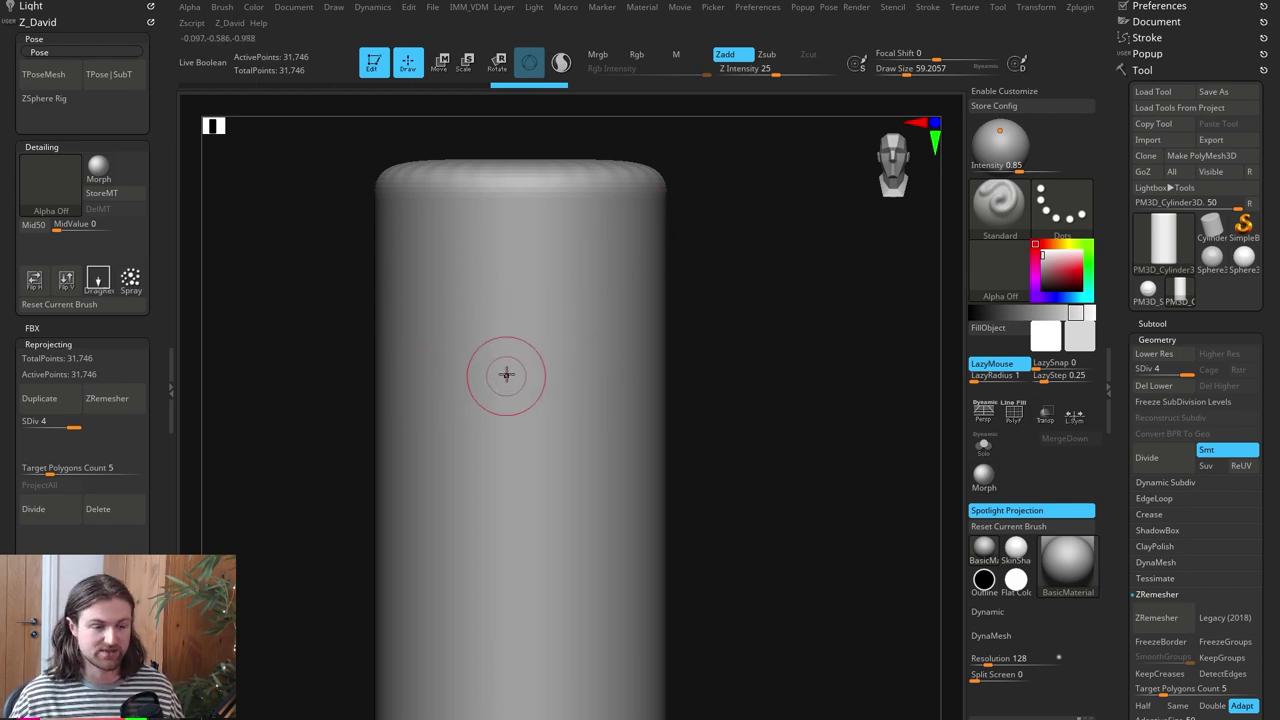
key(space)
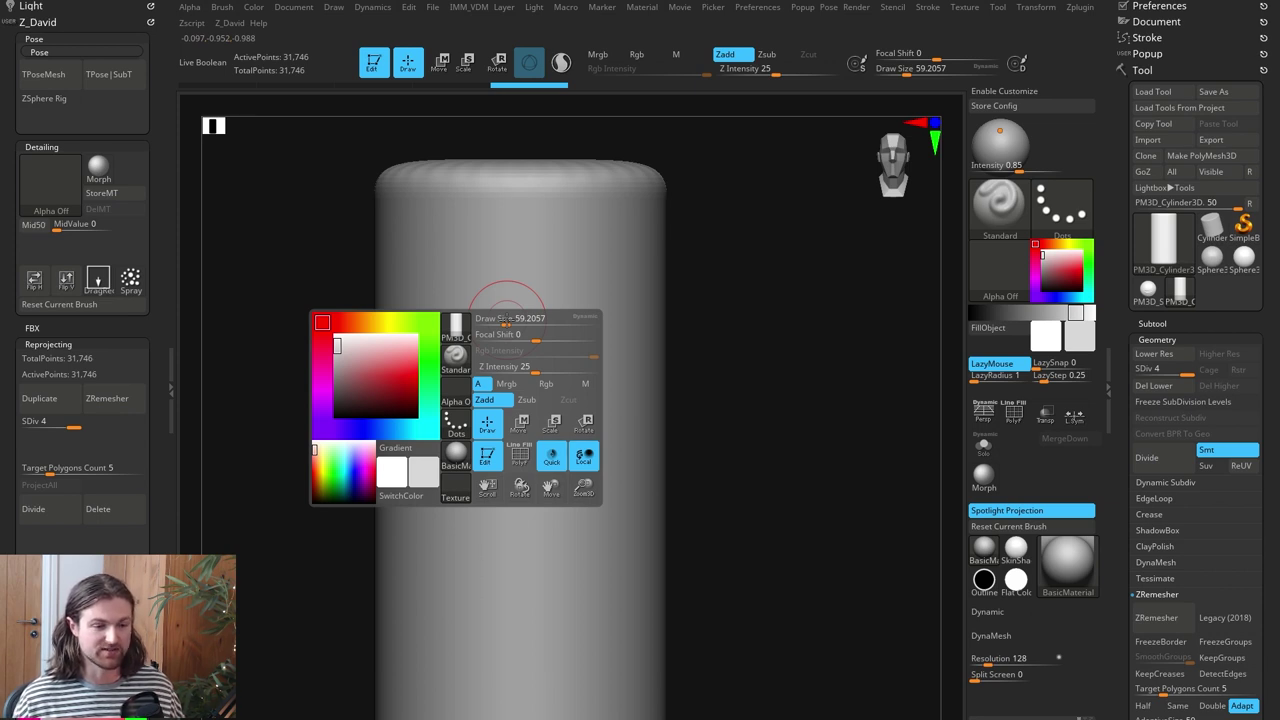
drag(735, 381, 720, 404)
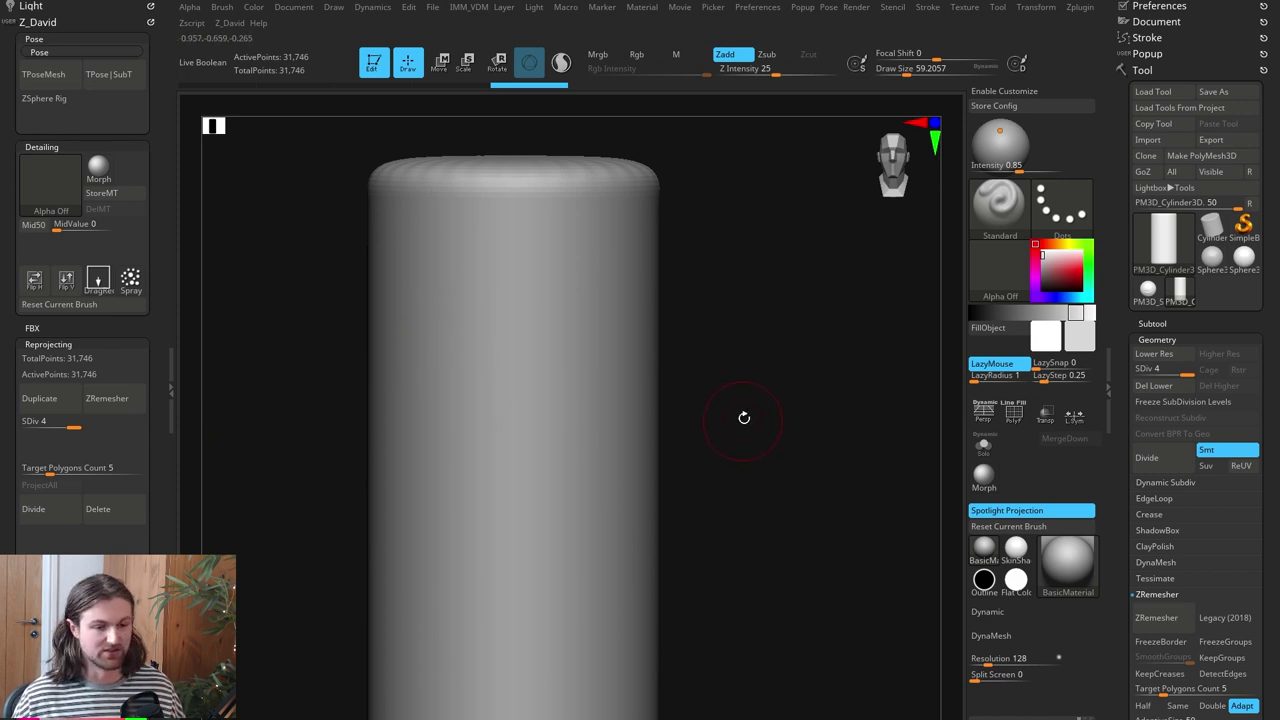
drag(744, 417, 734, 423)
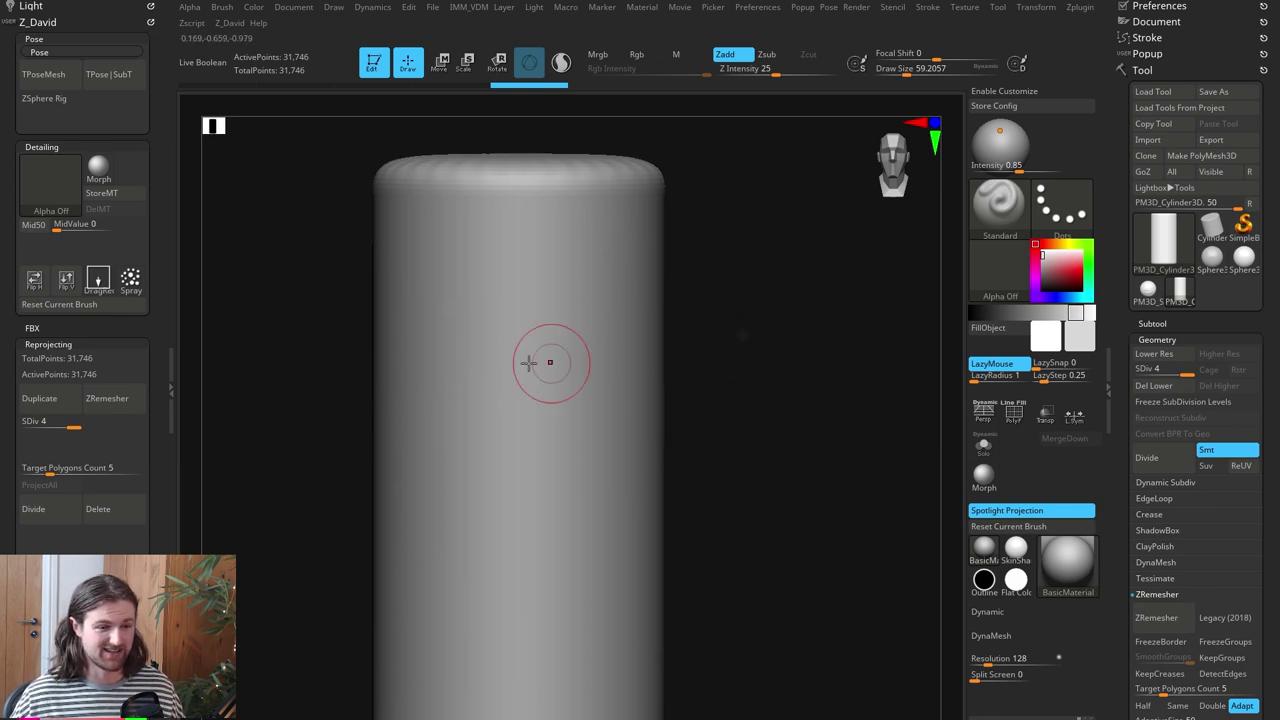
drag(480, 366, 603, 359)
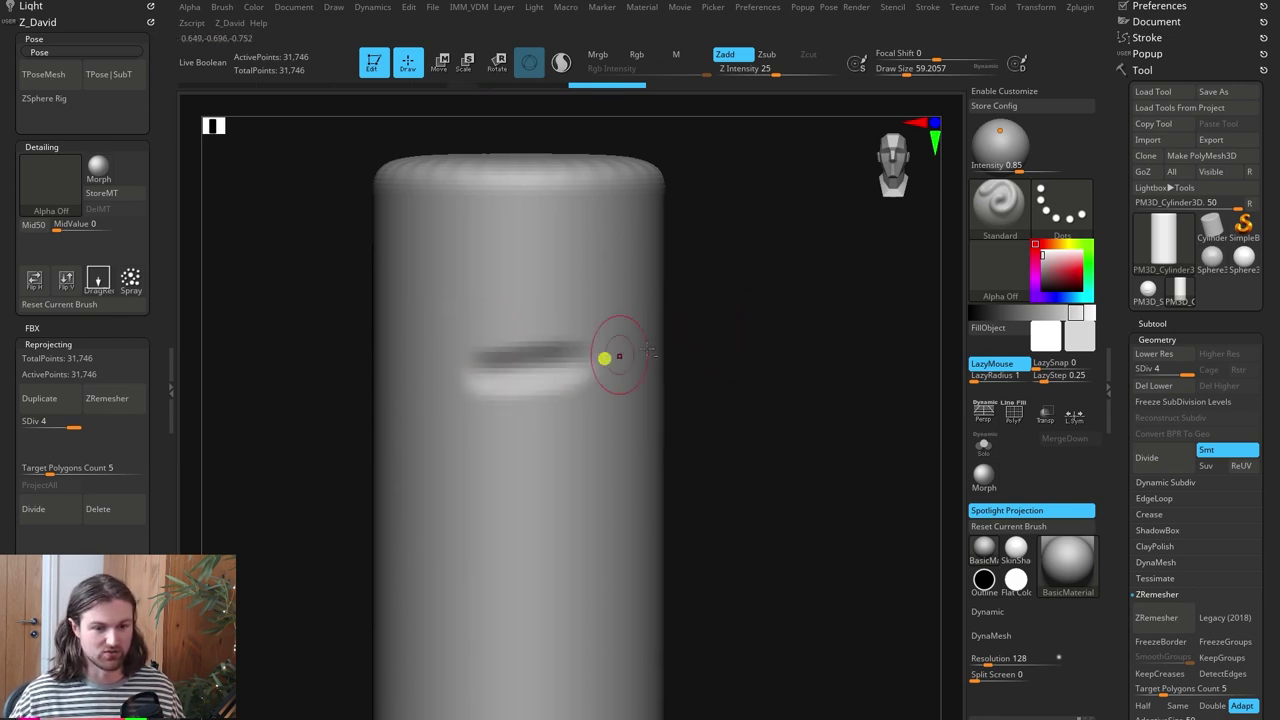
drag(479, 371, 602, 362)
alt+drag(774, 433, 770, 387)
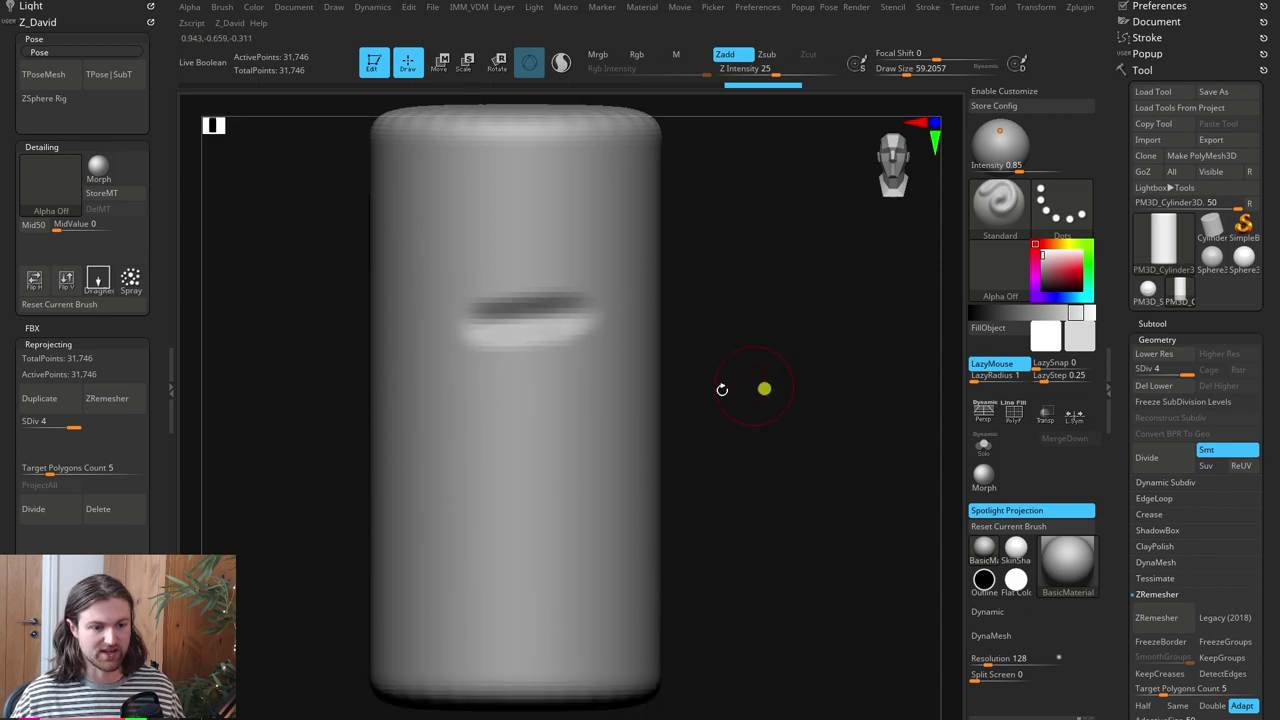
drag(486, 427, 605, 413)
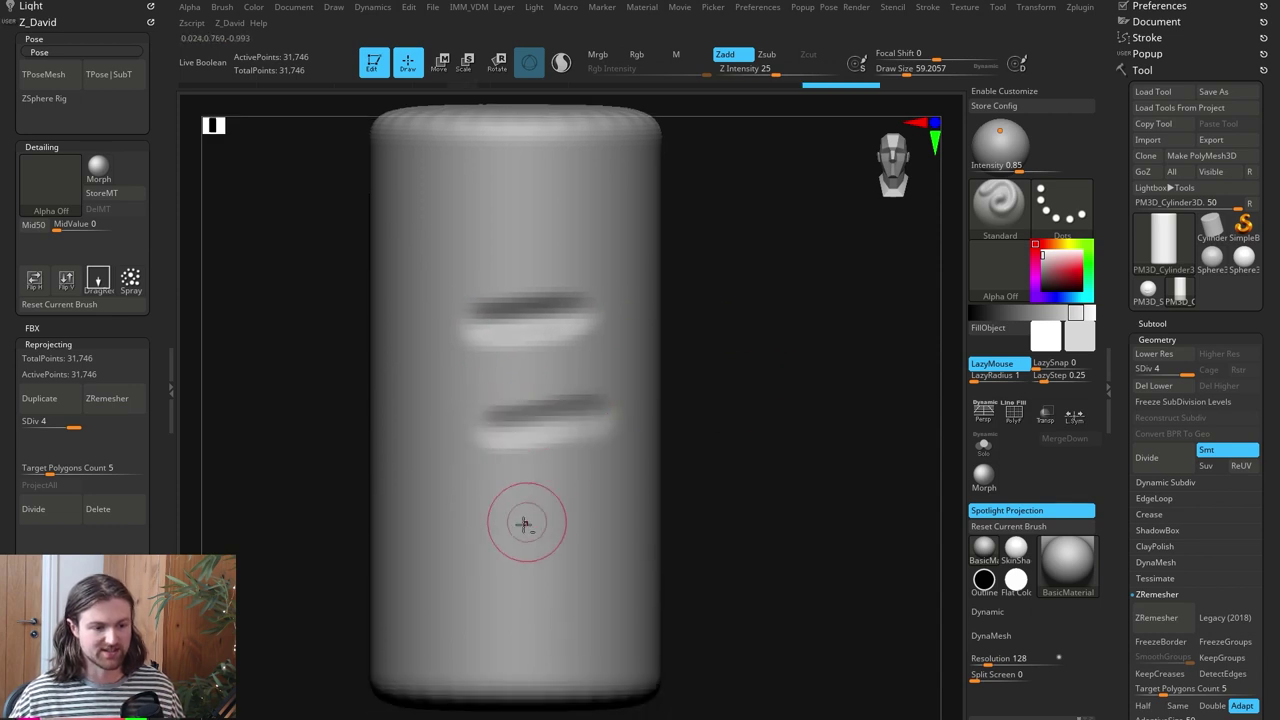
drag(503, 520, 620, 514)
Sculpt two horizontal ridges staggered beside the first column, and three more in the next column around the cylinder
mouse_move(760, 467)
alt+mouse_down()
mouse_move(742, 497)
mouse_move(640, 470)
alt+mouse_up()
mouse_move(868, 390)
mouse_down()
mouse_move(803, 429)
mouse_move(792, 453)
mouse_move(537, 380)
mouse_move(531, 394)
mouse_move(617, 381)
mouse_up()
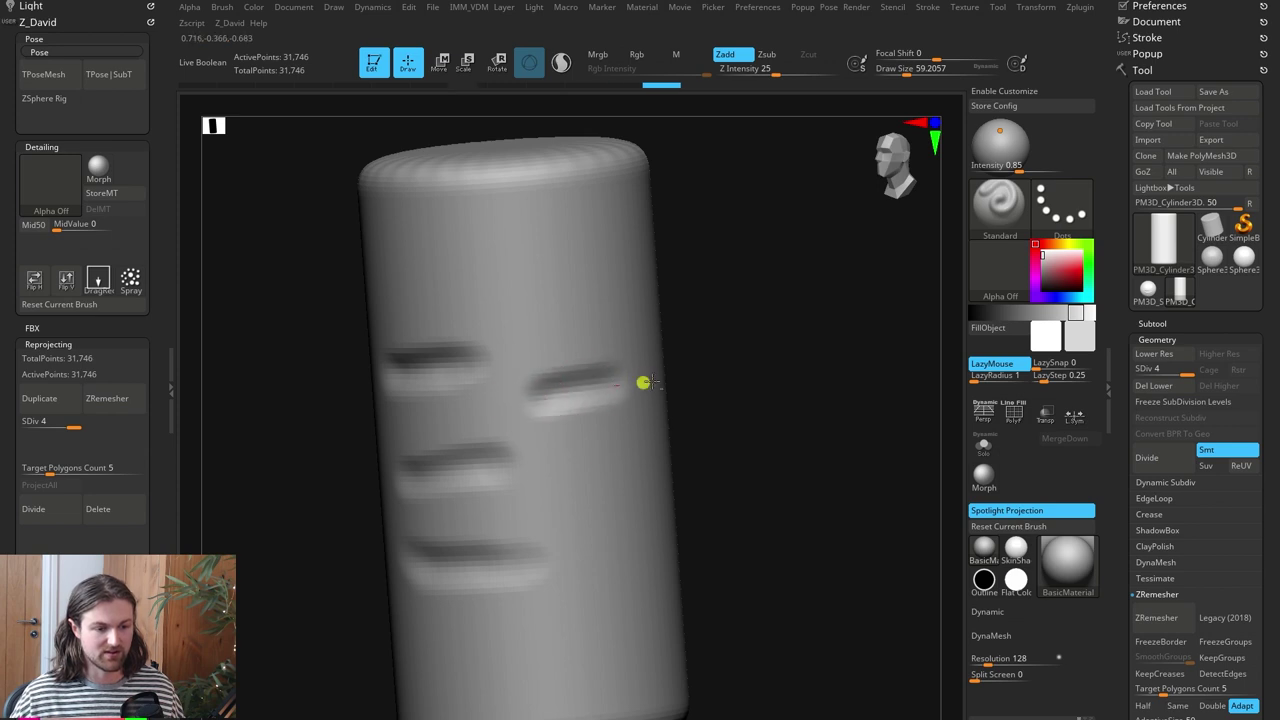
drag(540, 511, 650, 488)
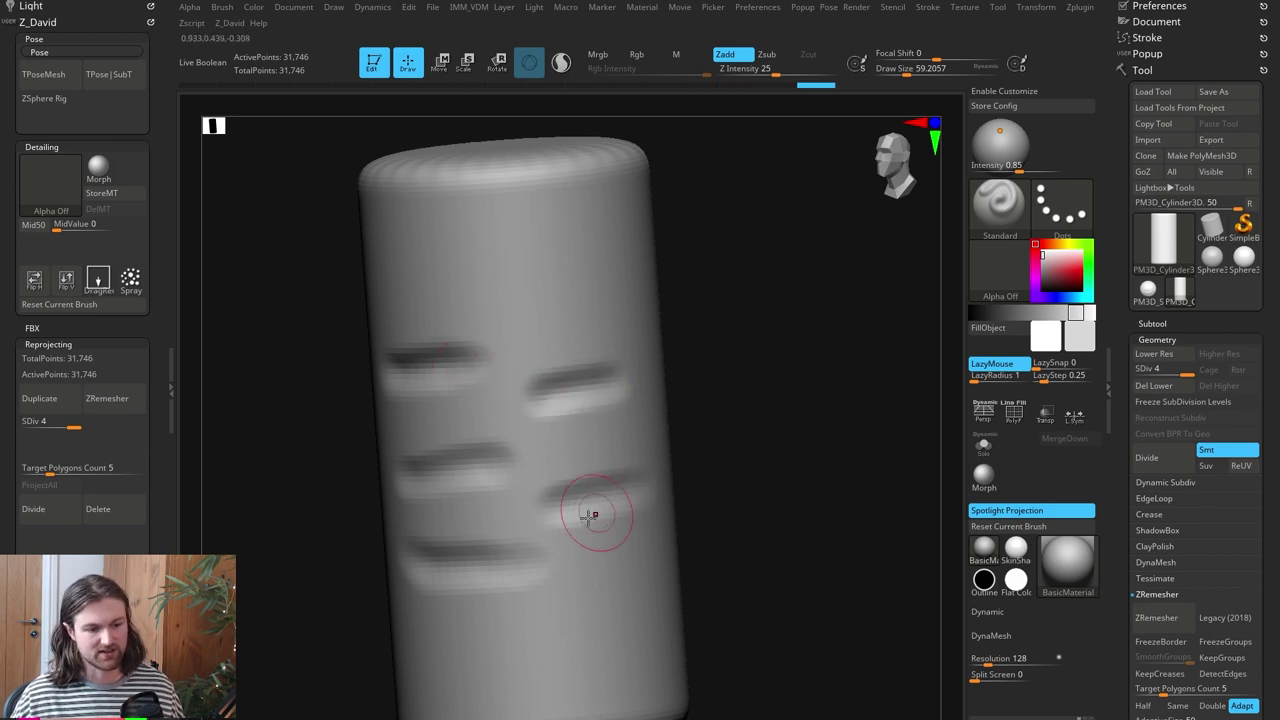
mouse_move(823, 449)
mouse_down()
mouse_move(771, 486)
mouse_move(750, 478)
mouse_up()
mouse_move(648, 439)
mouse_down()
mouse_move(776, 389)
mouse_move(740, 400)
mouse_up()
drag(640, 317, 730, 292)
drag(683, 560, 760, 532)
drag(836, 385, 890, 385)
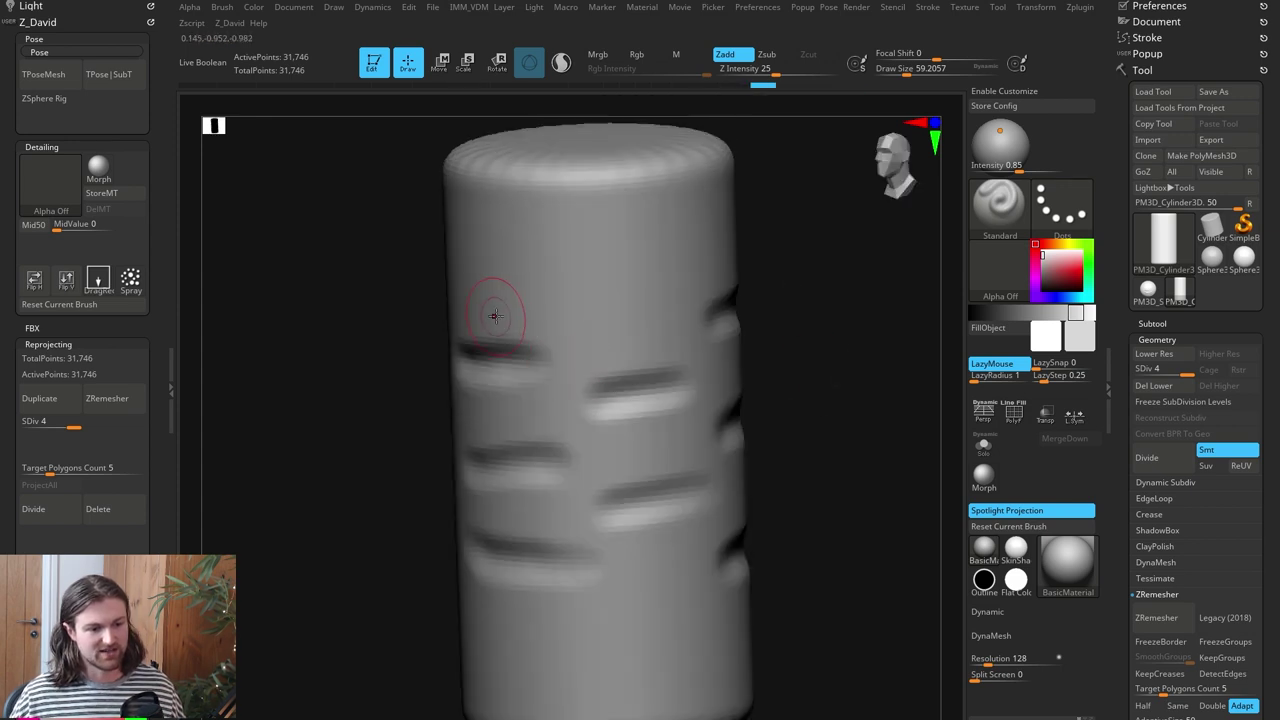
Sculpt zigzag ridges down both sides of the middle column to link the staggered horizontal folds
mouse_move(498, 316)
mouse_down()
mouse_move(543, 331)
mouse_move(586, 369)
mouse_move(557, 403)
mouse_move(597, 472)
mouse_move(571, 506)
mouse_move(600, 526)
mouse_move(608, 593)
mouse_up()
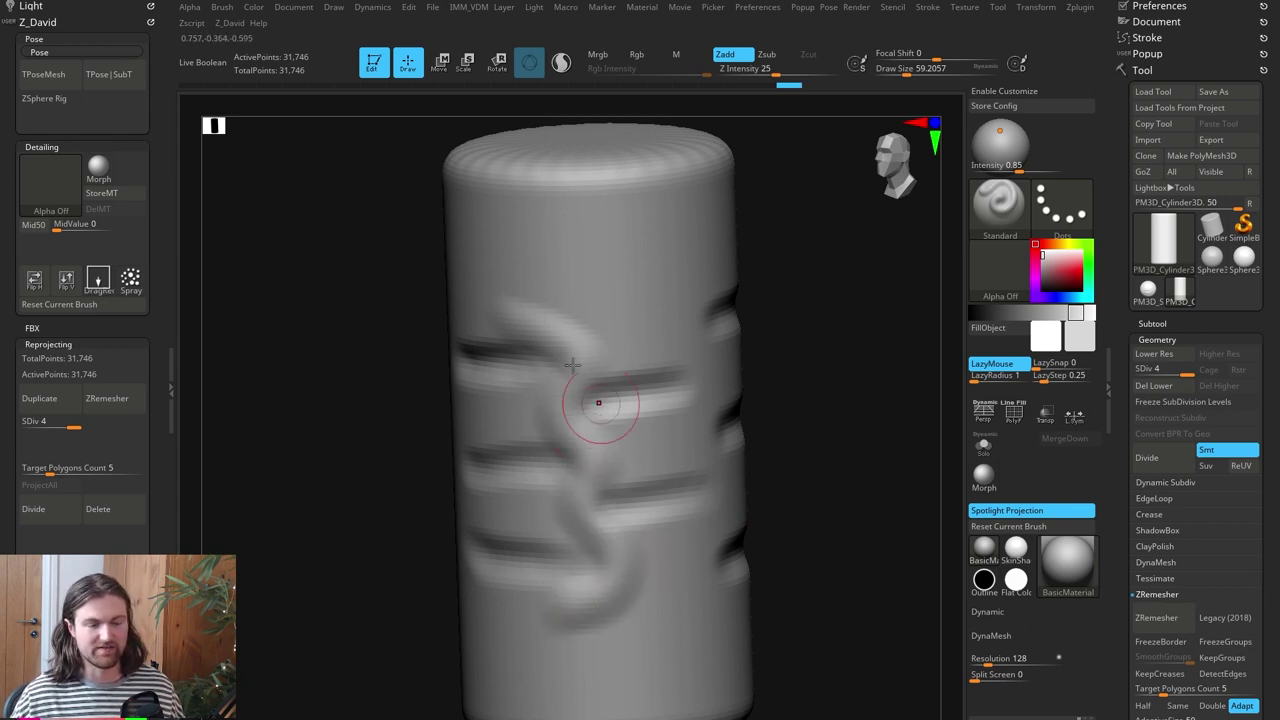
drag(790, 392, 836, 386)
mouse_move(740, 322)
mouse_down()
mouse_move(723, 277)
mouse_move(689, 294)
mouse_move(669, 334)
mouse_move(688, 366)
mouse_up()
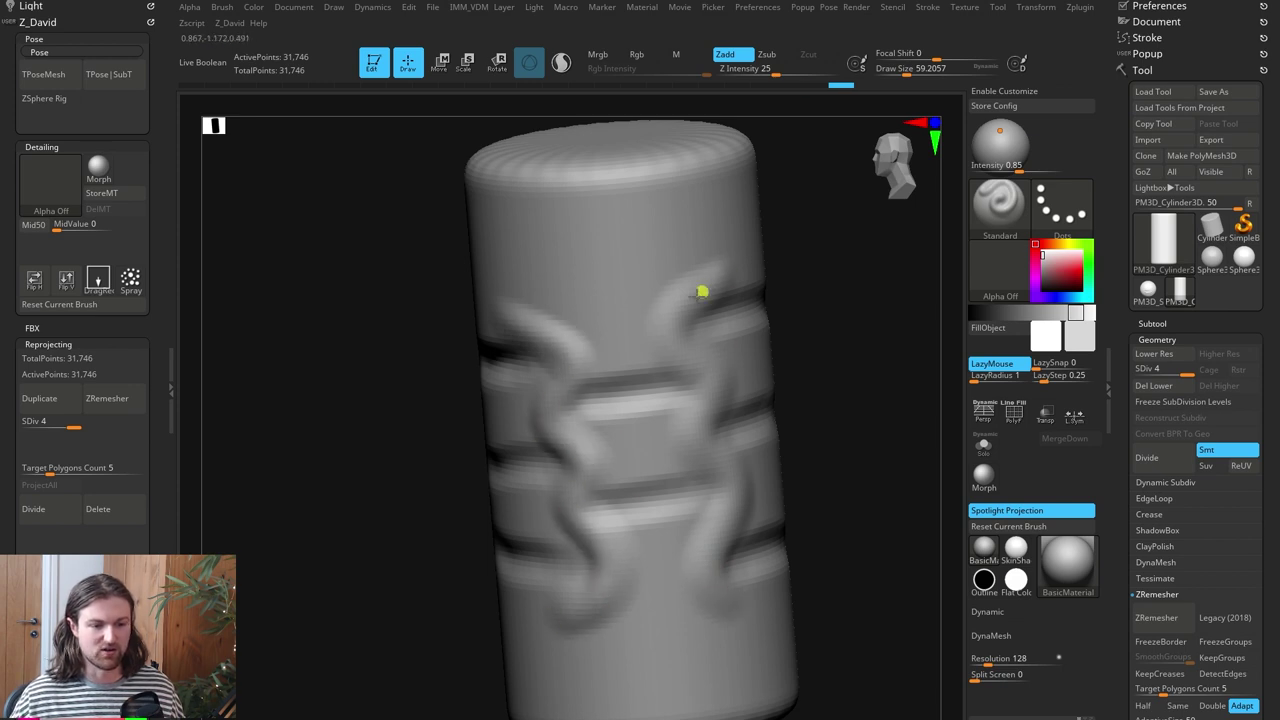
drag(855, 585, 814, 449)
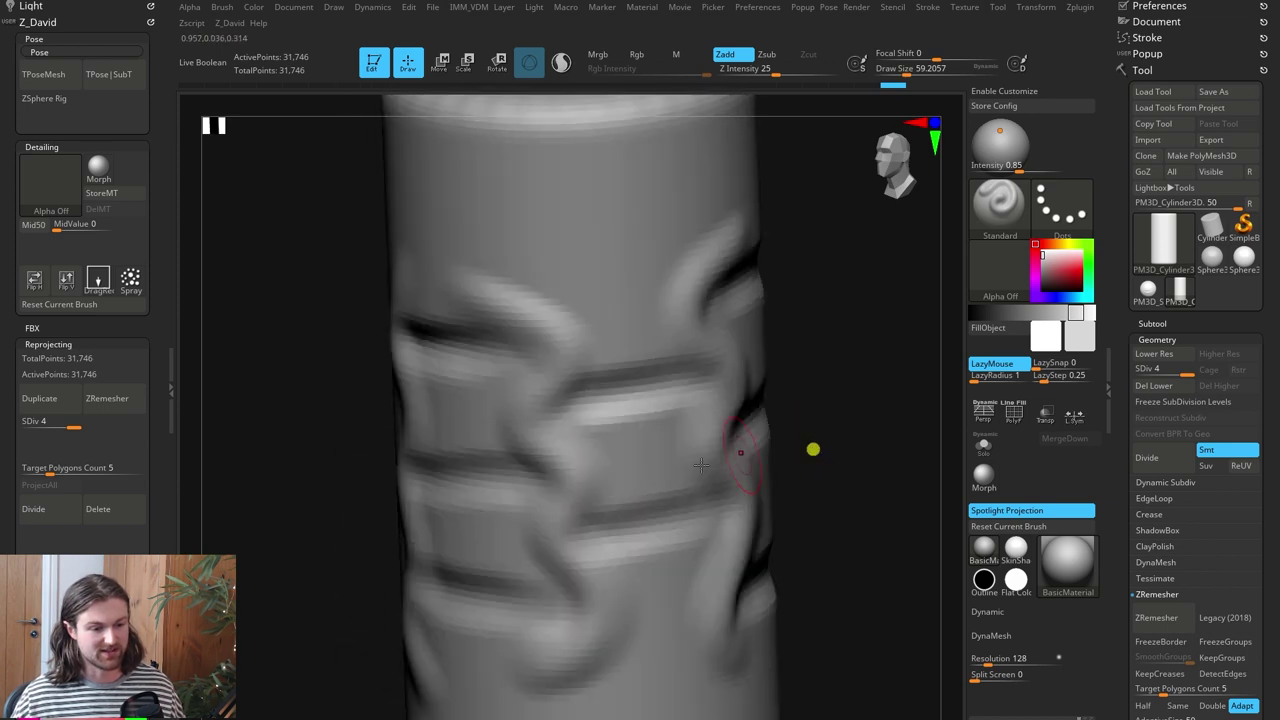
Set the brush's draw size to about 77 and build up volume between the two folds of the middle column
key(space)
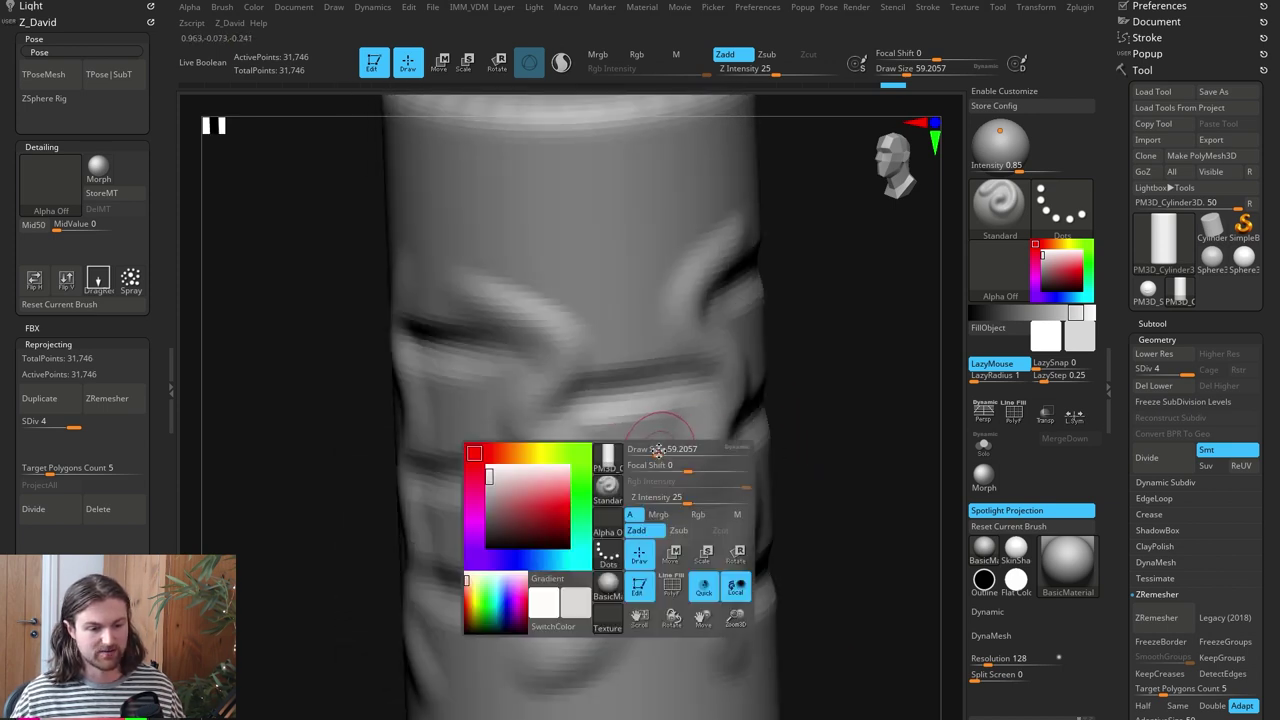
drag(657, 450, 664, 450)
mouse_move(585, 446)
mouse_down()
mouse_move(717, 434)
mouse_move(731, 449)
mouse_up()
drag(582, 480, 731, 469)
mouse_move(582, 450)
mouse_down()
mouse_move(765, 426)
mouse_move(717, 451)
mouse_up()
drag(575, 488, 764, 464)
drag(851, 457, 894, 459)
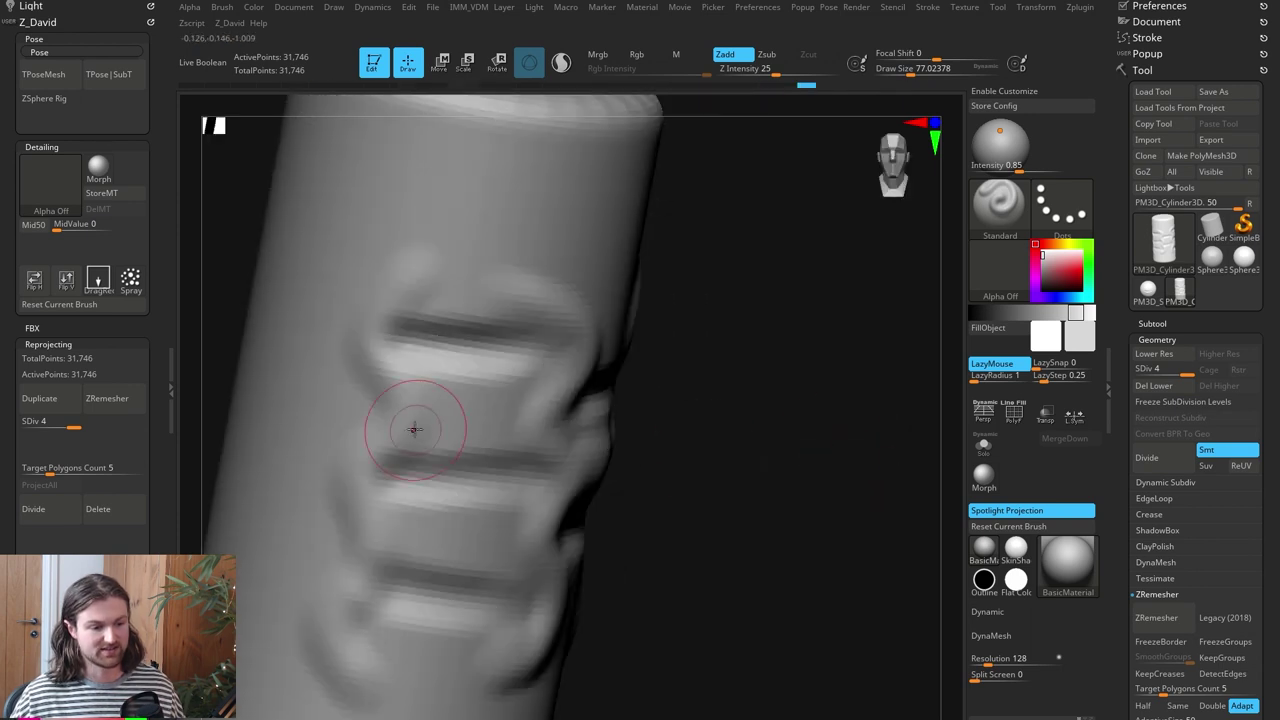
Build up puffy volume between the horizontal folds of the three-fold column and around the lower folds
drag(414, 431, 525, 438)
drag(408, 387, 557, 431)
drag(399, 432, 554, 442)
drag(688, 411, 734, 413)
mouse_move(463, 420)
mouse_down()
mouse_move(598, 431)
mouse_move(557, 394)
mouse_move(580, 398)
mouse_up()
drag(456, 398, 575, 425)
drag(822, 395, 777, 391)
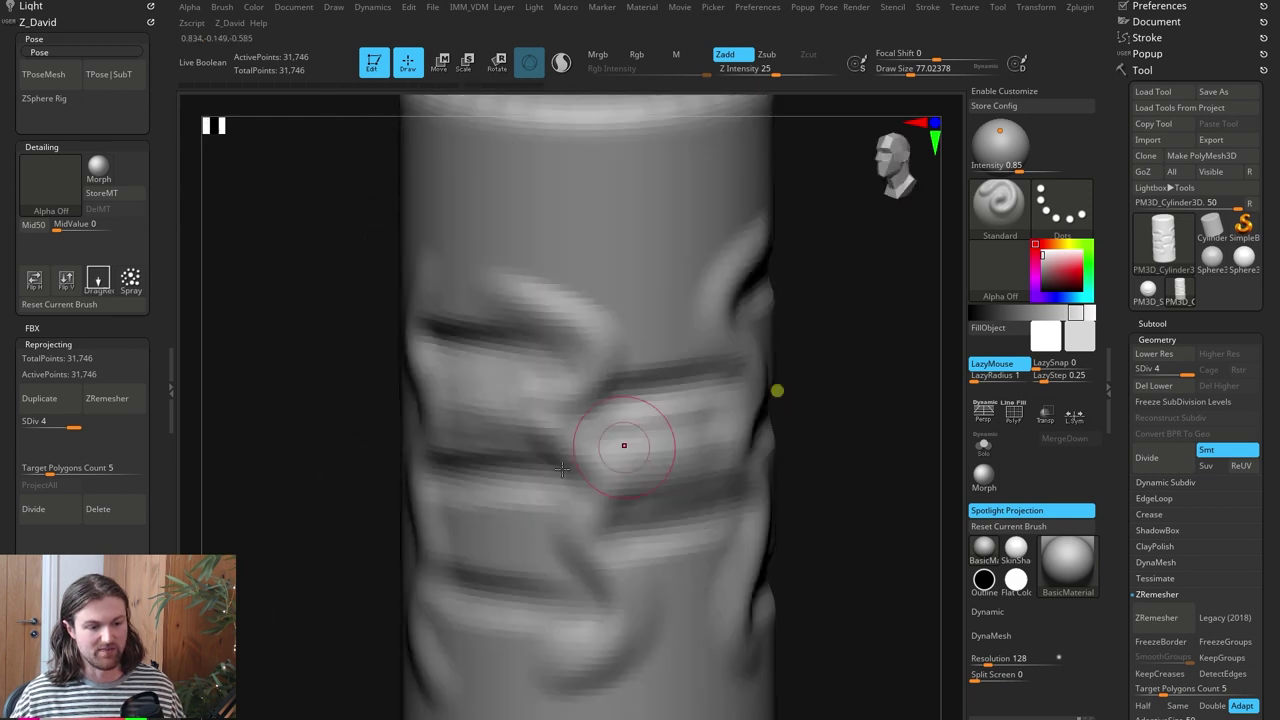
drag(466, 518, 620, 540)
drag(455, 548, 575, 560)
mouse_move(840, 462)
mouse_down()
mouse_move(889, 463)
mouse_move(794, 454)
mouse_move(798, 486)
mouse_move(726, 512)
mouse_move(743, 463)
mouse_up()
Set the brush's draw size to about 87 and smooth the folds around the cylinder into softer cloth shapes
key(space)
key(space)
mouse_move(440, 398)
shift+mouse_down()
mouse_move(475, 380)
mouse_move(554, 383)
mouse_move(519, 449)
mouse_move(477, 443)
shift+mouse_up()
mouse_move(700, 430)
mouse_down()
mouse_move(897, 366)
mouse_move(866, 378)
mouse_up()
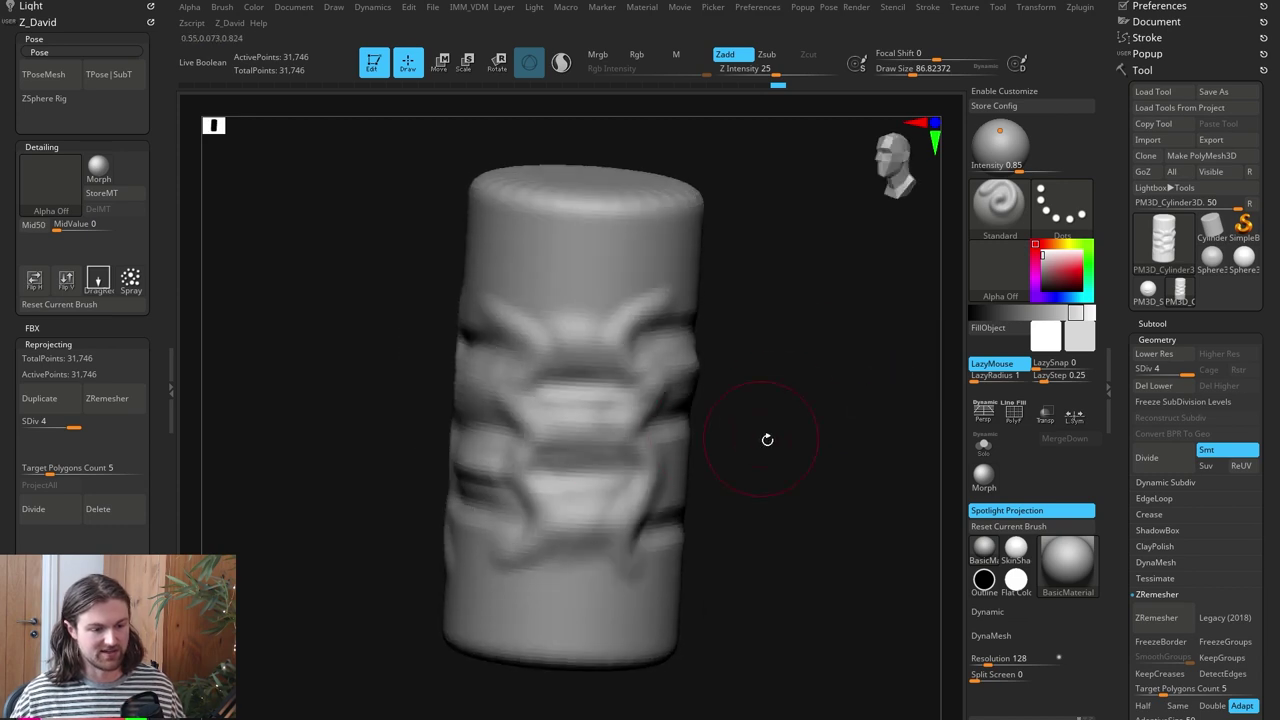
drag(766, 438, 700, 440)
mouse_move(543, 420)
shift+mouse_down()
mouse_move(575, 439)
mouse_move(474, 511)
shift+mouse_up()
shift+drag(434, 560, 463, 539)
mouse_move(800, 480)
mouse_down()
mouse_move(814, 503)
mouse_move(740, 510)
mouse_up()
mouse_move(680, 326)
mouse_down()
mouse_move(716, 328)
mouse_move(738, 369)
mouse_move(804, 382)
mouse_up()
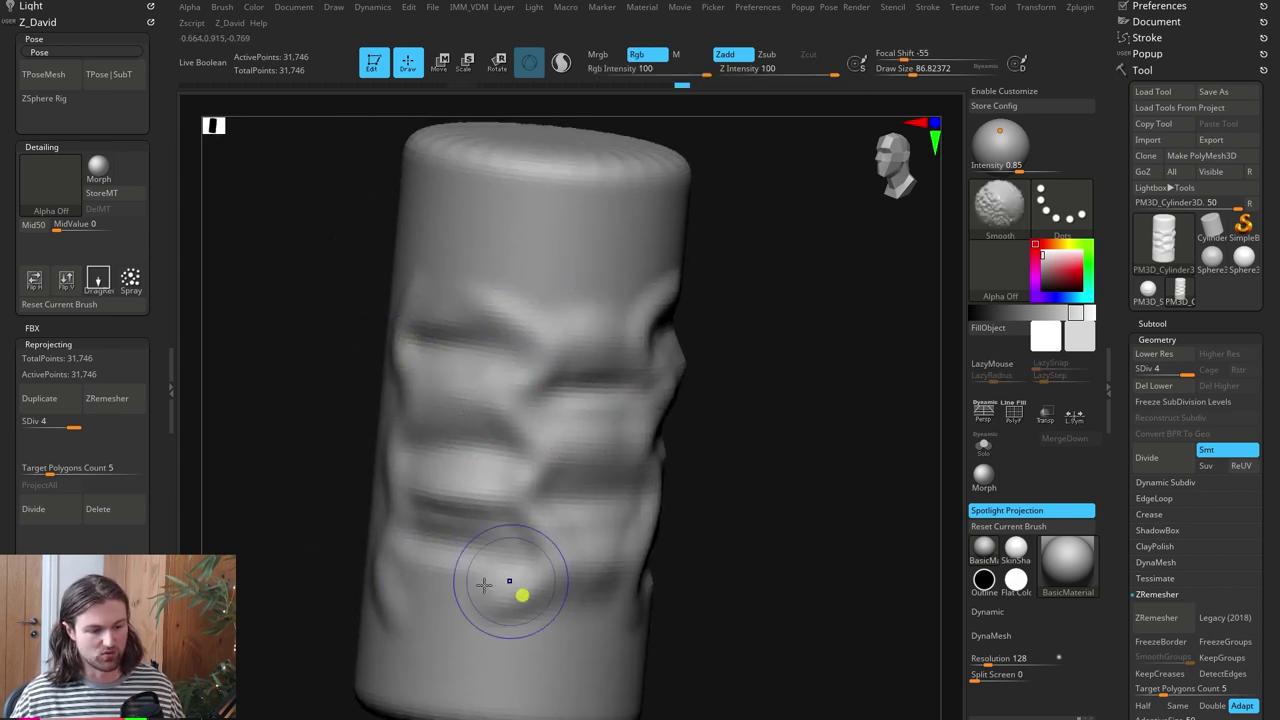
mouse_move(643, 591)
mouse_down()
mouse_move(802, 477)
mouse_move(850, 469)
mouse_up()
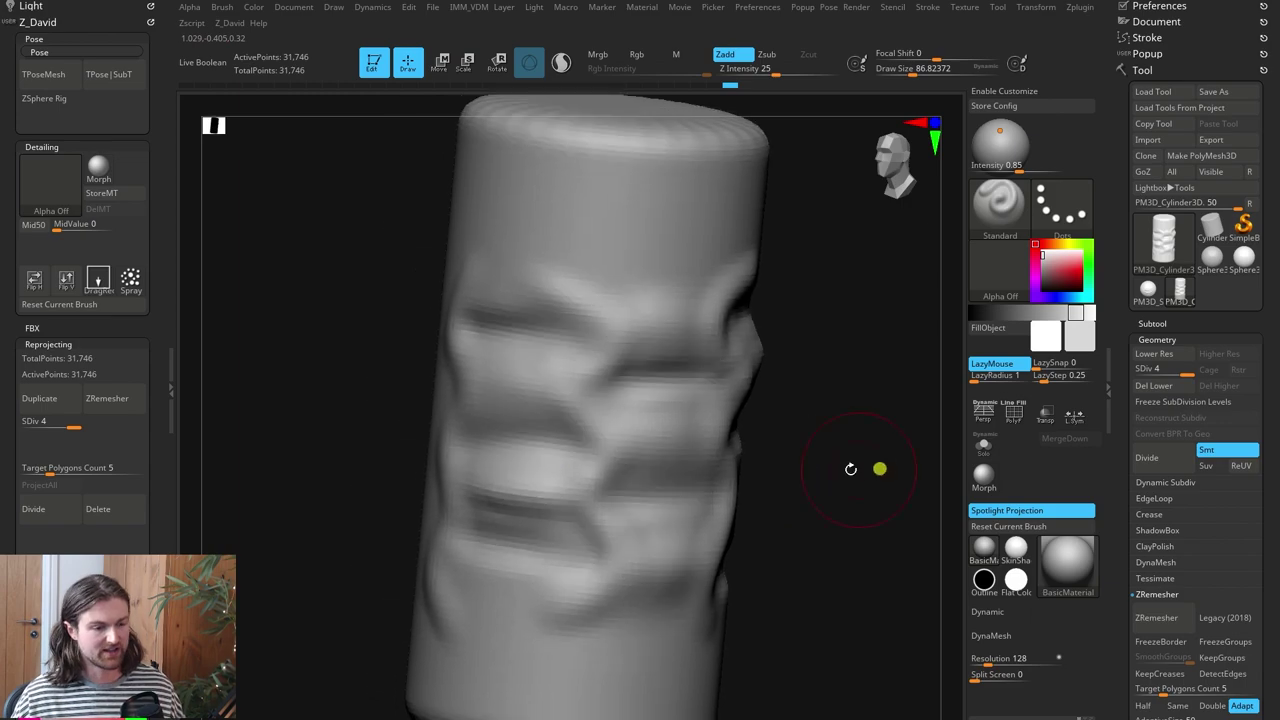
Switch to Photoshop and examine the creased leather of the boots in the concept art up close
key(alt+Tab)
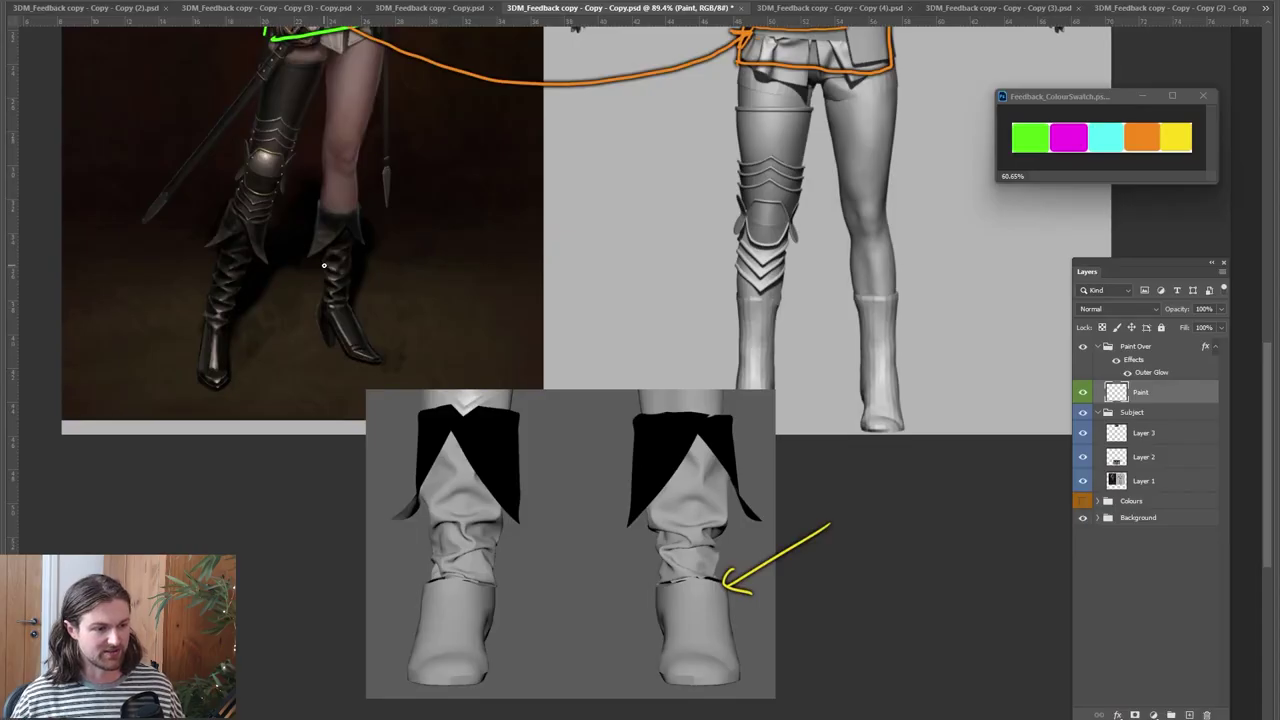
alt+scroll(249, 304, up, 8)
drag(357, 320, 357, 401)
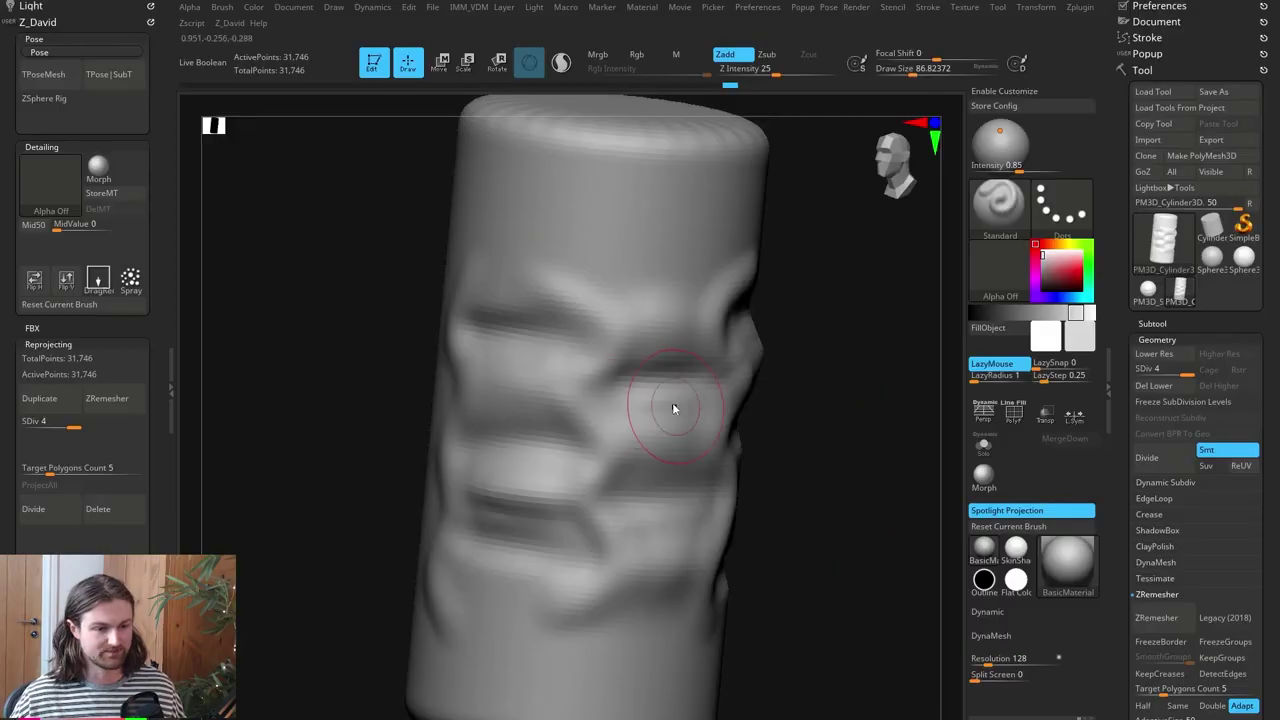
Return to ZBrush, set the draw size to about 44 and sharpen the zigzag ridge between the fold columns
key(space)
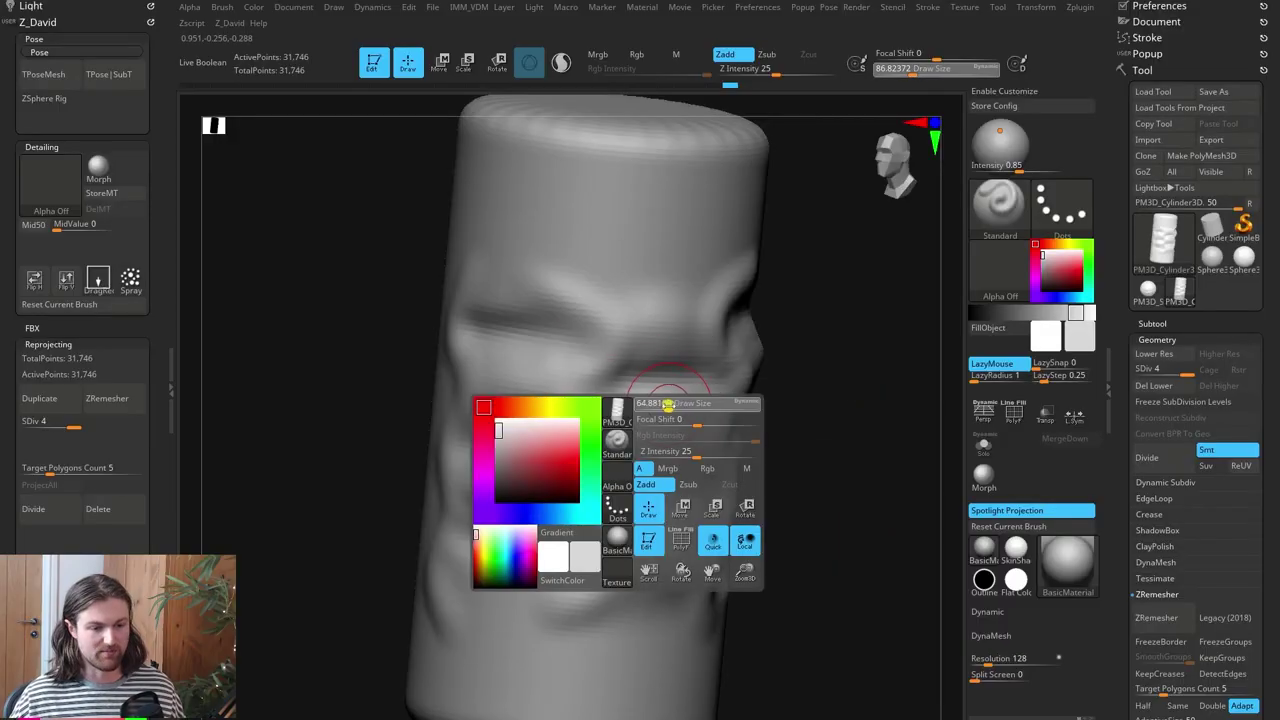
key(space)
drag(542, 298, 540, 297)
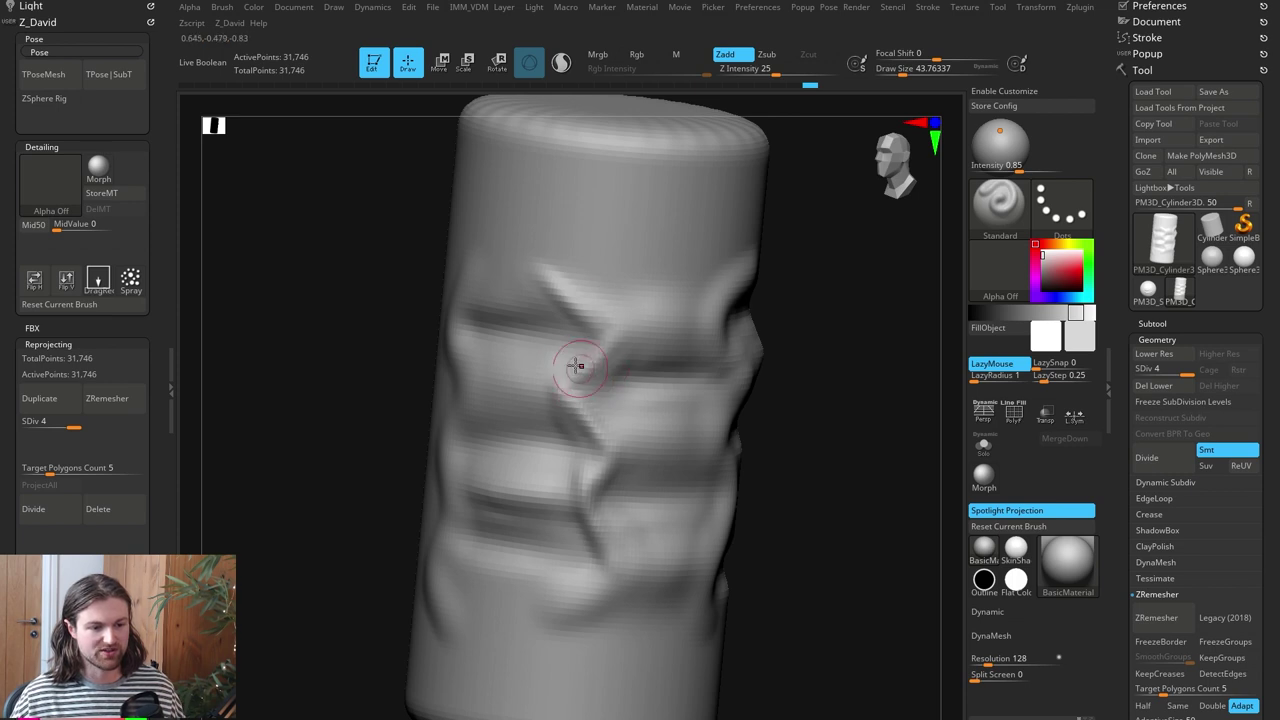
right_drag(558, 527, 563, 490)
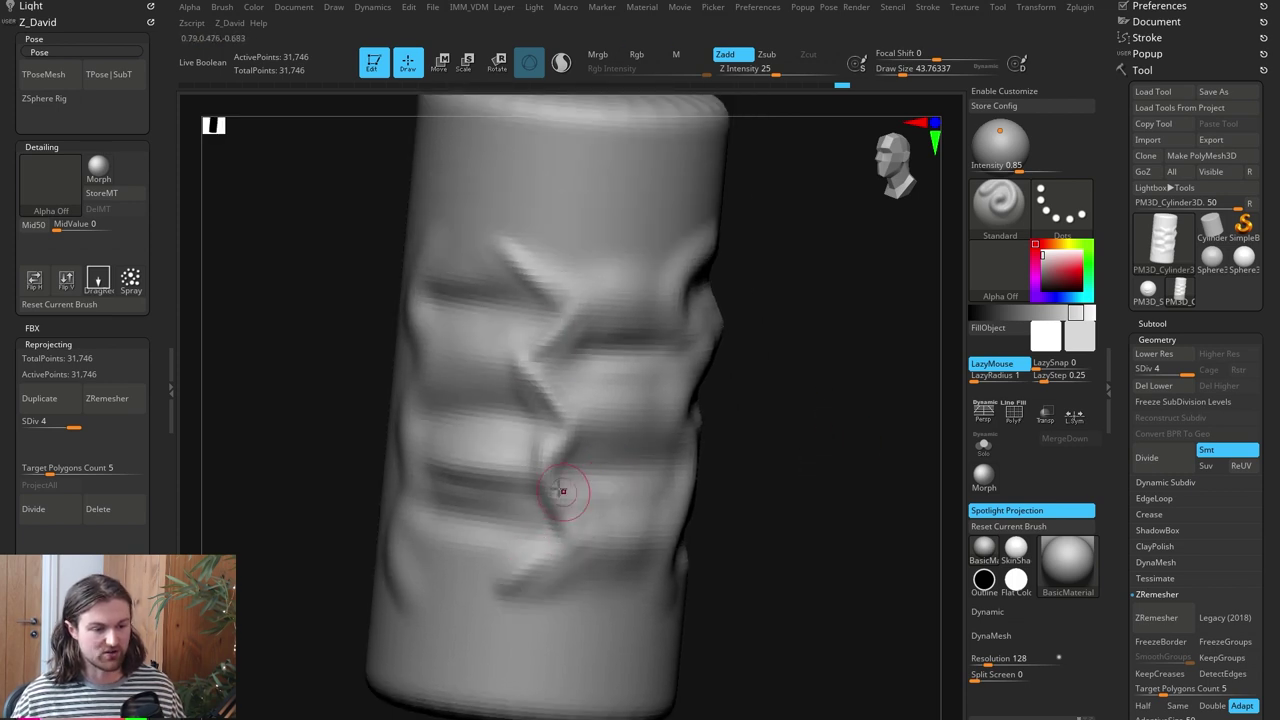
drag(567, 456, 563, 494)
drag(822, 441, 880, 443)
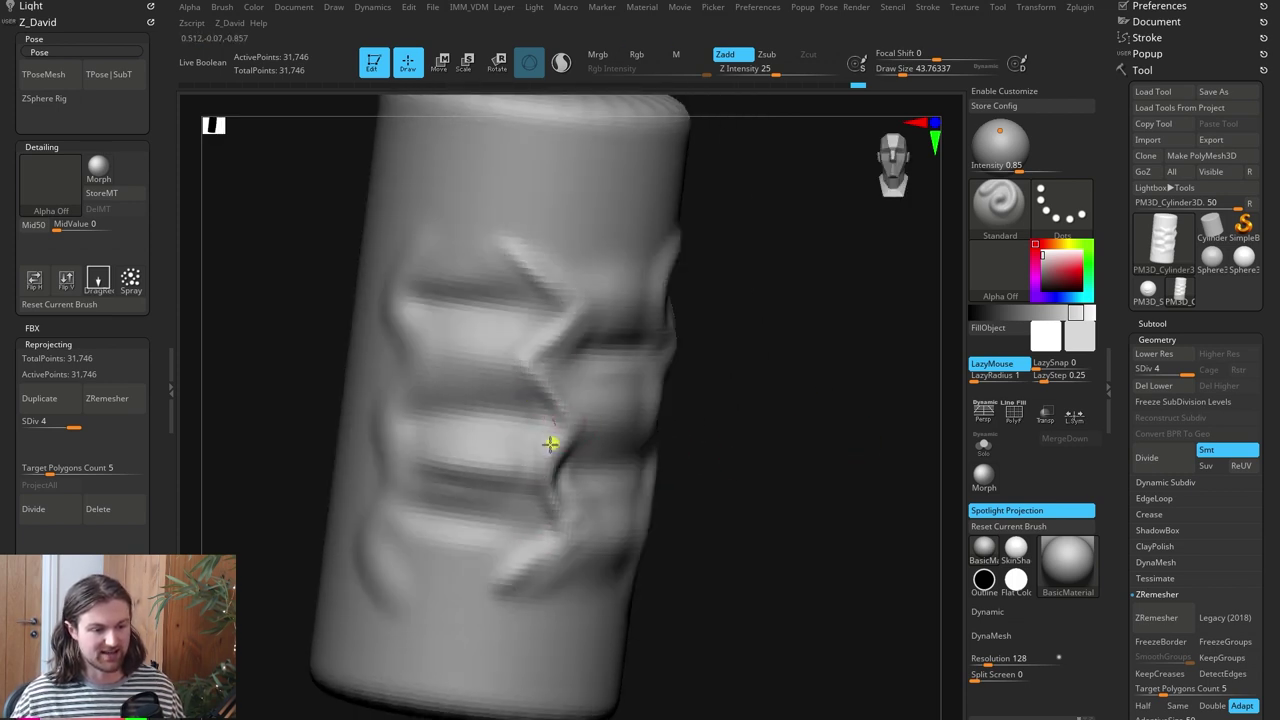
Refine the upper part of the zigzag ridge with short strokes and inspect the folds from below and up close
drag(699, 376, 760, 392)
ctrl+right_drag(590, 372, 600, 410)
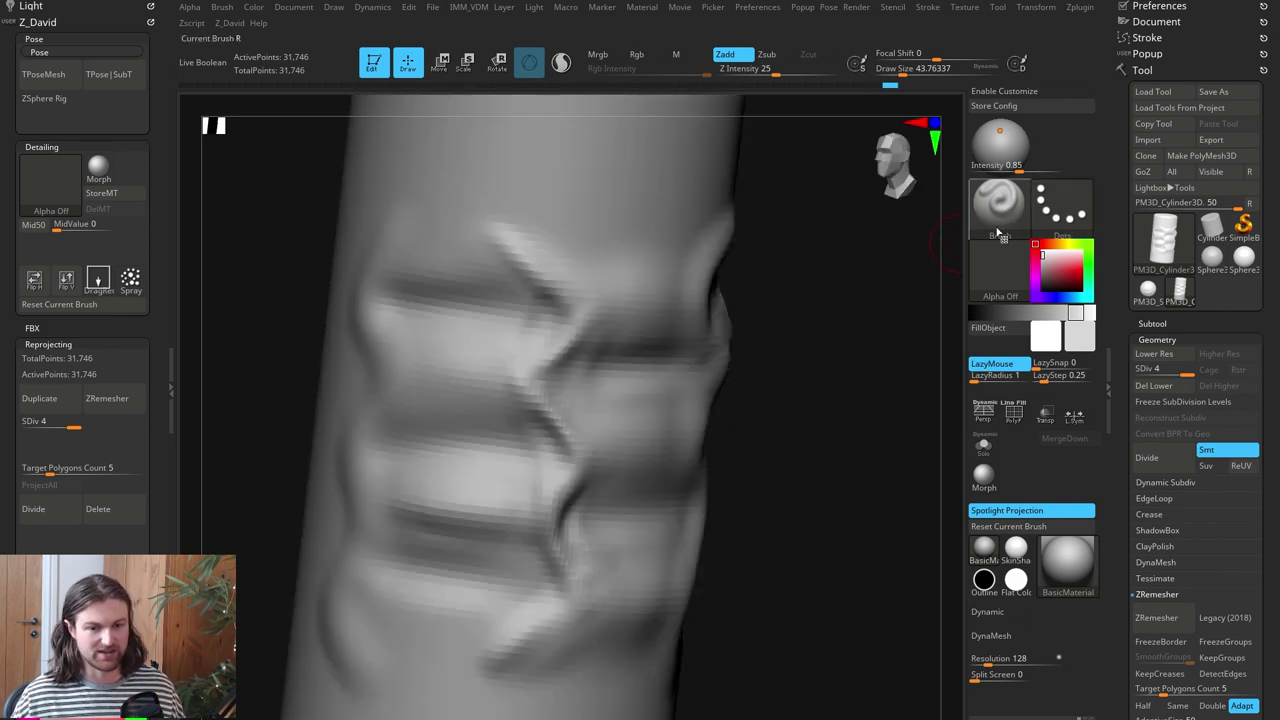
mouse_move(534, 310)
mouse_down()
mouse_move(520, 349)
mouse_move(491, 360)
mouse_up()
drag(589, 348, 571, 384)
drag(860, 389, 823, 394)
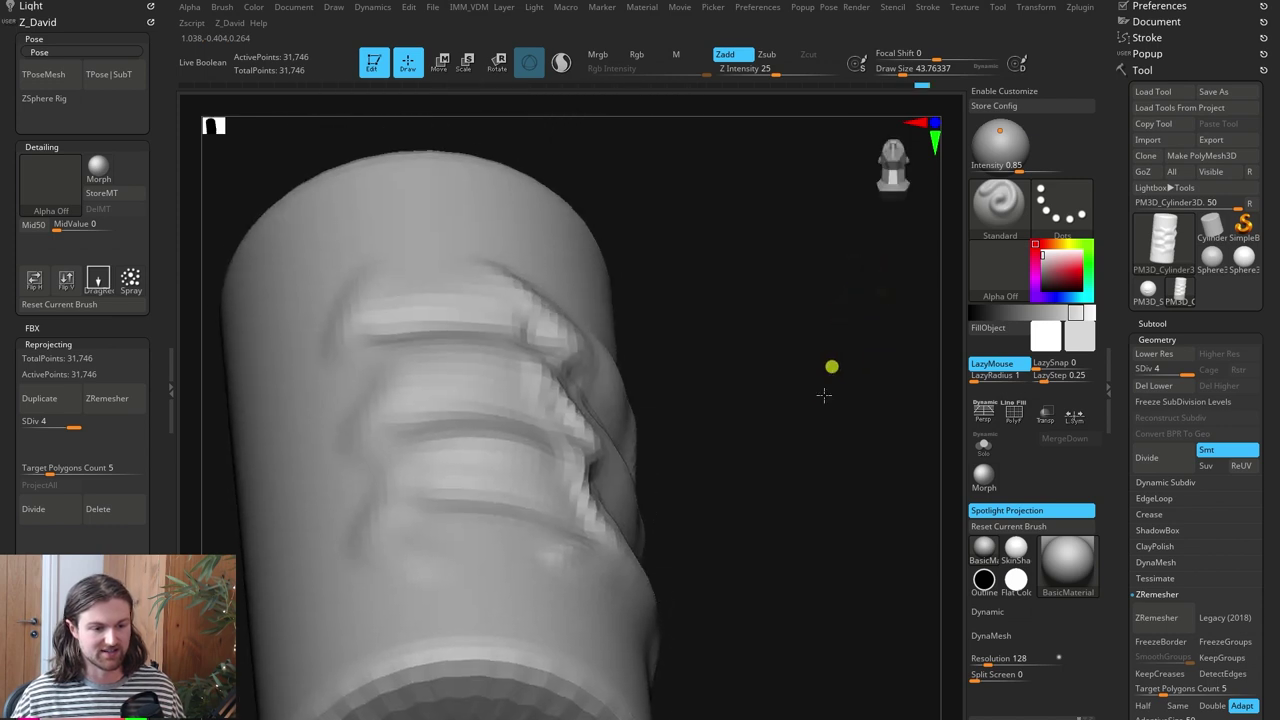
ctrl+right_drag(823, 394, 838, 320)
drag(838, 320, 751, 331)
drag(749, 274, 843, 271)
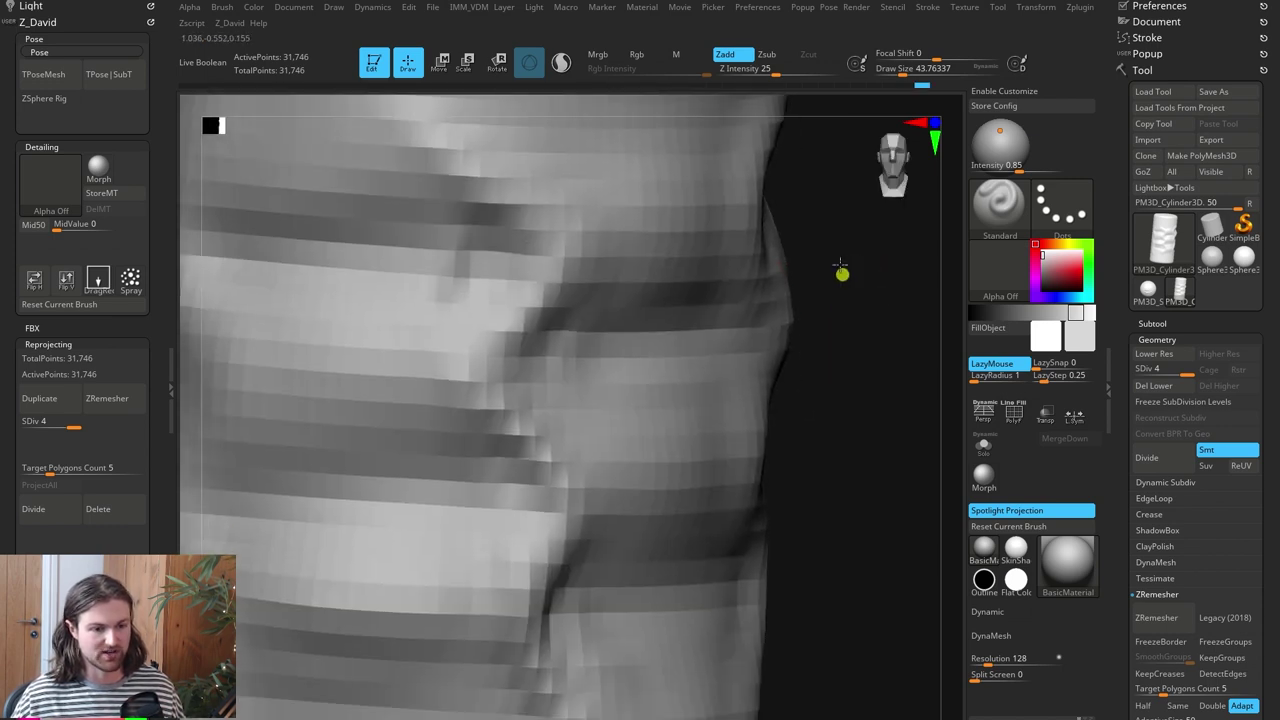
Smooth spots along the zigzag ridge between the fold columns and inspect the folds from several angles
ctrl+right_drag(843, 271, 800, 360)
drag(800, 360, 580, 394)
shift+drag(488, 349, 530, 357)
mouse_move(558, 451)
shift+mouse_down()
mouse_move(546, 446)
mouse_move(542, 474)
shift+mouse_up()
drag(895, 480, 862, 480)
mouse_move(862, 480)
ctrl+right_down()
mouse_move(860, 437)
mouse_move(858, 488)
ctrl+right_up()
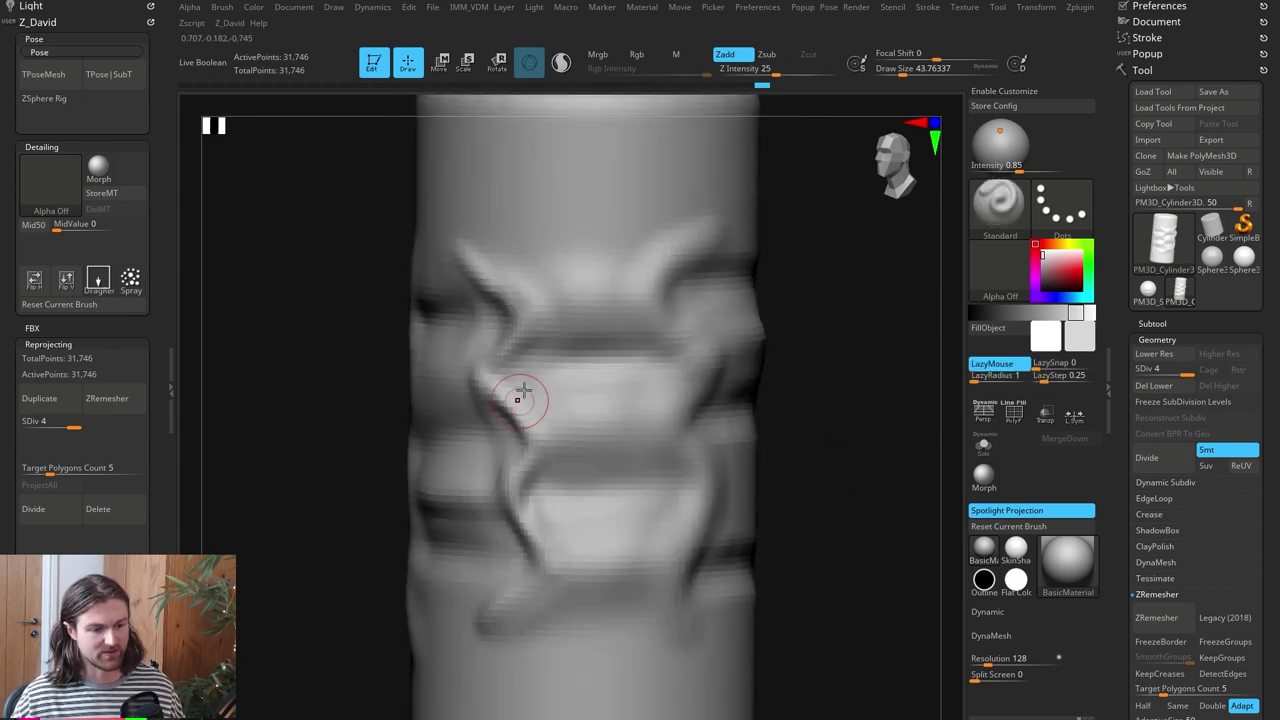
mouse_move(712, 378)
right_down()
mouse_move(877, 401)
mouse_move(837, 426)
mouse_move(837, 449)
mouse_move(629, 108)
right_up()
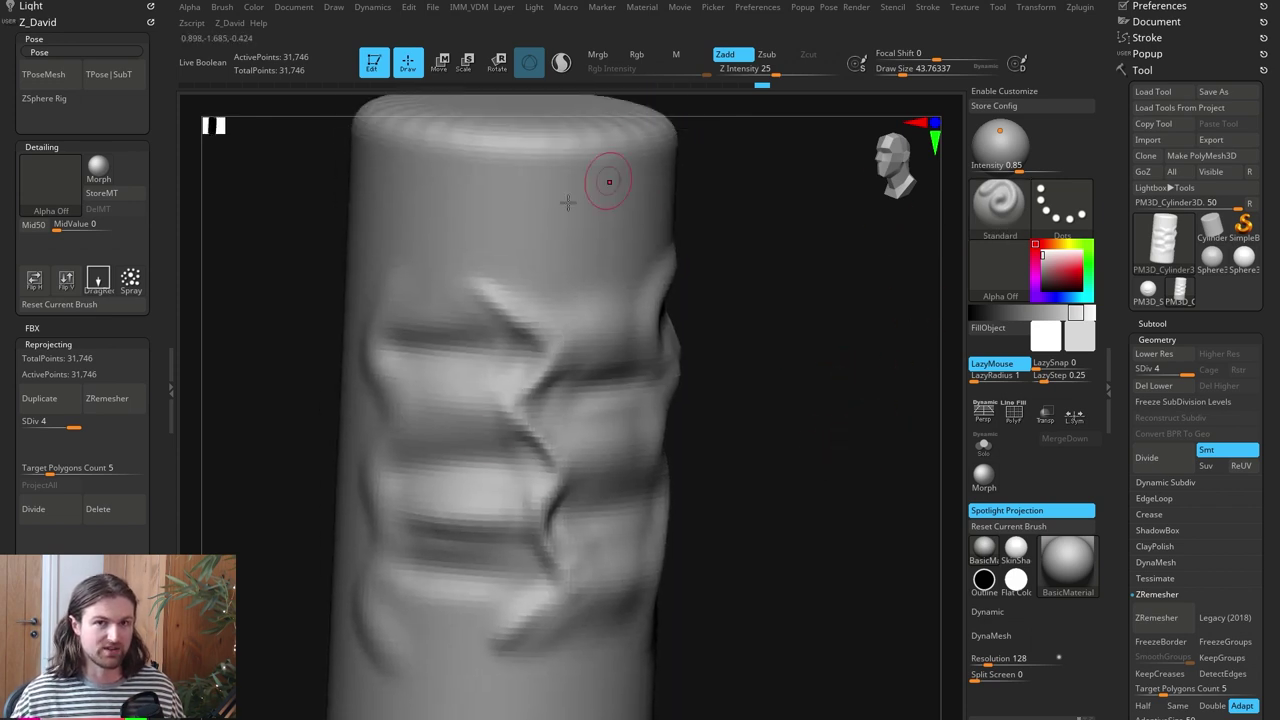
Carve deeper horizontal creases between the folds in the neighbouring fold columns with the Standard brush
alt+drag(418, 466, 543, 459)
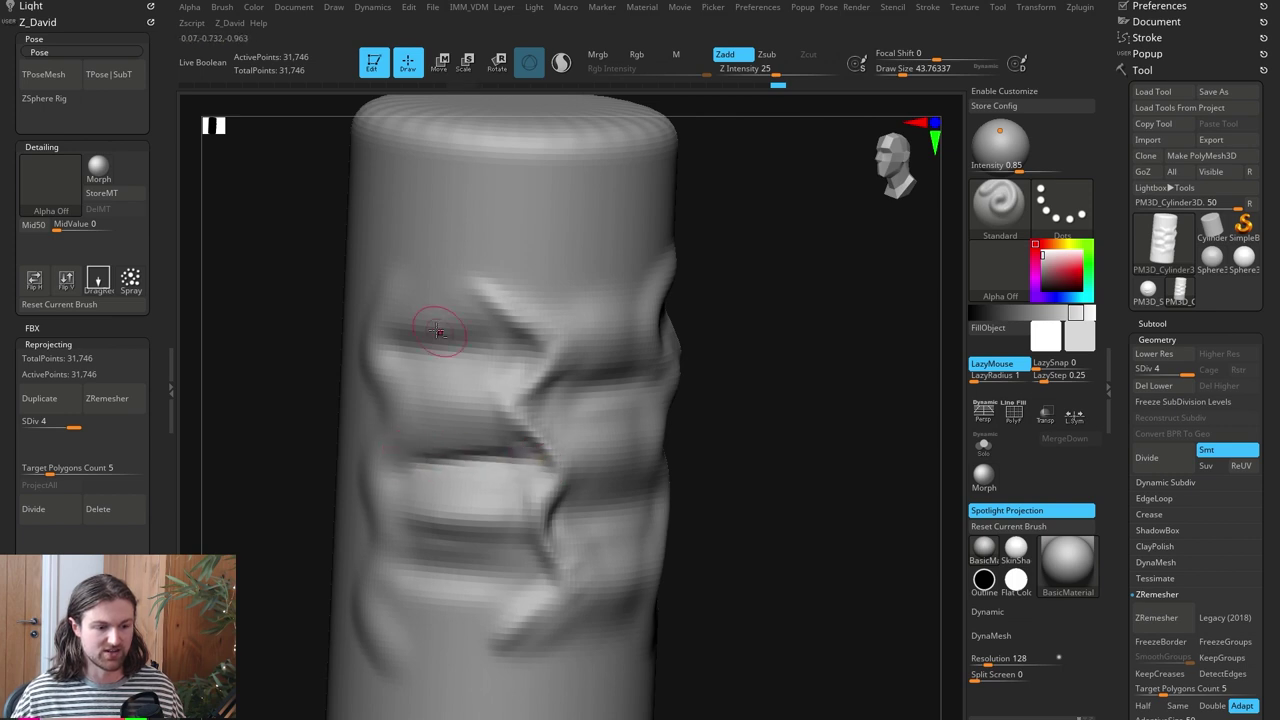
alt+drag(405, 349, 568, 358)
drag(759, 385, 614, 413)
right_drag(759, 385, 531, 374)
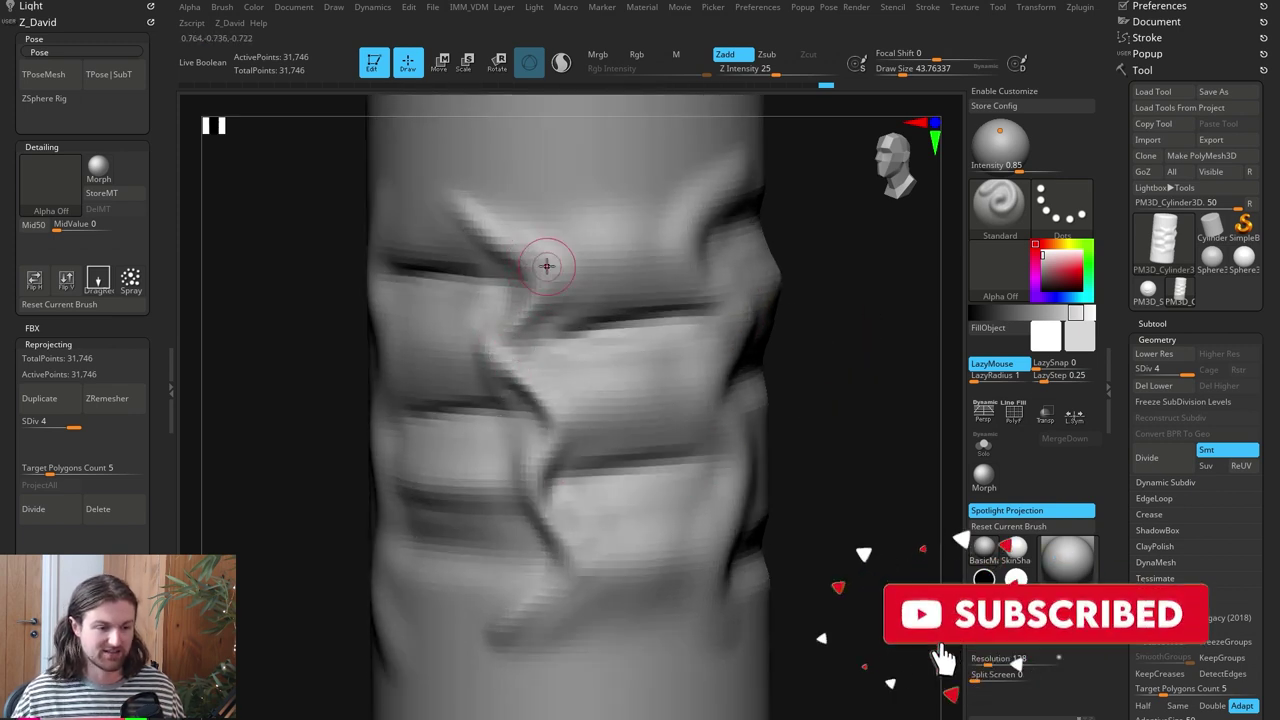
Set the draw size to about 77 and build up the upper junction of the zigzag ridge
key(space)
drag(548, 260, 557, 318)
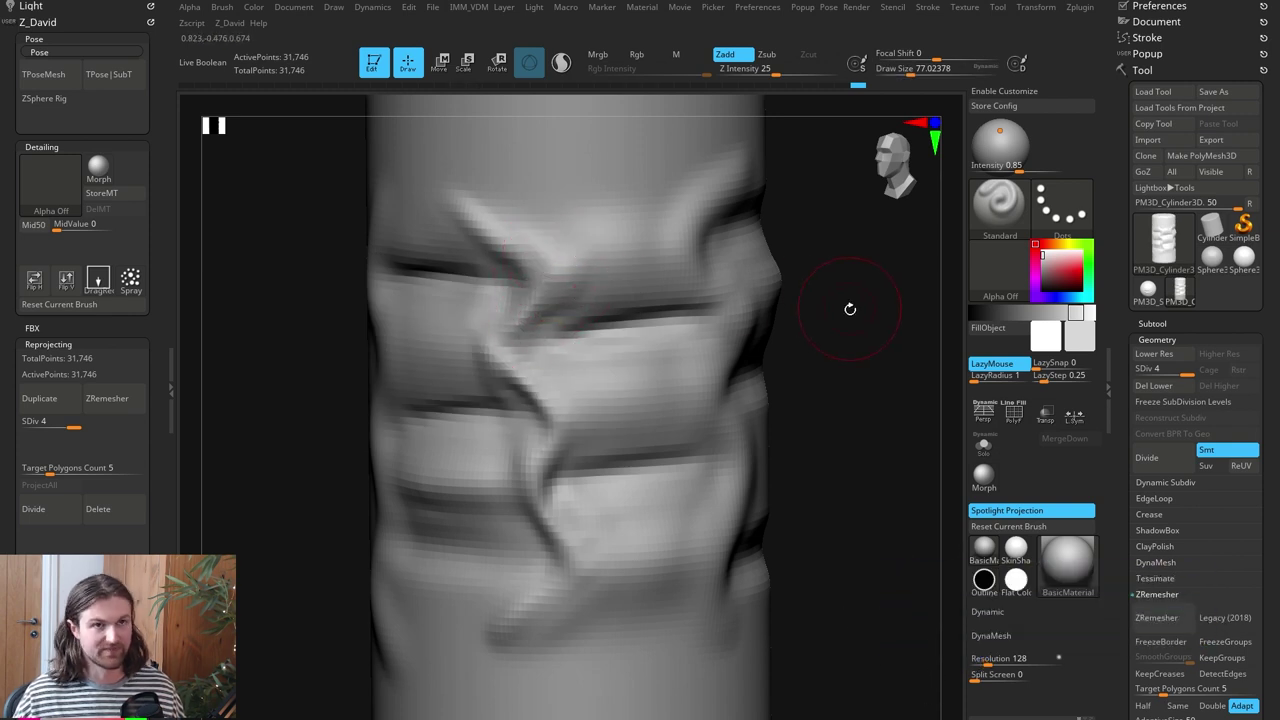
alt+drag(848, 312, 844, 342)
mouse_move(559, 275)
mouse_down()
mouse_move(574, 283)
mouse_move(560, 320)
mouse_move(585, 338)
mouse_up()
mouse_move(848, 319)
alt+mouse_down()
mouse_move(818, 271)
mouse_move(809, 310)
alt+mouse_up()
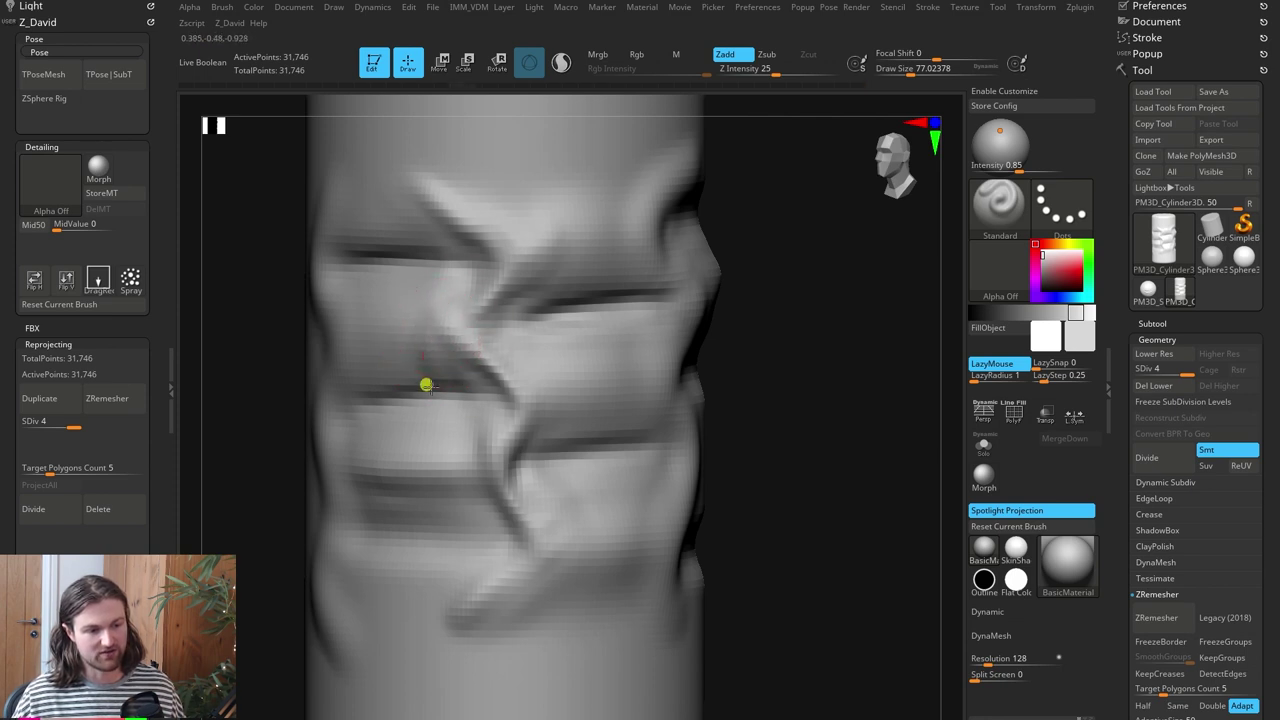
Refine the fold junctions with a draw size of about 53 to 57 and sculpt diagonal folds above the upper crease
key(shift)
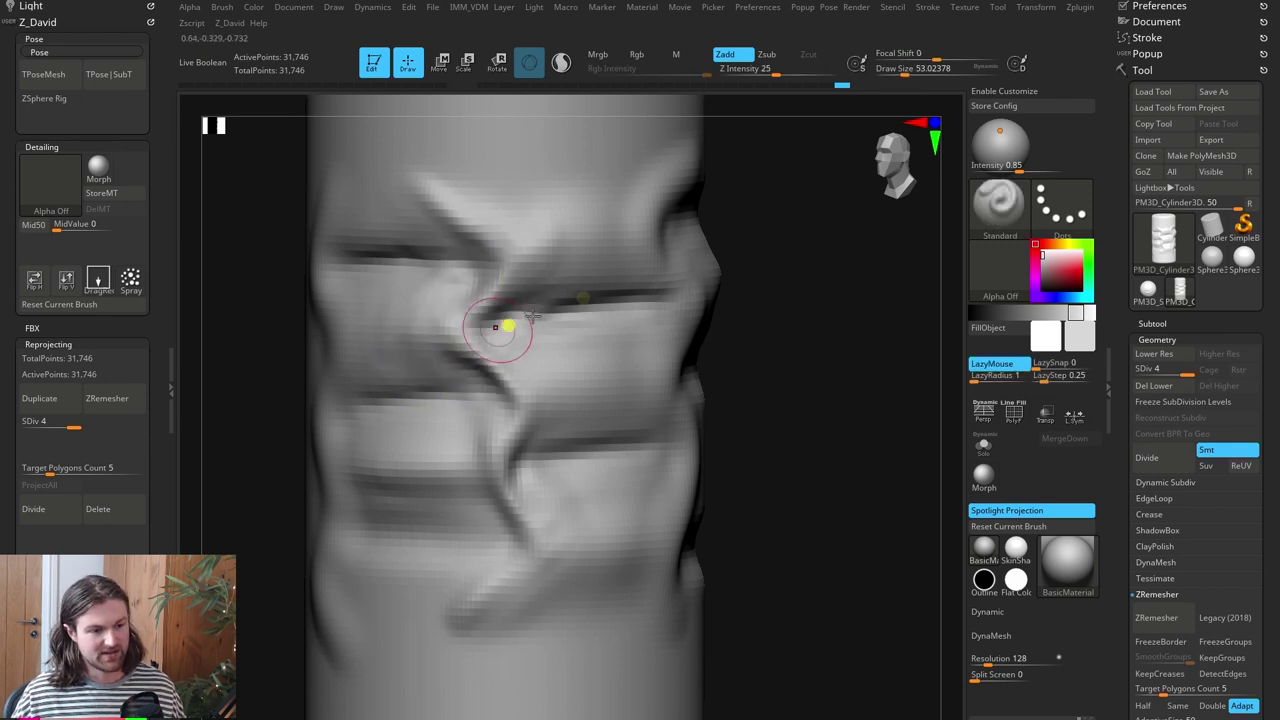
key(shift)
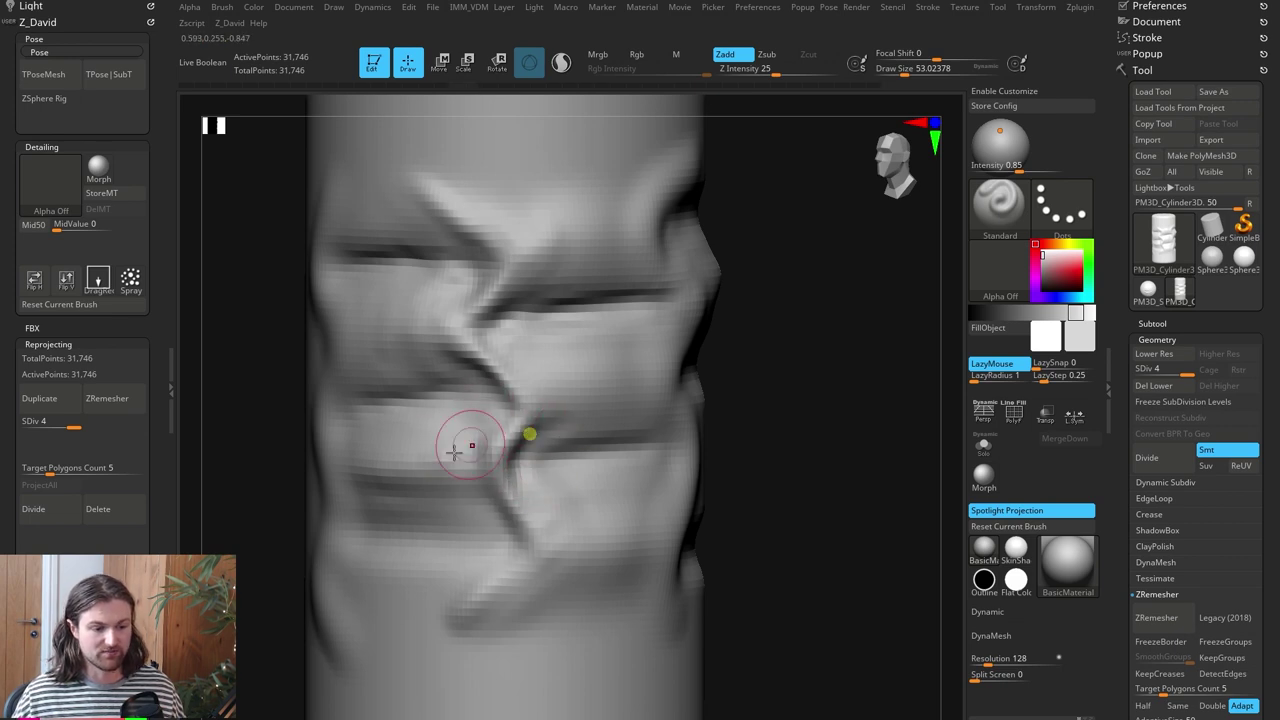
ctrl+right_drag(477, 471, 543, 434)
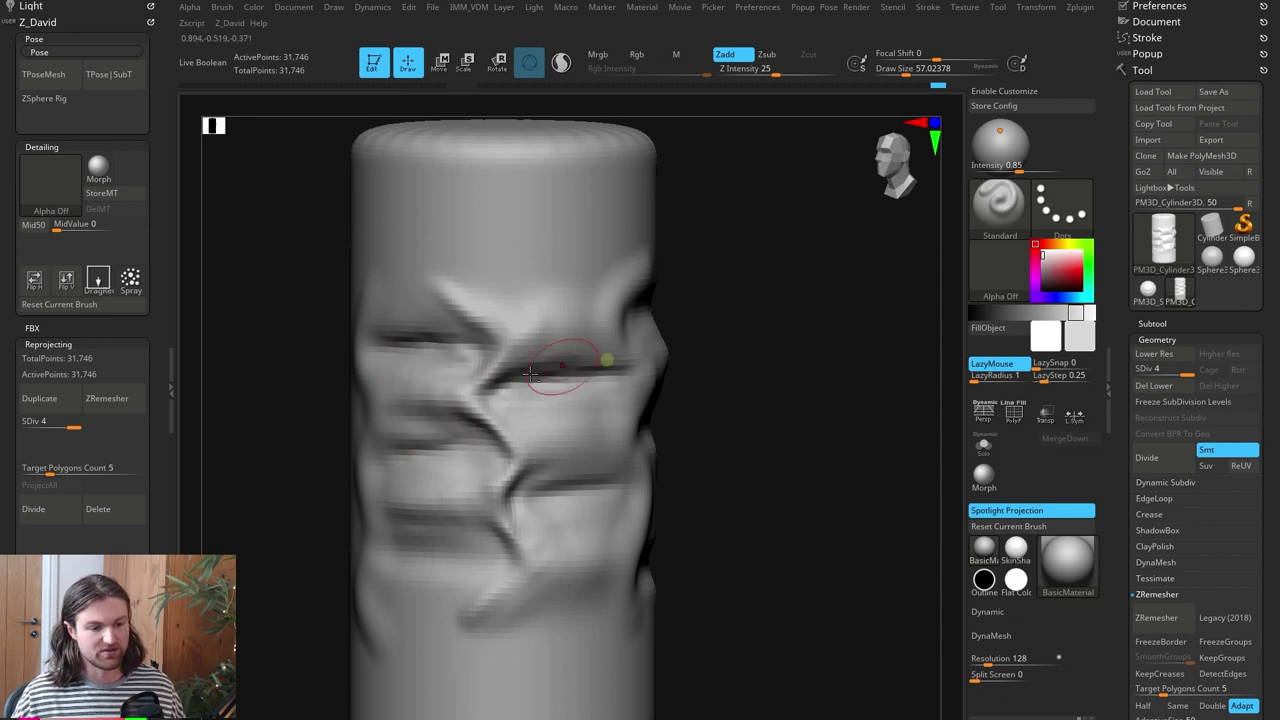
drag(592, 318, 485, 308)
drag(409, 326, 470, 310)
drag(554, 314, 470, 285)
mouse_move(775, 320)
ctrl+right_down()
mouse_move(752, 348)
mouse_move(734, 443)
ctrl+right_up()
Switch to the Move brush with a draw size of about 202 and shift the folds into less regular shapes
key(space)
drag(751, 429, 777, 429)
key(b)
key(m)
key(v)
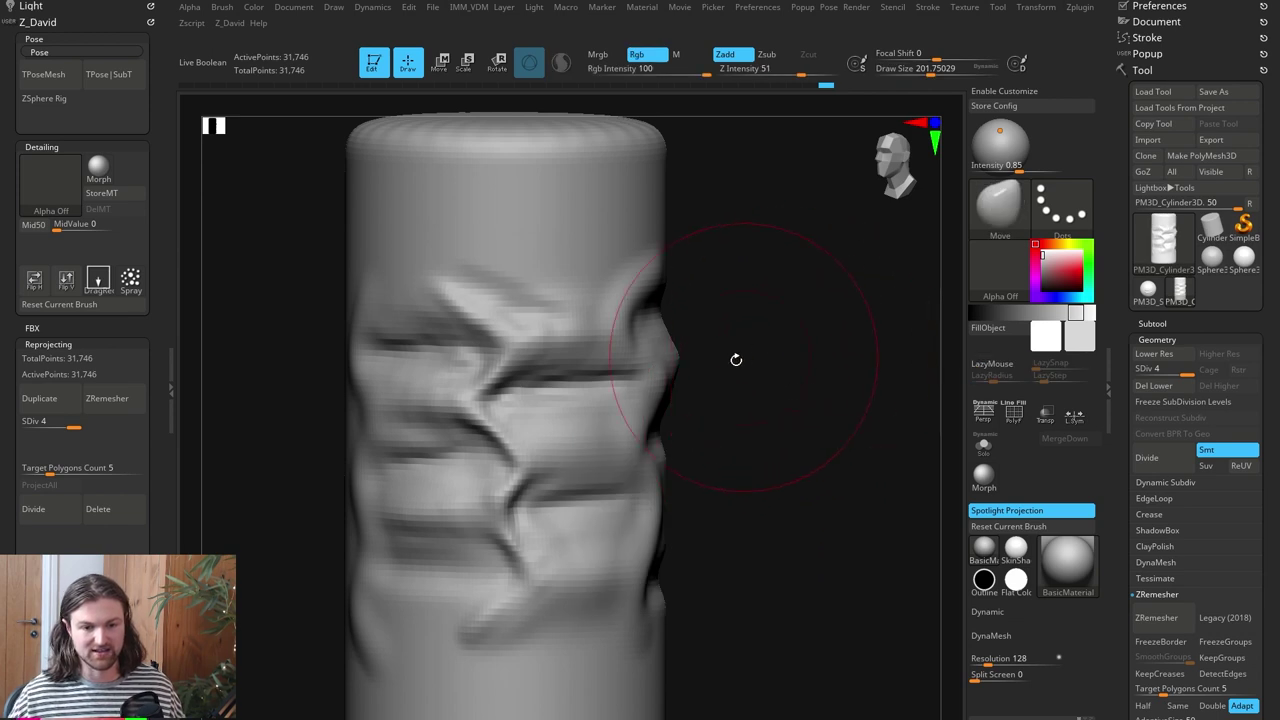
mouse_move(549, 338)
mouse_down()
mouse_move(551, 363)
mouse_move(449, 334)
mouse_move(463, 323)
mouse_move(551, 450)
mouse_move(523, 569)
mouse_up()
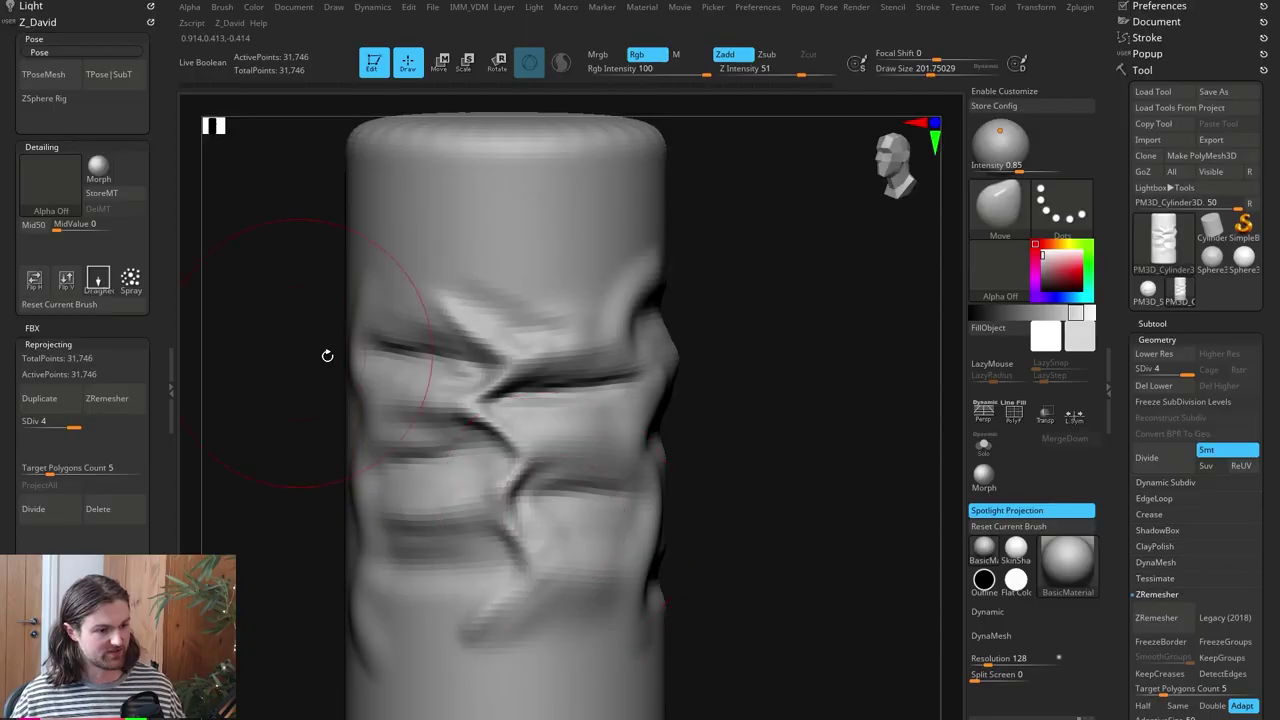
drag(326, 354, 509, 266)
mouse_move(700, 347)
mouse_down()
mouse_move(812, 427)
mouse_move(414, 451)
mouse_up()
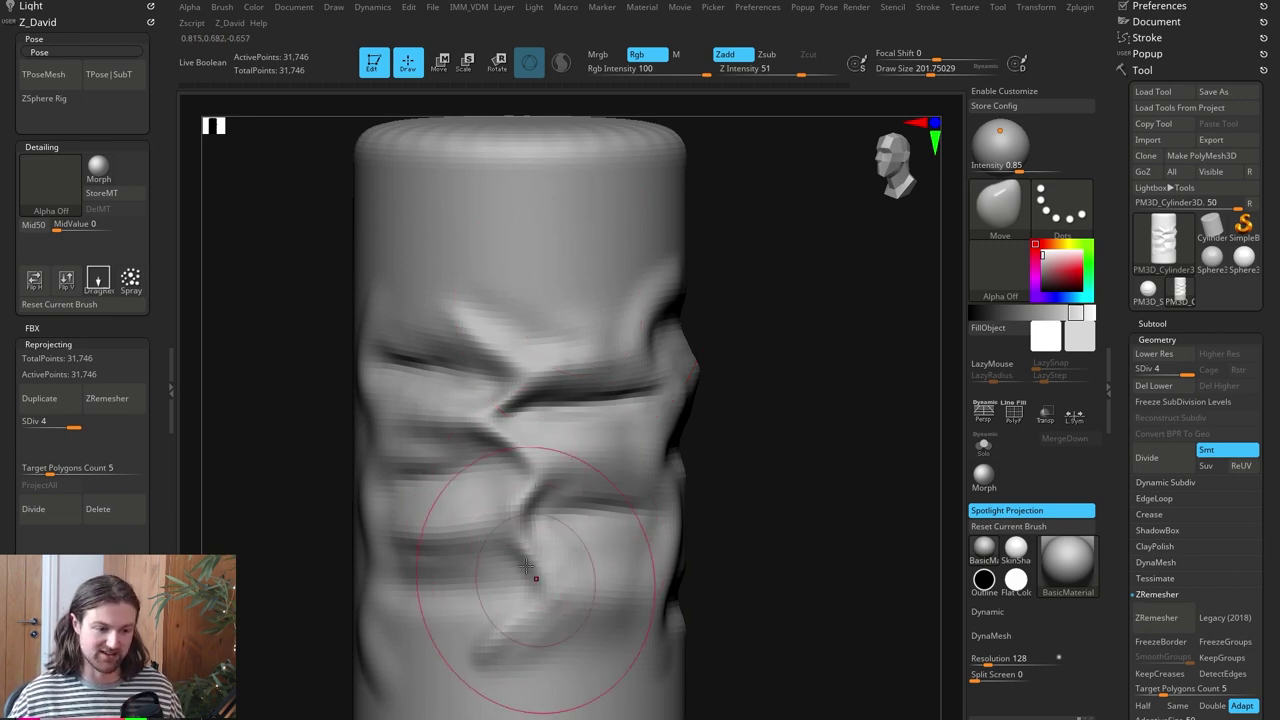
Switch to Photoshop and examine the folds on the submitted boot sculpt beside the concept art
drag(809, 480, 820, 480)
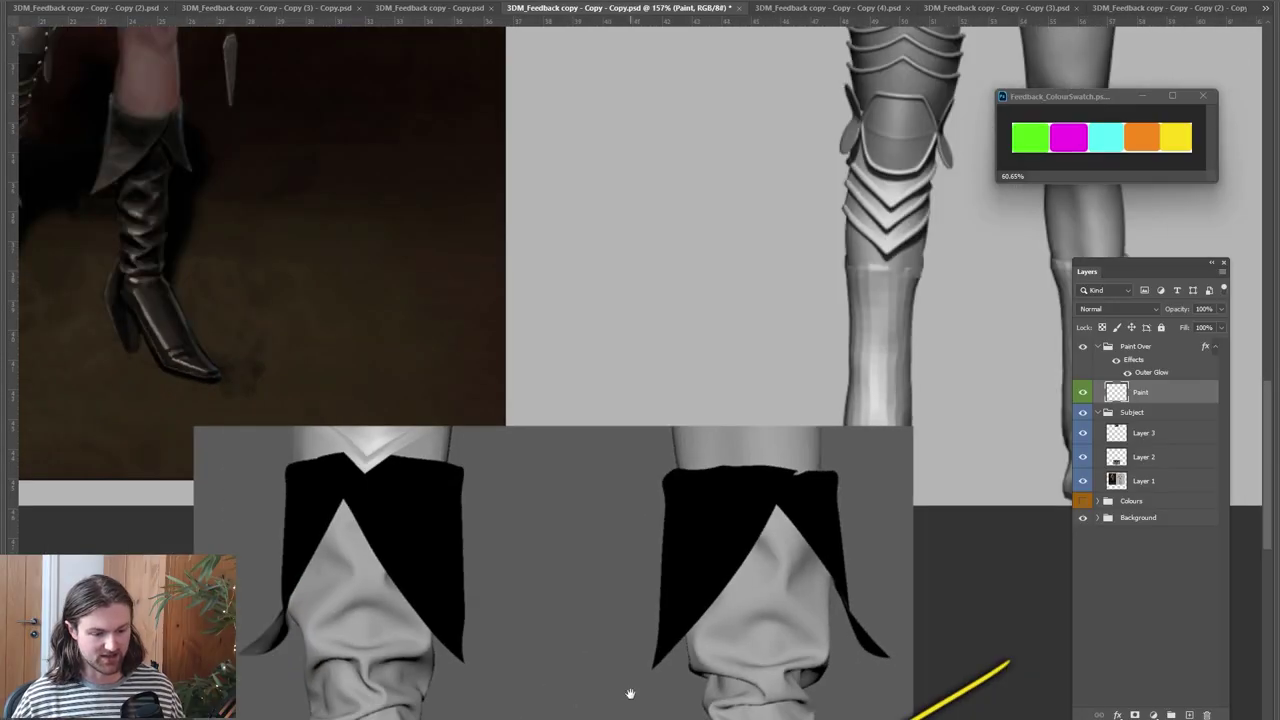
drag(630, 693, 628, 589)
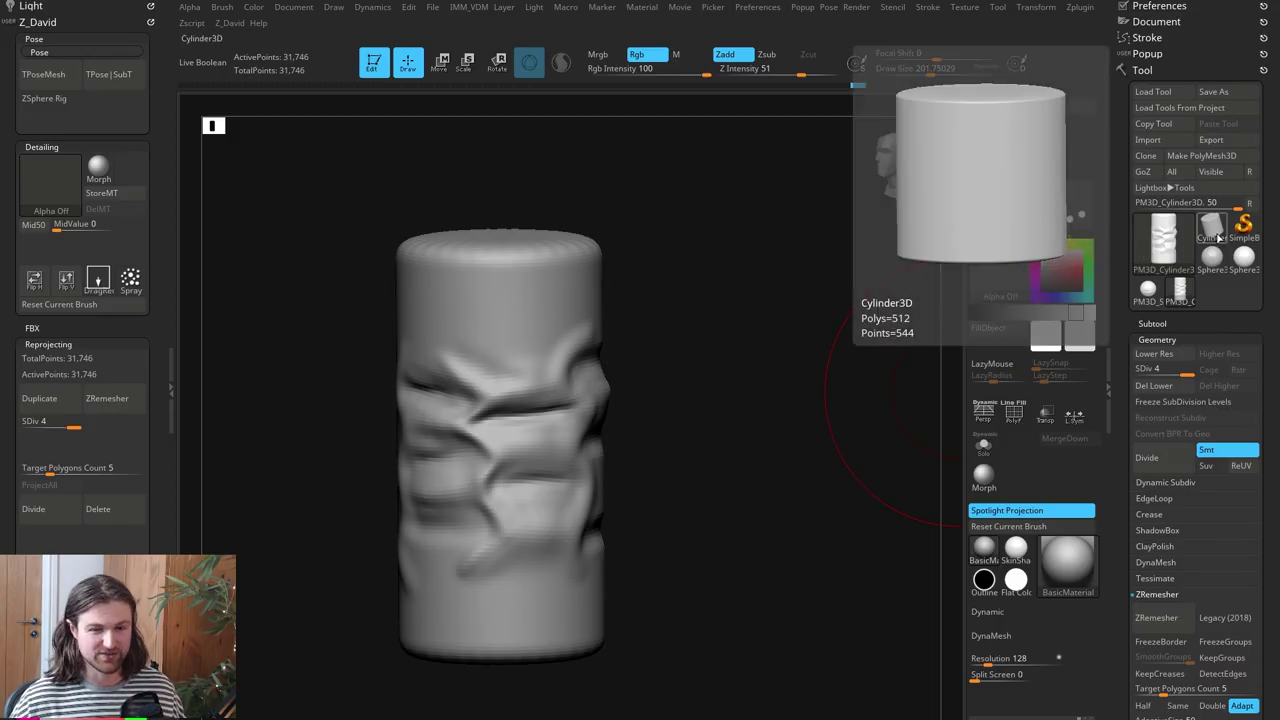
Return to ZBrush, point out the TransposeCloth brush among the sculpting brushes and try to compress the cylinder with it at subdivision level 4
click(1213, 234)
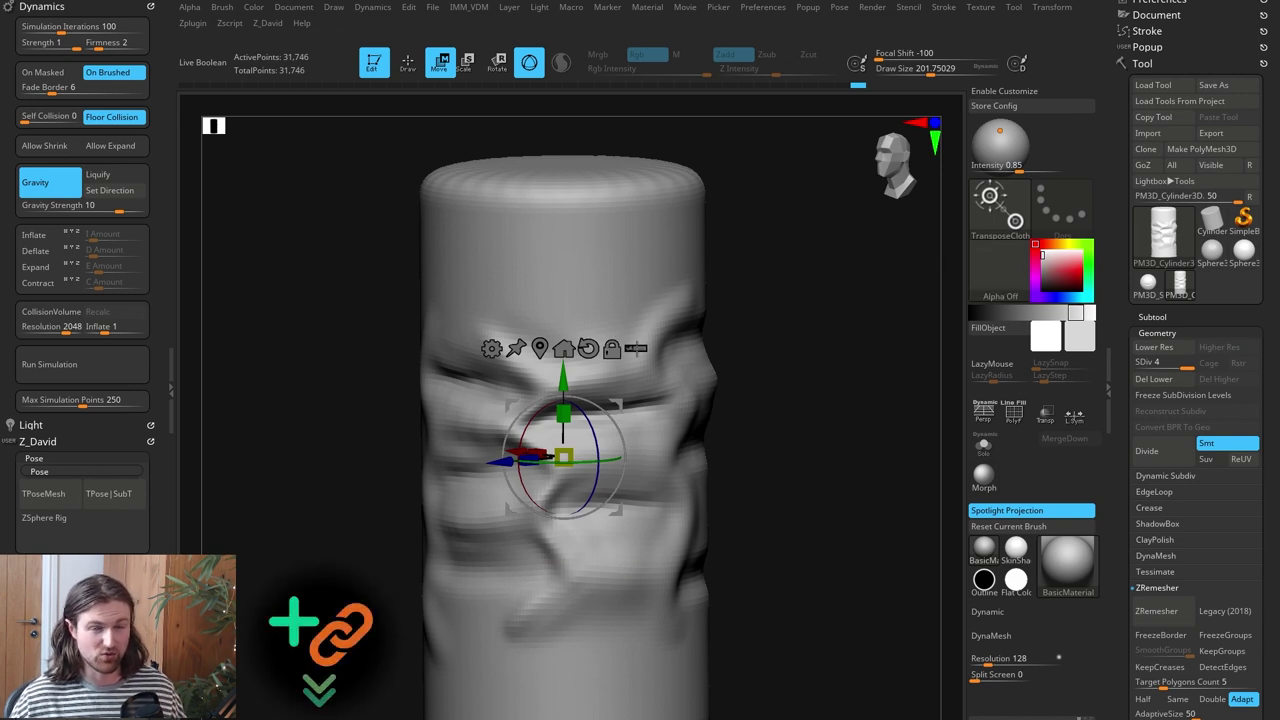
key(b)
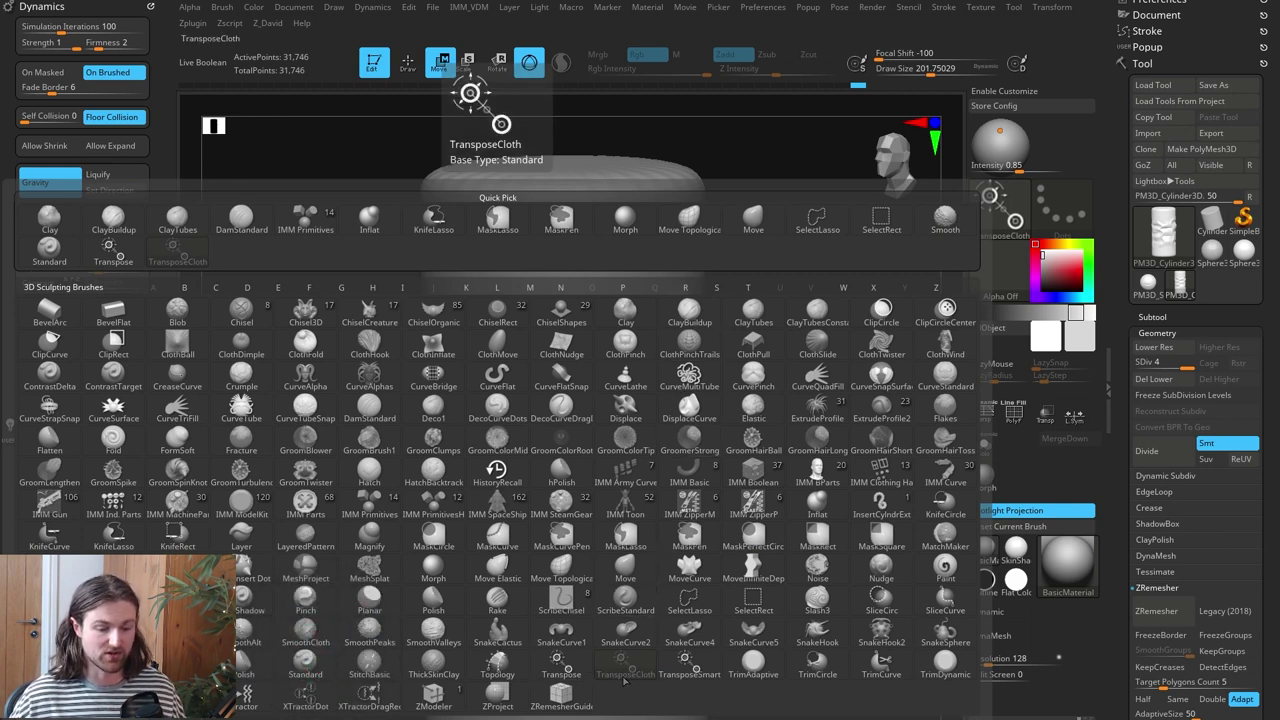
key(Escape)
drag(741, 412, 768, 403)
mouse_move(801, 352)
alt+mouse_down()
mouse_move(776, 365)
mouse_move(799, 346)
alt+mouse_up()
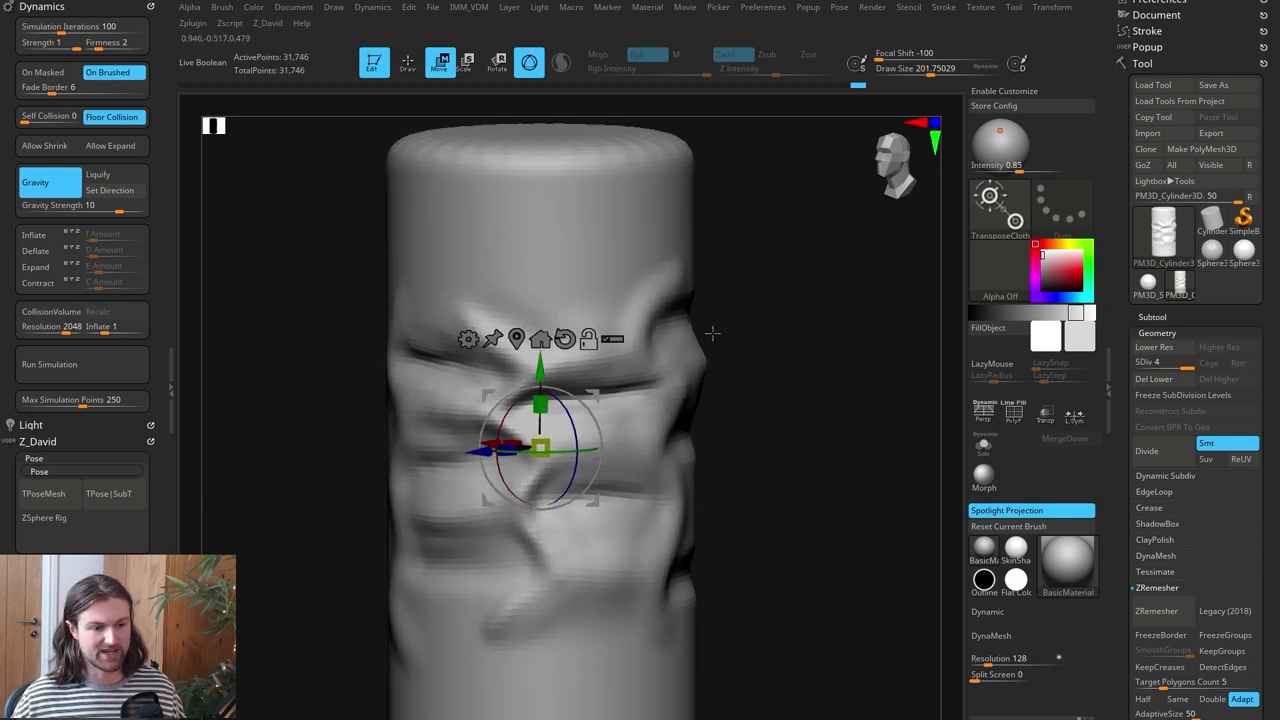
drag(540, 404, 540, 433)
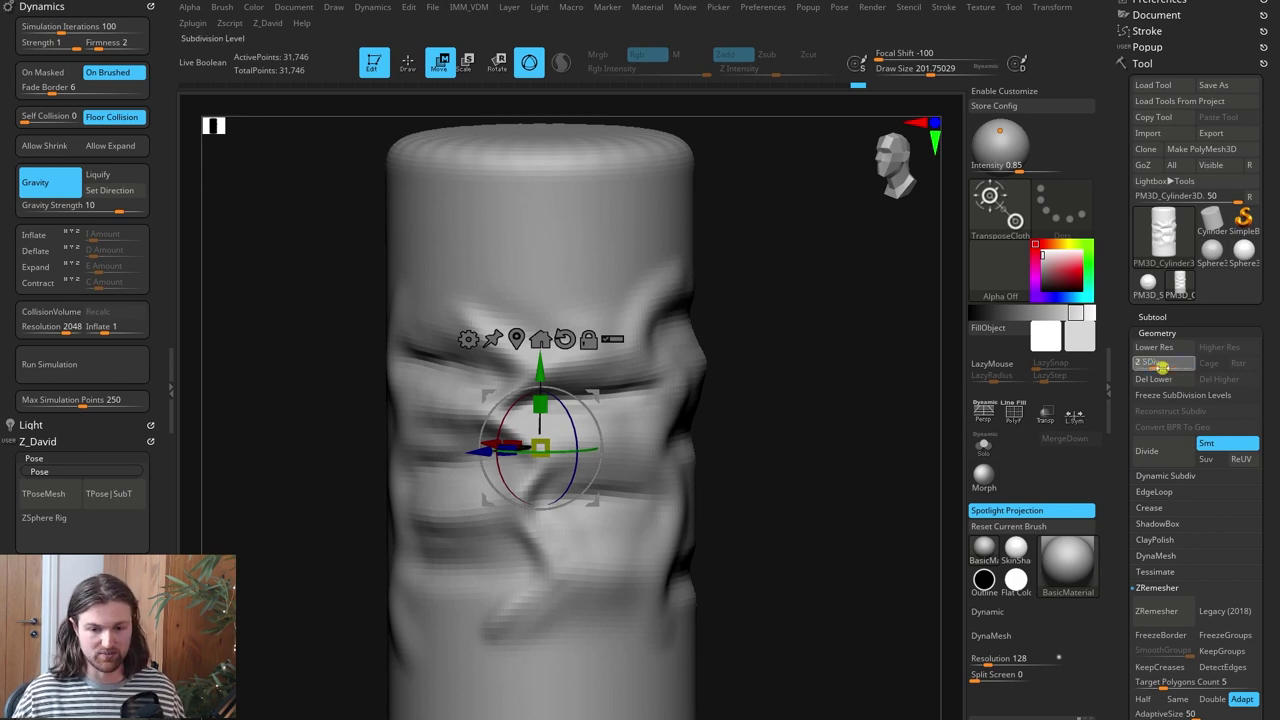
Squash the cylinder vertically with TransposeCloth at subdivision level 3, restore level 4 and return to Draw mode
drag(1158, 367, 1124, 380)
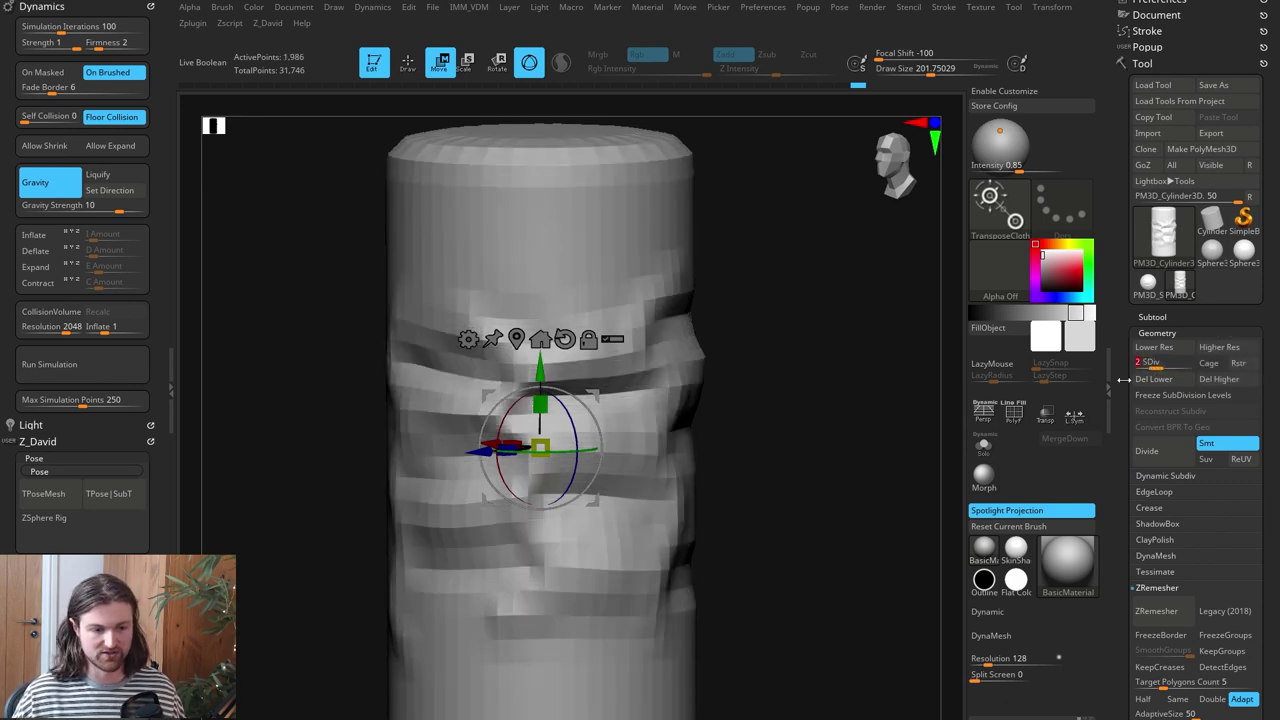
click(1165, 364)
drag(541, 402, 545, 418)
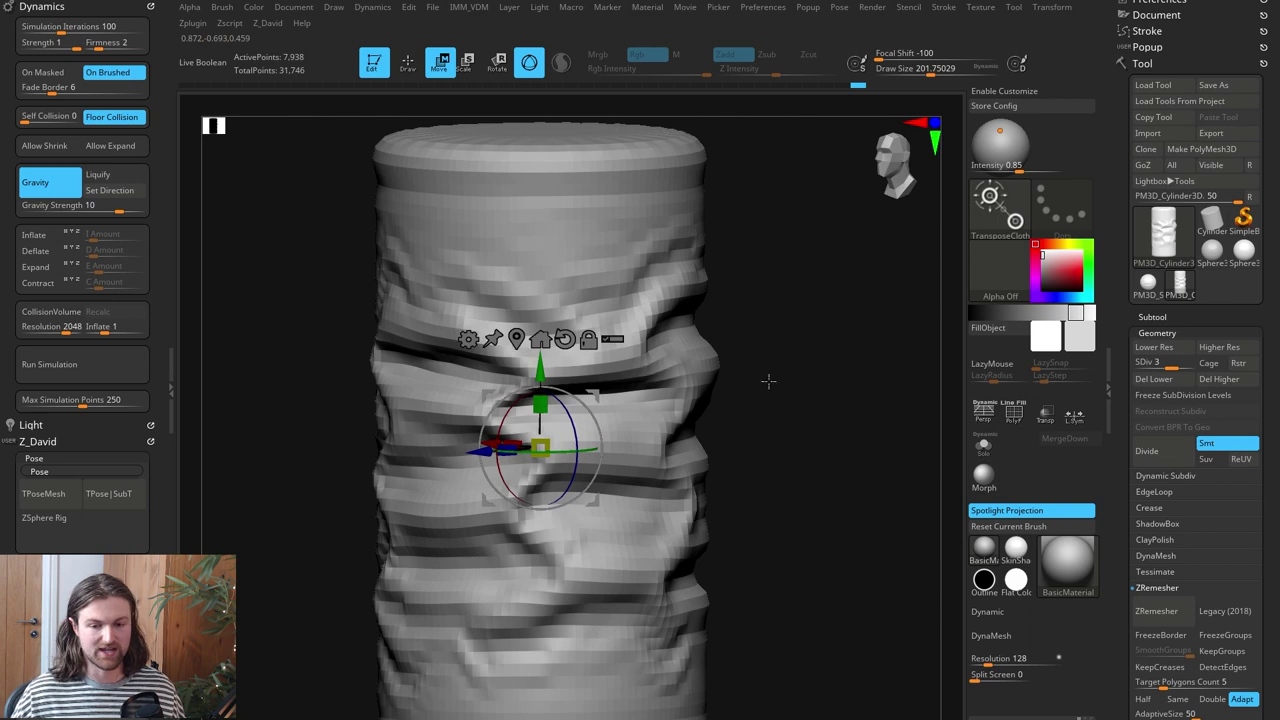
click(1192, 366)
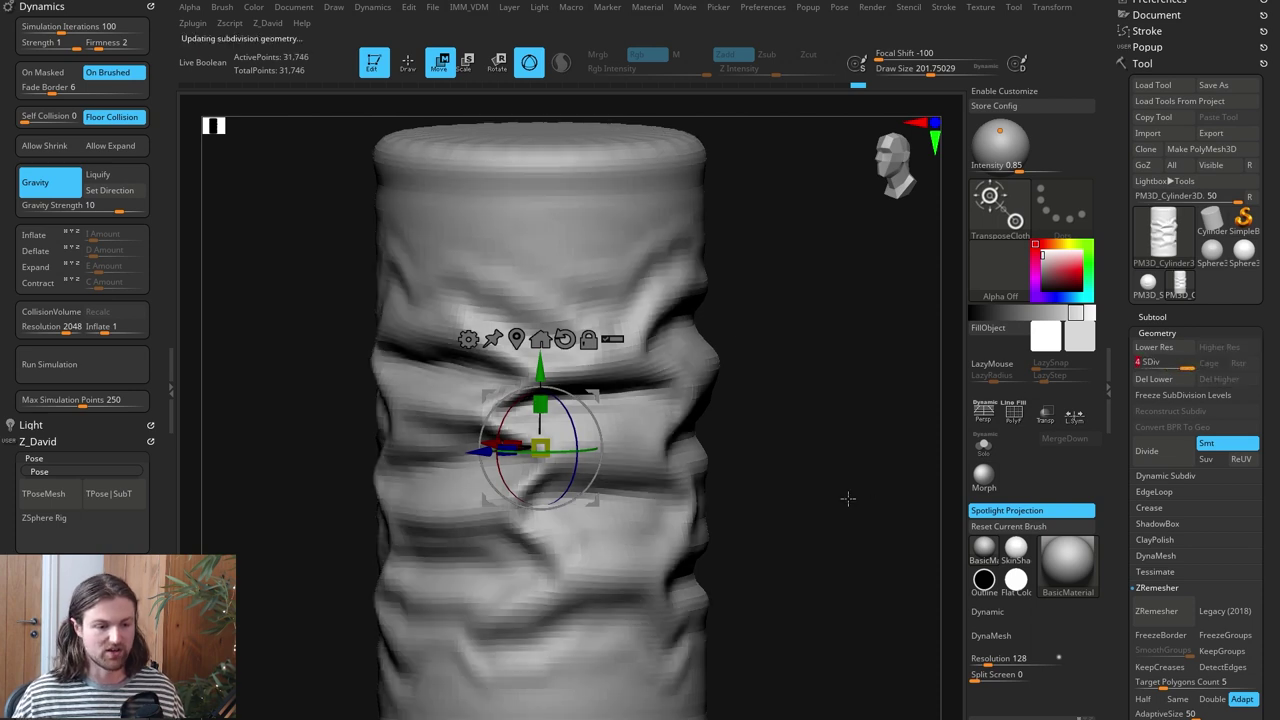
key(q)
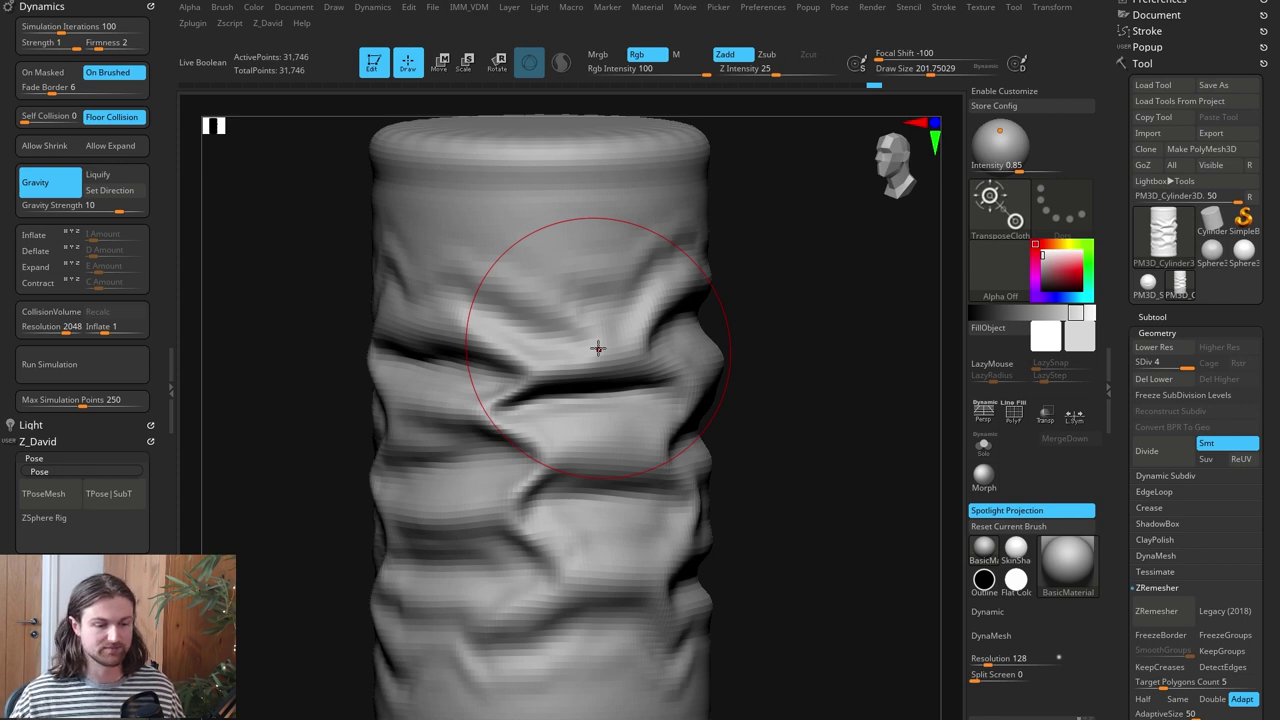
Subdivide the cylinder up to level 6 and inspect the simulated folds
ctrl+right_drag(598, 348, 556, 376)
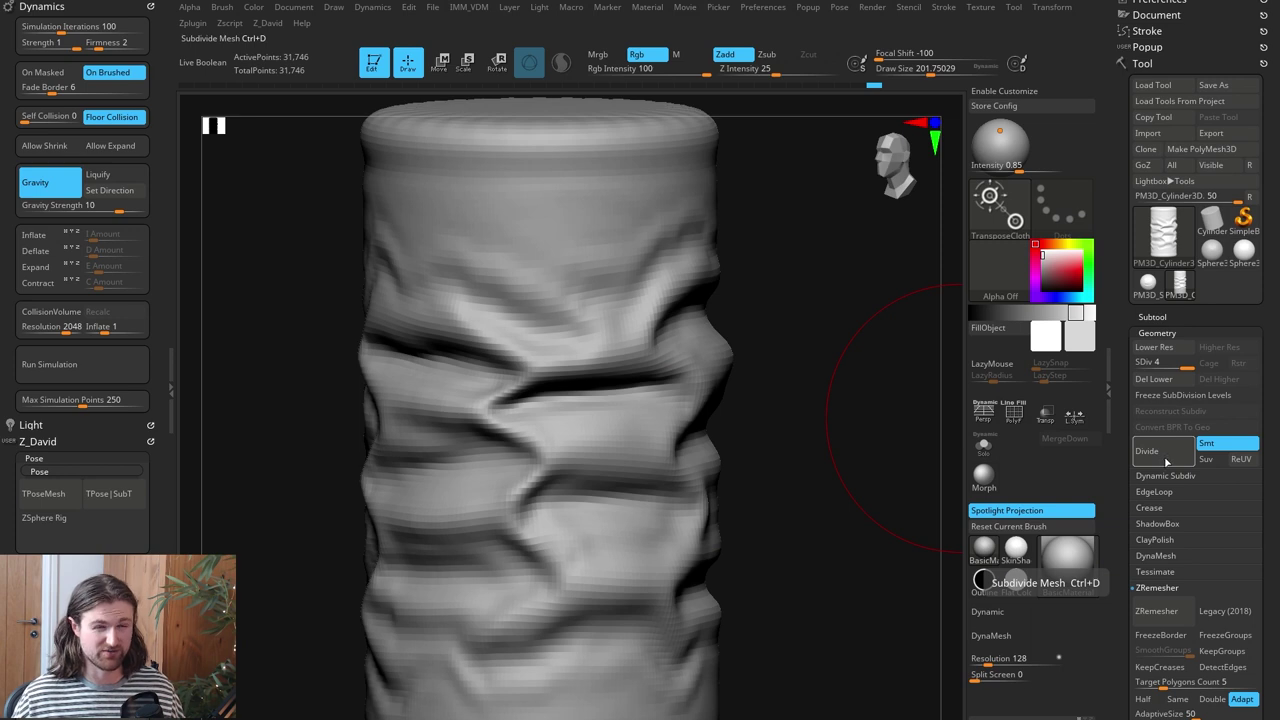
click(1165, 459)
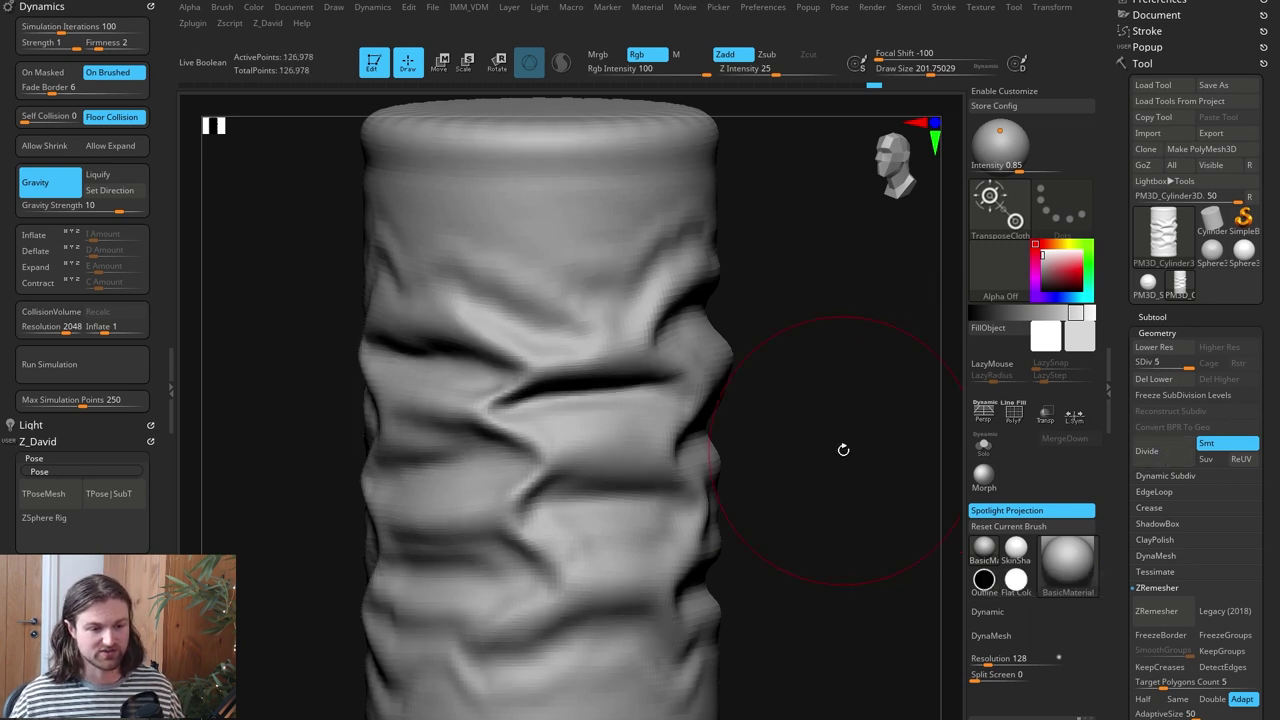
ctrl+right_drag(879, 524, 836, 480)
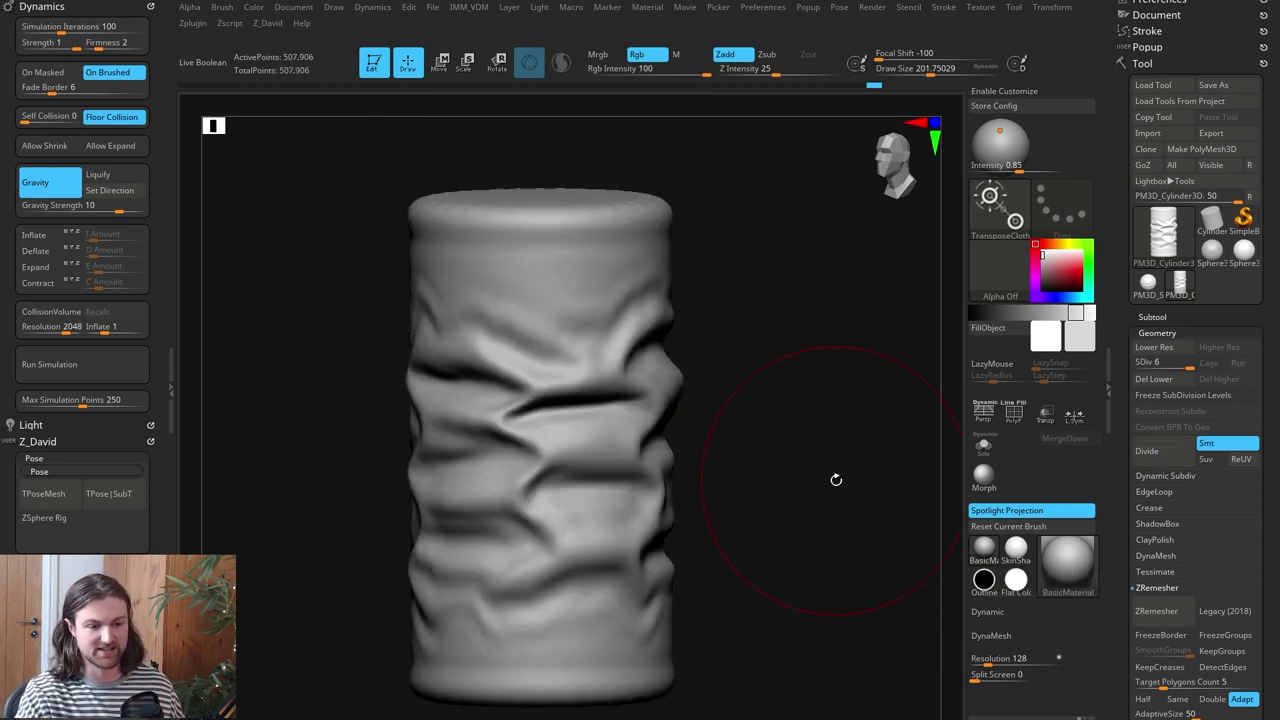
ctrl+right_drag(747, 436, 614, 469)
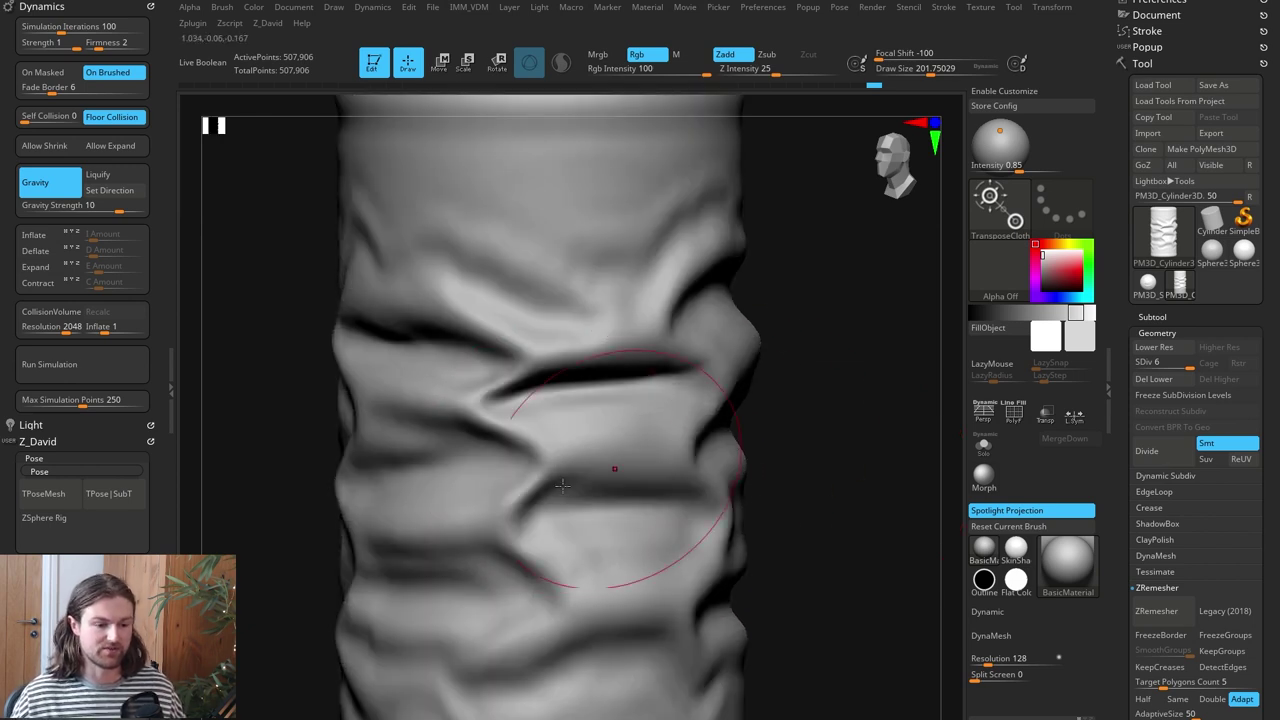
Set the draw size to about 74 and smooth the crease where it meets the zigzag ridge
key(space)
drag(642, 415, 623, 417)
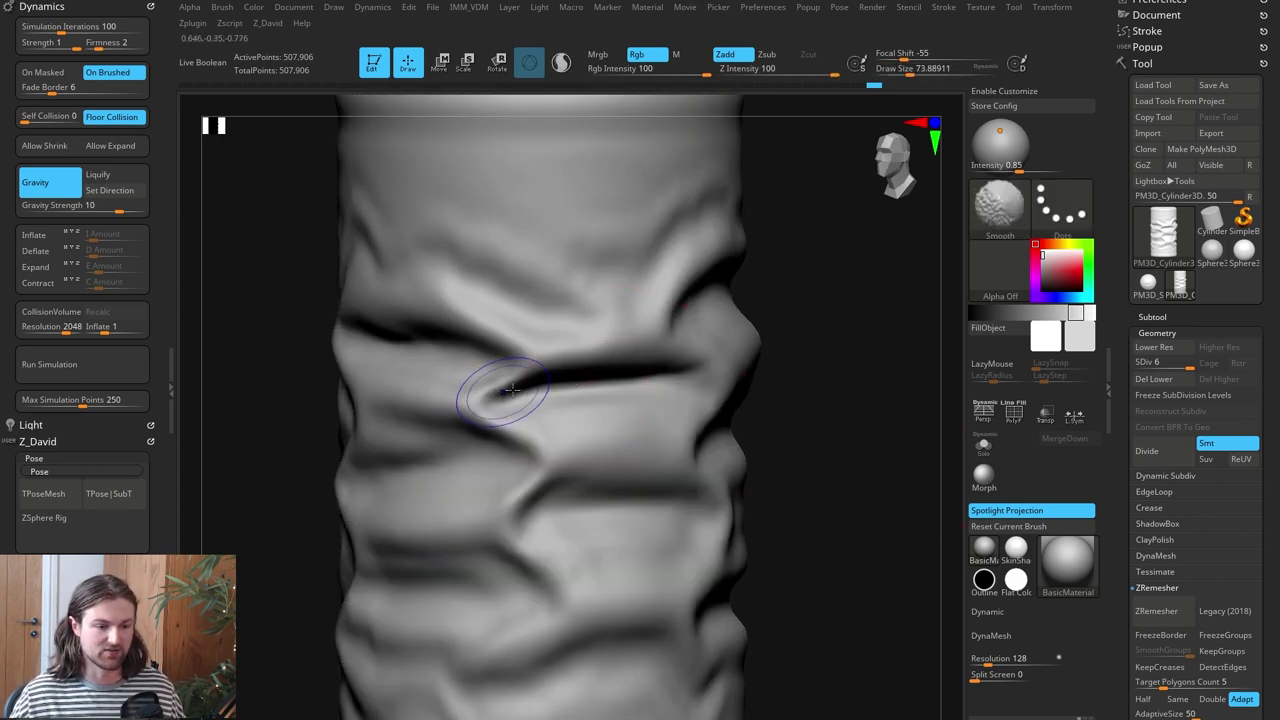
ctrl+right_drag(884, 418, 852, 416)
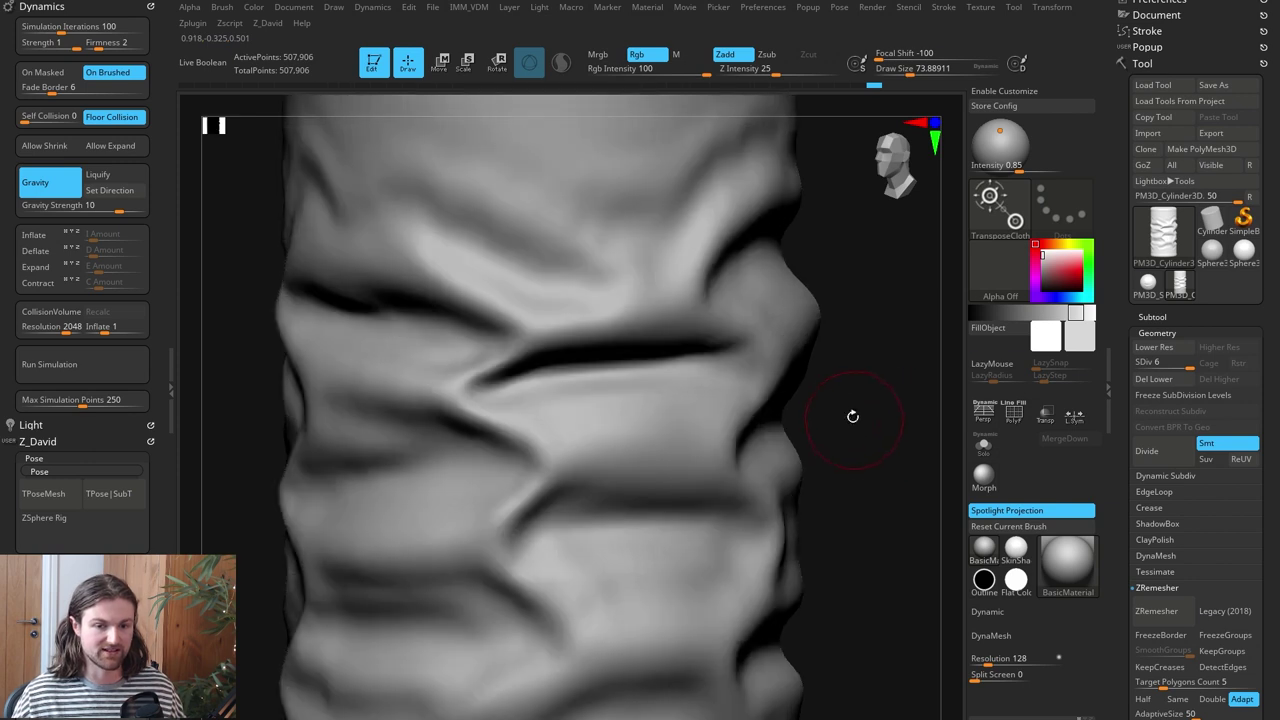
Select the Standard brush and accentuate the zigzag ridge between the simulated folds
key(b)
key(s)
key(t)
mouse_move(490, 403)
mouse_down()
mouse_move(486, 386)
mouse_move(549, 371)
mouse_move(463, 323)
mouse_move(518, 340)
mouse_move(566, 414)
mouse_move(520, 490)
mouse_move(563, 496)
mouse_move(451, 507)
mouse_move(543, 534)
mouse_move(534, 577)
mouse_move(486, 514)
mouse_move(598, 546)
mouse_up()
key(f)
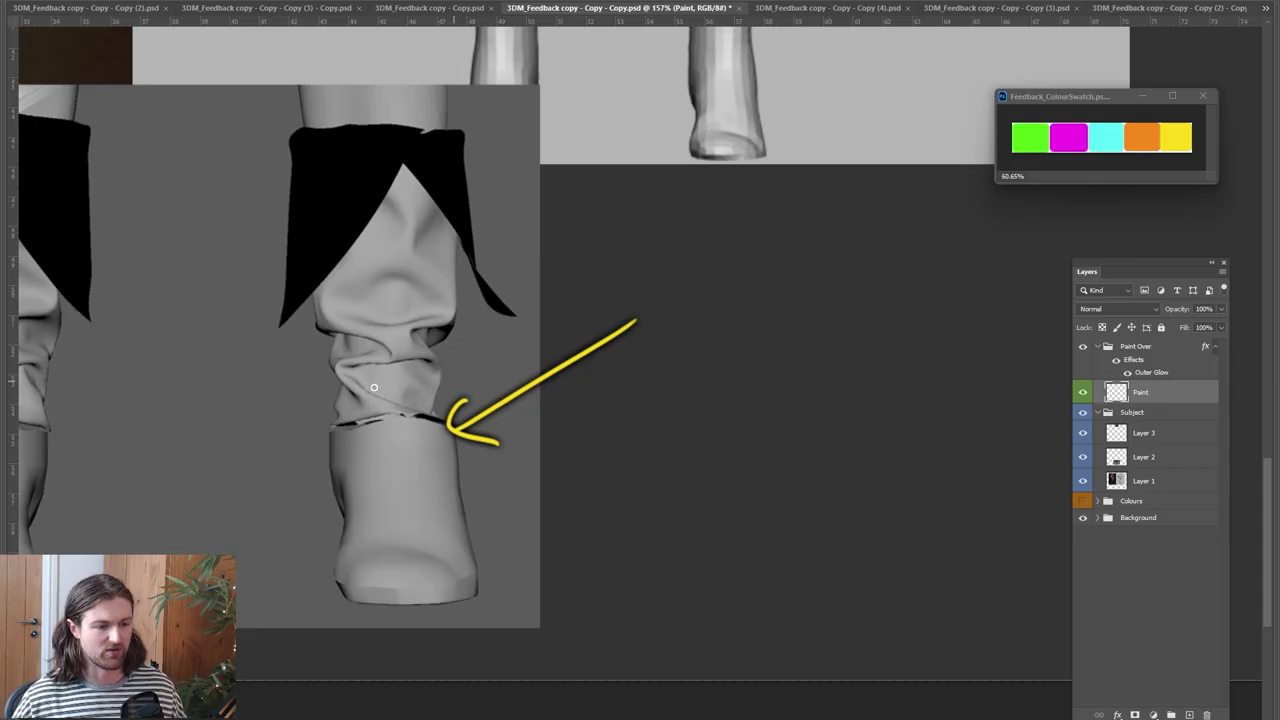
Switch to Photoshop and compare the boot sculpt's folds with the creased leather boots in the concept art
drag(298, 235, 737, 719)
drag(440, 485, 822, 512)
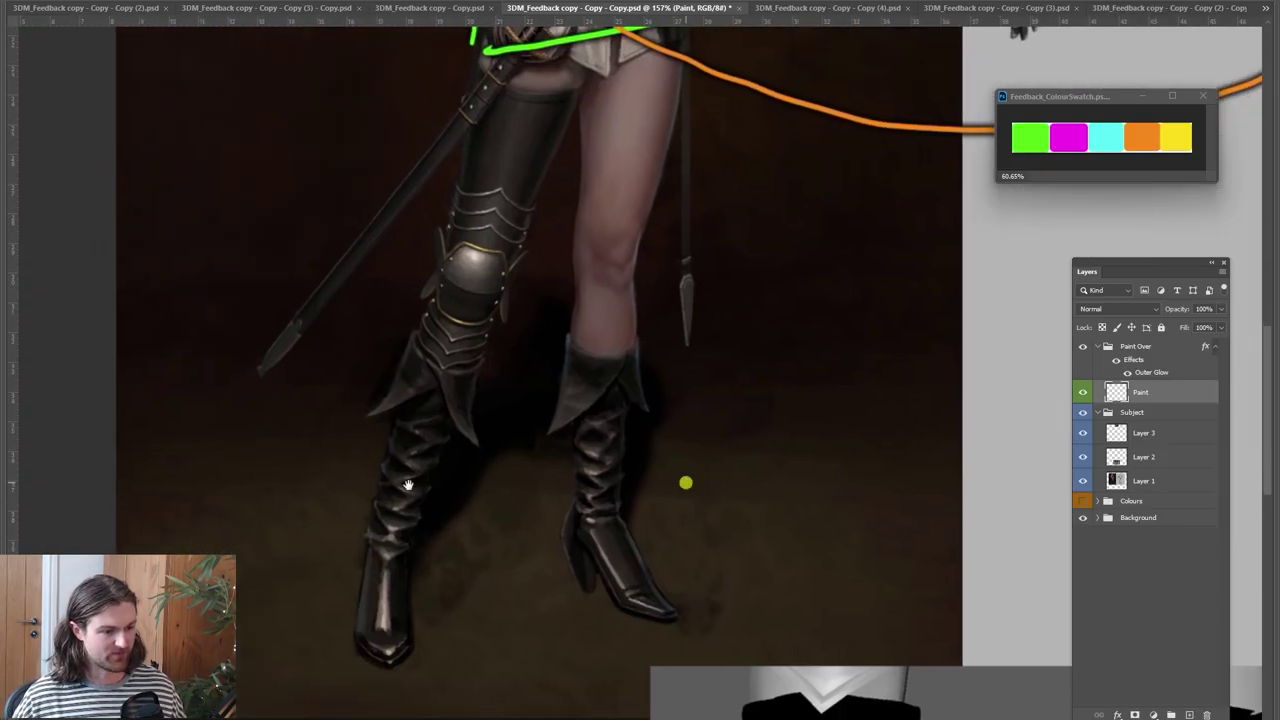
mouse_move(421, 486)
mouse_down()
mouse_move(408, 514)
mouse_move(410, 503)
mouse_up()
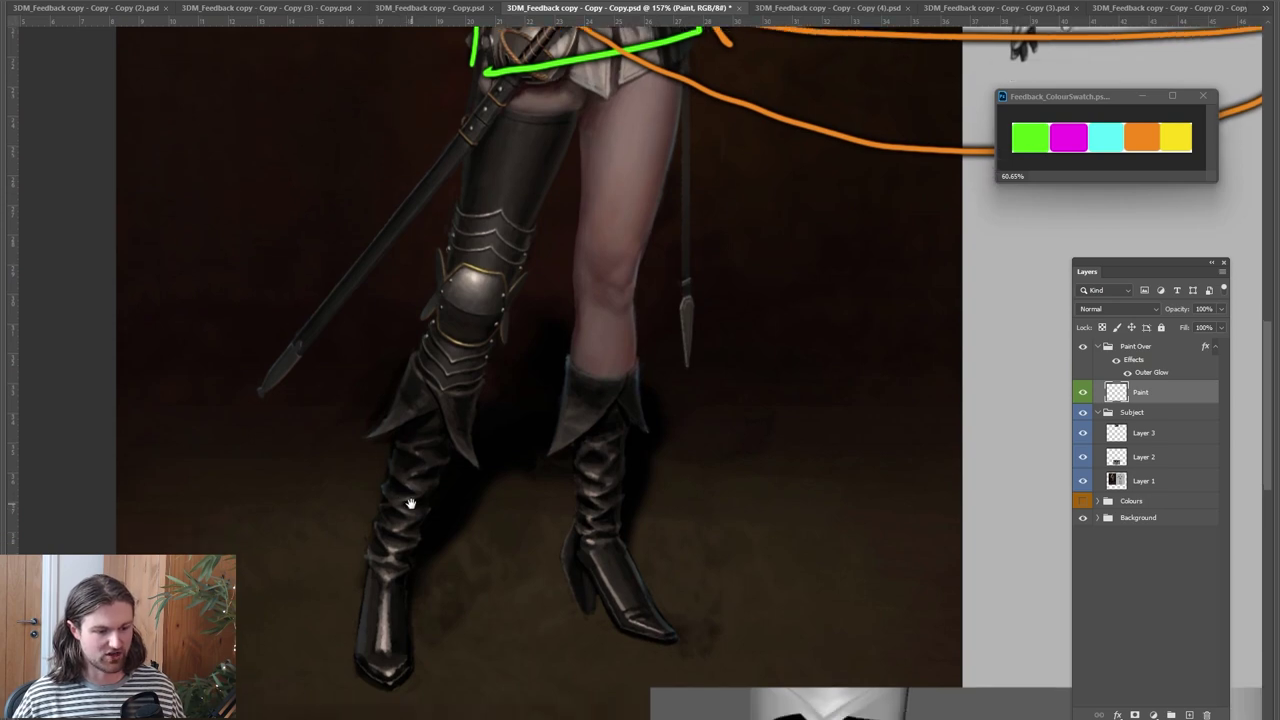
Return to ZBrush, tighten the fold edges using the Pinch brush at a draw size of about 94 and inspect the whole cylinder
key(alt+Tab)
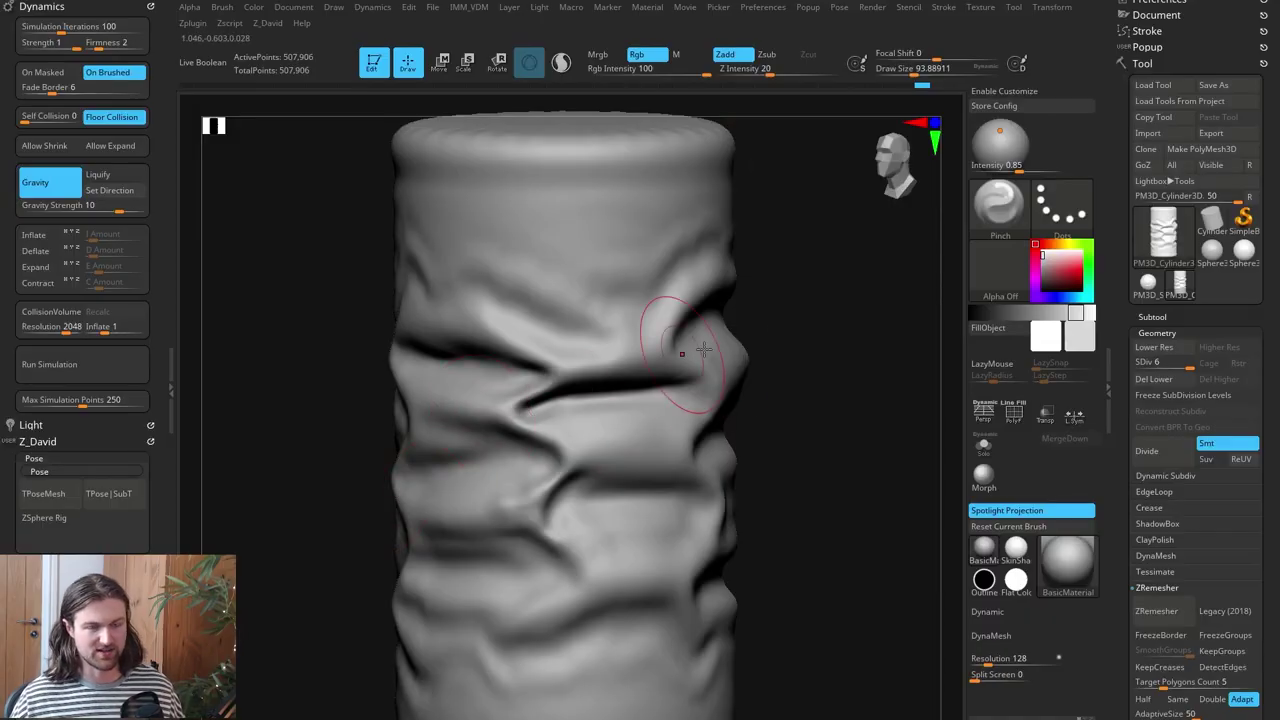
alt+drag(822, 475, 826, 467)
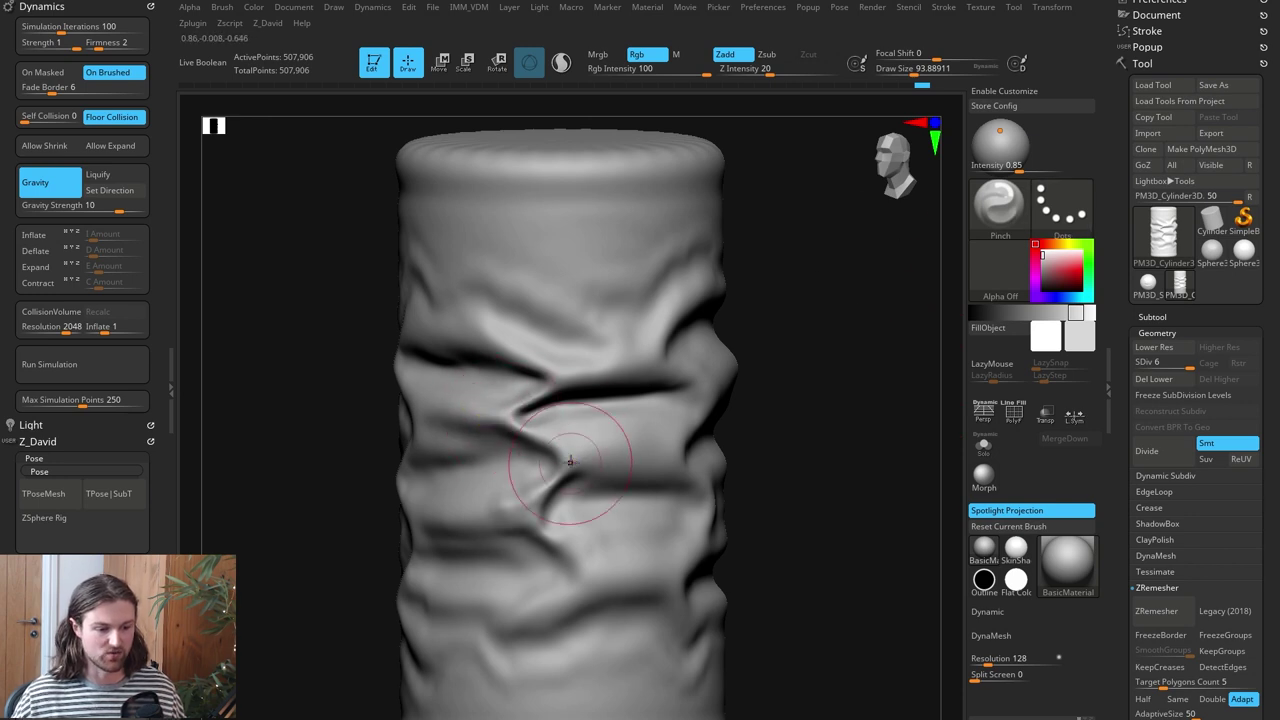
key(f)
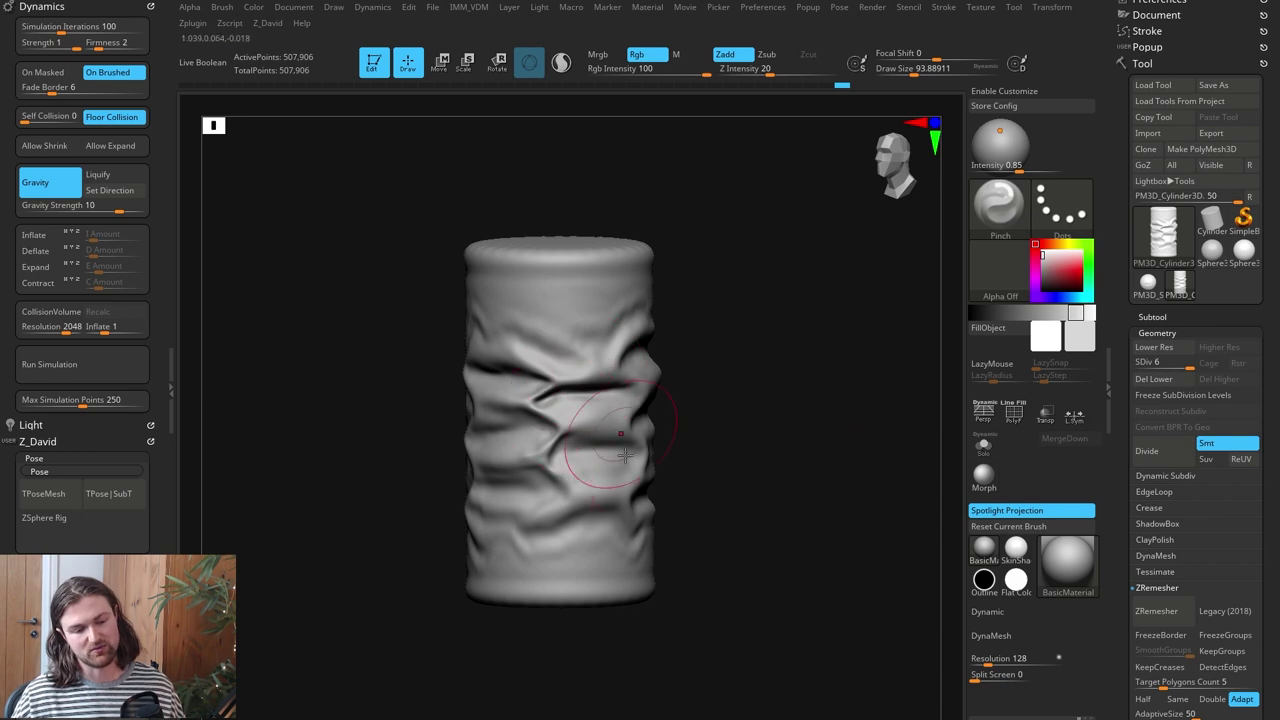
ctrl+right_drag(852, 440, 855, 499)
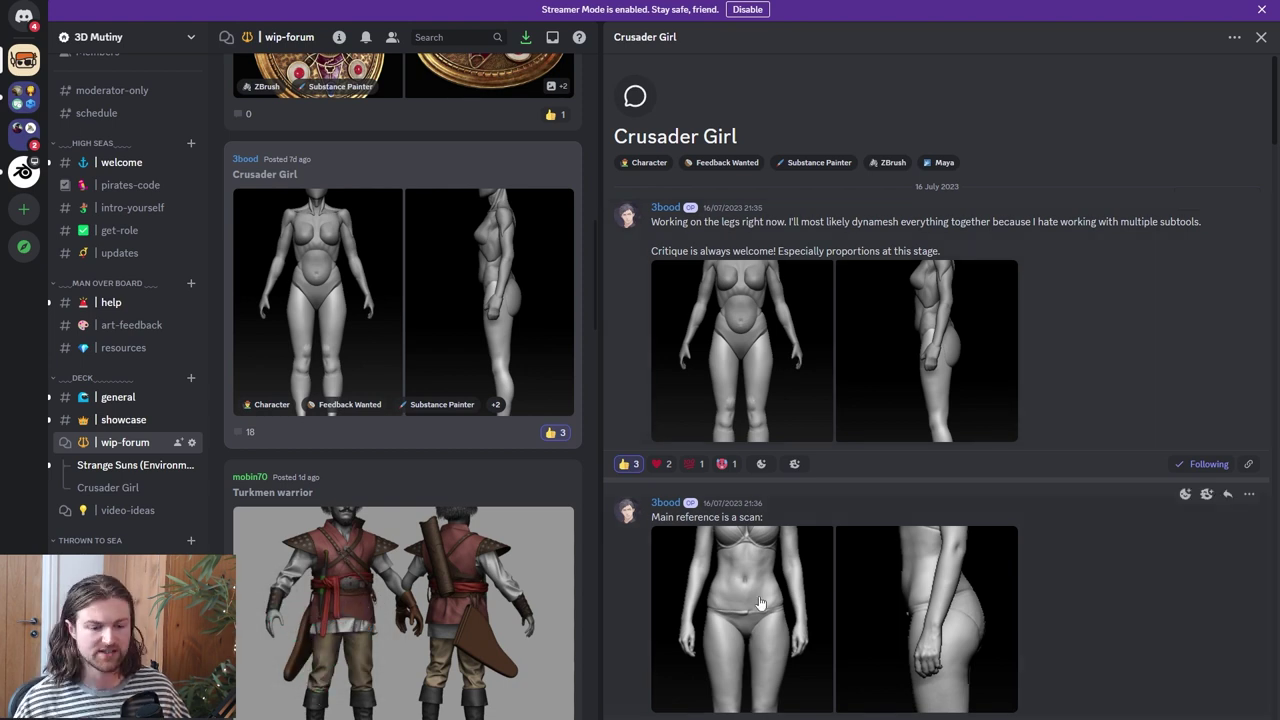
Read the Crusader Girl feedback post in Discord and open its main scan reference image
scroll(760, 600, down, 2)
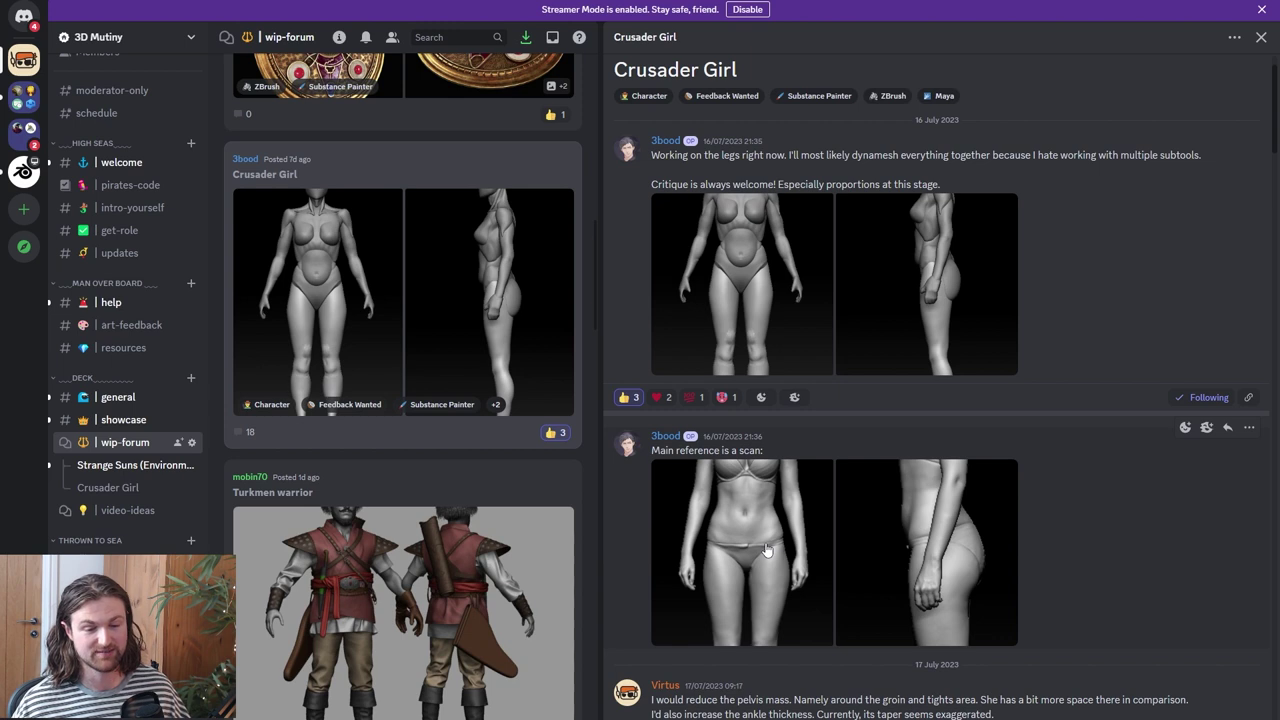
click(766, 551)
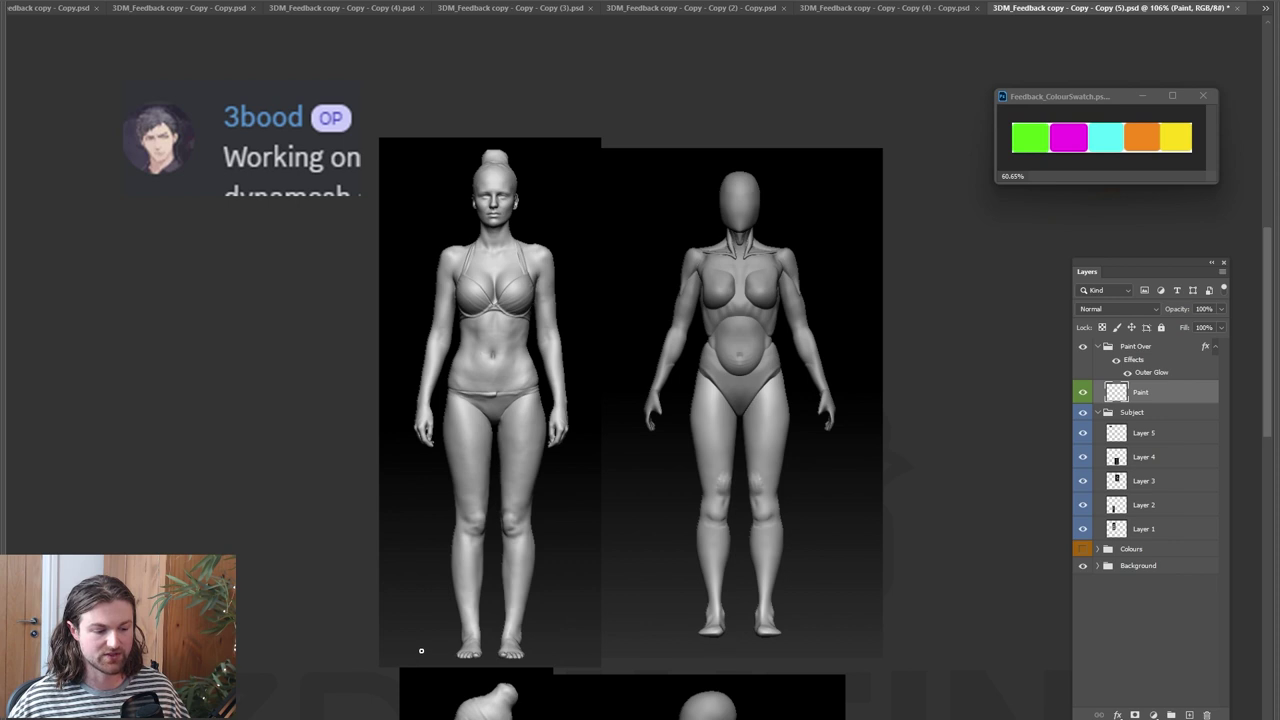
In Photoshop, draw yellow guide lines at foot and head level, and move and scale the front-view sculpt to match the scan's height
drag(422, 657, 818, 654)
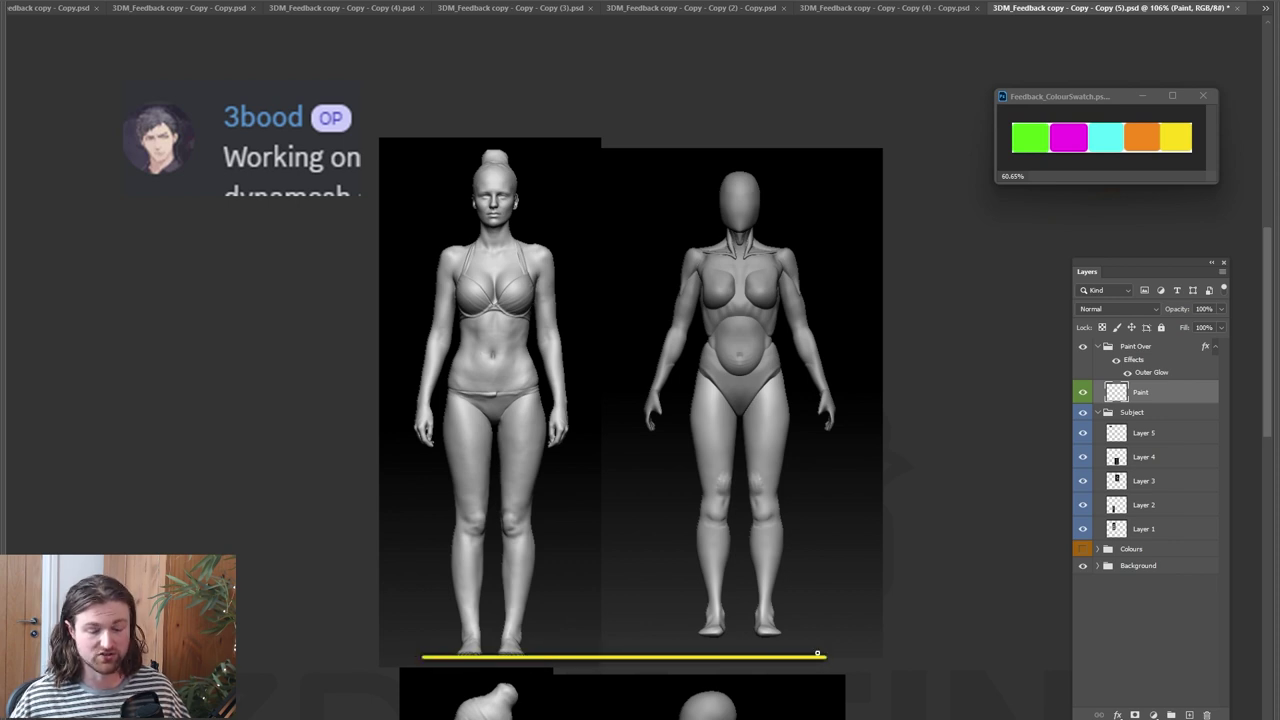
ctrl+drag(764, 432, 731, 452)
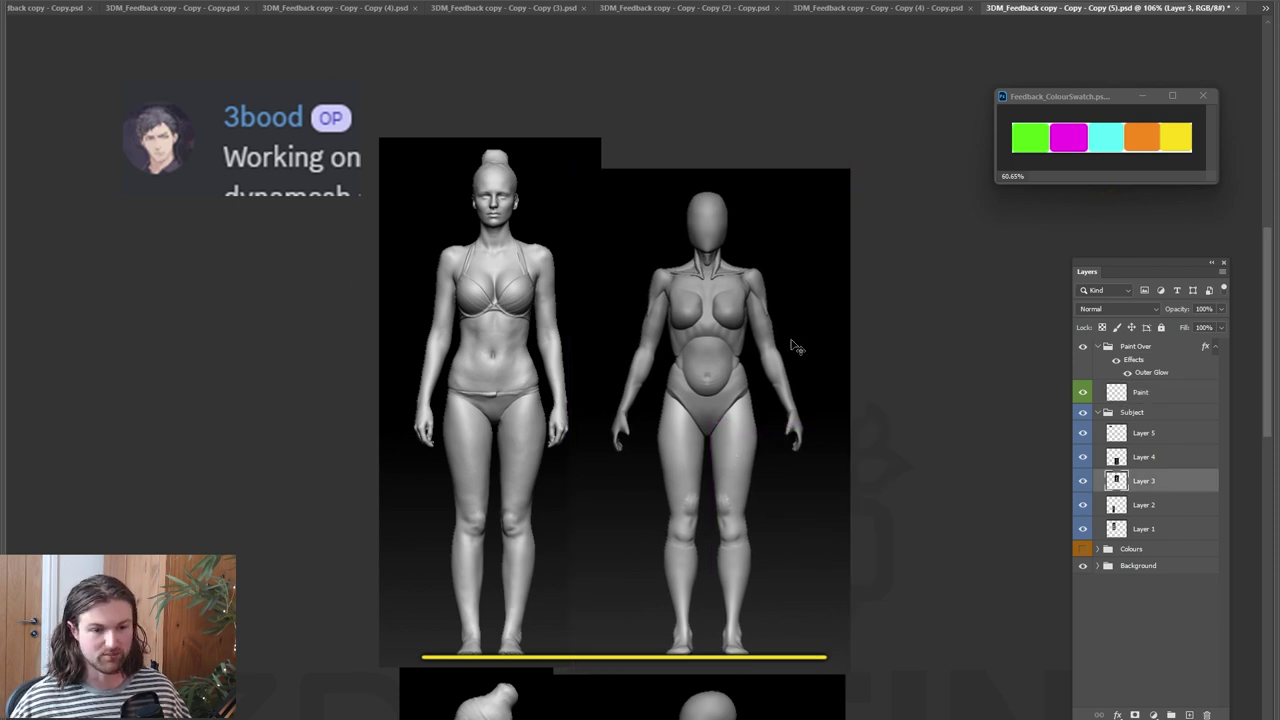
key(ctrl+t)
drag(853, 165, 880, 144)
key(Return)
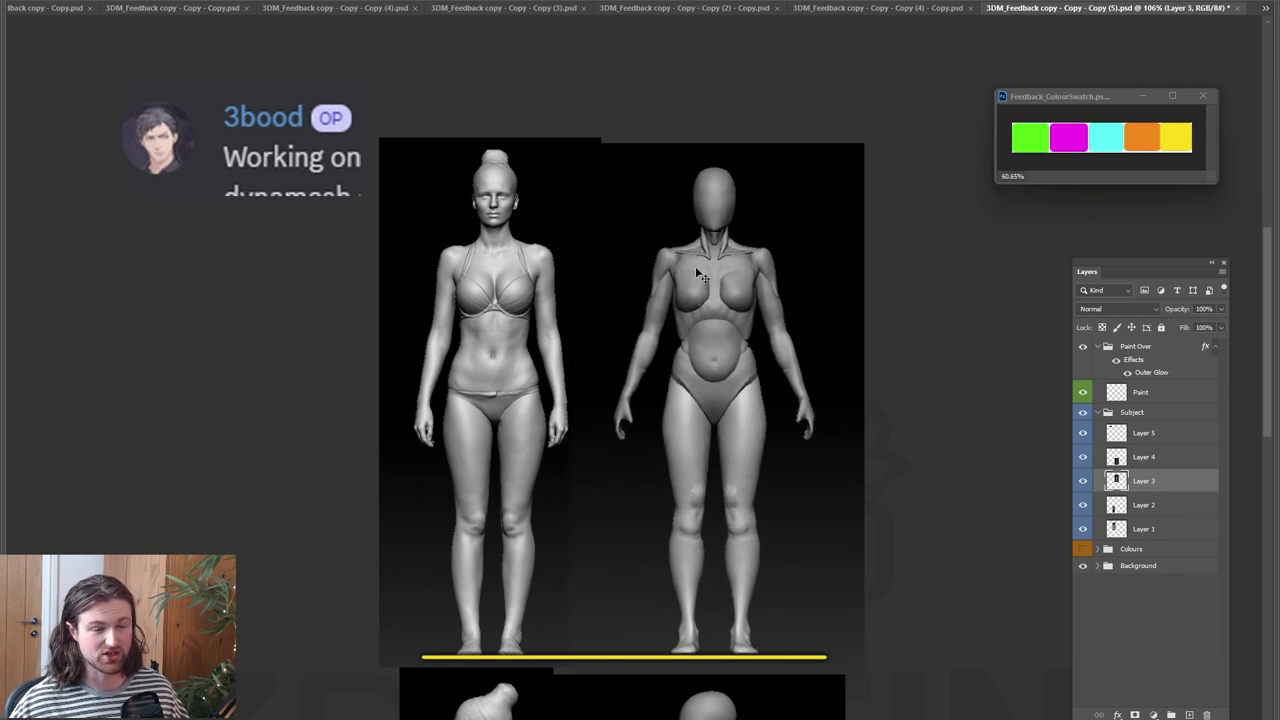
click(1140, 394)
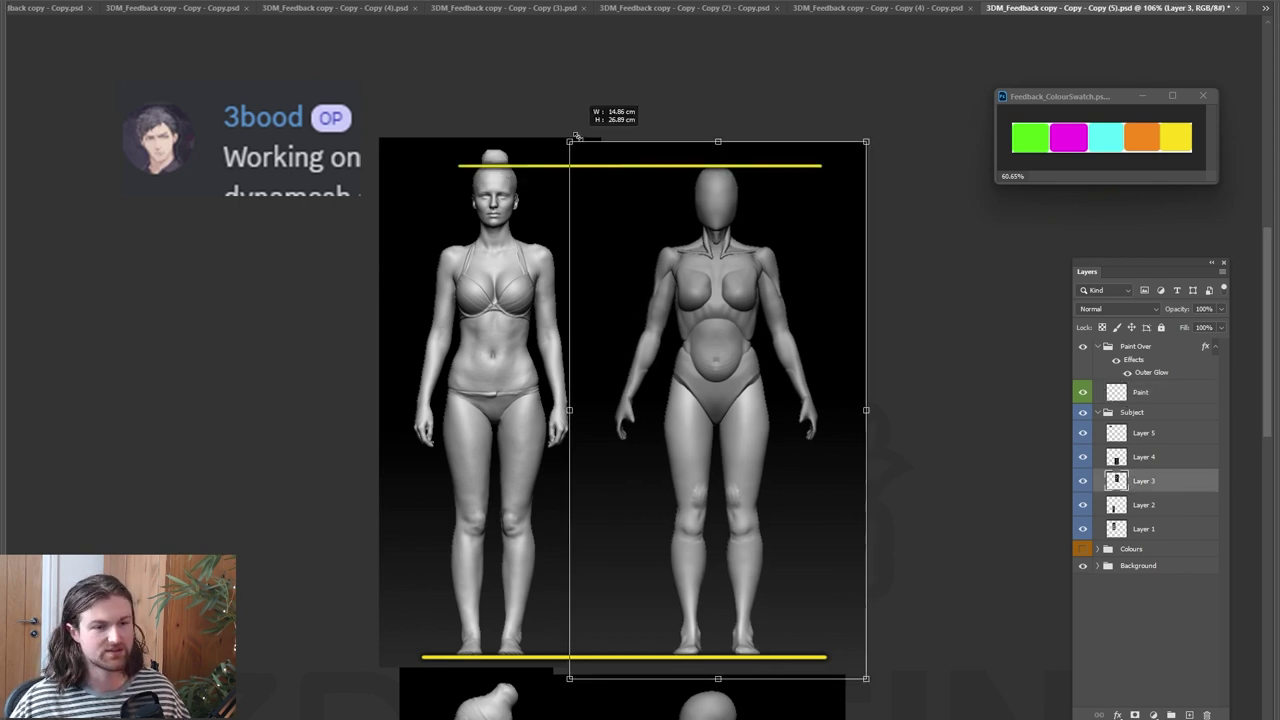
drag(572, 141, 574, 137)
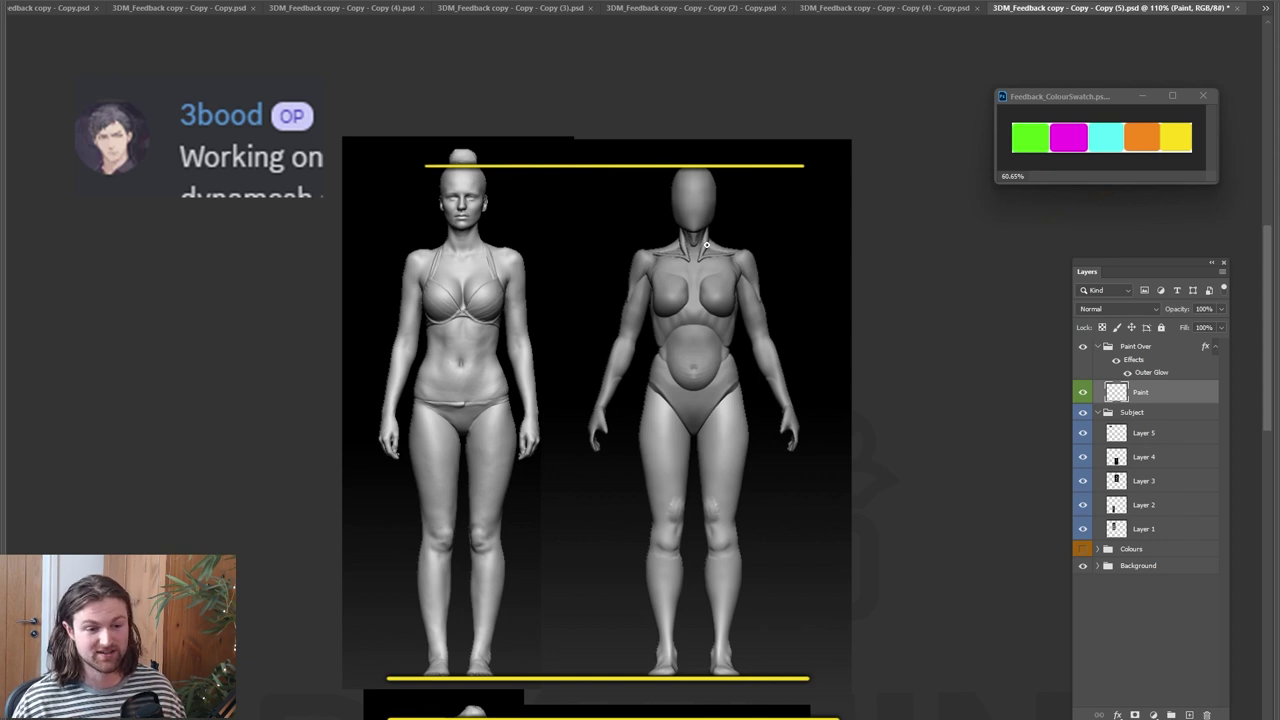
Compare the chin, navel, ankle and fingertip heights of the scan and sculpt with temporary horizontal green lines, undoing each one
alt+scroll(707, 245, down, 1)
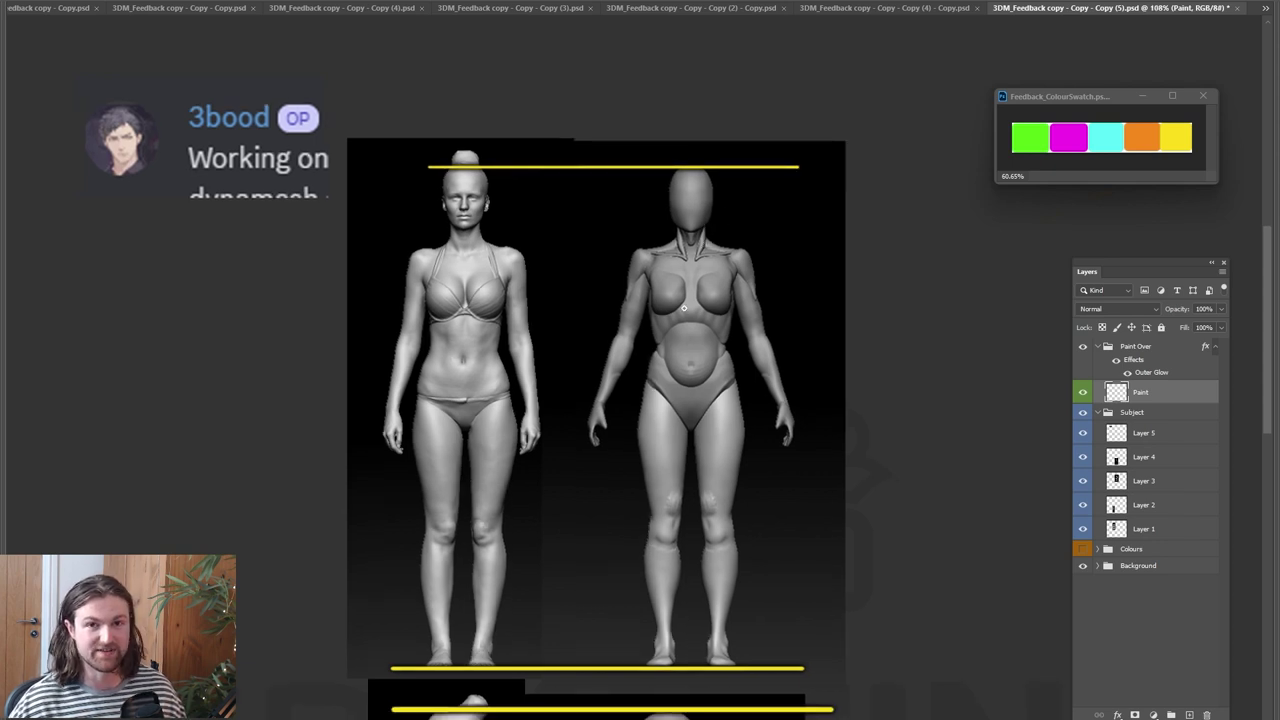
drag(700, 467, 710, 464)
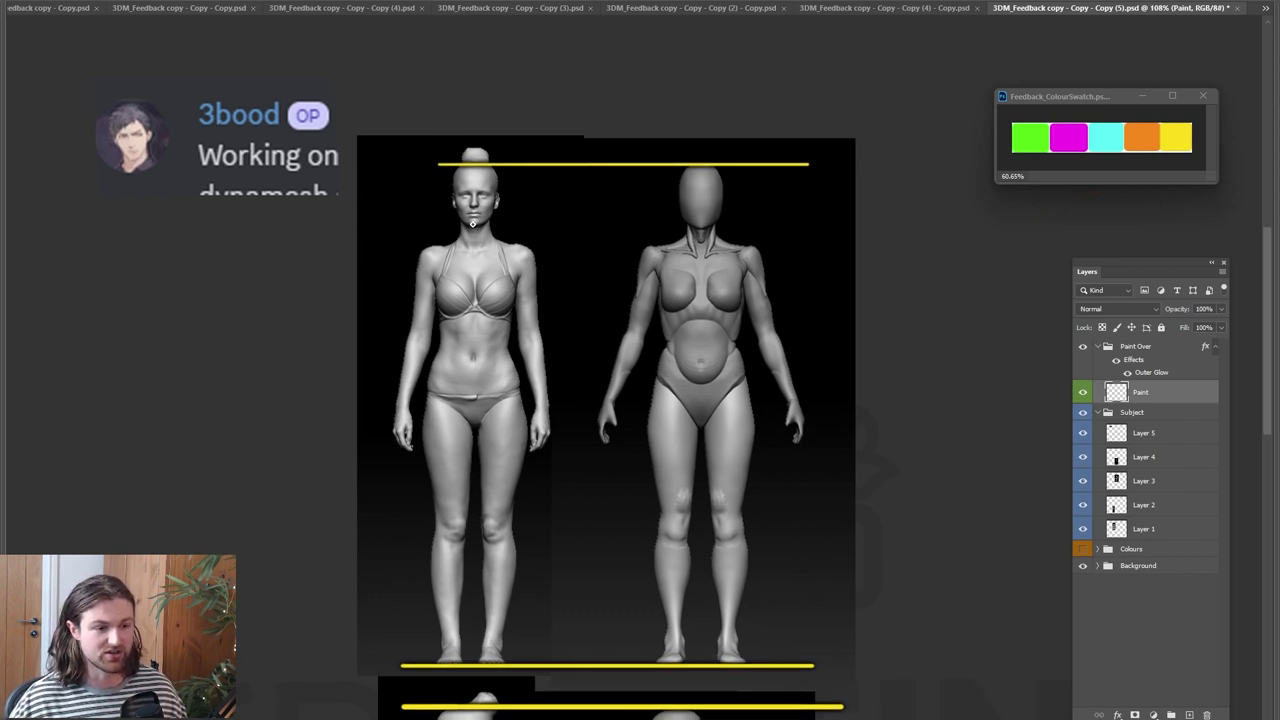
mouse_move(474, 222)
shift+mouse_down()
mouse_move(736, 234)
mouse_move(716, 260)
shift+mouse_up()
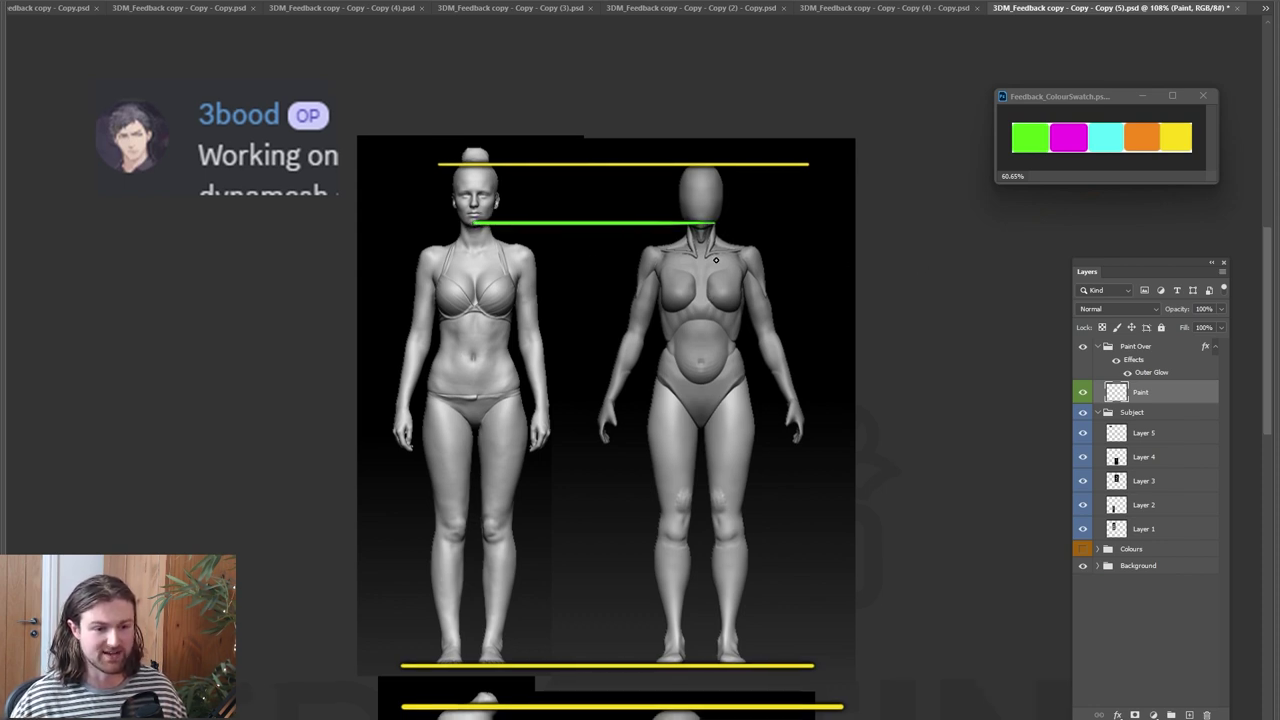
key(ctrl+z)
shift+drag(474, 356, 776, 356)
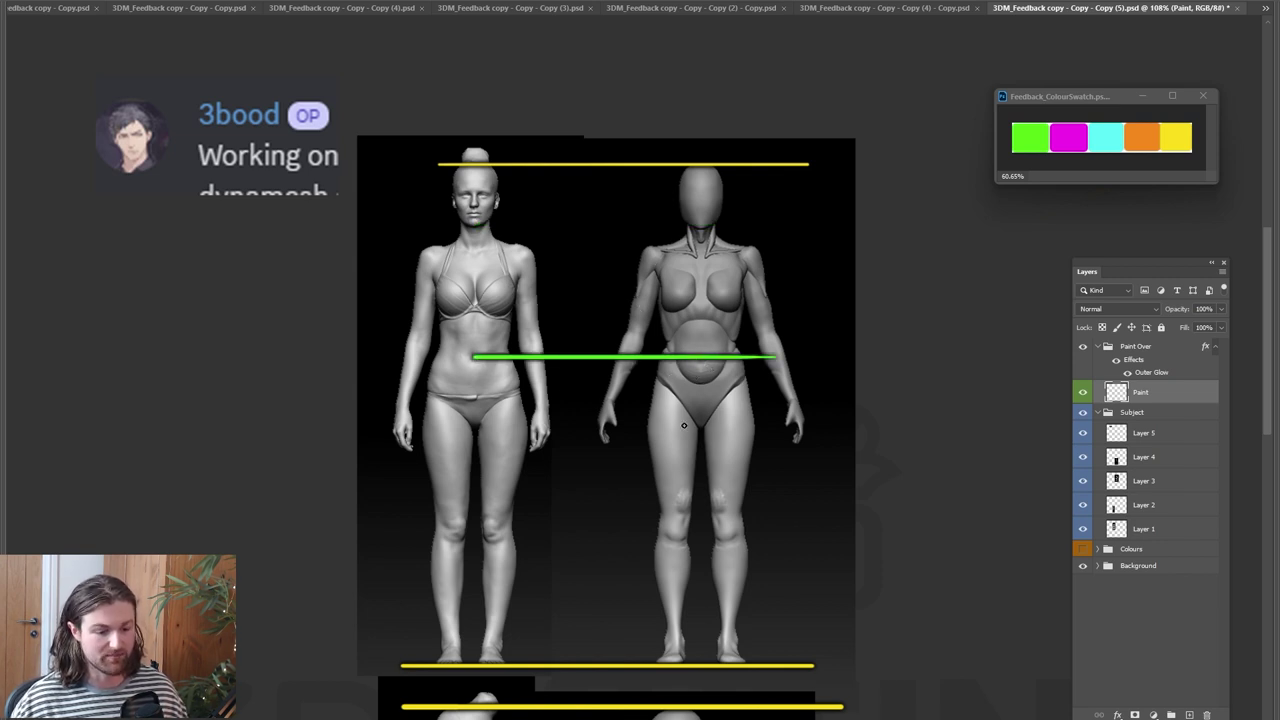
key(ctrl+z)
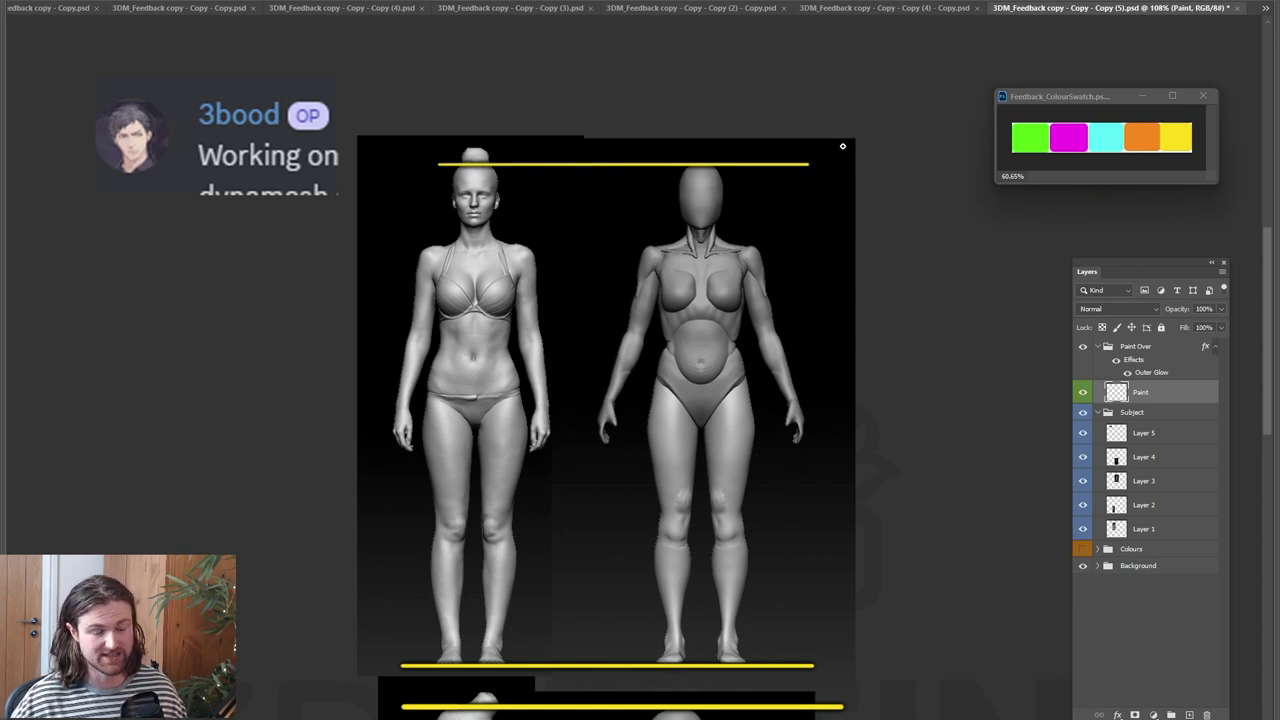
shift+drag(501, 641, 812, 641)
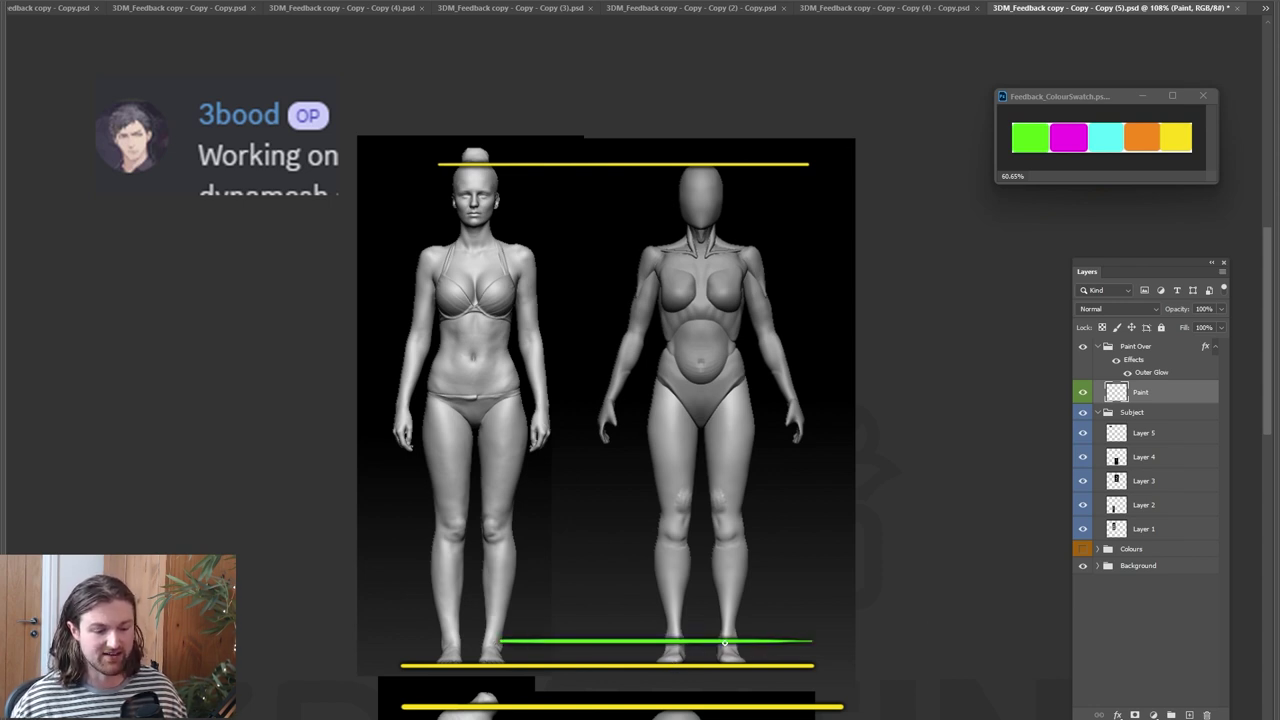
key(ctrl+z)
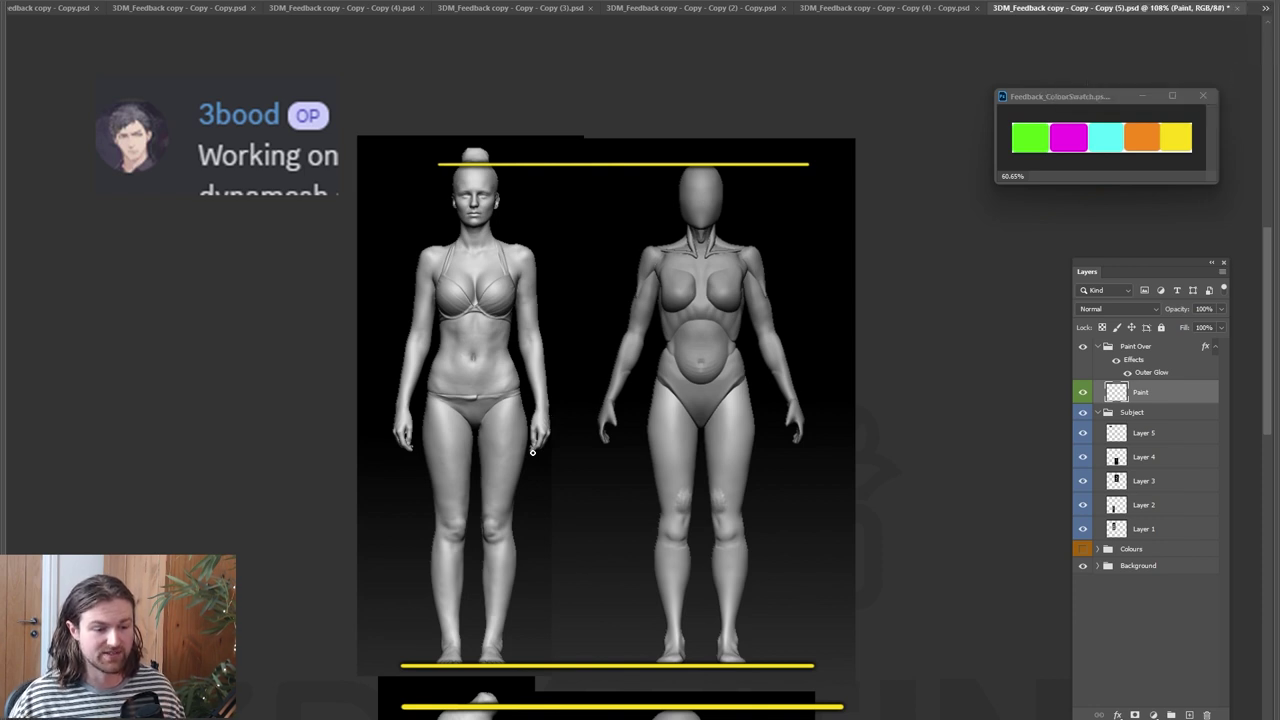
shift+drag(530, 450, 797, 478)
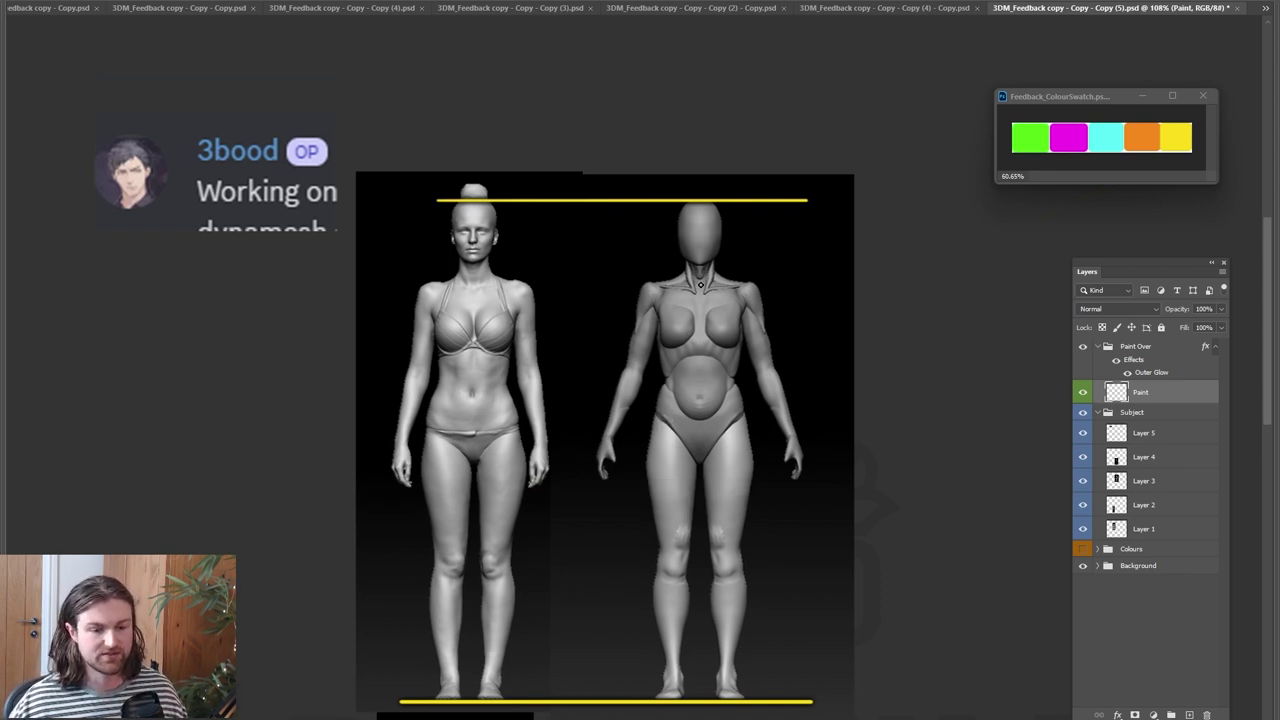
Outline the ribcage in green on both figures, adding an arrow that points at the sculpt's lower ribs
mouse_move(735, 359)
mouse_down()
mouse_move(828, 302)
mouse_move(746, 360)
mouse_move(745, 328)
mouse_up()
drag(660, 300, 670, 378)
drag(745, 296, 739, 329)
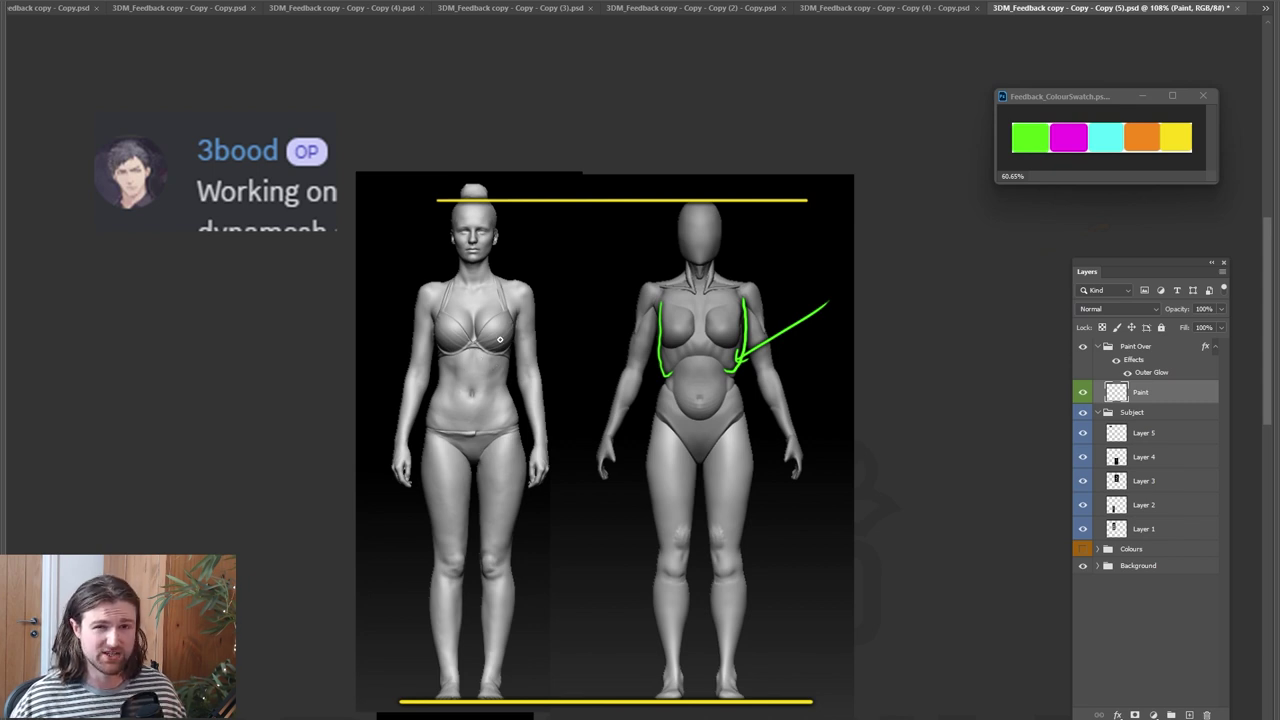
mouse_move(480, 357)
mouse_down()
mouse_move(495, 369)
mouse_move(510, 342)
mouse_up()
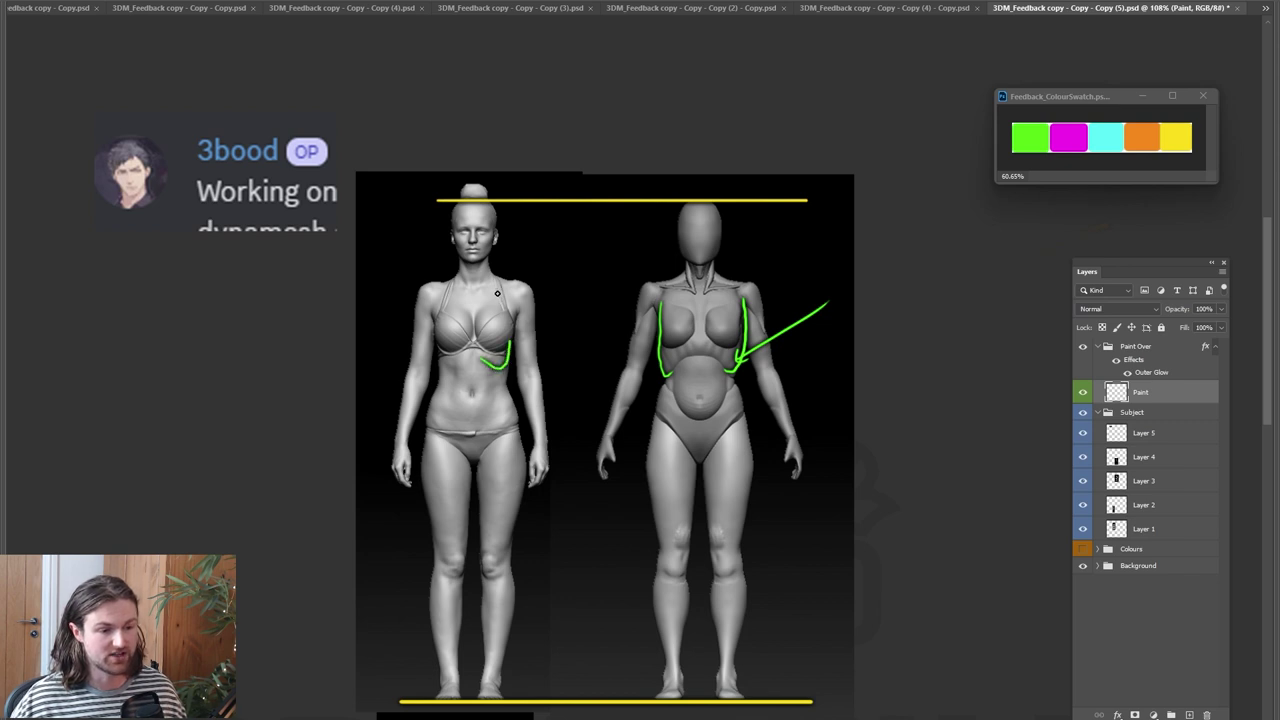
drag(495, 281, 508, 340)
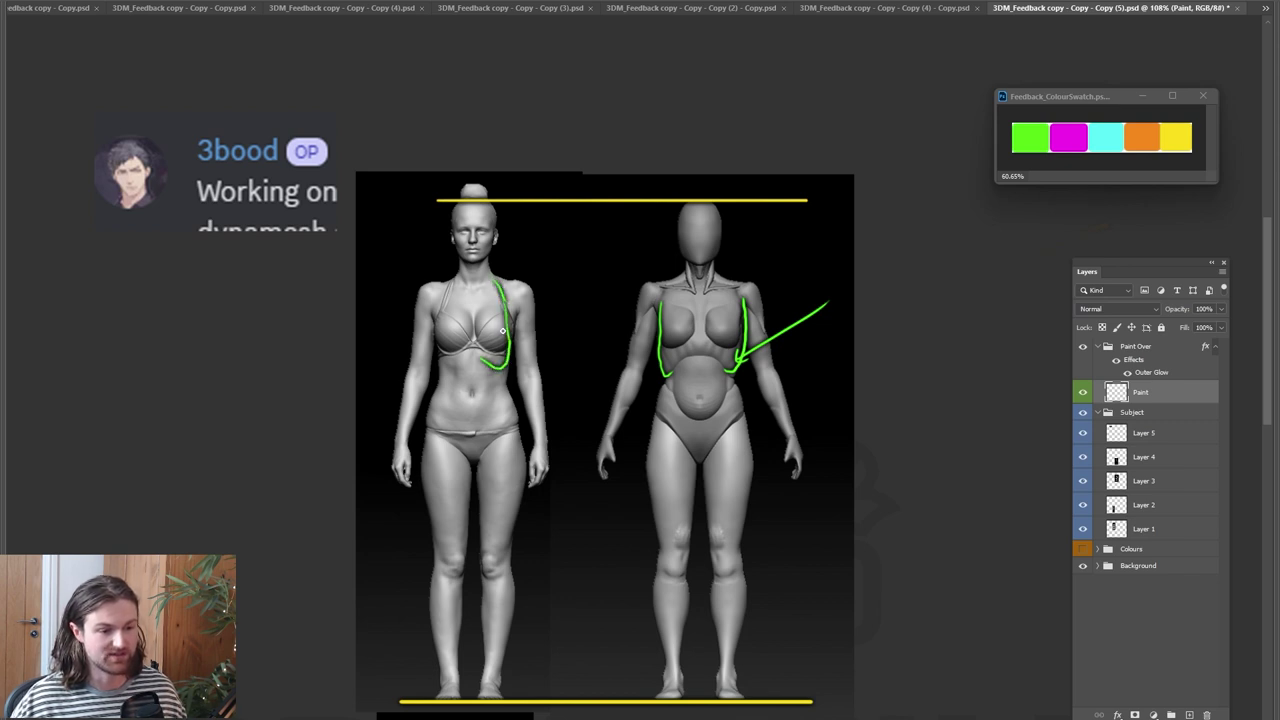
drag(483, 279, 496, 284)
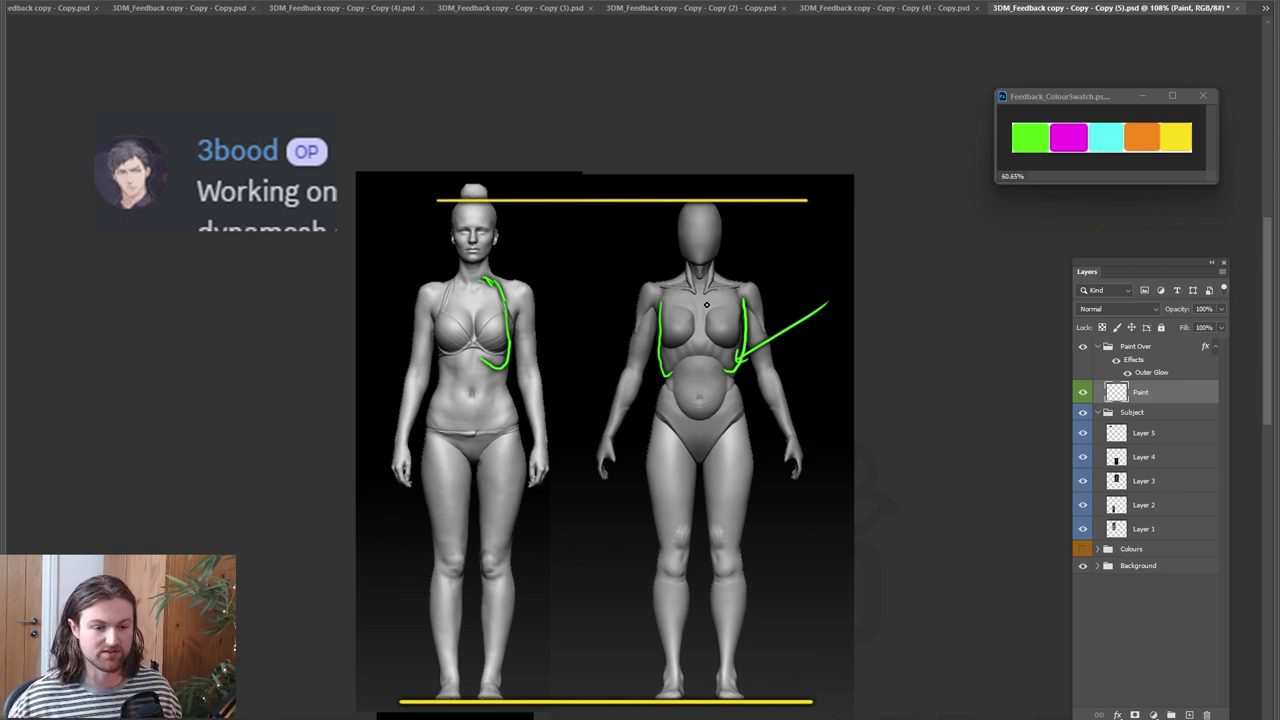
Draw green arrows pointing inward at both sides of the sculpt's upper chest and mark the matching armpit areas on the scan
drag(742, 312, 756, 316)
drag(645, 305, 682, 308)
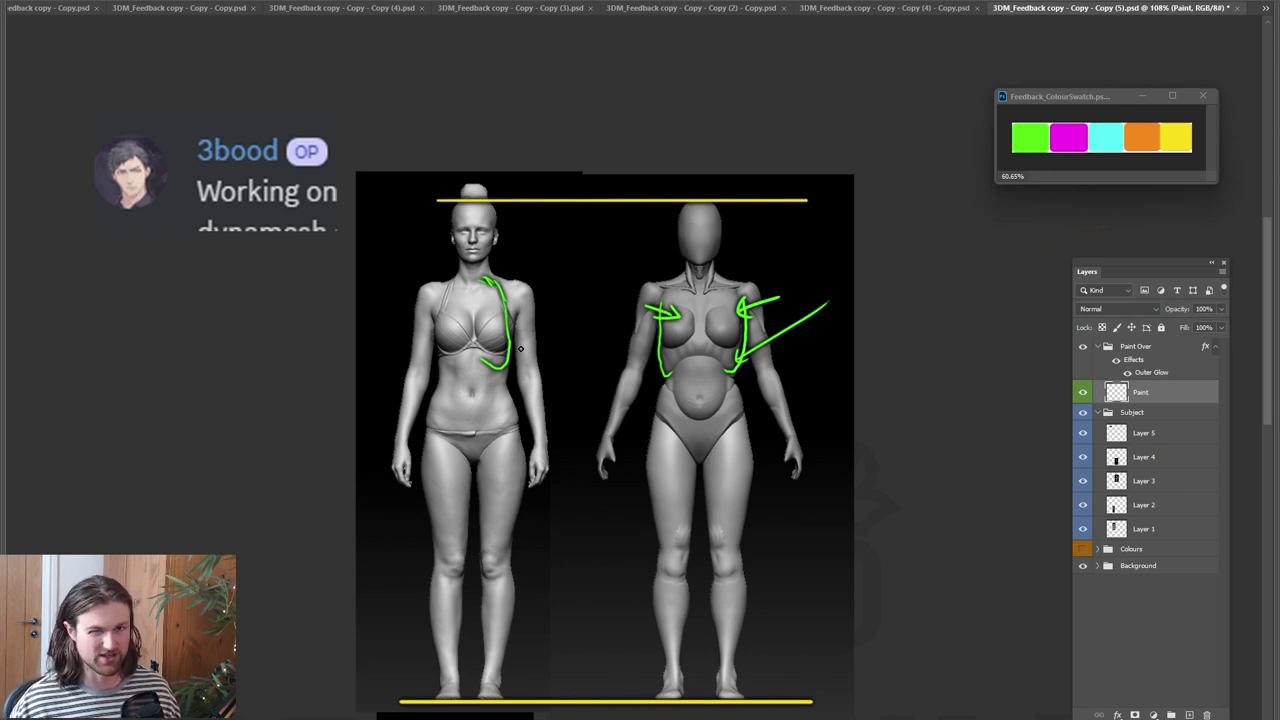
right_click(520, 349)
click(635, 215)
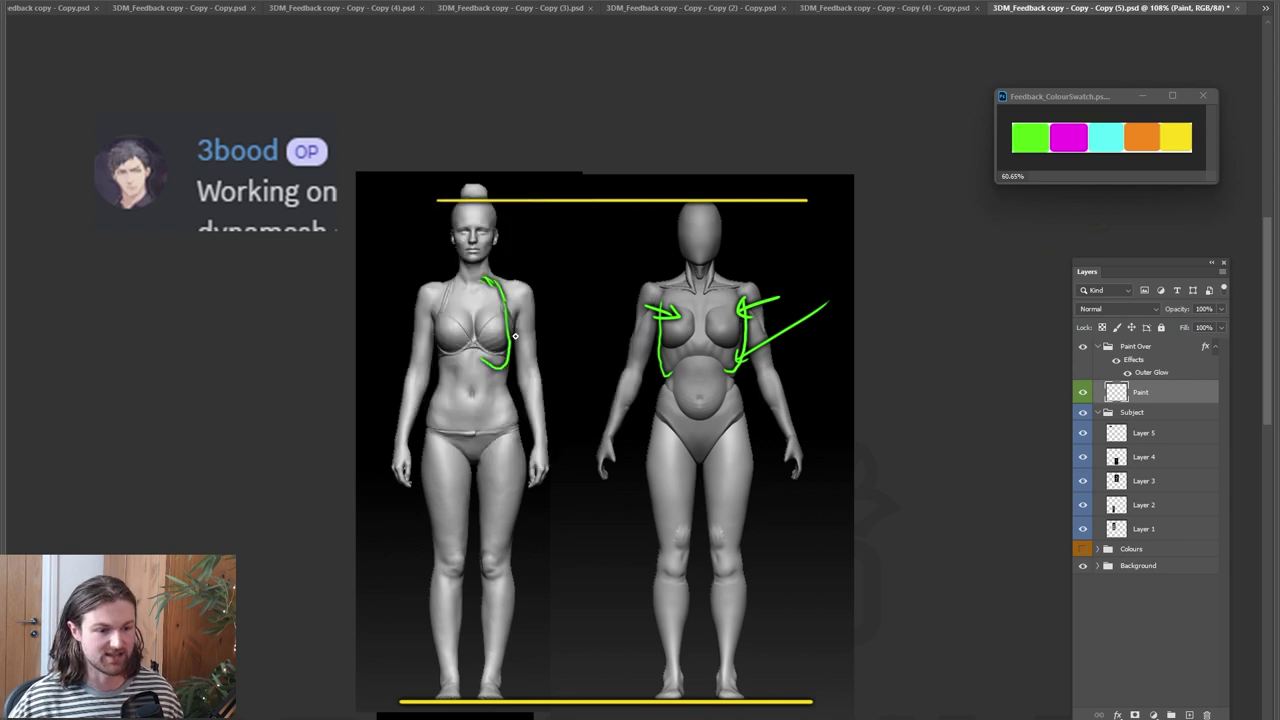
drag(428, 304, 437, 318)
drag(514, 302, 522, 318)
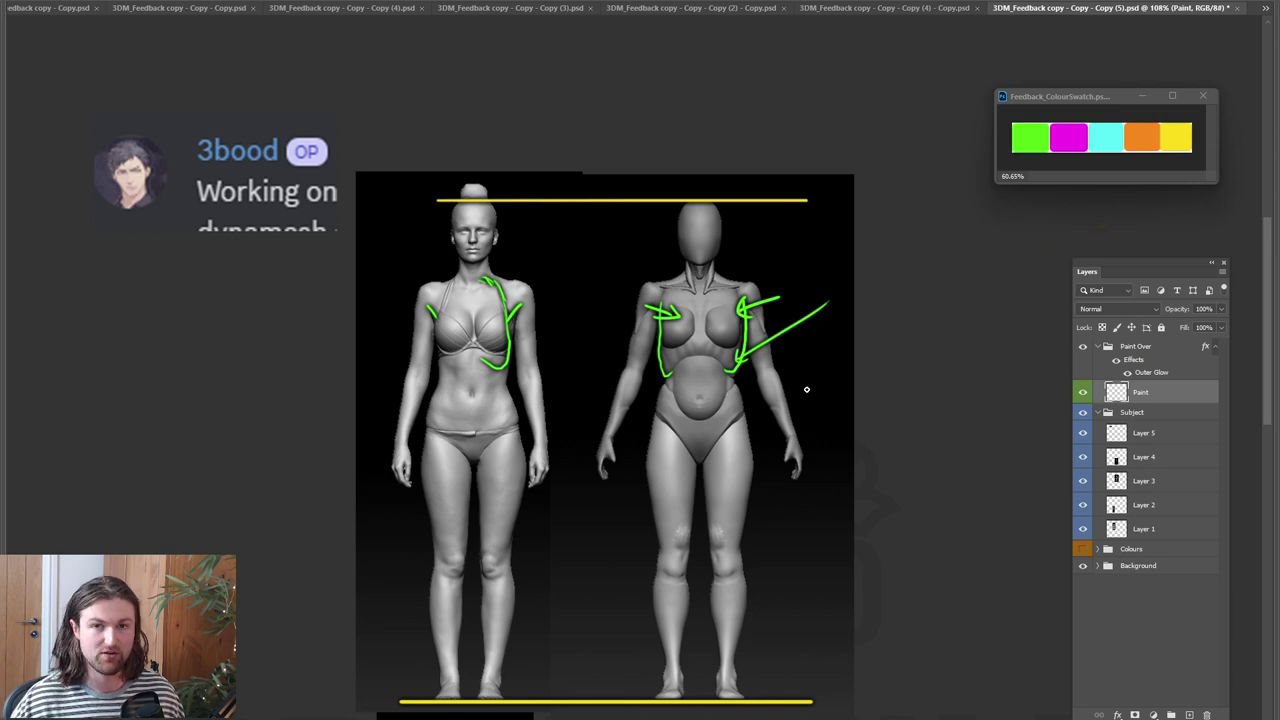
Outline the sculpt's outer hip in green and mark the corresponding hip on the scan
drag(661, 388, 668, 434)
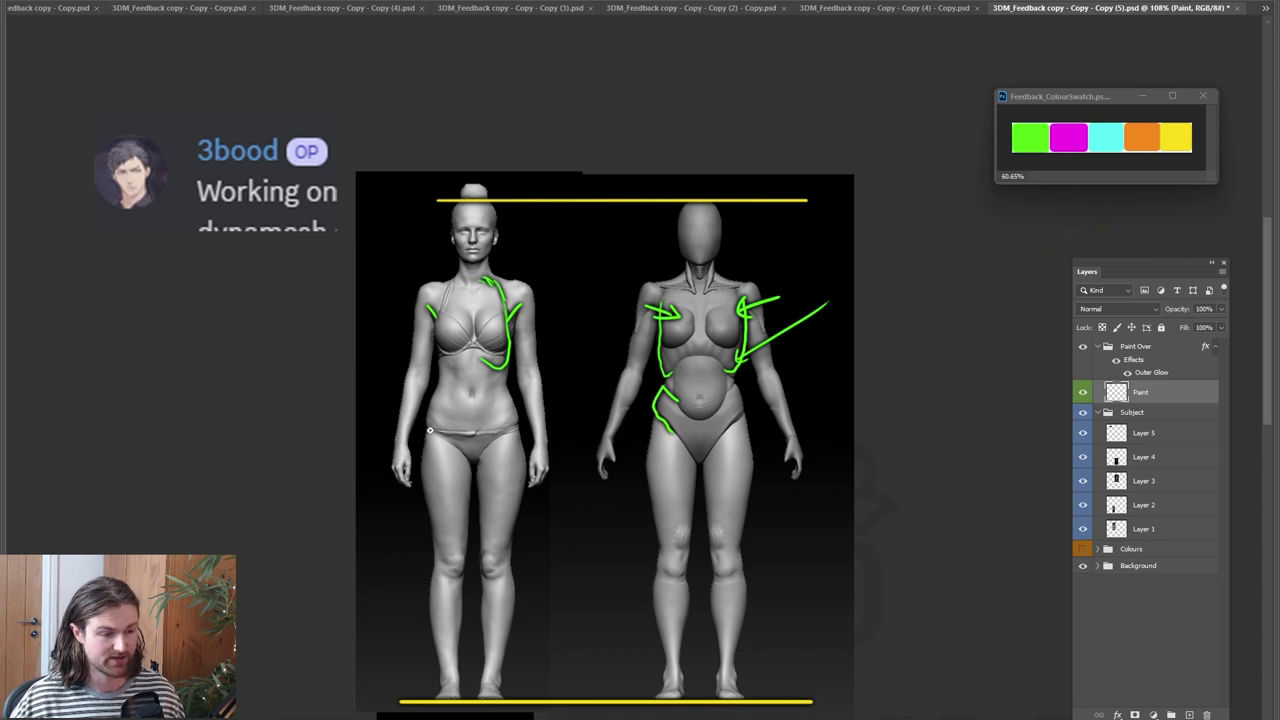
click(432, 405)
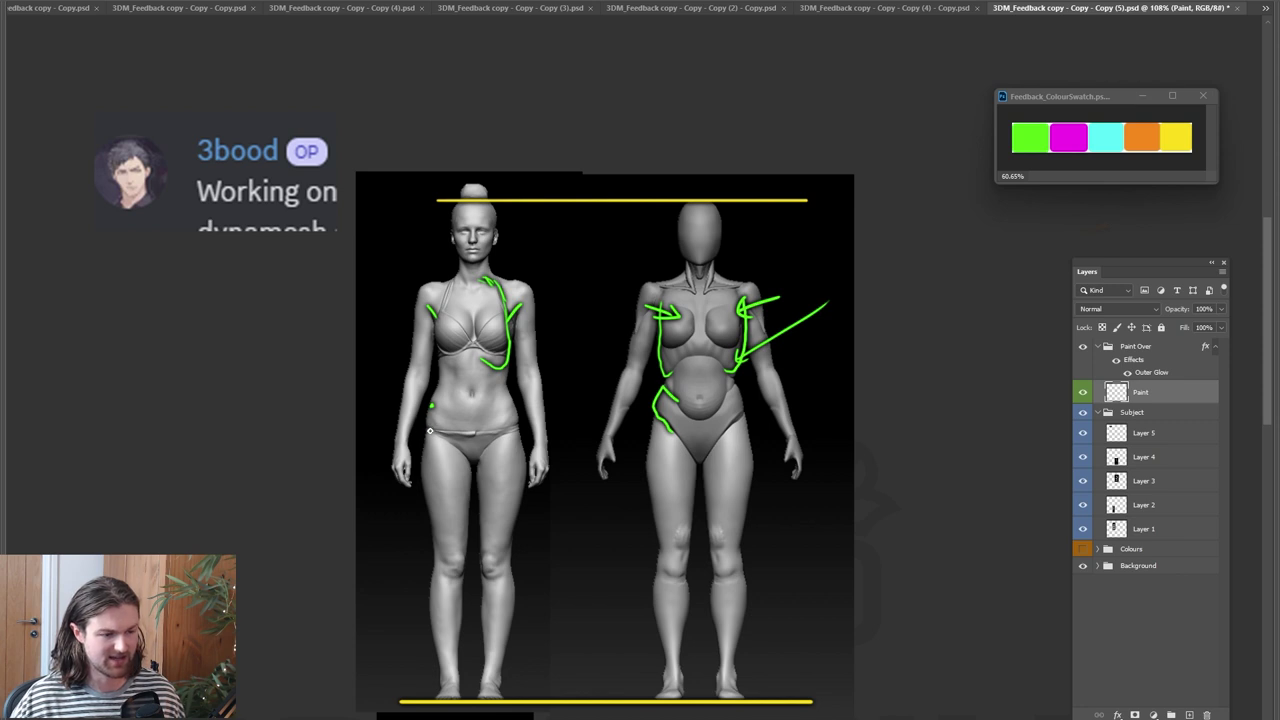
Mark the reference figure's hip height with a green double-headed arrow and remove the green hip strokes from the sculpt
click(431, 428)
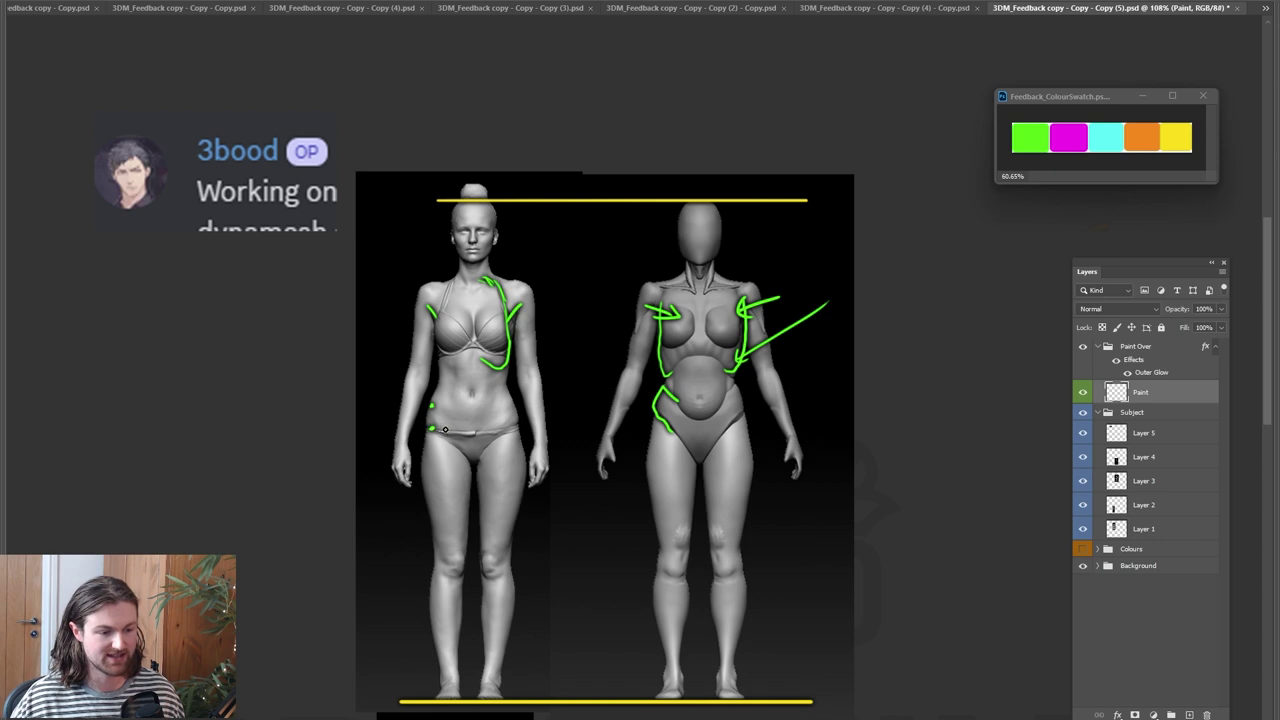
mouse_move(432, 406)
mouse_down()
mouse_move(432, 426)
mouse_move(438, 413)
mouse_up()
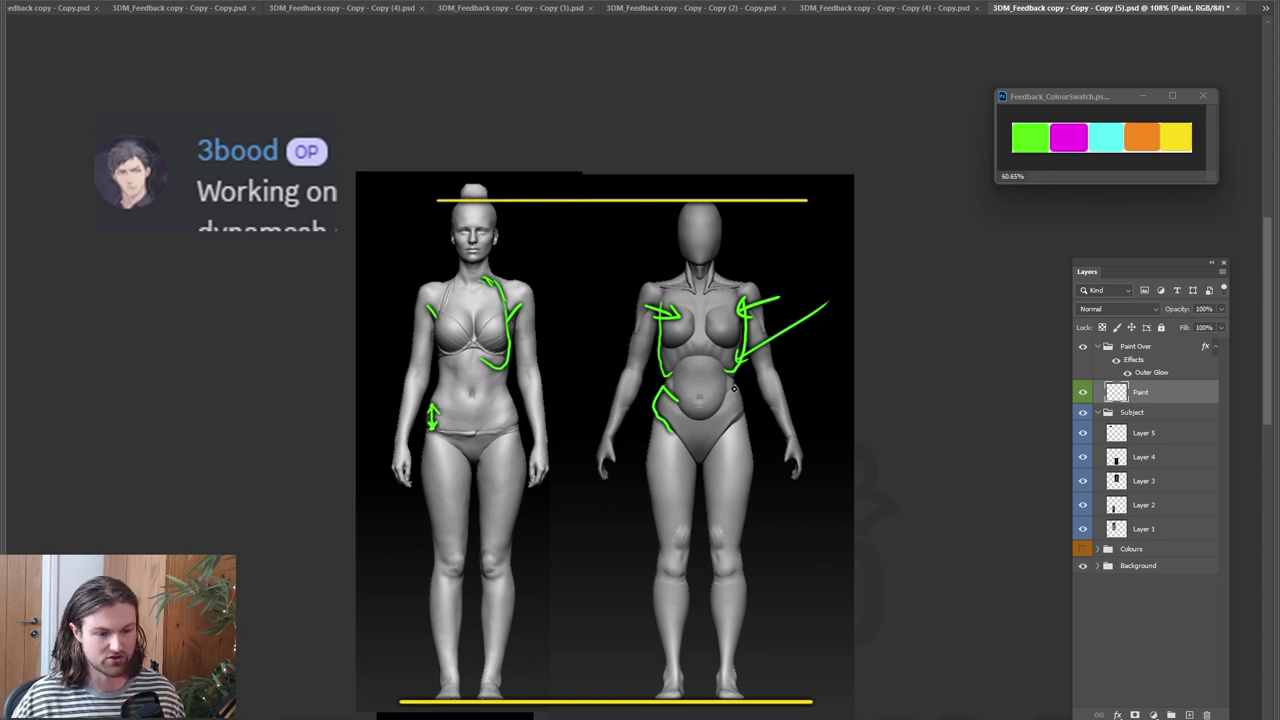
mouse_move(733, 386)
mouse_down()
mouse_move(742, 418)
mouse_move(731, 386)
mouse_move(757, 386)
mouse_up()
key(ctrl+z)
key(ctrl+z)
key(ctrl+z)
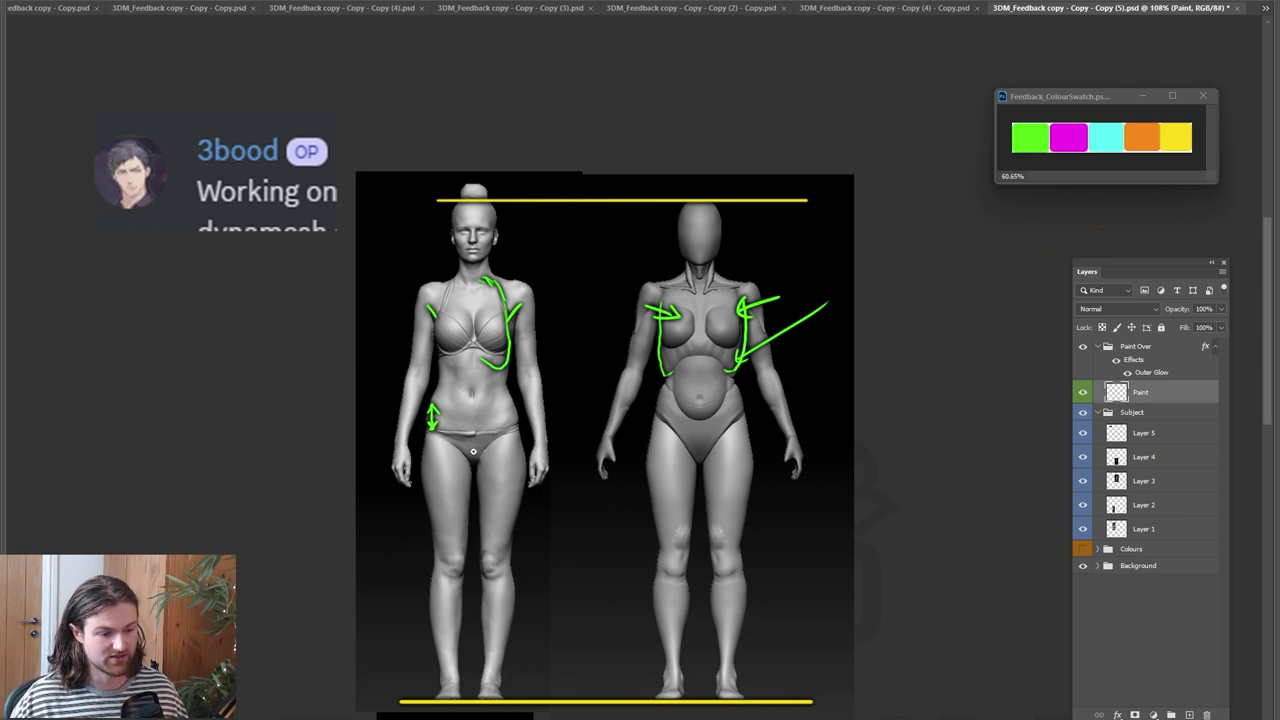
Bracket the gap between the sculpt's upper thighs in green and add a green arrow pointing at it
drag(472, 453, 705, 453)
key(ctrl+z)
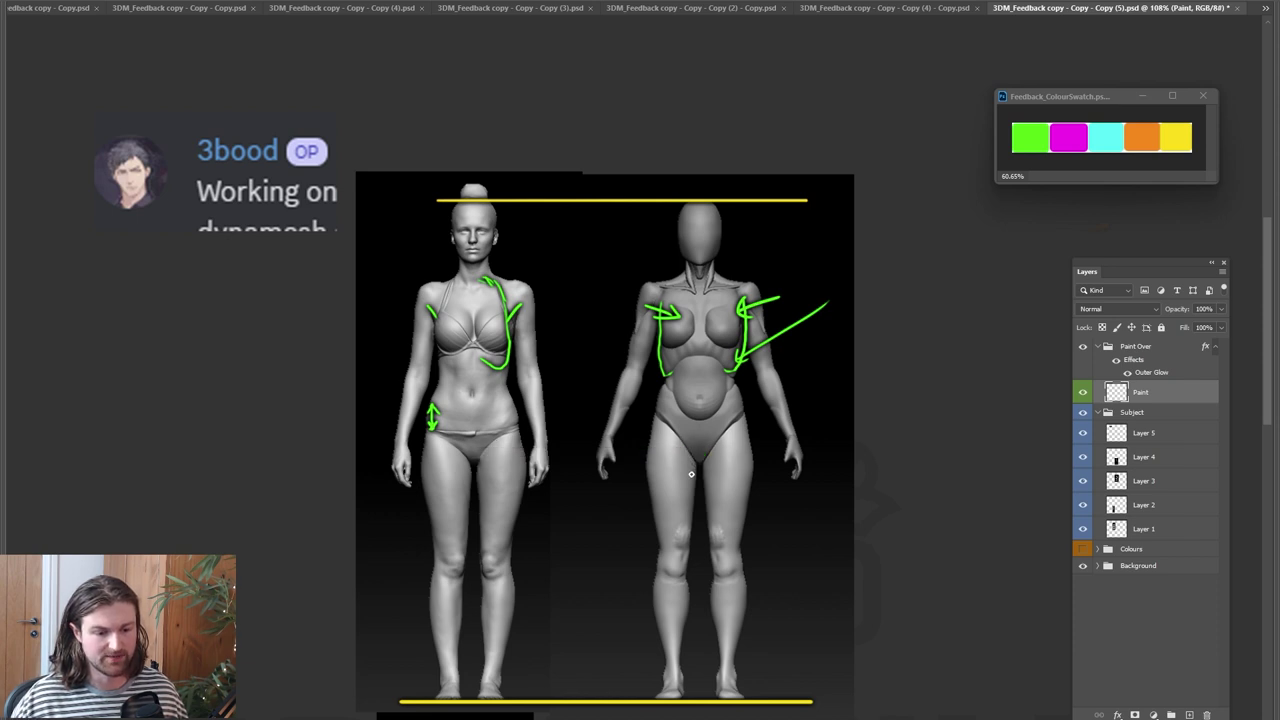
drag(691, 473, 705, 474)
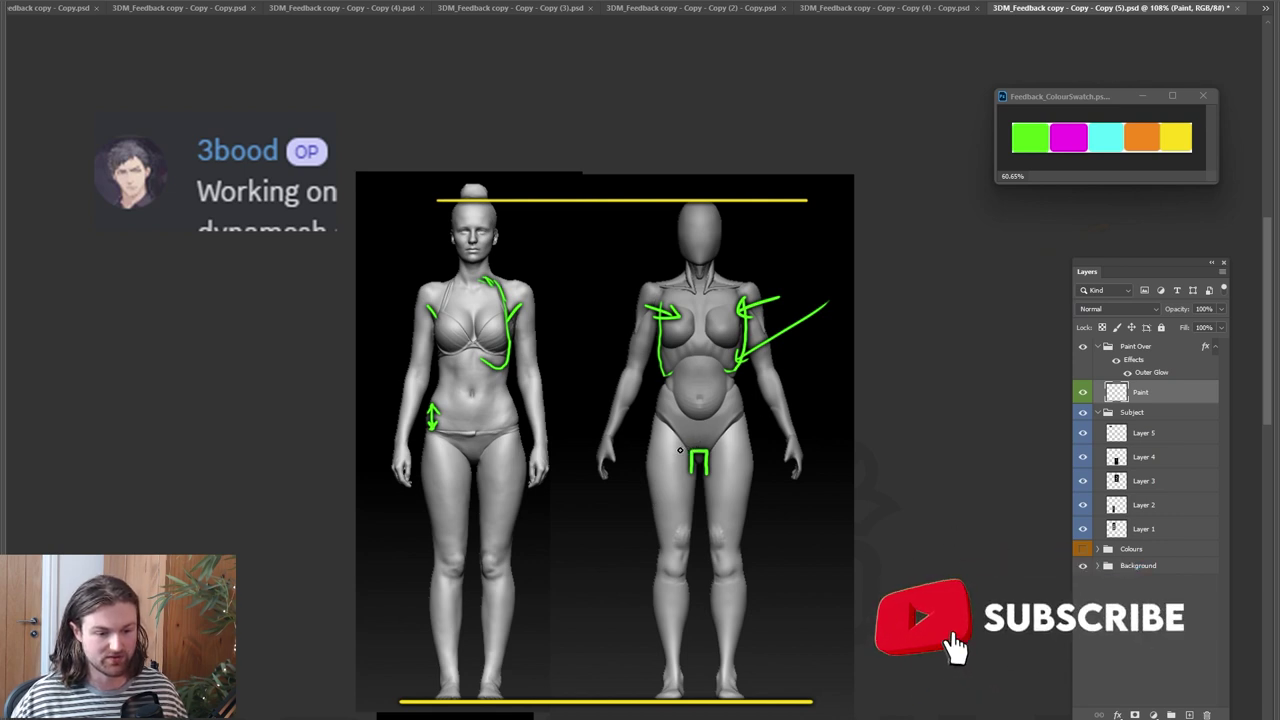
drag(693, 465, 745, 432)
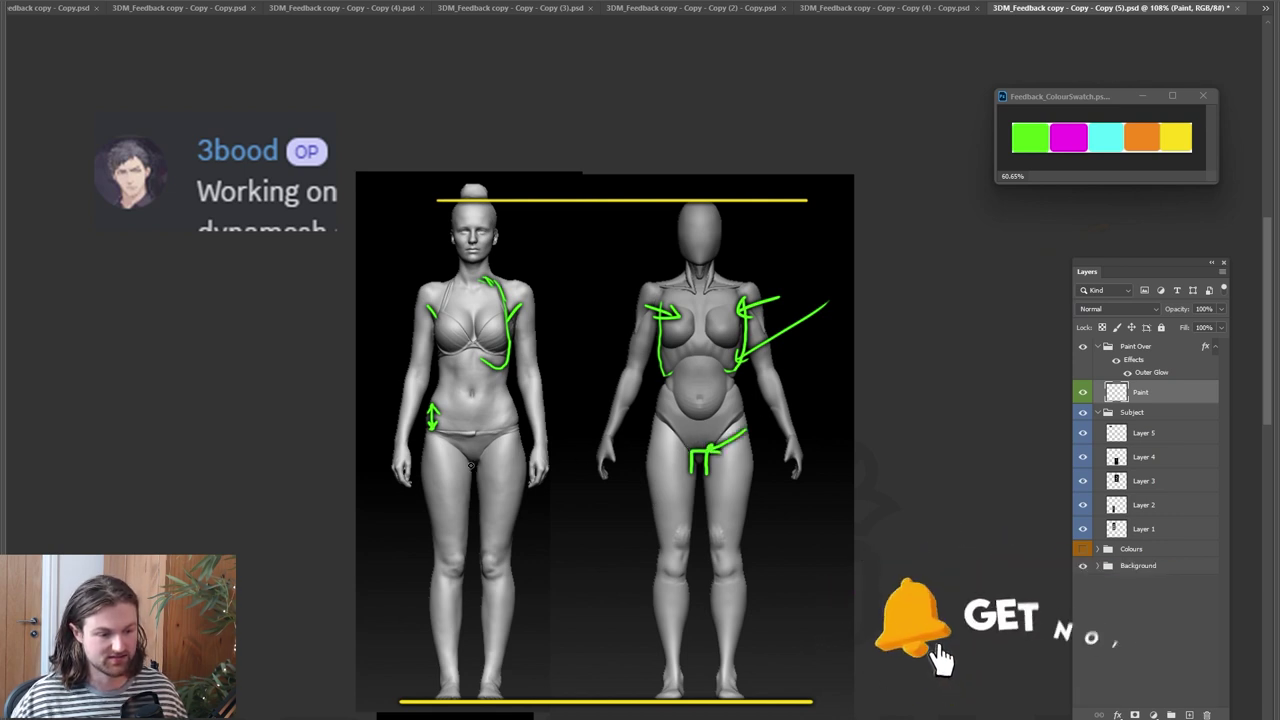
drag(476, 457, 705, 457)
key(ctrl+z)
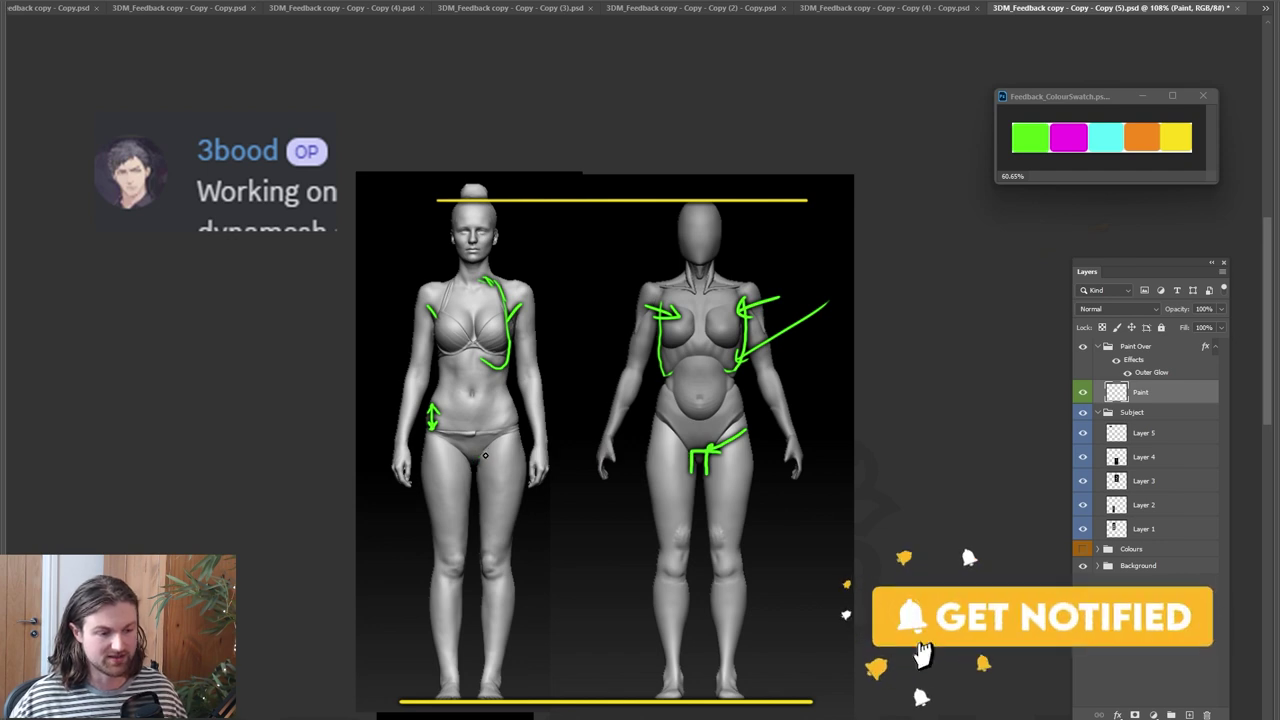
Draw a green cylinder with curved cross-section lines over one thigh of the front-view reference figure
mouse_move(484, 452)
mouse_down()
mouse_move(526, 442)
mouse_move(505, 466)
mouse_move(528, 455)
mouse_move(521, 483)
mouse_up()
mouse_move(516, 411)
mouse_down()
mouse_move(480, 428)
mouse_move(505, 440)
mouse_move(514, 414)
mouse_up()
mouse_move(480, 544)
mouse_down()
mouse_move(521, 423)
mouse_move(520, 463)
mouse_up()
drag(525, 518, 525, 542)
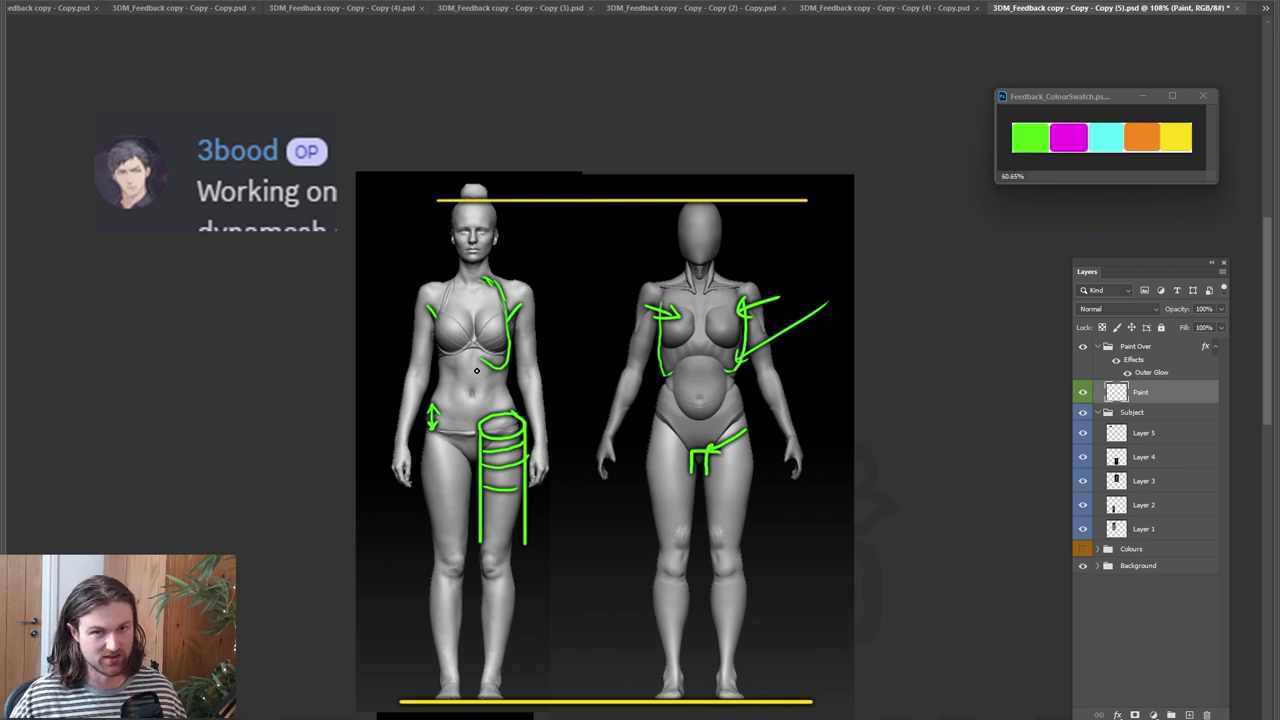
Hatch the pelvis on both front-view figures in magenta and draw an arrow from the sculpt's pelvis to the reference's
click(1070, 137)
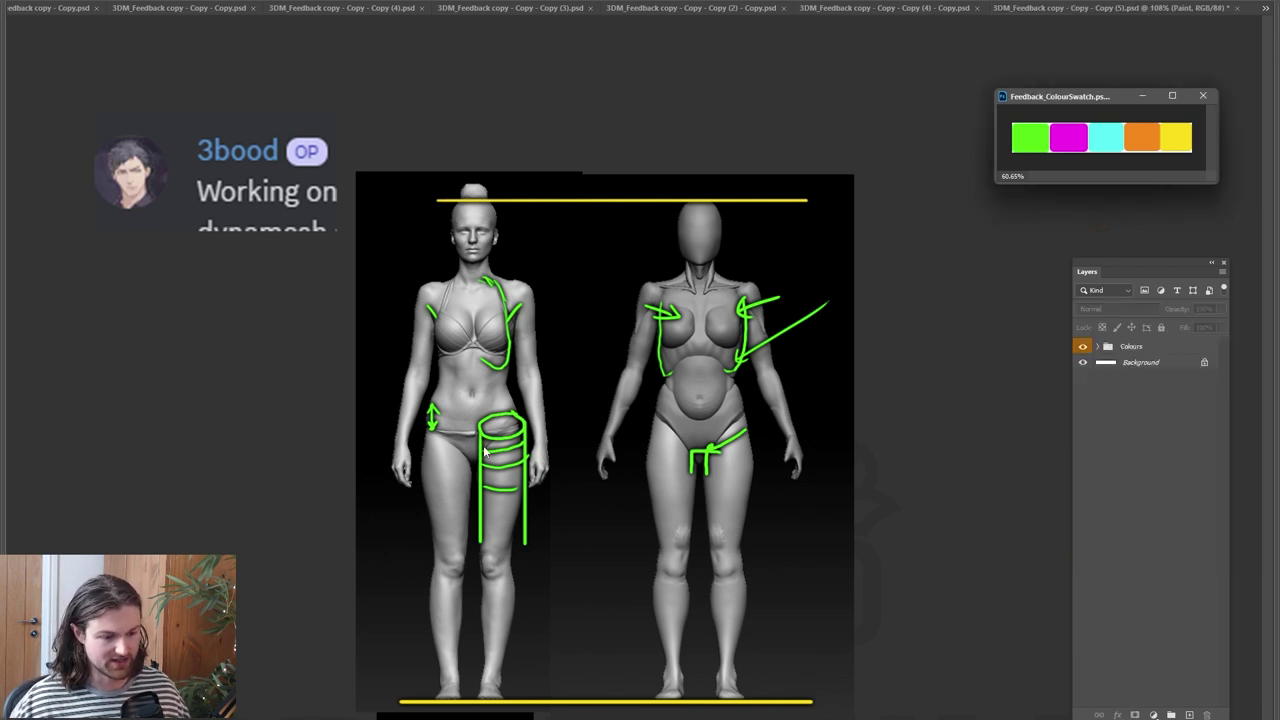
drag(668, 390, 660, 410)
drag(676, 398, 666, 420)
mouse_move(686, 410)
mouse_down()
mouse_move(675, 430)
mouse_move(694, 445)
mouse_up()
drag(728, 398, 706, 440)
drag(740, 392, 720, 428)
mouse_move(446, 425)
mouse_down()
mouse_move(438, 436)
mouse_move(458, 440)
mouse_move(519, 422)
mouse_up()
mouse_move(650, 404)
mouse_down()
mouse_move(522, 416)
mouse_move(546, 430)
mouse_up()
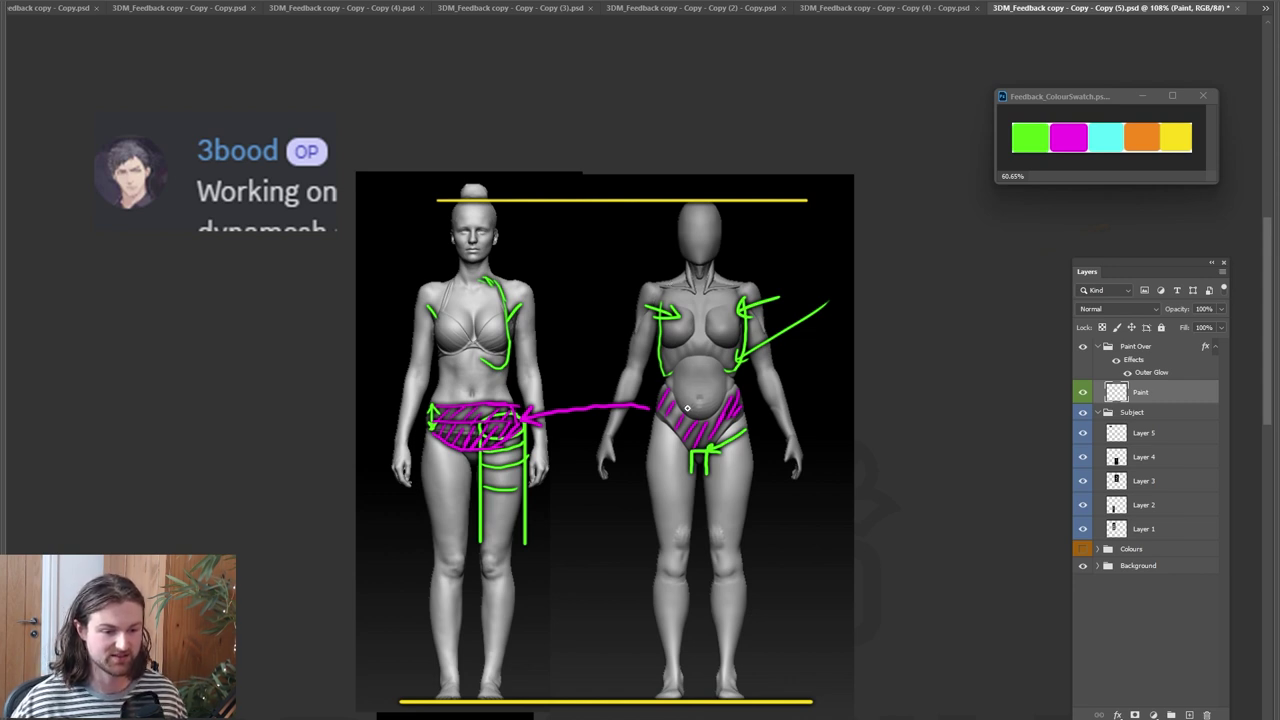
Hatch one side of the sculpt's ribcage in green and draw a cyan abdominal block divided by horizontal lines
drag(664, 316, 697, 362)
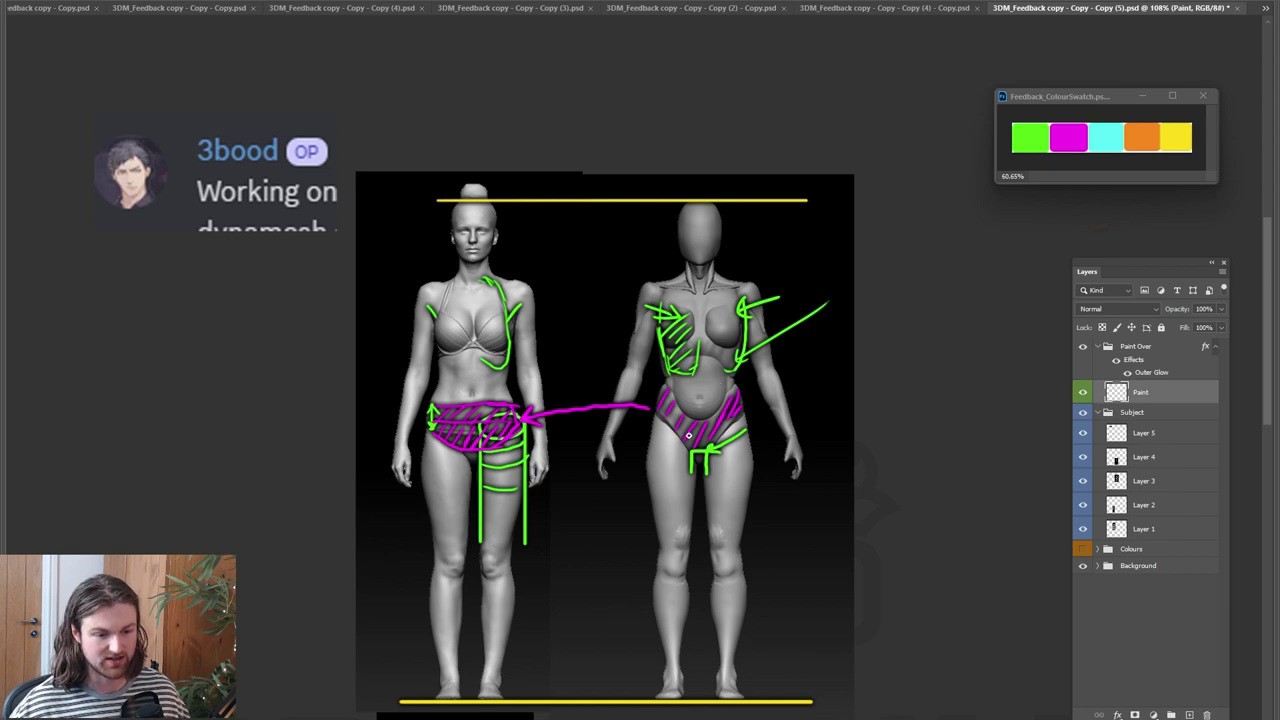
drag(687, 435, 720, 429)
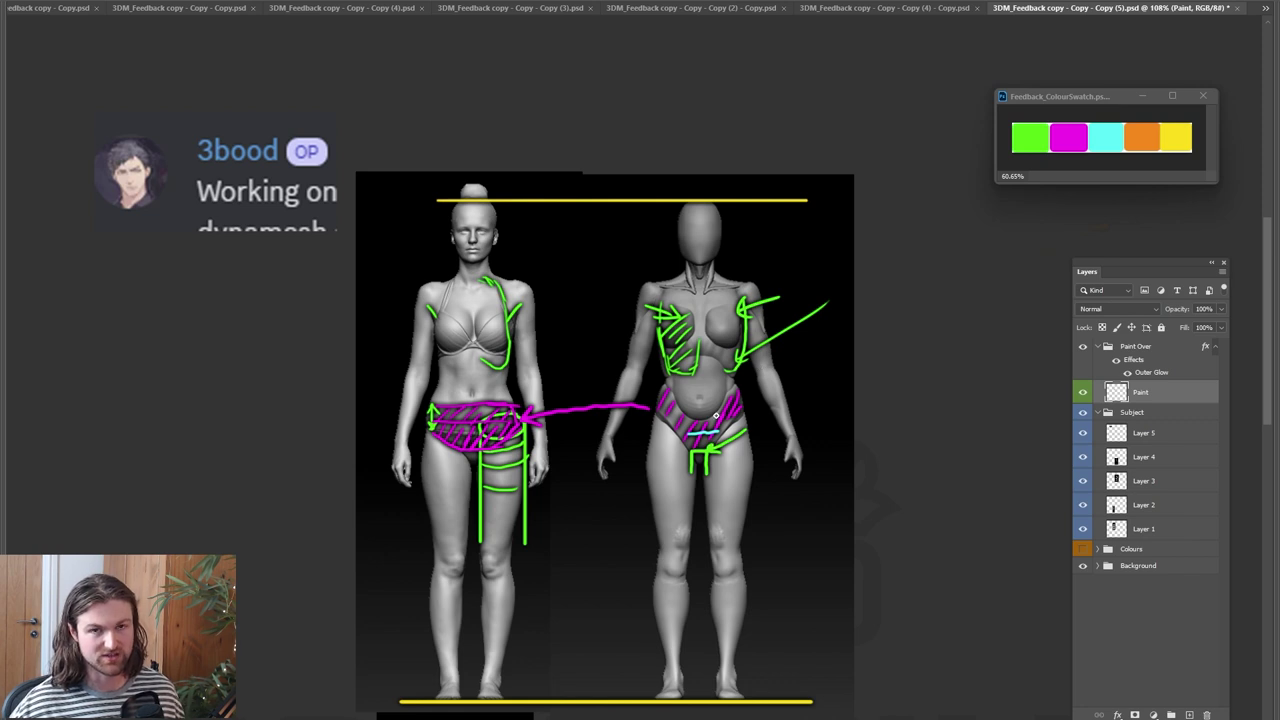
drag(721, 430, 720, 358)
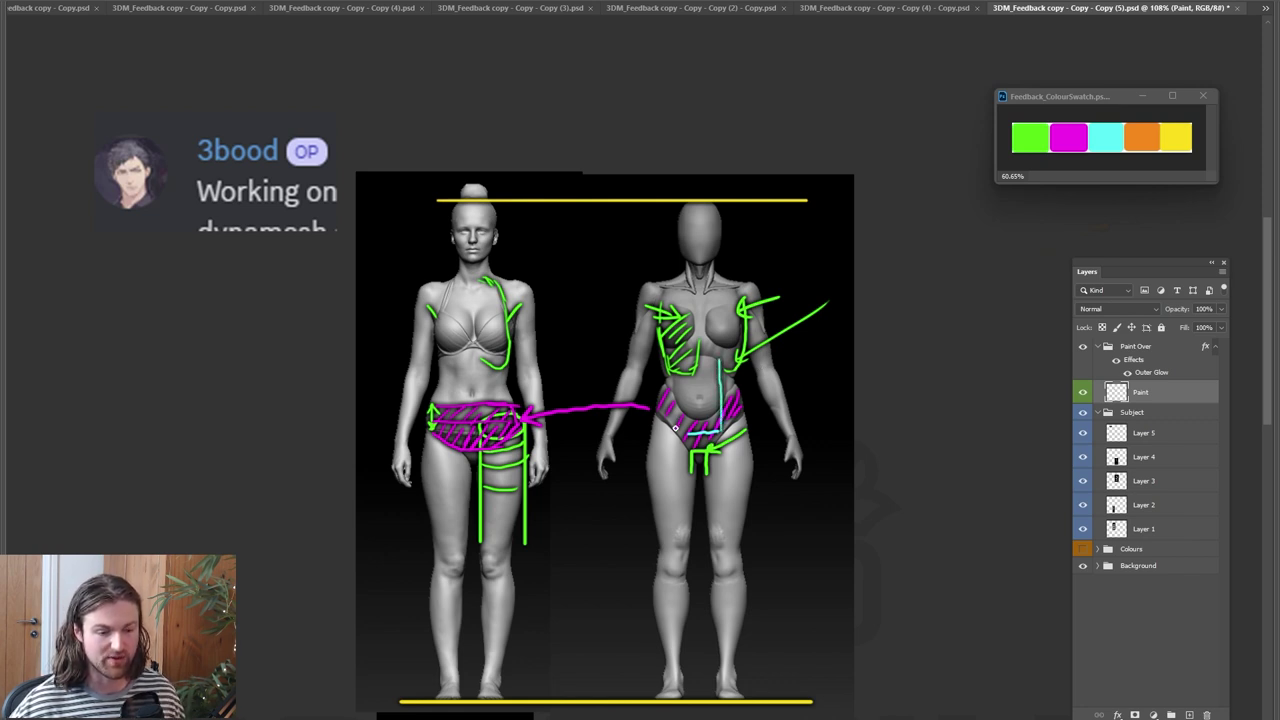
mouse_move(686, 432)
mouse_down()
mouse_move(683, 350)
mouse_move(712, 347)
mouse_move(718, 384)
mouse_up()
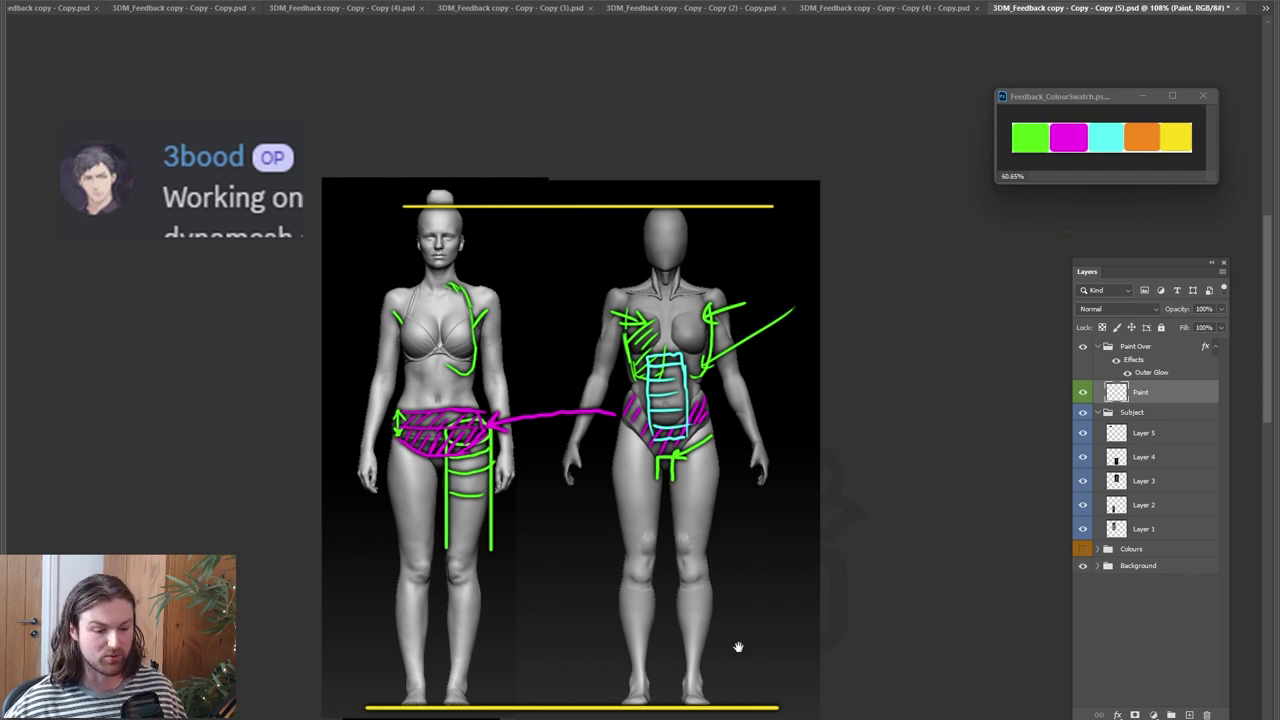
Outline the abdominal muscle in cyan on the side-view reference, running from below the breast to the pelvis
drag(737, 646, 794, 237)
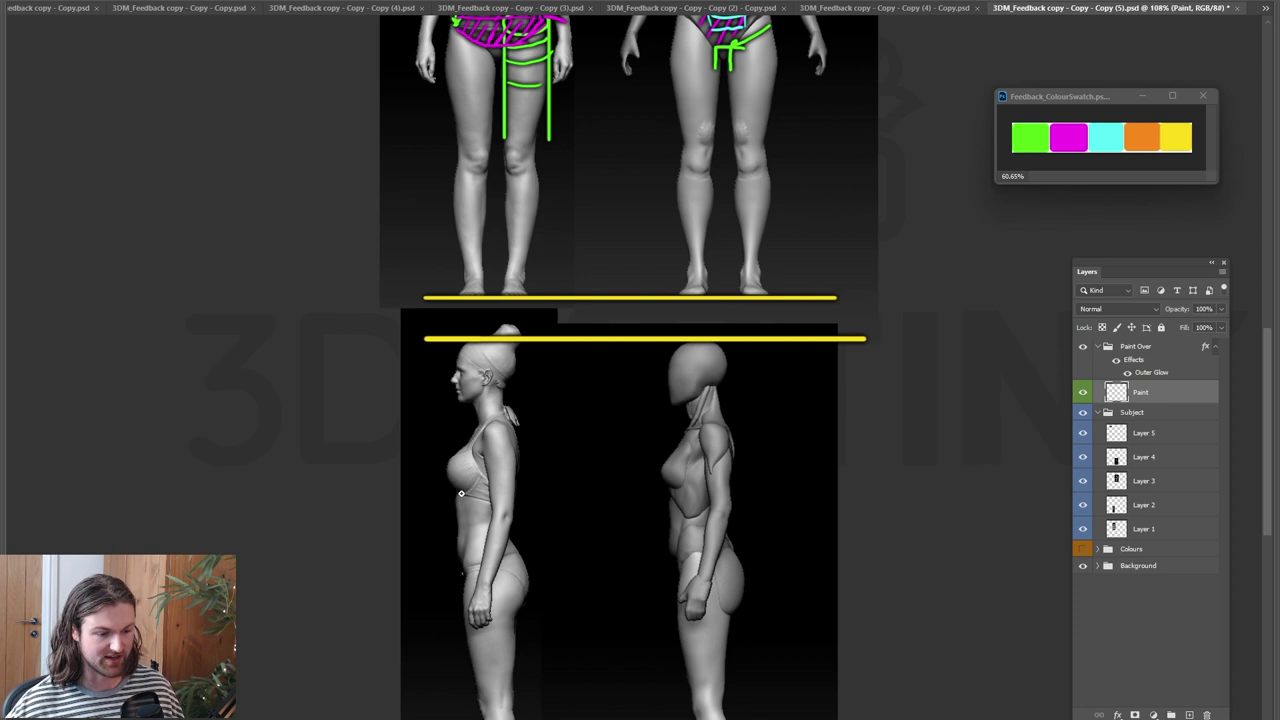
mouse_move(460, 494)
mouse_down()
mouse_move(458, 548)
mouse_move(482, 592)
mouse_up()
mouse_move(461, 507)
mouse_down()
mouse_move(480, 445)
mouse_move(508, 418)
mouse_move(487, 452)
mouse_up()
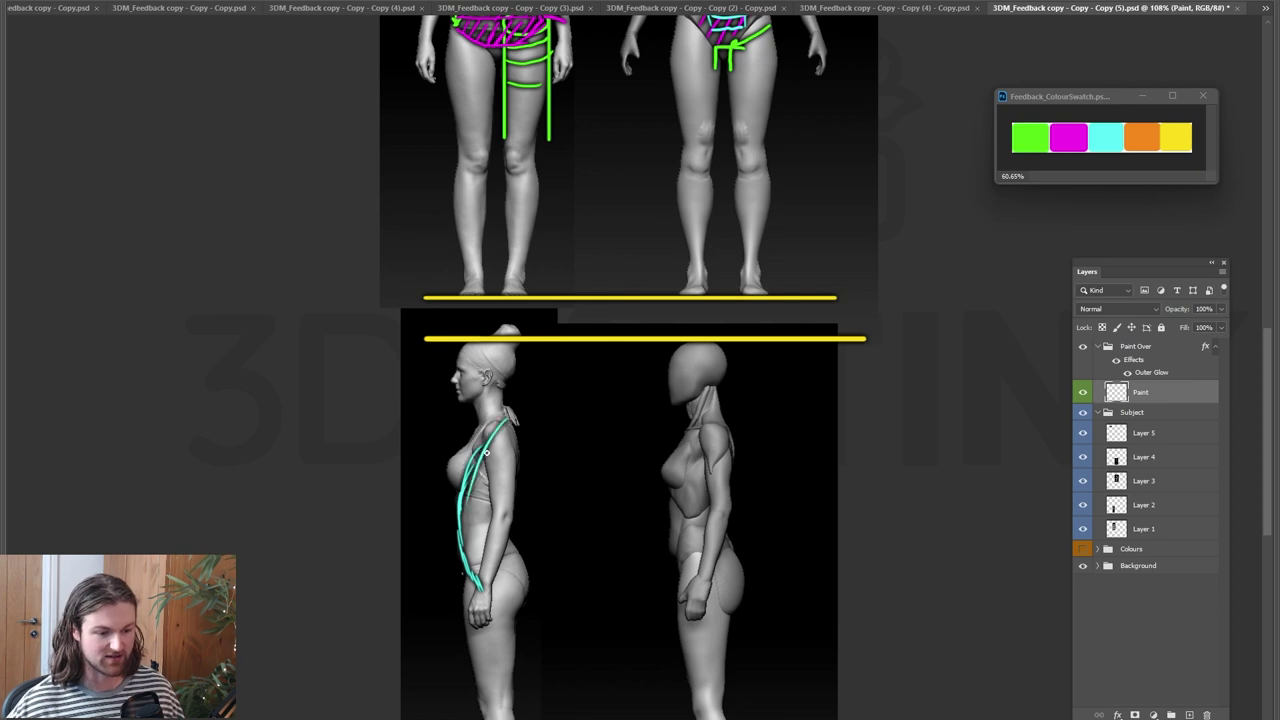
key(ctrl+z)
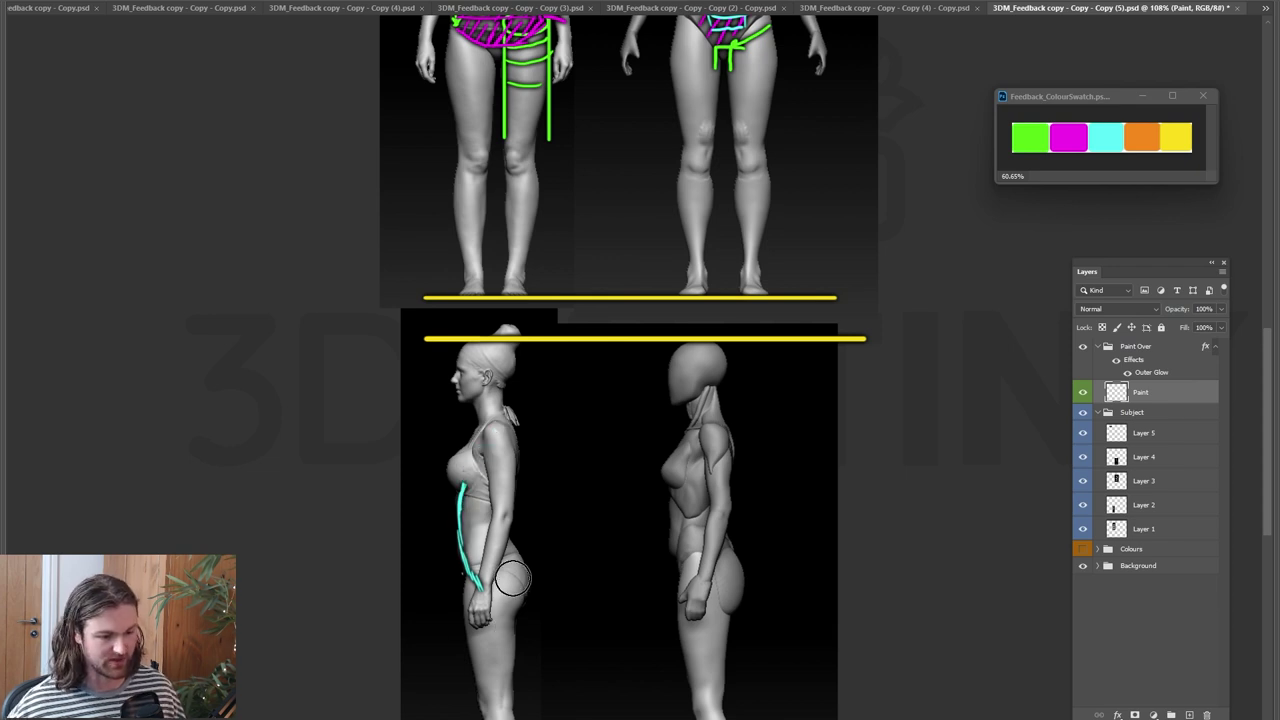
key(b)
drag(468, 574, 478, 588)
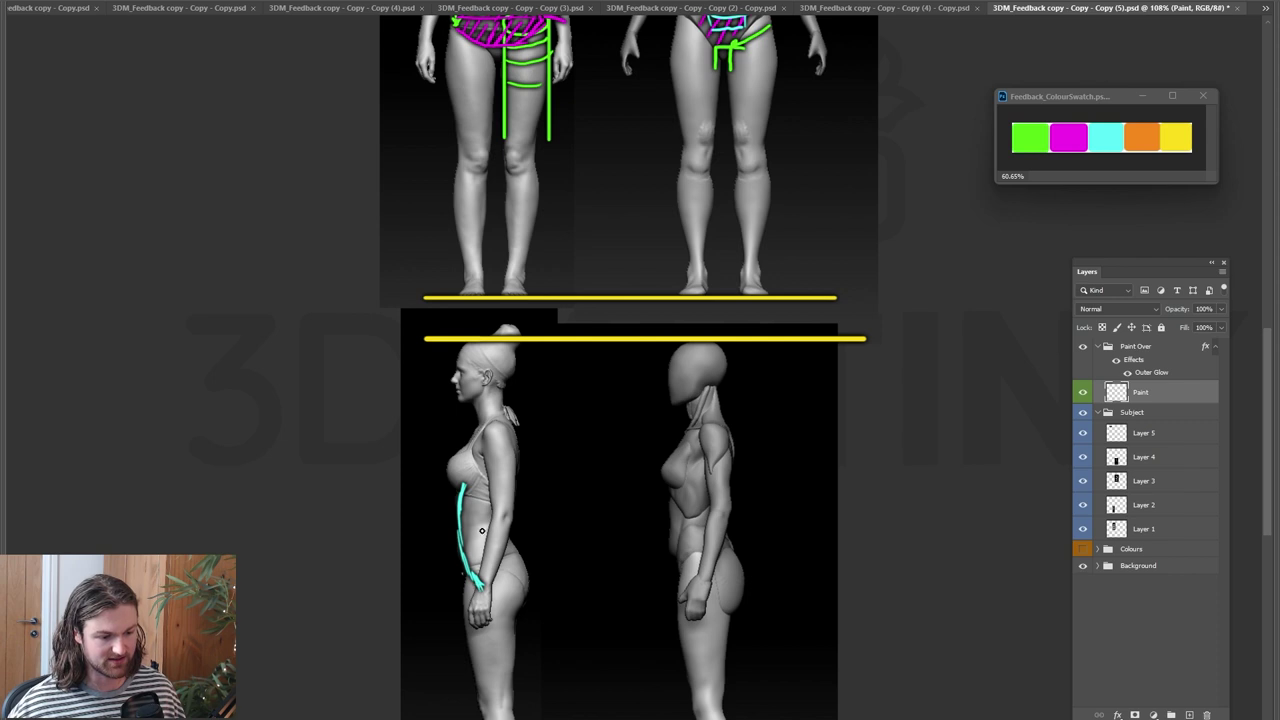
drag(463, 487, 476, 514)
Trace the outer leg contour in orange from thigh to ankle on both front-view figures
drag(719, 193, 689, 455)
alt+scroll(689, 455, up, 1)
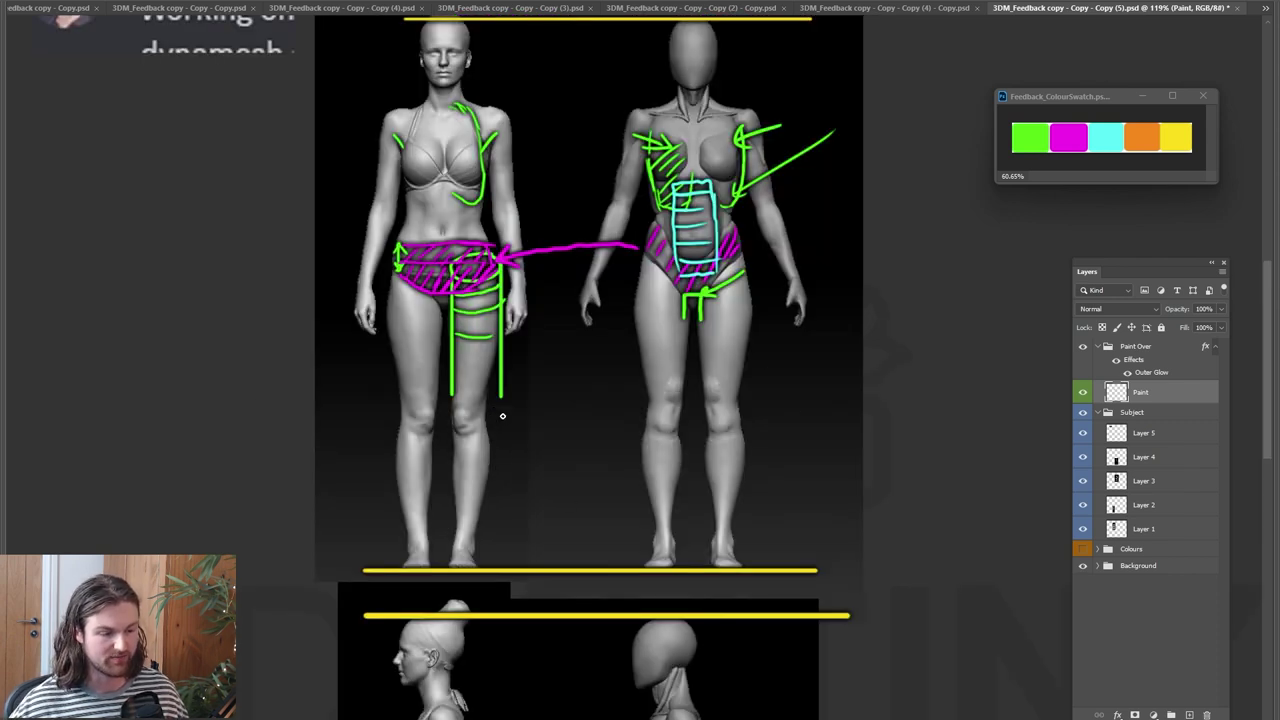
drag(500, 334, 472, 555)
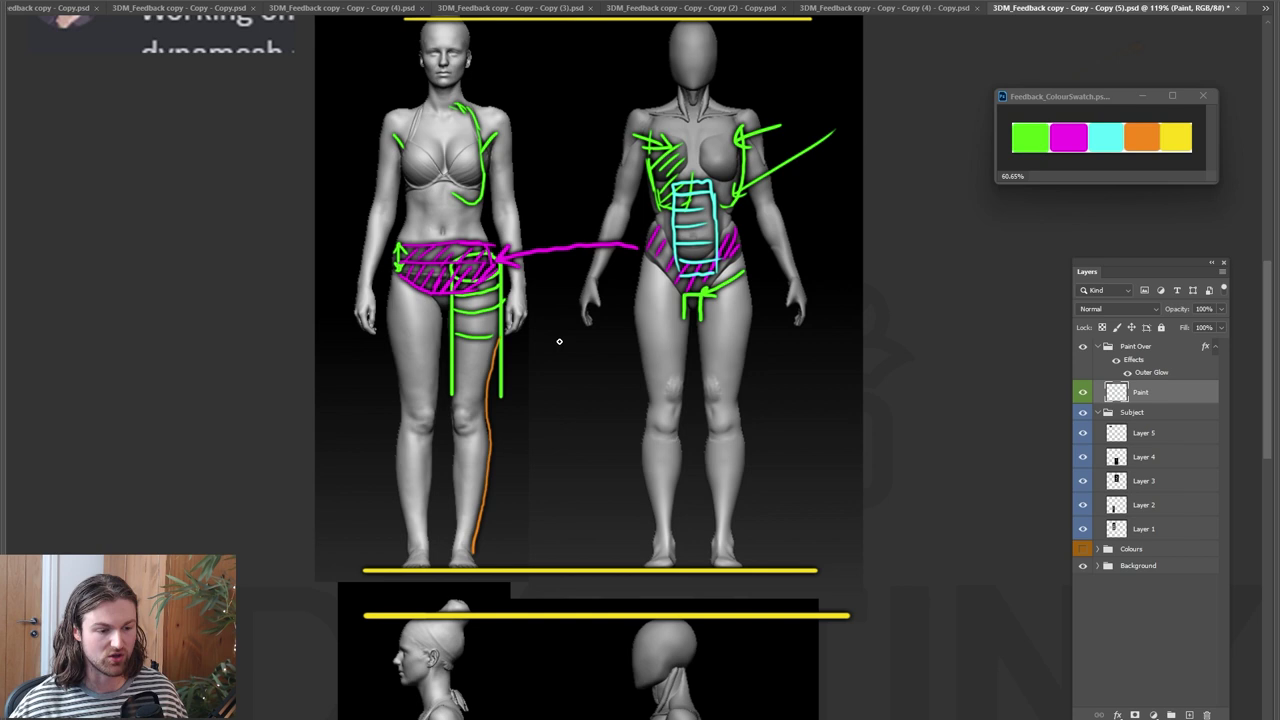
mouse_move(751, 302)
mouse_down()
mouse_move(728, 536)
mouse_move(728, 521)
mouse_up()
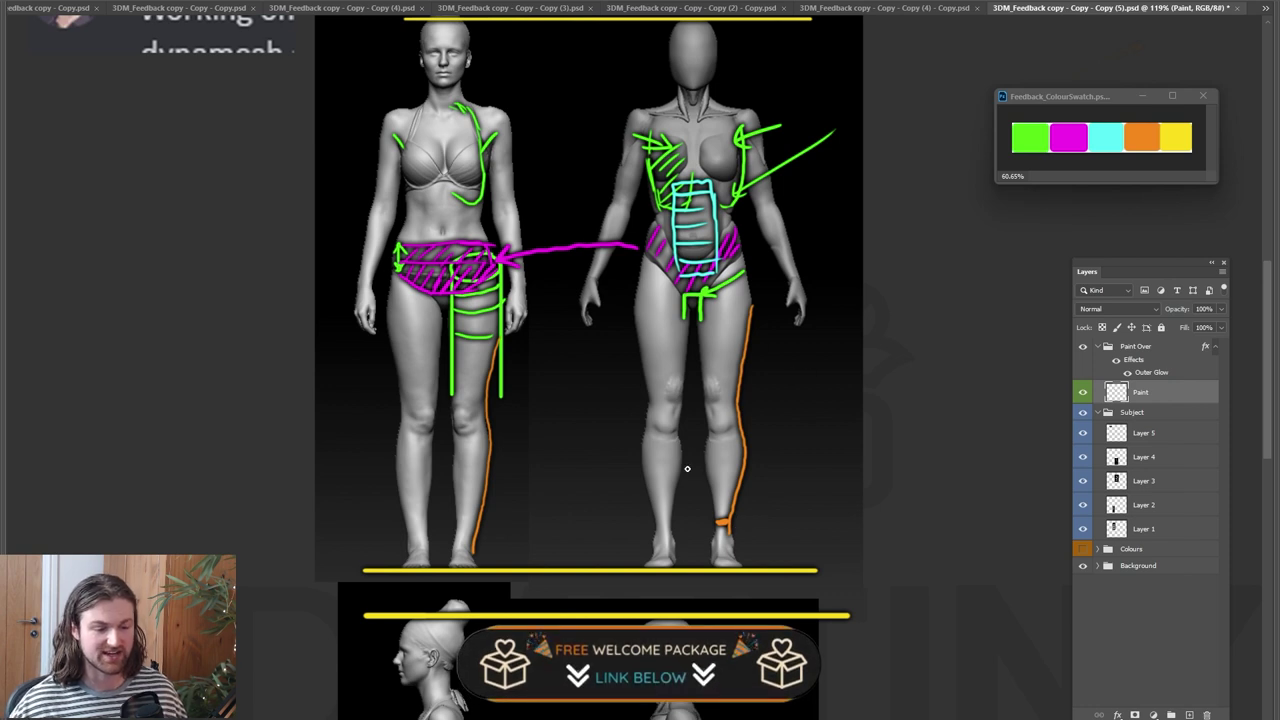
Add orange arrows to the sculpt's lower legs, one pointing at the outer calf and one inward across the other calf
drag(792, 430, 748, 461)
drag(748, 461, 775, 454)
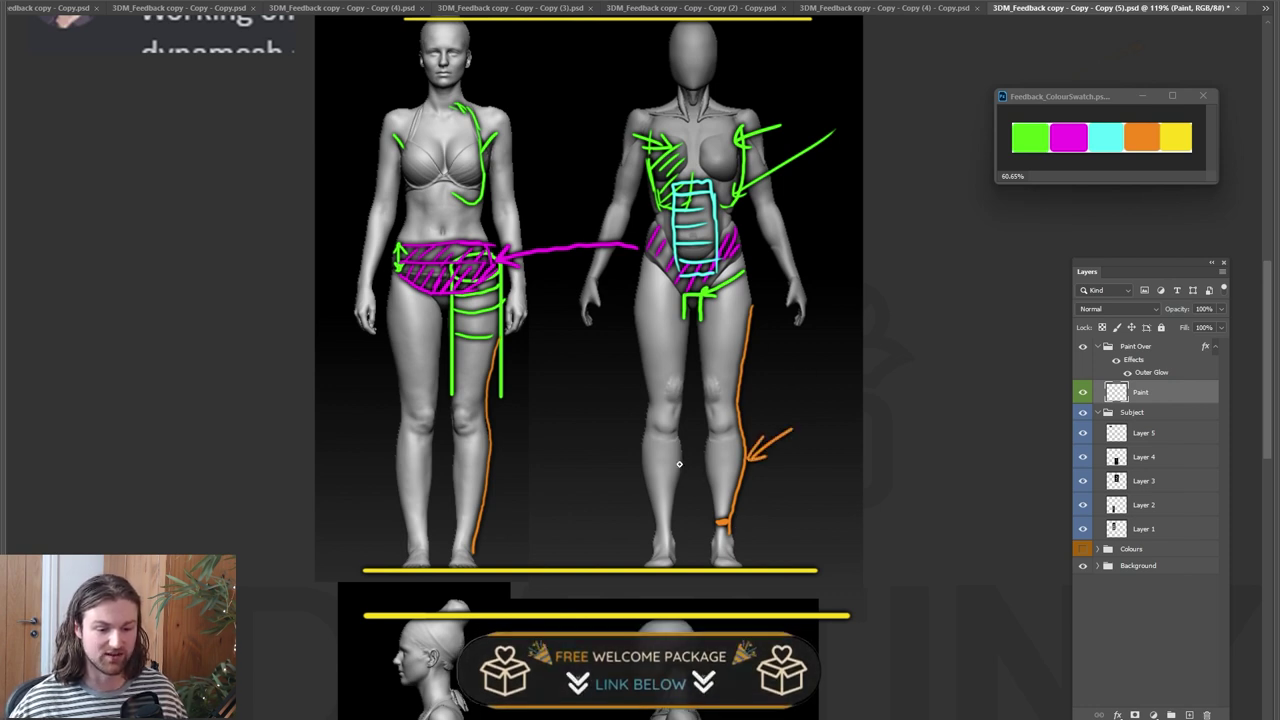
mouse_move(647, 476)
mouse_down()
mouse_move(701, 476)
mouse_move(692, 490)
mouse_up()
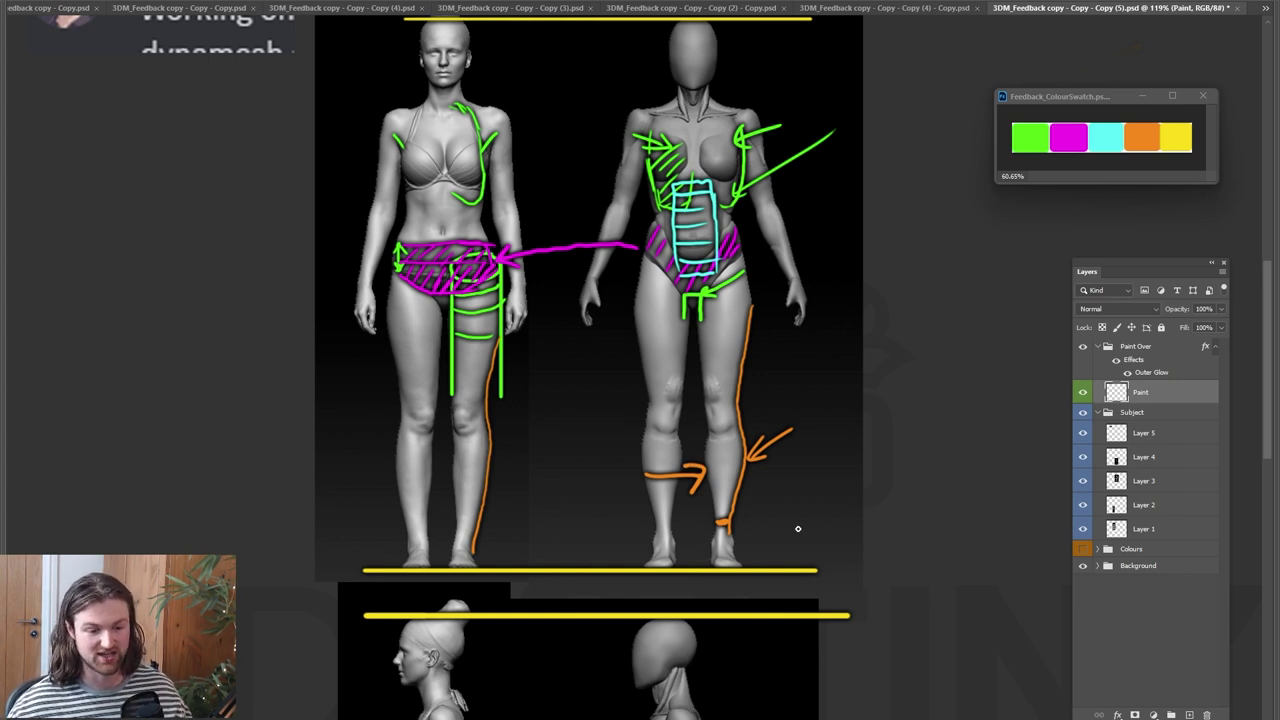
Draw orange boxes around the reference figure's ankle and the sculpt's wrist
scroll(740, 490, down, 1)
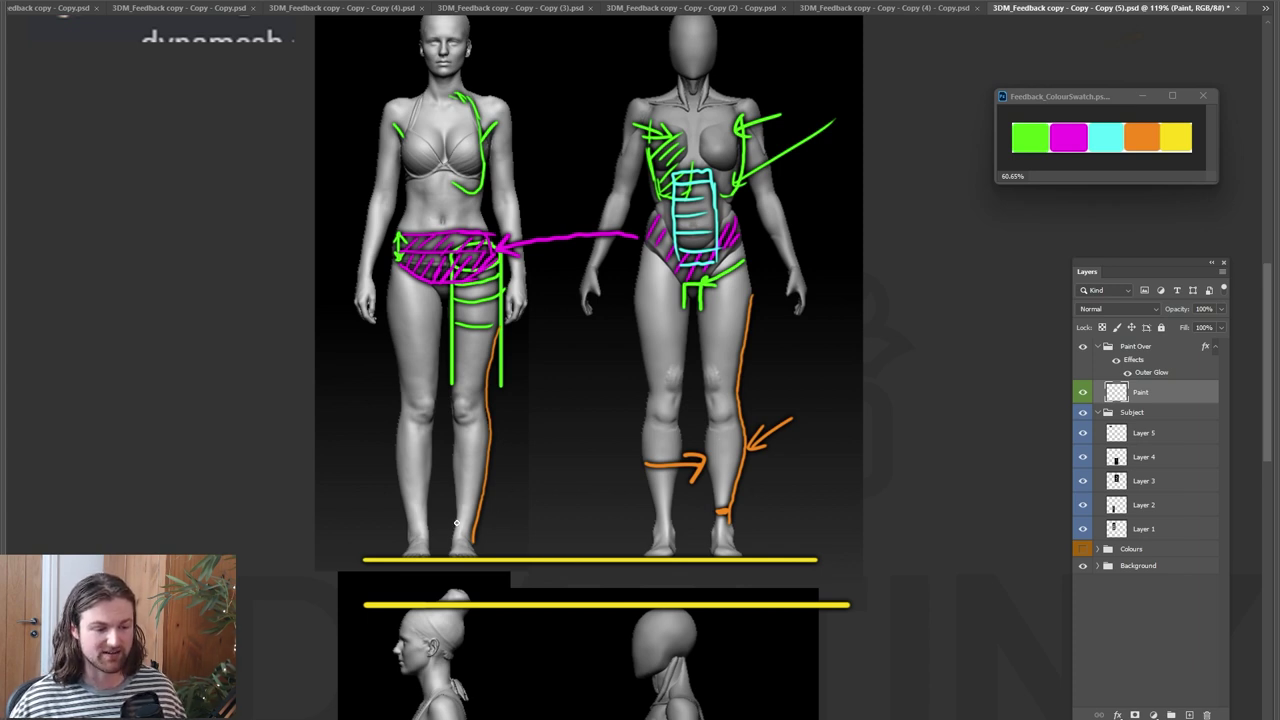
mouse_move(455, 518)
mouse_down()
mouse_move(455, 538)
mouse_move(485, 506)
mouse_move(453, 528)
mouse_up()
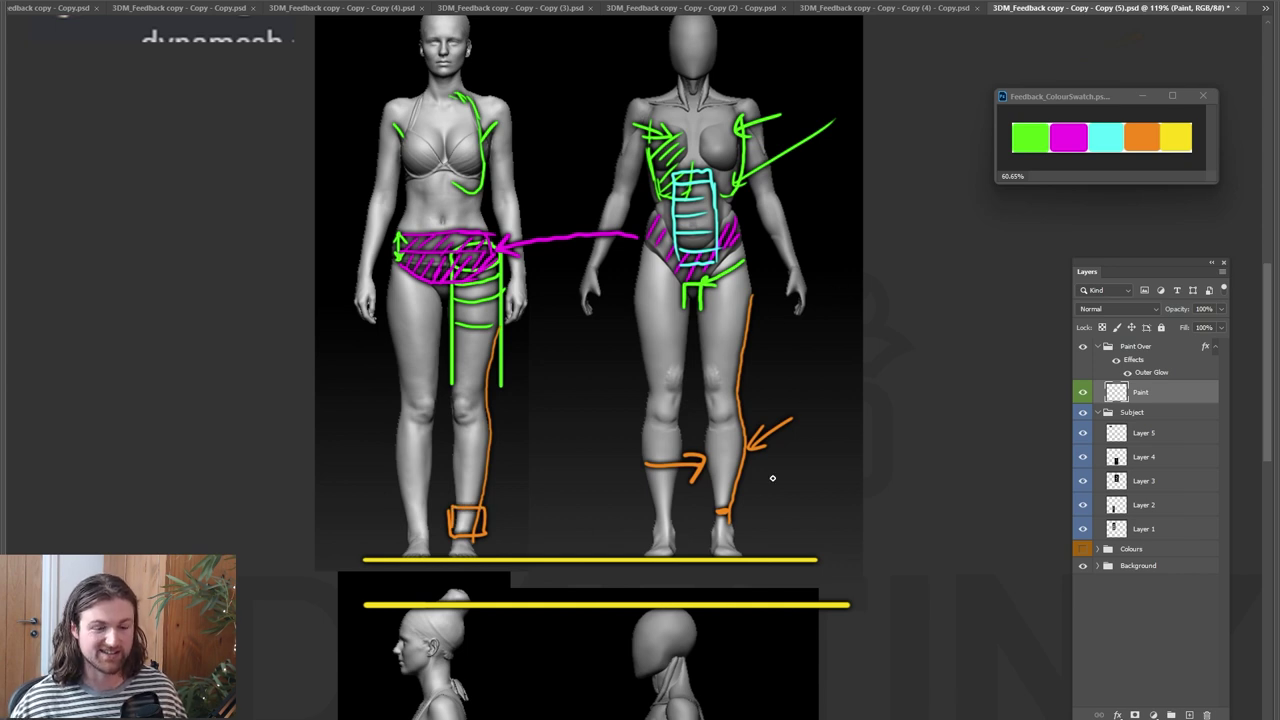
mouse_move(776, 258)
mouse_down()
mouse_move(782, 280)
mouse_move(812, 250)
mouse_move(776, 259)
mouse_up()
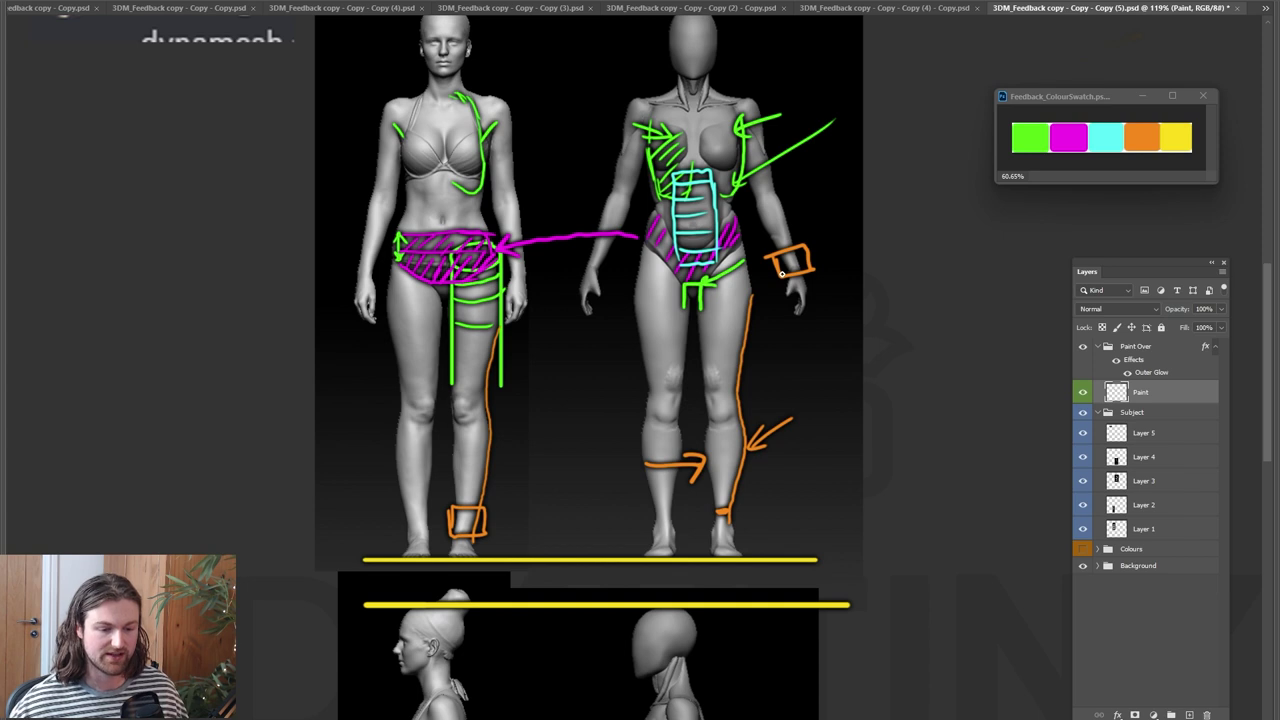
Draw a yellow diagonal from hip to inner knee on the reference's thigh and hatch the inner thigh beside it
scroll(638, 344, up, 2)
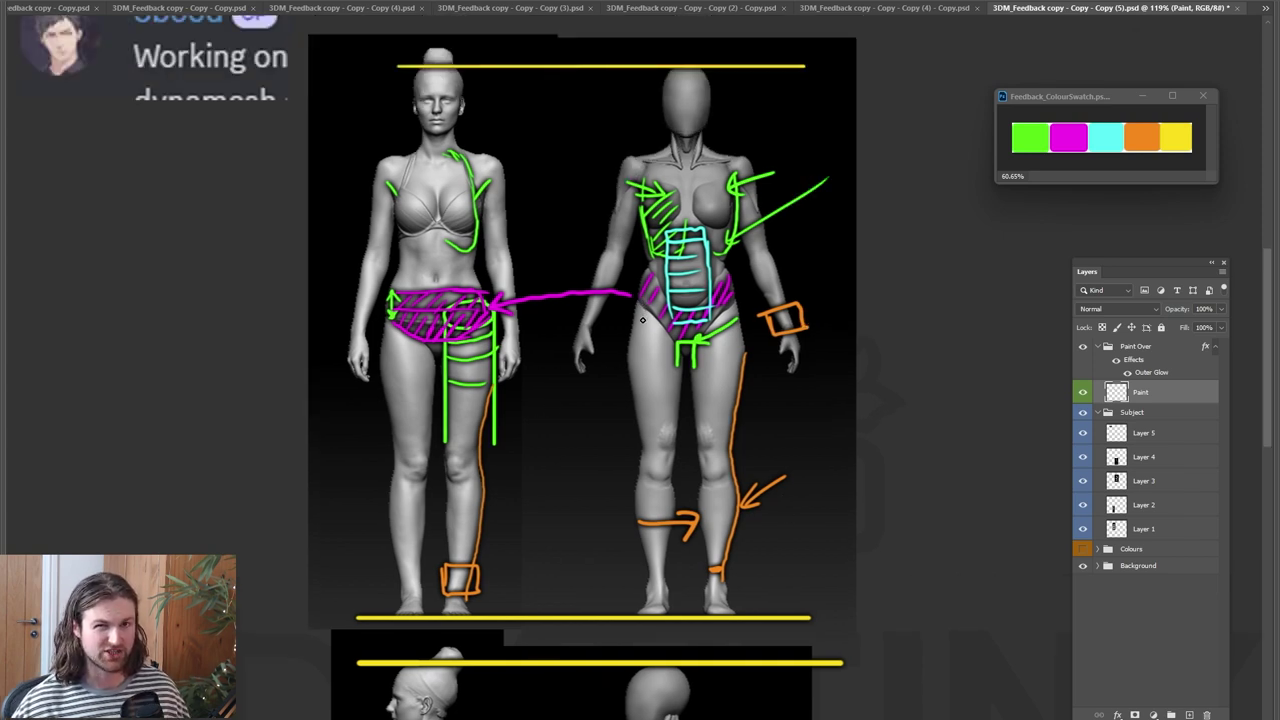
scroll(638, 338, up, 1)
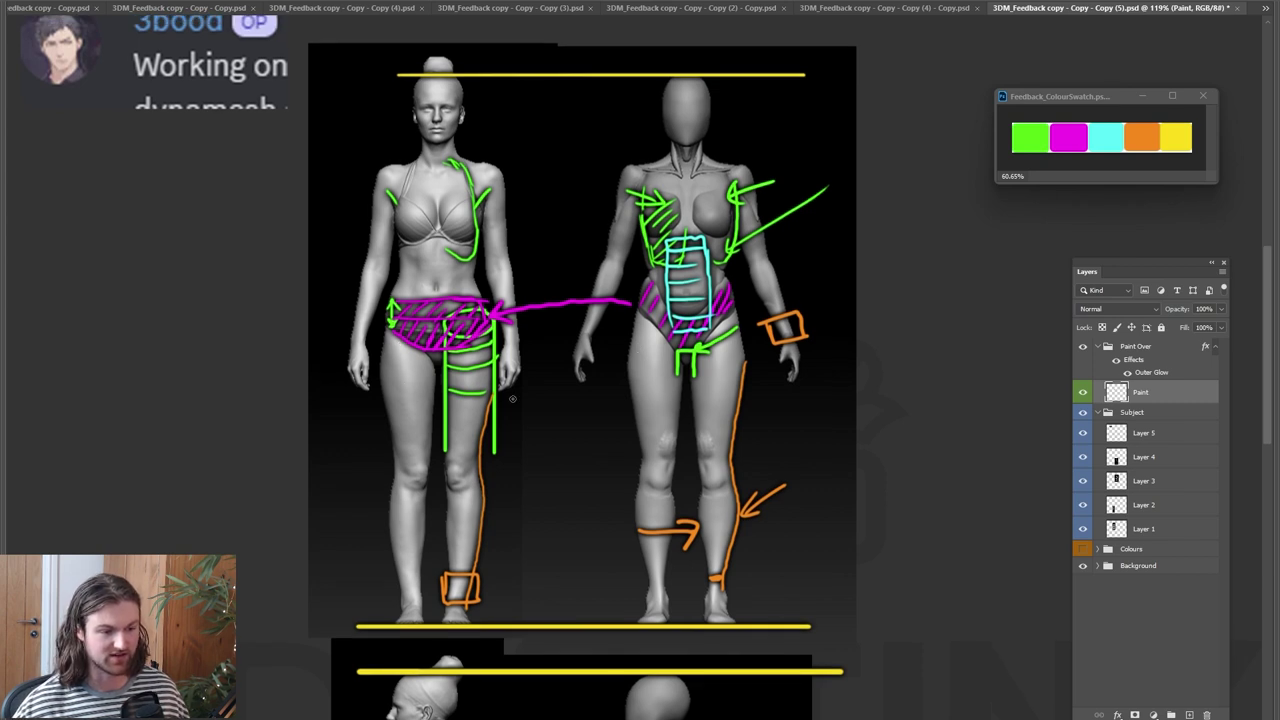
drag(389, 330, 424, 475)
mouse_move(408, 346)
mouse_down()
mouse_move(398, 367)
mouse_move(410, 405)
mouse_up()
drag(428, 393, 414, 432)
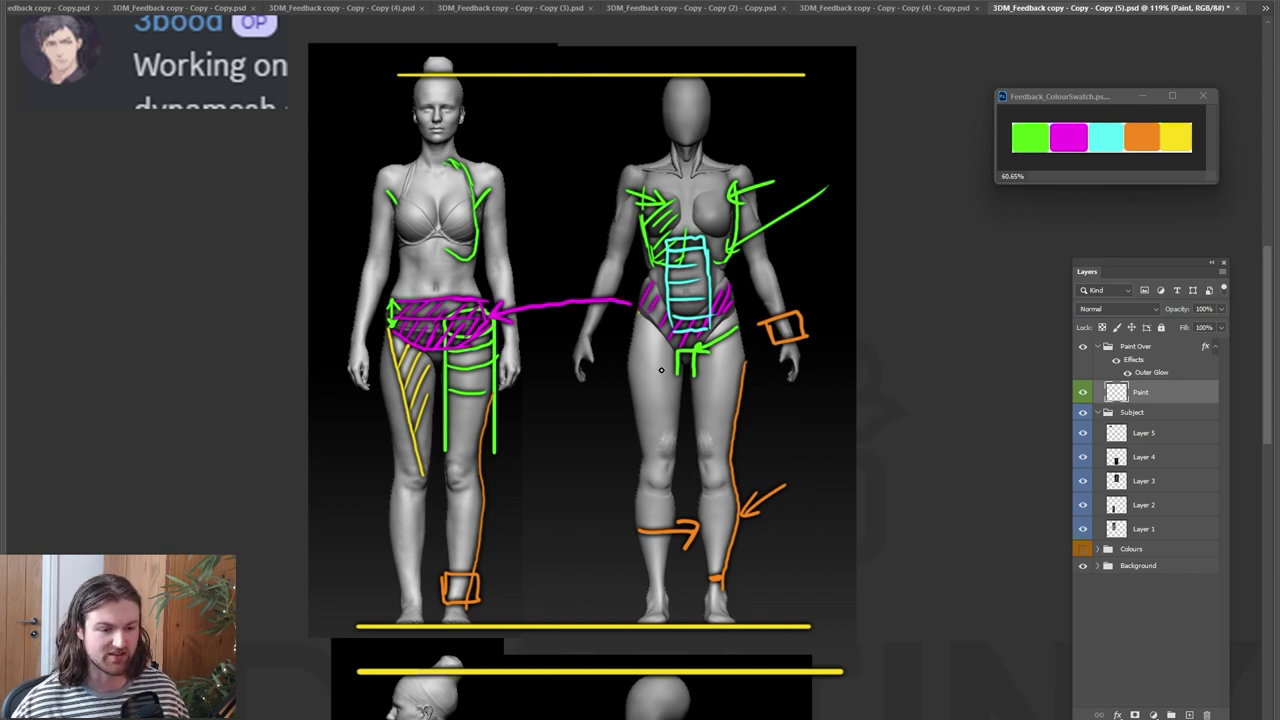
Draw yellow cross-section curves, a hip-to-knee diagonal and inner-thigh hatching on the sculpt's corresponding thigh
mouse_move(632, 347)
mouse_down()
mouse_move(662, 351)
mouse_move(672, 376)
mouse_up()
mouse_move(634, 398)
mouse_down()
mouse_move(674, 388)
mouse_move(676, 400)
mouse_up()
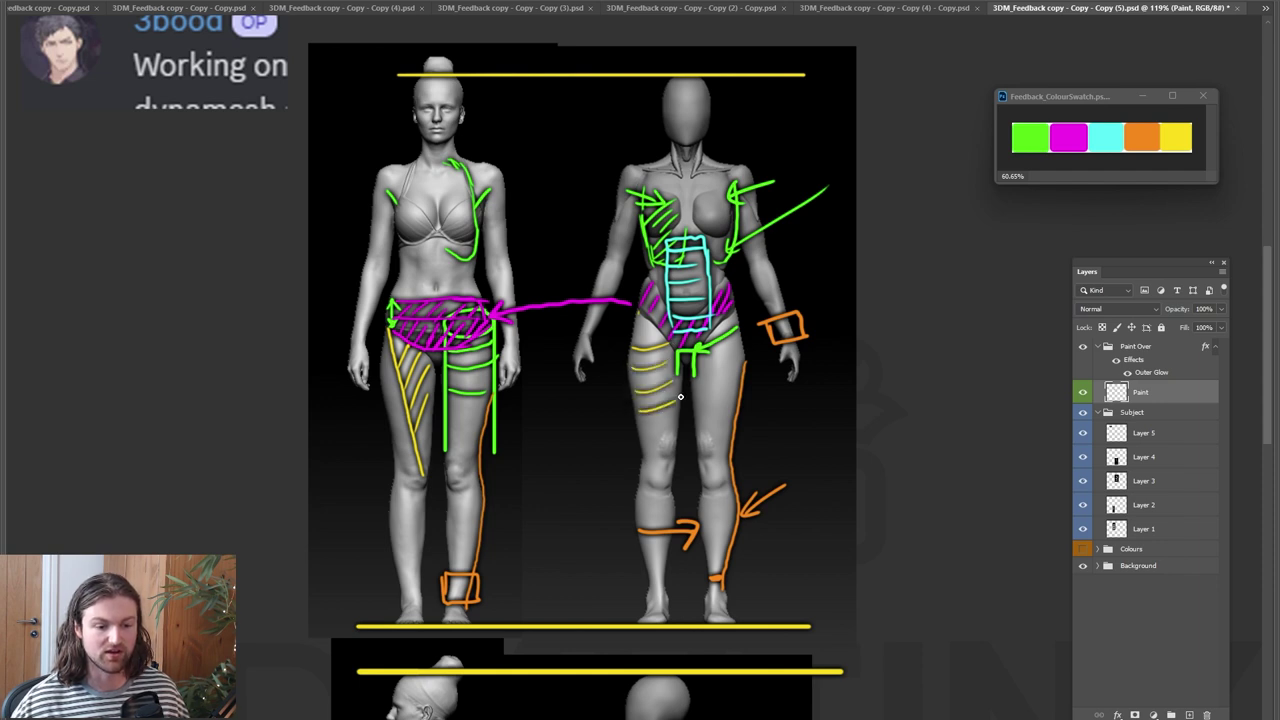
drag(637, 314, 664, 444)
mouse_move(647, 359)
mouse_down()
mouse_move(675, 338)
mouse_move(678, 393)
mouse_up()
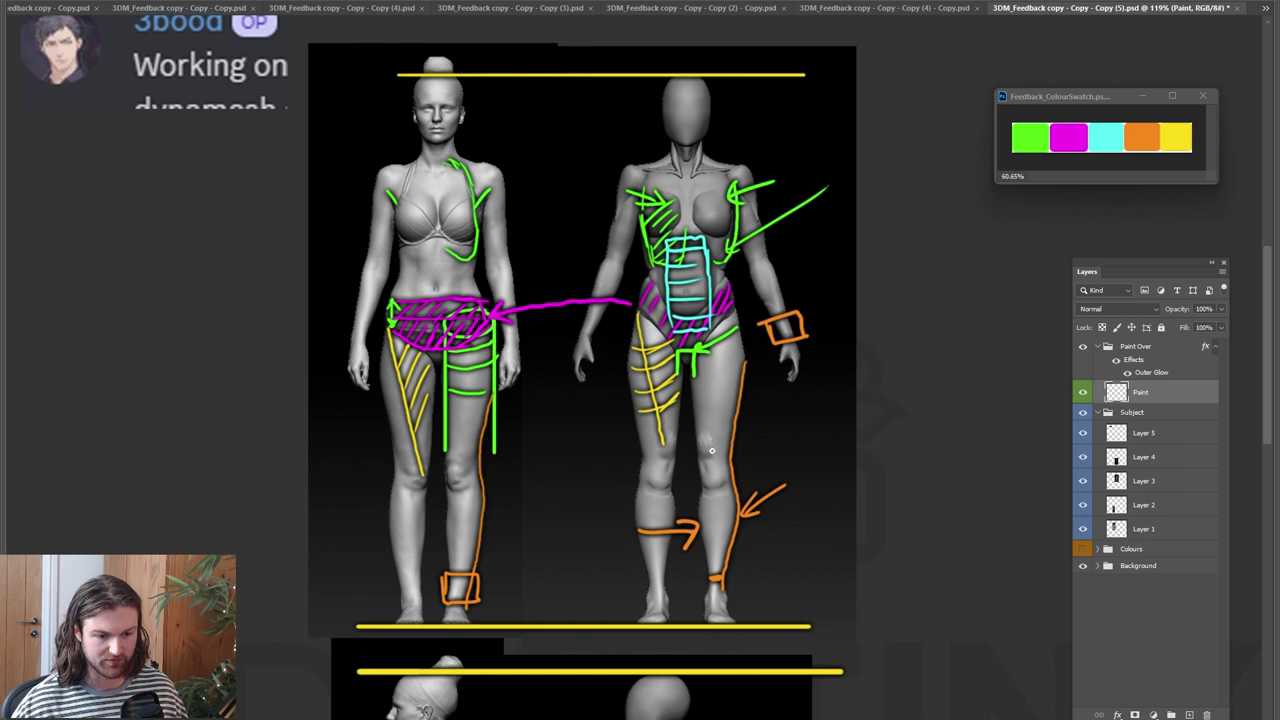
drag(698, 429, 714, 458)
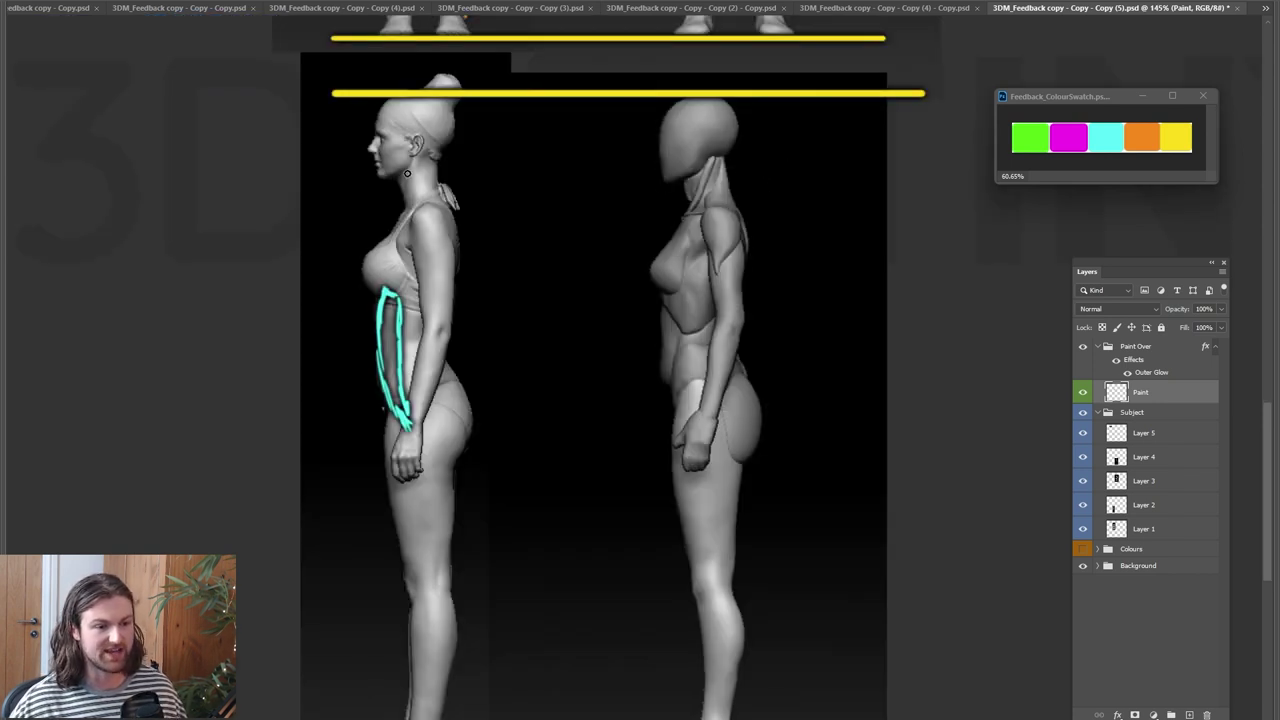
Add a green arrow at the back of the sculpt's neck and trace the neck contours of both side-view figures in green
mouse_move(783, 155)
mouse_down()
mouse_move(743, 172)
mouse_move(760, 181)
mouse_up()
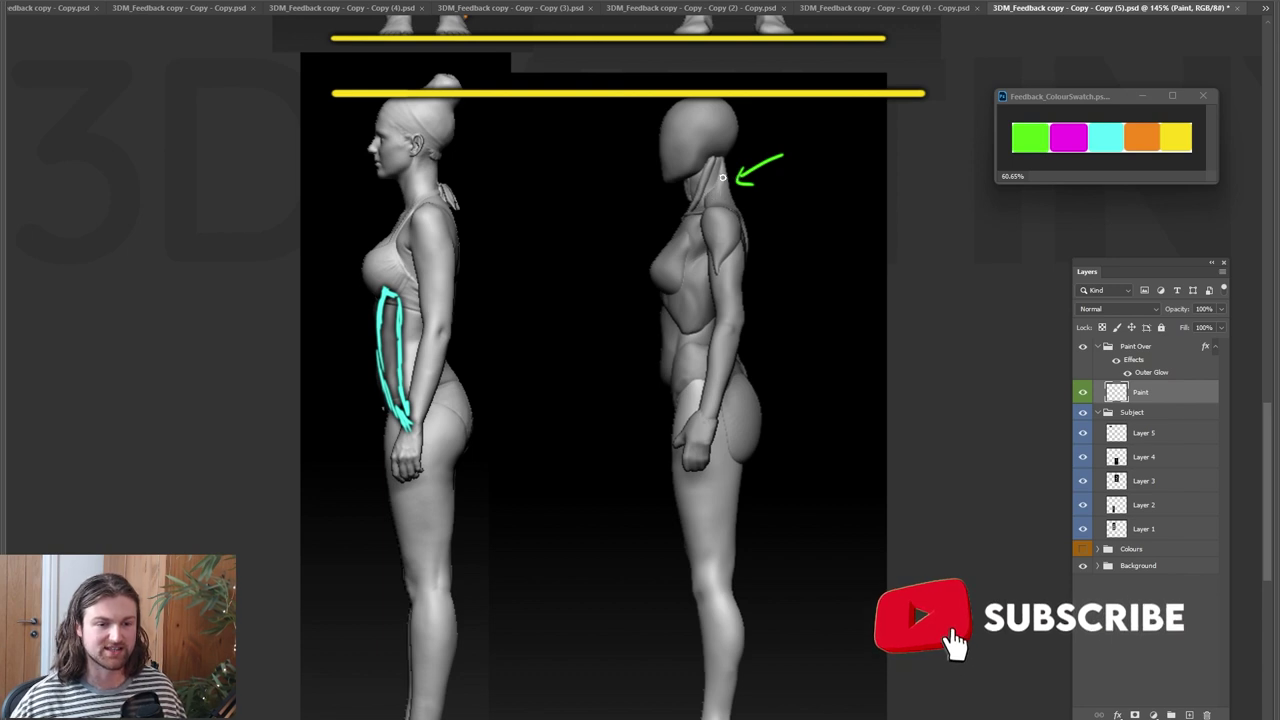
mouse_move(724, 153)
mouse_down()
mouse_move(733, 198)
mouse_move(688, 206)
mouse_up()
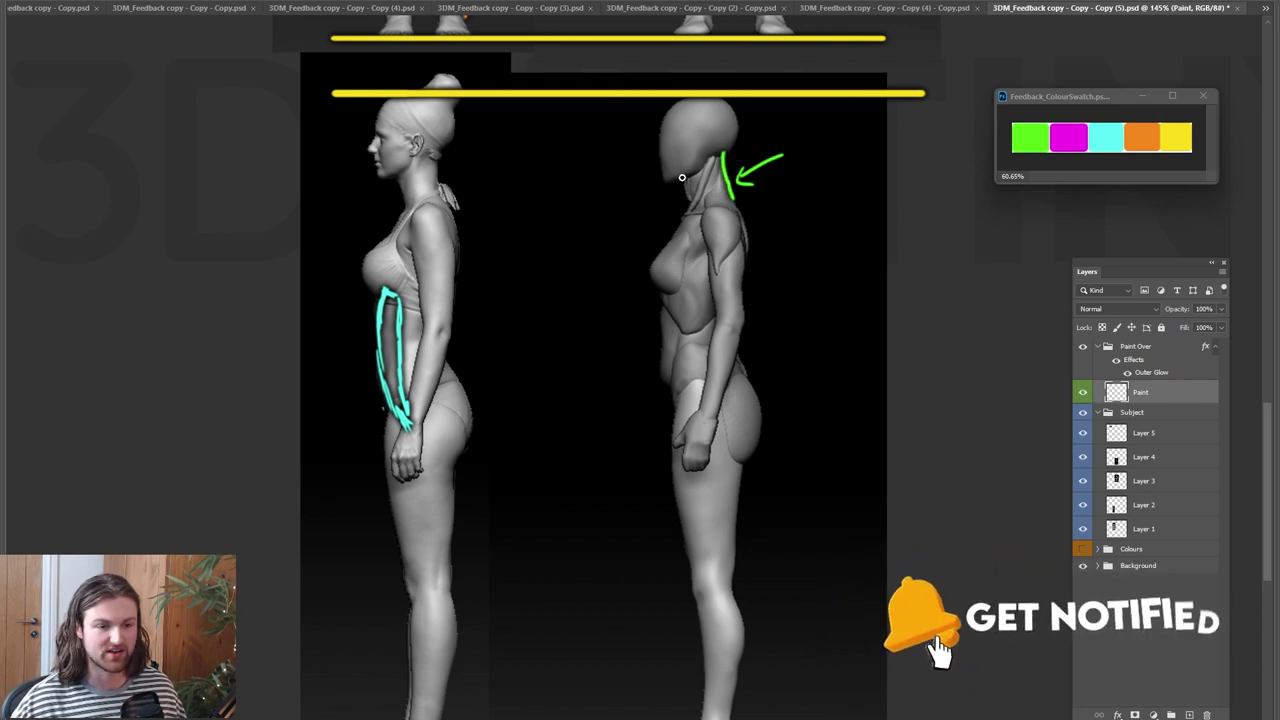
drag(398, 173, 405, 201)
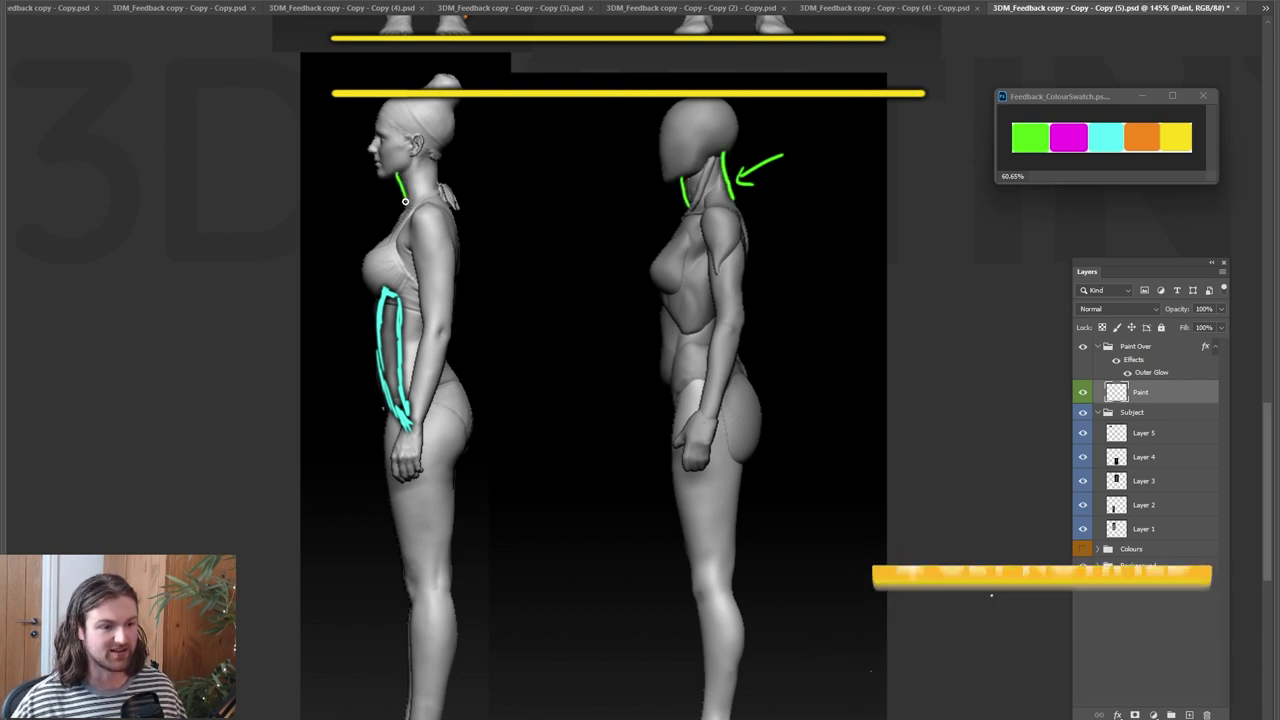
drag(436, 153, 437, 184)
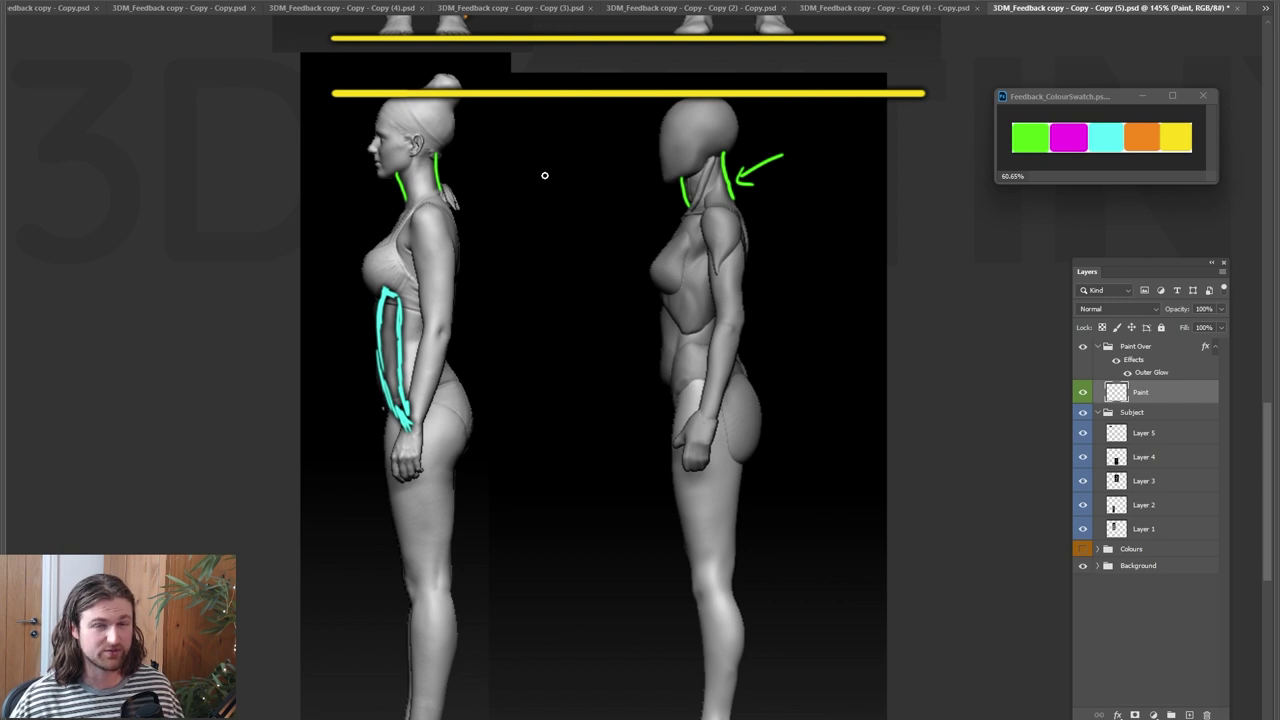
Sketch a green cylinder between the side-view figures and a green rectangle beyond the sculpt's neck
drag(528, 173, 538, 211)
mouse_move(570, 162)
mouse_down()
mouse_move(577, 196)
mouse_move(555, 213)
mouse_move(584, 193)
mouse_move(558, 155)
mouse_move(576, 162)
mouse_up()
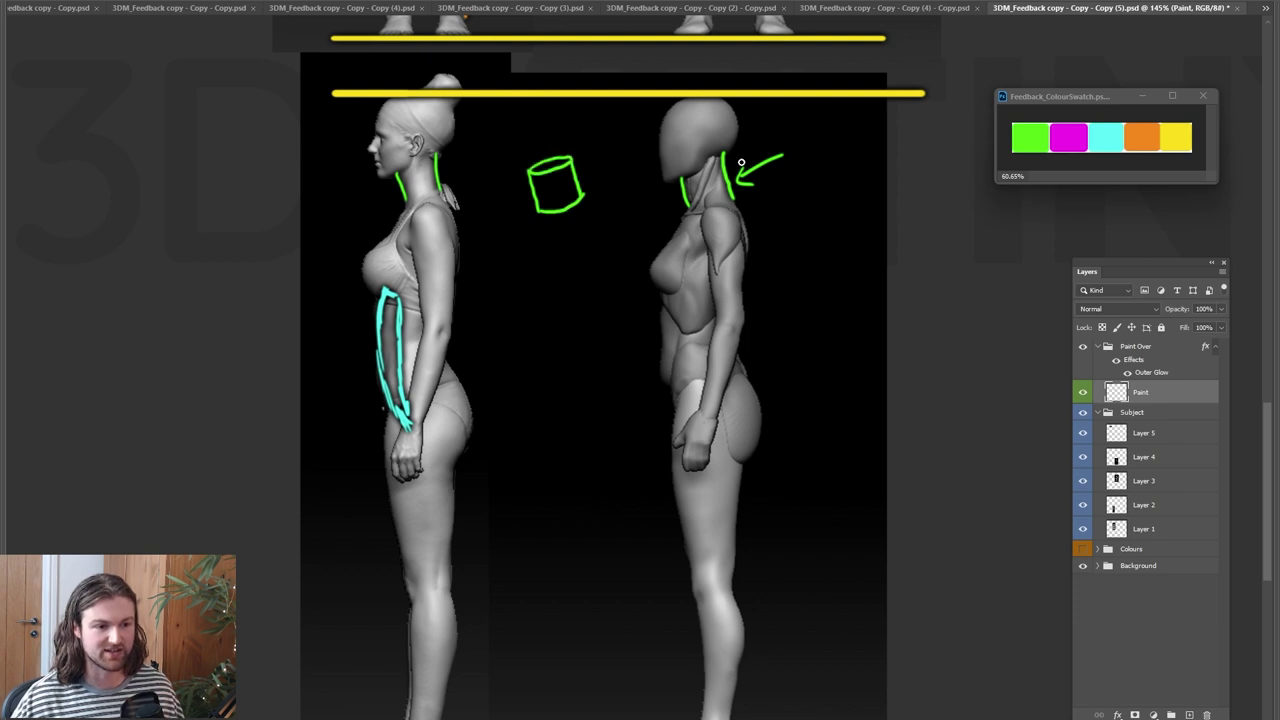
mouse_move(862, 160)
mouse_down()
mouse_move(864, 216)
mouse_move(960, 208)
mouse_move(868, 232)
mouse_move(866, 170)
mouse_up()
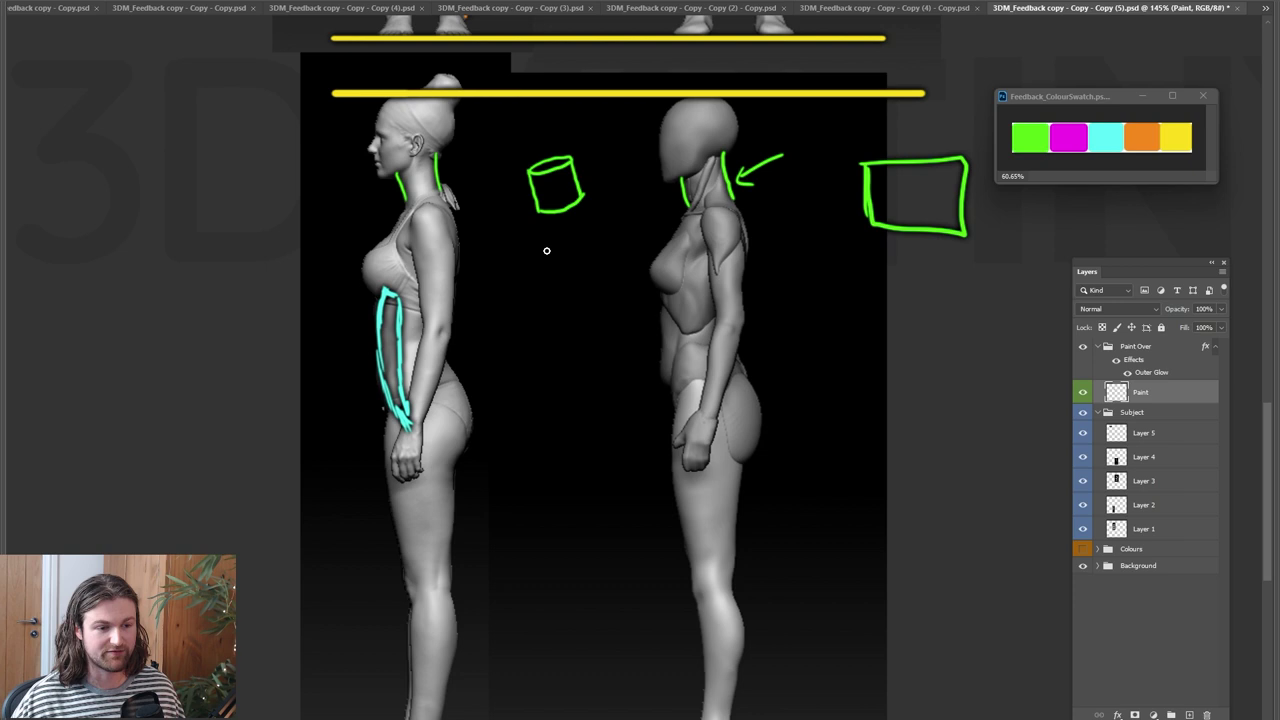
Draw a cyan cylinder below the green one, with diagonal muscle strips across it and arrows pointing outward around it
mouse_move(550, 250)
mouse_down()
mouse_move(558, 295)
mouse_move(592, 240)
mouse_up()
drag(560, 298, 602, 284)
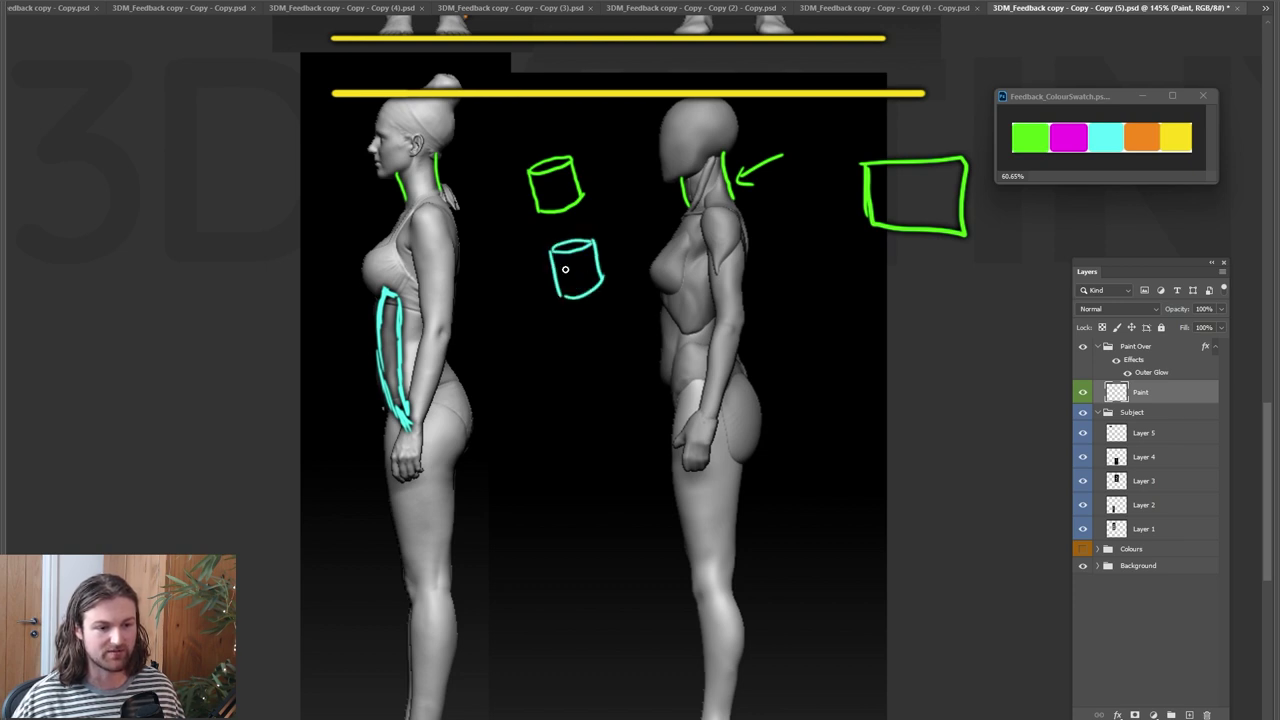
drag(577, 242, 562, 306)
drag(586, 238, 578, 282)
mouse_move(604, 234)
mouse_down()
mouse_move(616, 225)
mouse_move(617, 238)
mouse_up()
mouse_move(538, 261)
mouse_down()
mouse_move(518, 257)
mouse_move(530, 266)
mouse_up()
drag(567, 313, 551, 332)
drag(549, 316, 566, 330)
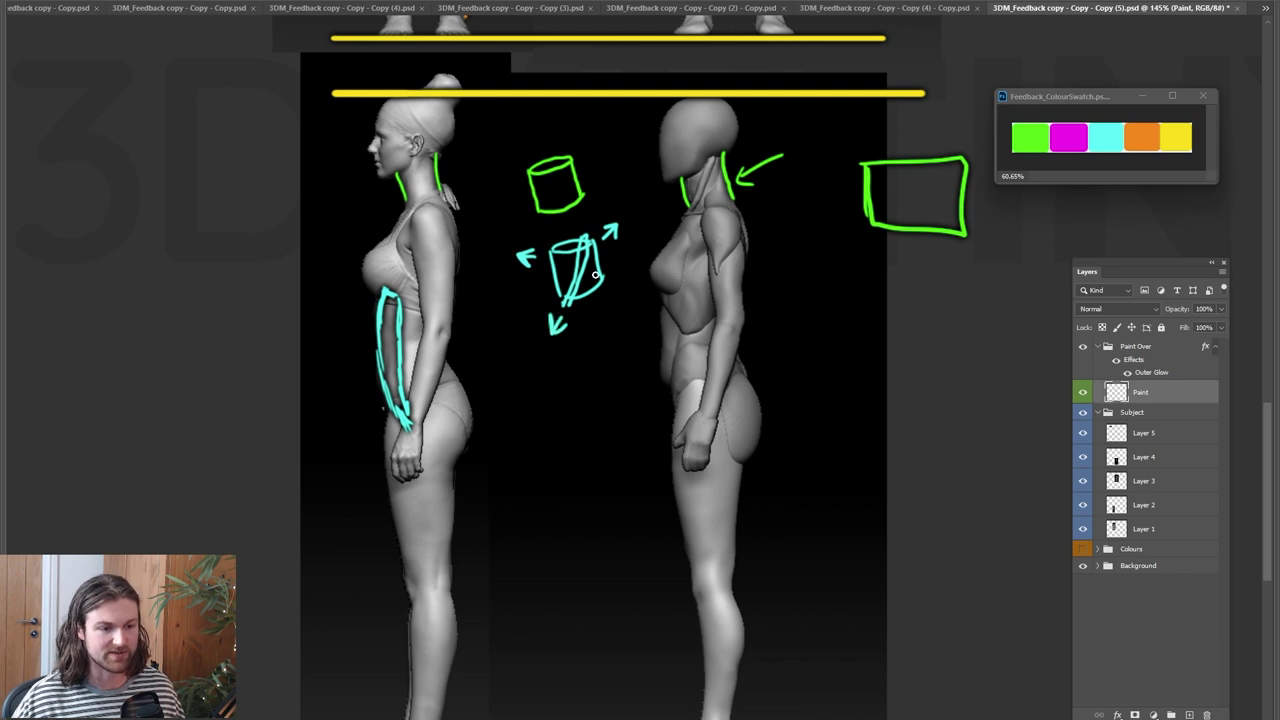
mouse_move(592, 256)
mouse_down()
mouse_move(598, 305)
mouse_move(607, 254)
mouse_move(616, 294)
mouse_move(597, 302)
mouse_move(601, 250)
mouse_up()
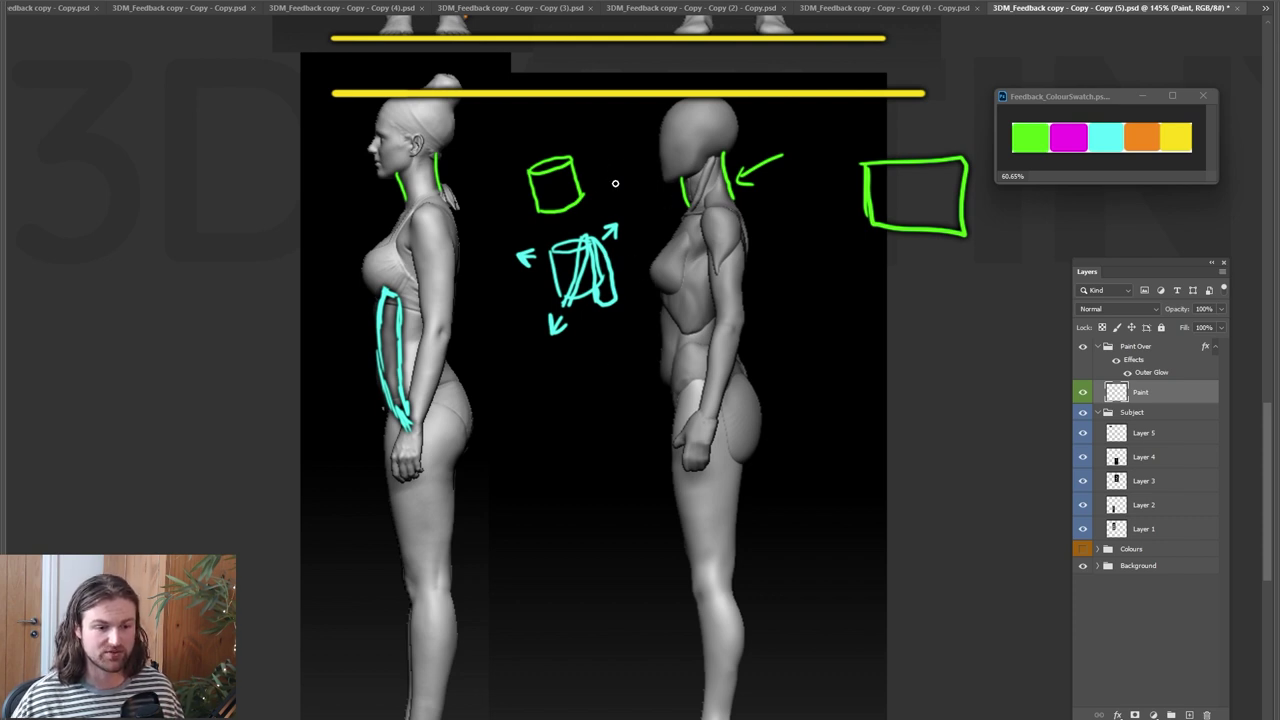
Add a cyan arrow leading back to the green cylinder, retrace the second cylinder in green, and mark the first with a green X
drag(614, 206, 597, 178)
drag(588, 191, 606, 184)
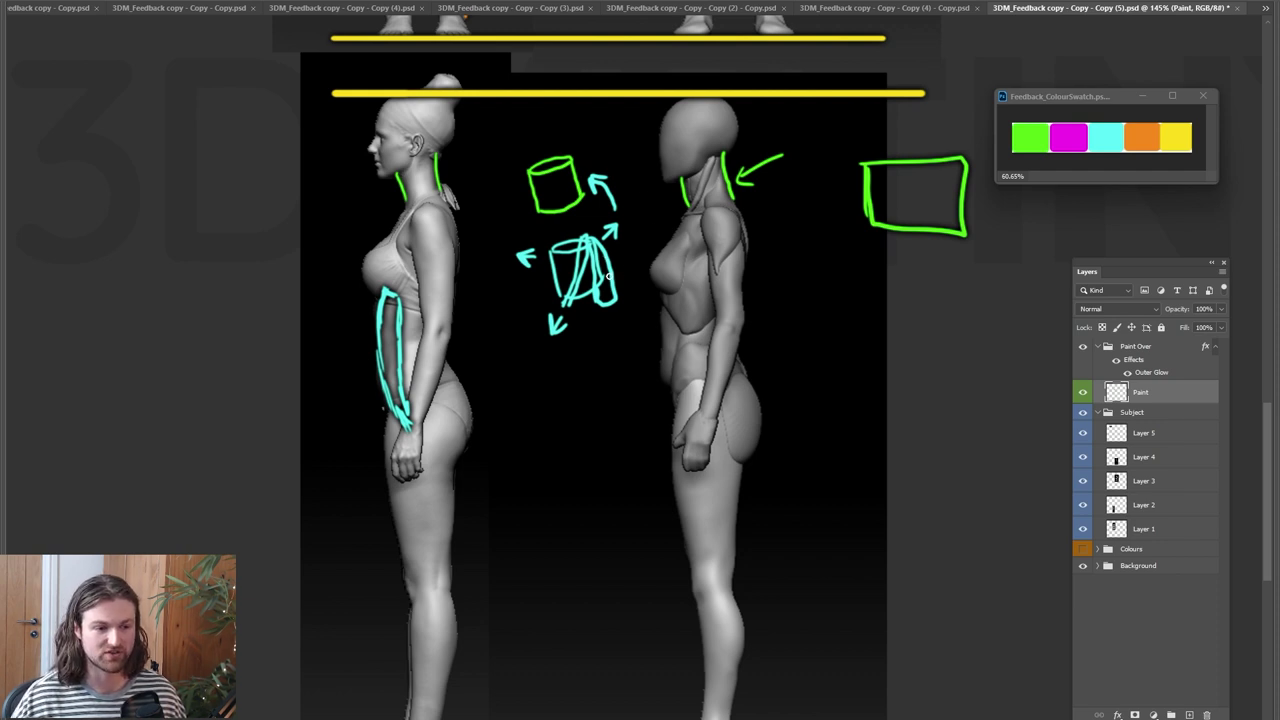
drag(523, 239, 541, 238)
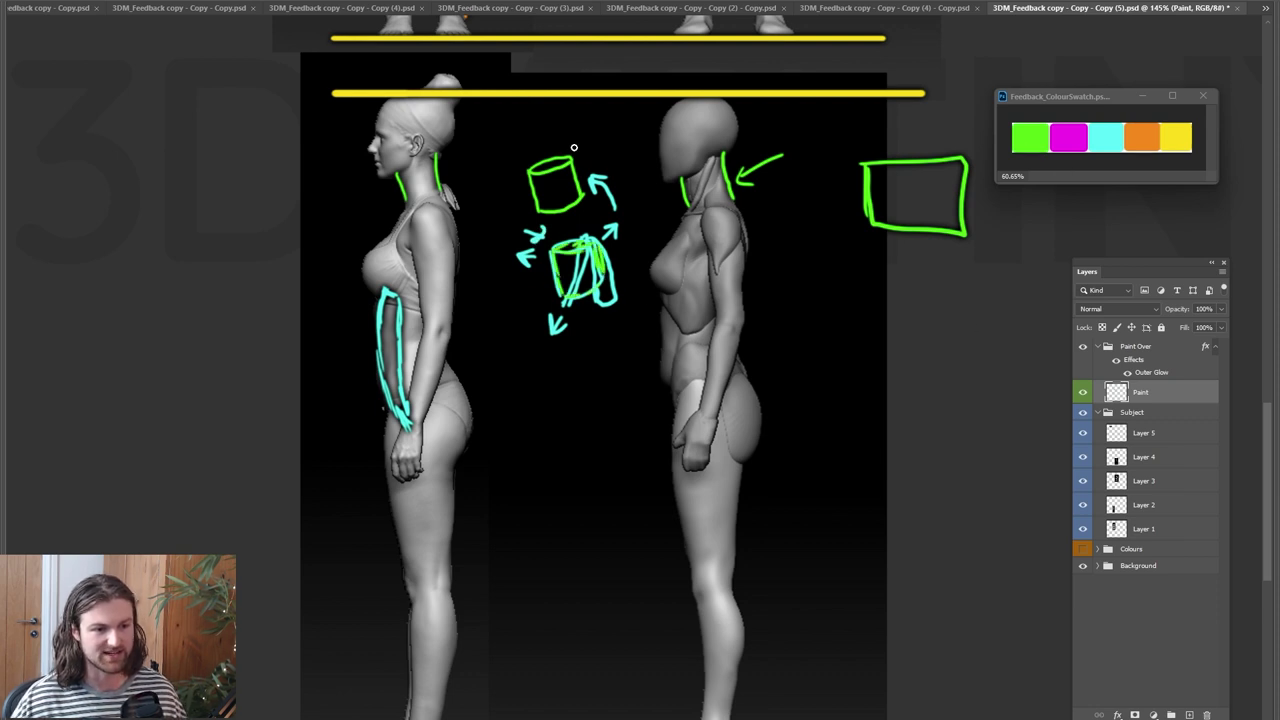
drag(582, 131, 590, 158)
drag(609, 140, 566, 155)
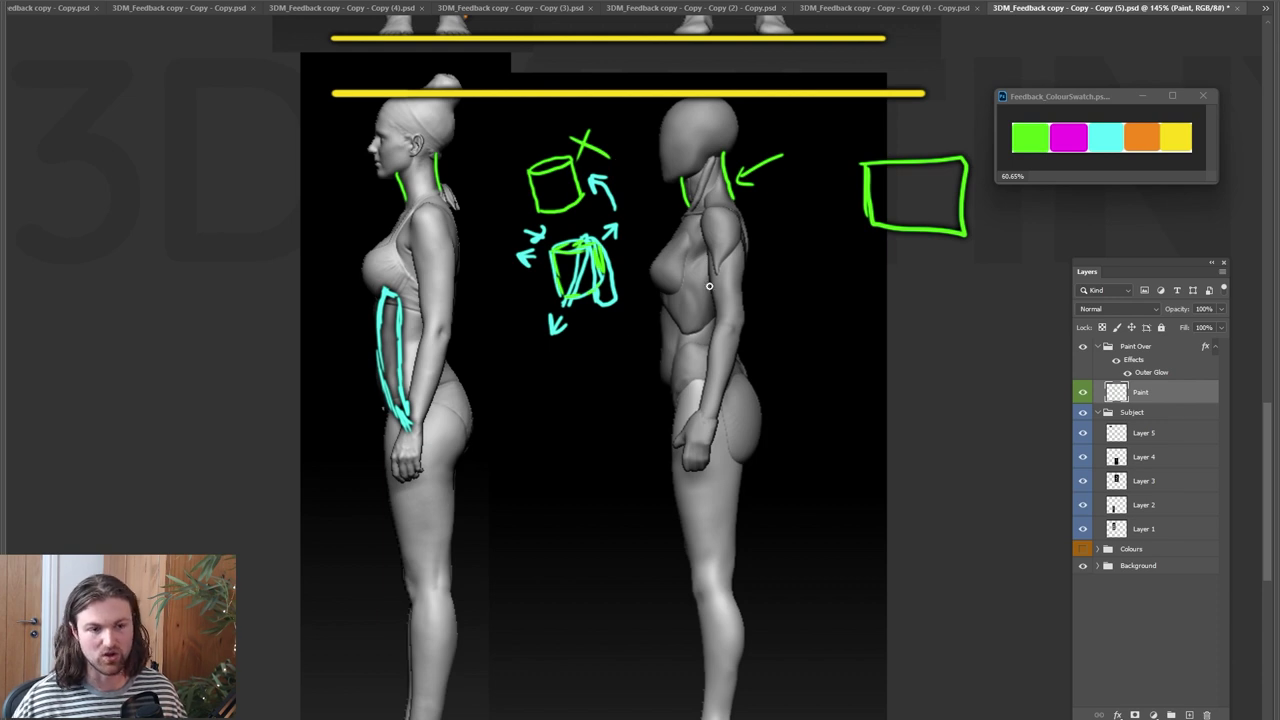
Number the sketched stages in green as 1., 2. and 3. between the two side-view figures
drag(496, 182, 500, 214)
drag(491, 304, 523, 328)
mouse_move(508, 394)
mouse_down()
mouse_move(546, 420)
mouse_move(522, 449)
mouse_up()
drag(515, 208, 516, 215)
click(535, 325)
click(567, 420)
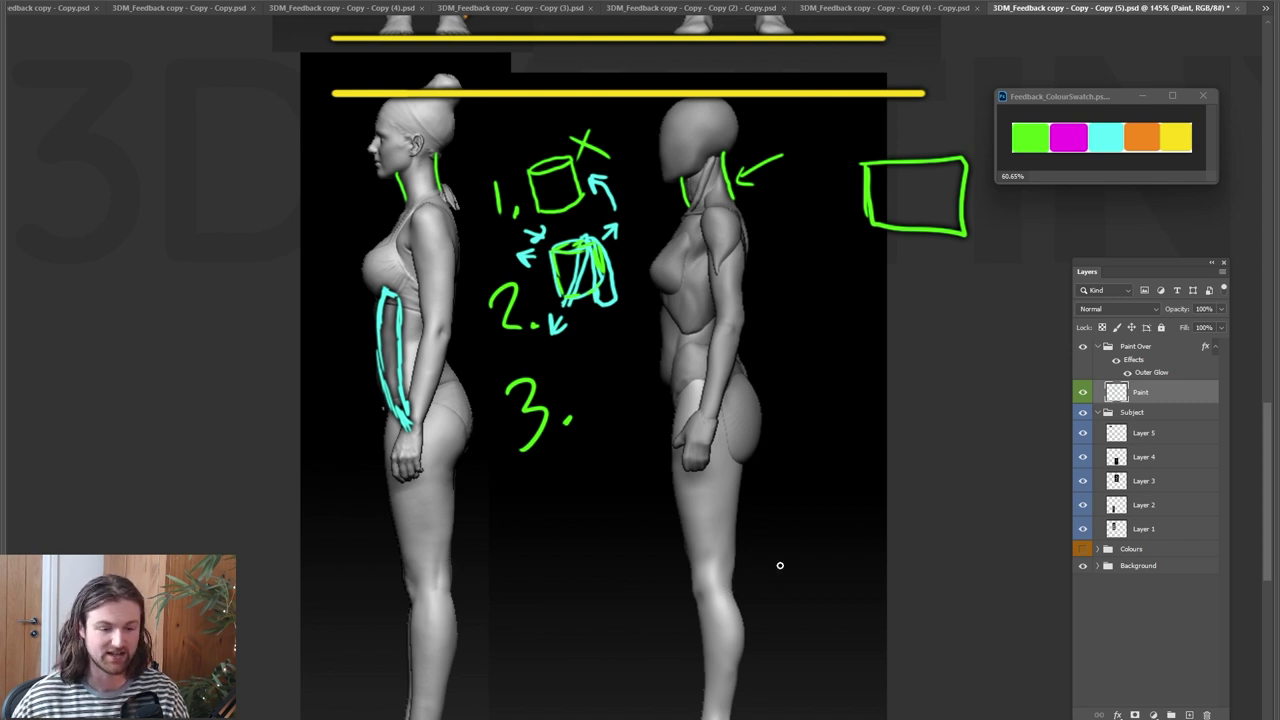
Trace the back of the sculpt's thigh and calf in orange and draw an angular knee-bend mark beside the leg
drag(656, 598, 792, 563)
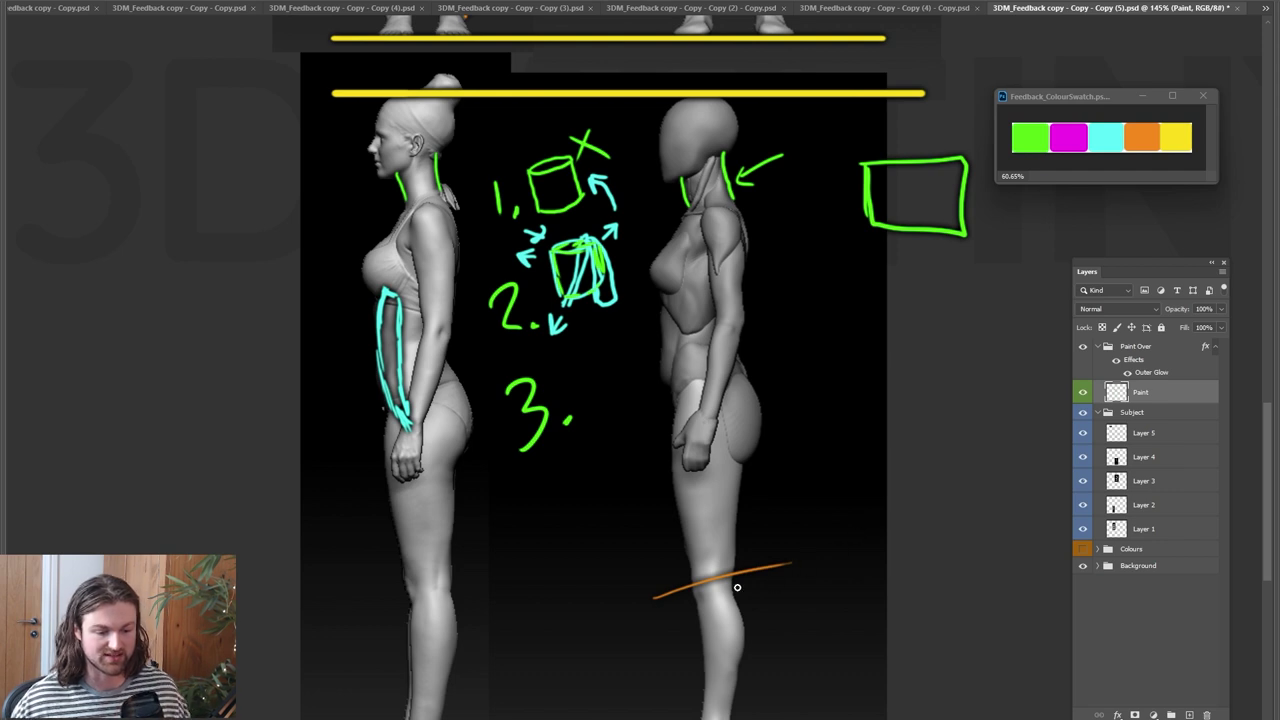
key(ctrl+z)
drag(737, 466, 720, 599)
drag(734, 679, 729, 584)
drag(806, 542, 805, 600)
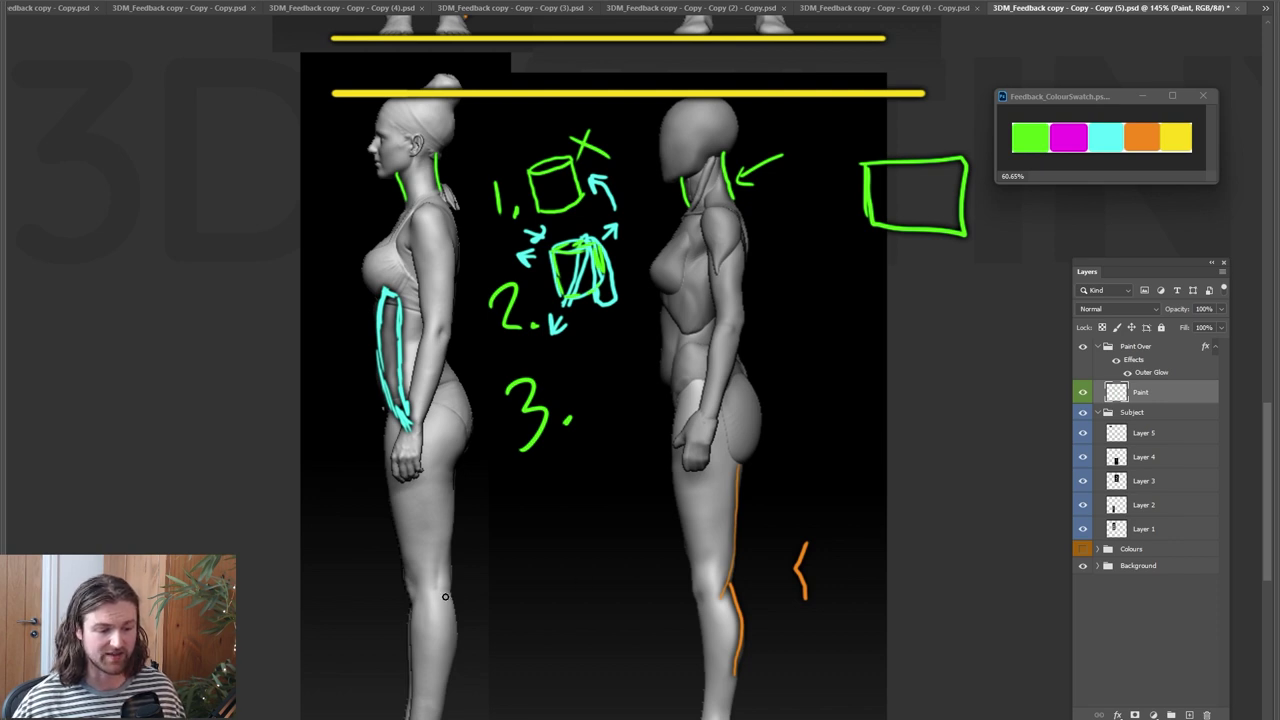
Trace the back of the reference's leg in orange and add a smoother curve over the knee-bend mark beside the sculpt
drag(449, 565, 450, 609)
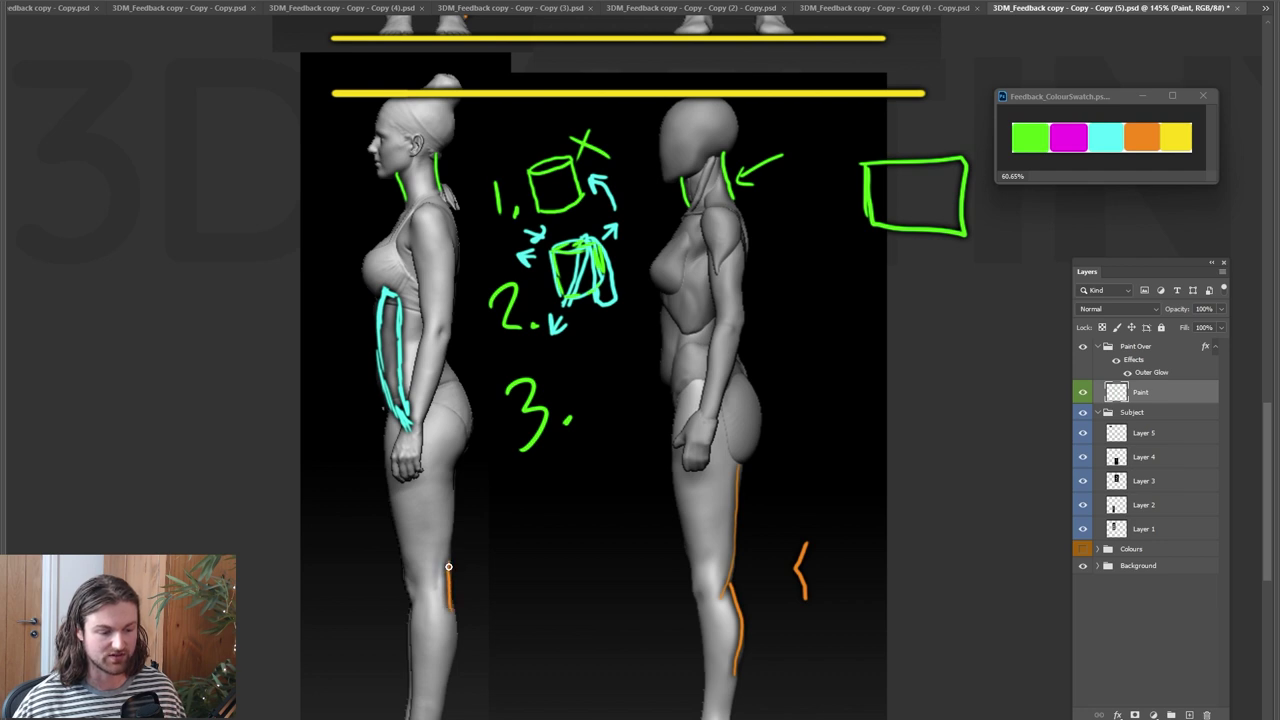
drag(462, 488, 449, 580)
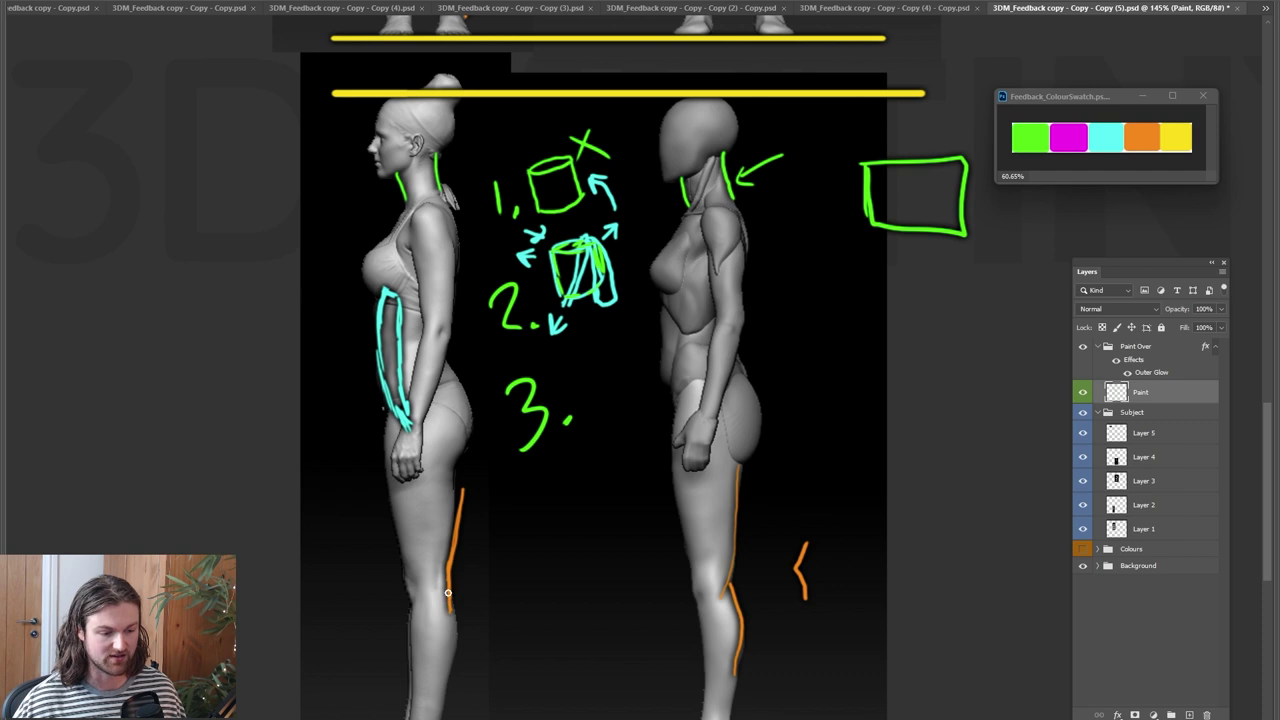
drag(452, 609, 441, 703)
drag(810, 506, 804, 590)
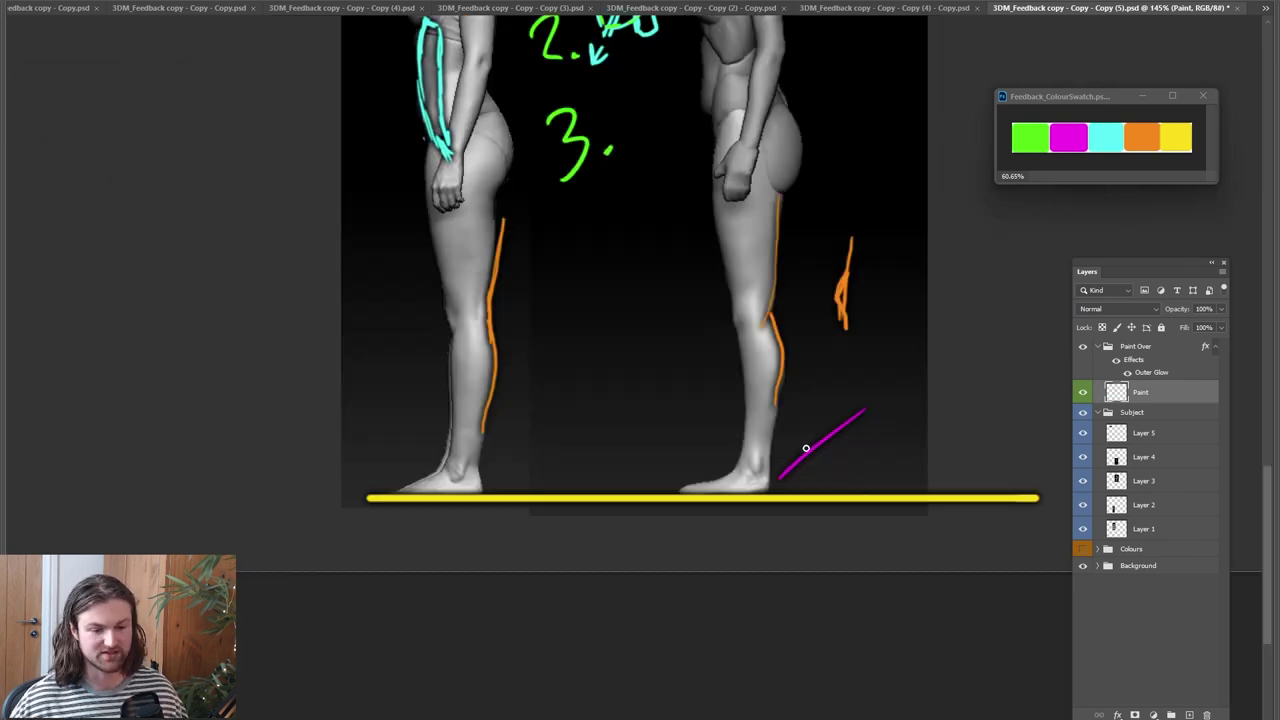
Draw magenta arrows pointing at the heels of both side-view figures
drag(788, 454, 812, 476)
drag(497, 479, 580, 424)
drag(515, 455, 537, 474)
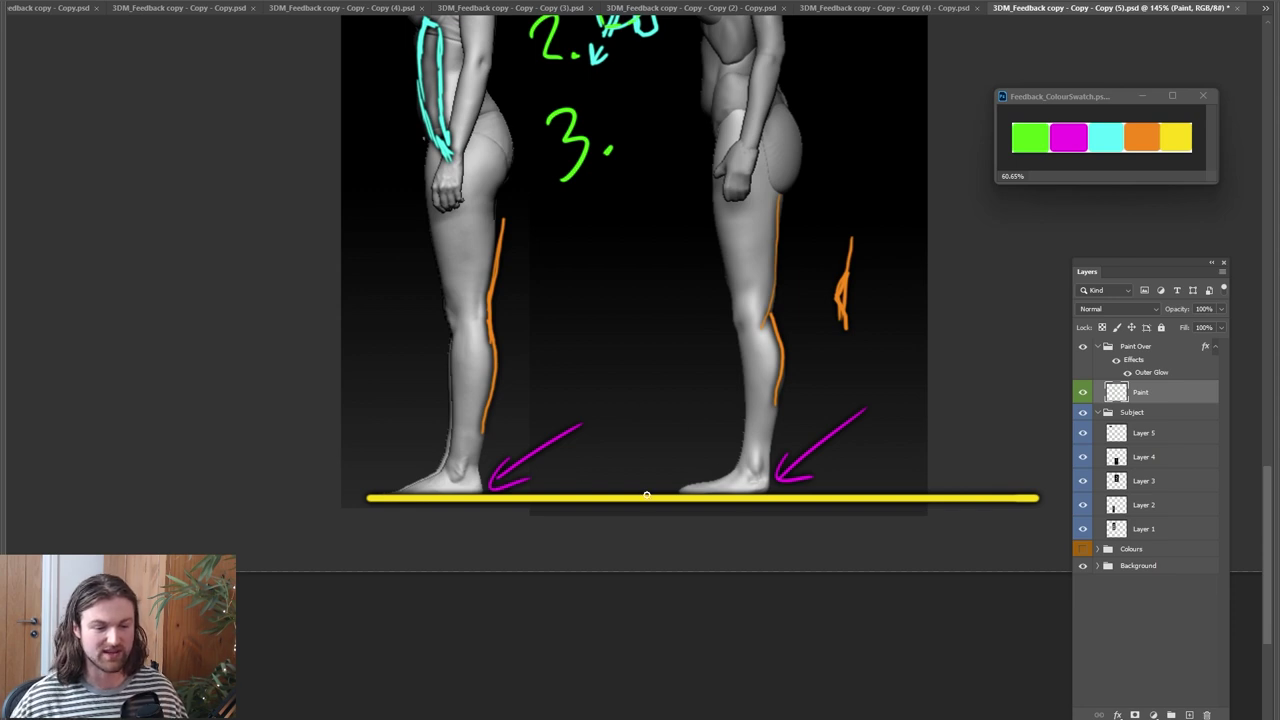
Trace the shins of both side-view figures in magenta, with an inward arrow on the reference and a forward arrow on the sculpt
drag(683, 427, 674, 480)
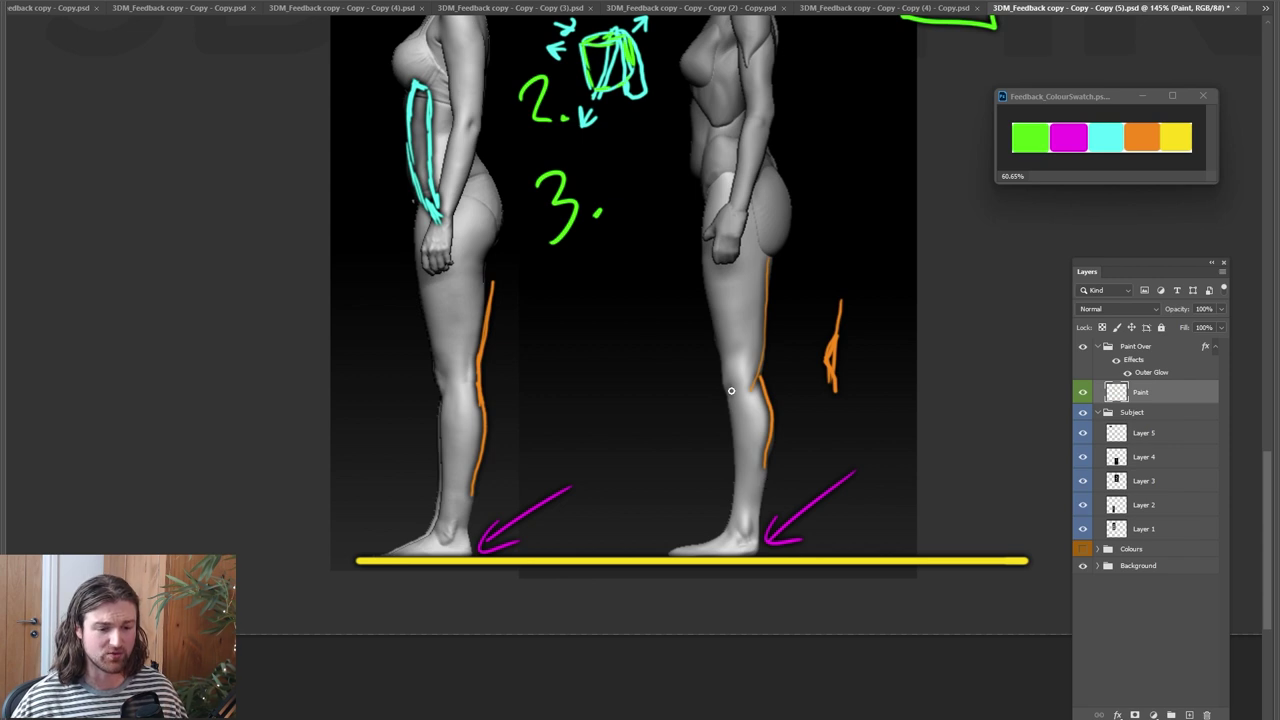
drag(525, 418, 441, 515)
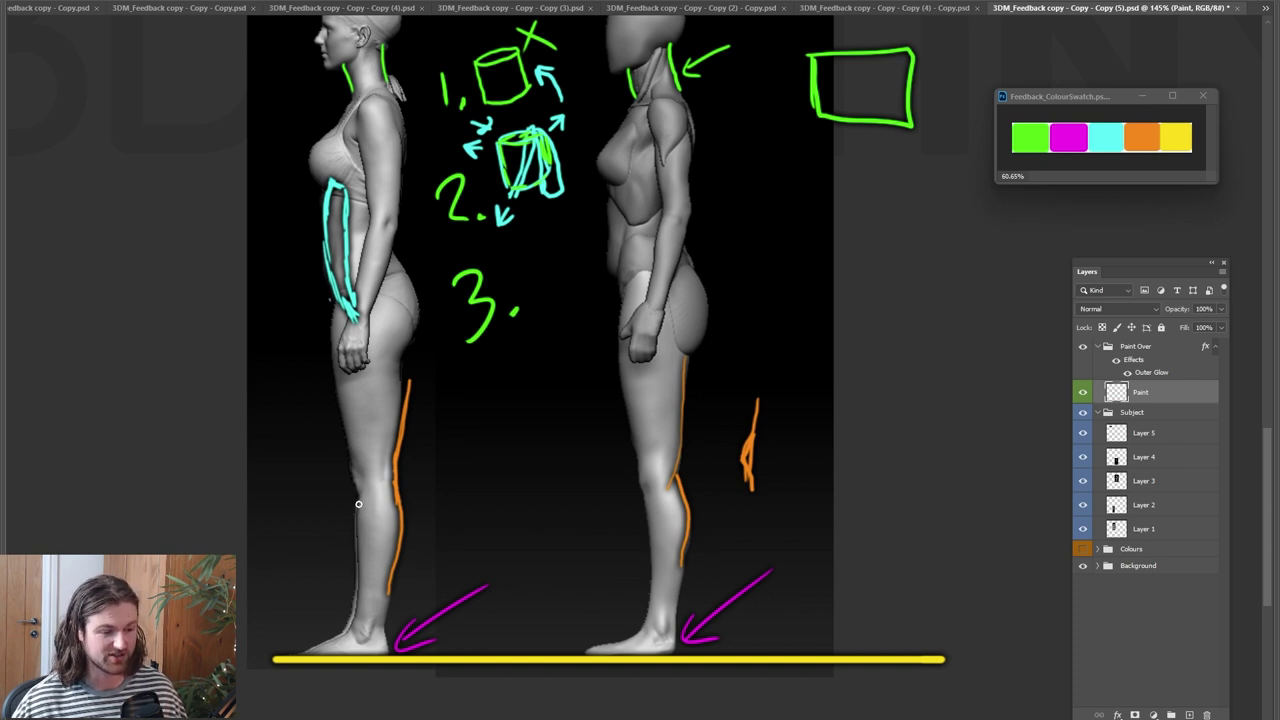
drag(359, 496, 357, 612)
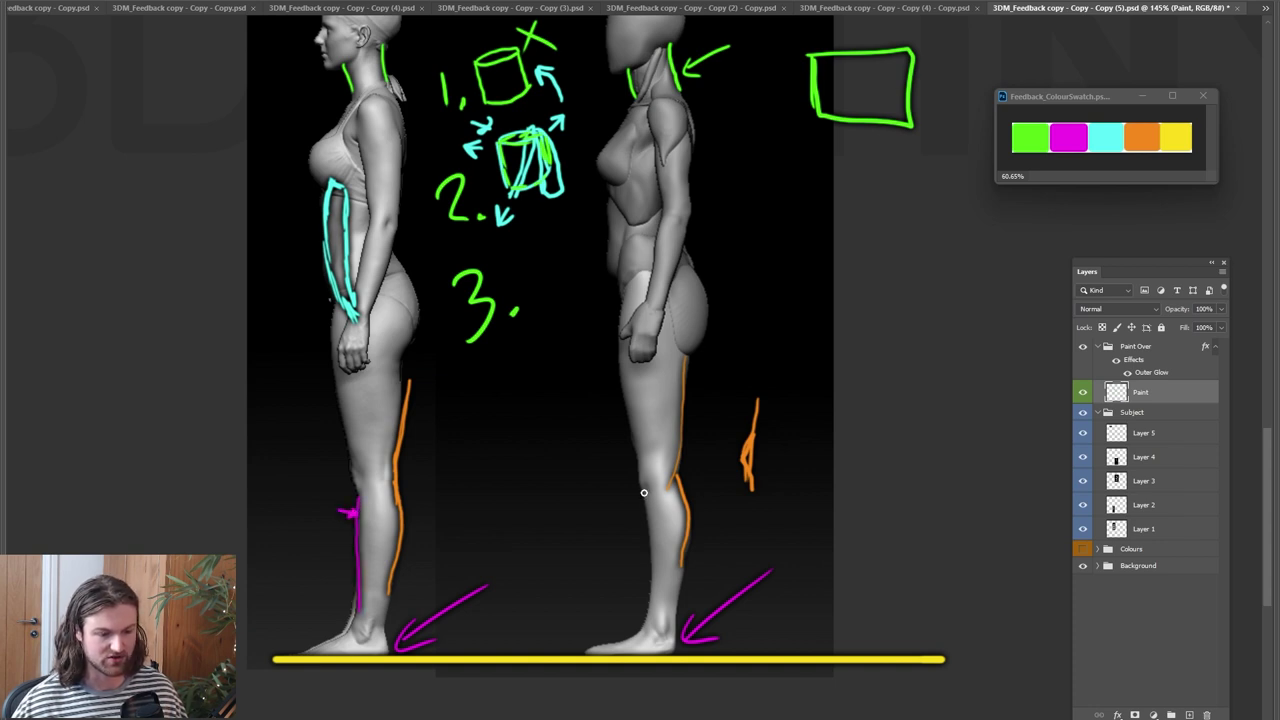
drag(644, 499, 638, 634)
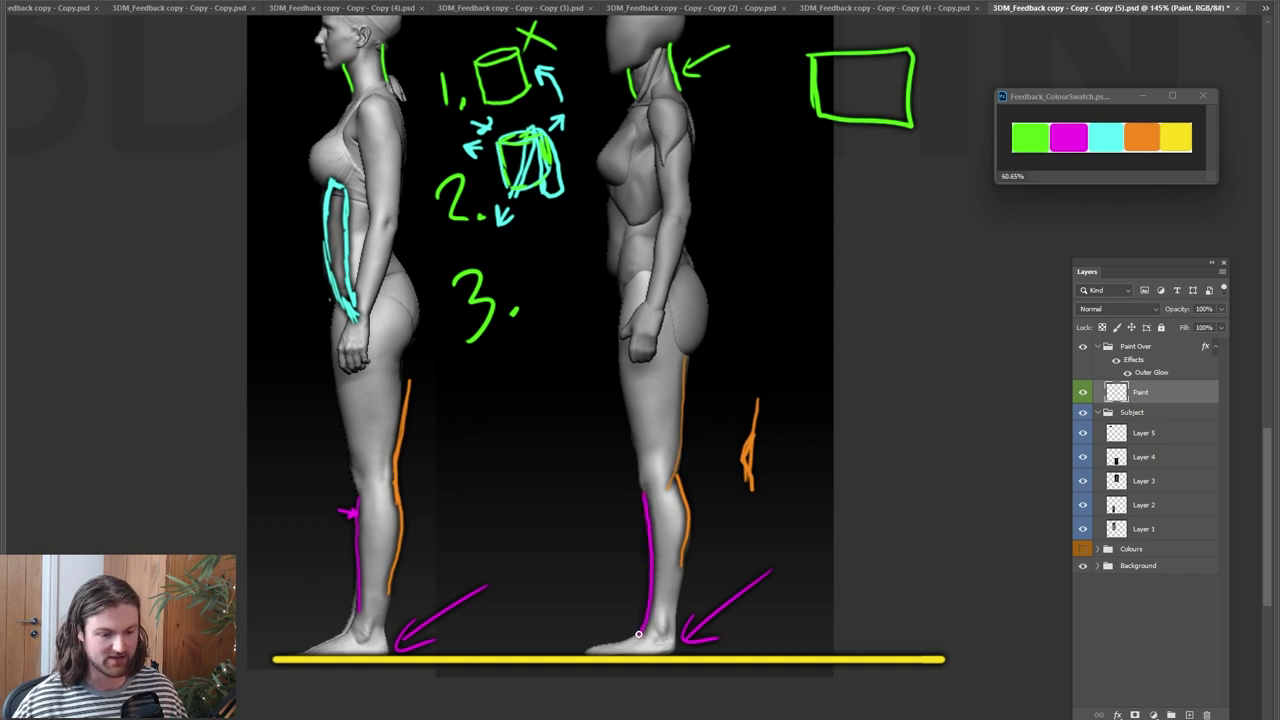
key(ctrl+z)
drag(645, 492, 649, 609)
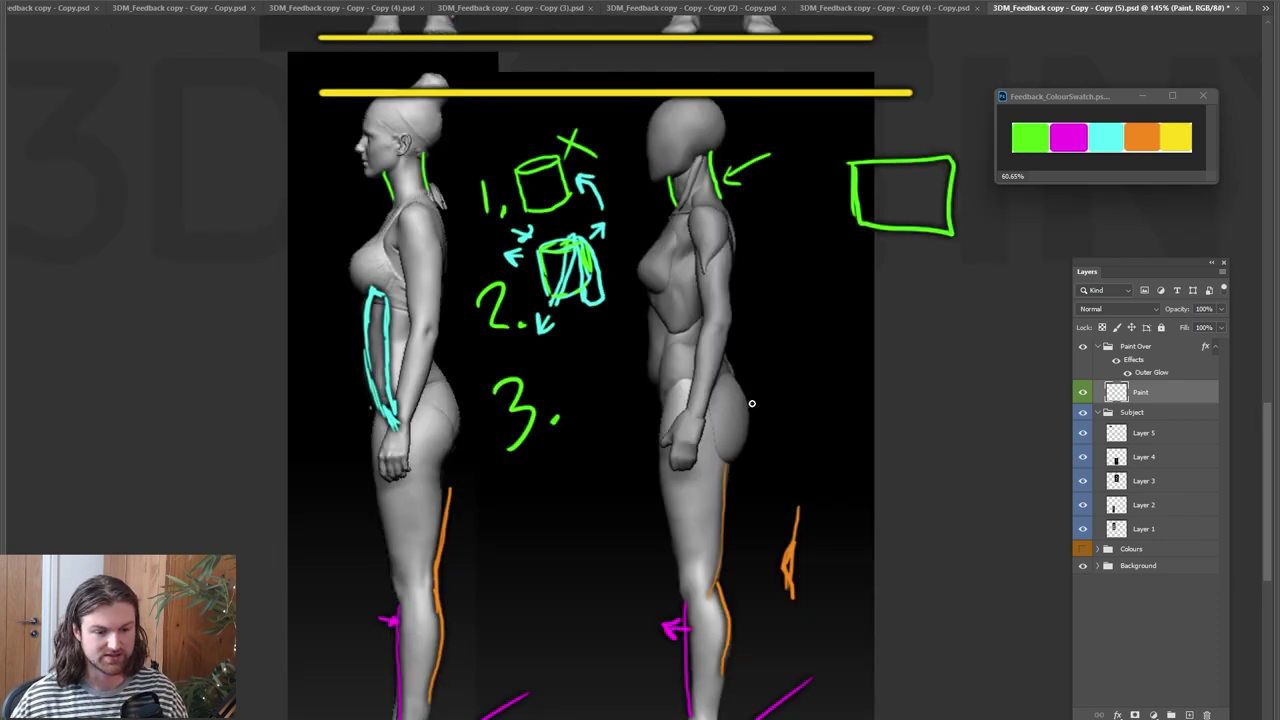
Point a yellow arrow at the sculpt's buttock in side view and outline its front and lower edges in yellow
mouse_move(740, 408)
mouse_down()
mouse_move(808, 358)
mouse_move(765, 405)
mouse_up()
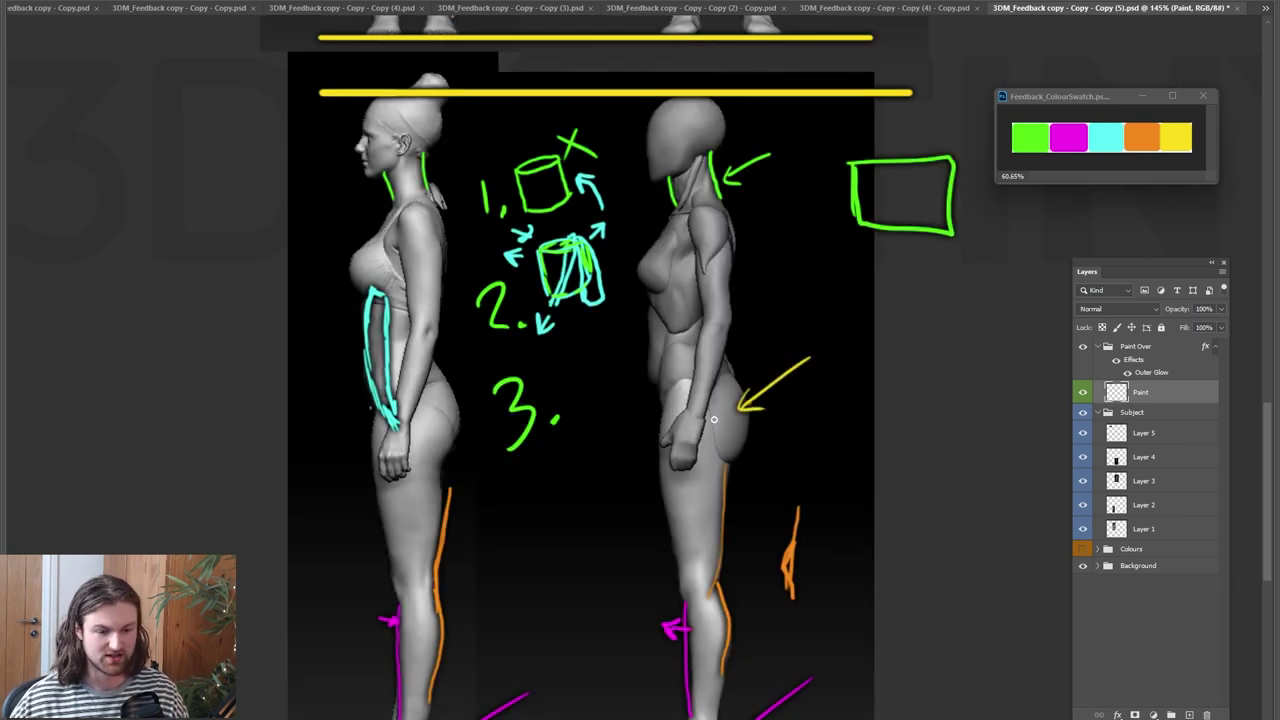
drag(709, 408, 729, 463)
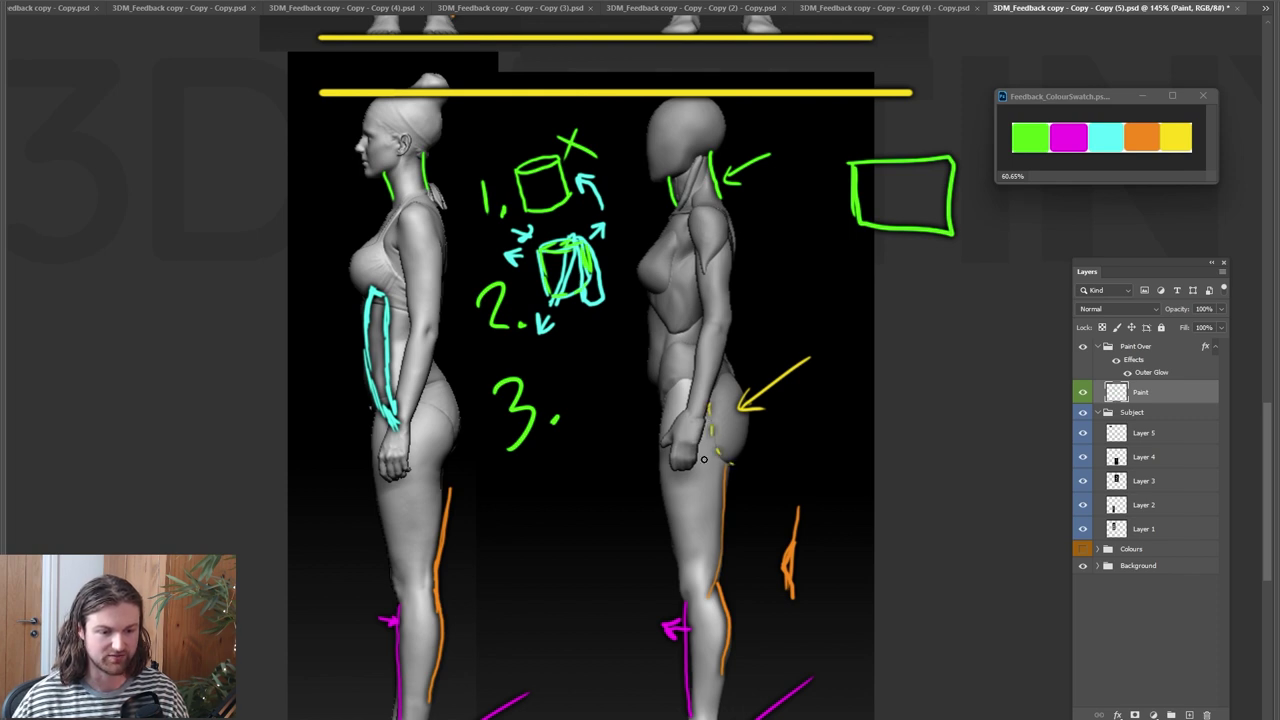
key(ctrl+z)
key(ctrl+z)
key(ctrl+z)
mouse_move(710, 406)
mouse_down()
mouse_move(700, 459)
mouse_move(740, 433)
mouse_move(696, 455)
mouse_move(703, 447)
mouse_up()
Sketch a yellow buttocks diagram beside the sculpt, with curved outlines and downward diagonal arrows showing the muscle direction
mouse_move(846, 376)
mouse_down()
mouse_move(826, 437)
mouse_move(895, 430)
mouse_up()
mouse_move(966, 437)
mouse_down()
mouse_move(932, 377)
mouse_move(855, 425)
mouse_move(871, 419)
mouse_up()
drag(907, 378, 937, 432)
drag(942, 402, 937, 432)
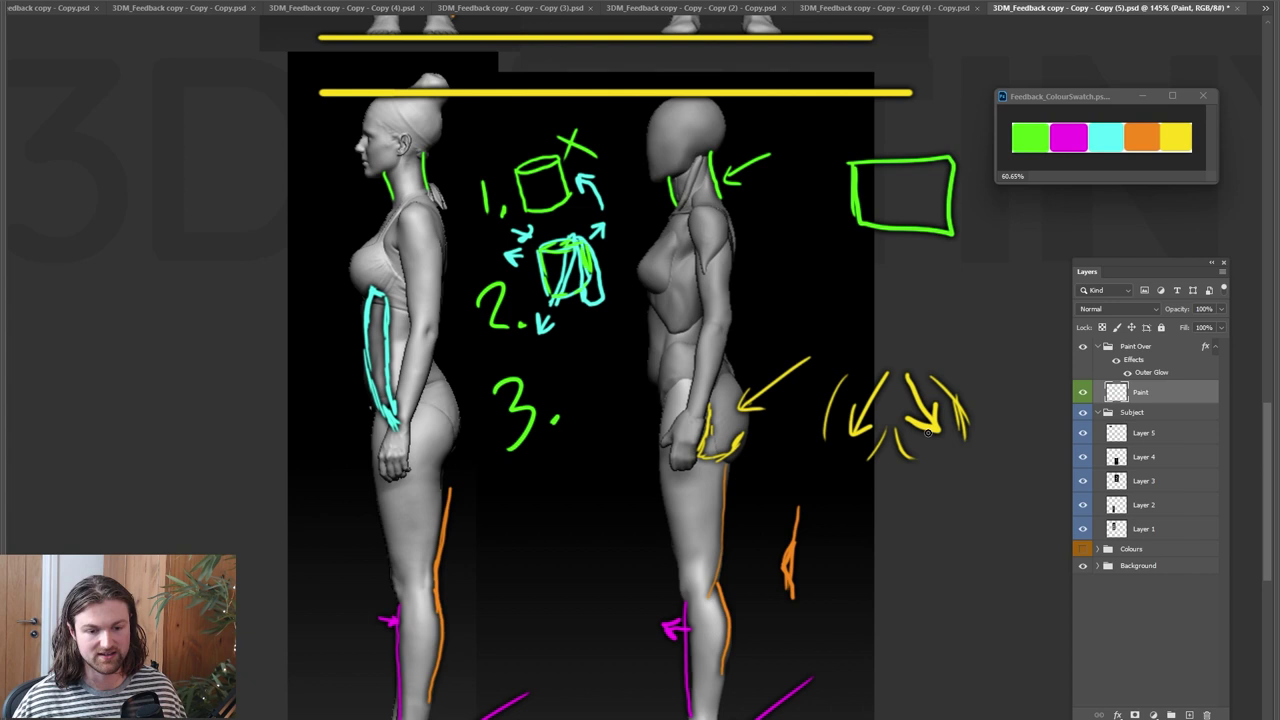
Mark the sculpt's outer hip in the front view with a short yellow line and an inward arrow
scroll(811, 354, up, 6)
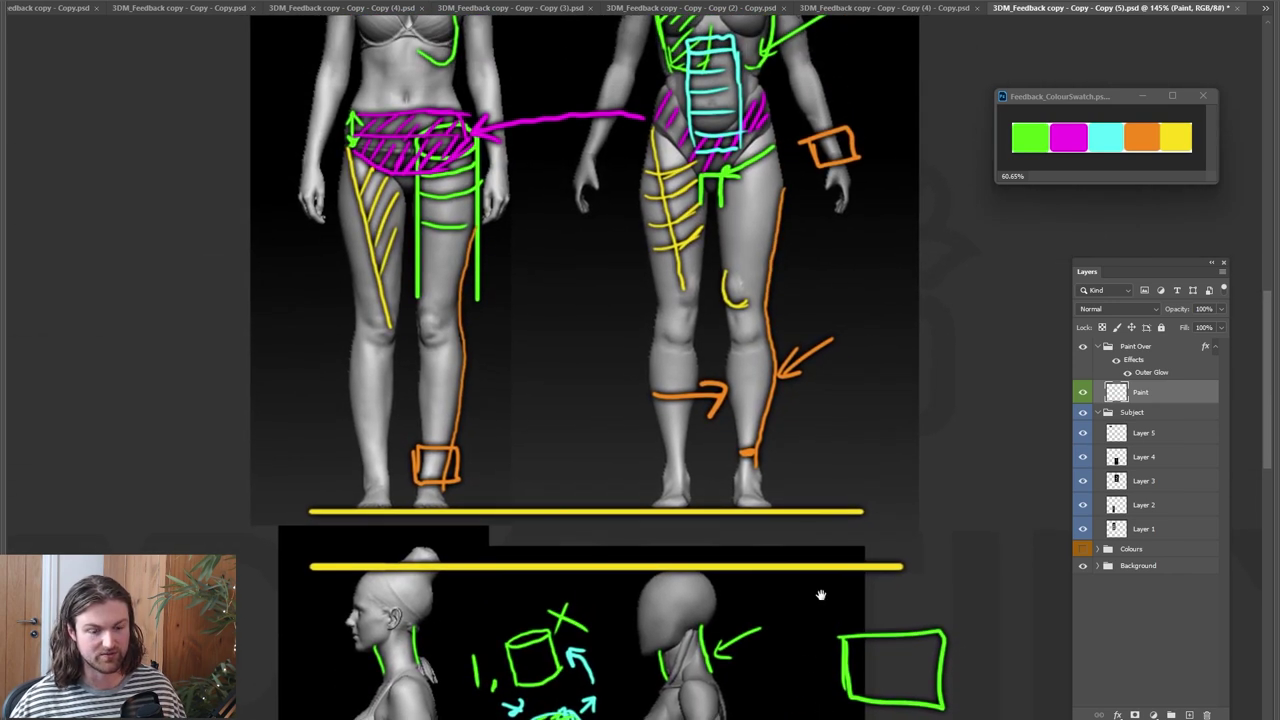
drag(821, 595, 813, 591)
mouse_move(767, 127)
mouse_down()
mouse_move(768, 162)
mouse_move(783, 144)
mouse_up()
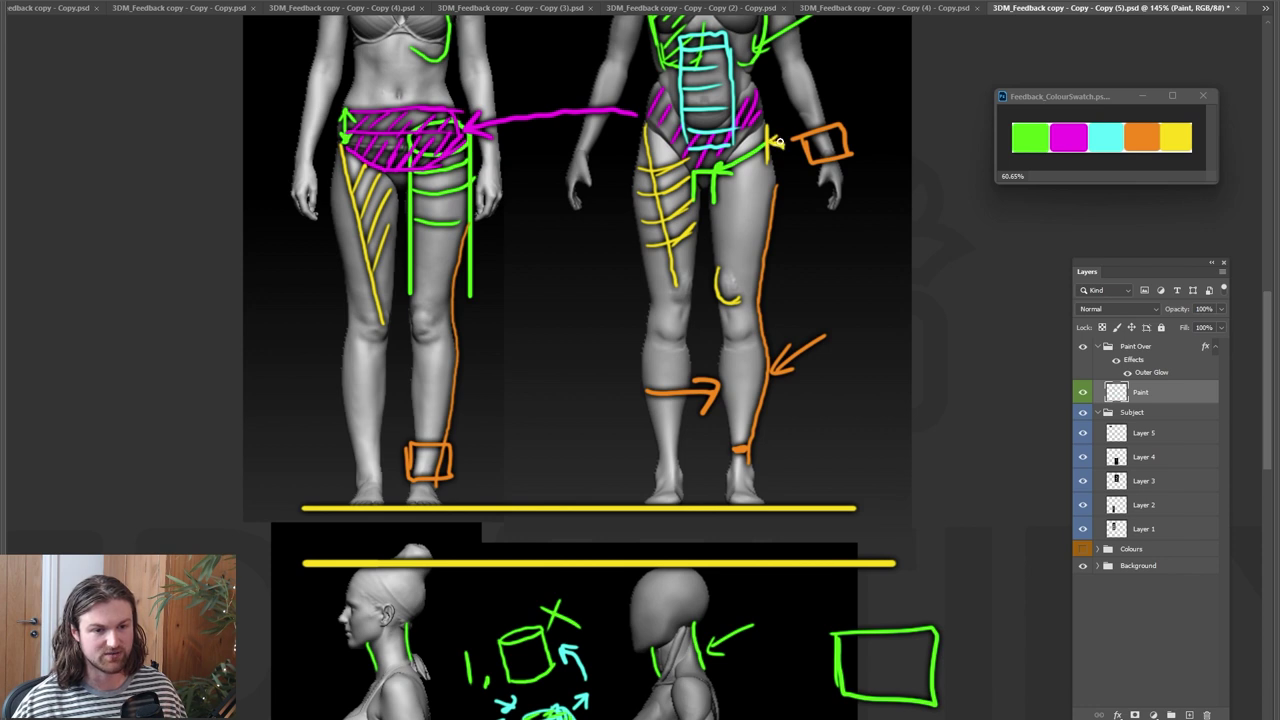
Hatch the reference figure's buttock in side view with yellow curves following the form
scroll(780, 142, down, 3)
mouse_move(652, 628)
mouse_down()
mouse_move(643, 681)
mouse_move(676, 670)
mouse_move(673, 659)
mouse_up()
drag(364, 681, 500, 422)
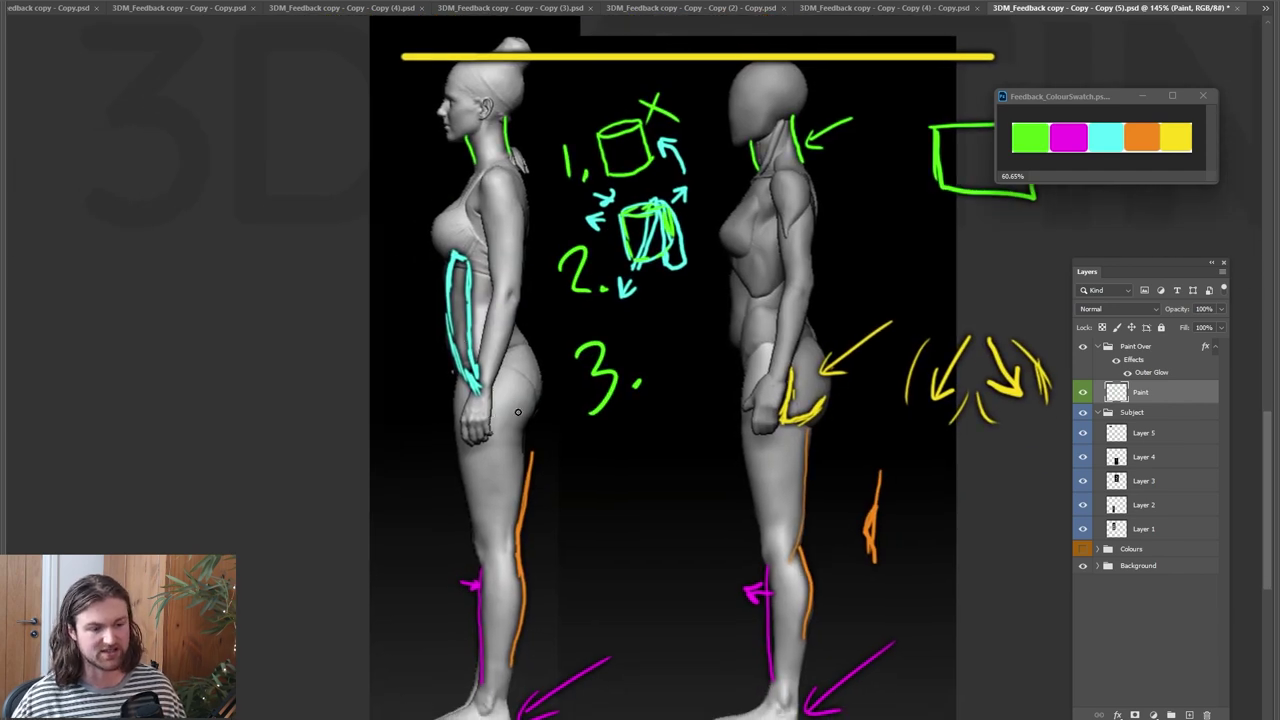
mouse_move(492, 401)
mouse_down()
mouse_move(515, 422)
mouse_move(520, 393)
mouse_up()
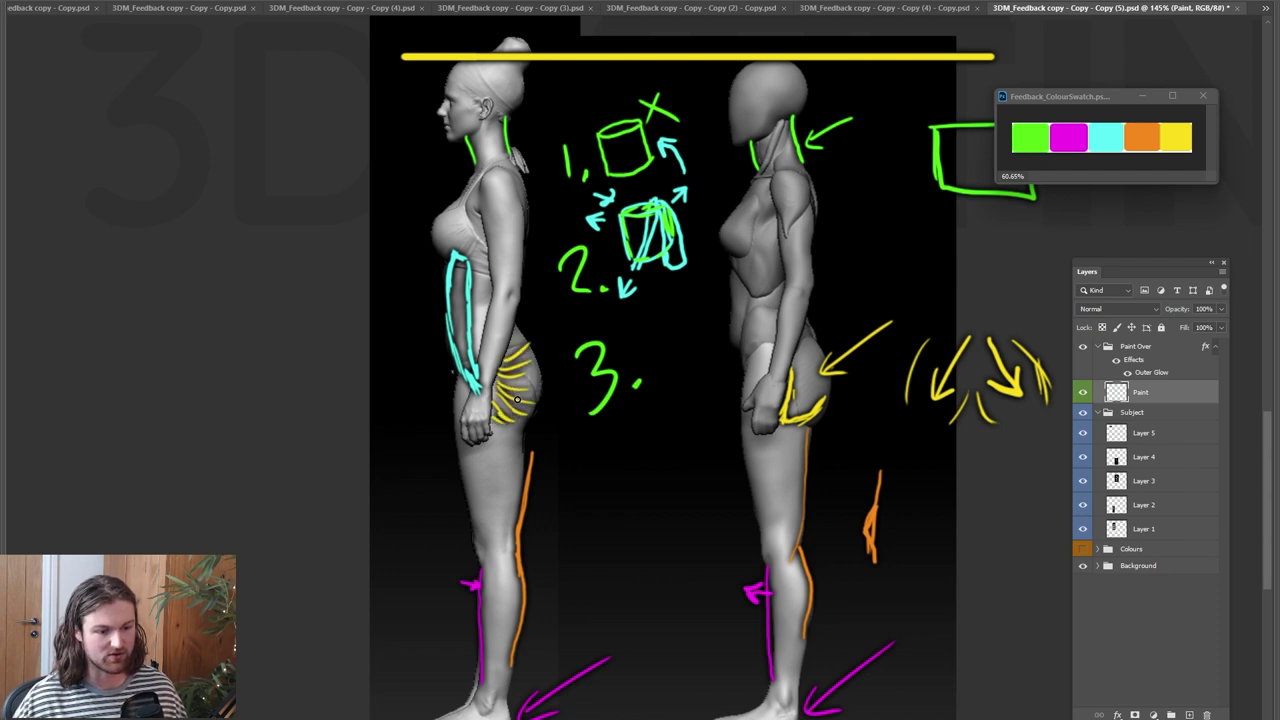
drag(517, 399, 533, 402)
drag(518, 389, 540, 372)
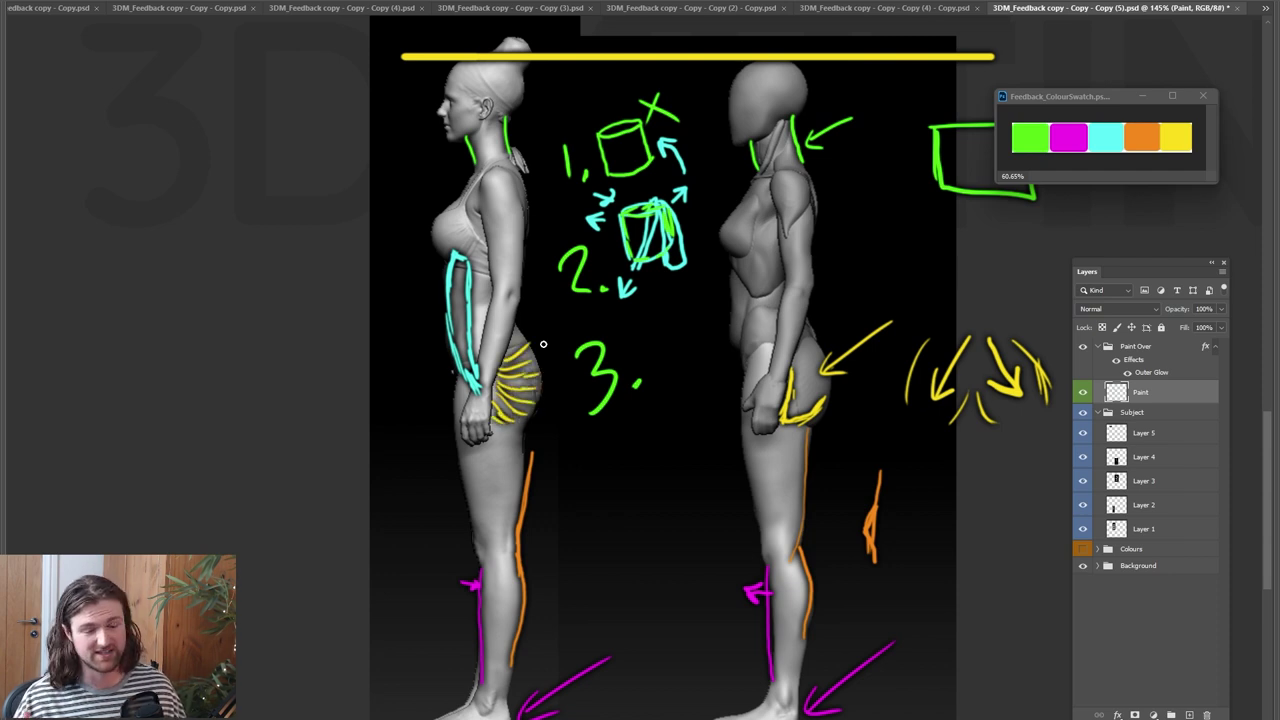
drag(514, 360, 492, 425)
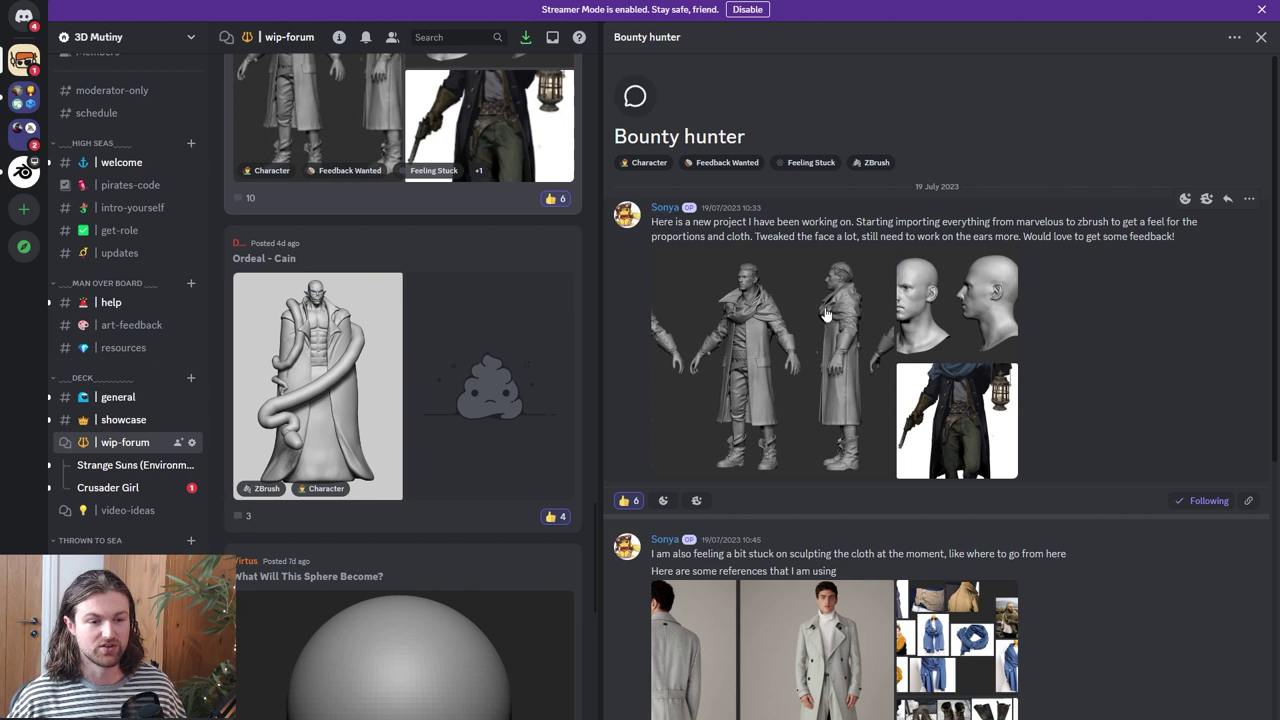
In Discord, enlarge the lantern-carrying character's concept image in the Bounty hunter post and close it again
click(967, 423)
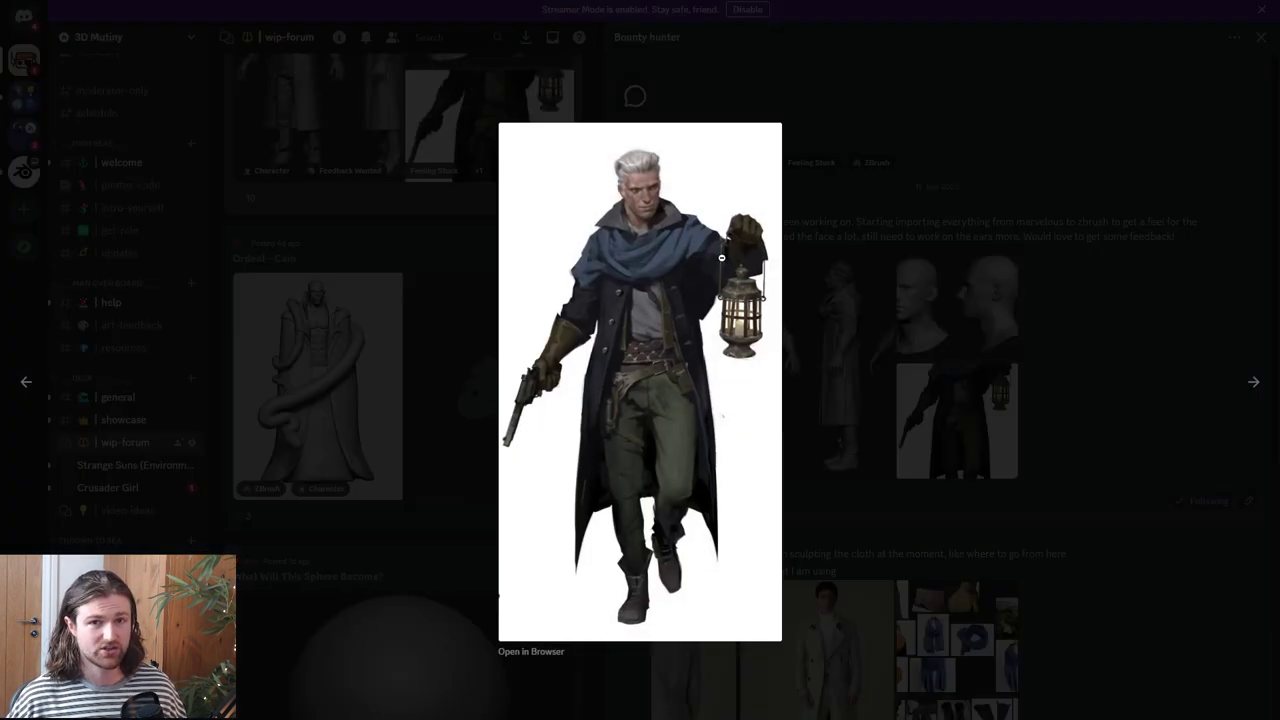
click(933, 240)
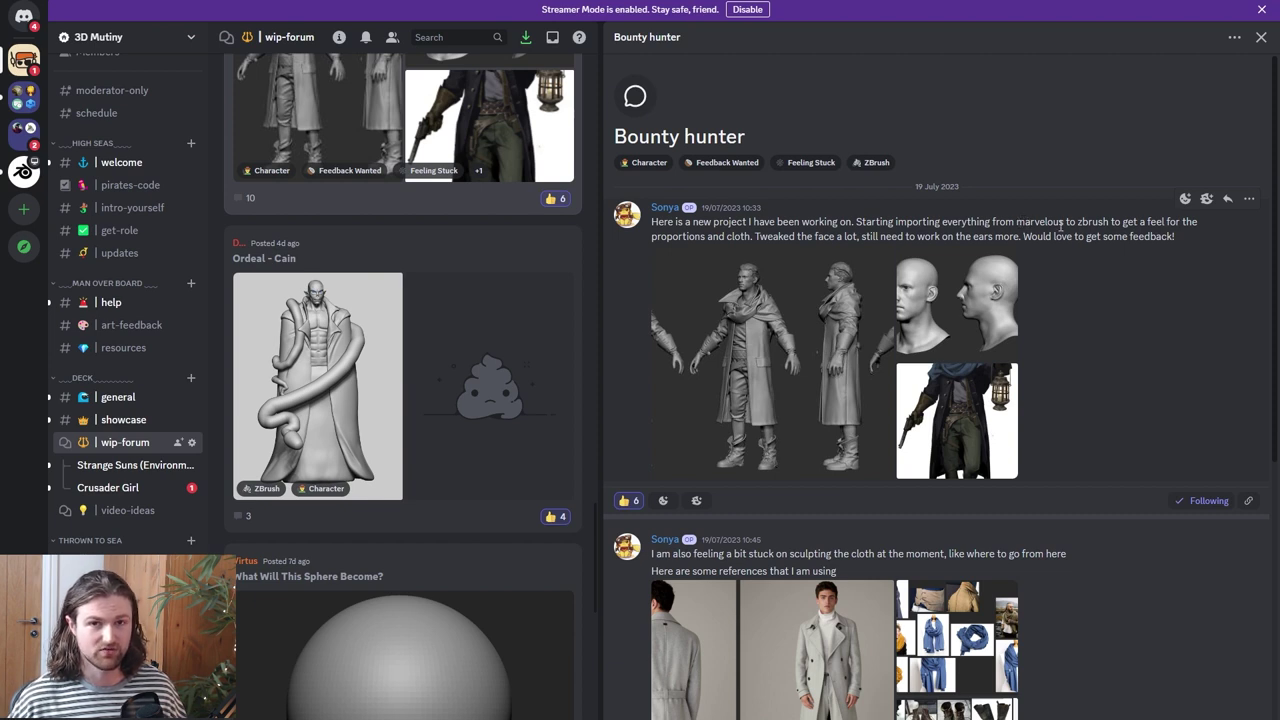
View the Bounty hunter post's scarf and boot reference boards, then examine the Leather Shoe artwork on ArtStation in the browser
scroll(858, 282, down, 3)
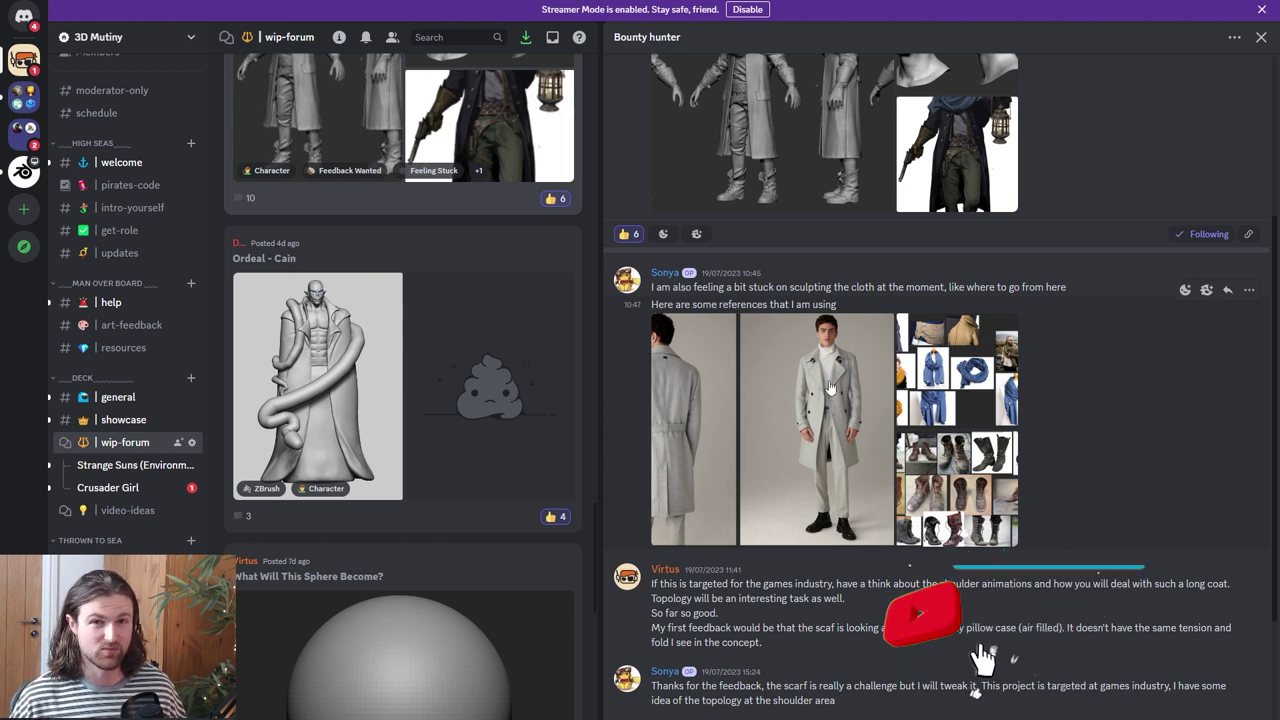
click(926, 409)
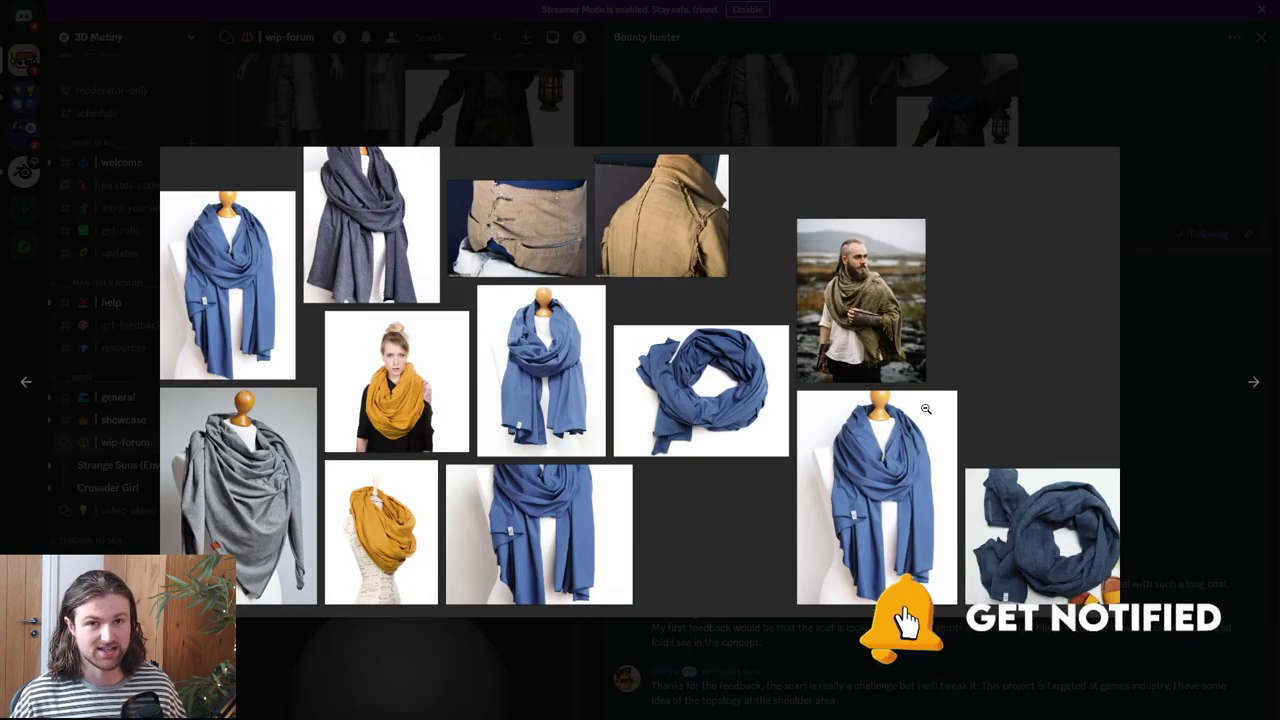
key(Right)
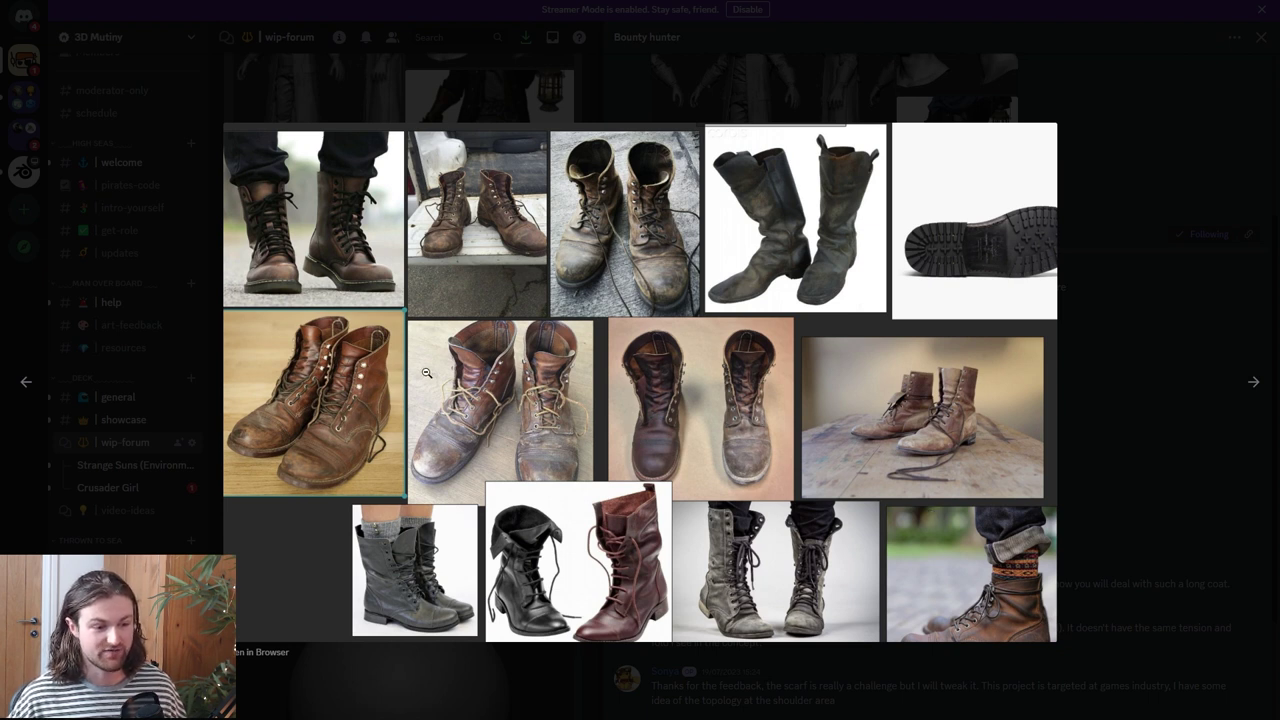
drag(1279, 460, 712, 116)
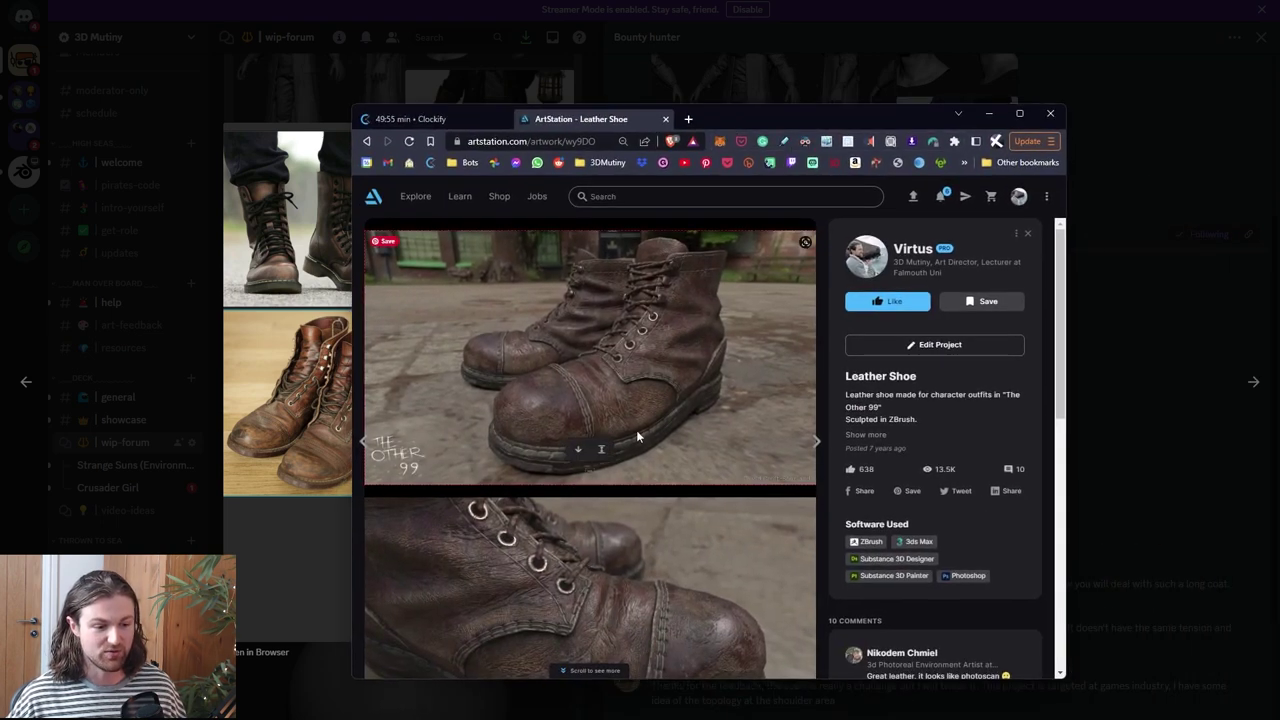
scroll(636, 430, down, 3)
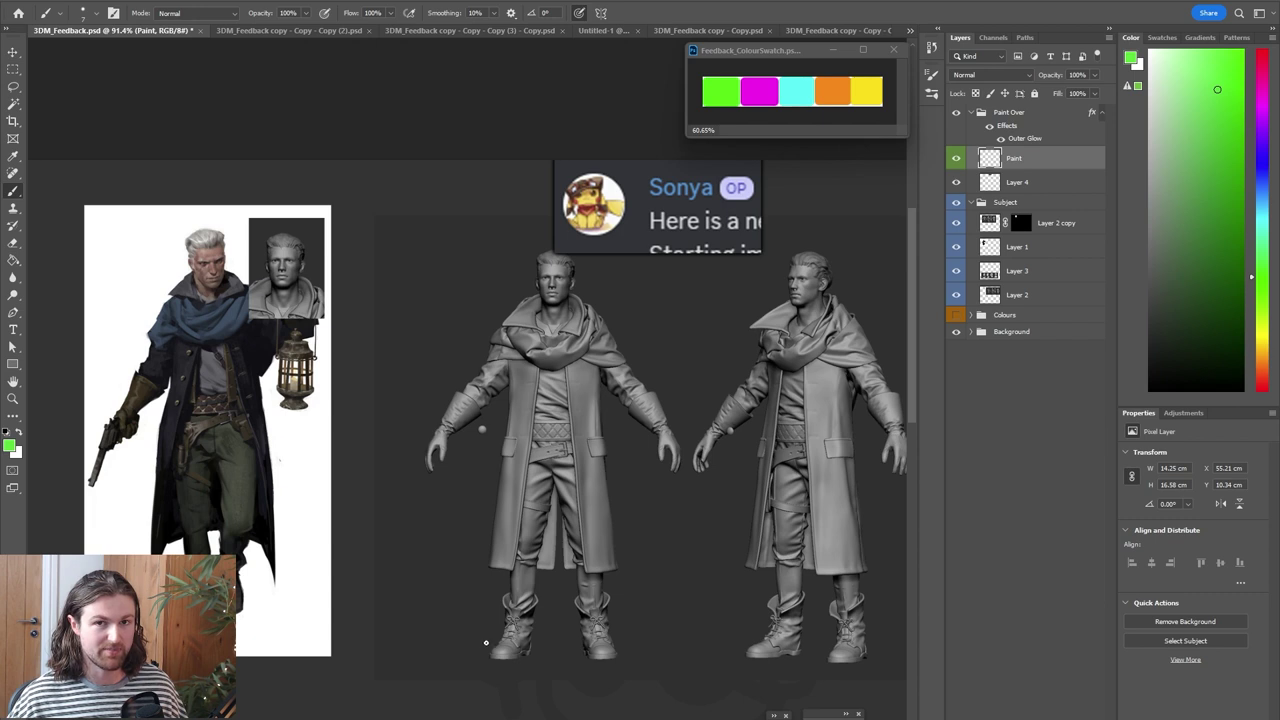
In Photoshop, draw green arrows from the sculpt's boots to the concept's, onto the sculpt's scarf, and from the concept's scarf to it
mouse_move(484, 640)
mouse_down()
mouse_move(242, 617)
mouse_move(270, 632)
mouse_up()
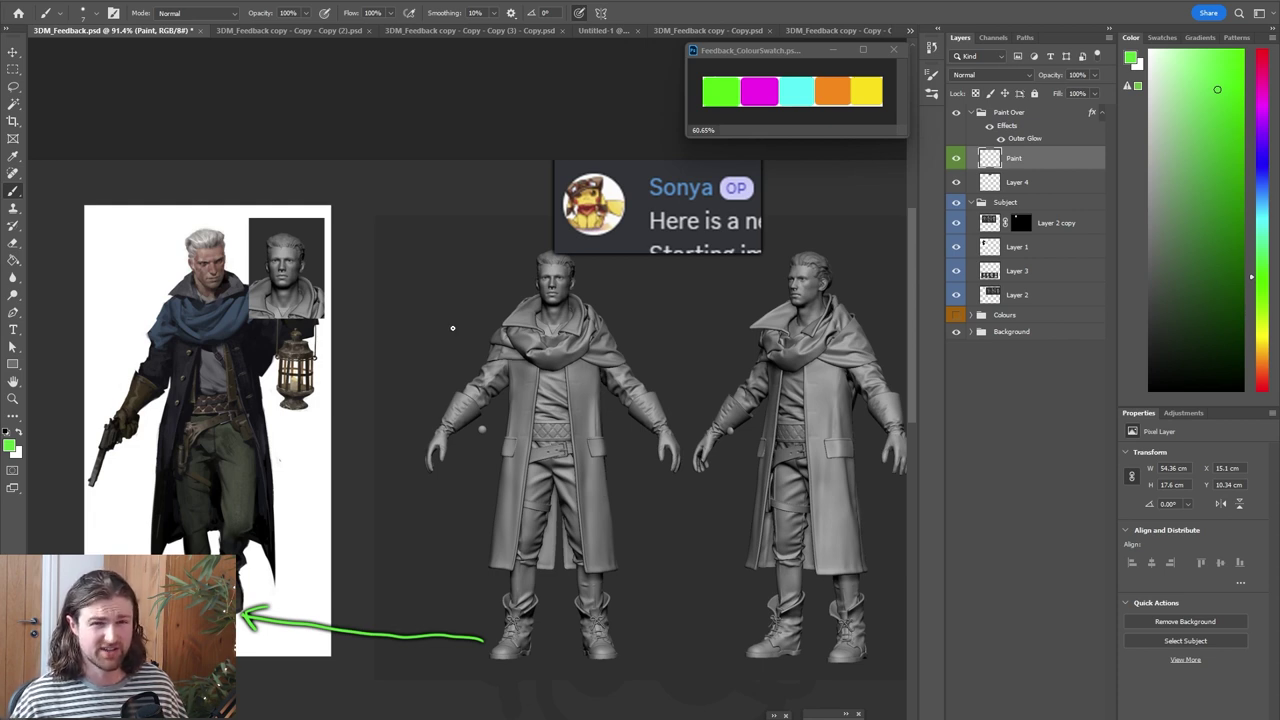
mouse_move(674, 271)
mouse_down()
mouse_move(600, 345)
mouse_move(633, 360)
mouse_up()
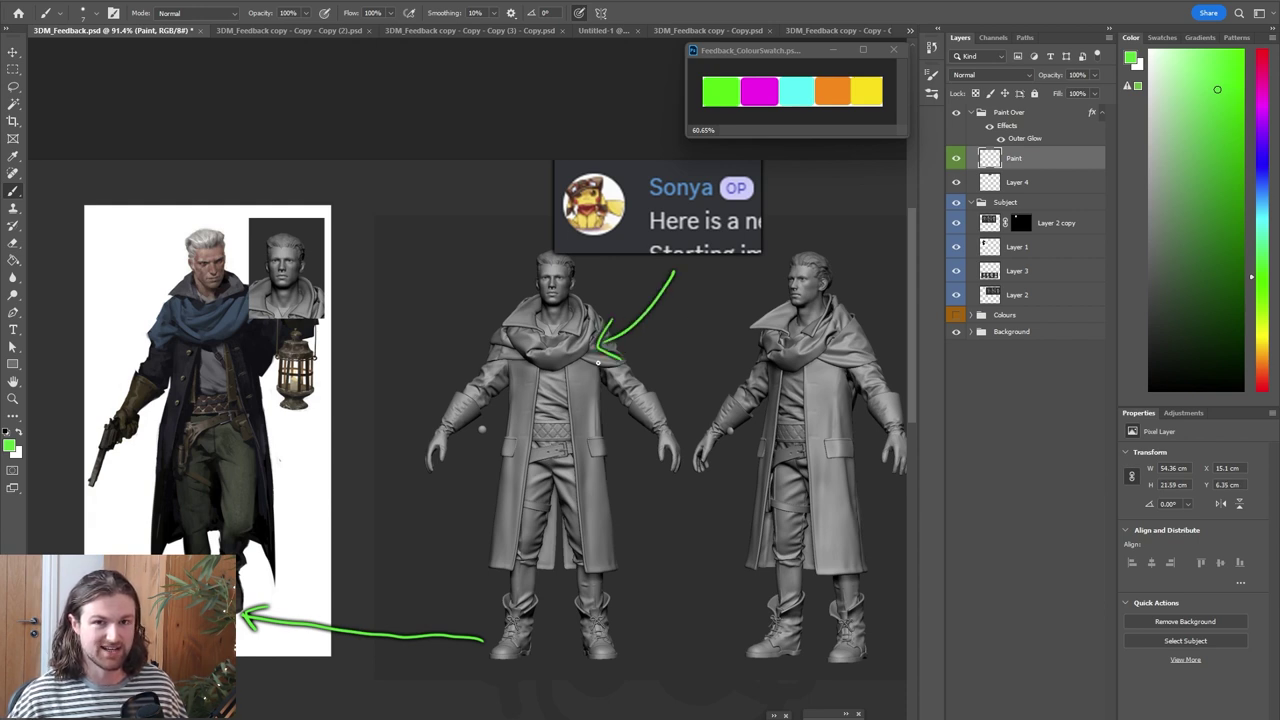
mouse_move(252, 347)
mouse_down()
mouse_move(492, 342)
mouse_move(484, 354)
mouse_up()
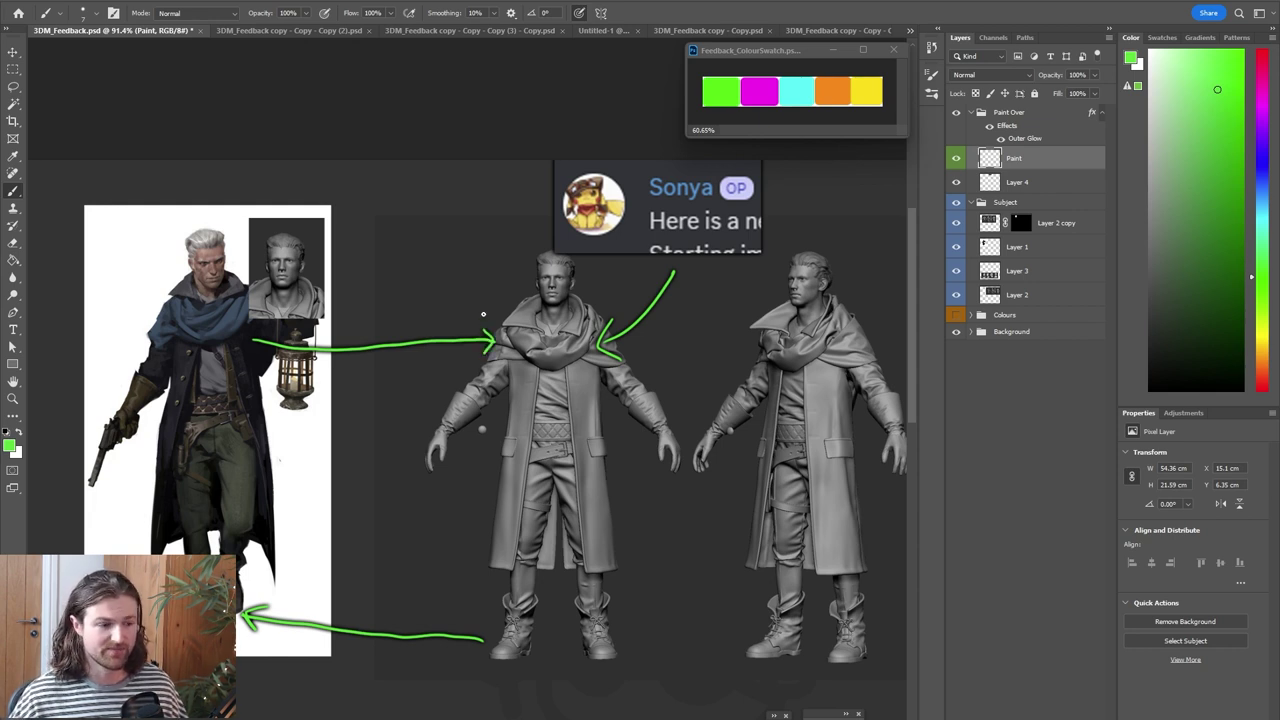
Mark the fold directions on the concept's scarf with three green lines and check them against the scarf reference board in Discord
drag(483, 314, 636, 337)
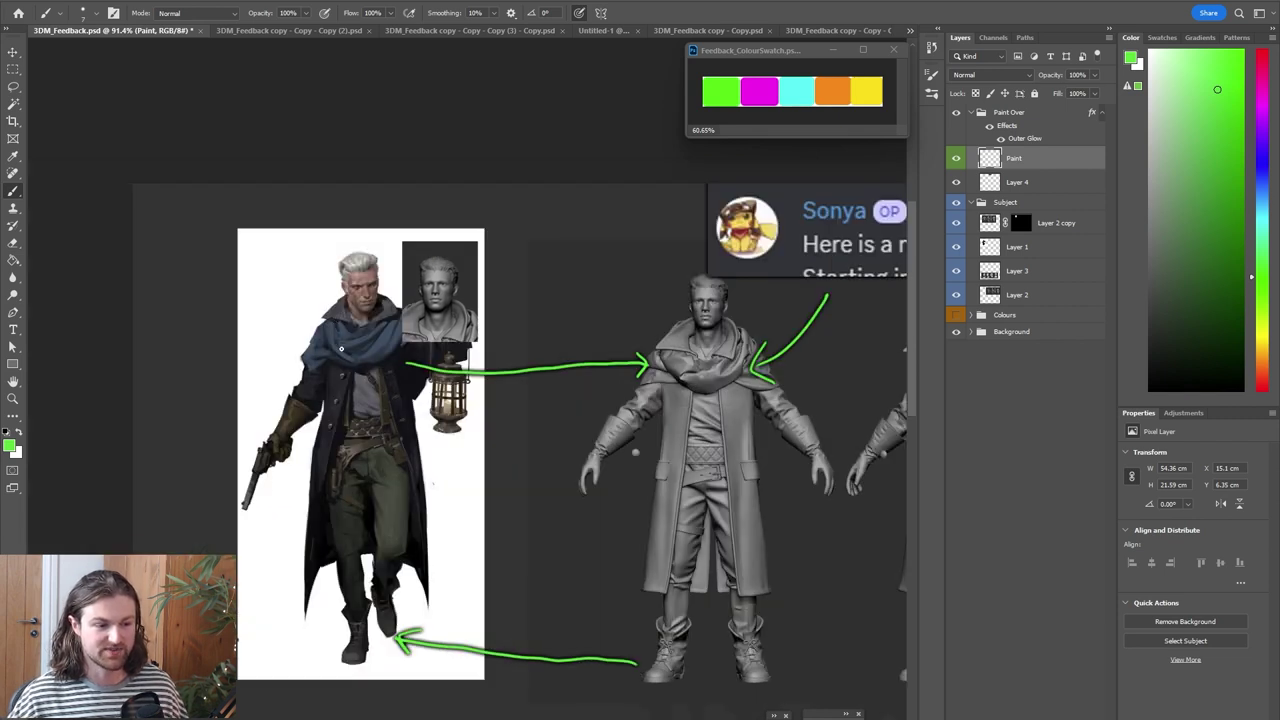
mouse_move(342, 348)
mouse_down()
mouse_move(390, 328)
mouse_move(349, 363)
mouse_up()
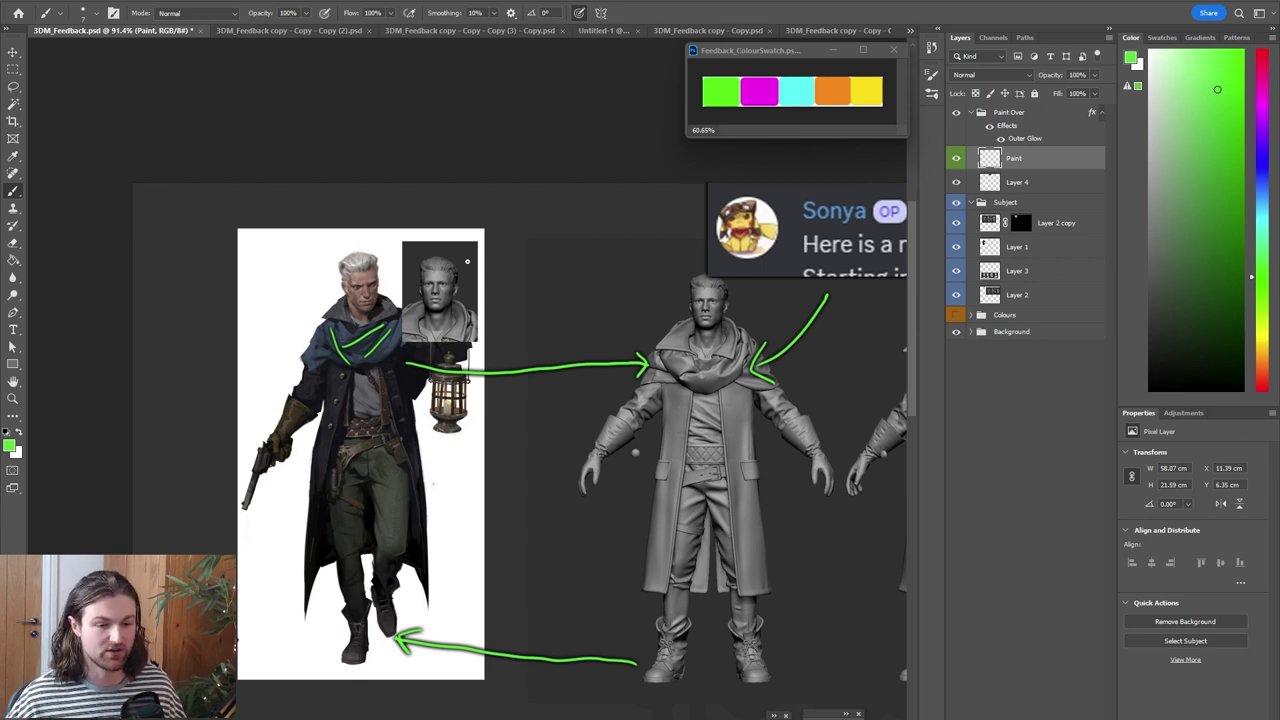
key(alt+Tab)
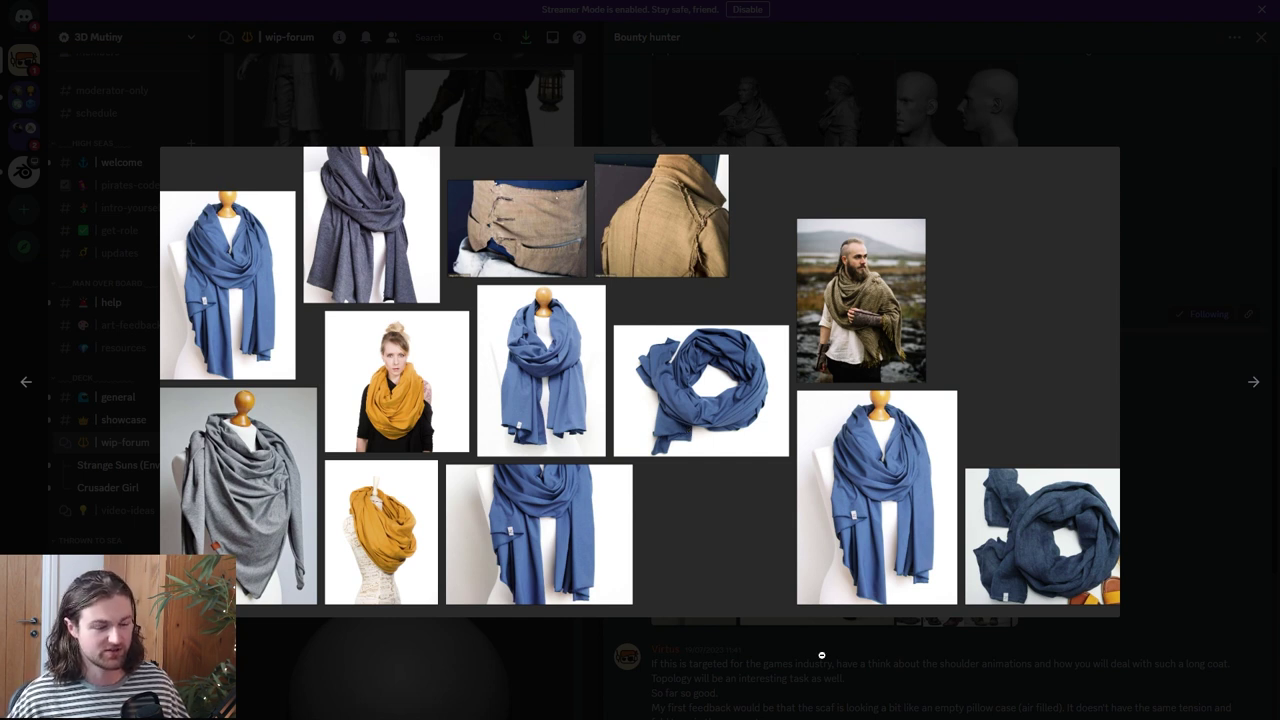
key(alt+Tab)
drag(314, 300, 579, 341)
alt+scroll(579, 341, up, 5)
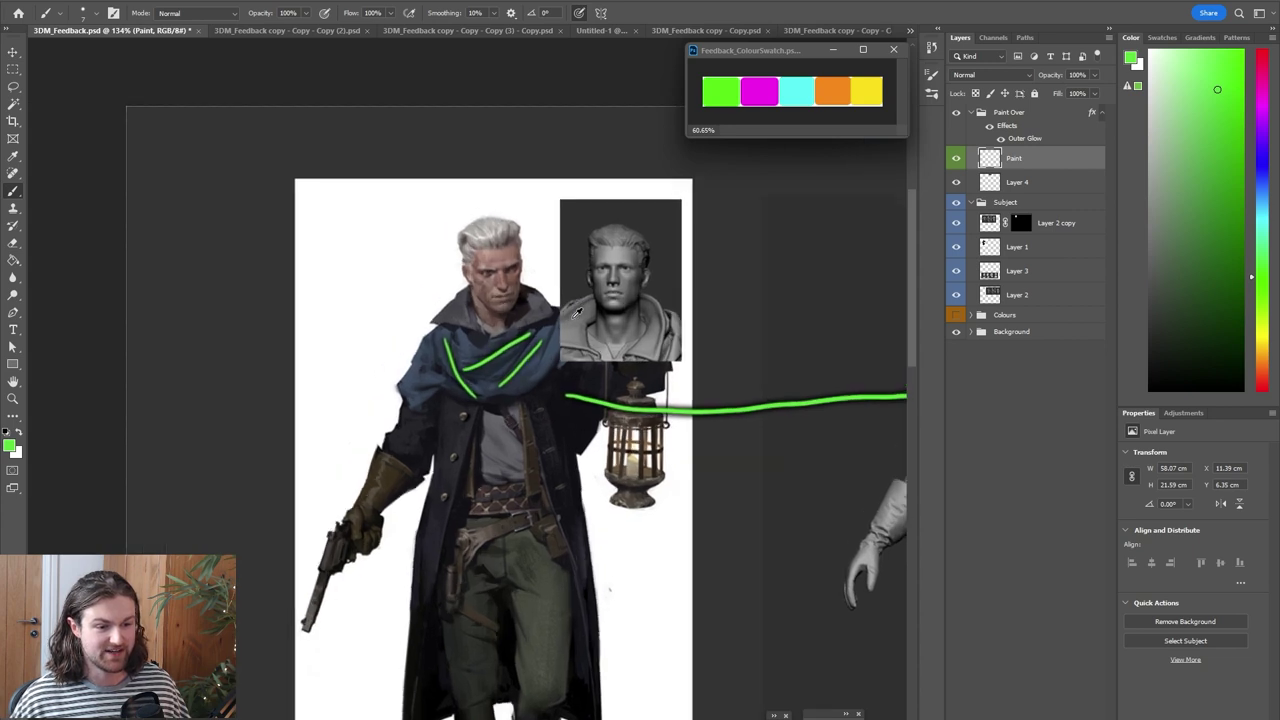
alt+scroll(654, 366, down, 3)
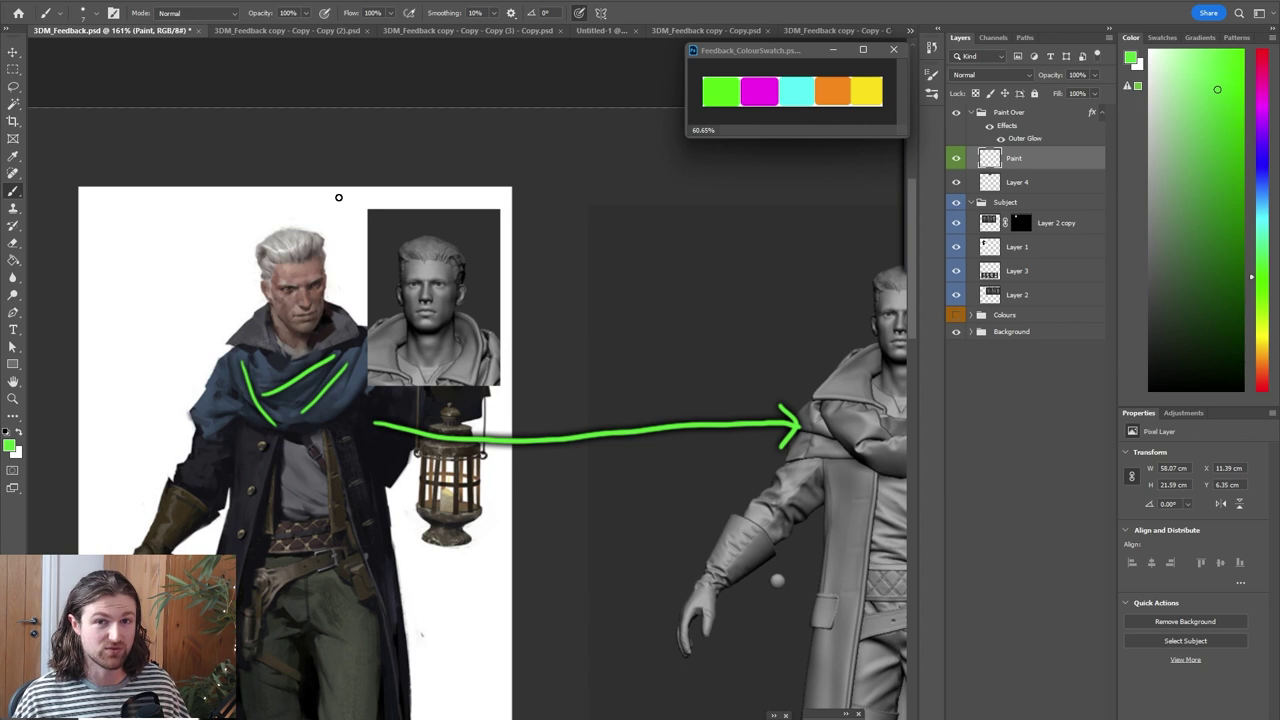
Mark the bald heads in green: an arrow at the front nose, two three-quarter cheek lines and a vertical line before the profile ear
scroll(574, 429, down, 15)
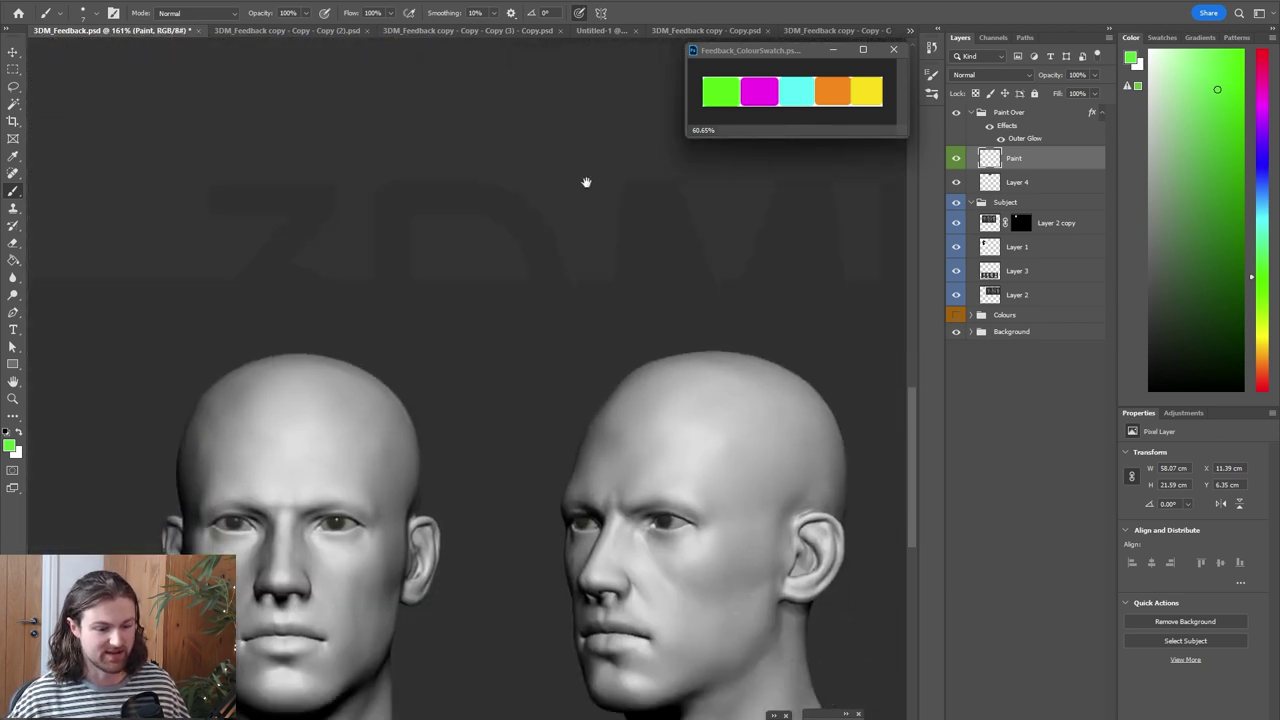
scroll(610, 375, up, 1)
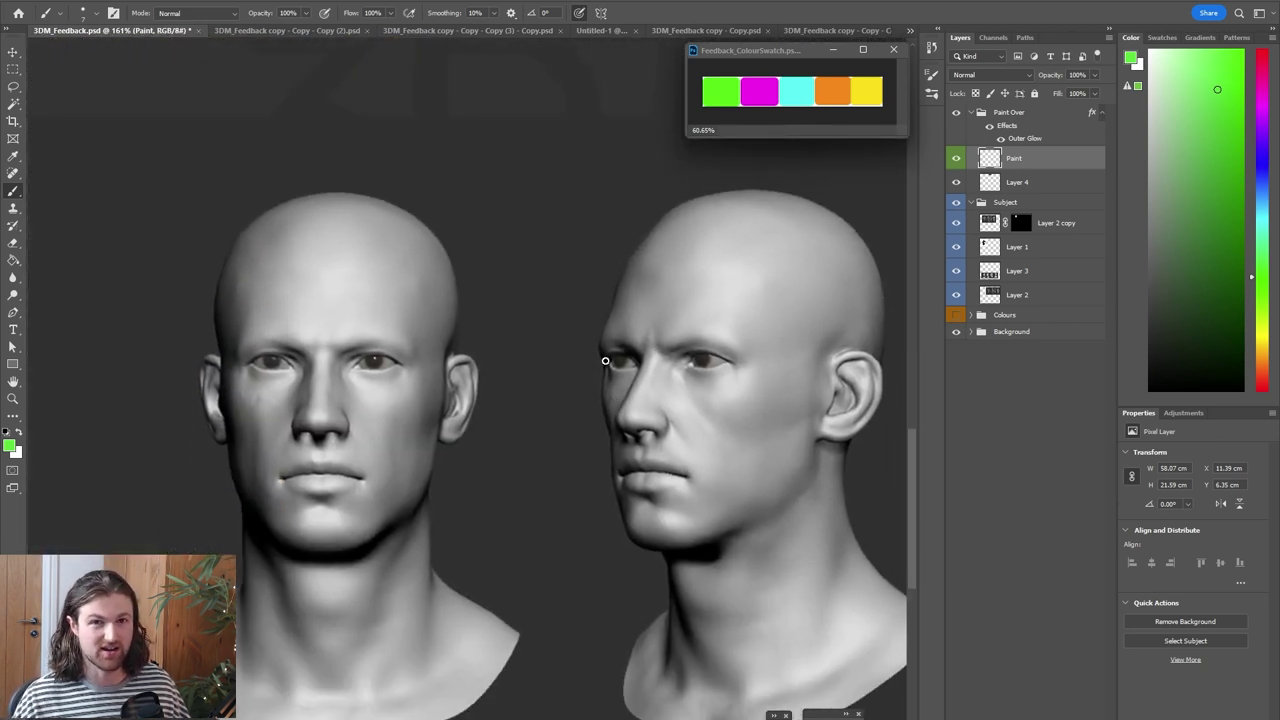
mouse_move(369, 390)
mouse_down()
mouse_move(342, 413)
mouse_move(358, 419)
mouse_up()
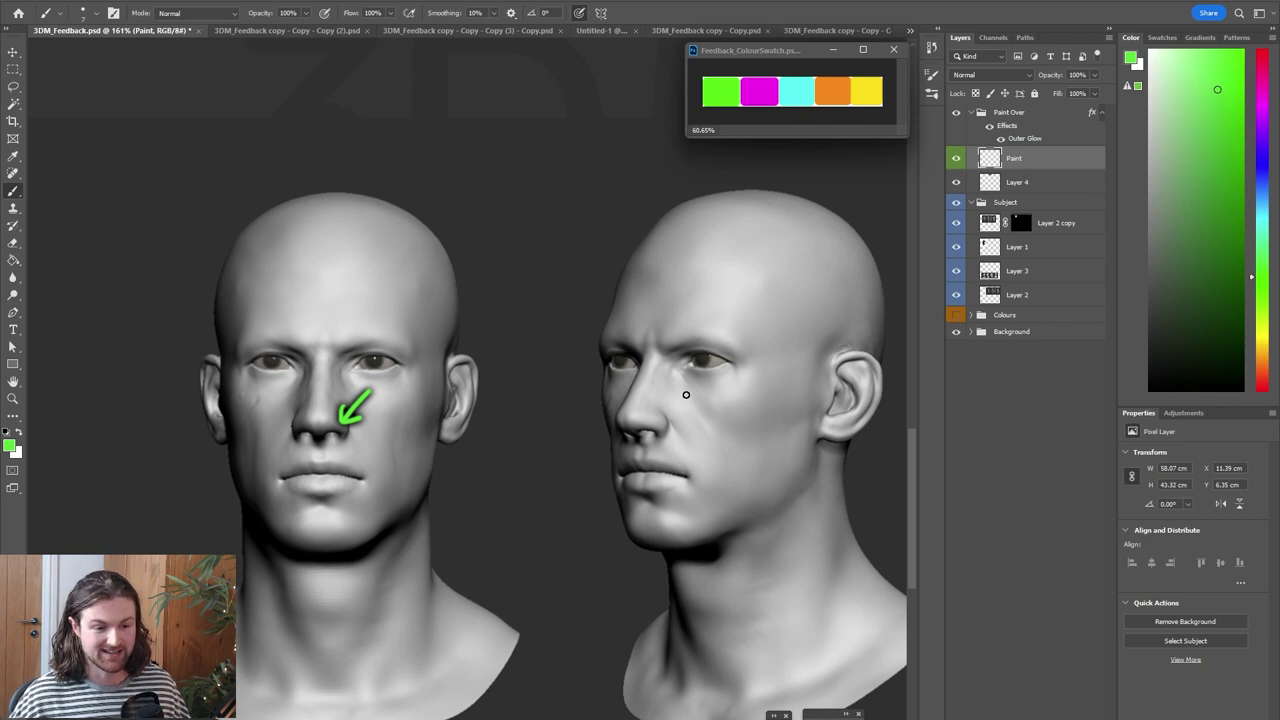
drag(684, 390, 748, 445)
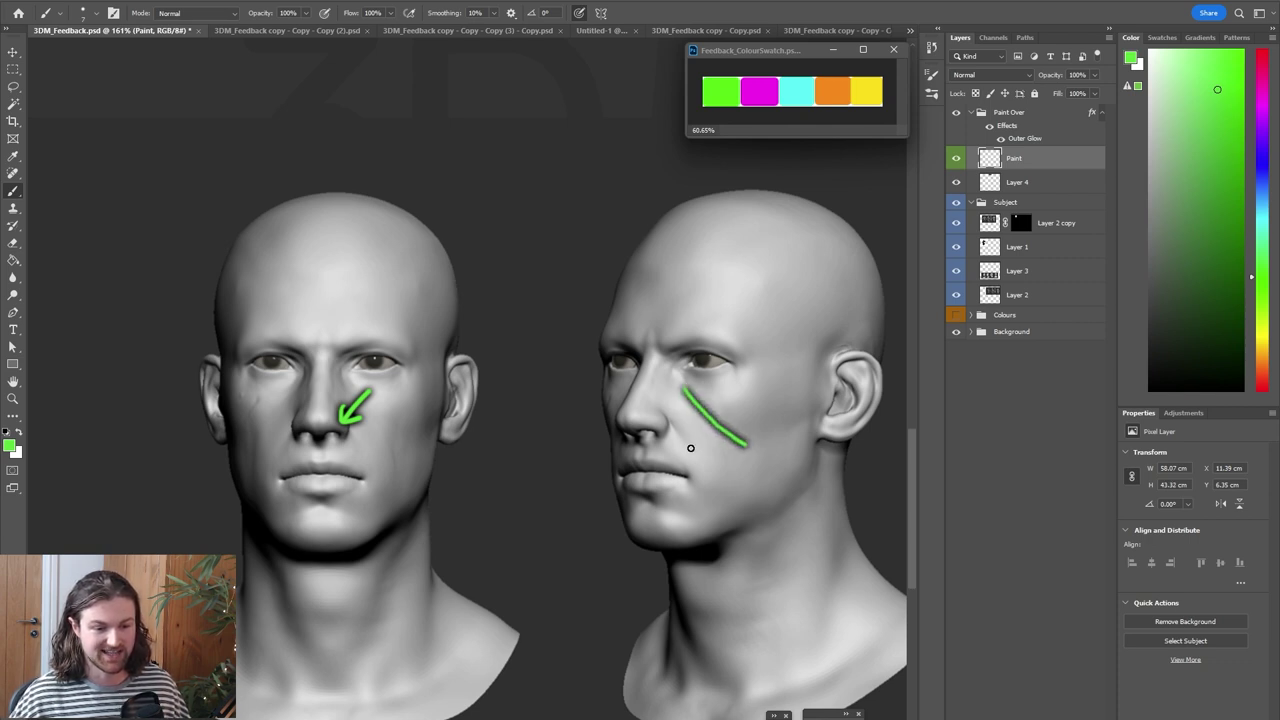
drag(665, 419, 700, 464)
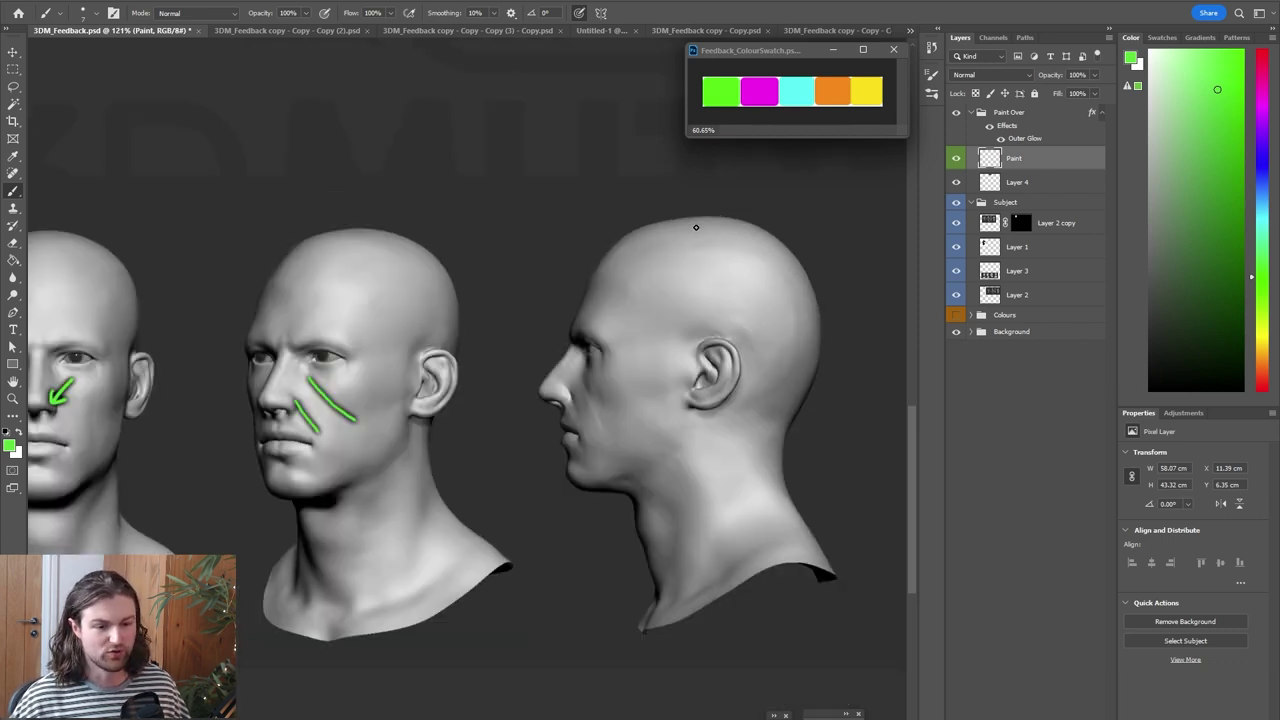
drag(697, 228, 687, 491)
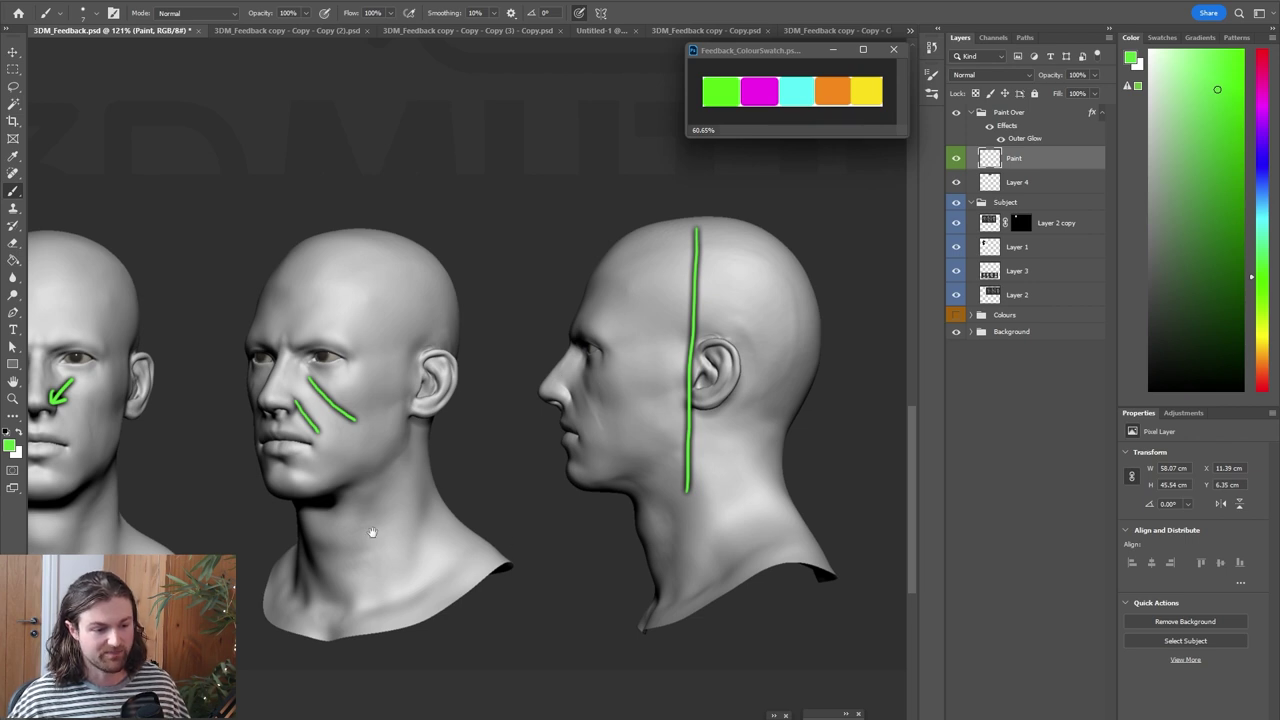
Point green arrows at the neck of the front-view bald head and at the concept character's face
drag(371, 529, 491, 497)
mouse_move(233, 507)
mouse_down()
mouse_move(291, 499)
mouse_move(350, 410)
mouse_up()
drag(264, 466, 276, 490)
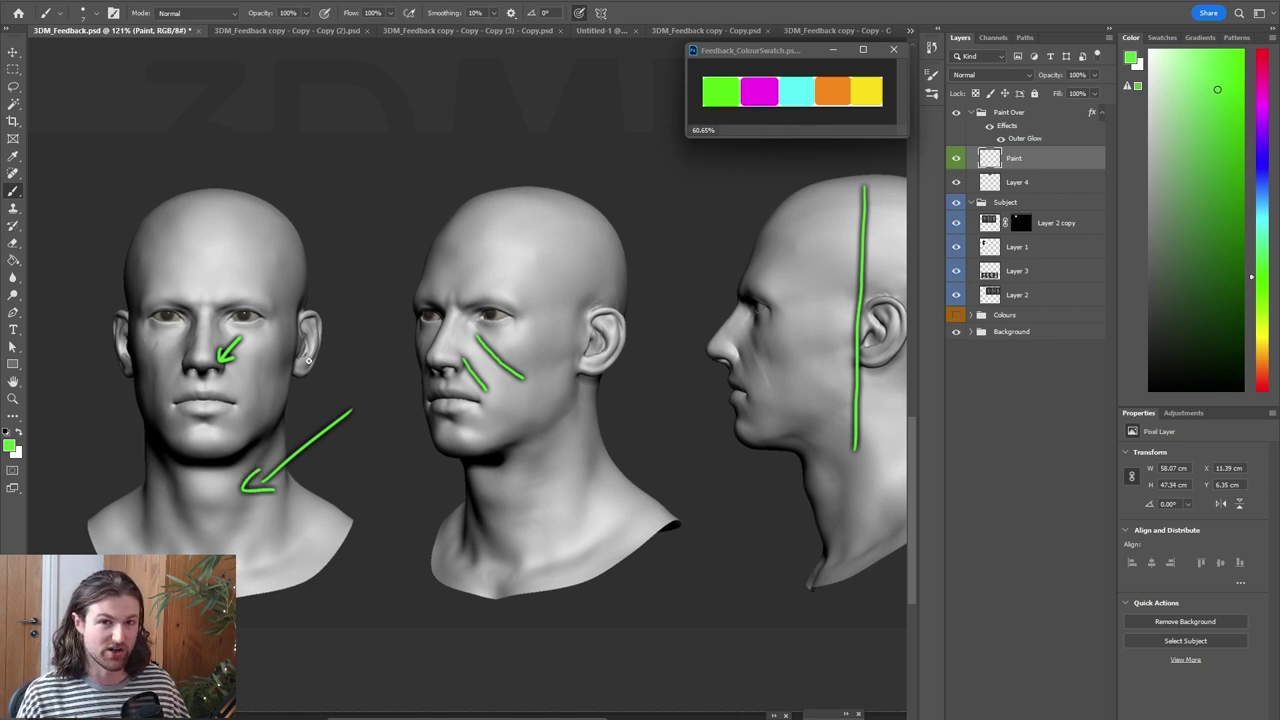
mouse_move(158, 481)
mouse_down()
mouse_move(197, 482)
mouse_move(182, 496)
mouse_move(242, 484)
mouse_up()
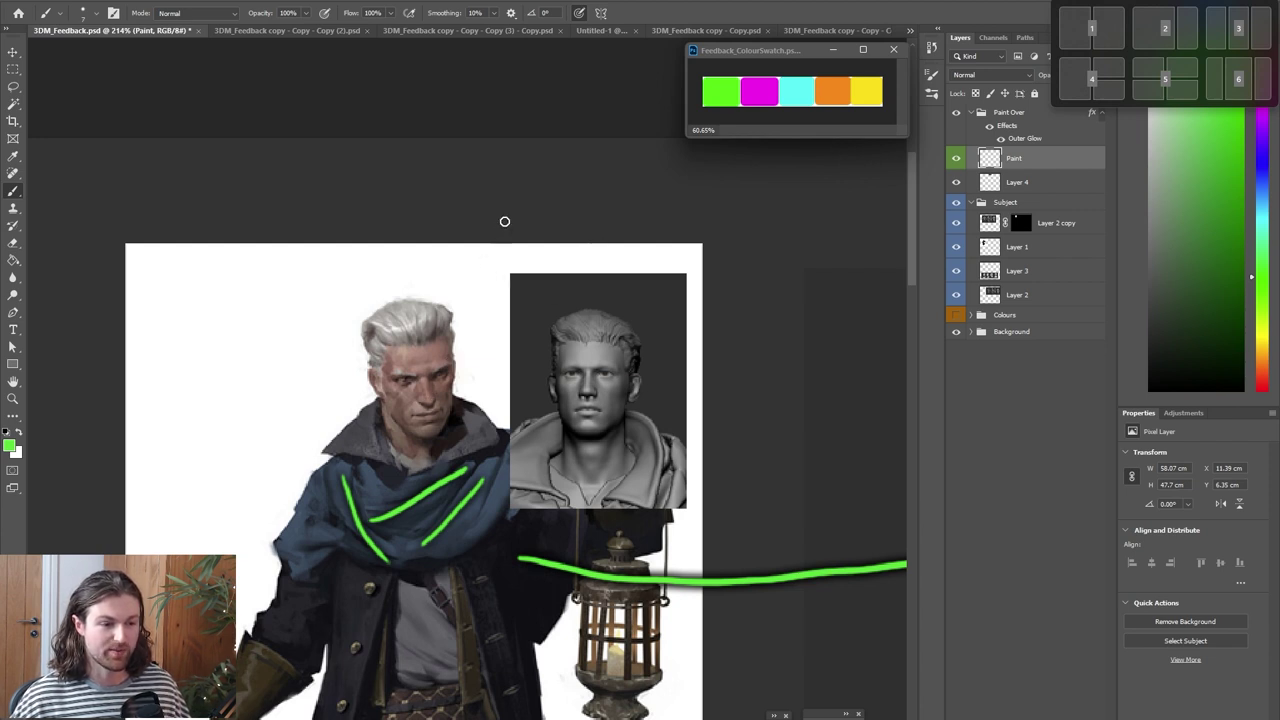
drag(519, 205, 455, 352)
mouse_move(458, 297)
mouse_down()
mouse_move(452, 352)
mouse_move(486, 350)
mouse_up()
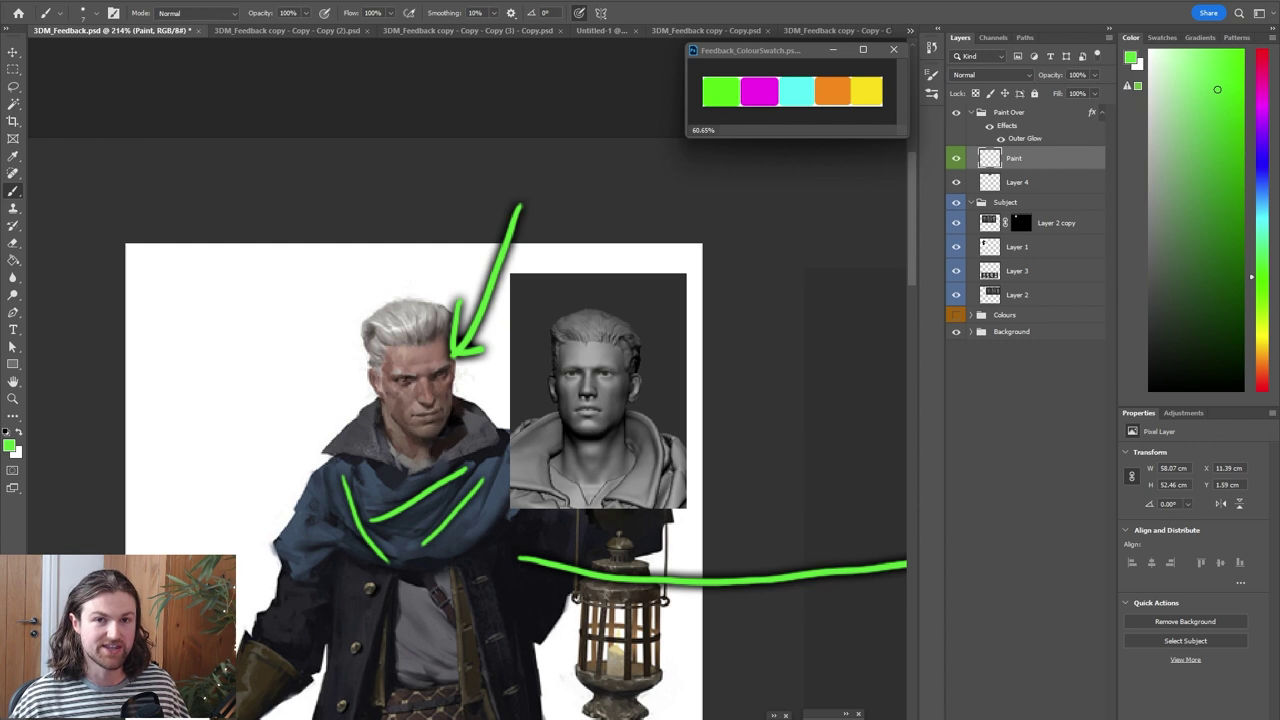
Compare the coats in cyan with an arrow at the sculpt's shoulder, a connecting line and traced outer coat edges on both figures
drag(753, 372, 309, 320)
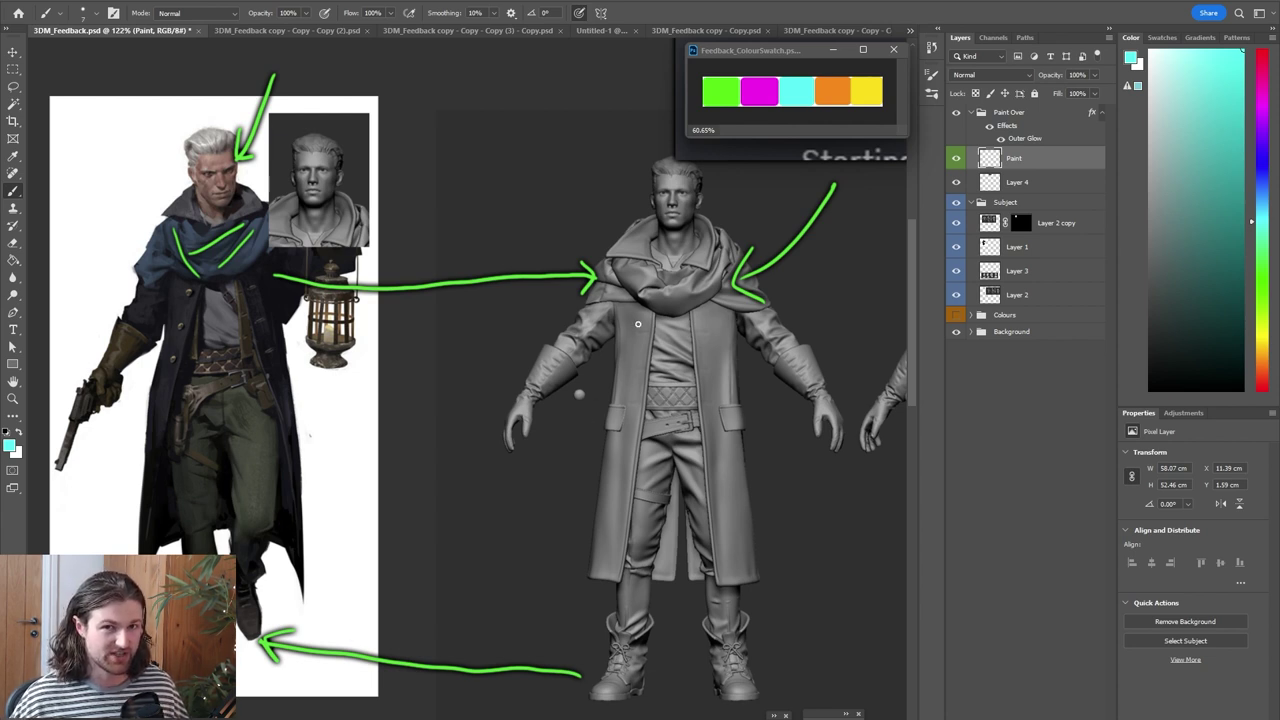
mouse_move(486, 336)
mouse_down()
mouse_move(616, 305)
mouse_move(604, 298)
mouse_up()
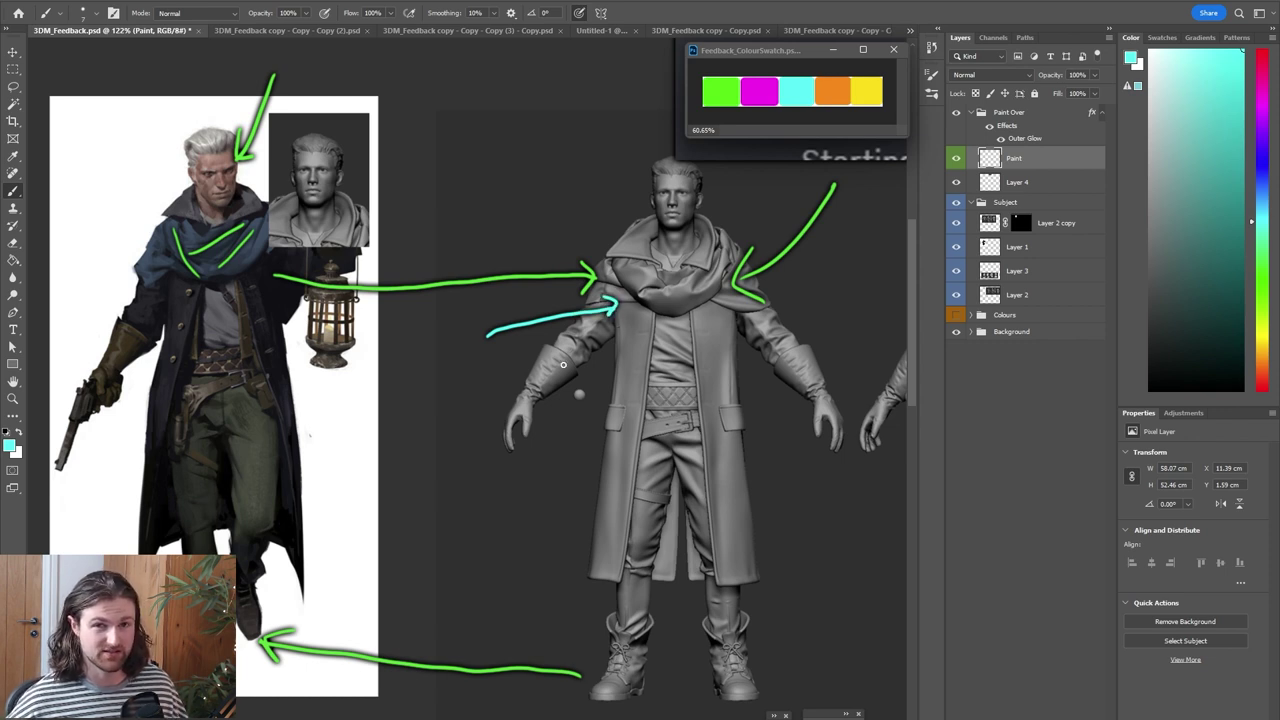
drag(322, 510, 601, 482)
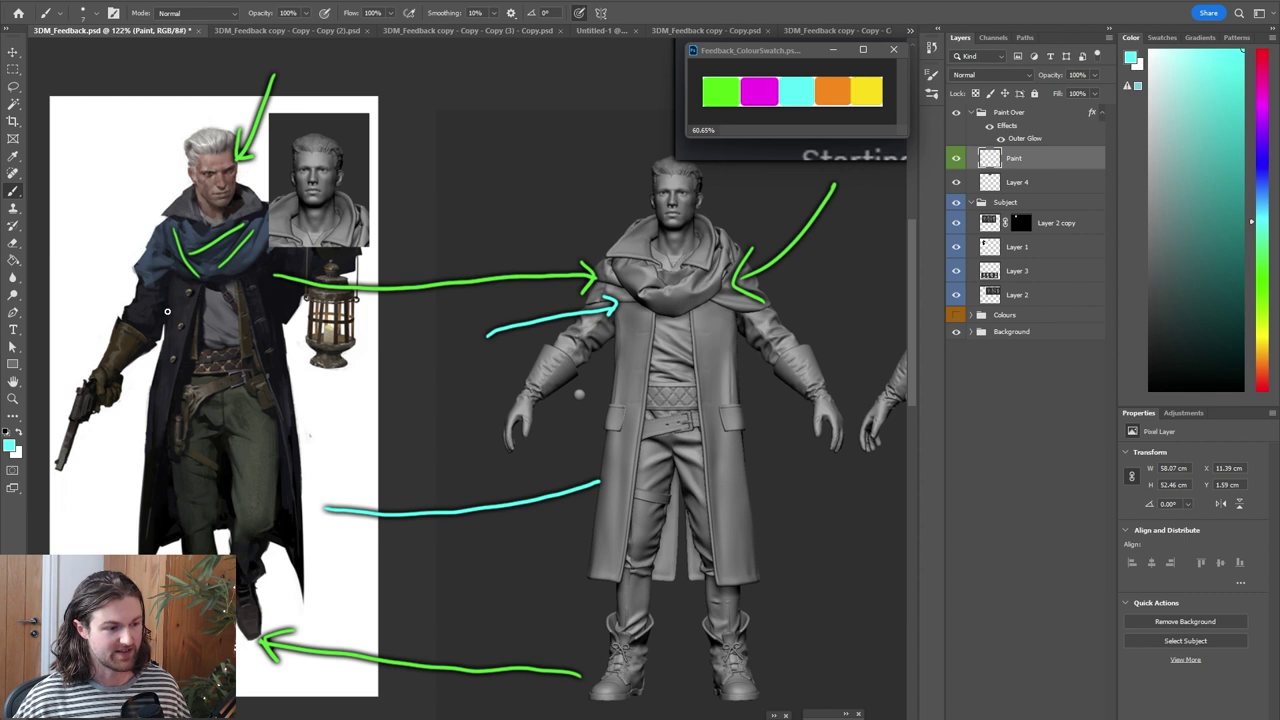
drag(168, 344, 139, 521)
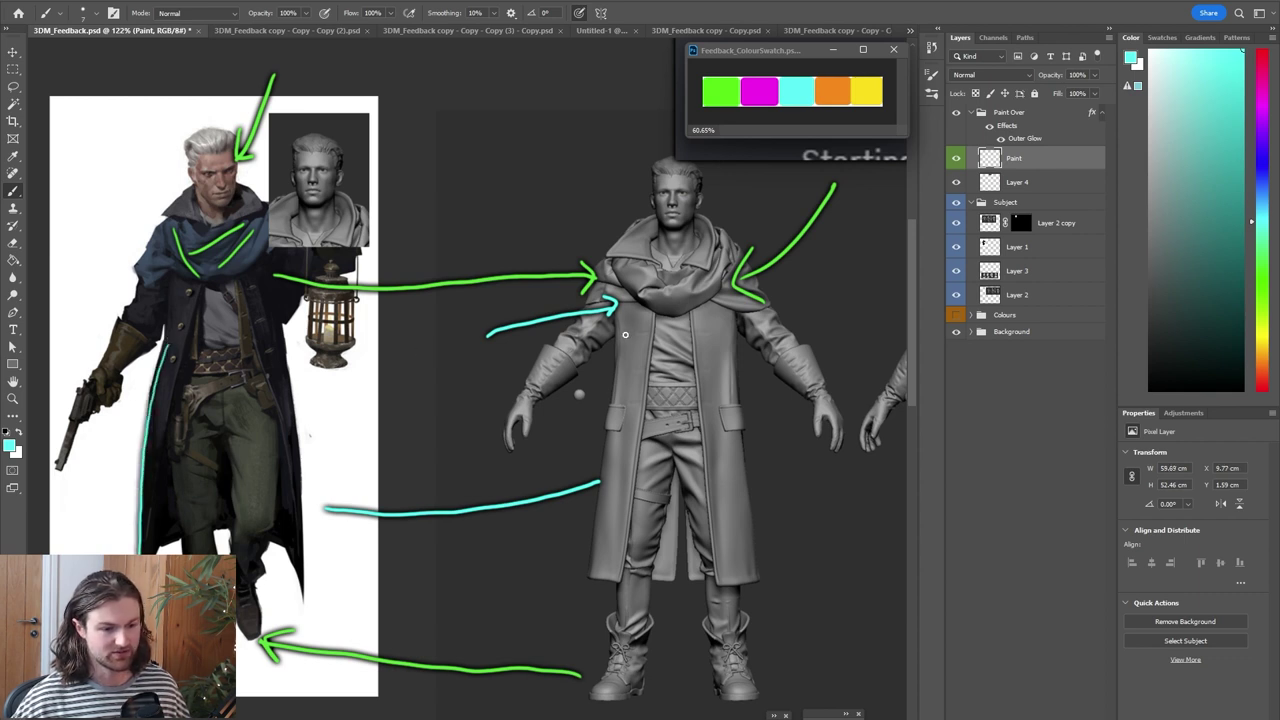
mouse_move(624, 314)
mouse_down()
mouse_move(606, 411)
mouse_move(603, 595)
mouse_up()
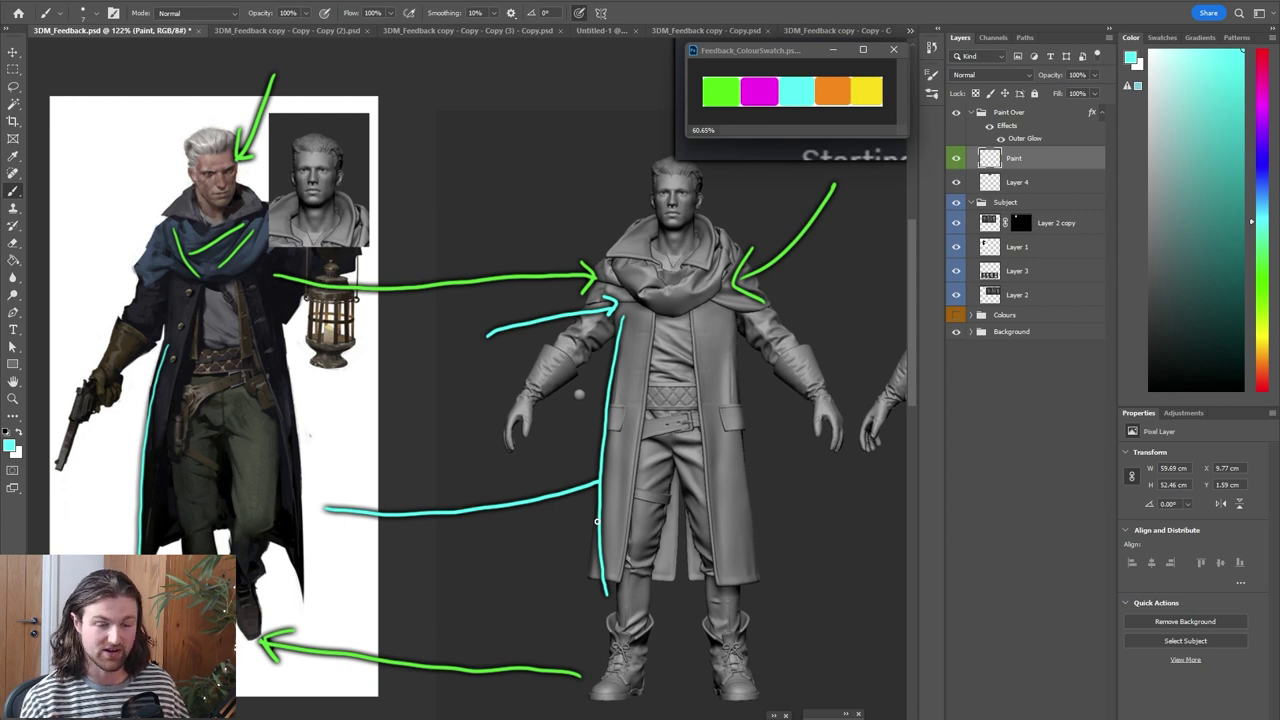
Circle the sculpt's lower trouser leg in cyan and draw an arrow from it to the concept's lower leg
alt+scroll(596, 521, up, 1)
mouse_move(648, 550)
mouse_down()
mouse_move(634, 540)
mouse_move(648, 500)
mouse_move(693, 516)
mouse_move(648, 548)
mouse_move(636, 532)
mouse_up()
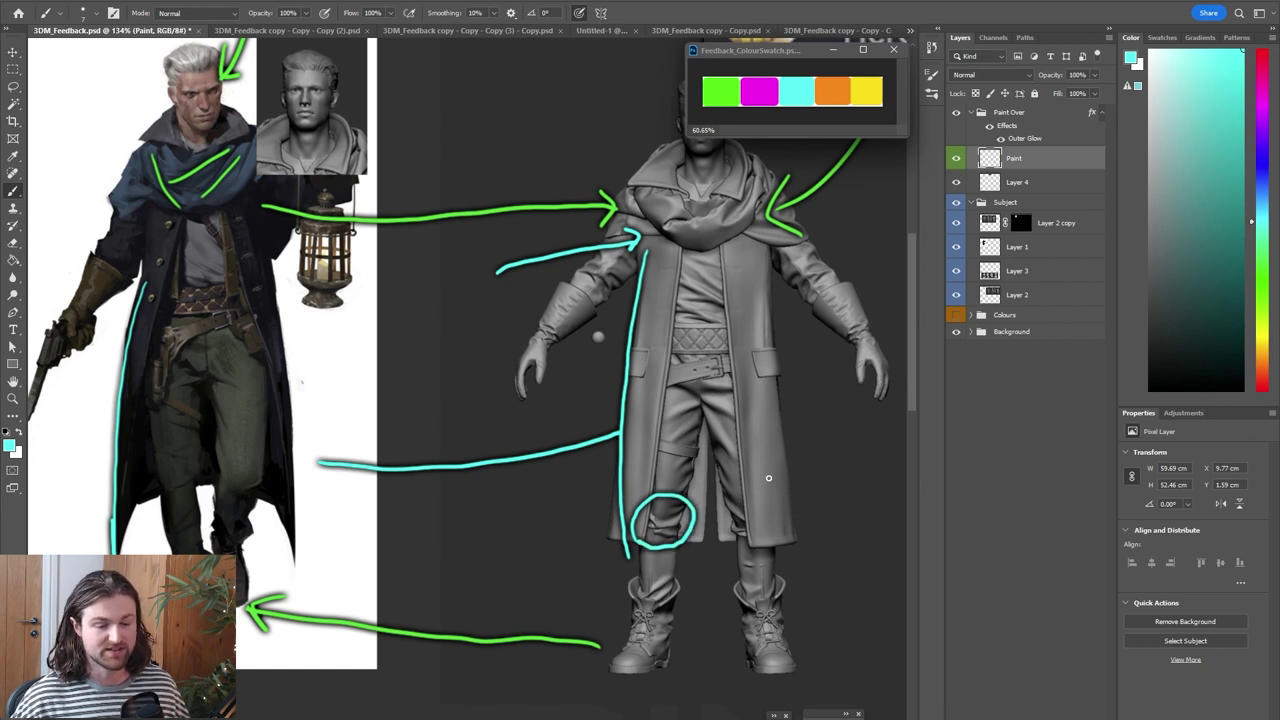
mouse_move(260, 518)
mouse_down()
mouse_move(632, 520)
mouse_move(286, 530)
mouse_up()
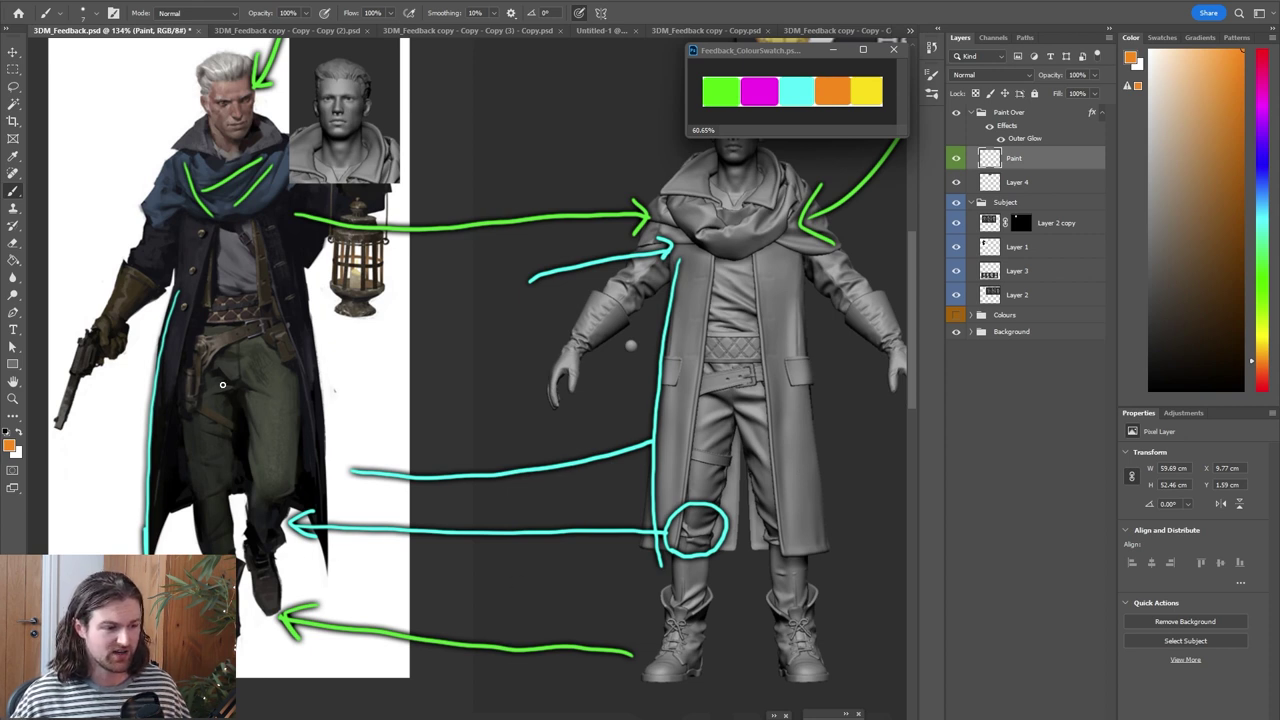
Mark the concept's legs in orange with boxes around the upper trousers and lower legs and a cross on each knee
mouse_move(272, 357)
mouse_down()
mouse_move(192, 362)
mouse_move(290, 400)
mouse_move(250, 362)
mouse_up()
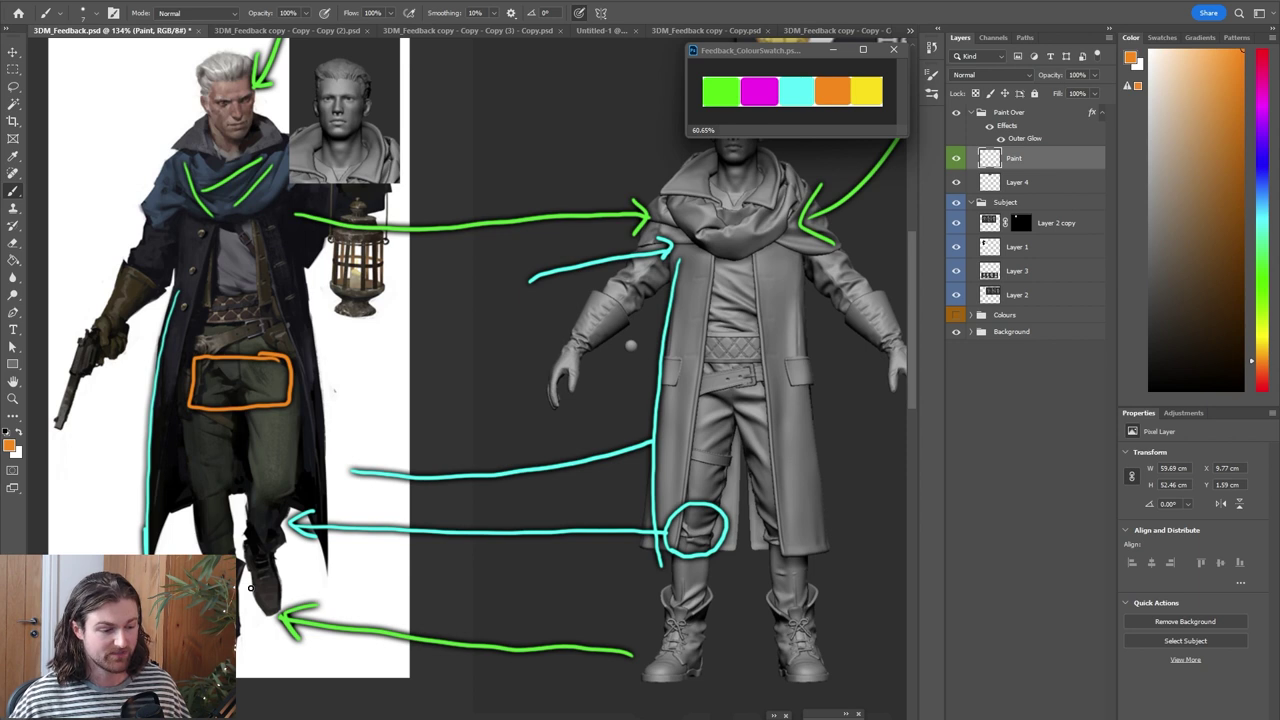
mouse_move(194, 550)
mouse_down()
mouse_move(240, 527)
mouse_move(246, 578)
mouse_move(284, 518)
mouse_move(244, 548)
mouse_up()
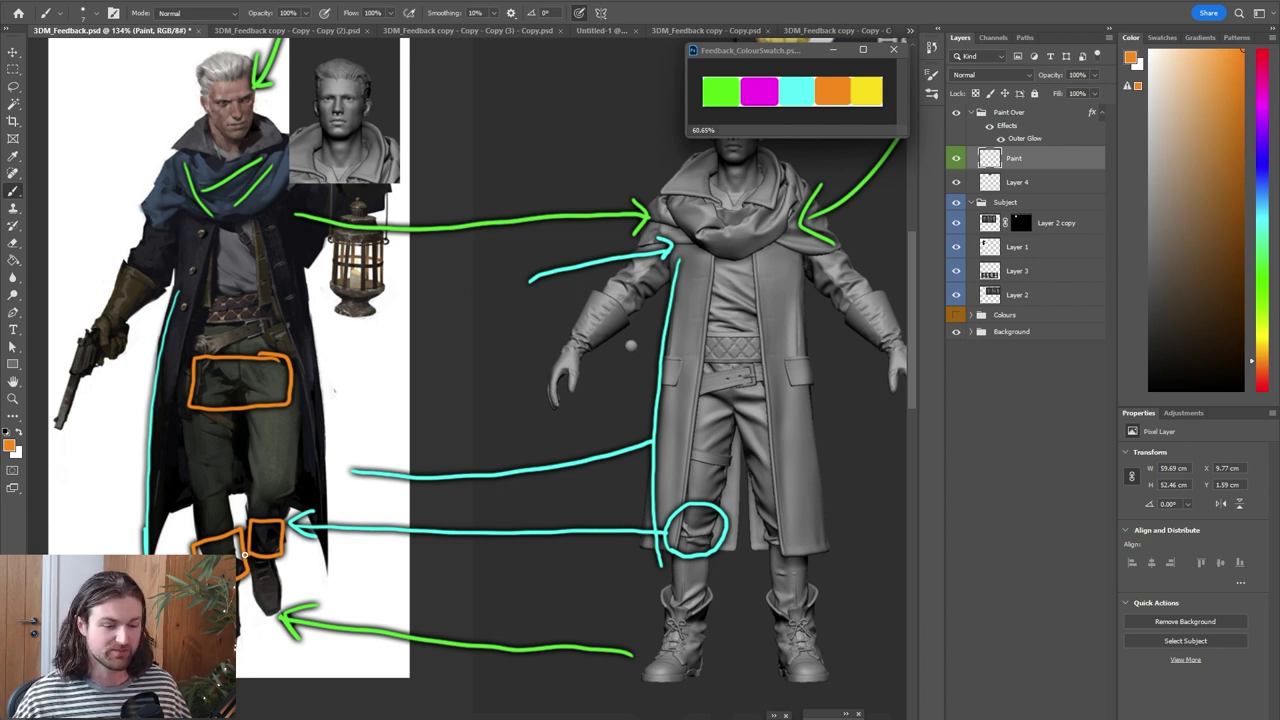
mouse_move(186, 466)
mouse_down()
mouse_move(234, 494)
mouse_move(194, 500)
mouse_up()
drag(256, 465, 292, 494)
drag(284, 462, 255, 487)
Draw three orange crosses along the concept's waist and point an orange arrow at the box on the upper trousers
mouse_move(226, 309)
mouse_down()
mouse_move(242, 321)
mouse_move(216, 336)
mouse_move(284, 332)
mouse_move(258, 338)
mouse_up()
drag(188, 316, 208, 344)
drag(206, 316, 188, 346)
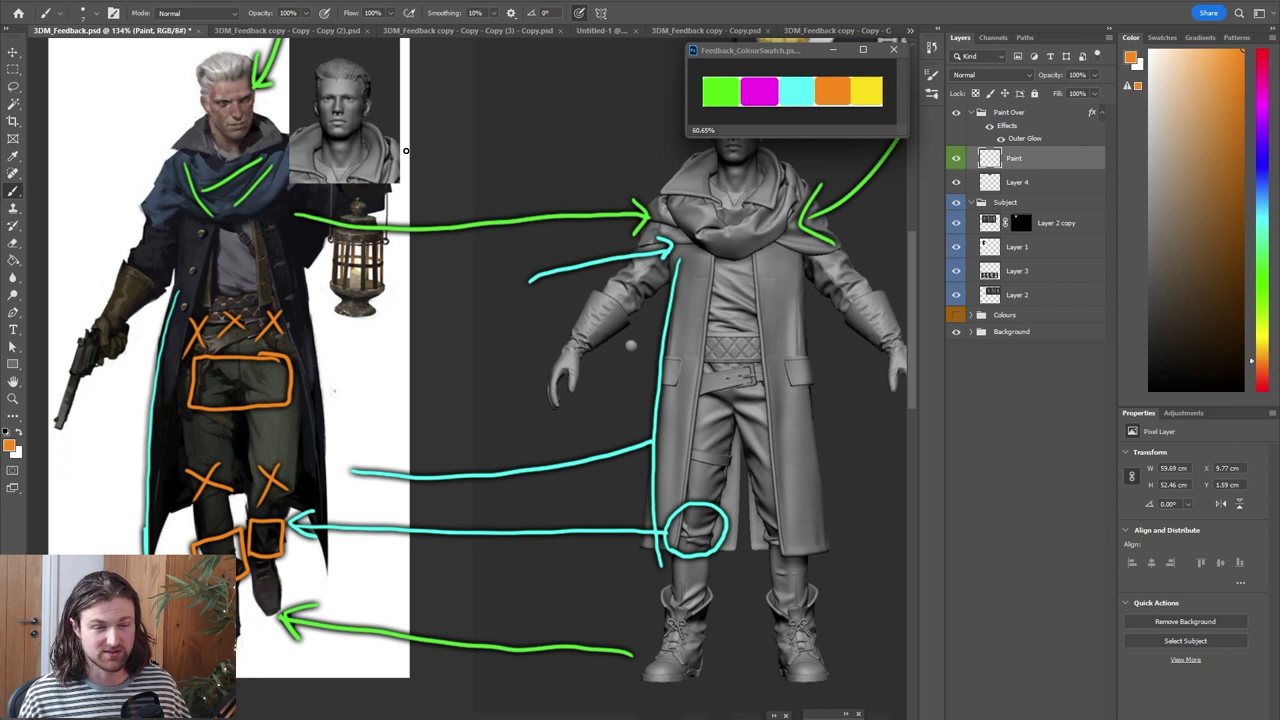
drag(293, 382, 410, 327)
drag(320, 354, 306, 394)
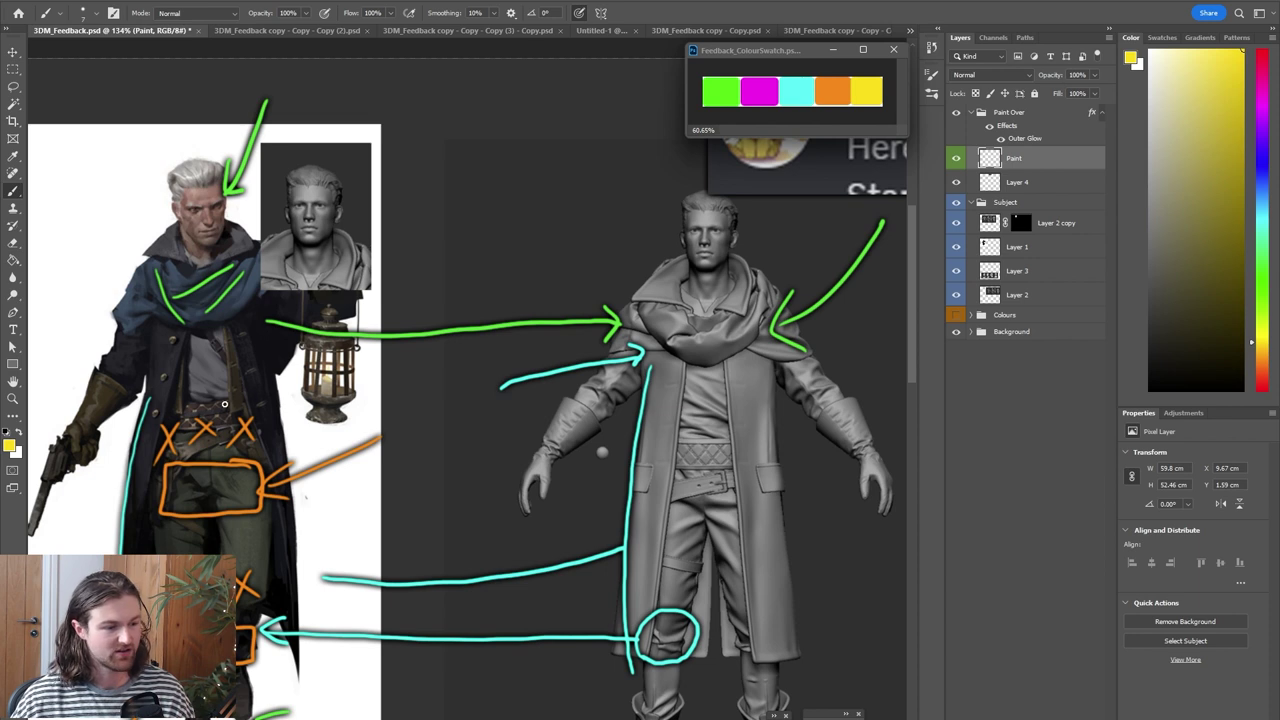
Number the clothing layers across the concept's torso up to 3 in yellow and box the sculpt's exposed shirt front
drag(211, 352, 254, 392)
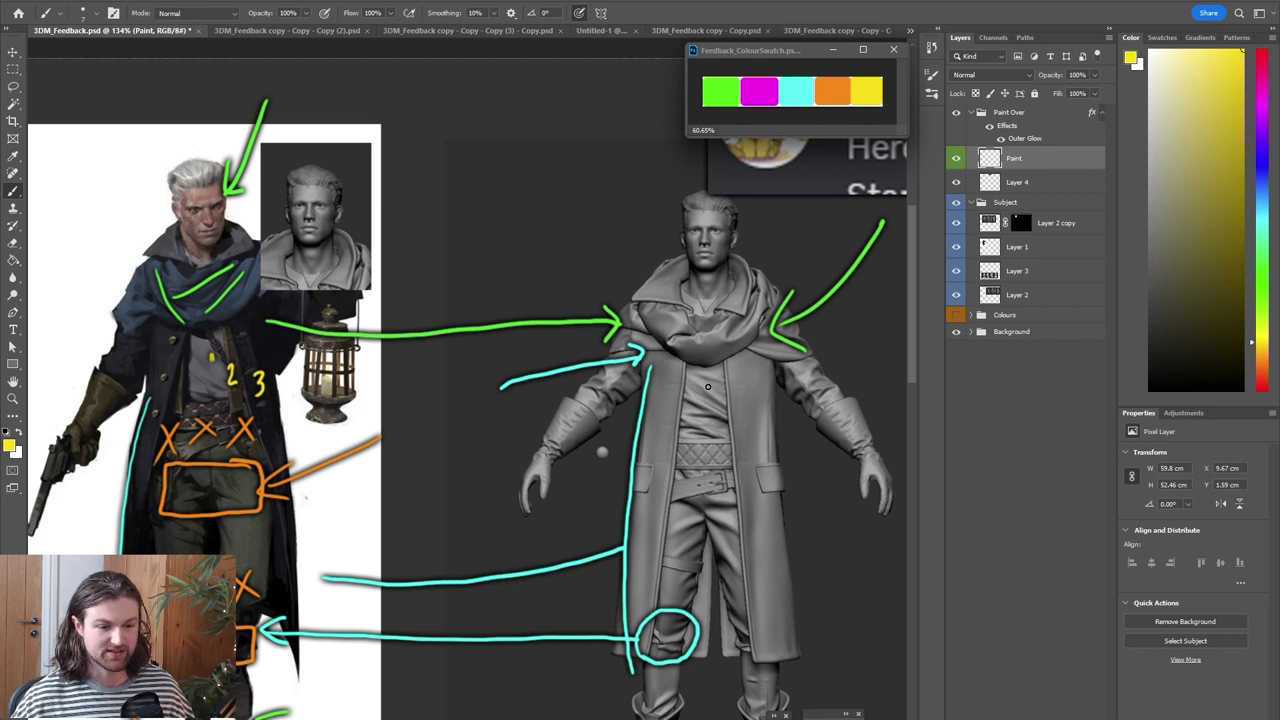
mouse_move(684, 362)
mouse_down()
mouse_move(679, 440)
mouse_move(716, 440)
mouse_move(732, 405)
mouse_move(686, 362)
mouse_up()
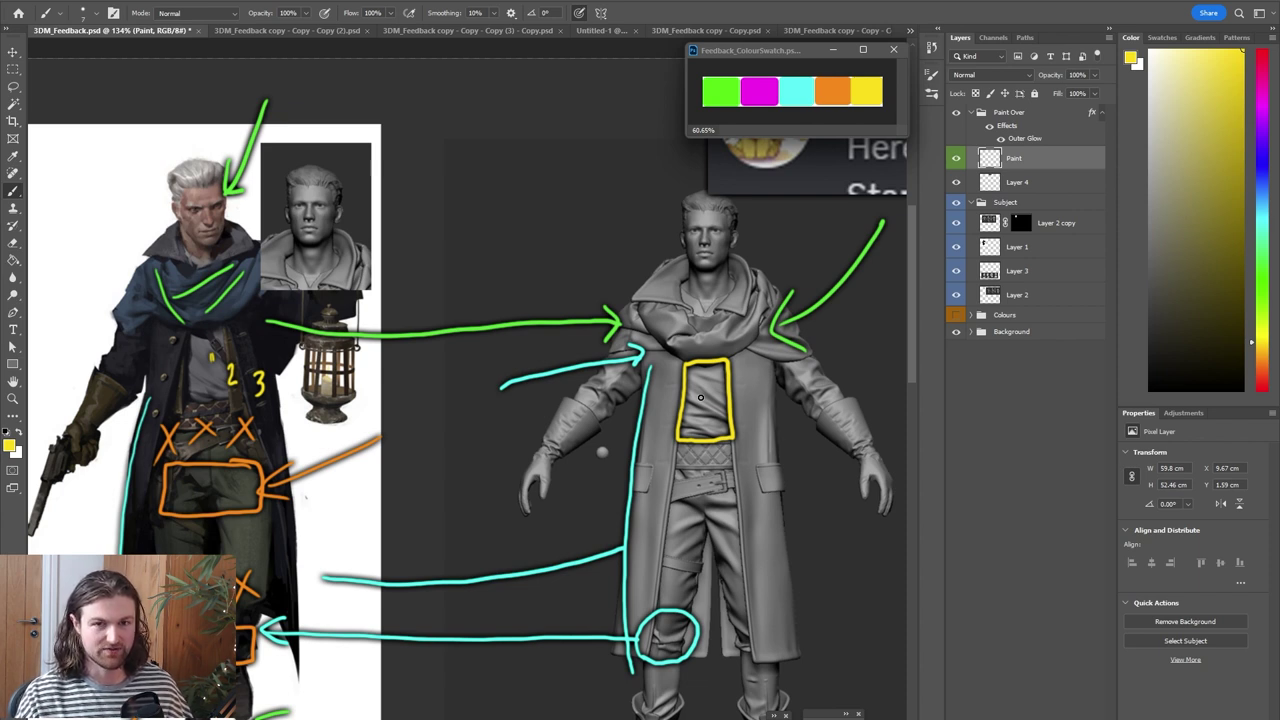
Point a yellow arrow at the sculpt's boxed shirt front, draw a yellow line across the coat above it and hatch the box
mouse_move(738, 424)
mouse_down()
mouse_move(782, 401)
mouse_move(737, 424)
mouse_move(751, 440)
mouse_up()
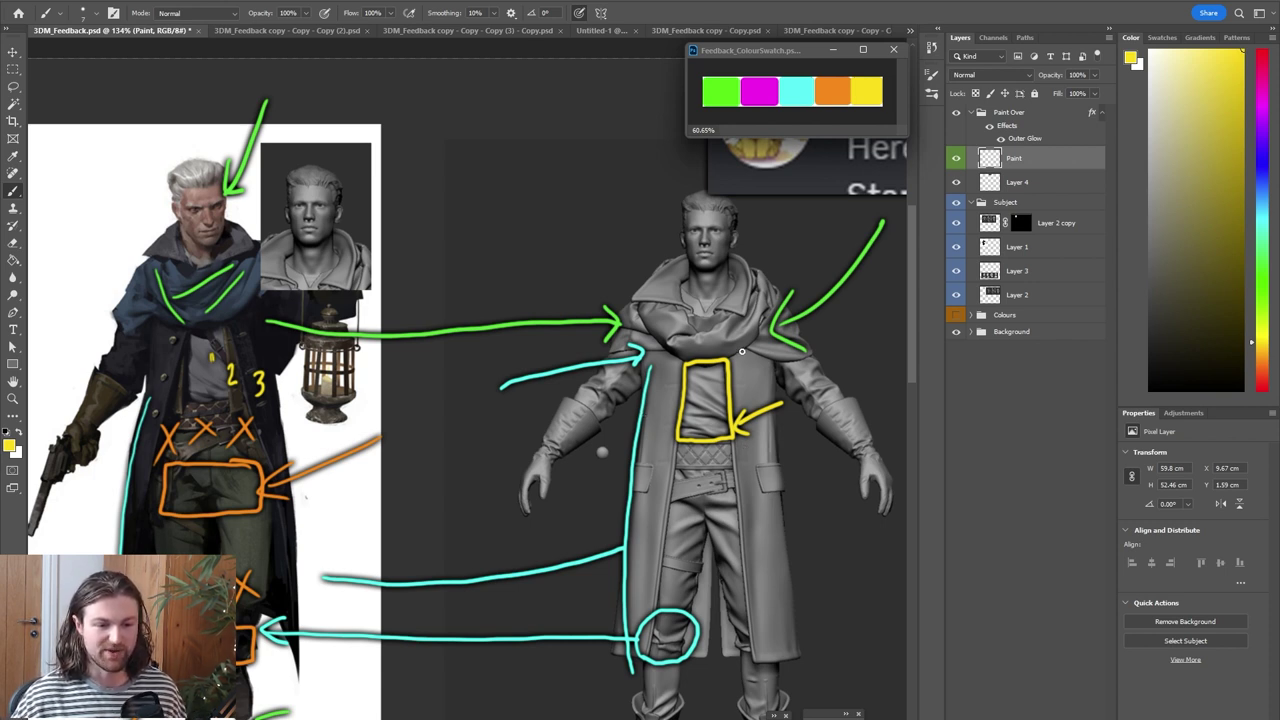
drag(730, 356, 762, 353)
mouse_move(684, 354)
mouse_down()
mouse_move(670, 353)
mouse_move(687, 397)
mouse_move(727, 377)
mouse_move(729, 390)
mouse_up()
drag(716, 415, 724, 408)
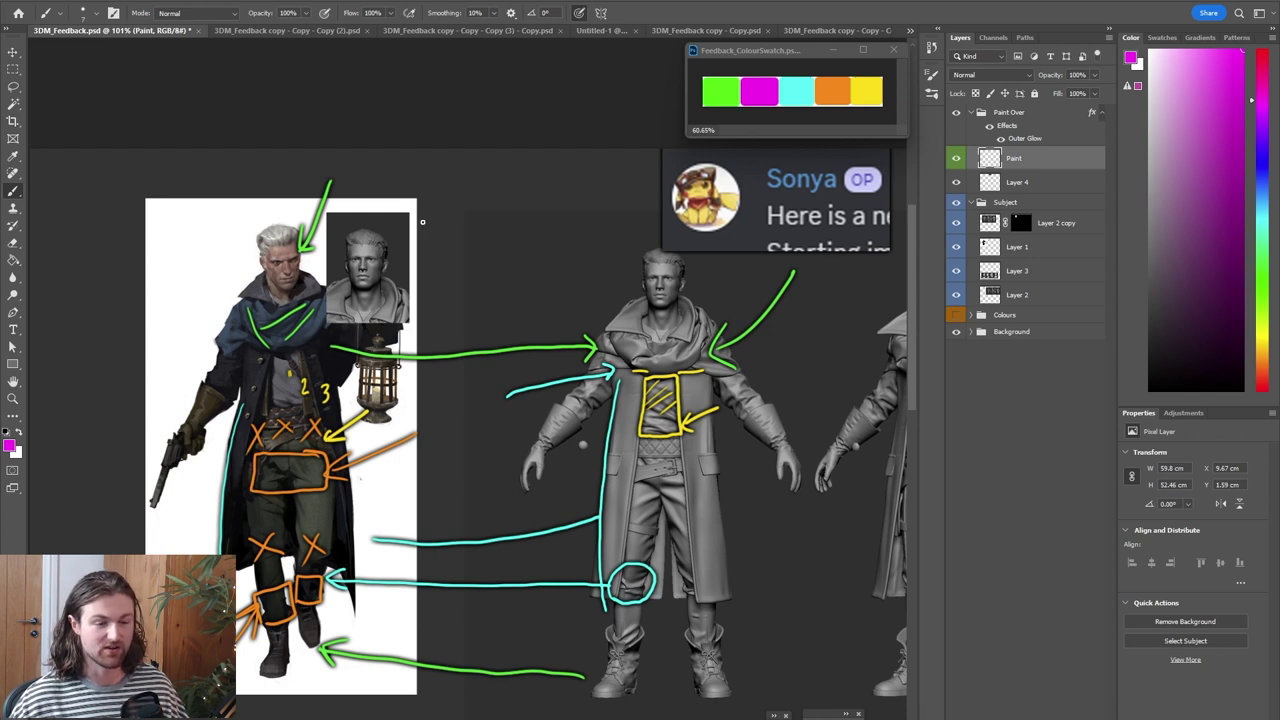
Point a magenta arrow at the concept's collar, outline its raised flap as a triangle and link it with an arrow to the sculpt's collar
mouse_move(314, 267)
mouse_down()
mouse_move(417, 161)
mouse_move(330, 272)
mouse_up()
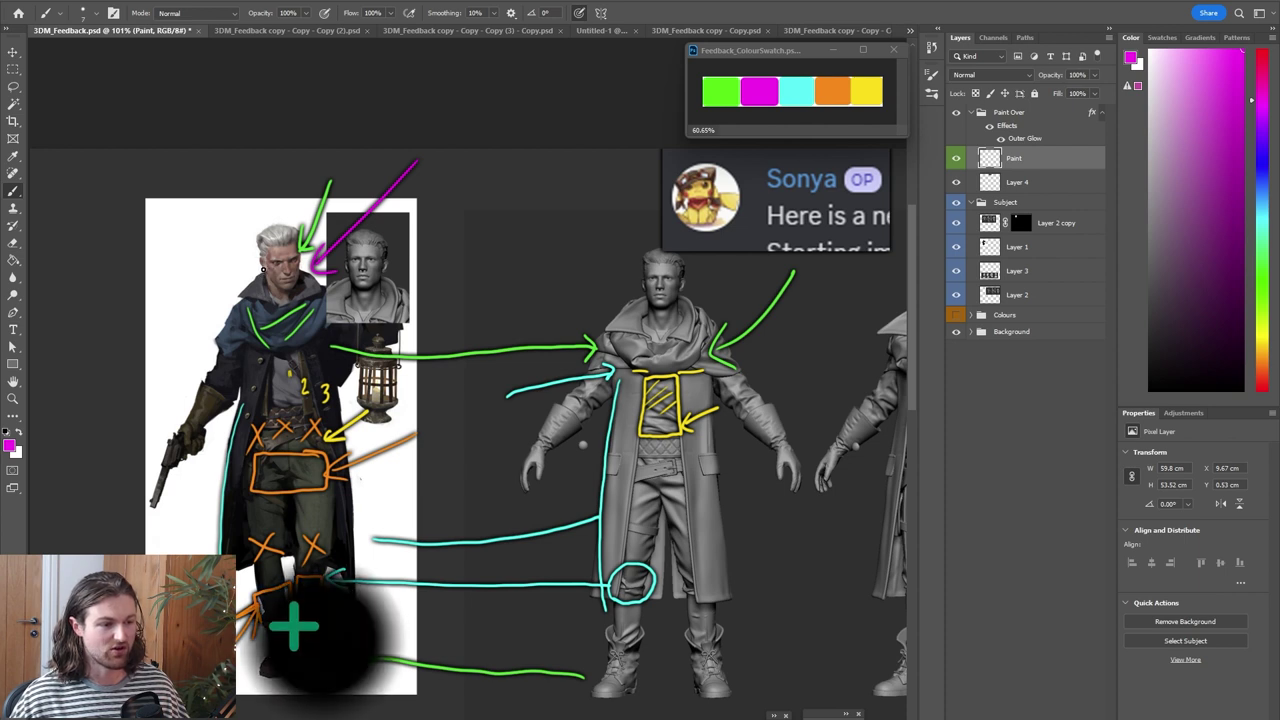
mouse_move(262, 271)
mouse_down()
mouse_move(244, 292)
mouse_move(264, 305)
mouse_move(274, 270)
mouse_up()
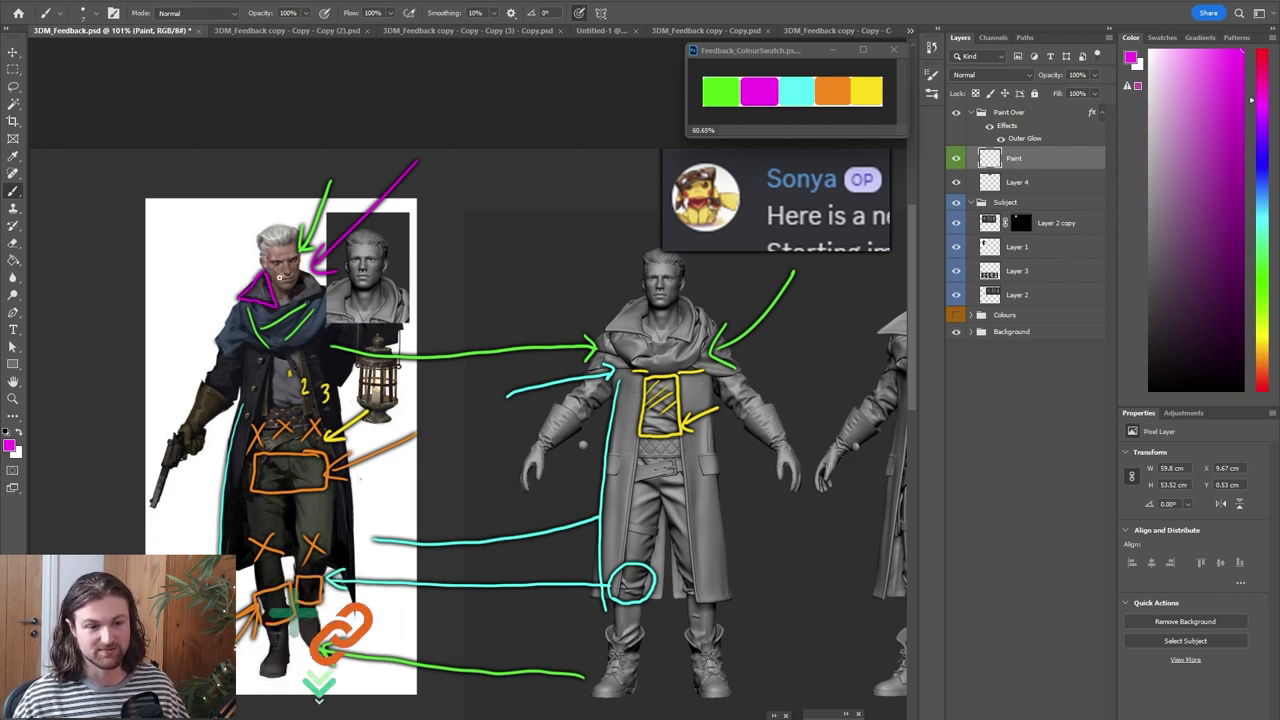
mouse_move(282, 290)
mouse_down()
mouse_move(560, 276)
mouse_move(620, 294)
mouse_move(622, 282)
mouse_move(616, 314)
mouse_move(646, 340)
mouse_move(645, 298)
mouse_up()
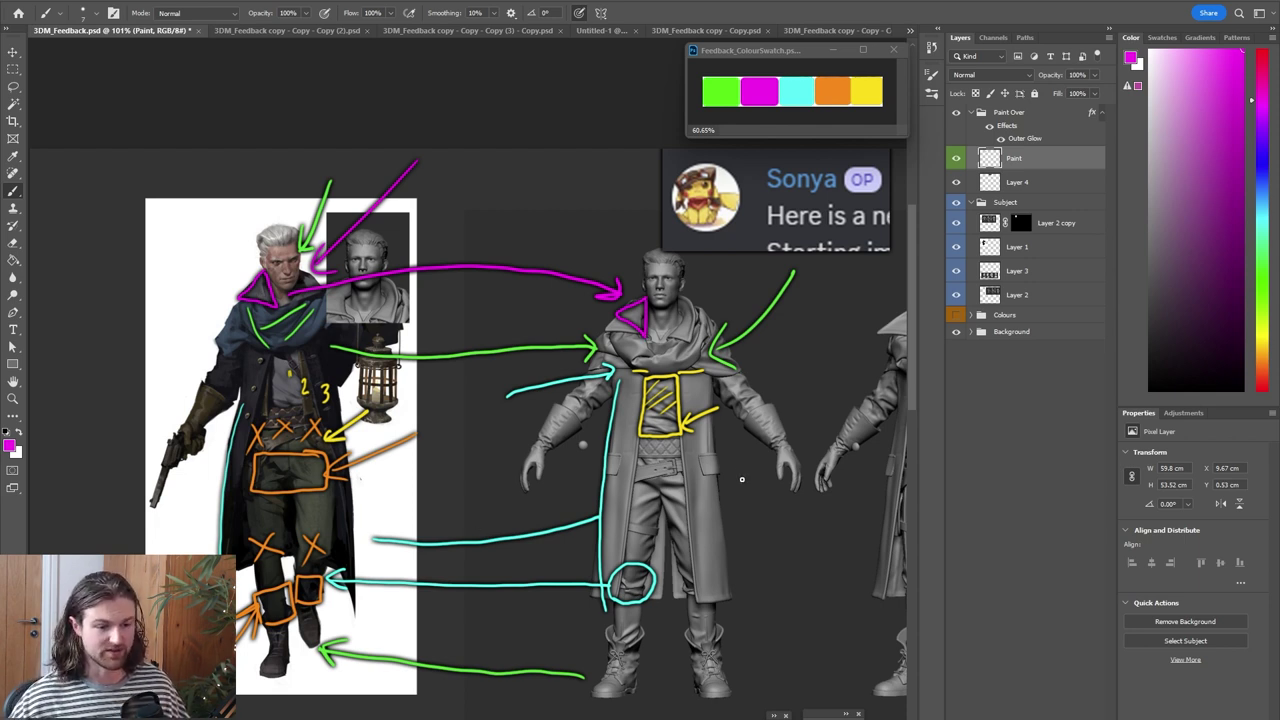
Mark the sculpt in magenta with a line down the coat's edge, a box around one boot and hatching inside the cyan lower-leg circle
drag(714, 378, 725, 590)
key(ctrl+z)
drag(705, 370, 710, 592)
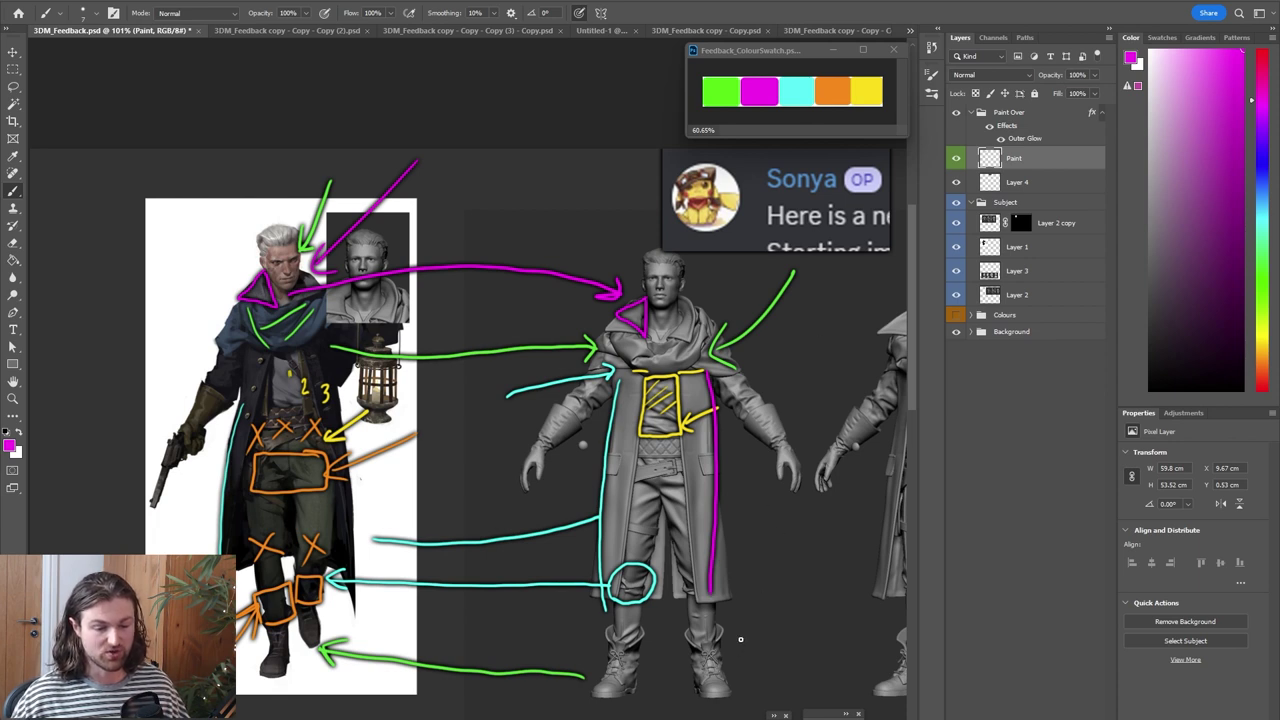
mouse_move(720, 622)
mouse_down()
mouse_move(677, 638)
mouse_move(738, 702)
mouse_move(740, 624)
mouse_move(728, 628)
mouse_up()
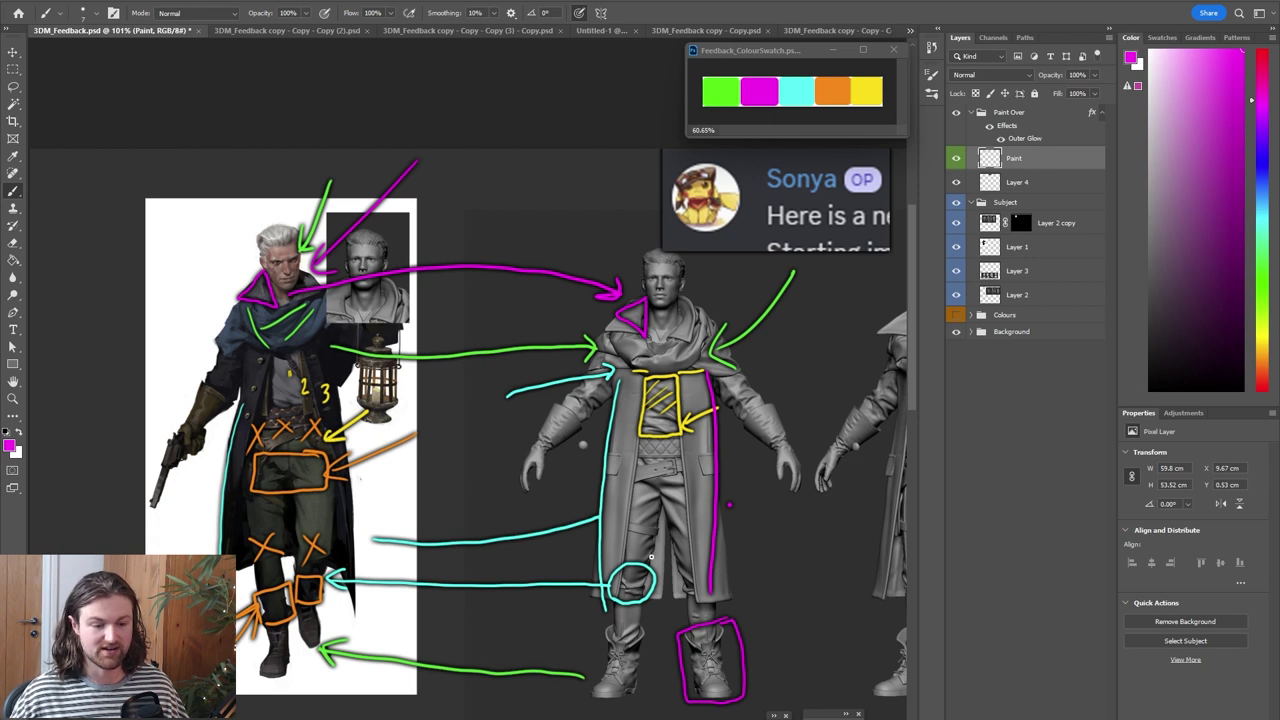
mouse_move(630, 564)
mouse_down()
mouse_move(602, 590)
mouse_move(648, 591)
mouse_up()
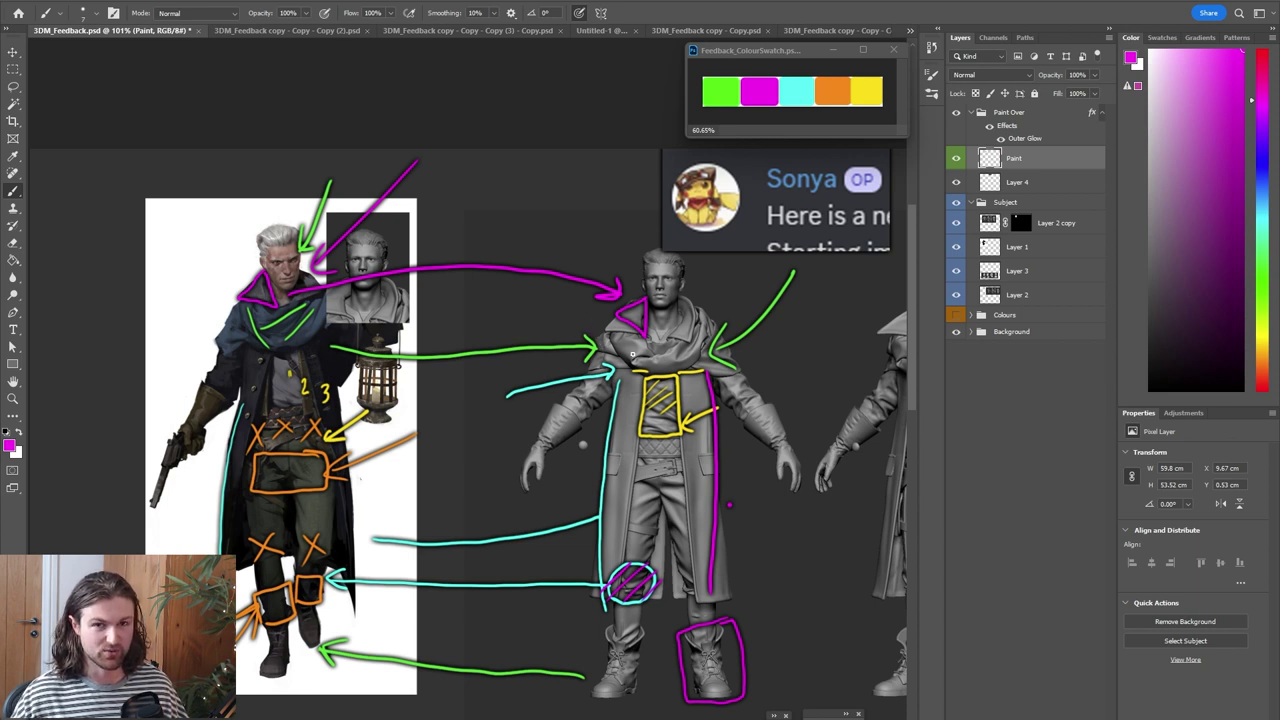
Check the next post in Discord's art-feedback channel and compare the archer concept with the model renders in its Photoshop feedback document
key(alt+Tab)
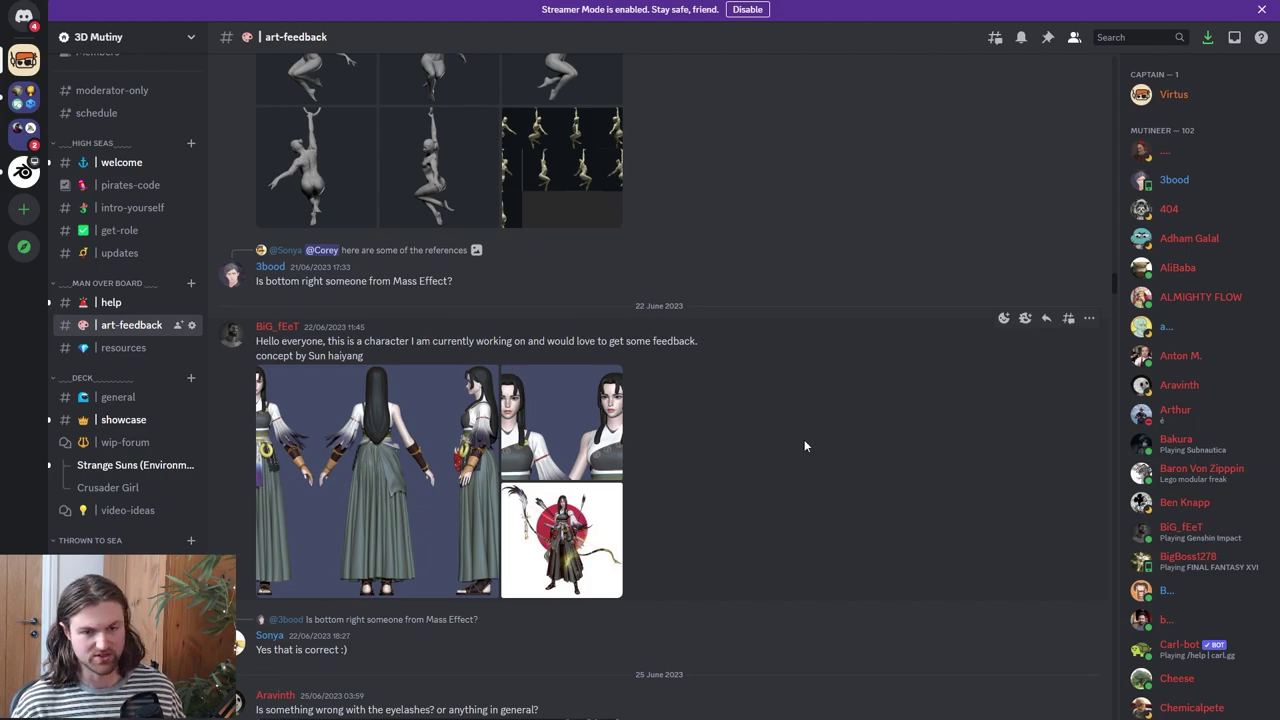
key(alt+Tab)
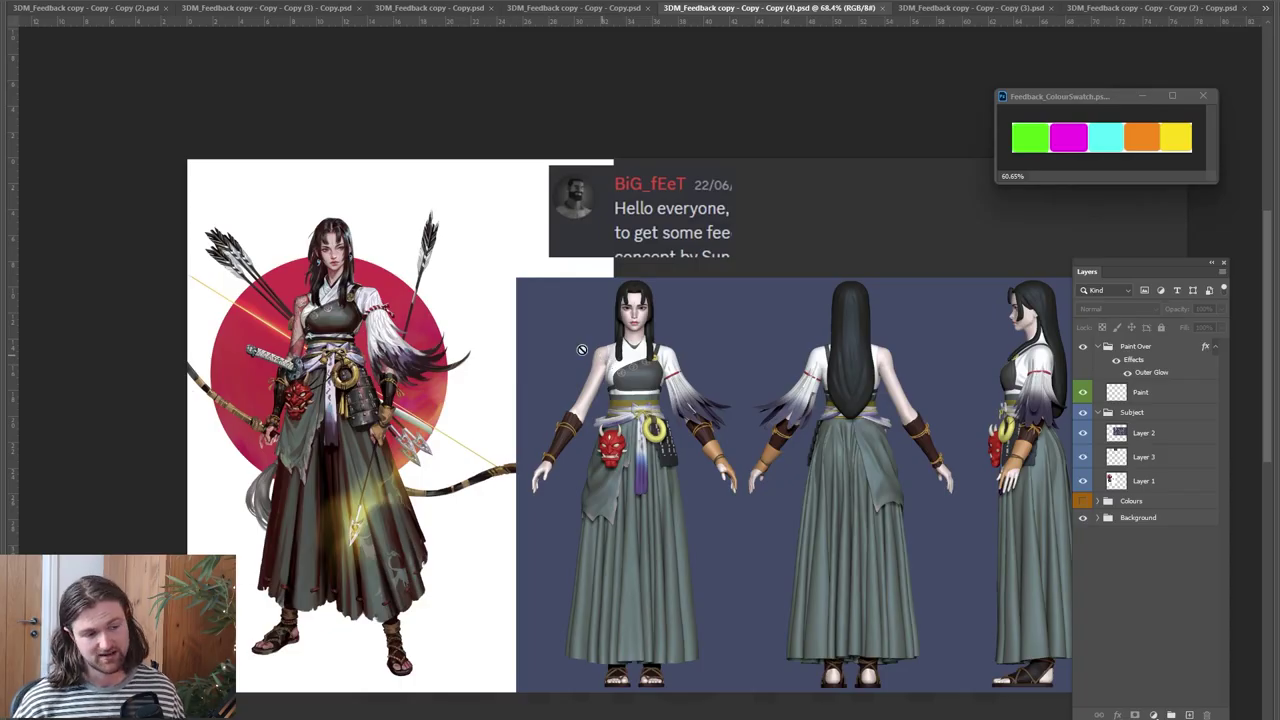
alt+scroll(335, 250, up, 2)
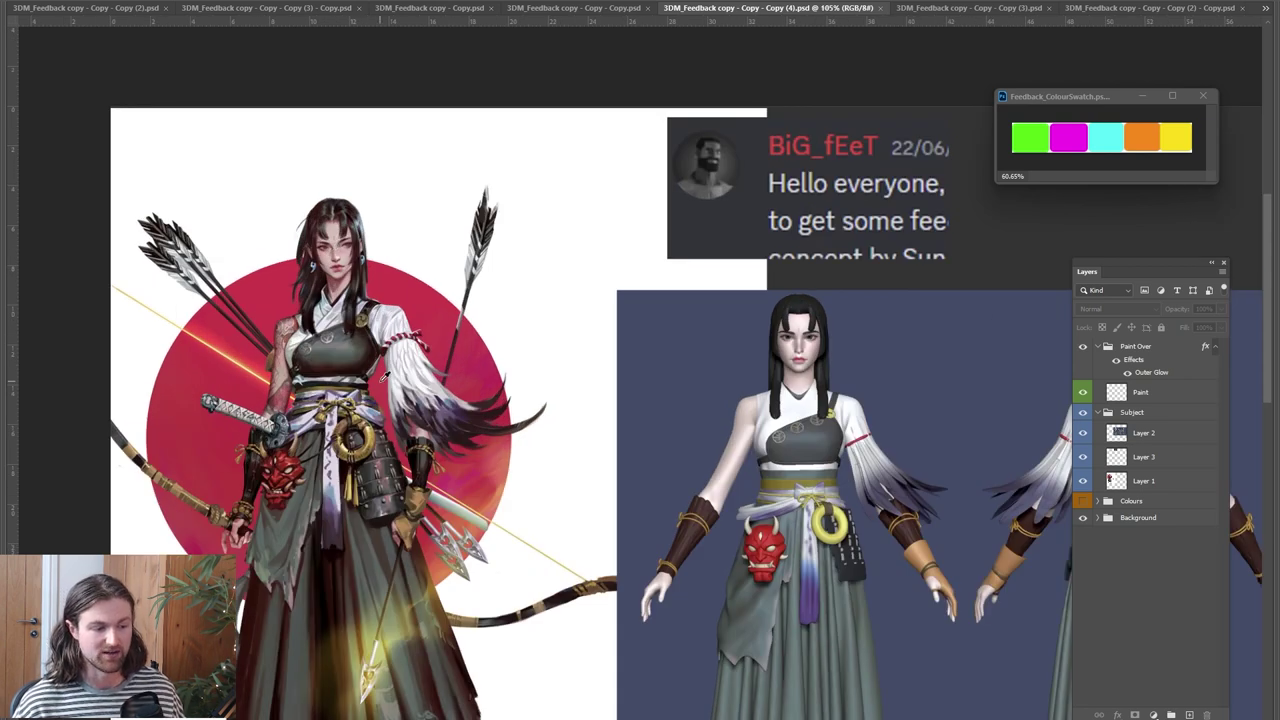
alt+scroll(389, 433, down, 2)
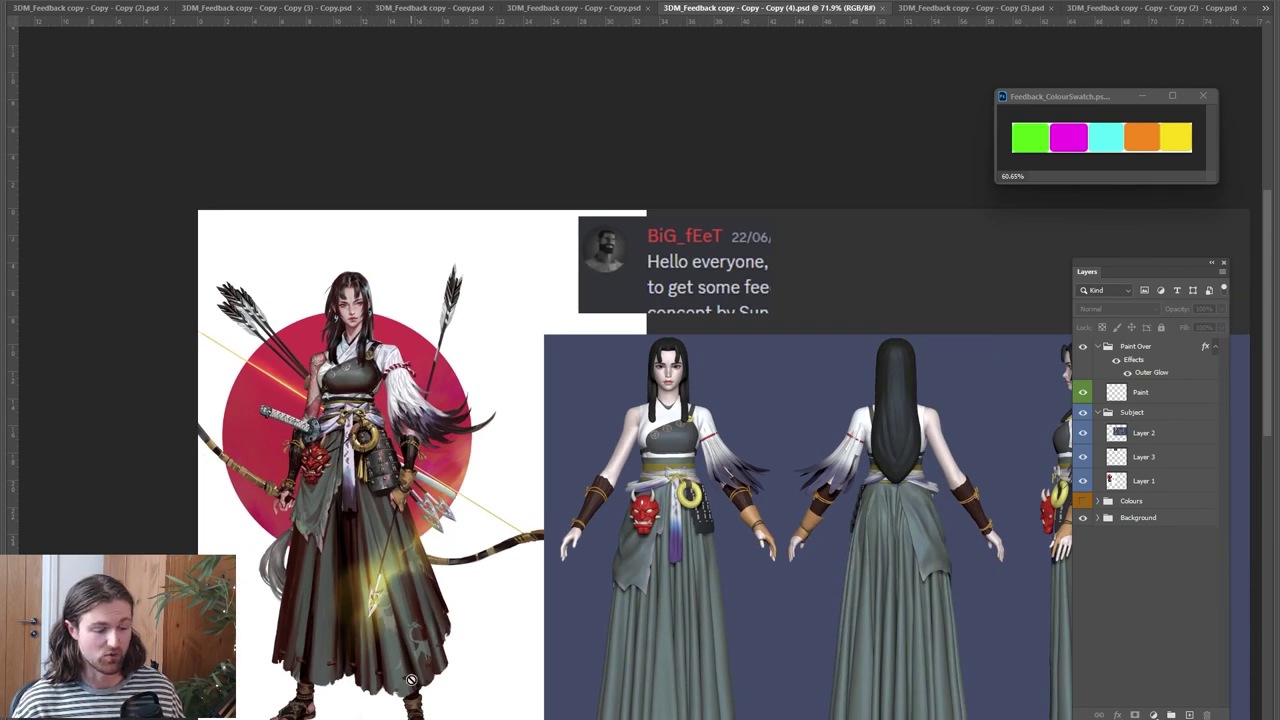
alt+scroll(688, 362, up, 1)
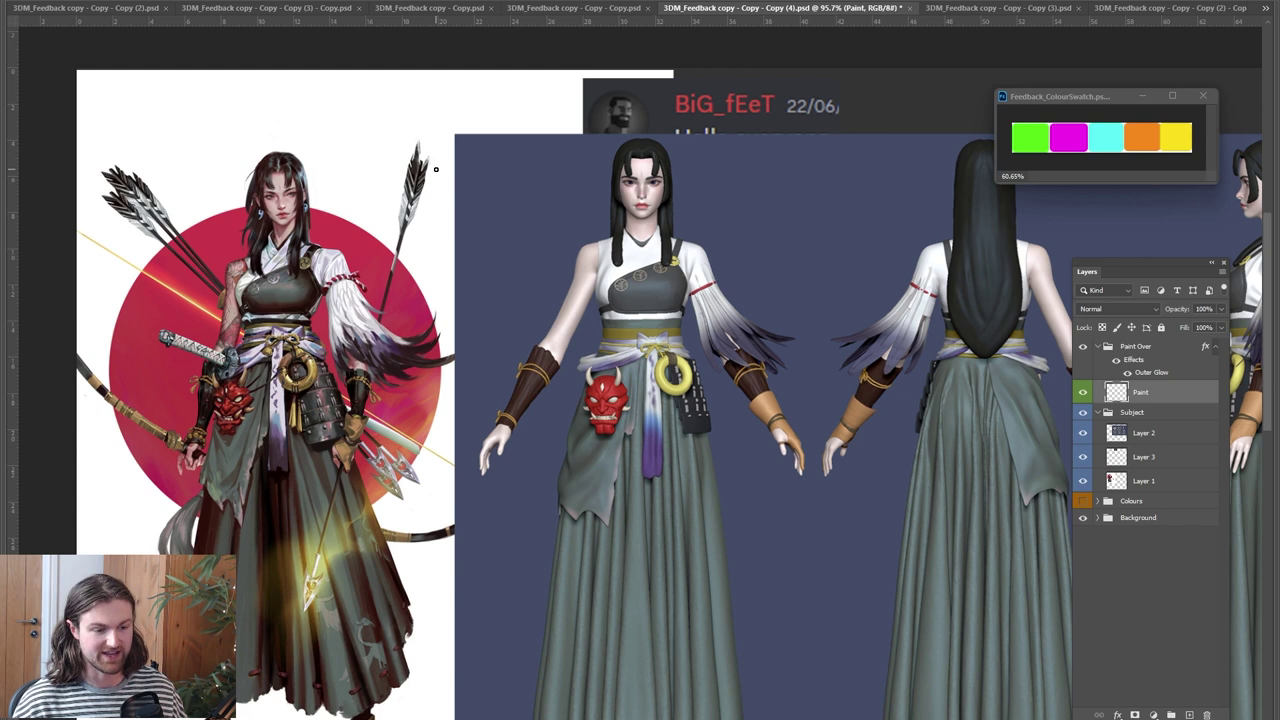
scroll(716, 563, down, 2)
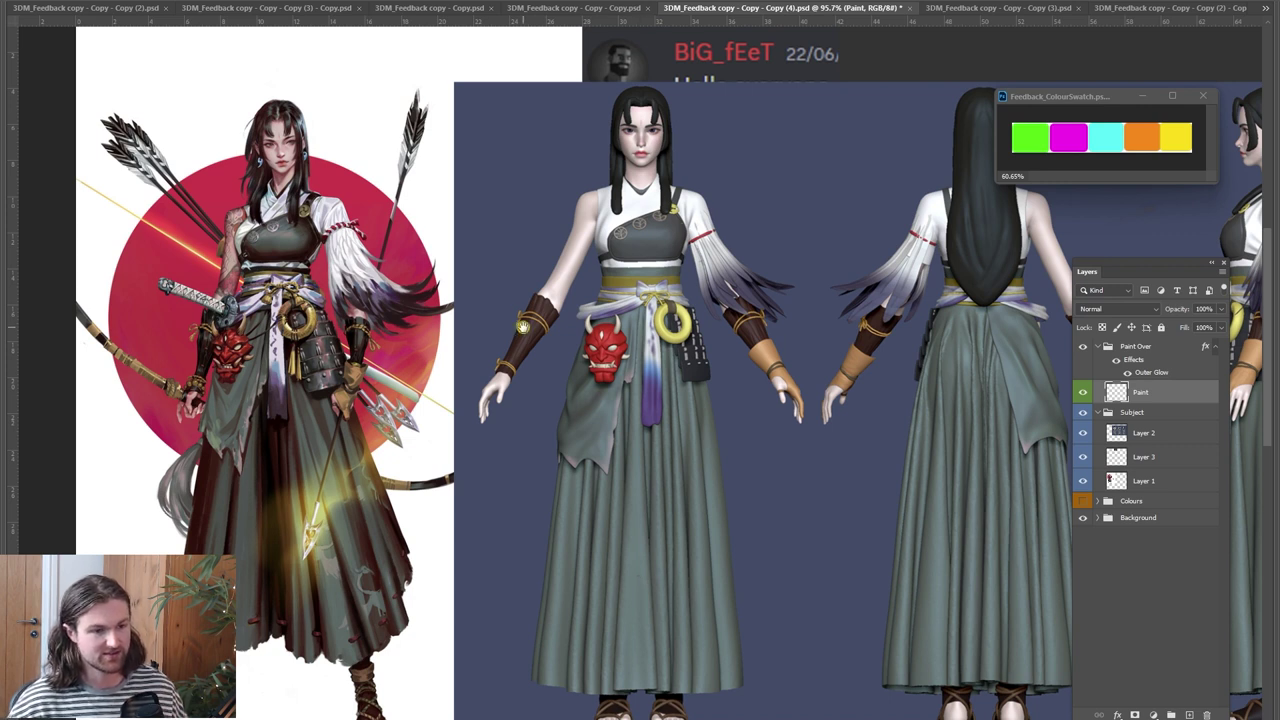
Draw a yellow line from the top of the concept's head across to the model's head
scroll(679, 411, up, 5)
drag(244, 240, 551, 236)
drag(256, 328, 610, 328)
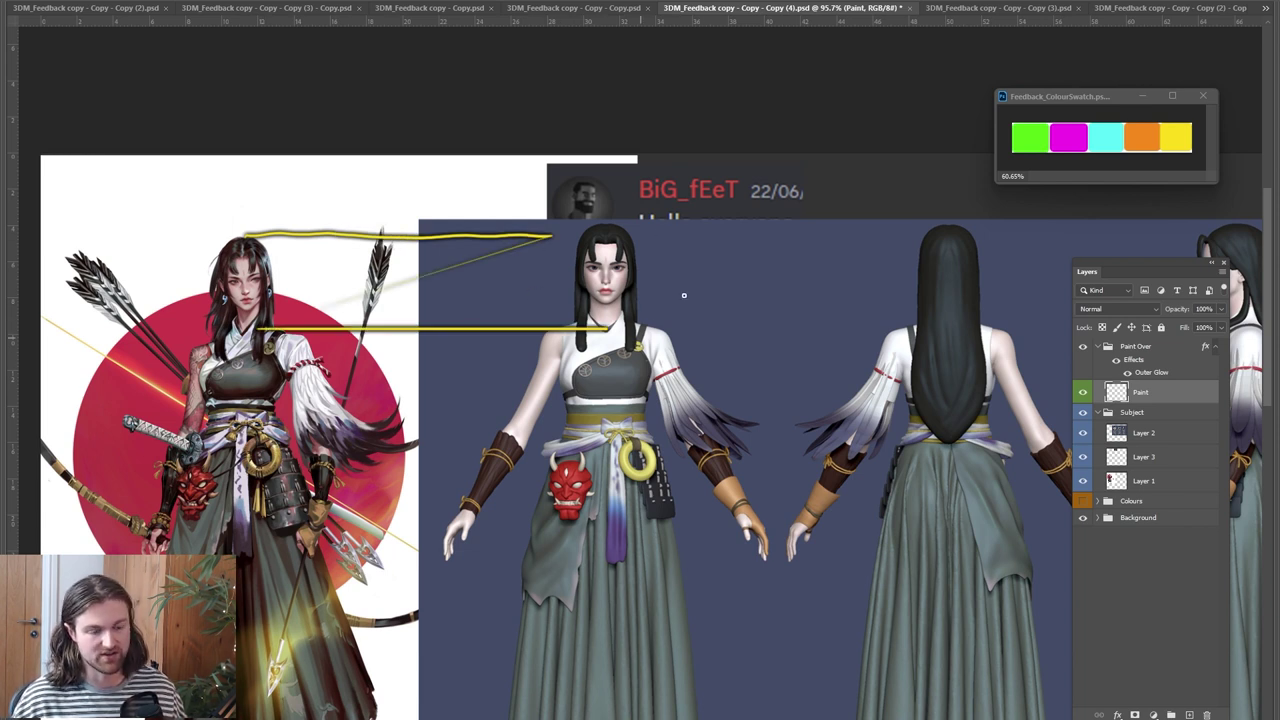
key(ctrl+z)
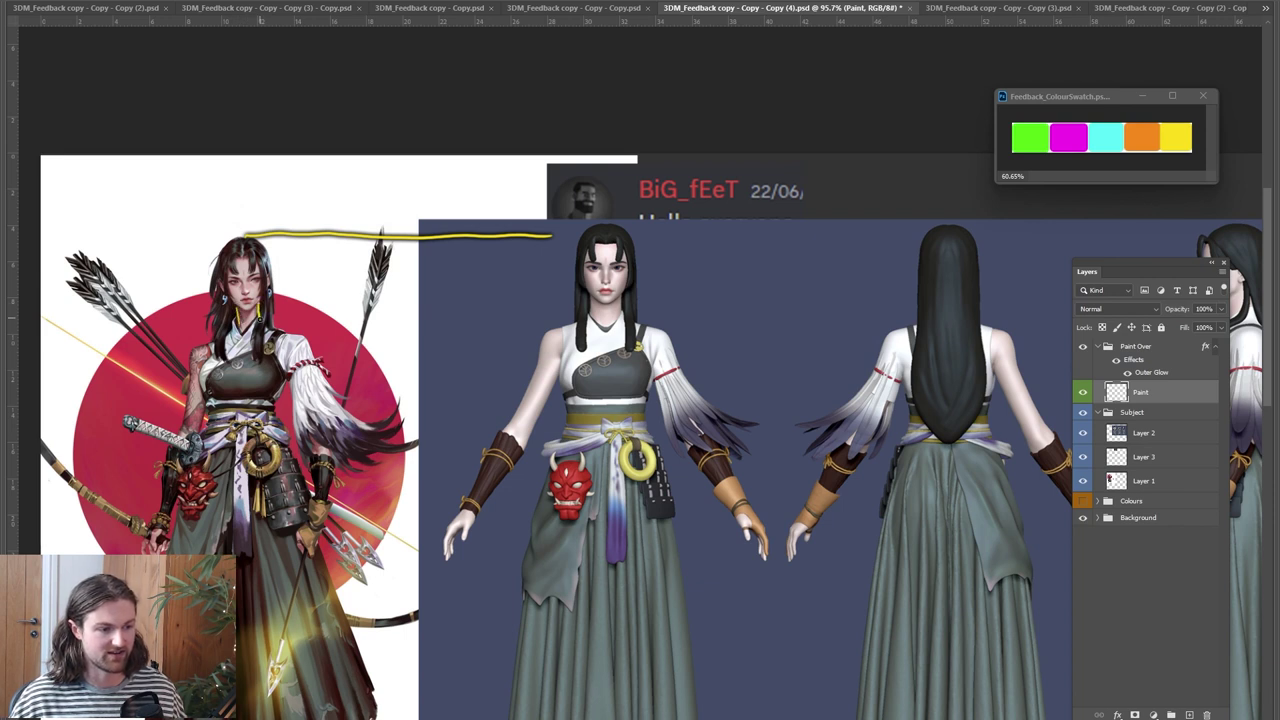
Mark the neck sides in yellow on both the concept and the model, and add a yellow stroke above the concept's tattooed shoulder
drag(259, 318, 258, 323)
alt+scroll(217, 351, up, 4)
drag(765, 271, 766, 301)
drag(812, 271, 812, 304)
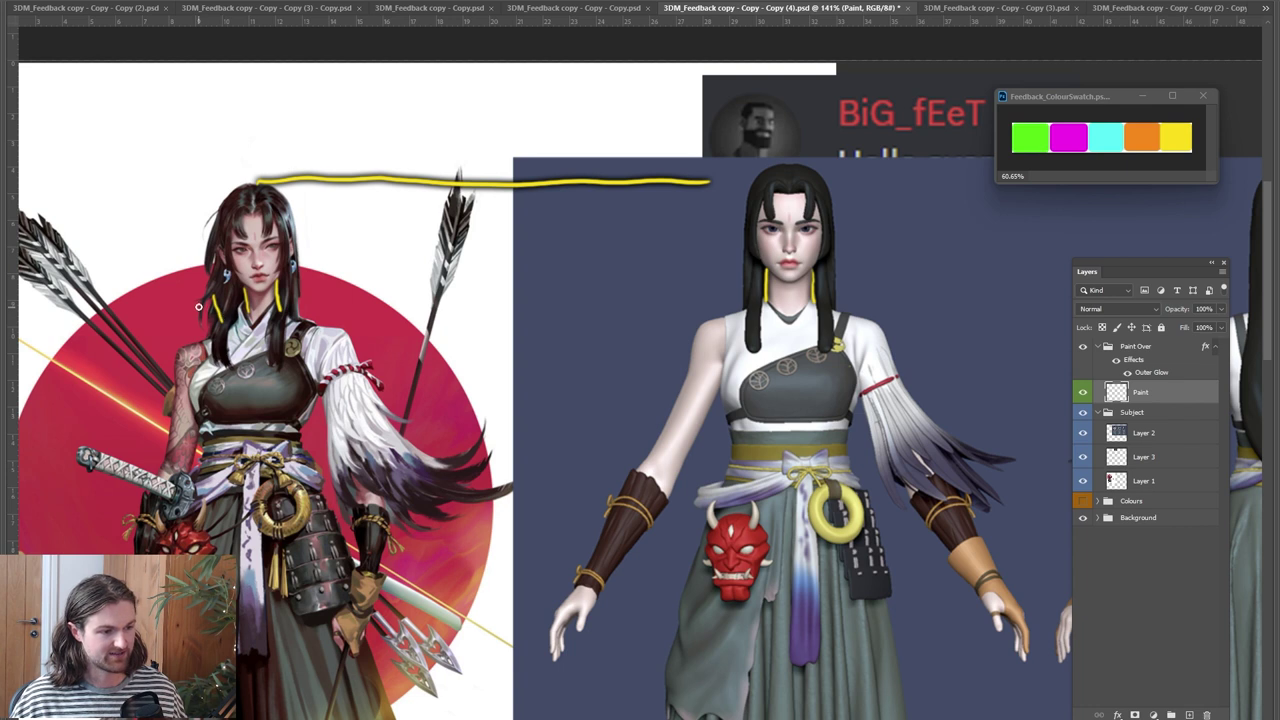
drag(187, 305, 189, 332)
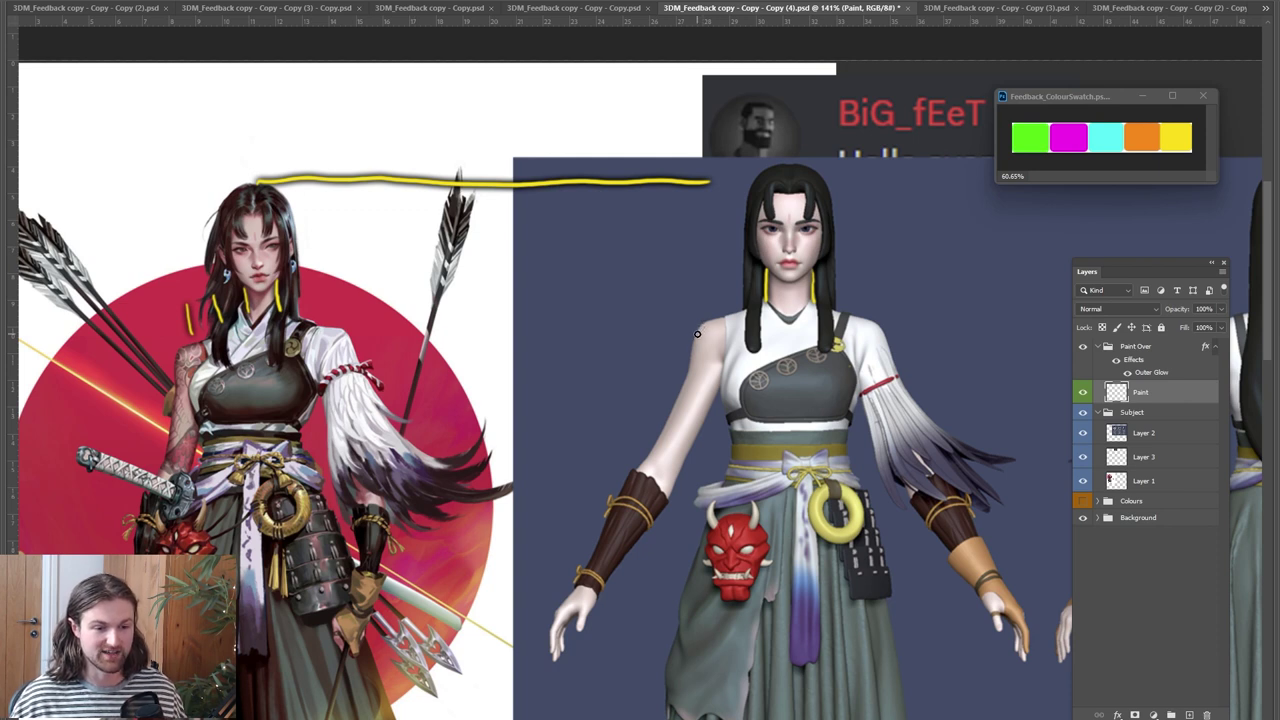
Draw a yellow line along the model's shoulder slope, clean up stray marks around the neck and point yellow arrows inward at both neck sides
drag(697, 334, 790, 316)
drag(698, 336, 716, 343)
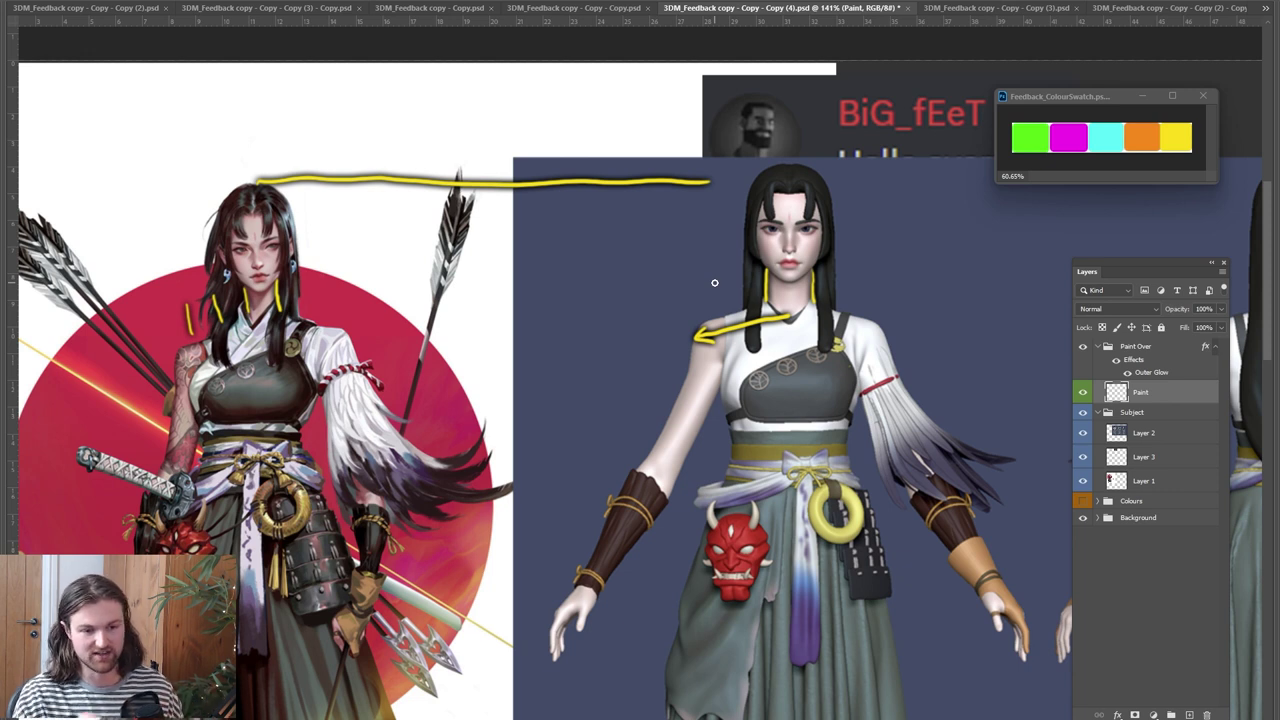
right_click(739, 288)
click(537, 440)
key(ctrl+z)
key(e)
mouse_move(778, 315)
mouse_down()
mouse_move(764, 280)
mouse_move(786, 308)
mouse_move(766, 295)
mouse_up()
key(b)
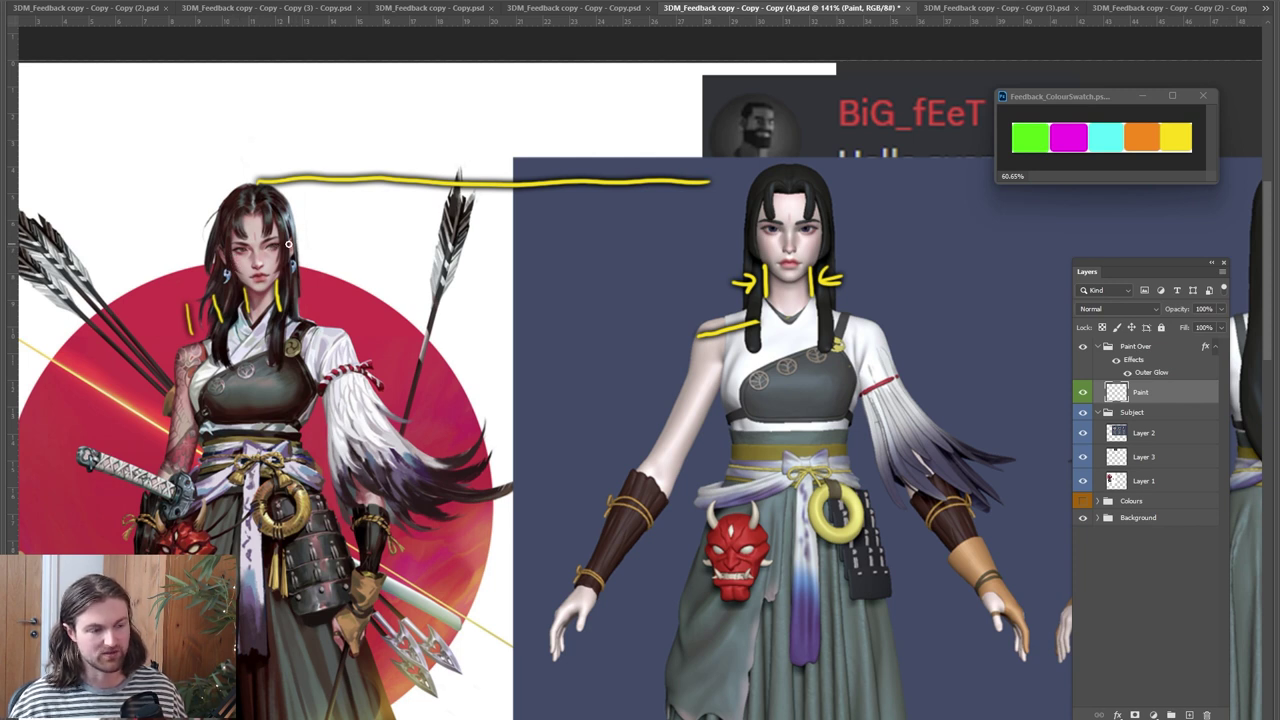
Point green arrows at the outer corners of the model's eyes and sketch a slanted green eye shape beside the concept's face
alt+scroll(288, 243, up, 3)
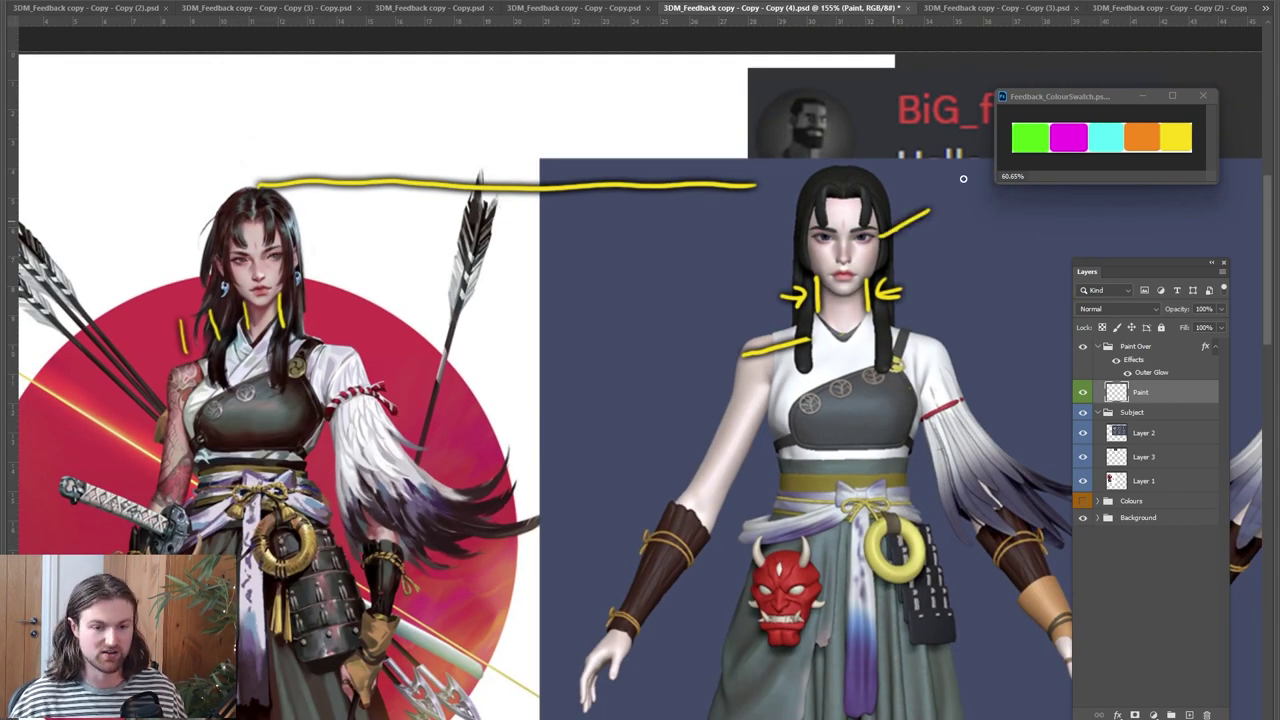
click(1038, 143)
click(884, 240)
mouse_move(882, 232)
mouse_down()
mouse_move(927, 205)
mouse_move(891, 242)
mouse_up()
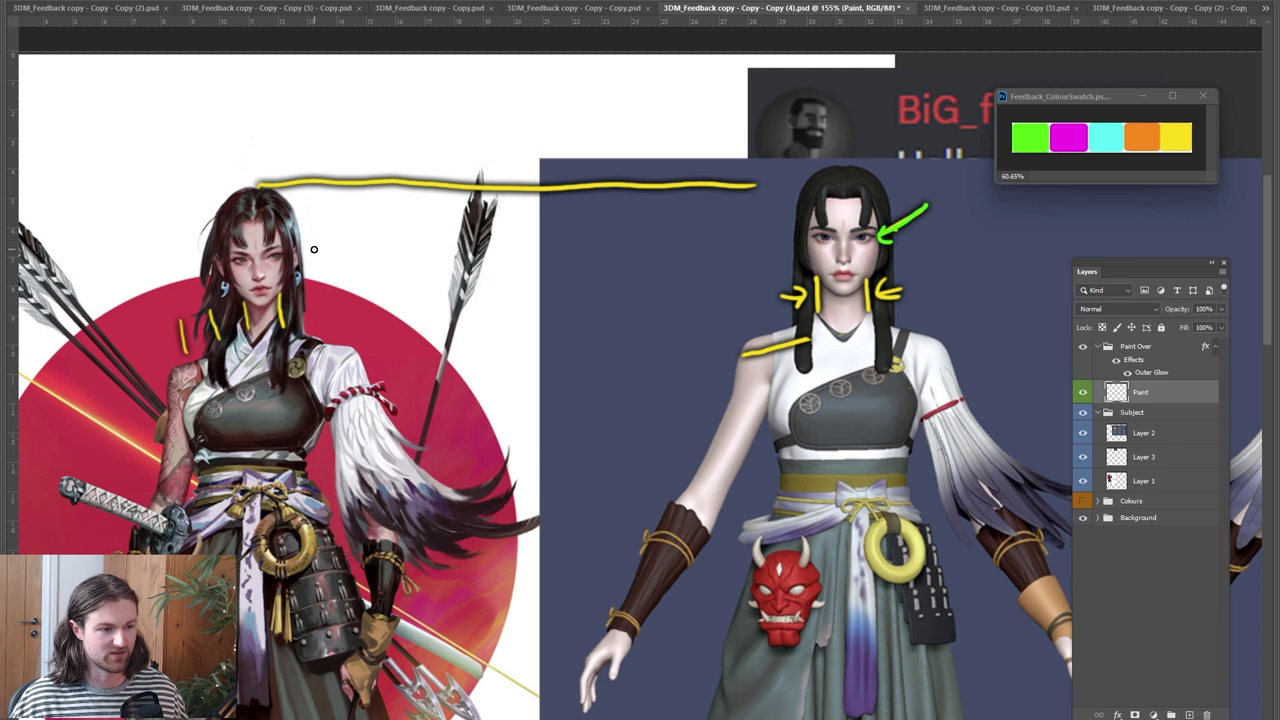
drag(314, 249, 313, 252)
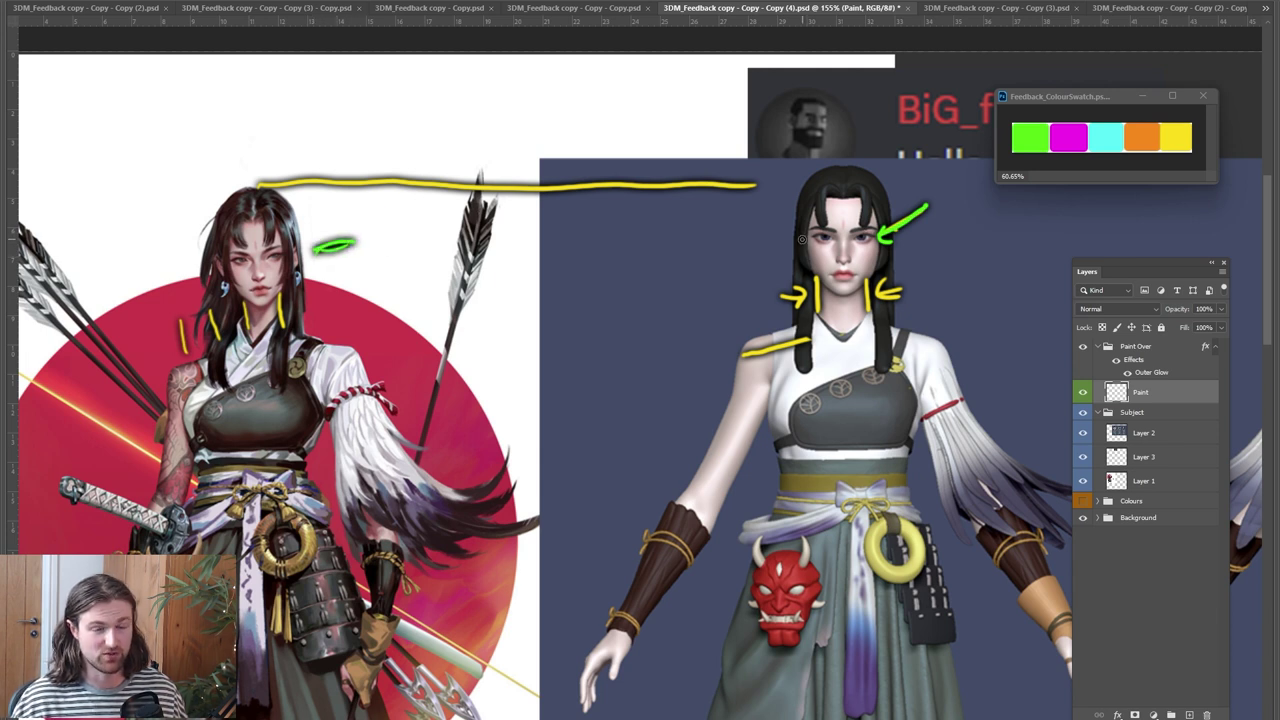
mouse_move(820, 216)
mouse_down()
mouse_move(816, 257)
mouse_move(815, 233)
mouse_up()
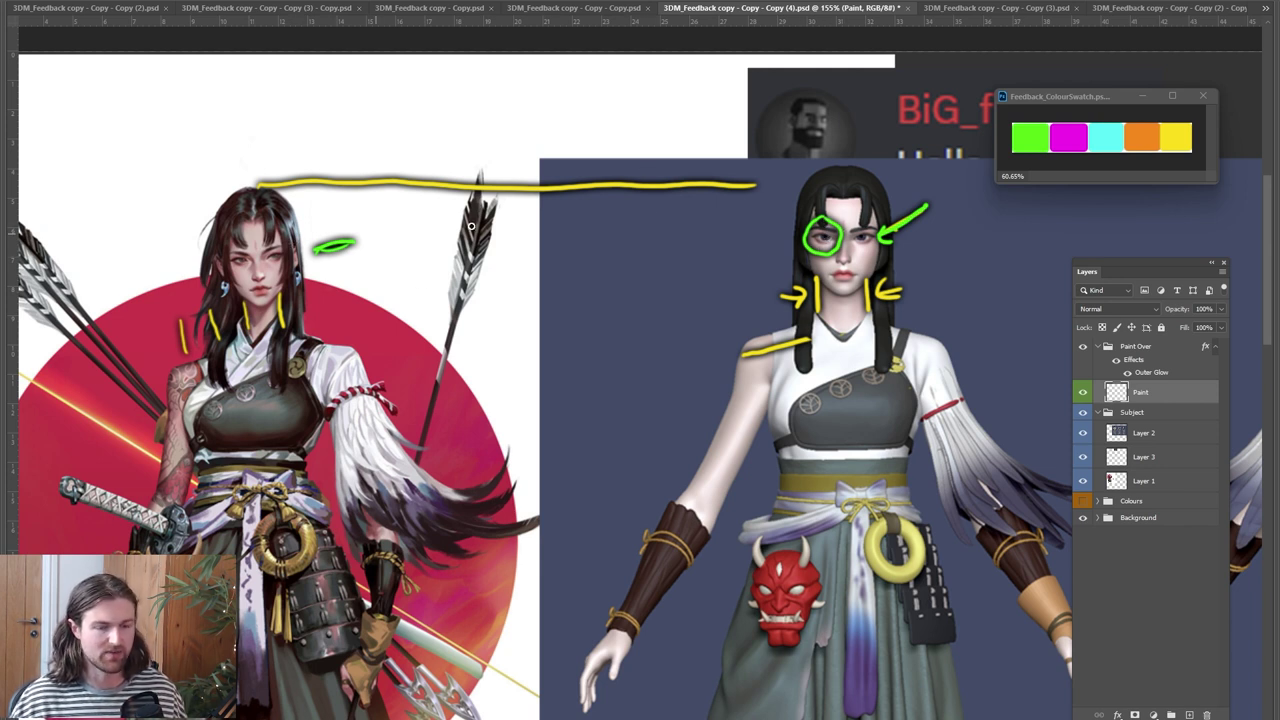
key(ctrl+z)
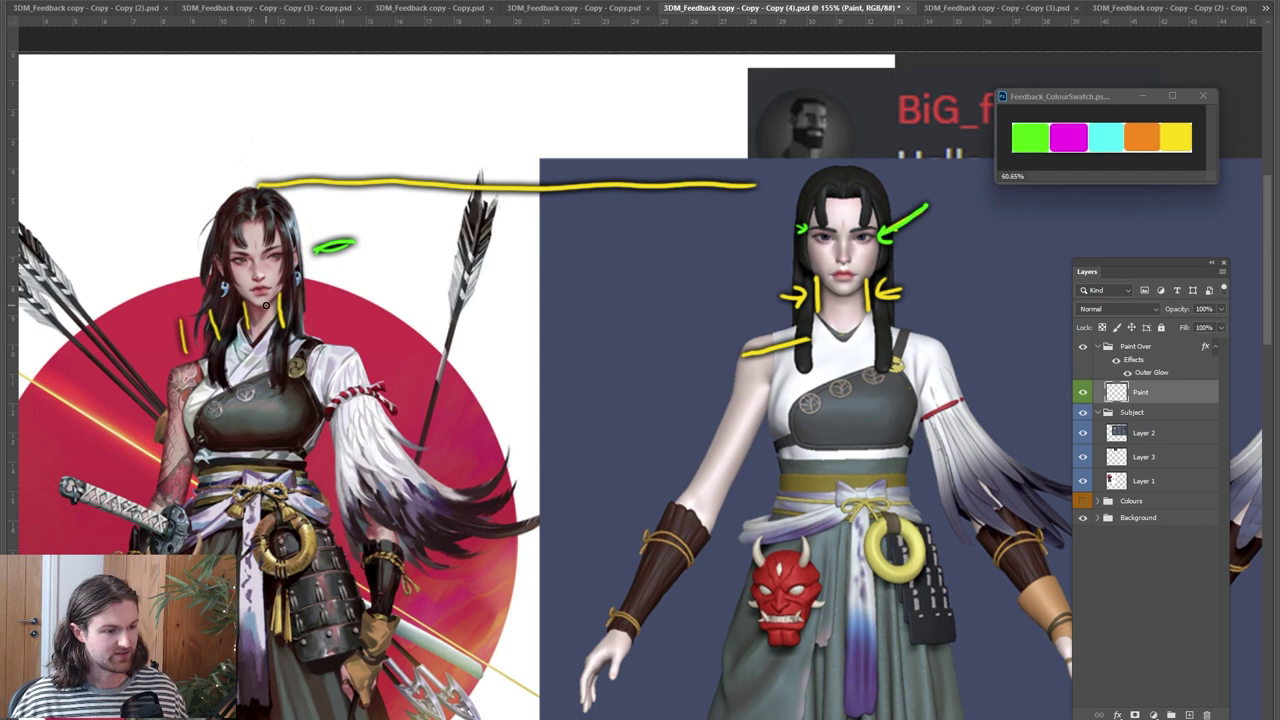
Trace the angular jawline on the concept's face and the rounder jawline on the model's face in orange
mouse_move(279, 289)
mouse_down()
mouse_move(292, 268)
mouse_move(239, 289)
mouse_move(259, 303)
mouse_up()
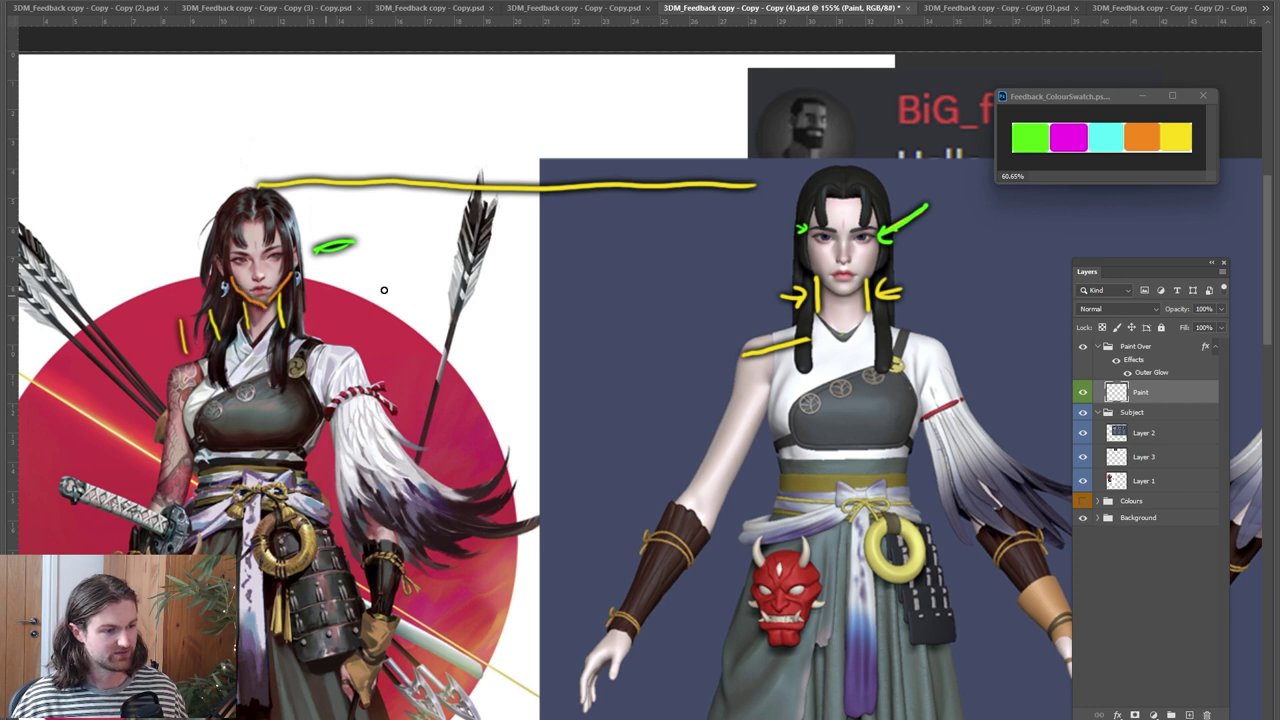
alt+scroll(838, 362, up, 2)
mouse_move(800, 208)
mouse_down()
mouse_move(810, 256)
mouse_move(829, 279)
mouse_move(856, 280)
mouse_up()
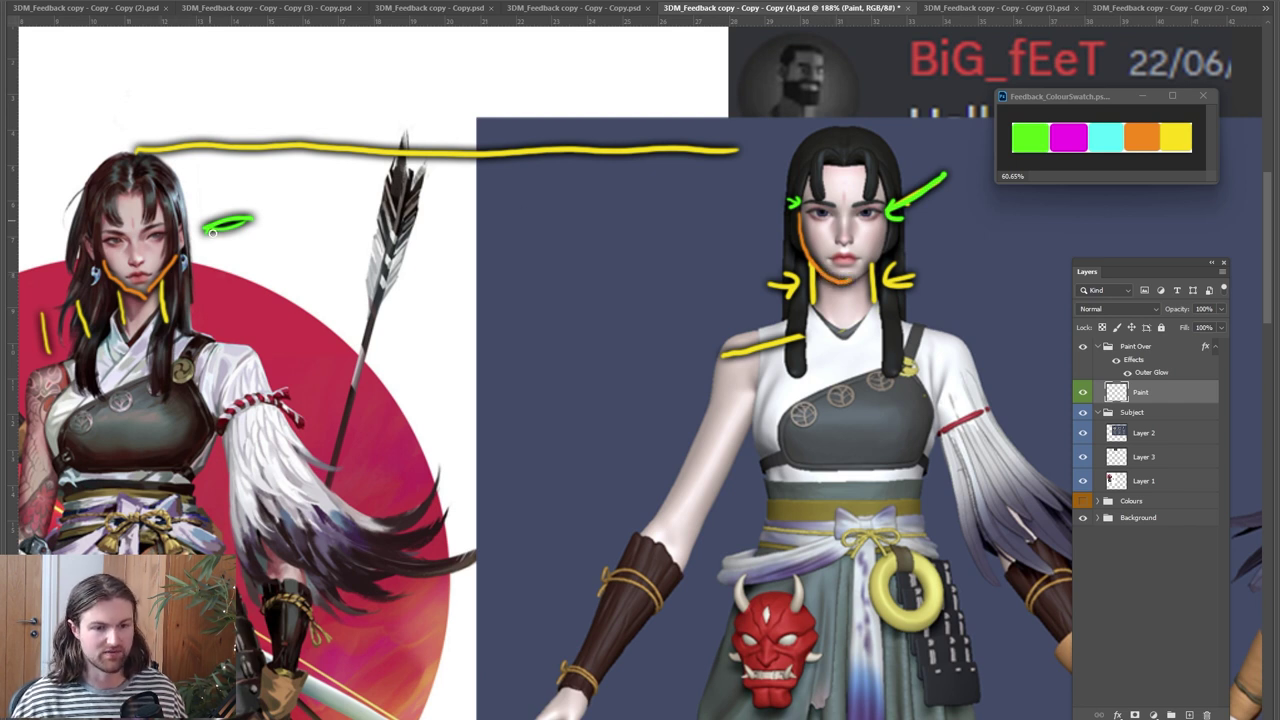
Compare the facial features of the concept and the model up close
alt+scroll(619, 413, up, 5)
drag(542, 318, 763, 343)
drag(297, 394, 692, 366)
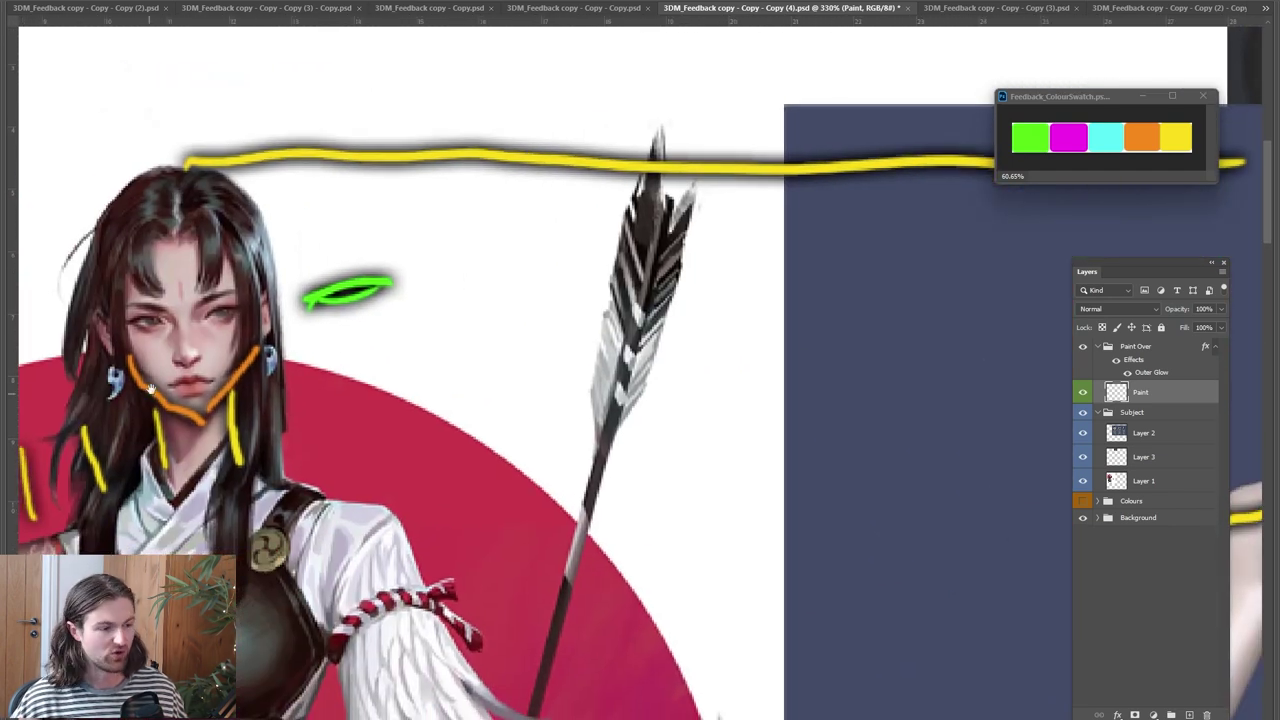
drag(198, 364, 283, 354)
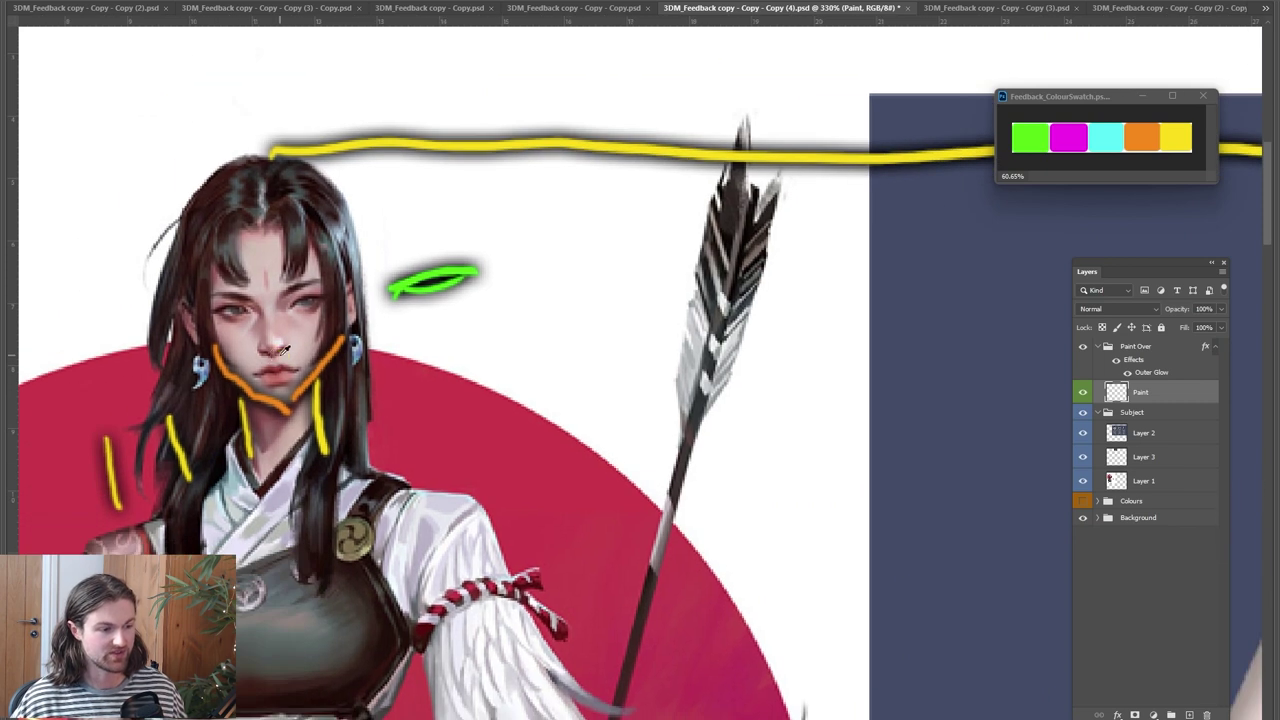
alt+scroll(284, 347, up, 2)
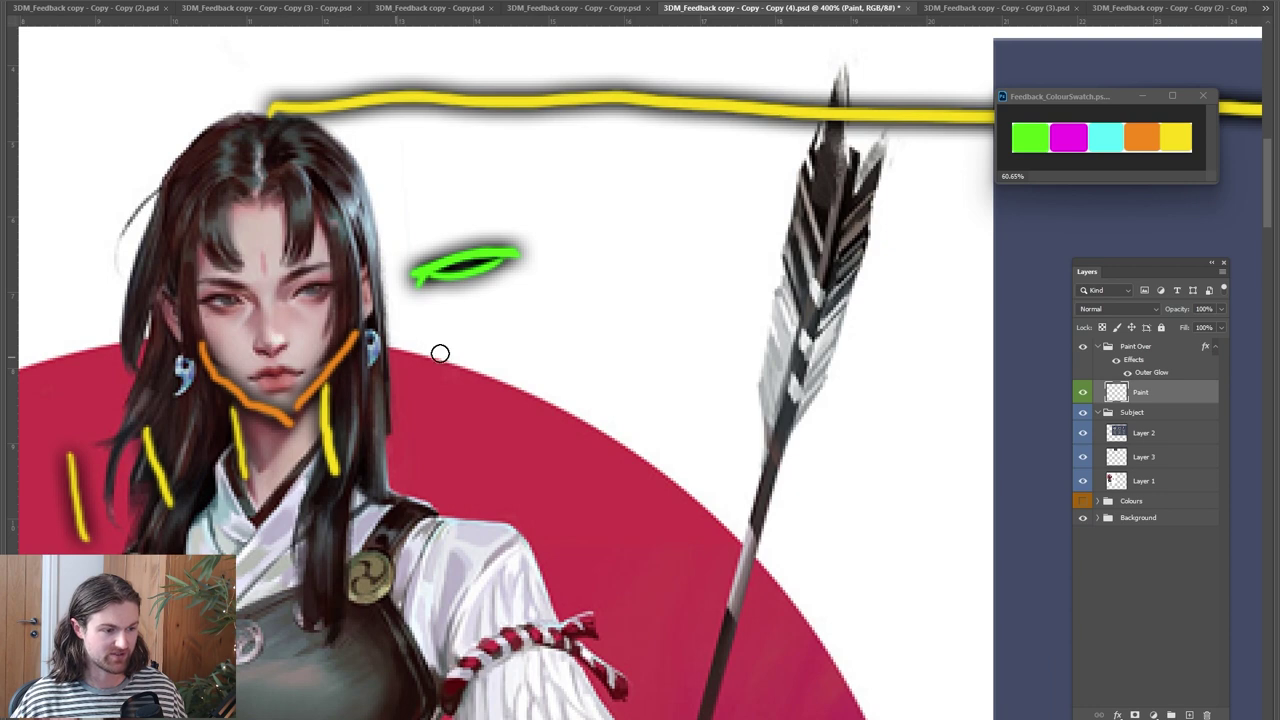
drag(689, 340, 330, 343)
drag(900, 342, 200, 355)
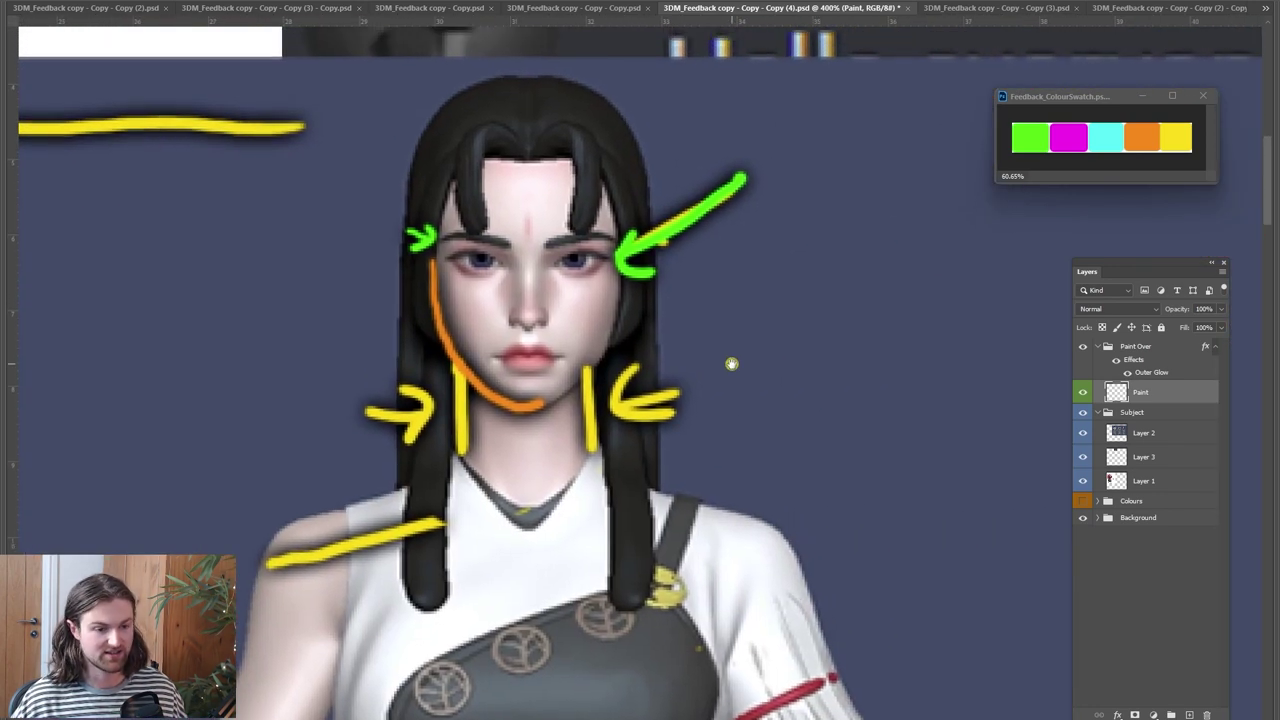
Mark the model's nostril wings with orange dots and draw an orange stroke down the side of the nose bridge
drag(732, 364, 778, 372)
alt+scroll(565, 354, up, 2)
alt+scroll(565, 354, down, 2)
alt+scroll(568, 332, up, 1)
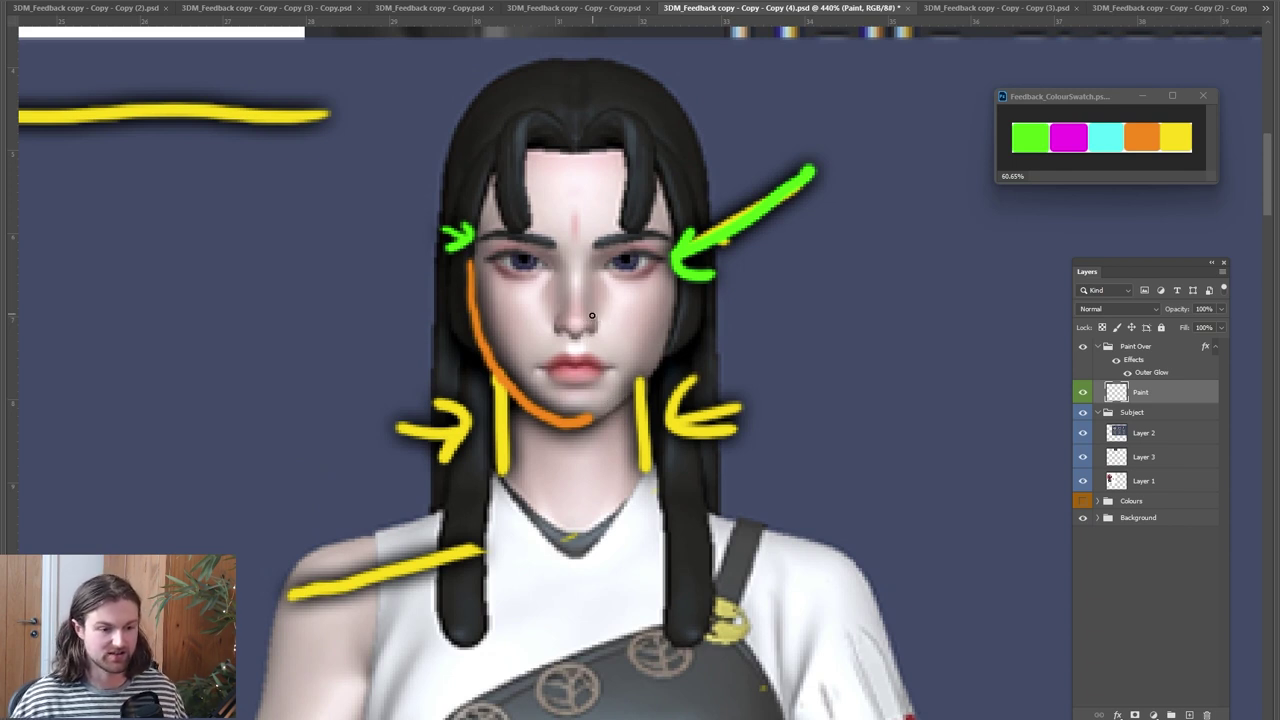
drag(582, 320, 590, 312)
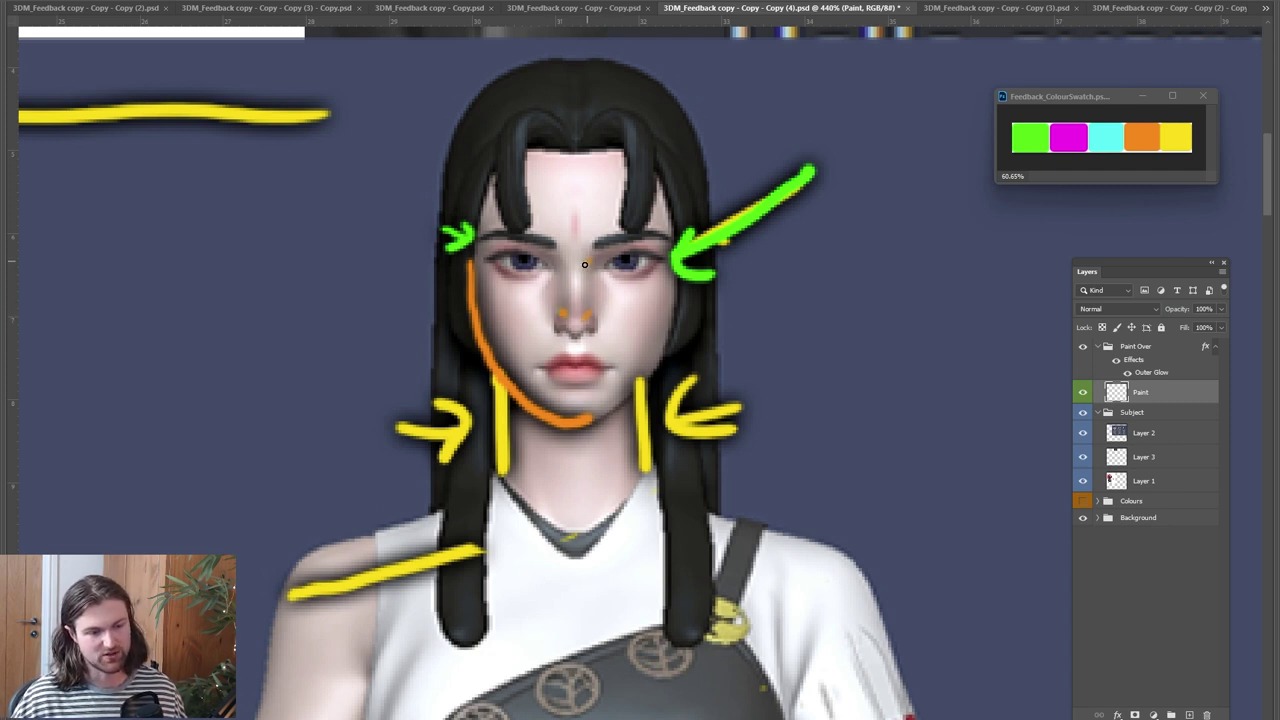
drag(583, 263, 584, 306)
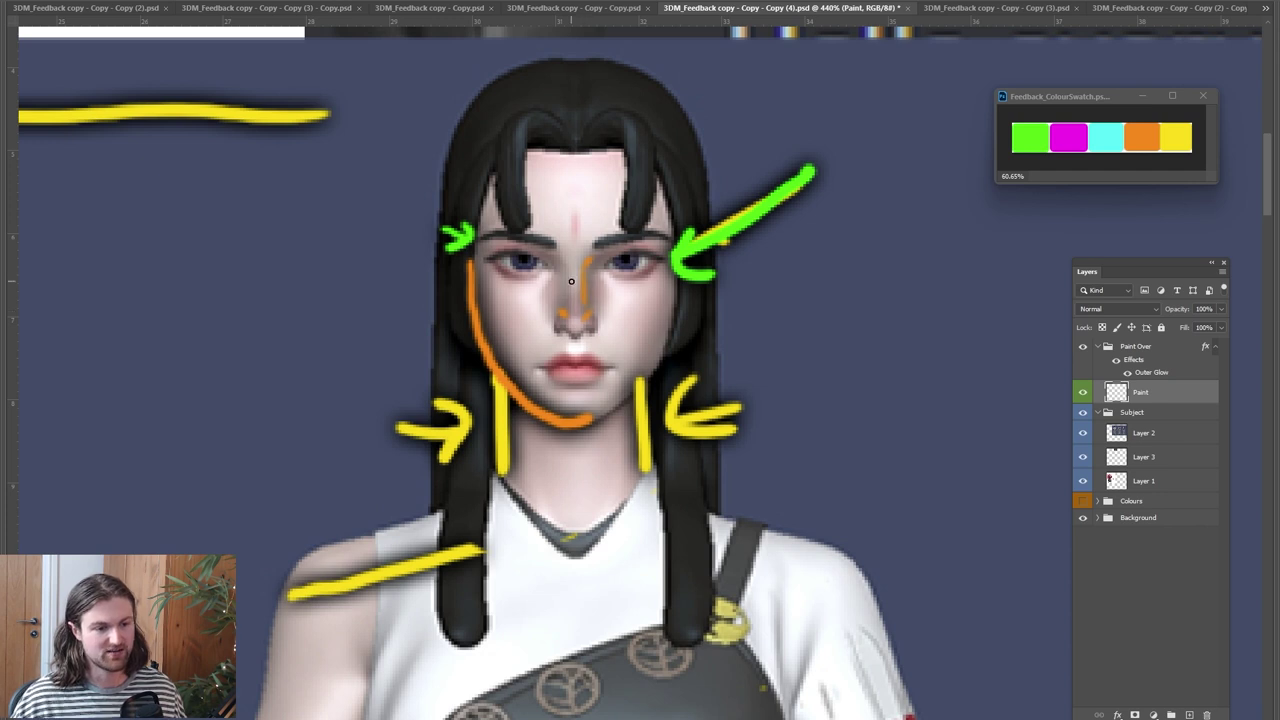
ctrl+drag(428, 205, 368, 275)
drag(344, 349, 920, 371)
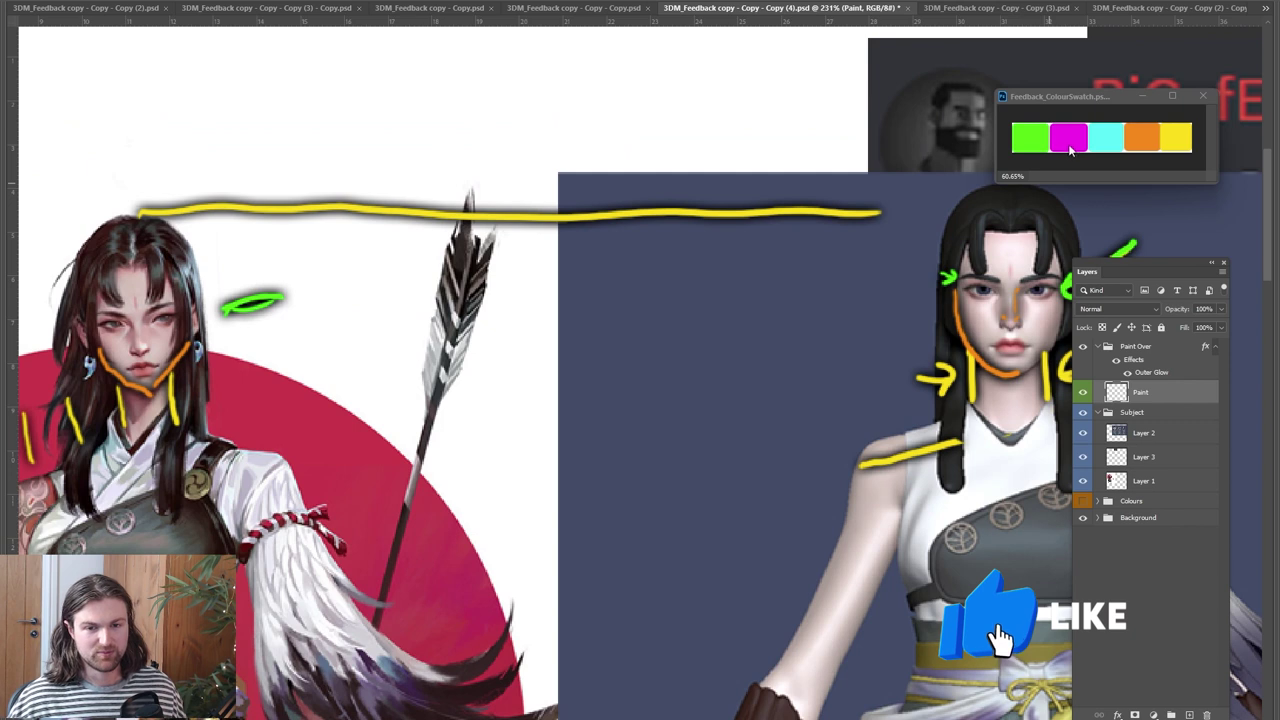
Outline the bare forehead patch between the hair strands in magenta on both the concept and the model
drag(341, 329, 269, 363)
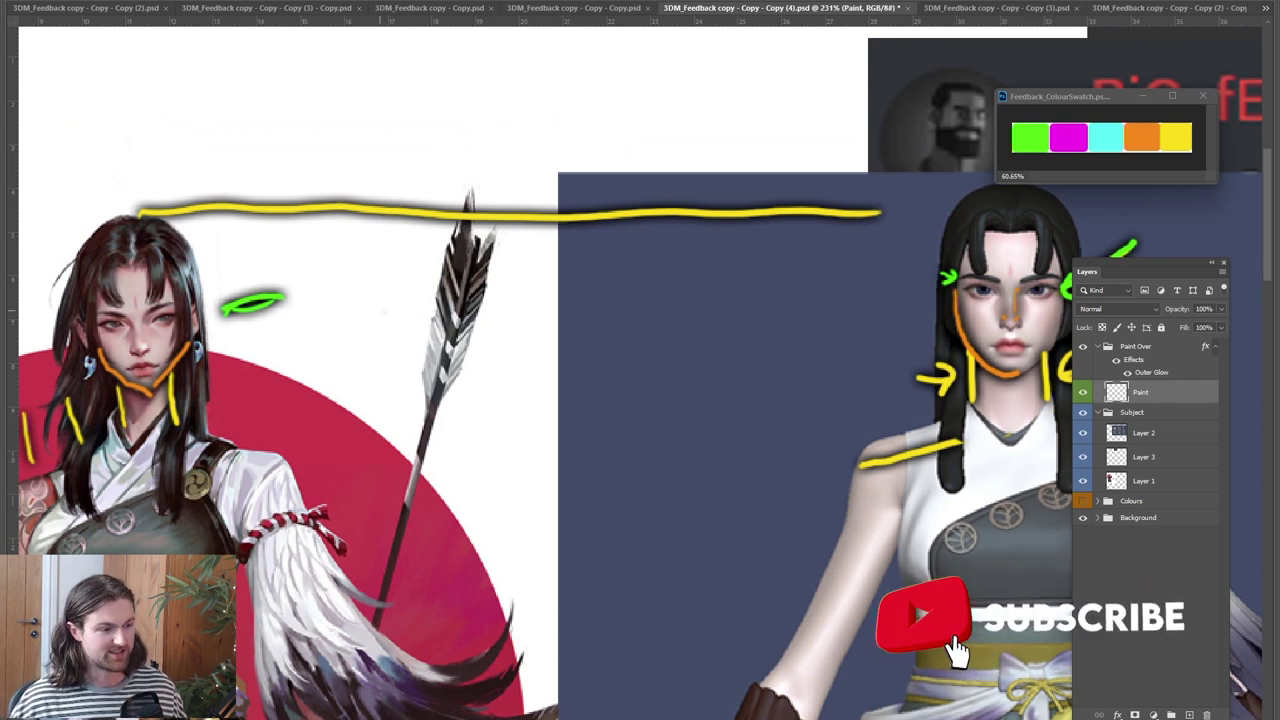
drag(188, 308, 234, 308)
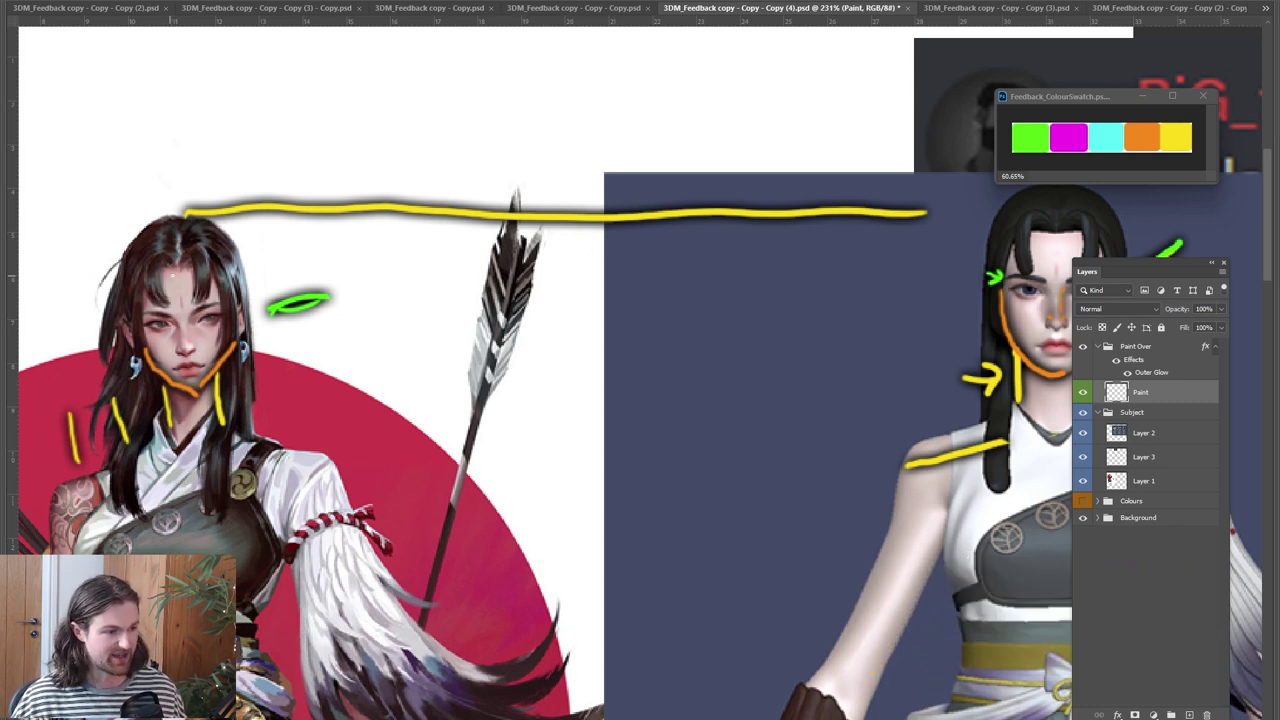
mouse_move(163, 280)
mouse_down()
mouse_move(170, 303)
mouse_move(188, 280)
mouse_move(182, 302)
mouse_move(193, 263)
mouse_move(170, 271)
mouse_move(195, 281)
mouse_move(170, 304)
mouse_move(164, 284)
mouse_up()
key(ctrl+z)
mouse_move(1032, 266)
mouse_down()
mouse_move(671, 296)
mouse_move(669, 268)
mouse_move(686, 263)
mouse_move(714, 262)
mouse_move(717, 303)
mouse_move(670, 303)
mouse_up()
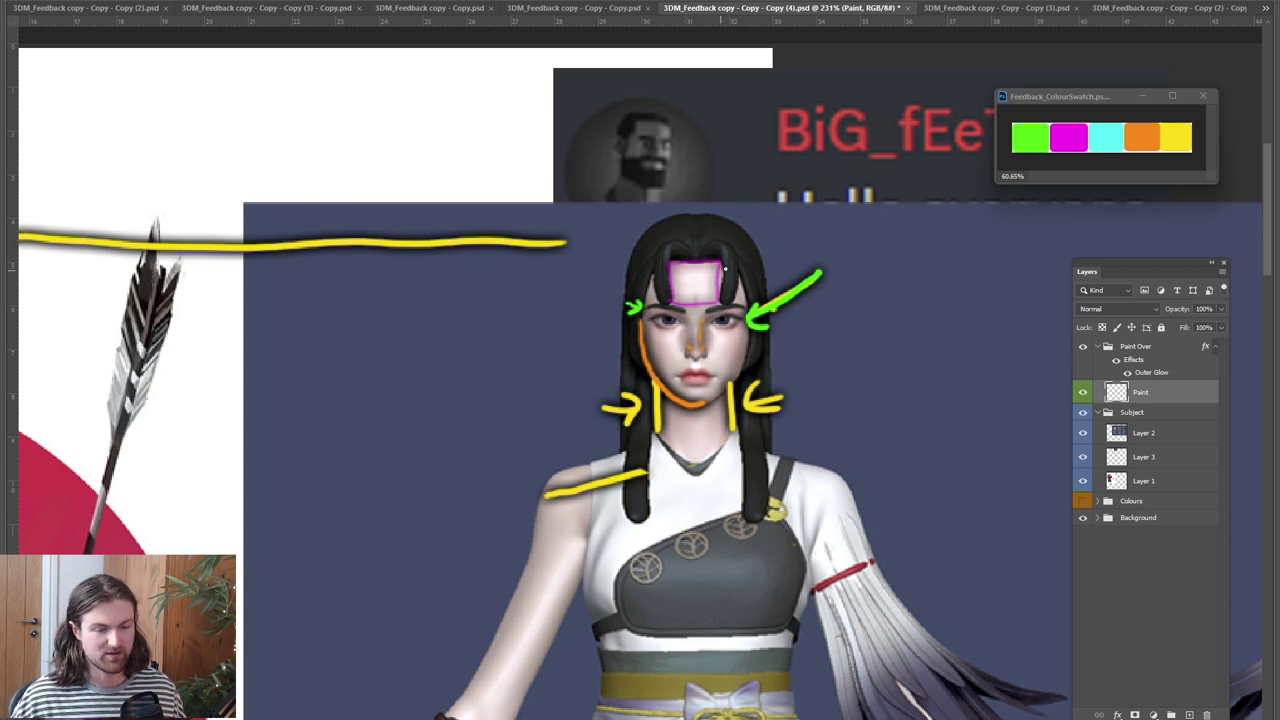
Draw a magenta width bracket across the top of the model's hair and trace one fringe strand in orange
mouse_move(625, 231)
mouse_down()
mouse_move(766, 232)
mouse_move(766, 243)
mouse_up()
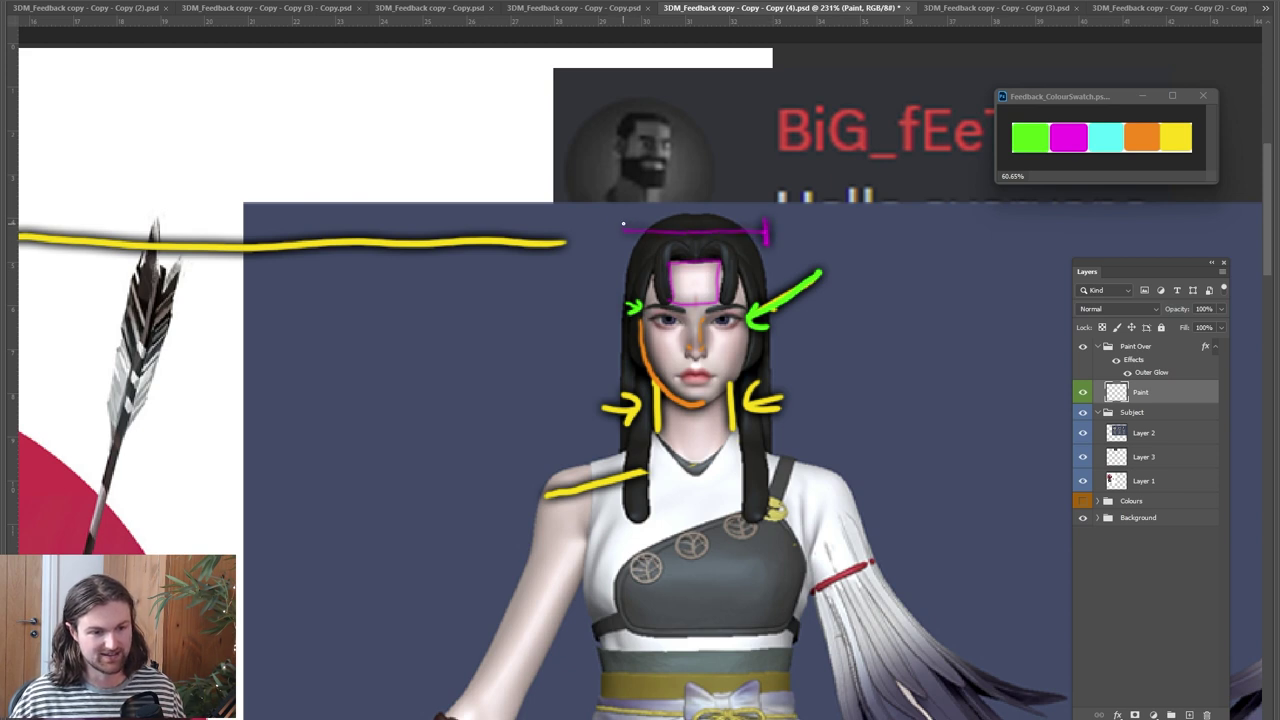
drag(623, 224, 623, 243)
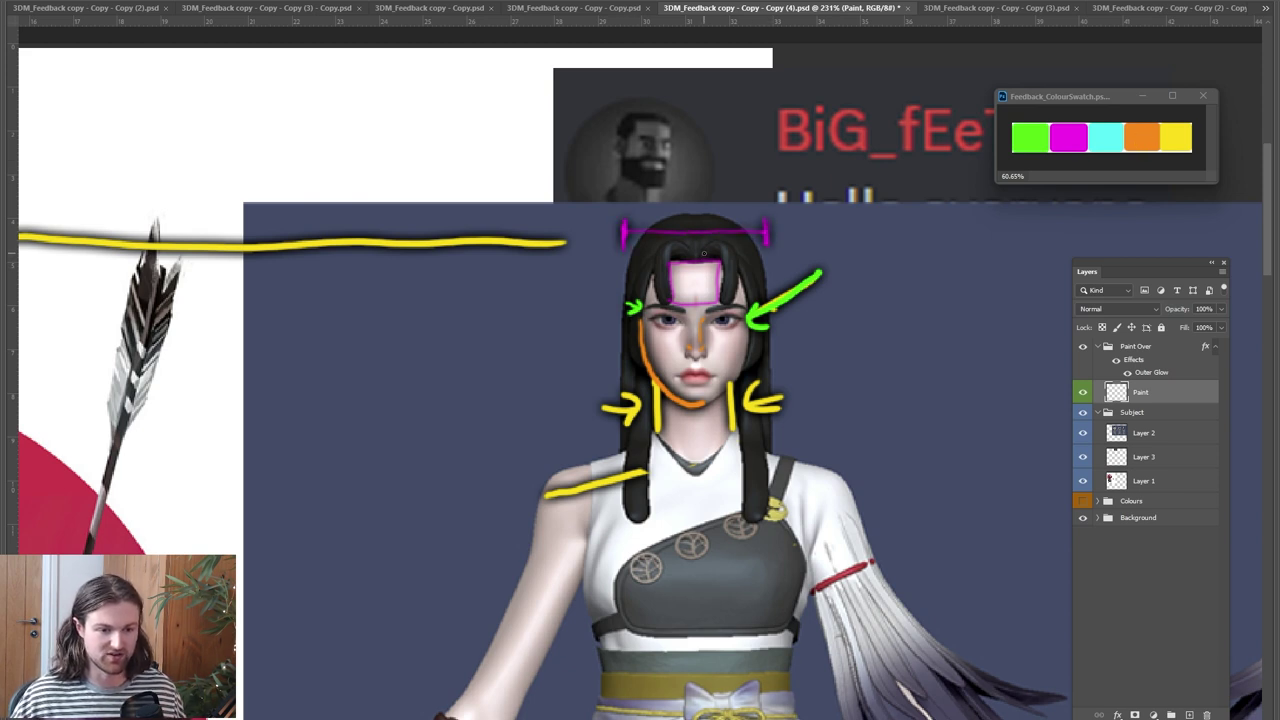
mouse_move(721, 258)
mouse_down()
mouse_move(717, 293)
mouse_move(731, 246)
mouse_up()
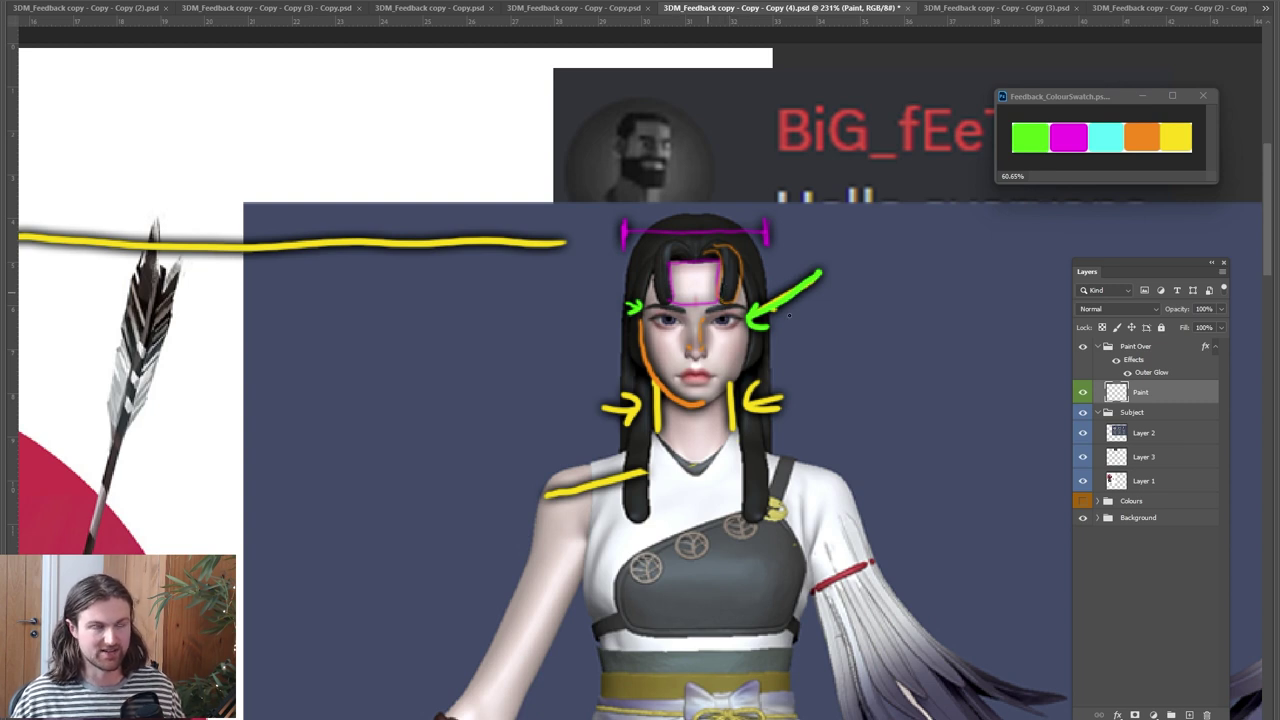
Mark both sides of the concept's crown with yellow strokes and hatch its magenta forehead box in yellow
drag(486, 366, 789, 371)
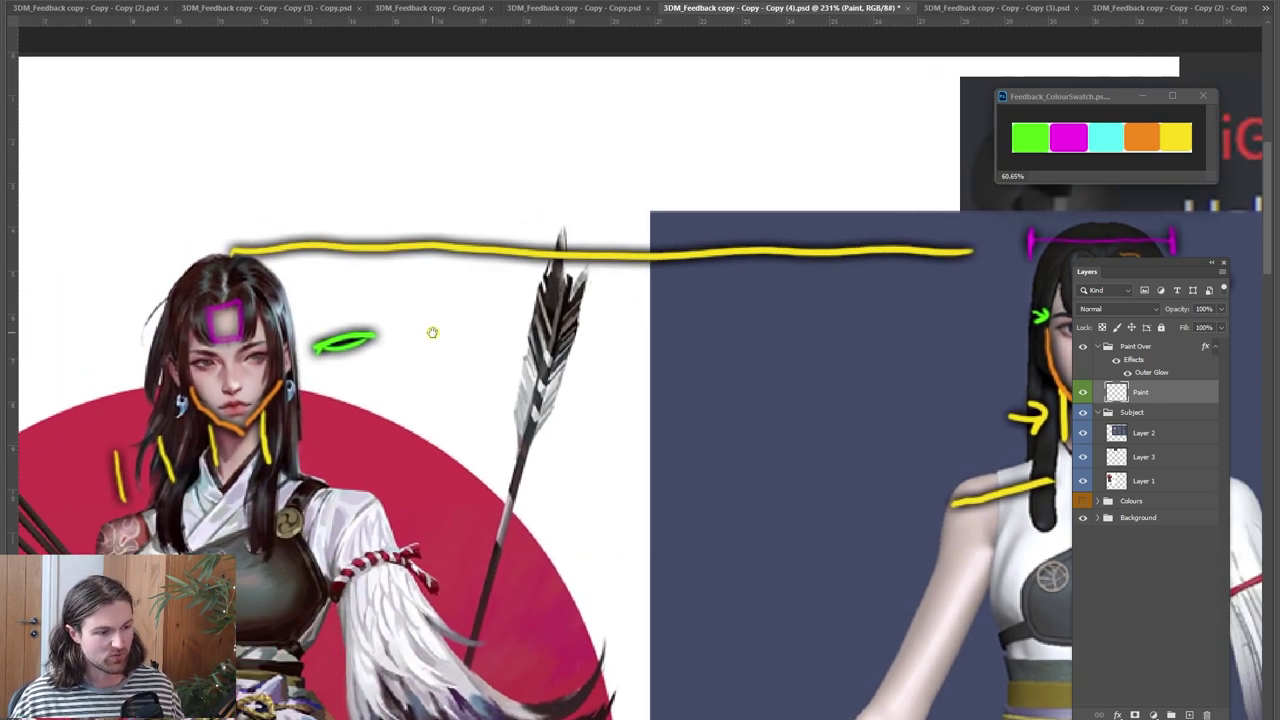
drag(264, 268, 269, 308)
drag(173, 283, 177, 327)
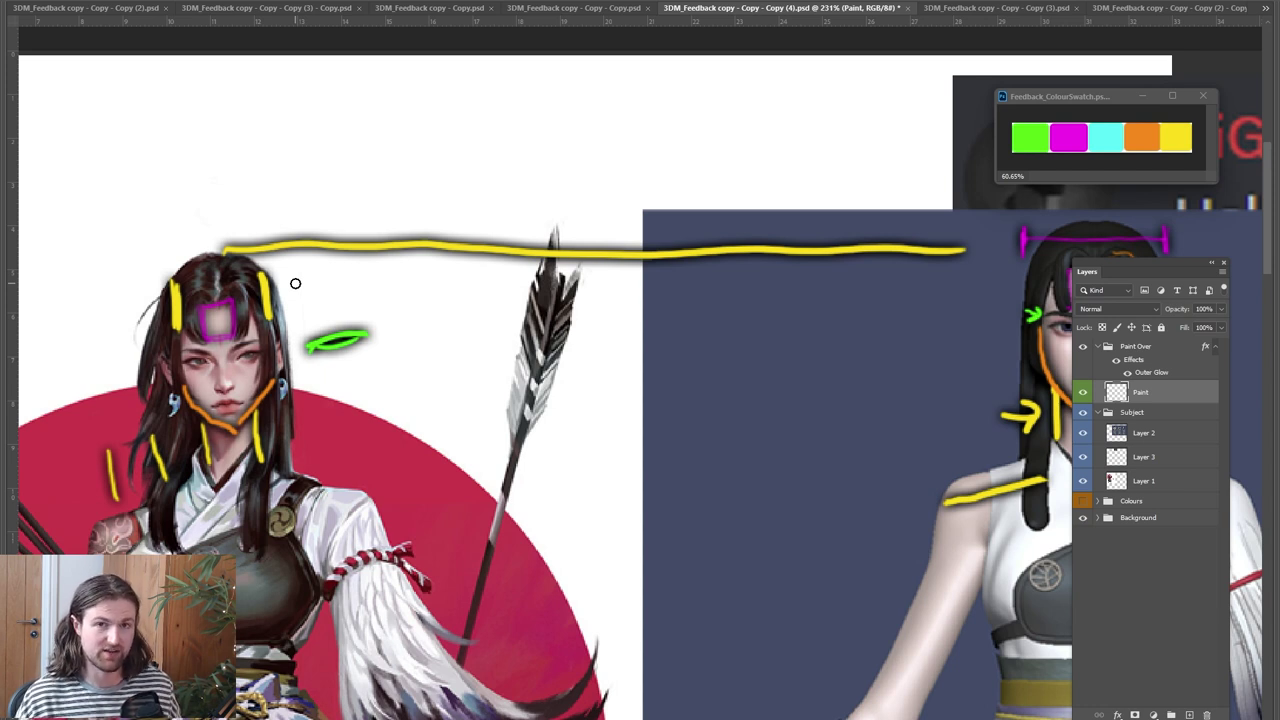
click(1066, 138)
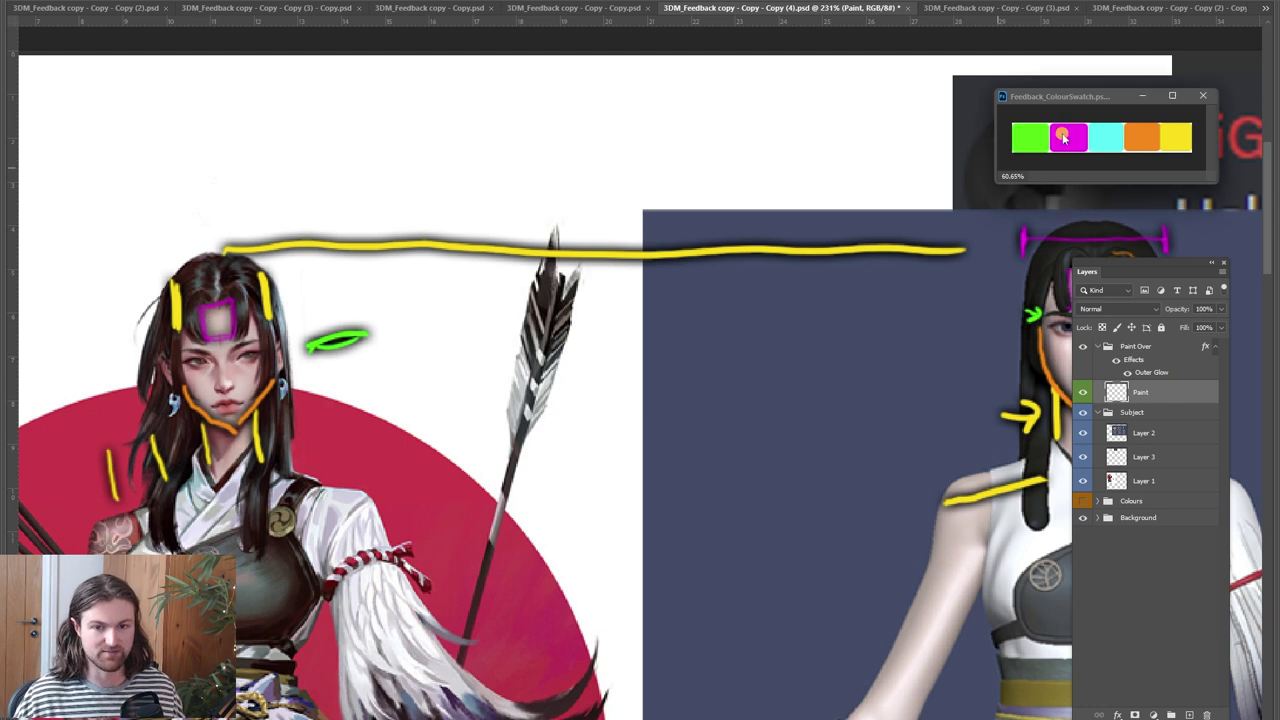
click(209, 309)
drag(213, 308, 204, 327)
drag(219, 307, 216, 334)
Hatch the model's forehead box in yellow and point yellow arrows inward at both ends of the hair-width bracket
drag(760, 298, 537, 300)
mouse_move(862, 273)
mouse_down()
mouse_move(843, 305)
mouse_move(863, 305)
mouse_up()
drag(889, 283, 872, 310)
drag(776, 243, 816, 242)
mouse_move(806, 253)
mouse_down()
mouse_move(819, 241)
mouse_move(808, 230)
mouse_up()
drag(972, 236, 937, 239)
drag(947, 227, 948, 250)
Draw a long yellow arrow from the model's bare hand across to the matching hand on the archer concept
drag(424, 294, 653, 304)
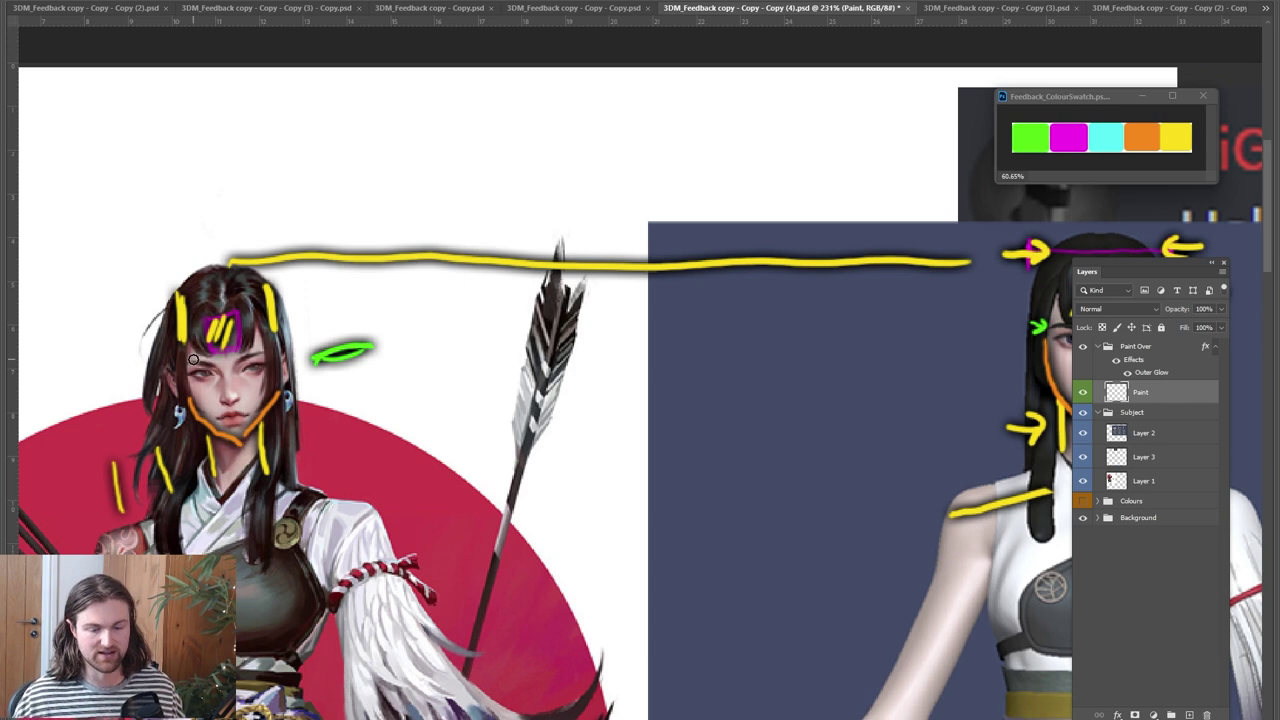
drag(778, 466, 556, 426)
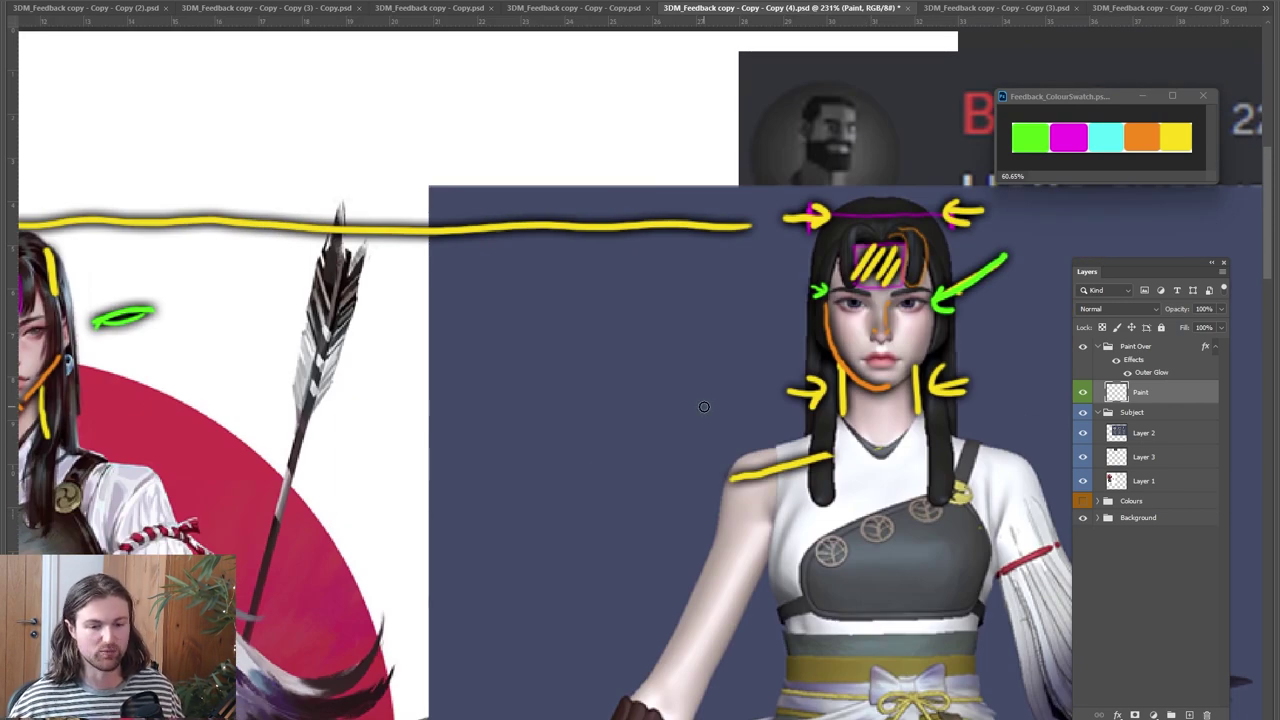
alt+scroll(590, 280, down, 3)
drag(456, 510, 505, 443)
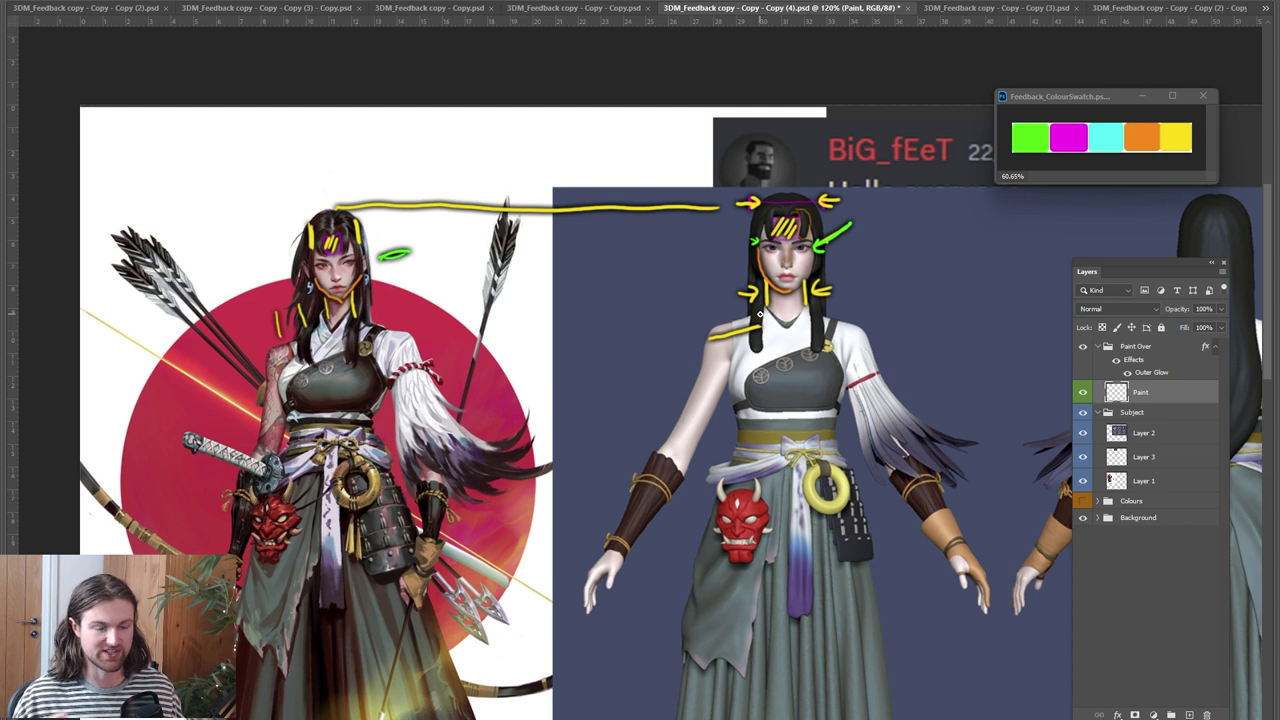
drag(495, 611, 462, 484)
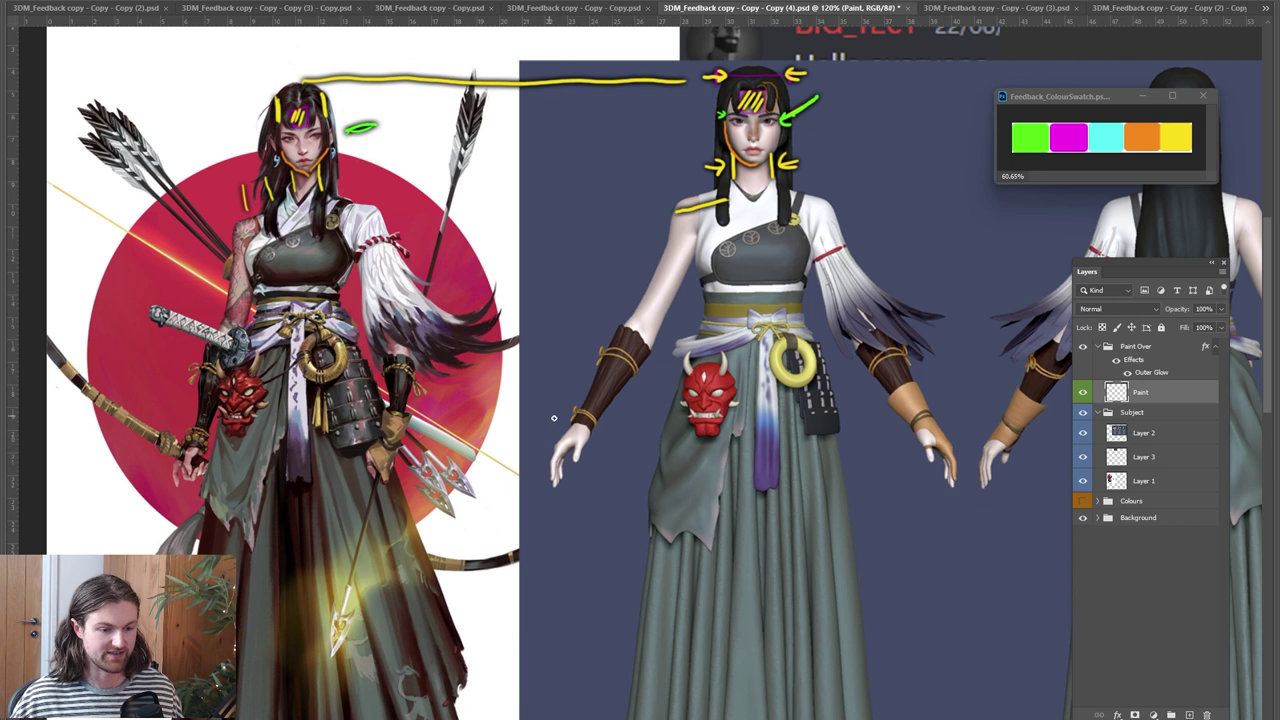
mouse_move(553, 446)
mouse_down()
mouse_move(262, 476)
mouse_move(197, 468)
mouse_up()
drag(197, 468, 208, 481)
drag(197, 468, 224, 463)
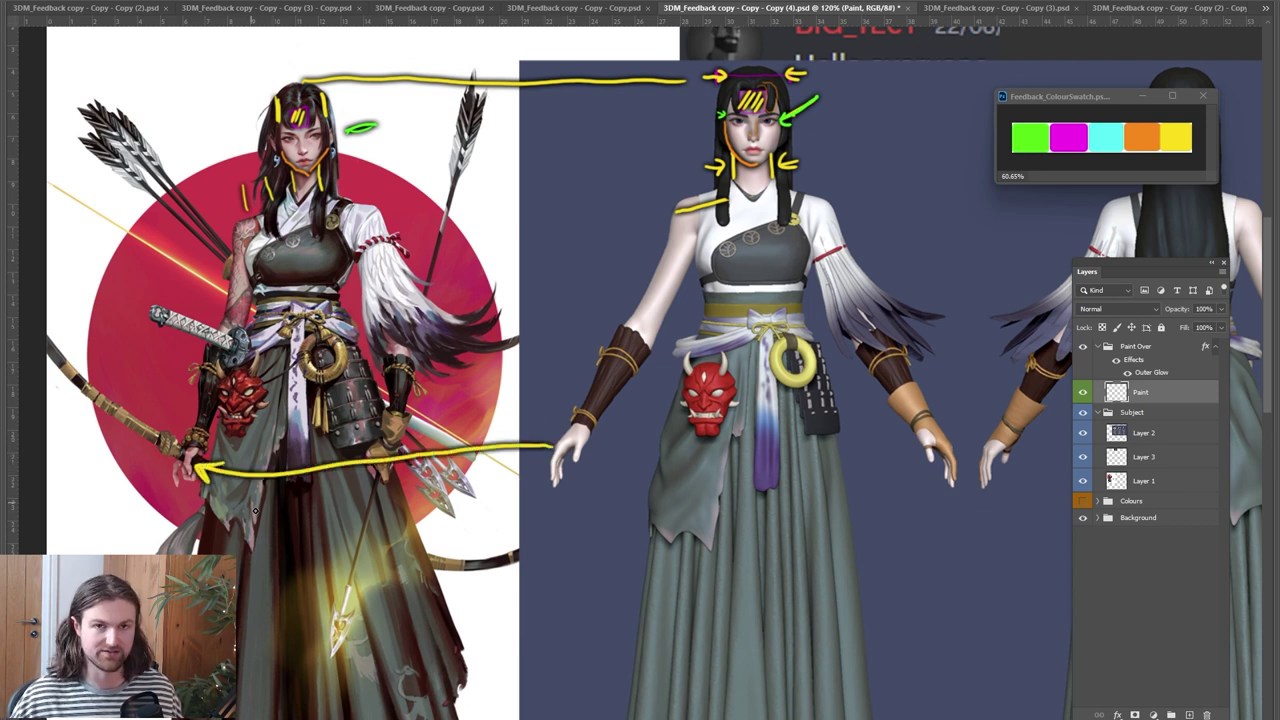
alt+scroll(845, 410, down, 2)
mouse_move(921, 359)
mouse_down()
mouse_move(768, 384)
mouse_move(729, 375)
mouse_up()
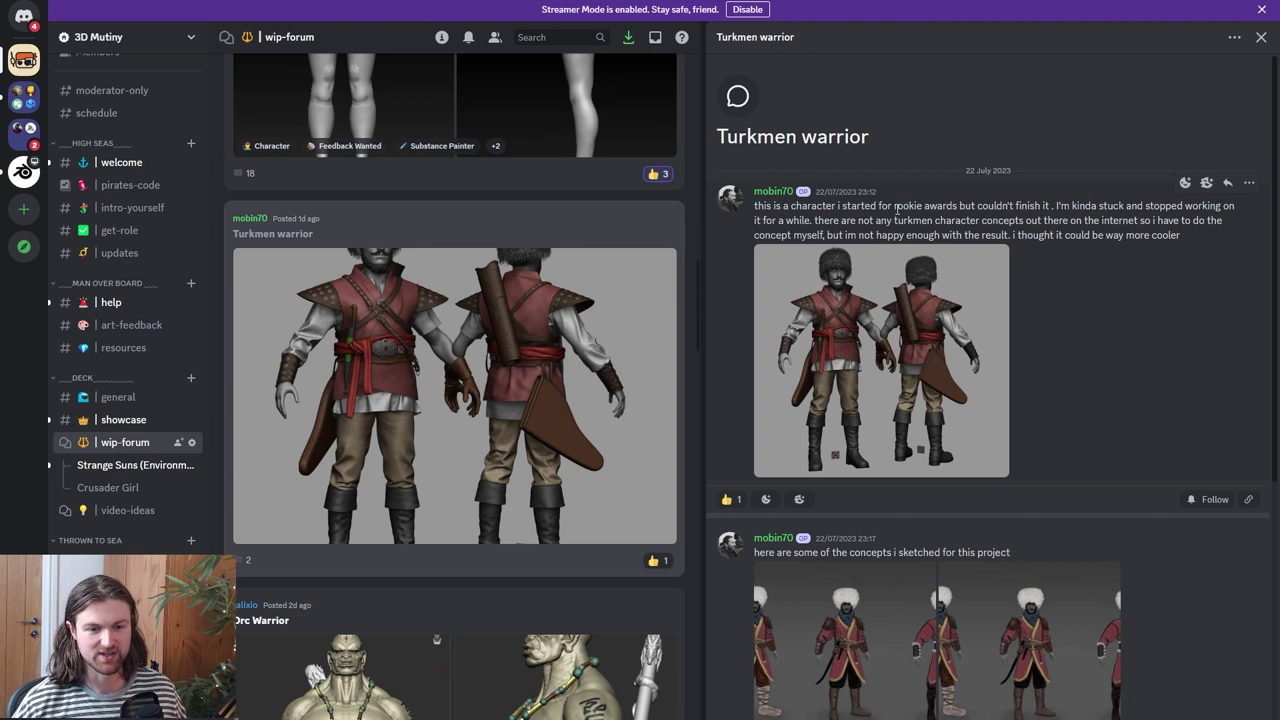
Read the Turkmen warrior post in Discord's wip-forum and look over its model render and concept sketches
scroll(920, 470, down, 2)
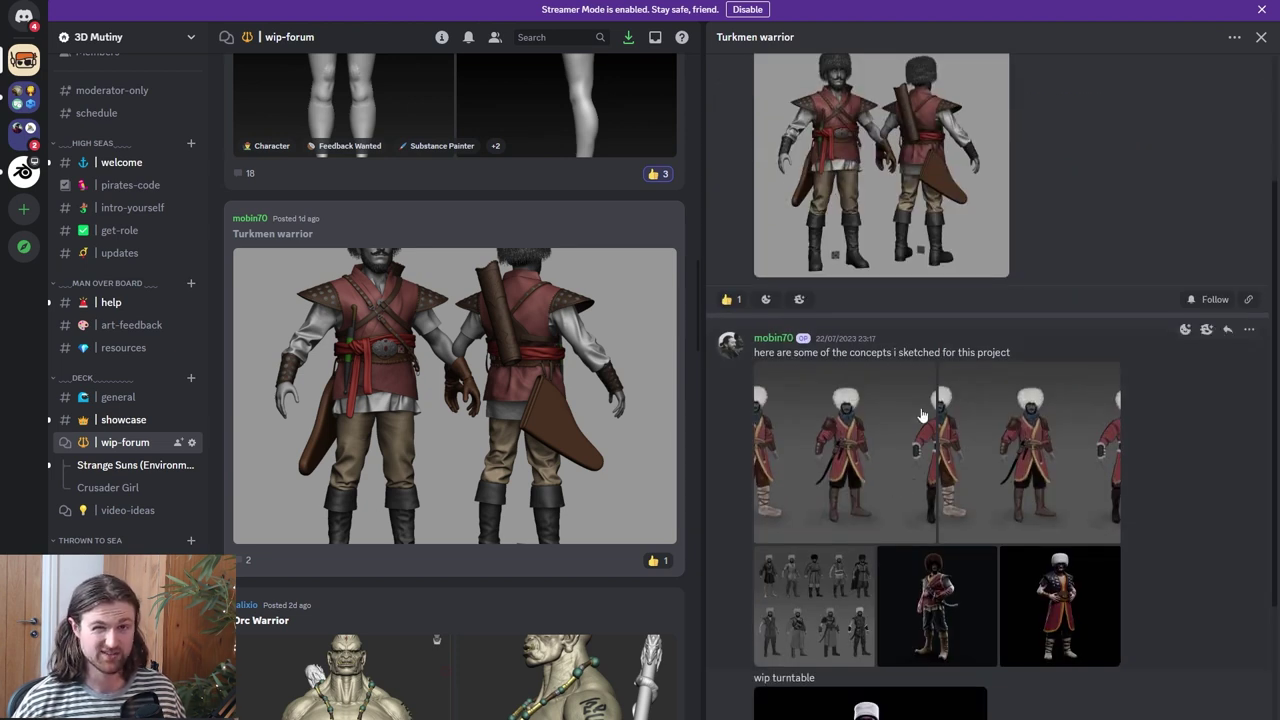
scroll(950, 400, up, 2)
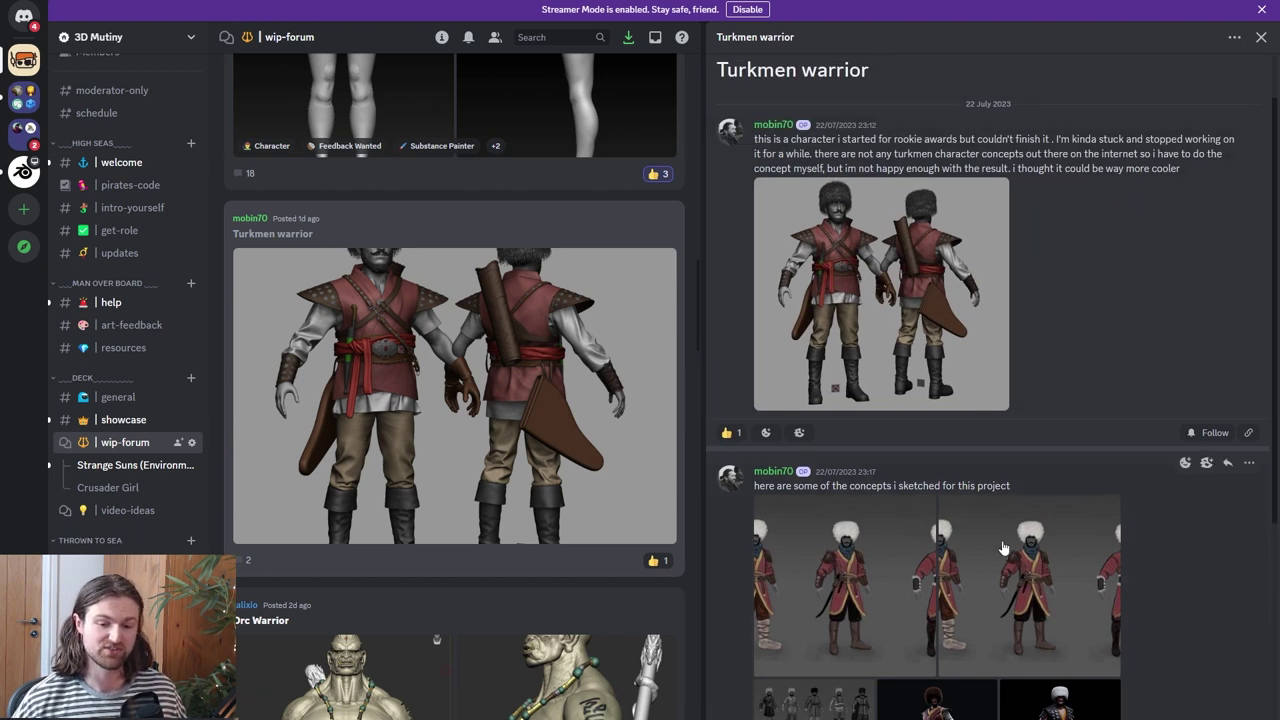
scroll(1010, 545, down, 1)
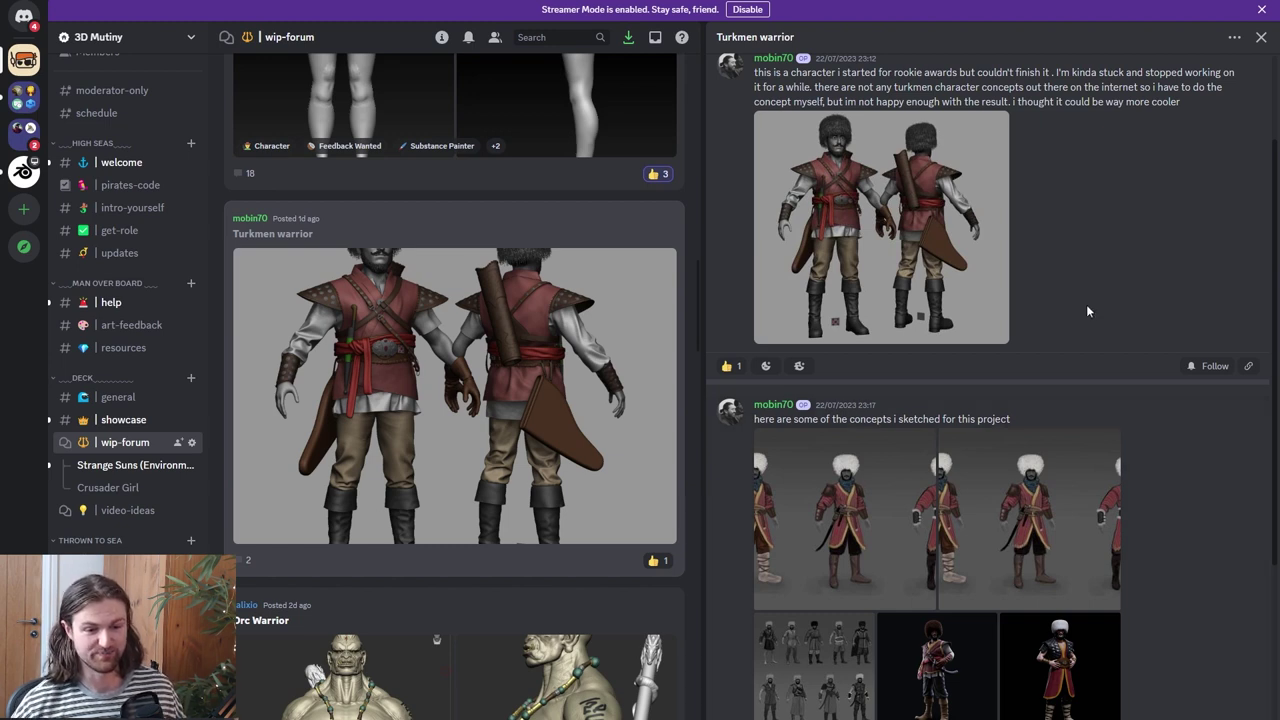
scroll(1086, 304, up, 3)
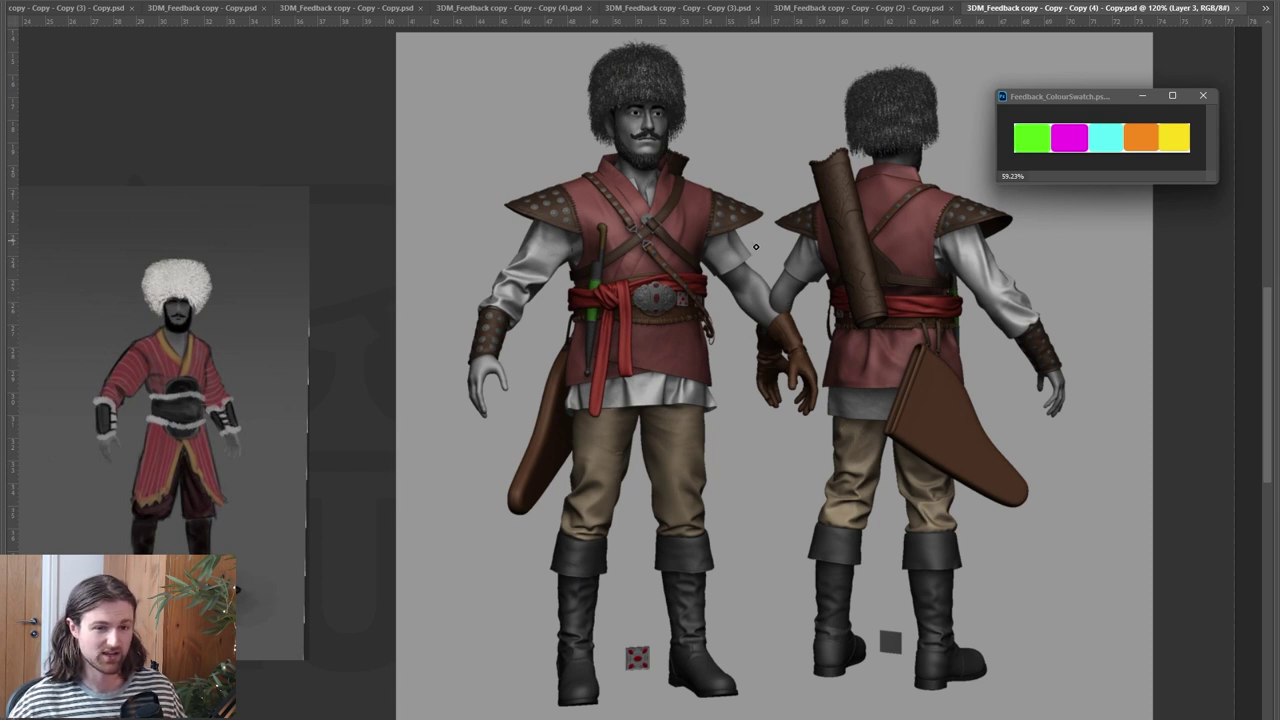
In Photoshop, mark the warrior's shoulder pad, wrist and thighs in green and point a green arrow at the back view's boot top
click(734, 209)
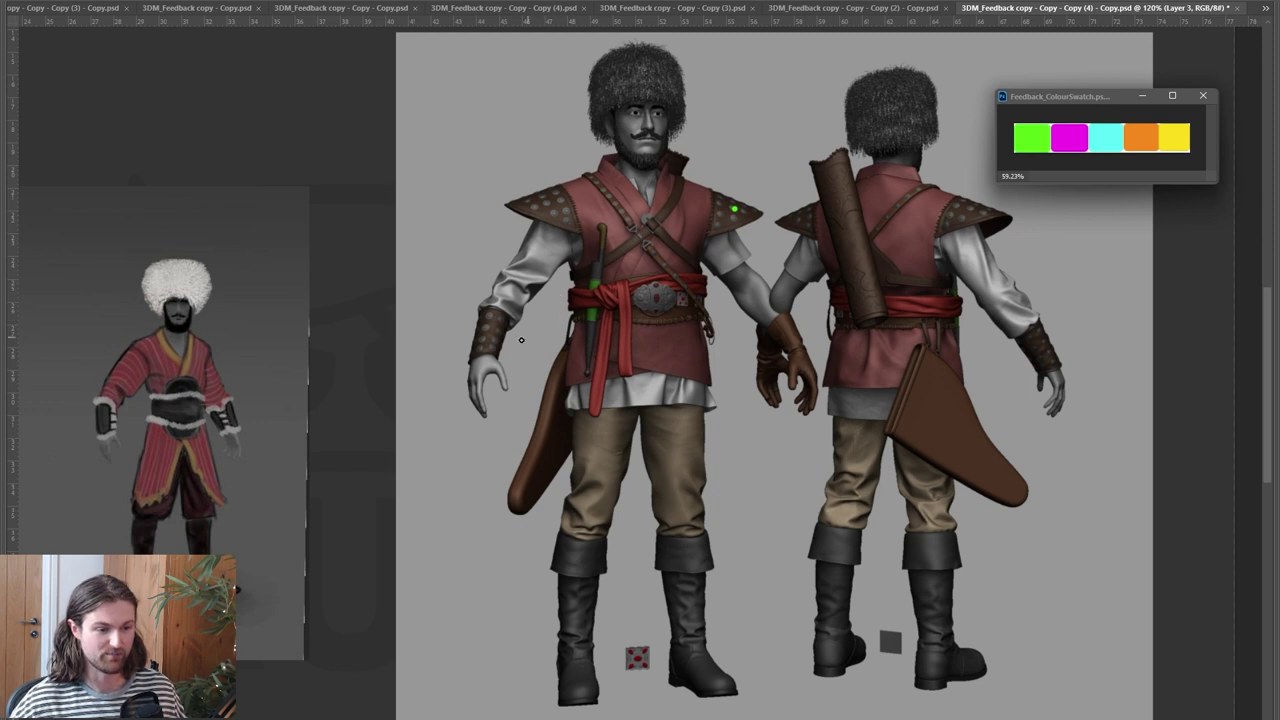
drag(469, 357, 486, 356)
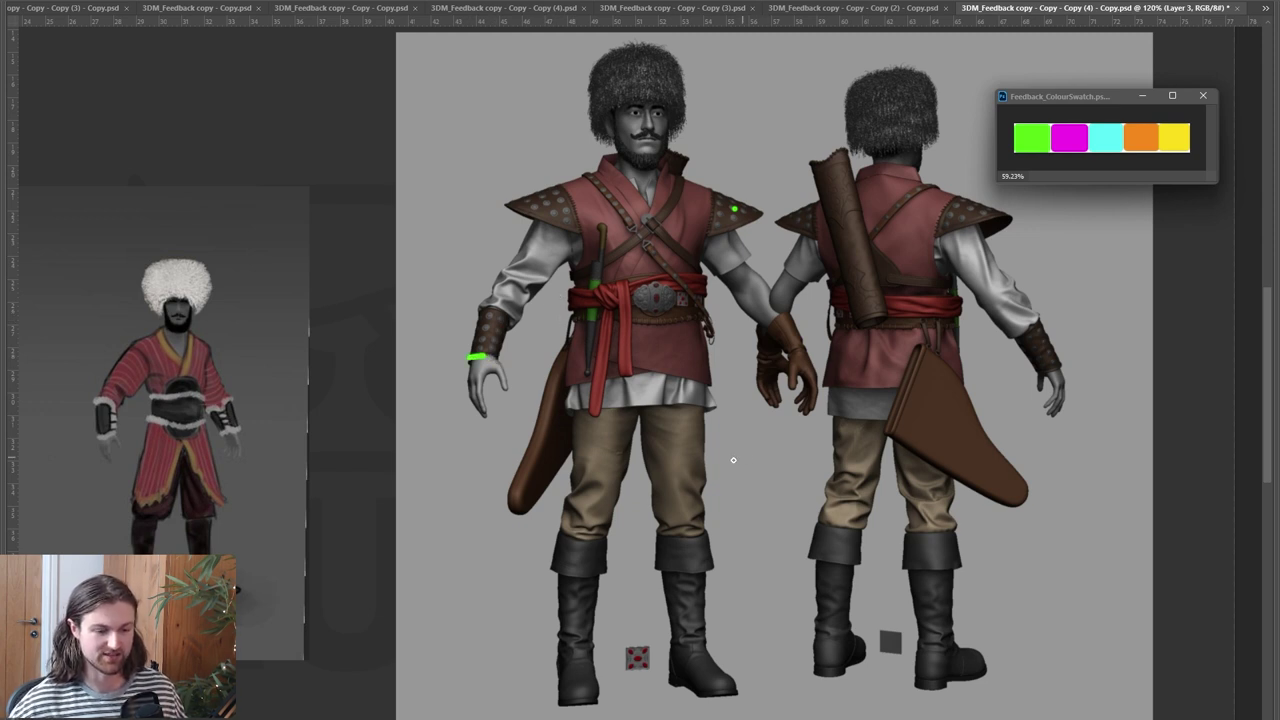
mouse_move(685, 408)
mouse_down()
mouse_move(650, 446)
mouse_move(662, 480)
mouse_up()
drag(696, 463, 674, 490)
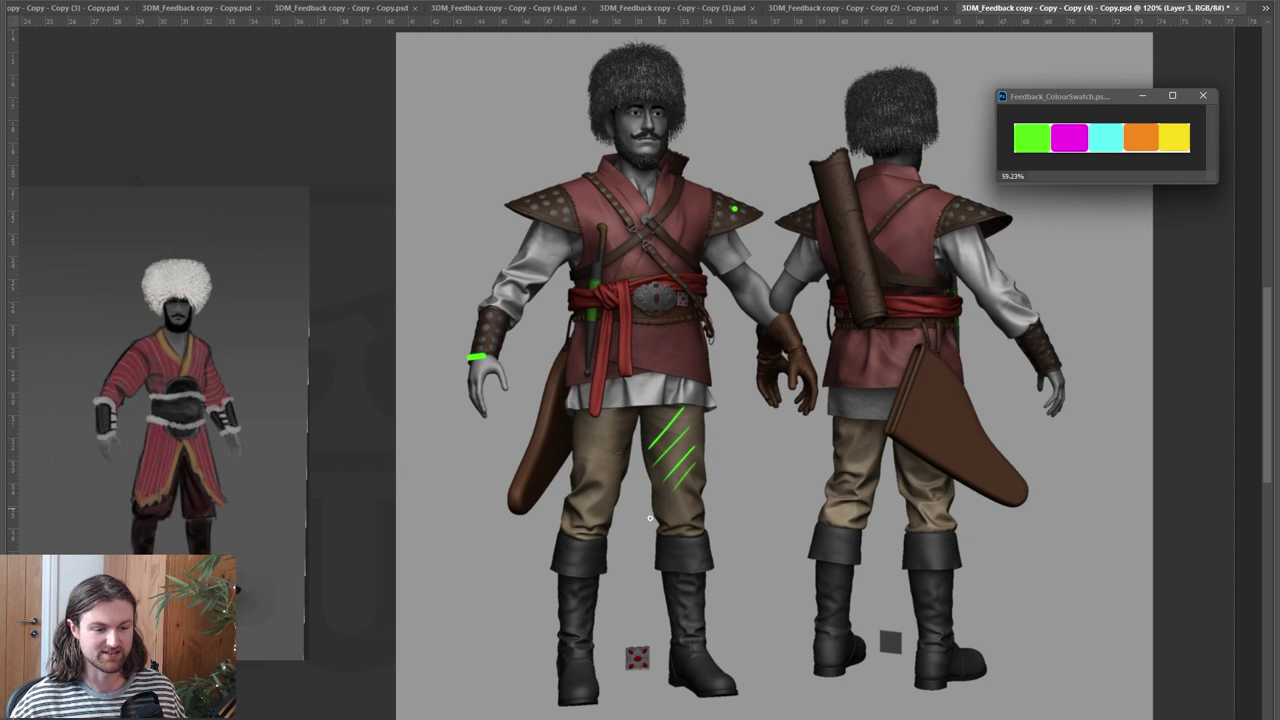
drag(580, 452, 606, 487)
drag(582, 420, 627, 454)
drag(598, 415, 616, 441)
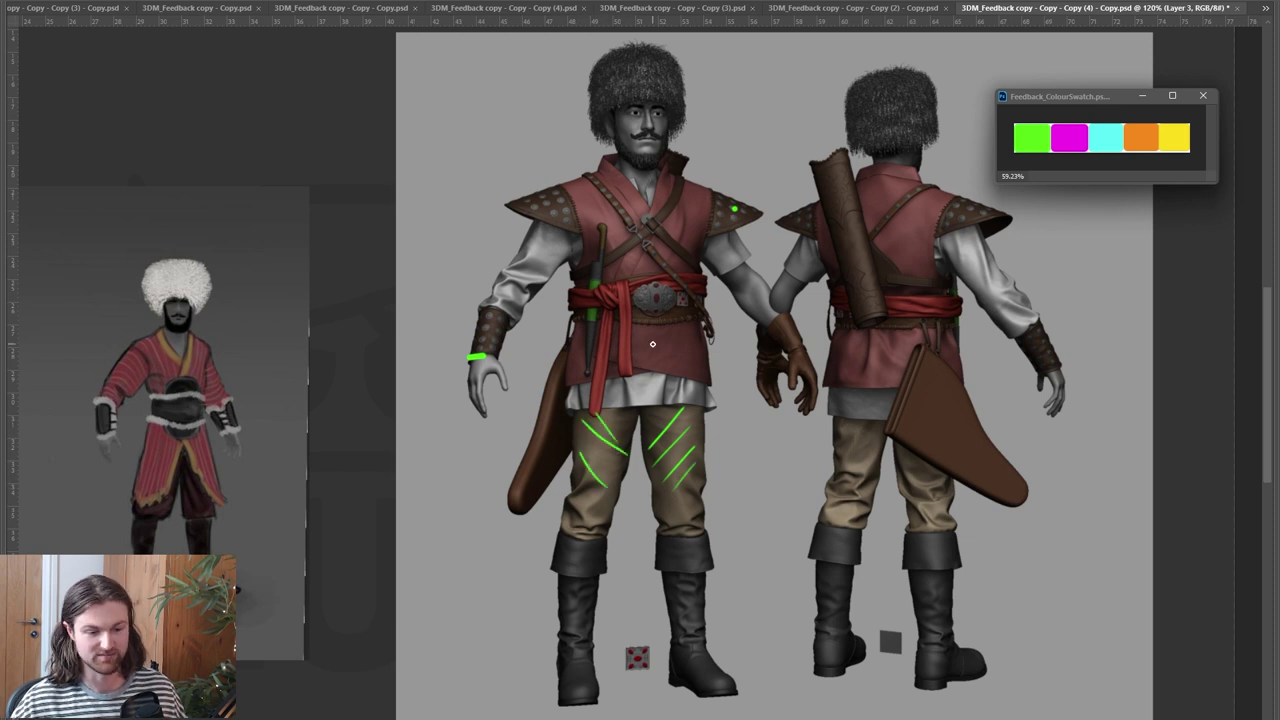
mouse_move(950, 522)
mouse_down()
mouse_move(990, 513)
mouse_move(951, 526)
mouse_up()
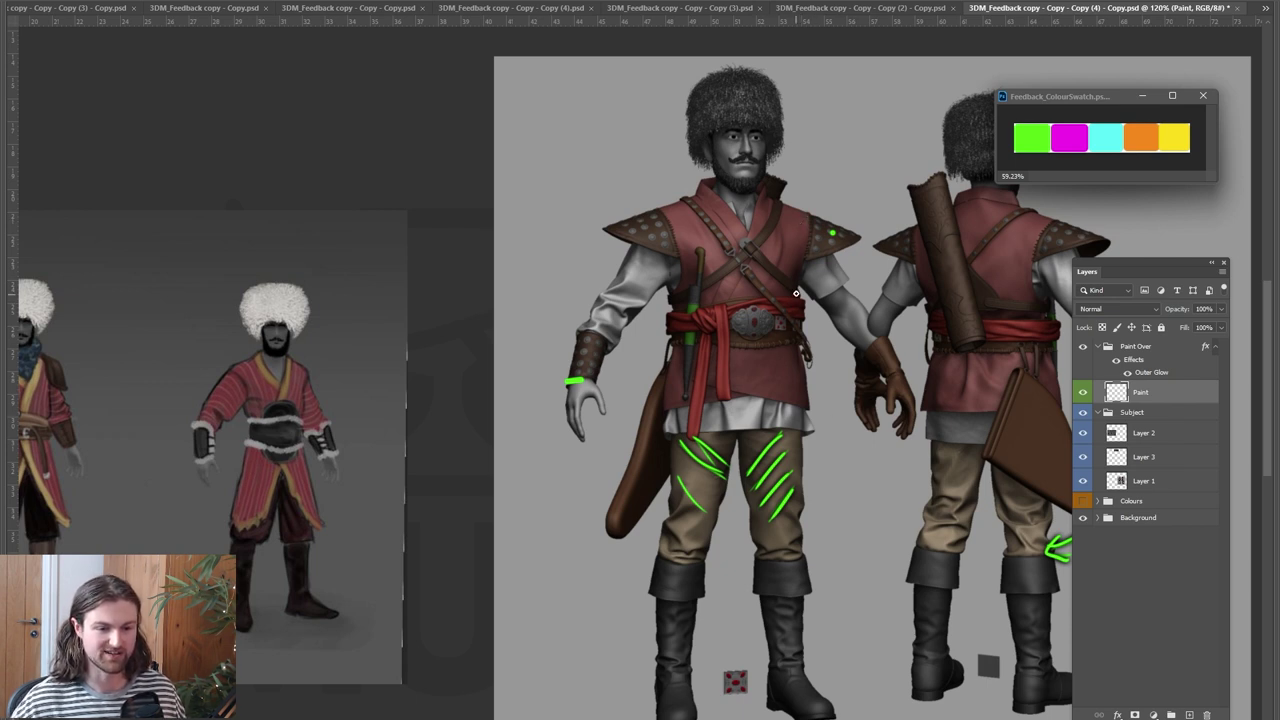
Draw two cyan arrows outward from the warrior's torso and hatch the shoulder pad, chest, waist and lower tunic in cyan
mouse_move(794, 292)
mouse_down()
mouse_move(834, 274)
mouse_move(824, 290)
mouse_up()
mouse_move(790, 350)
mouse_down()
mouse_move(838, 366)
mouse_move(843, 356)
mouse_up()
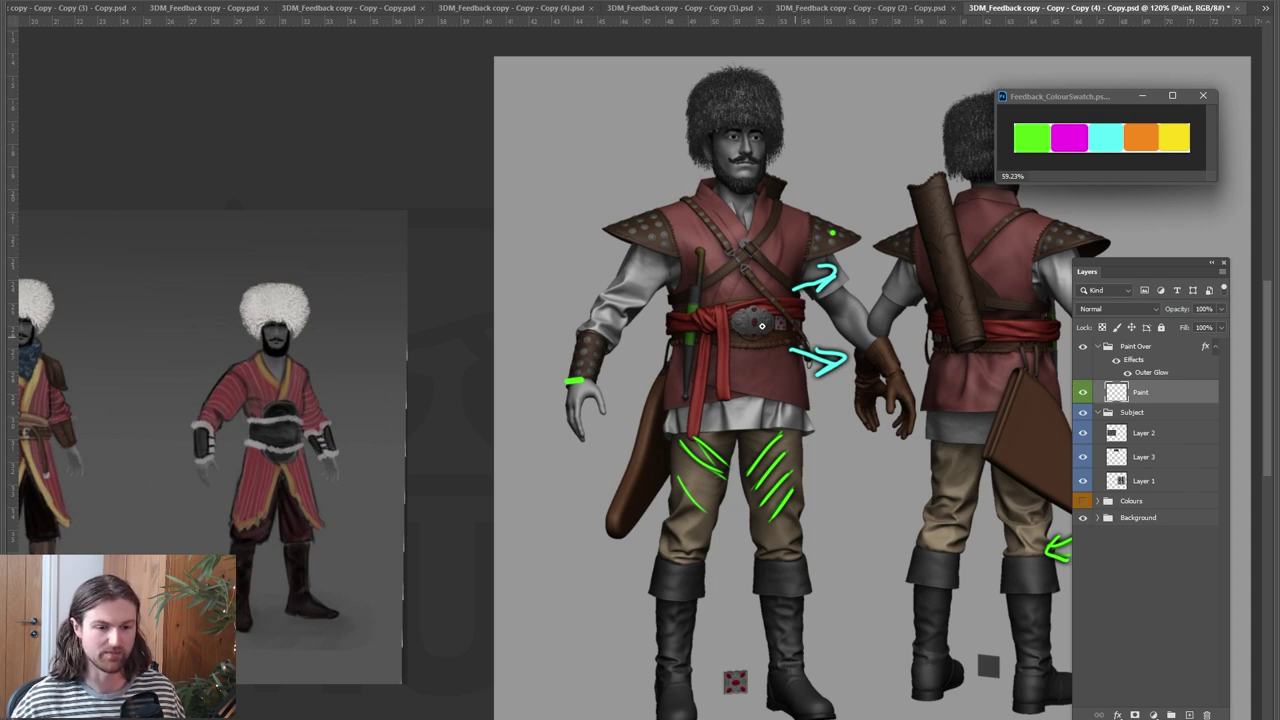
drag(843, 299, 779, 303)
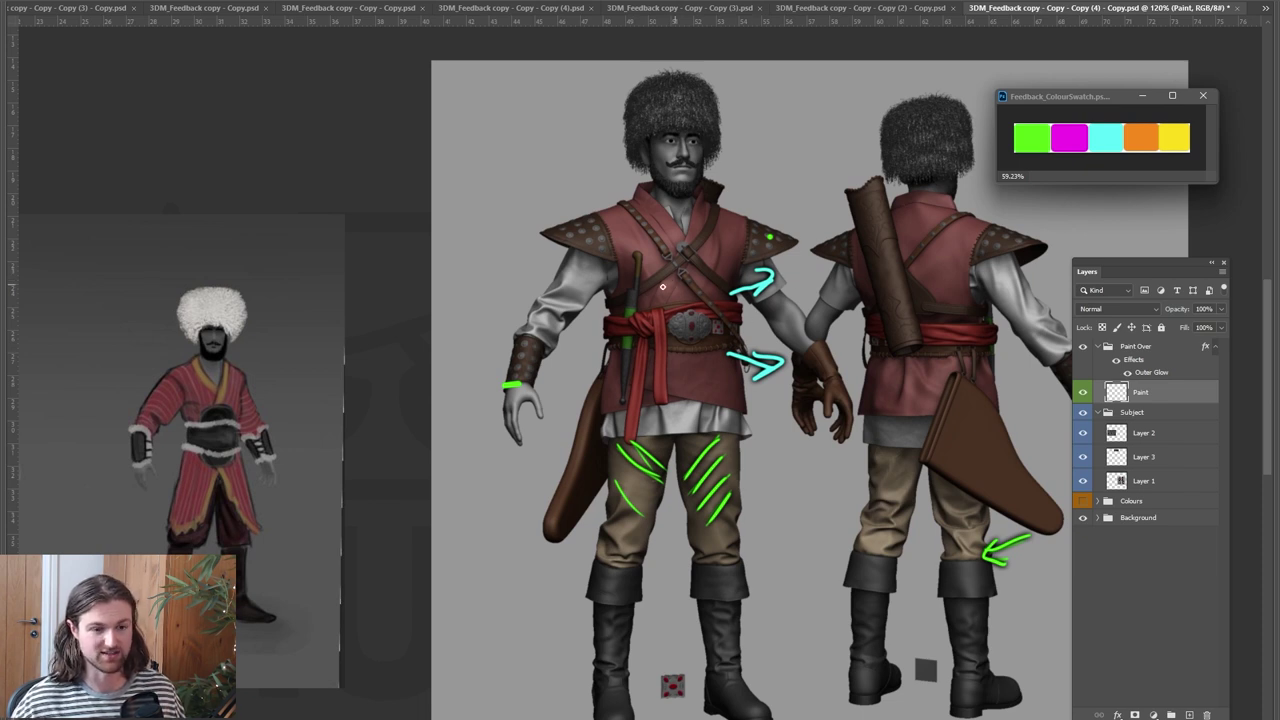
drag(586, 236, 604, 208)
mouse_move(602, 240)
mouse_down()
mouse_move(628, 210)
mouse_move(642, 218)
mouse_up()
mouse_move(634, 254)
mouse_down()
mouse_move(656, 230)
mouse_move(698, 220)
mouse_up()
drag(710, 248, 738, 218)
drag(628, 342, 654, 294)
drag(668, 360, 698, 316)
drag(692, 382, 722, 340)
drag(700, 412, 726, 380)
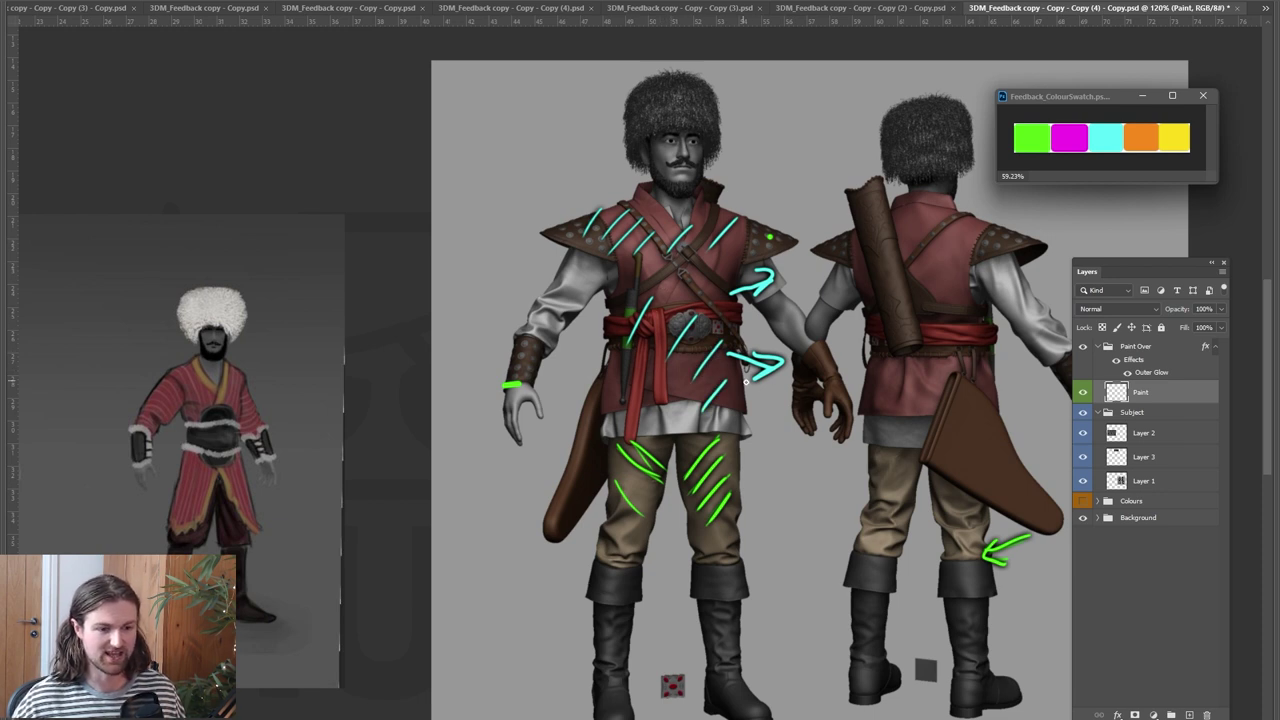
Point a cyan arrow at the scarfed concept's belt and trace the fur-belted concept's waist silhouette with two cyan curves
drag(443, 431, 873, 347)
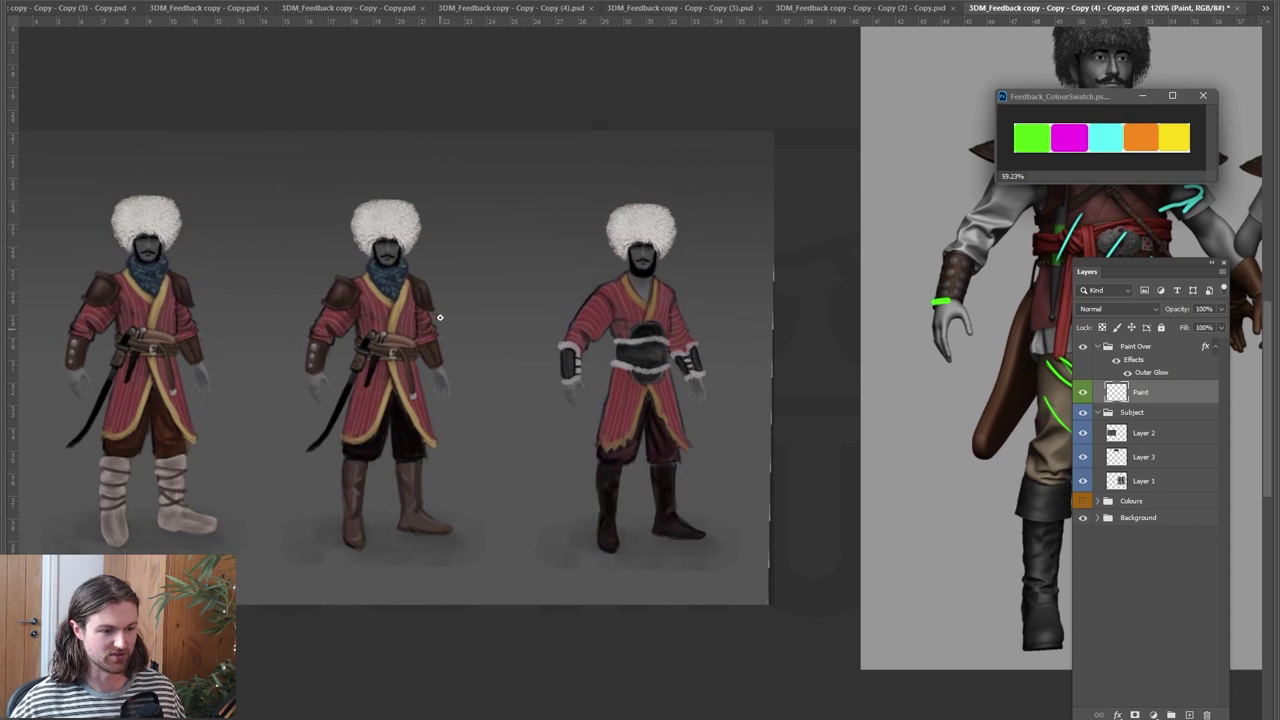
drag(412, 341, 465, 290)
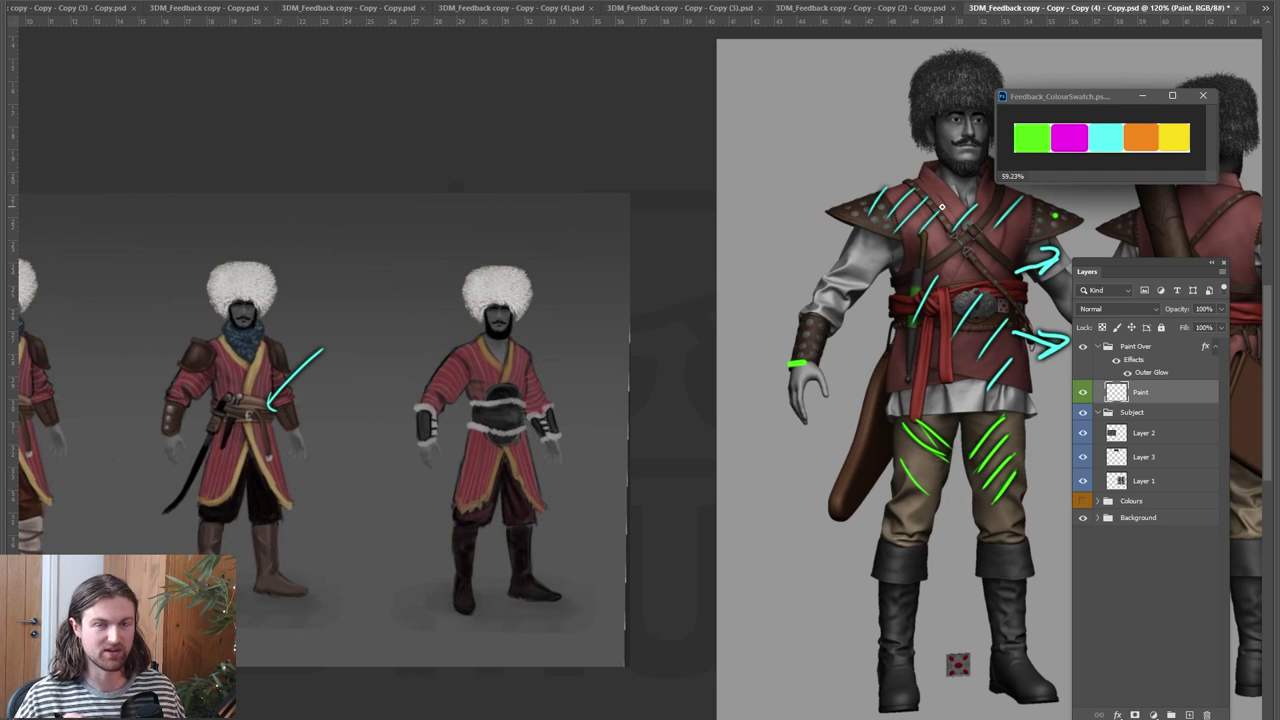
drag(475, 367, 470, 470)
drag(519, 367, 522, 470)
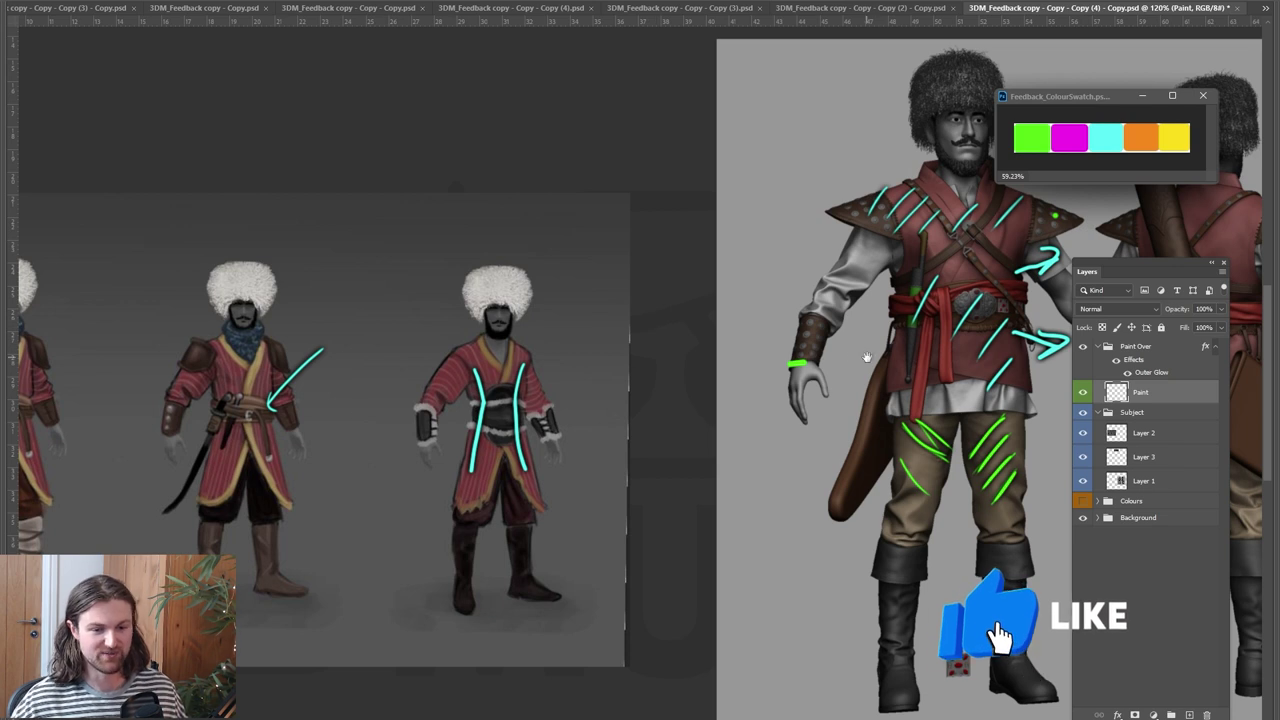
Point an orange arrow at the model's waist beside the red sash and a magenta arrow at the concept's fur-trimmed belt
drag(867, 357, 662, 399)
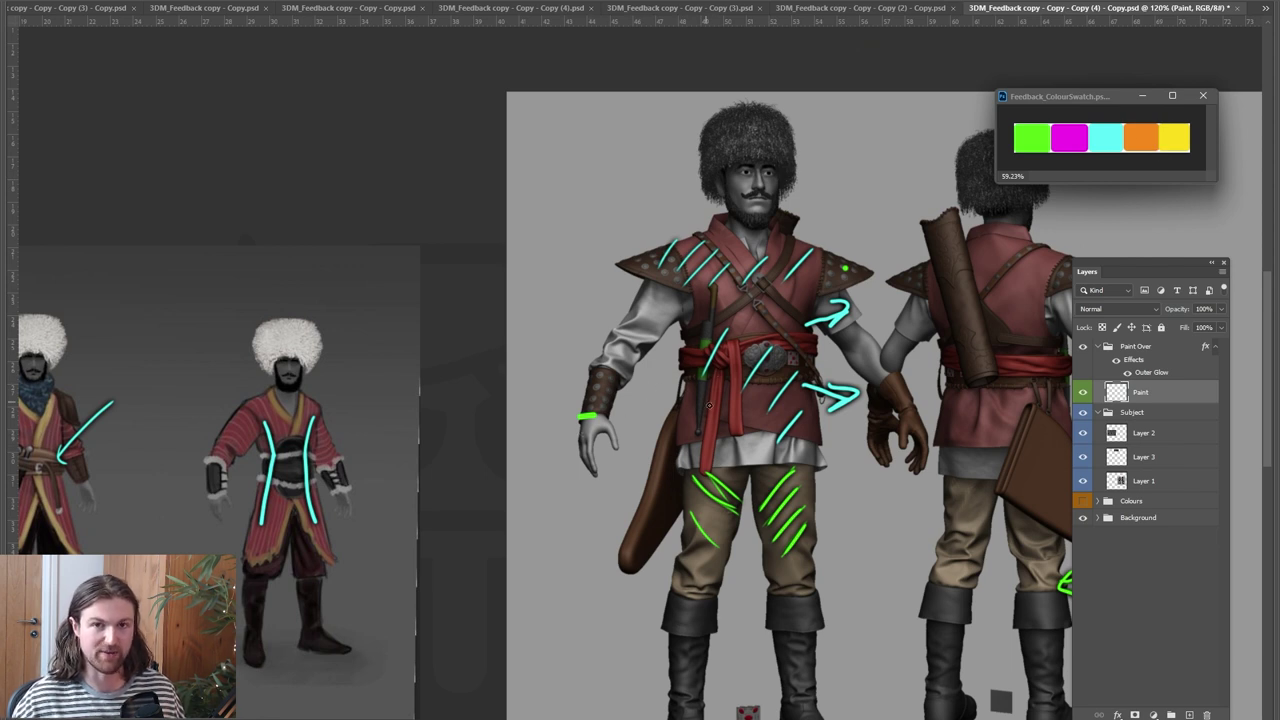
mouse_move(622, 421)
mouse_down()
mouse_move(700, 367)
mouse_move(691, 387)
mouse_up()
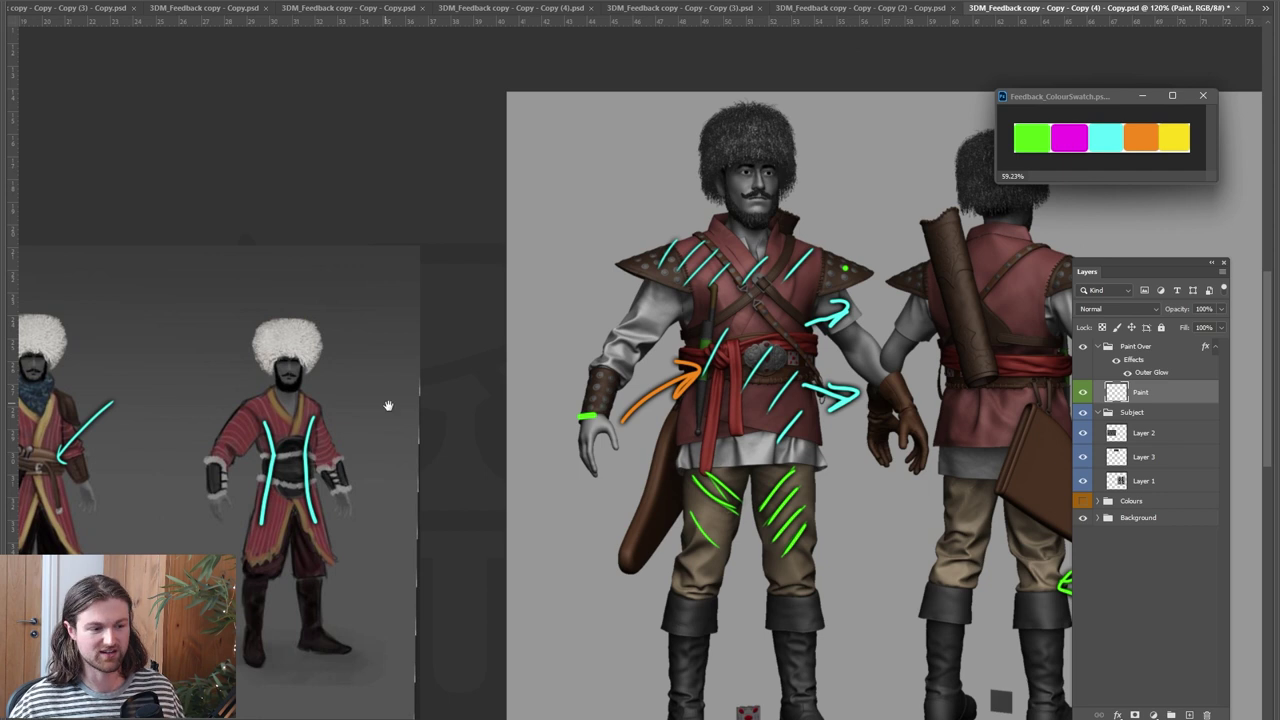
drag(388, 406, 548, 338)
drag(456, 364, 527, 297)
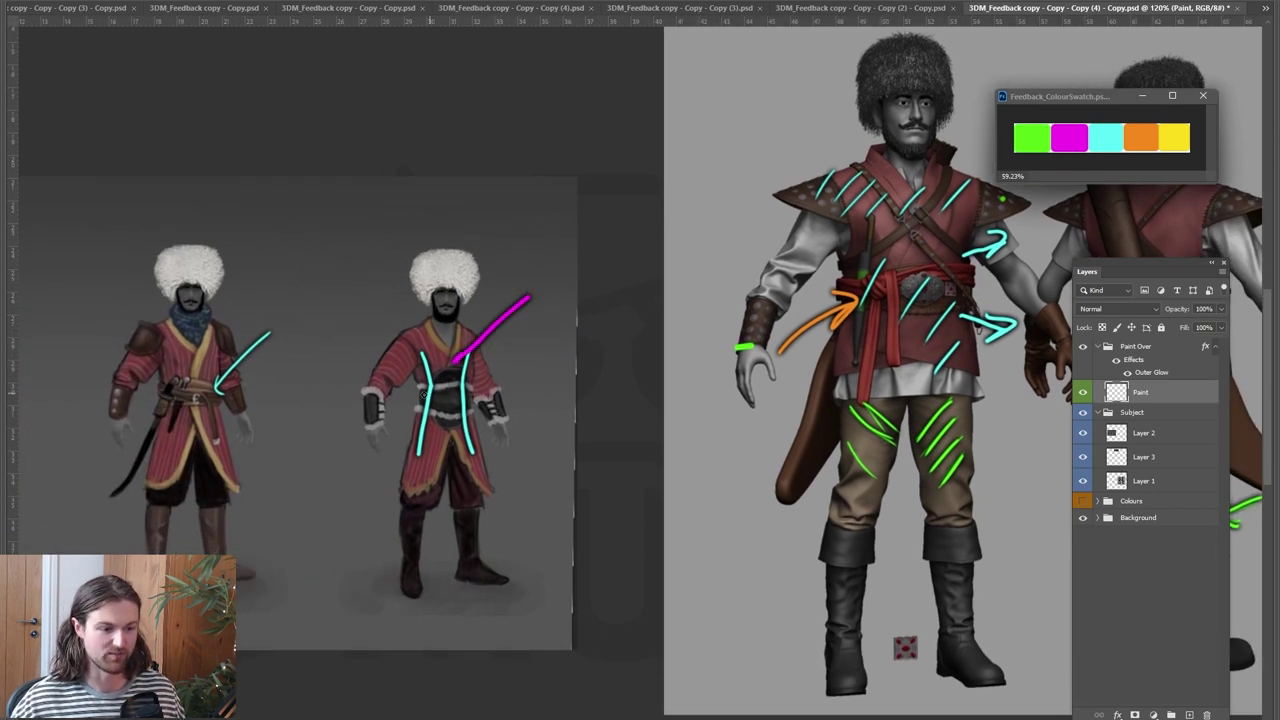
Try a magenta arrow pointing at the fur-belted concept's forearm guard and erase it again
mouse_move(416, 388)
mouse_down()
mouse_move(382, 416)
mouse_move(404, 405)
mouse_up()
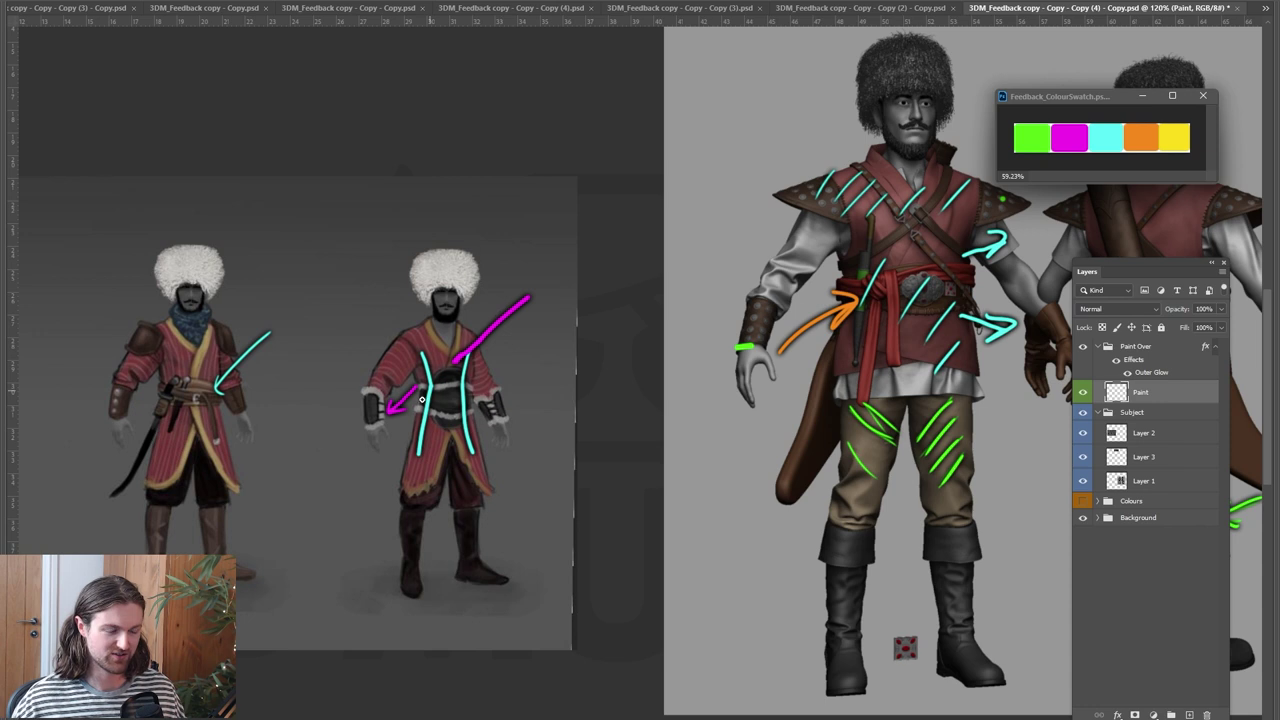
key(e)
drag(416, 389, 398, 406)
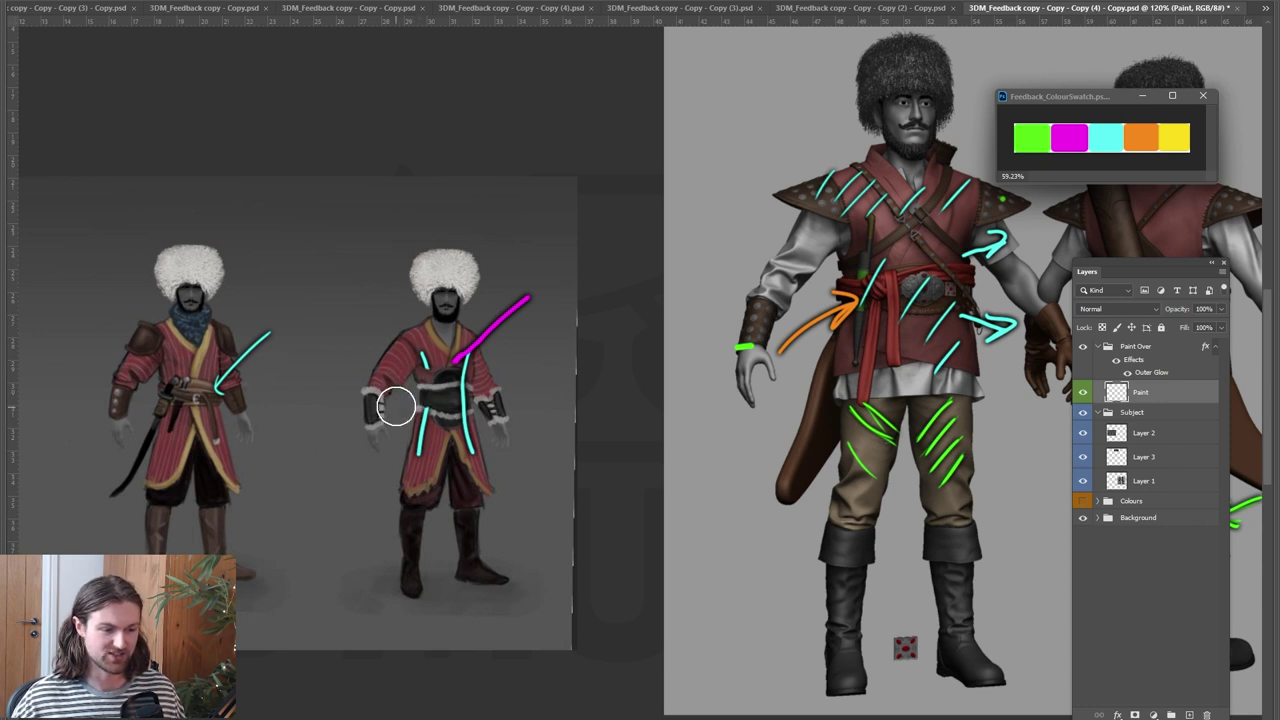
Point a magenta arrow at the fur-belted concept's forearm guard and erase the cyan and magenta lines where they overlap its belt
key(b)
mouse_move(453, 361)
mouse_down()
mouse_move(397, 423)
mouse_move(442, 372)
mouse_up()
key(e)
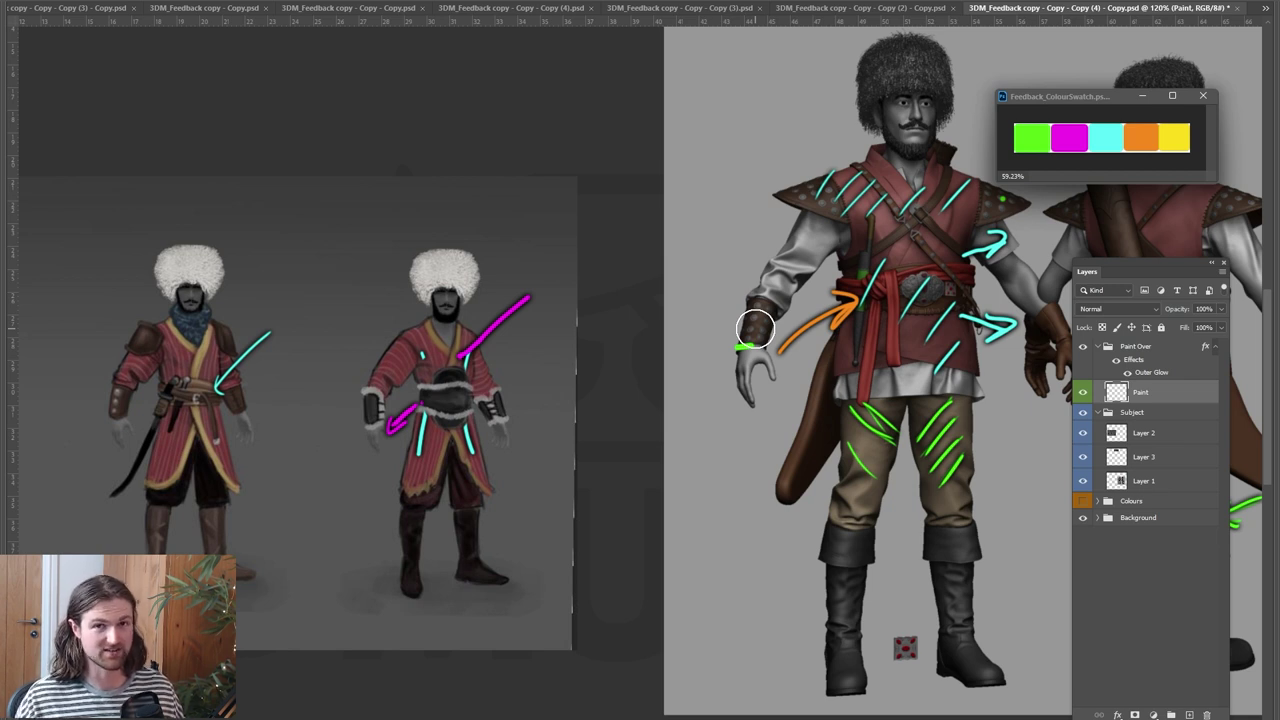
Outline the large brown leather case on the back-view warrior in green and point a magenta arrow into it
drag(444, 453, 555, 458)
mouse_move(626, 282)
mouse_down()
mouse_move(624, 301)
mouse_move(644, 309)
mouse_up()
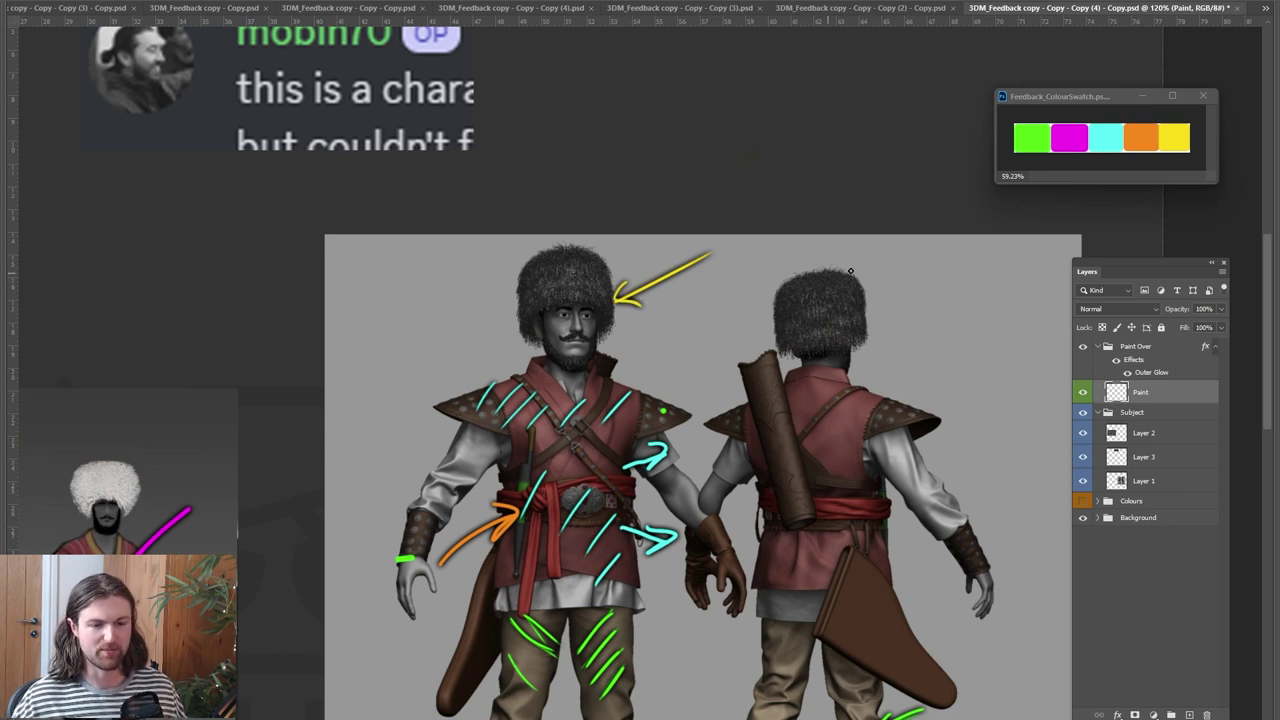
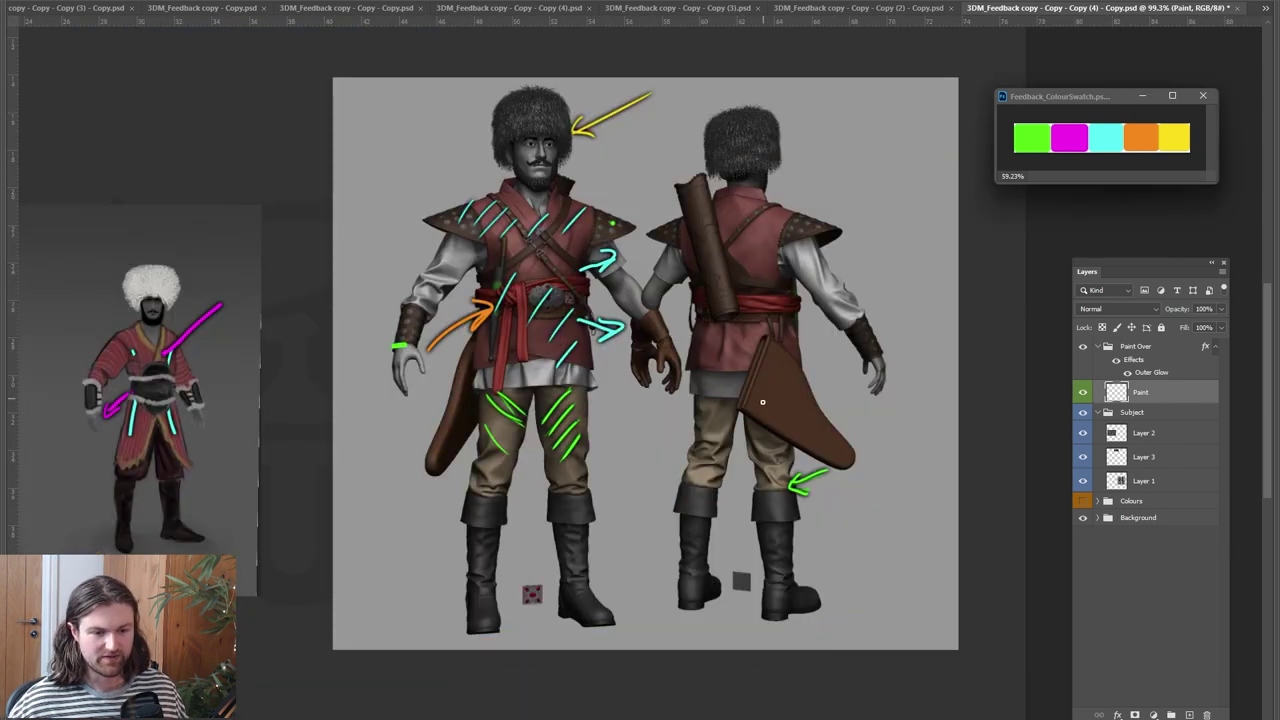
mouse_move(766, 338)
mouse_down()
mouse_move(748, 388)
mouse_move(758, 418)
mouse_move(846, 468)
mouse_move(857, 452)
mouse_move(772, 340)
mouse_up()
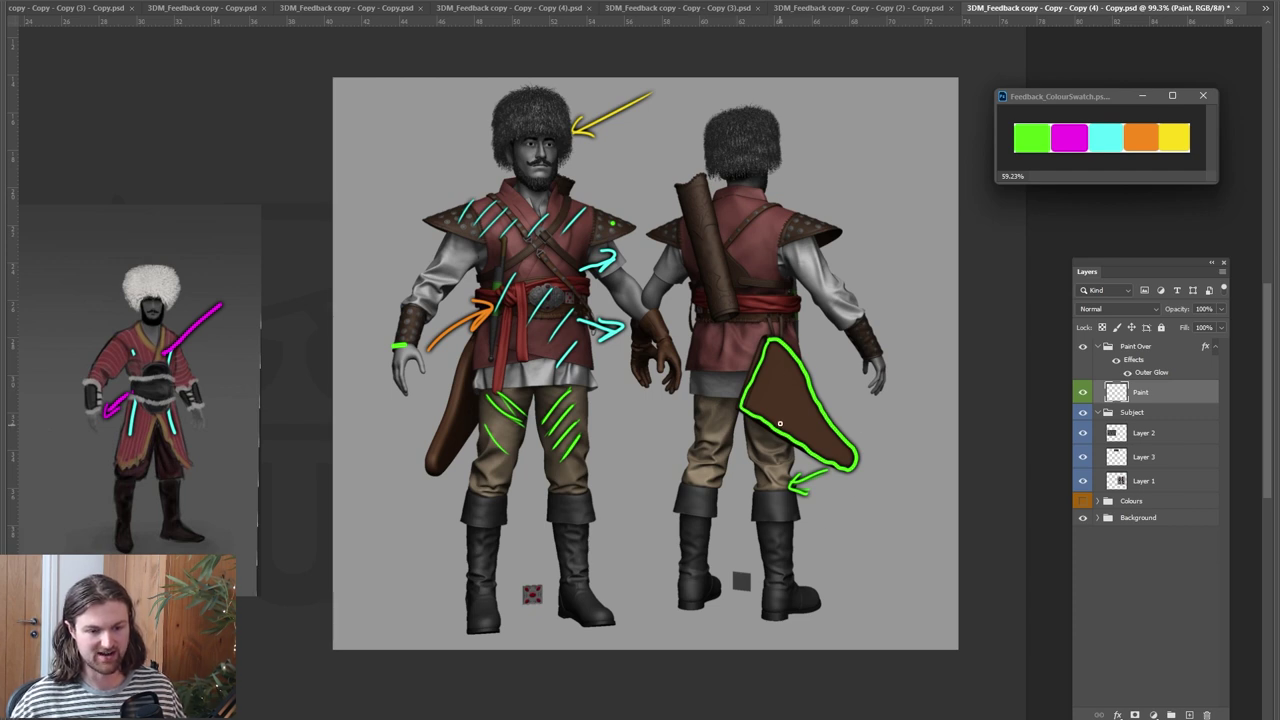
alt+click(1069, 135)
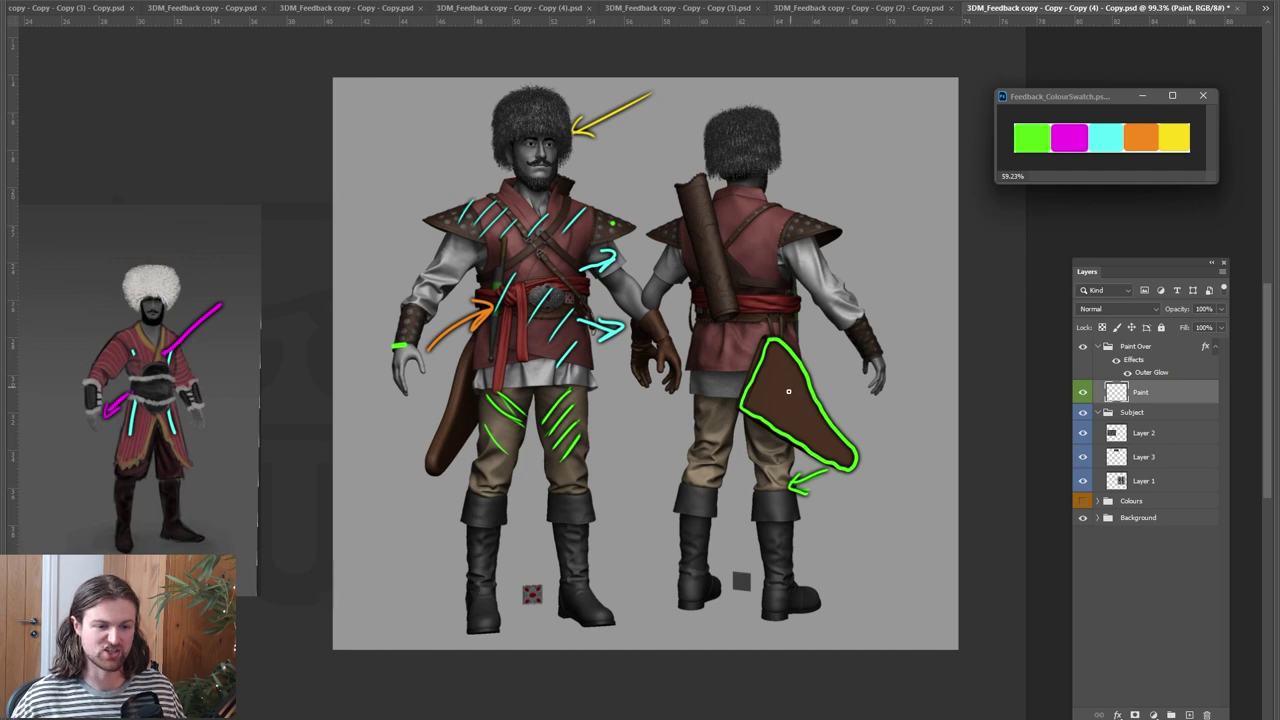
drag(860, 350, 790, 385)
drag(790, 385, 806, 398)
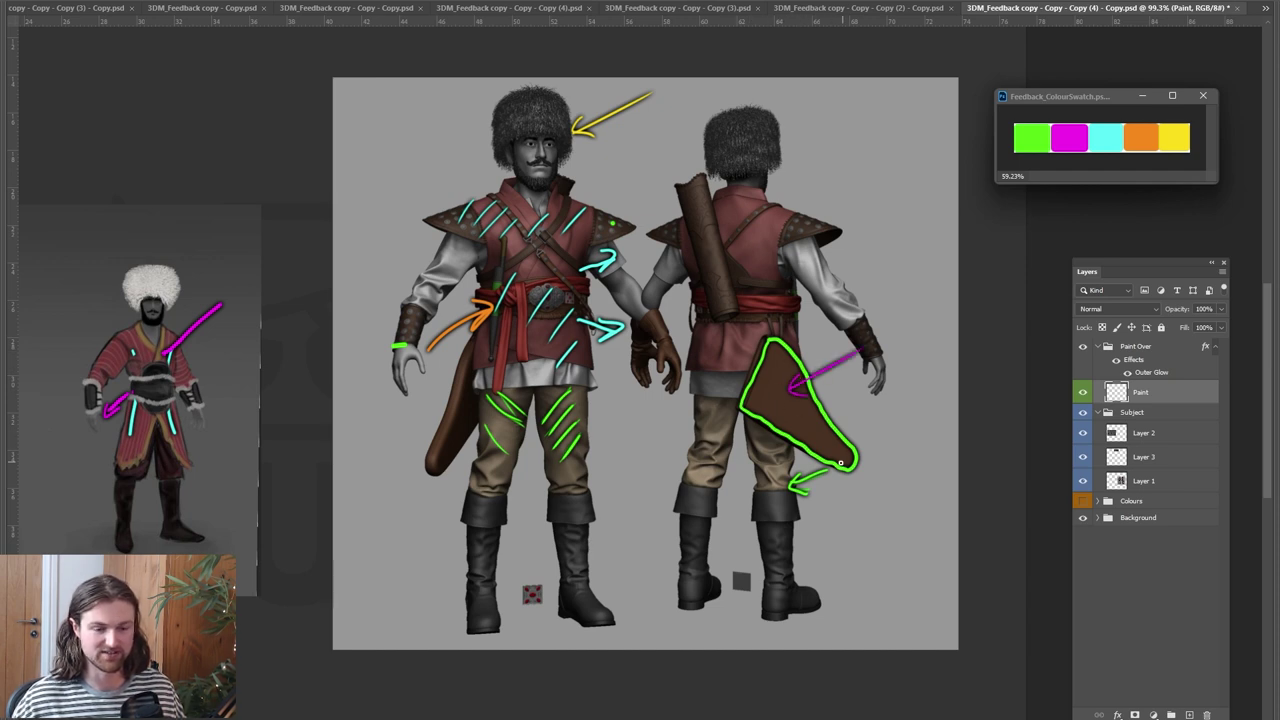
Mark the front-view warrior's jaw and collar area beside the beard in magenta
ctrl+drag(832, 447, 909, 420)
drag(775, 427, 554, 485)
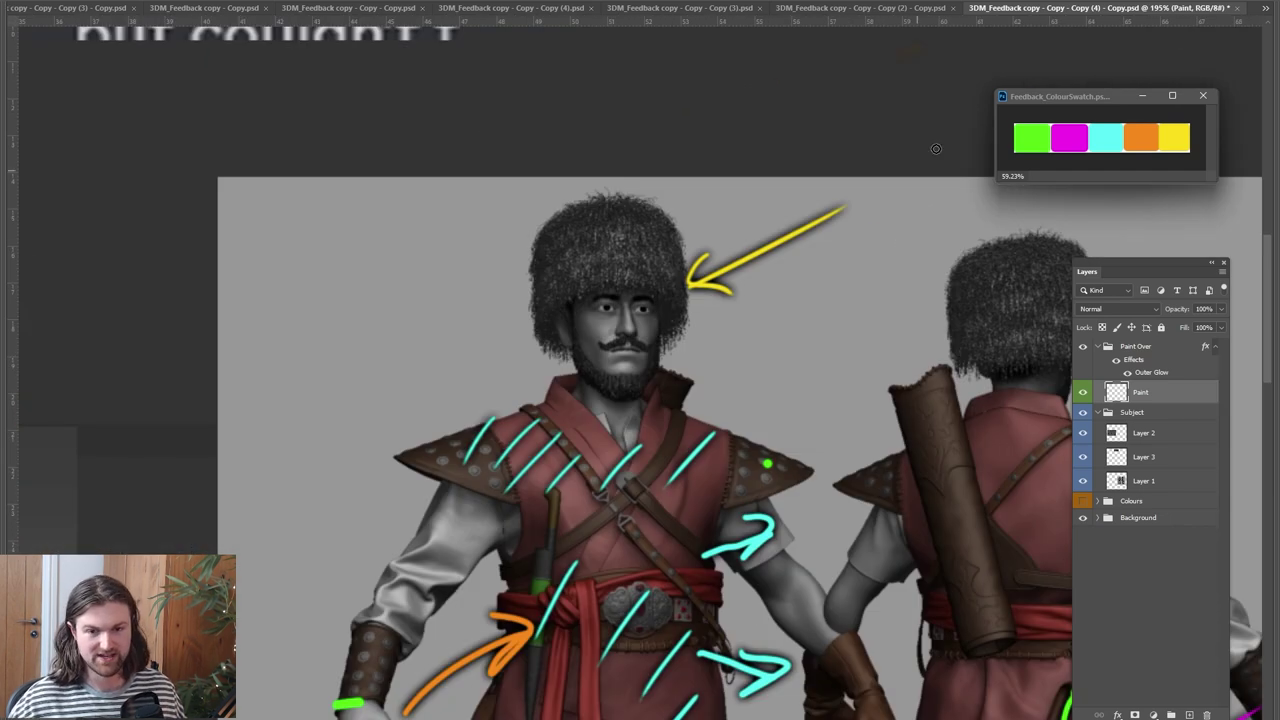
alt+click(1070, 136)
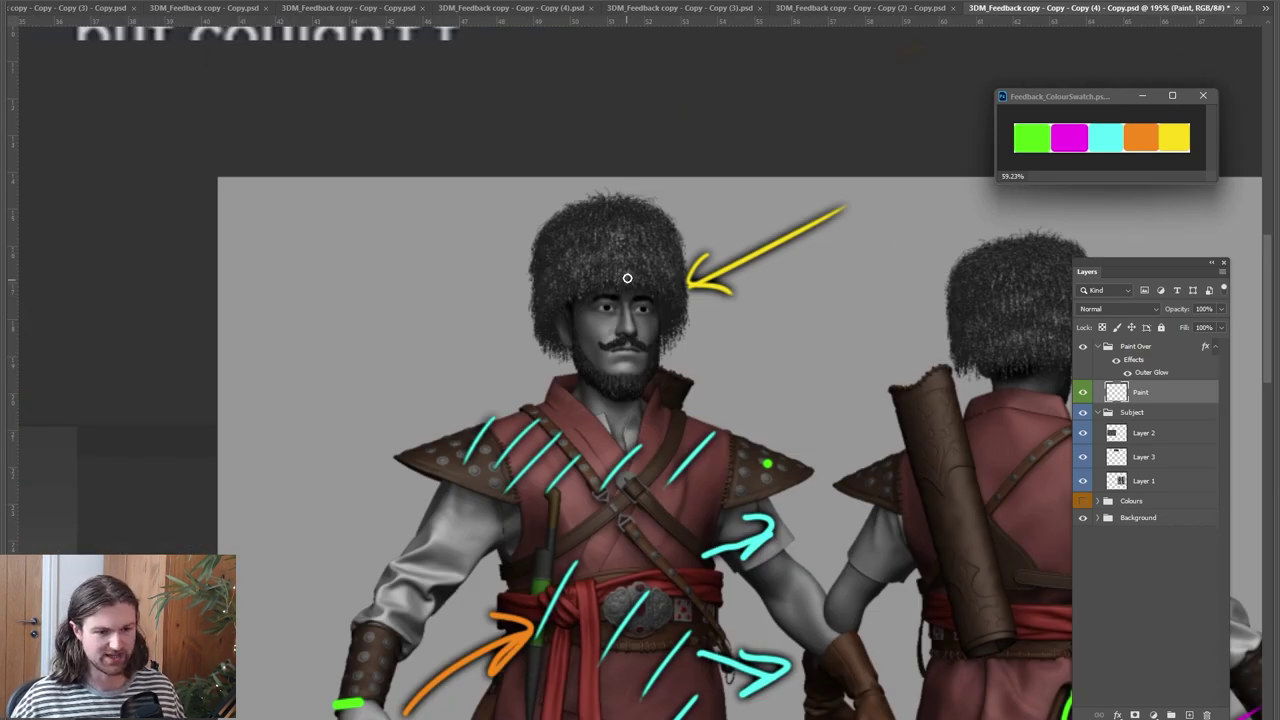
mouse_move(671, 362)
mouse_down()
mouse_move(670, 345)
mouse_move(697, 366)
mouse_up()
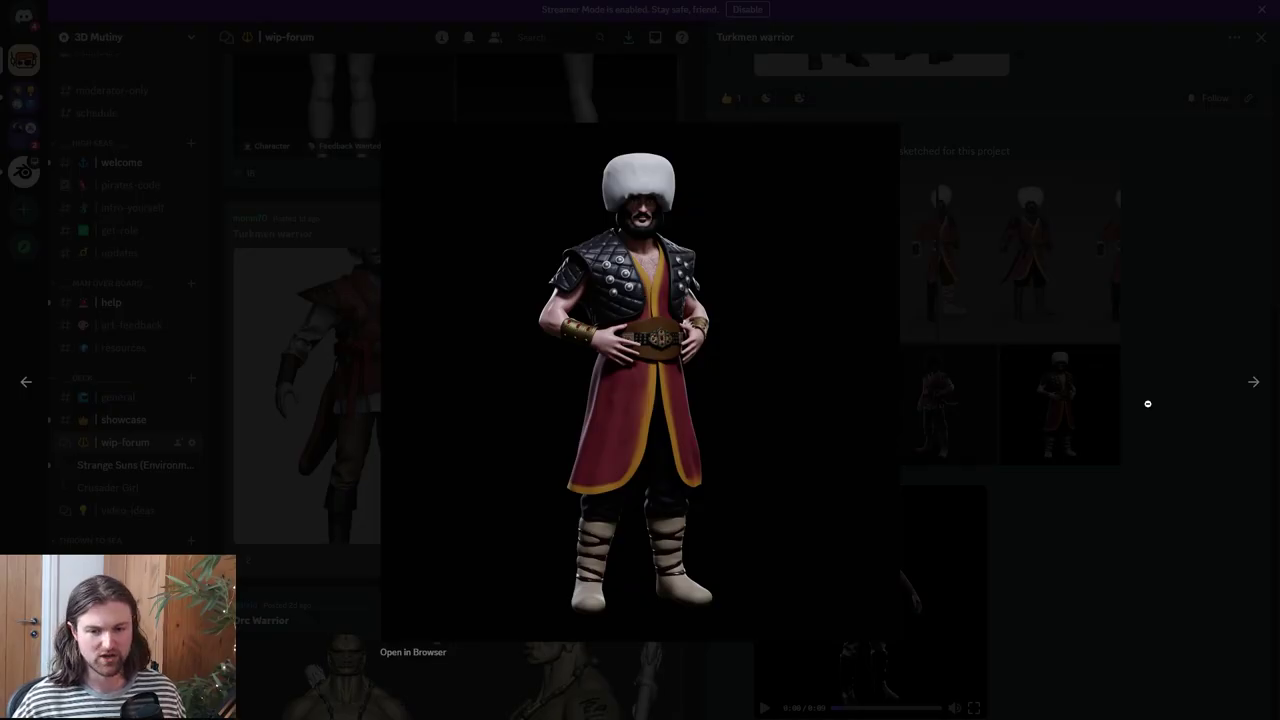
View the preceding concept render in the Turkmen warrior post's image gallery and close the enlarged image
click(26, 381)
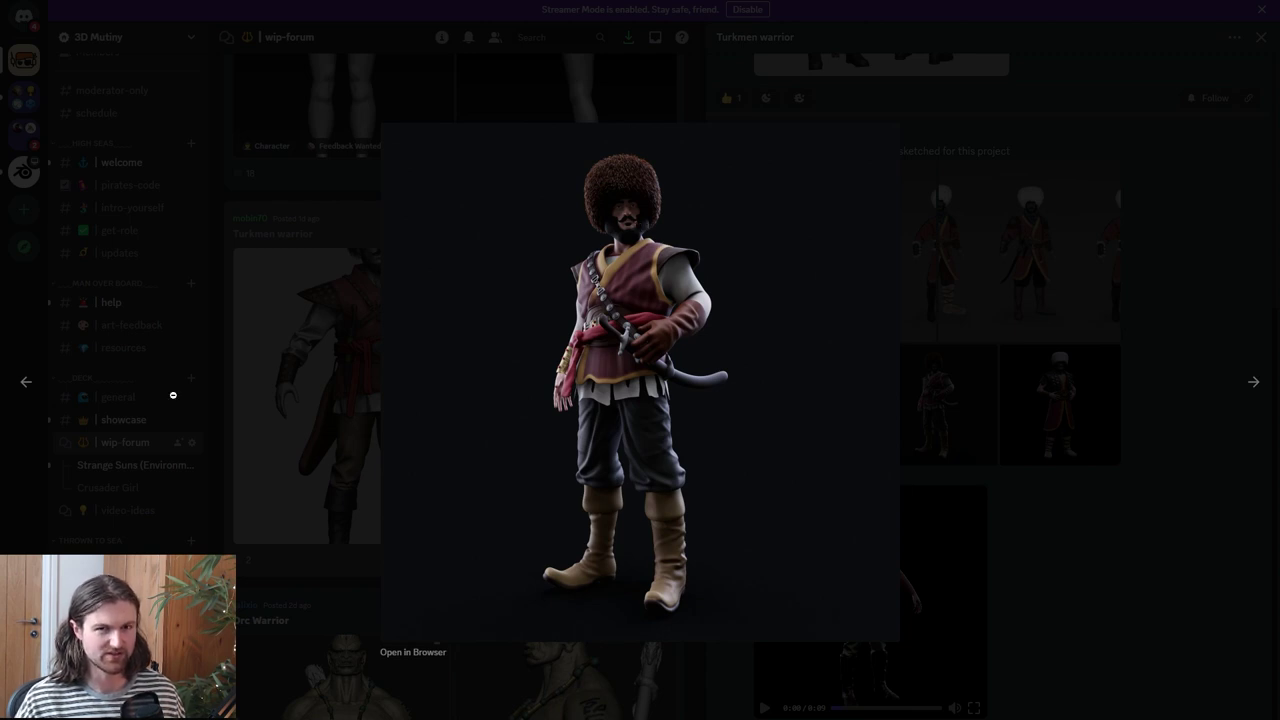
click(130, 384)
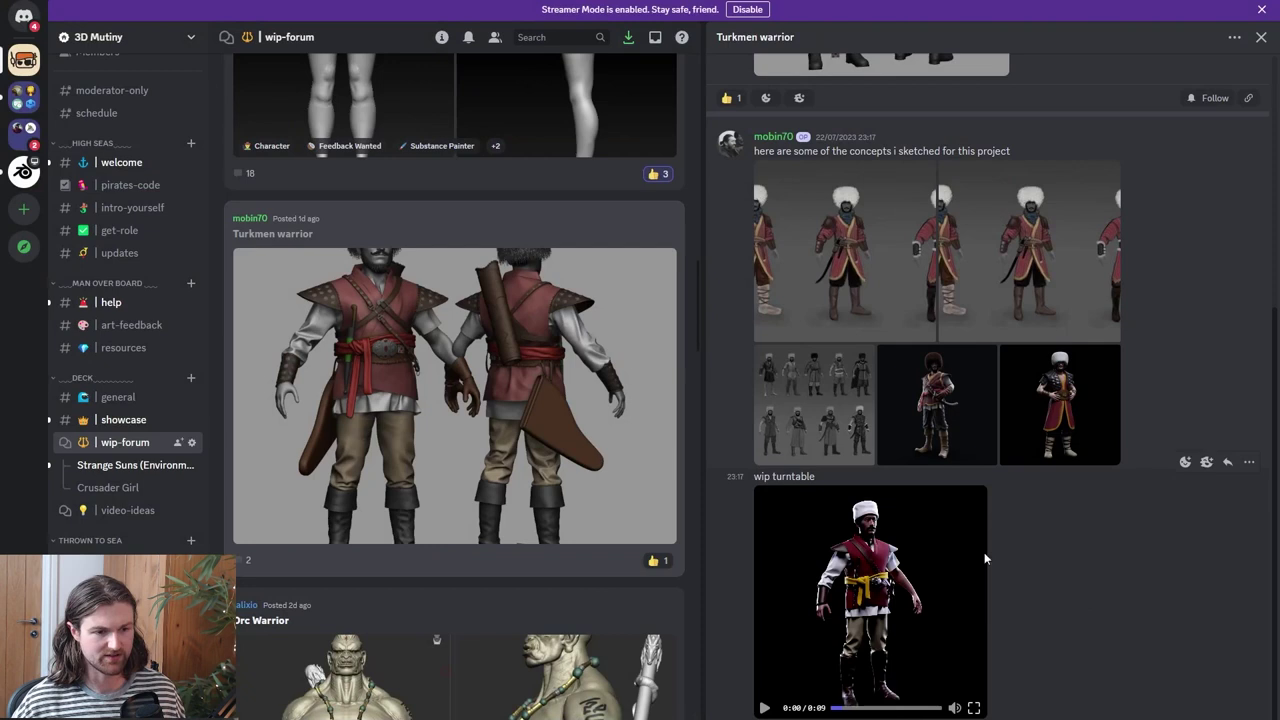
key(alt+Tab)
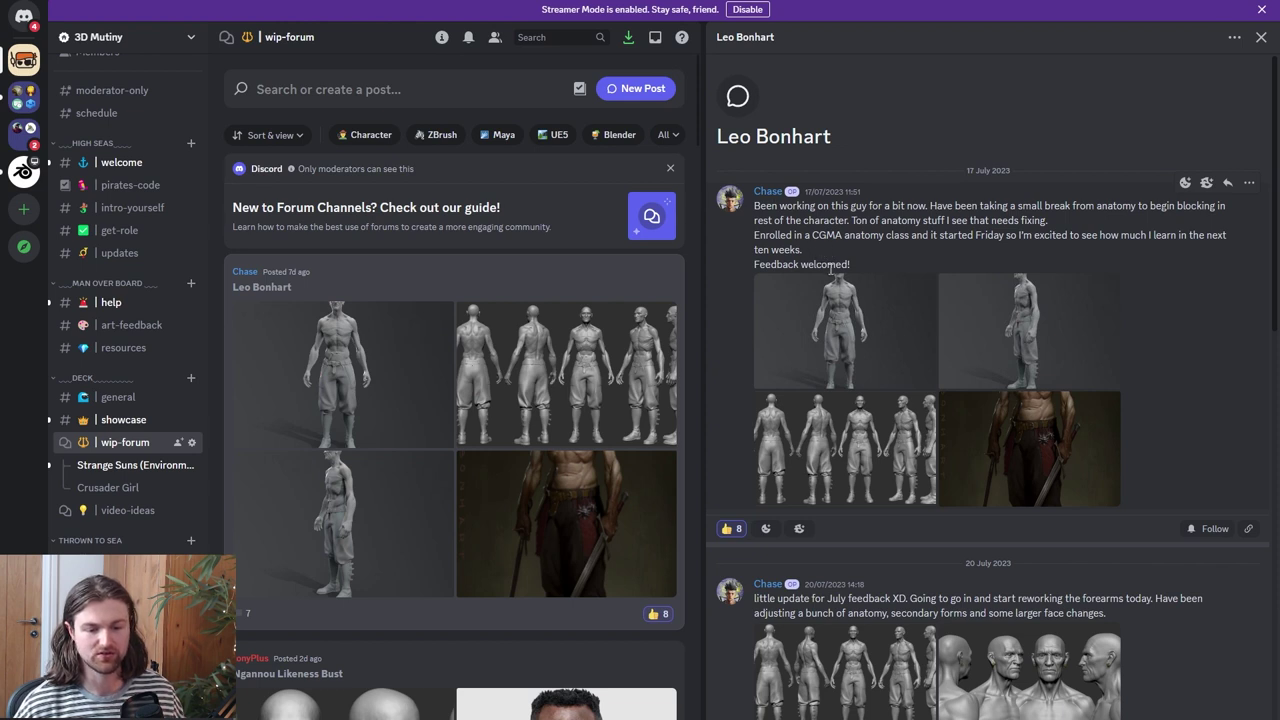
Read through the Leo Bonhart post's update messages and sculpt images, and switch to its feedback document in Photoshop
scroll(876, 328, down, 3)
scroll(945, 440, down, 4)
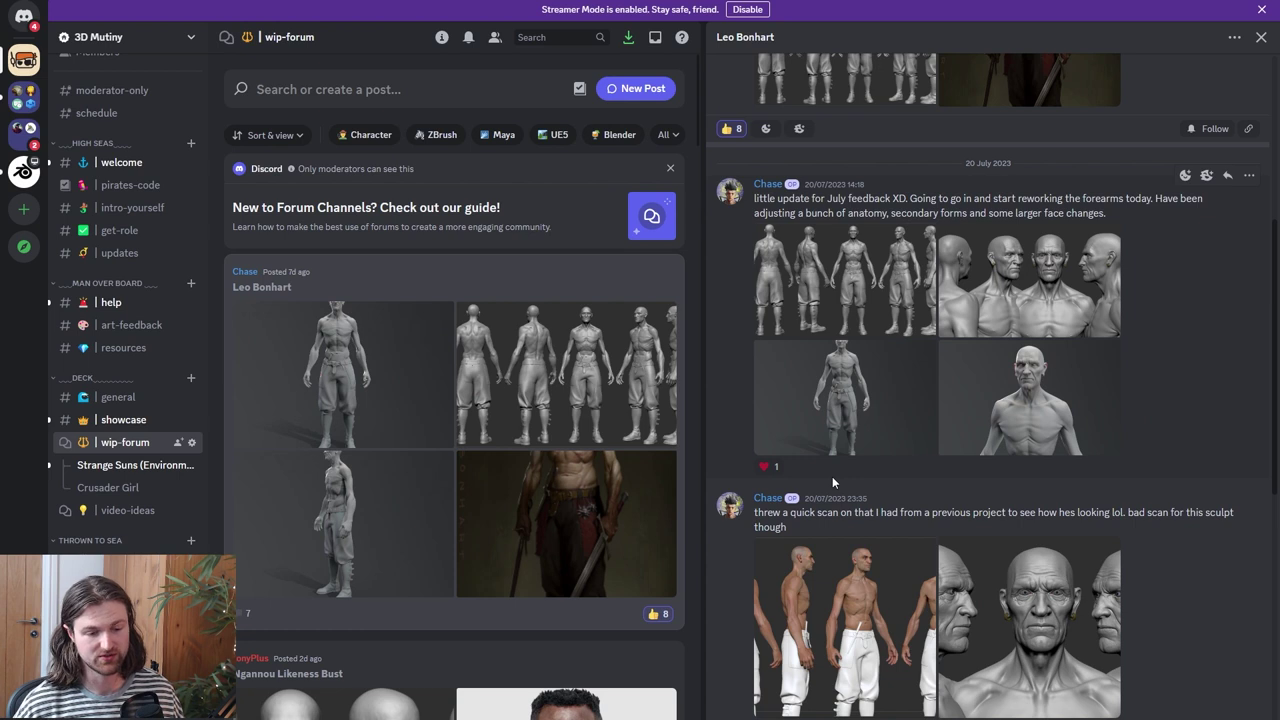
scroll(832, 480, down, 1)
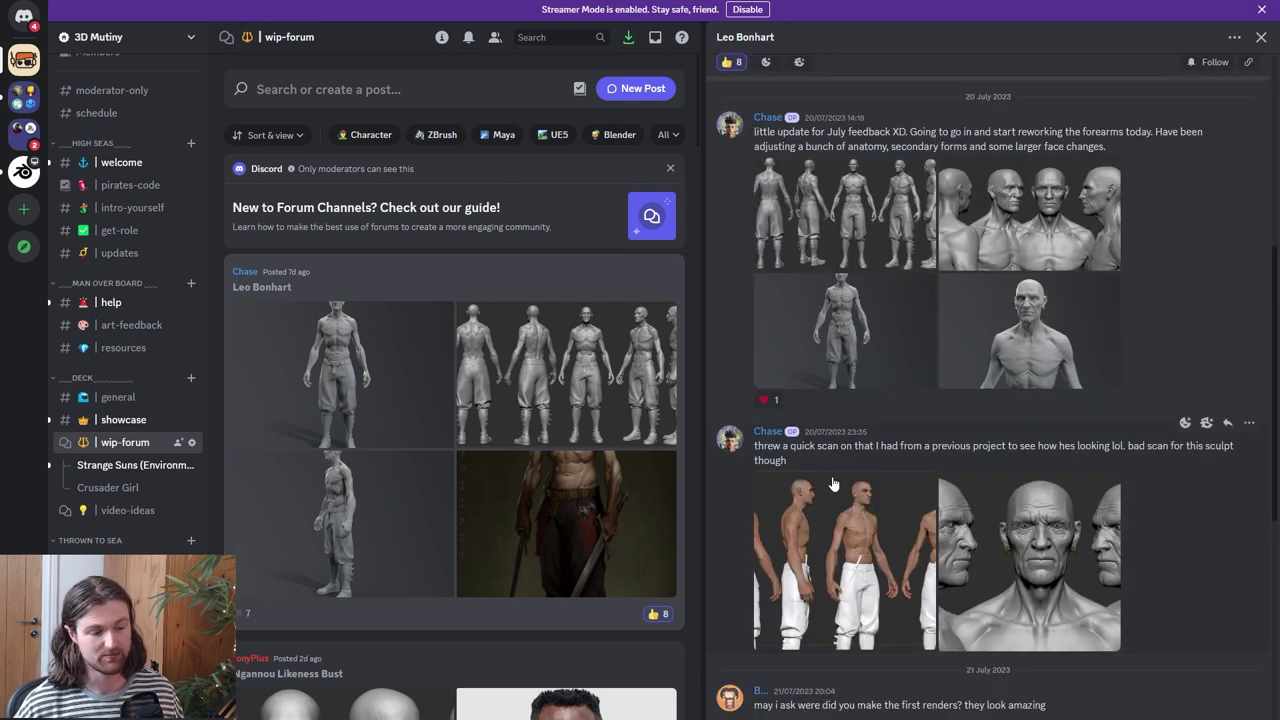
key(alt+Tab)
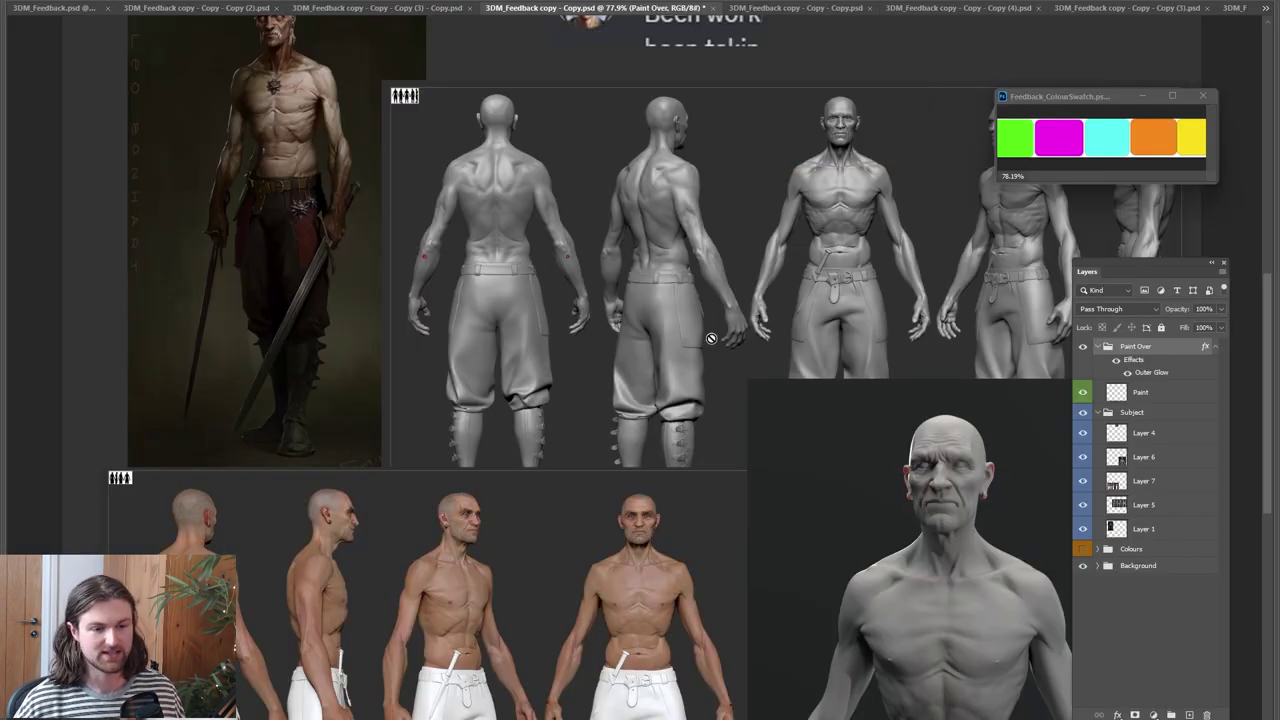
click(712, 362)
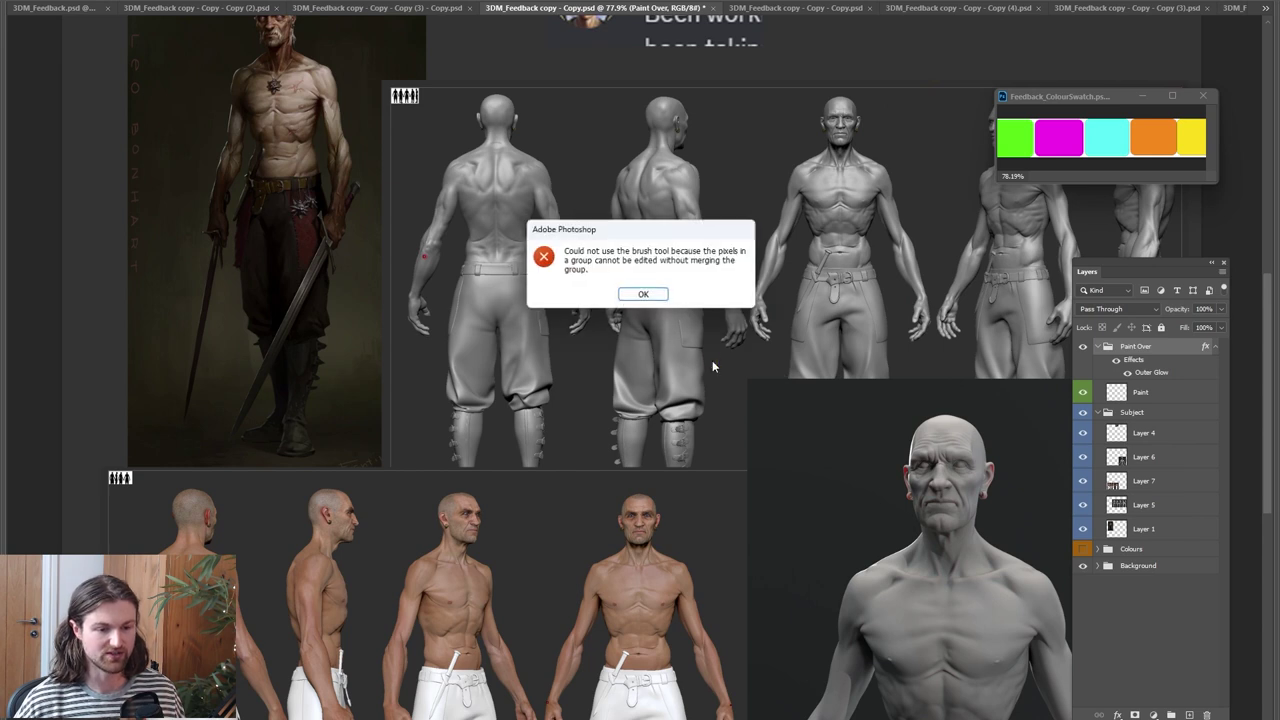
click(650, 298)
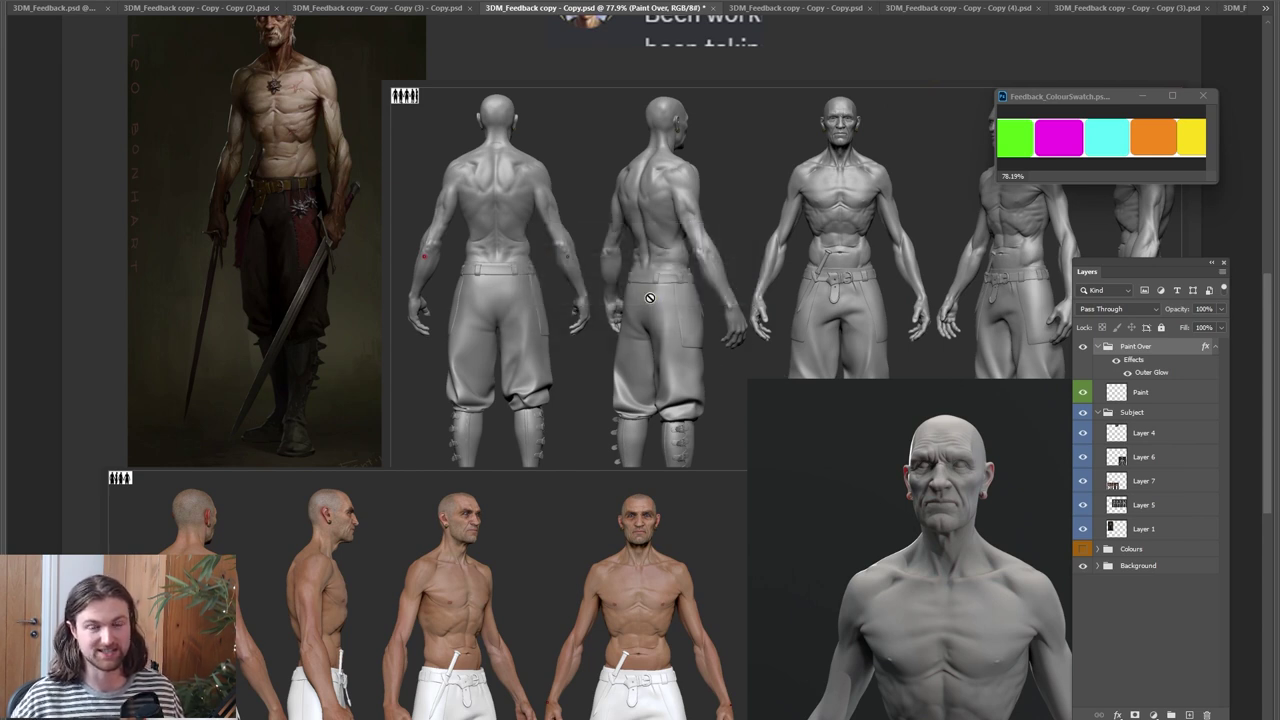
click(1016, 170)
click(980, 141)
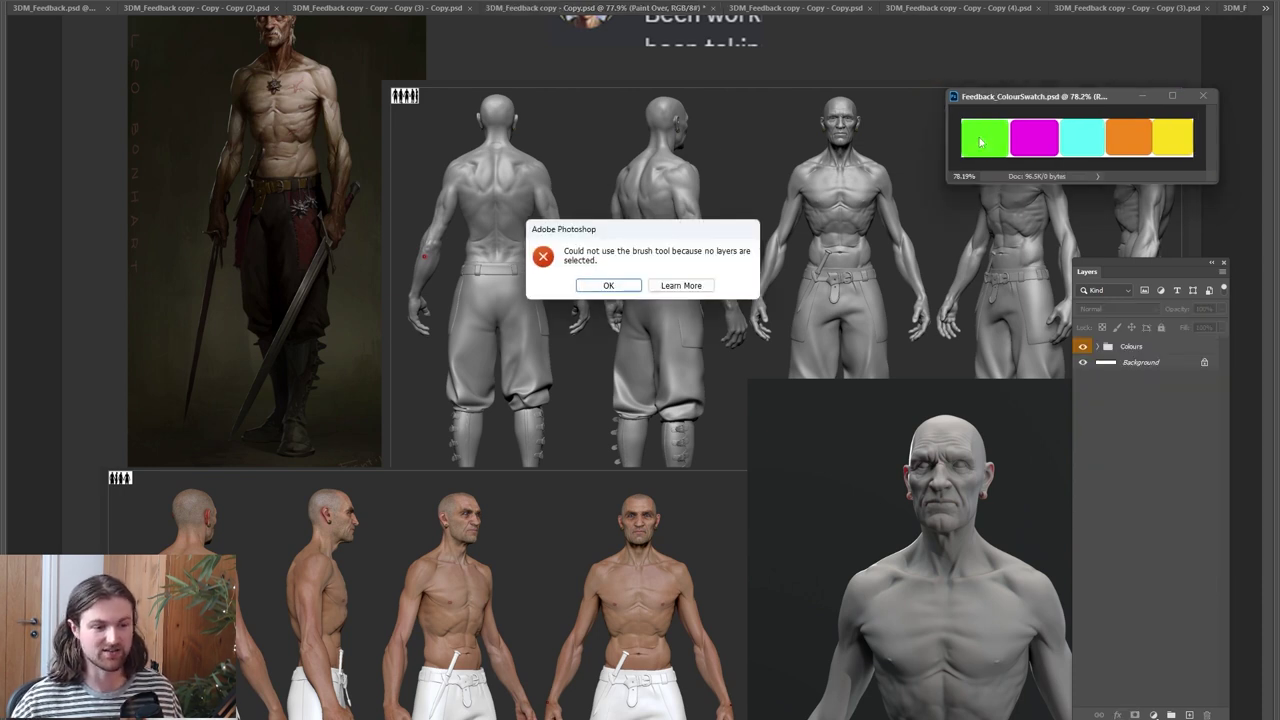
click(617, 286)
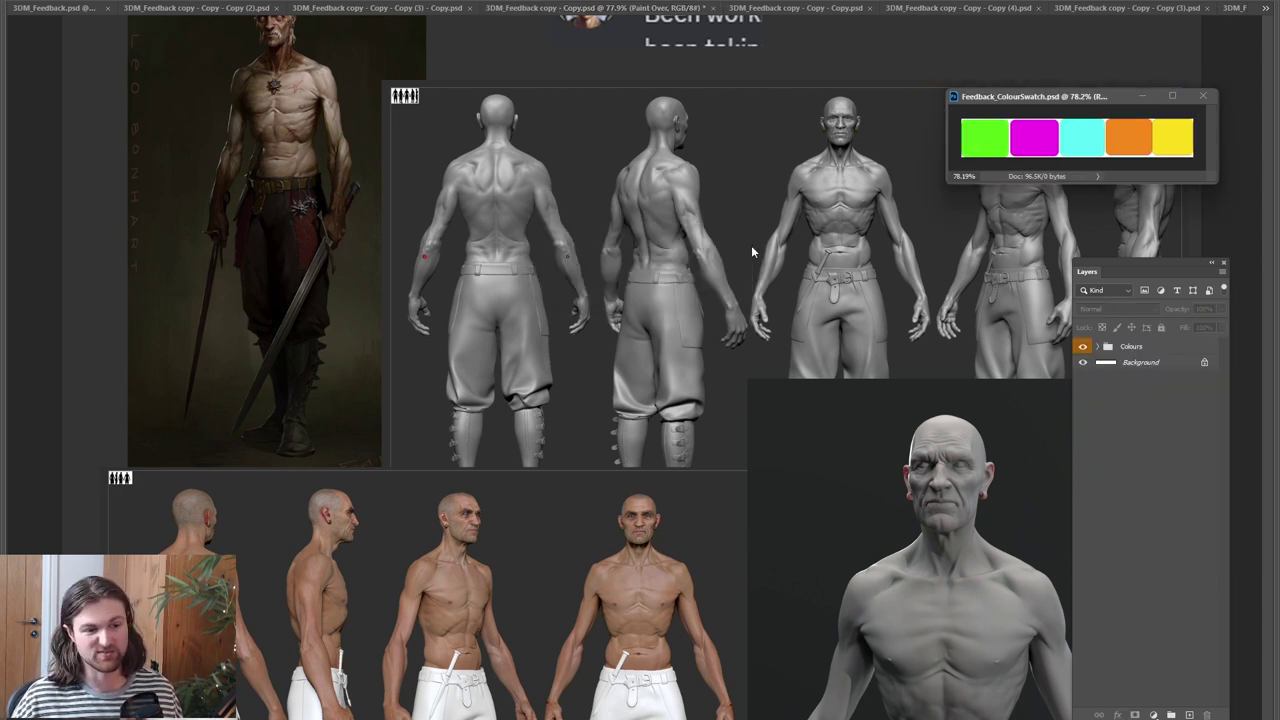
click(642, 266)
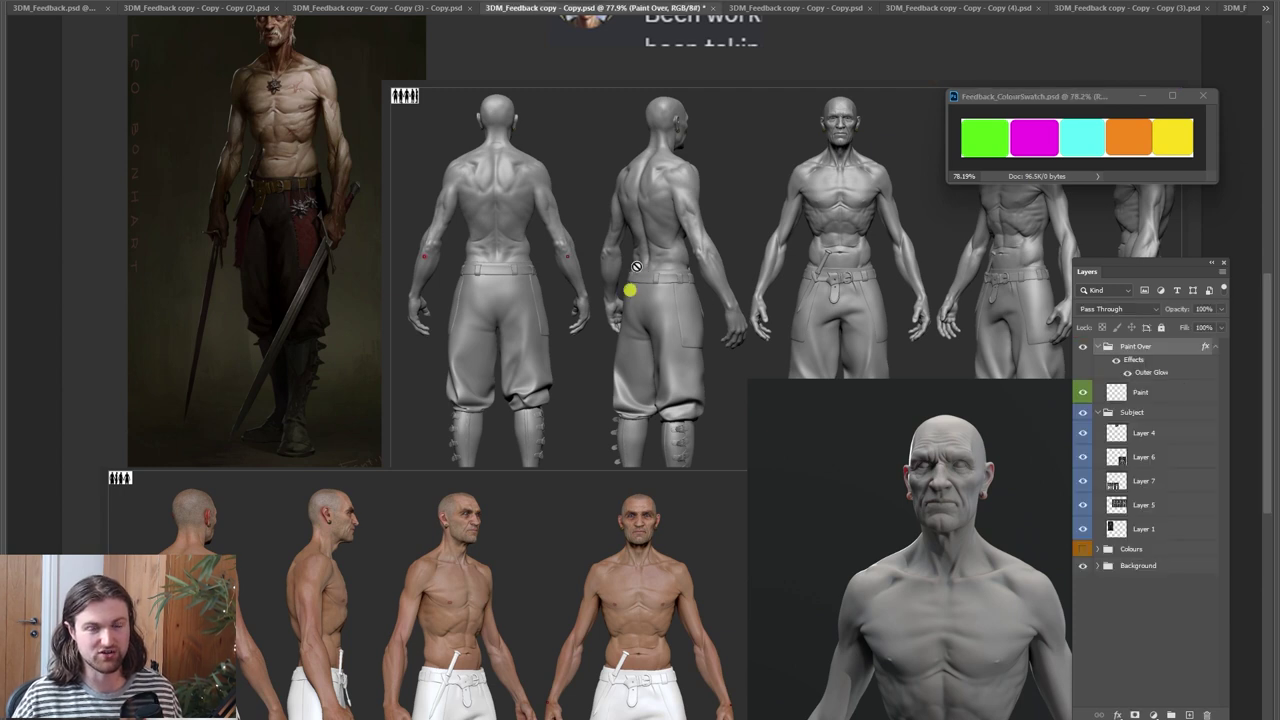
click(629, 289)
click(631, 293)
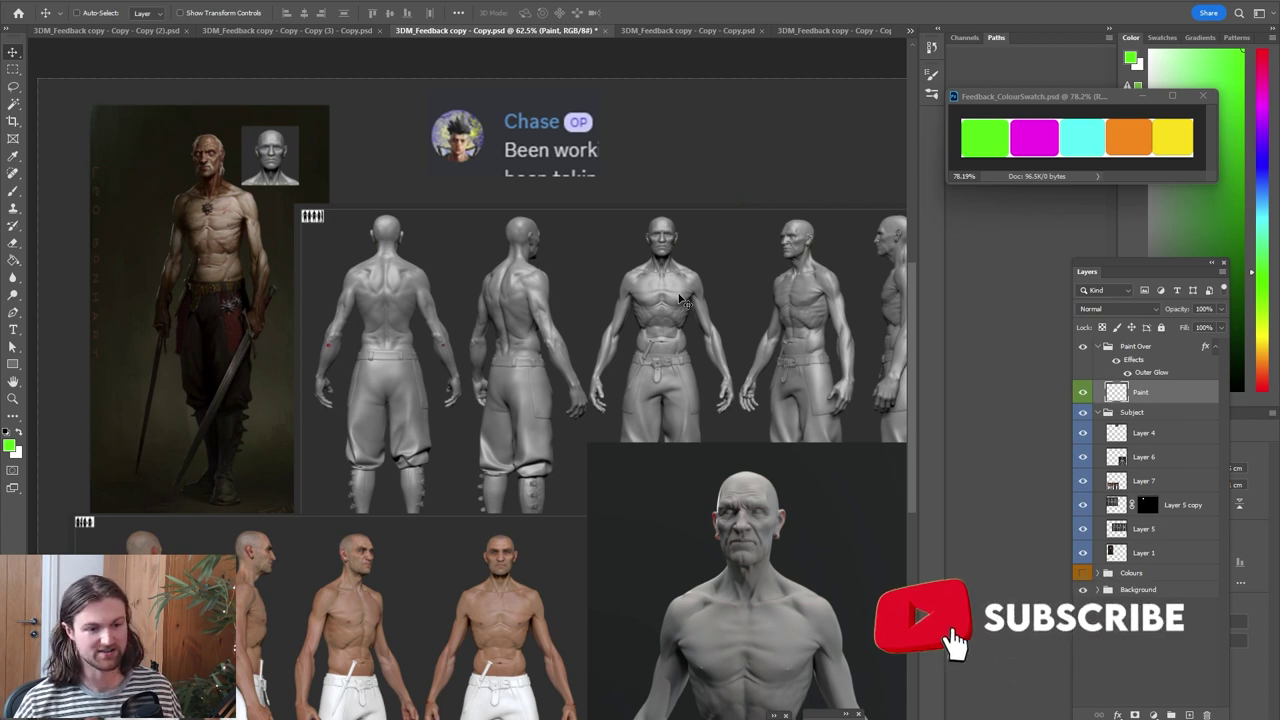
Draw a short green line along each side of the waist on the Leo Bonhart sculpt's back view
key(b)
ctrl+drag(457, 277, 579, 414)
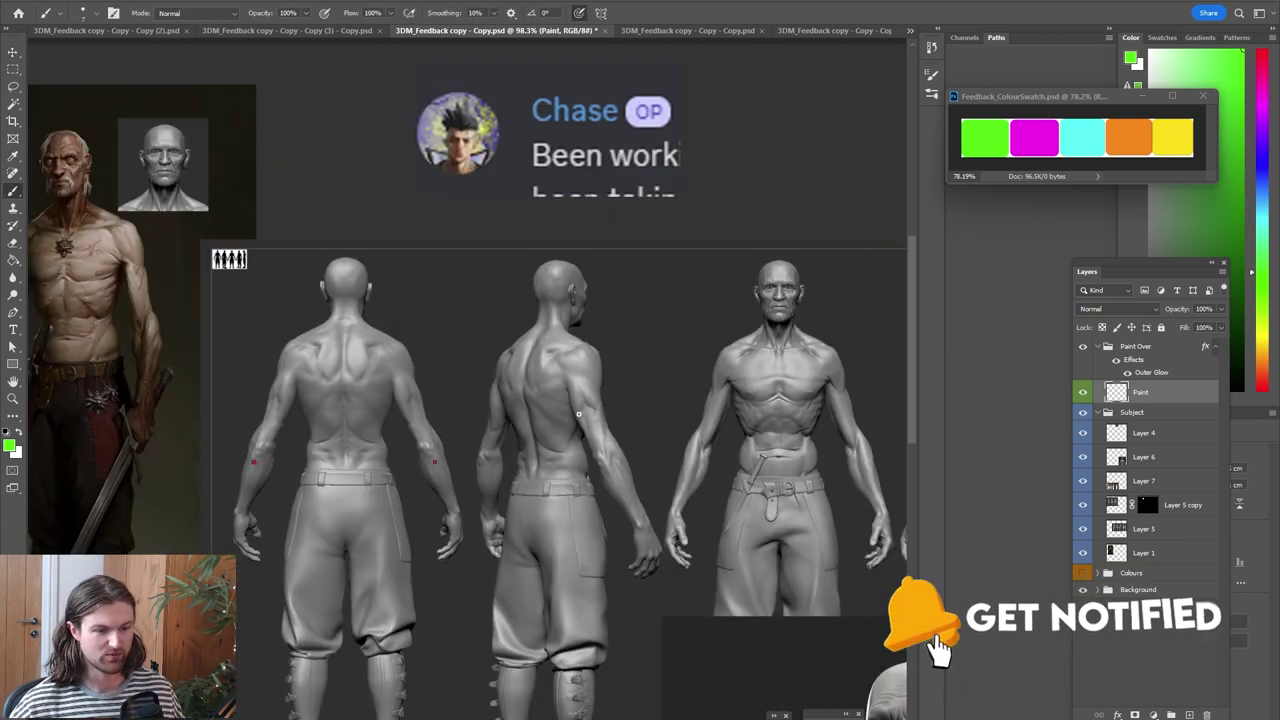
drag(814, 442, 790, 417)
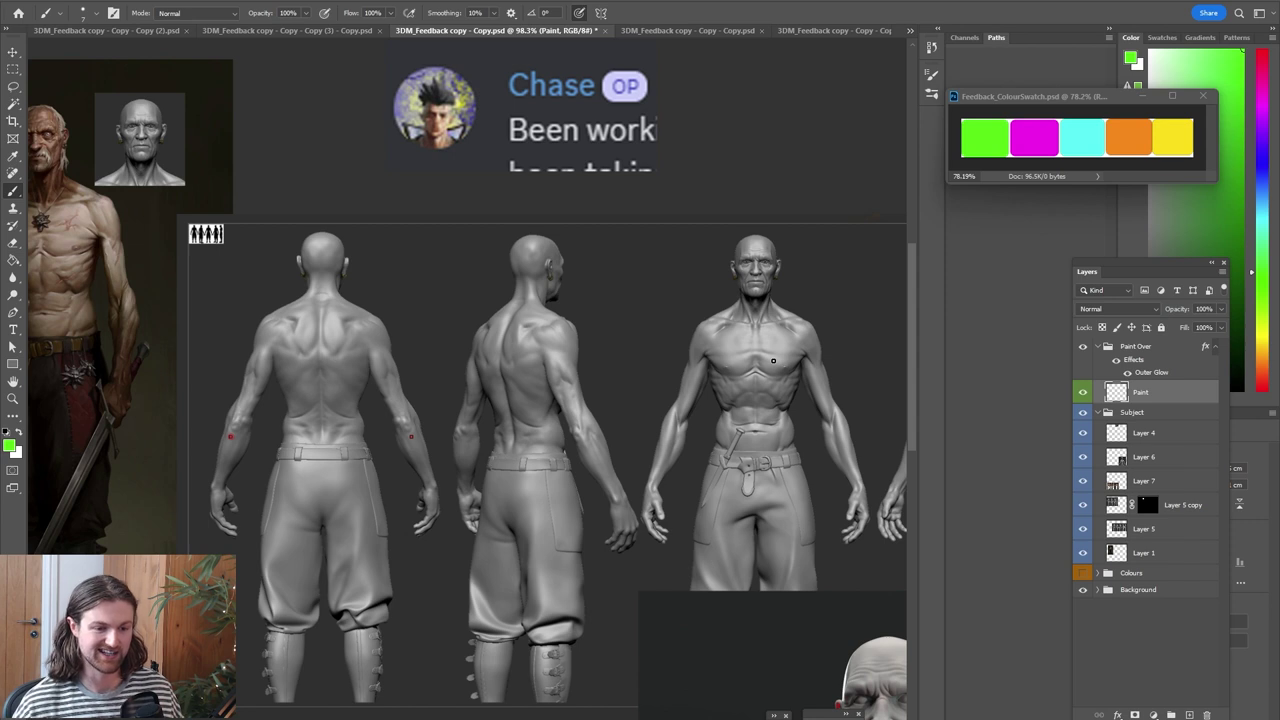
scroll(475, 437, left, 3)
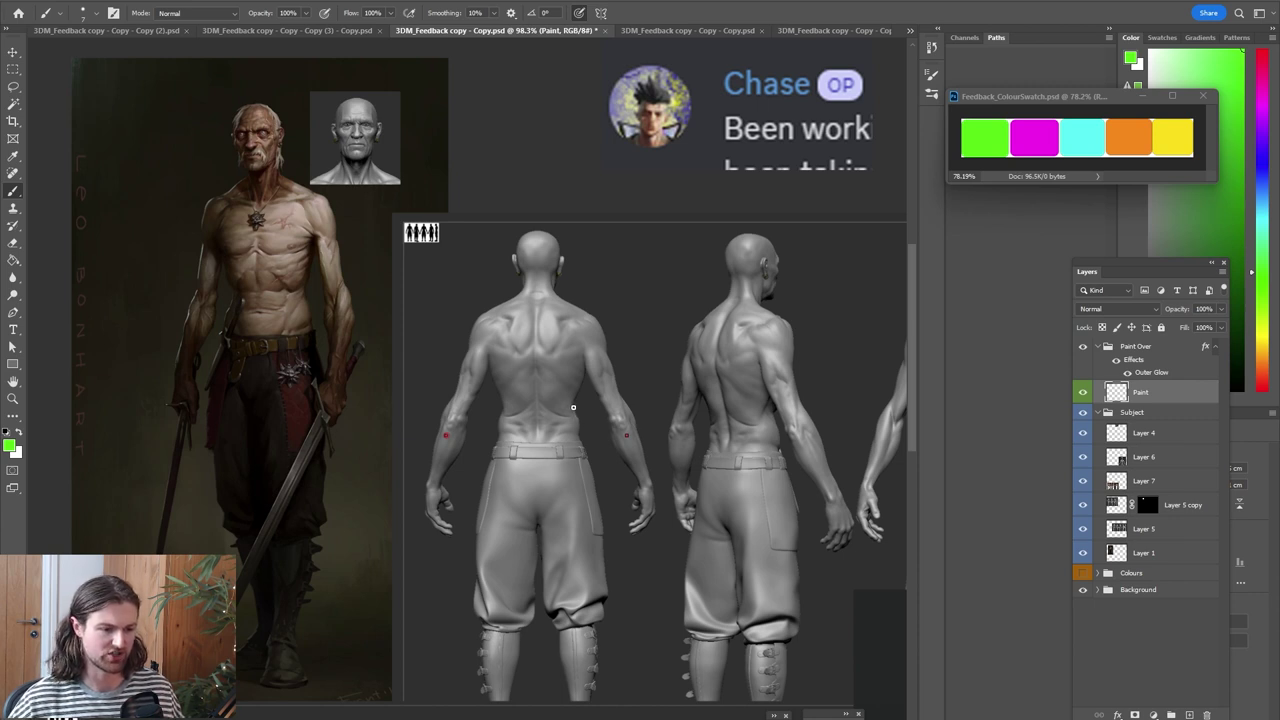
drag(573, 407, 578, 424)
drag(502, 409, 500, 435)
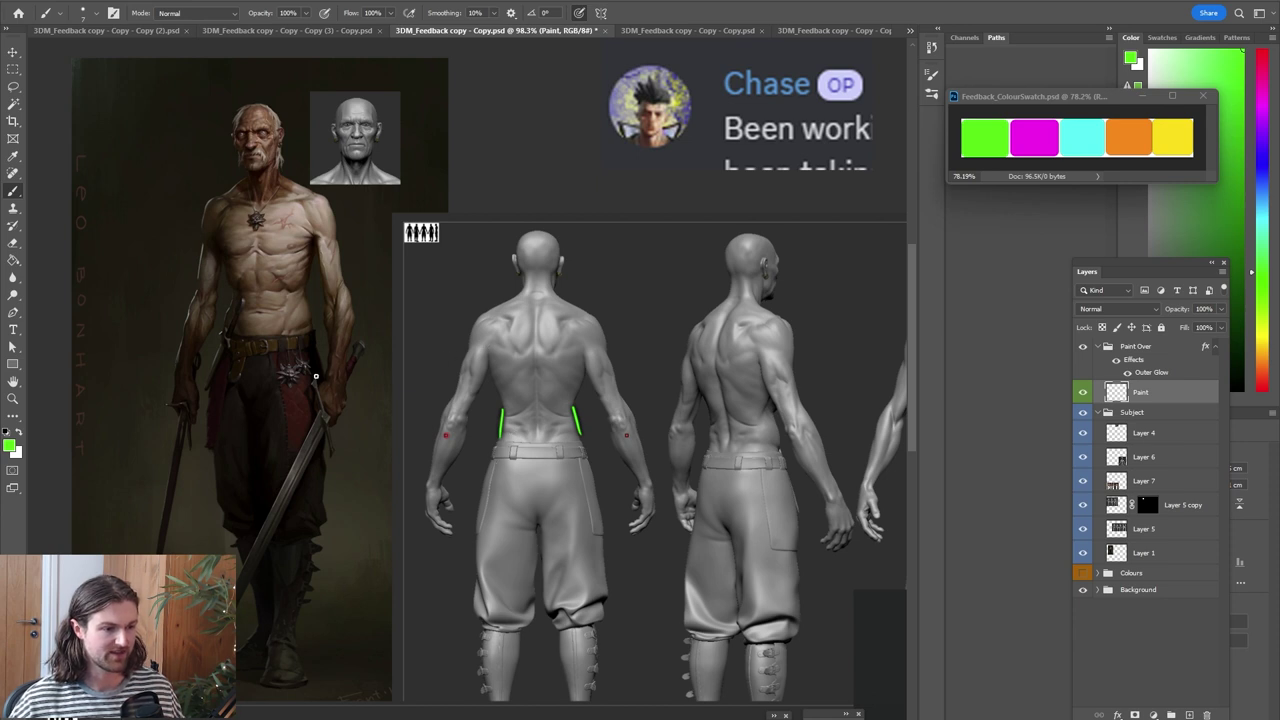
Mark the shoulder-blade area with green arrows on both rear views, adding green contour curves on the back view's left side
drag(599, 326, 546, 375)
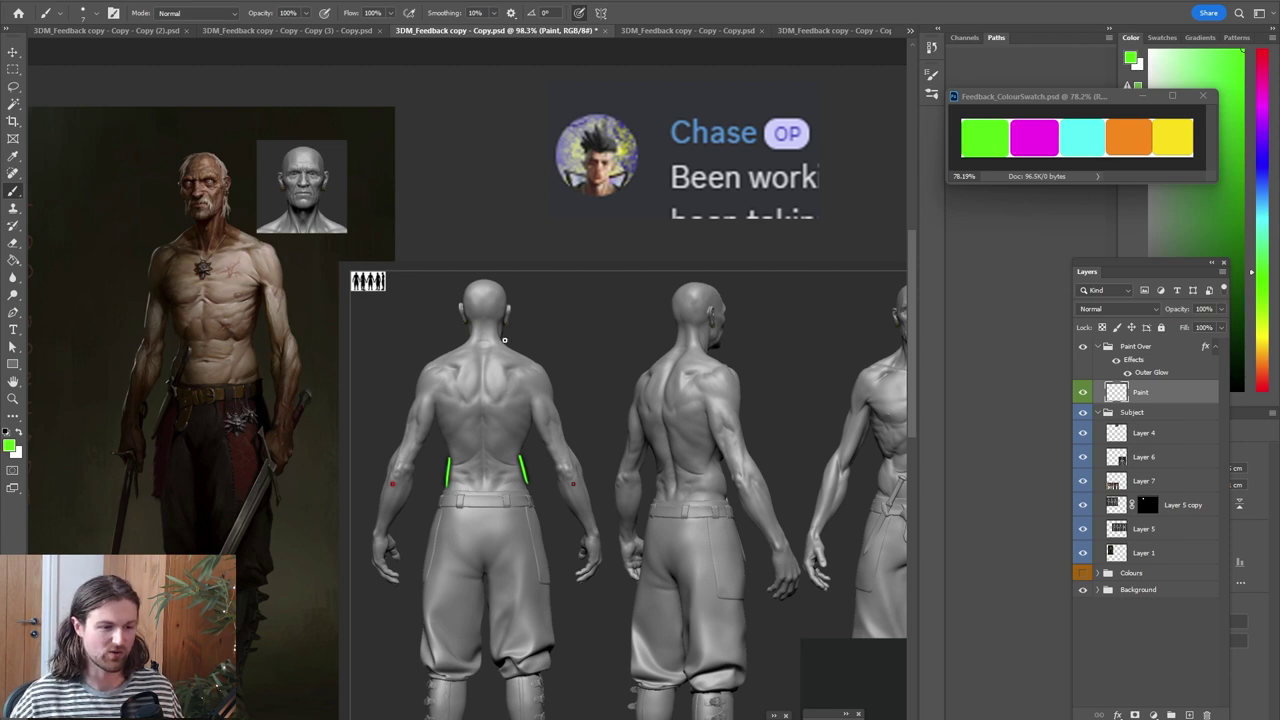
mouse_move(505, 362)
mouse_down()
mouse_move(551, 323)
mouse_move(519, 363)
mouse_move(475, 380)
mouse_move(470, 347)
mouse_up()
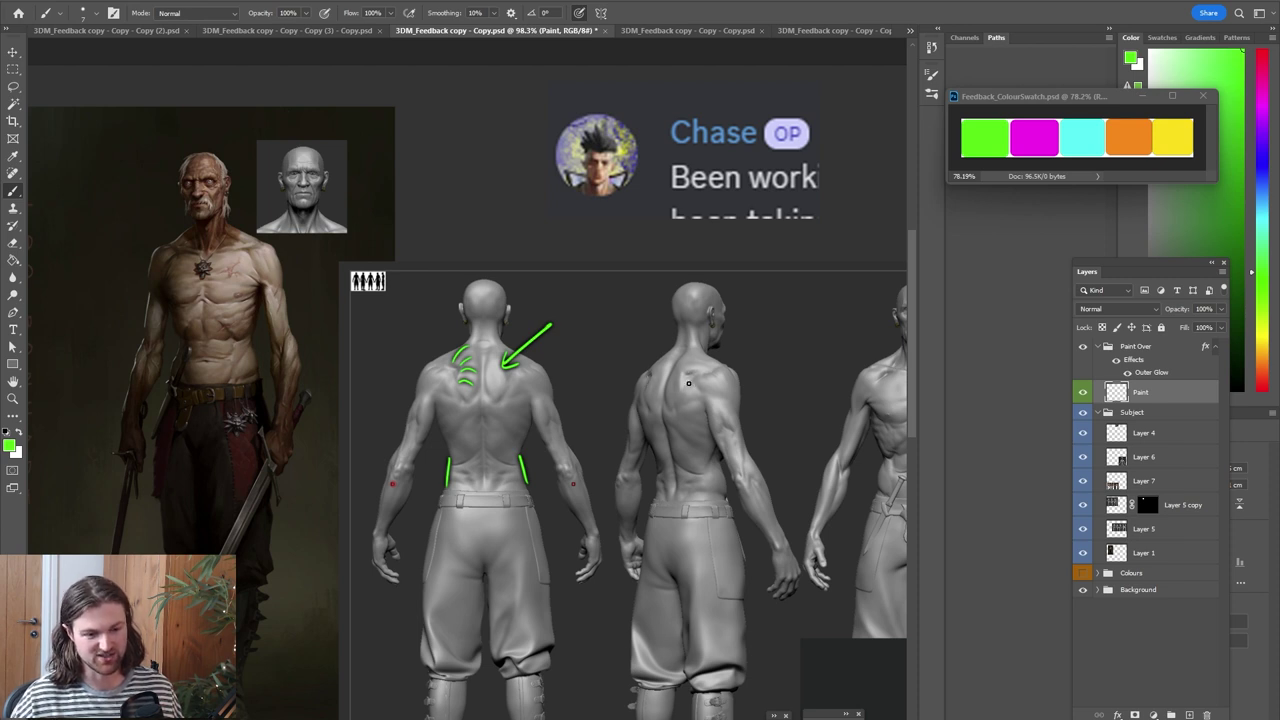
alt+scroll(686, 383, up, 5)
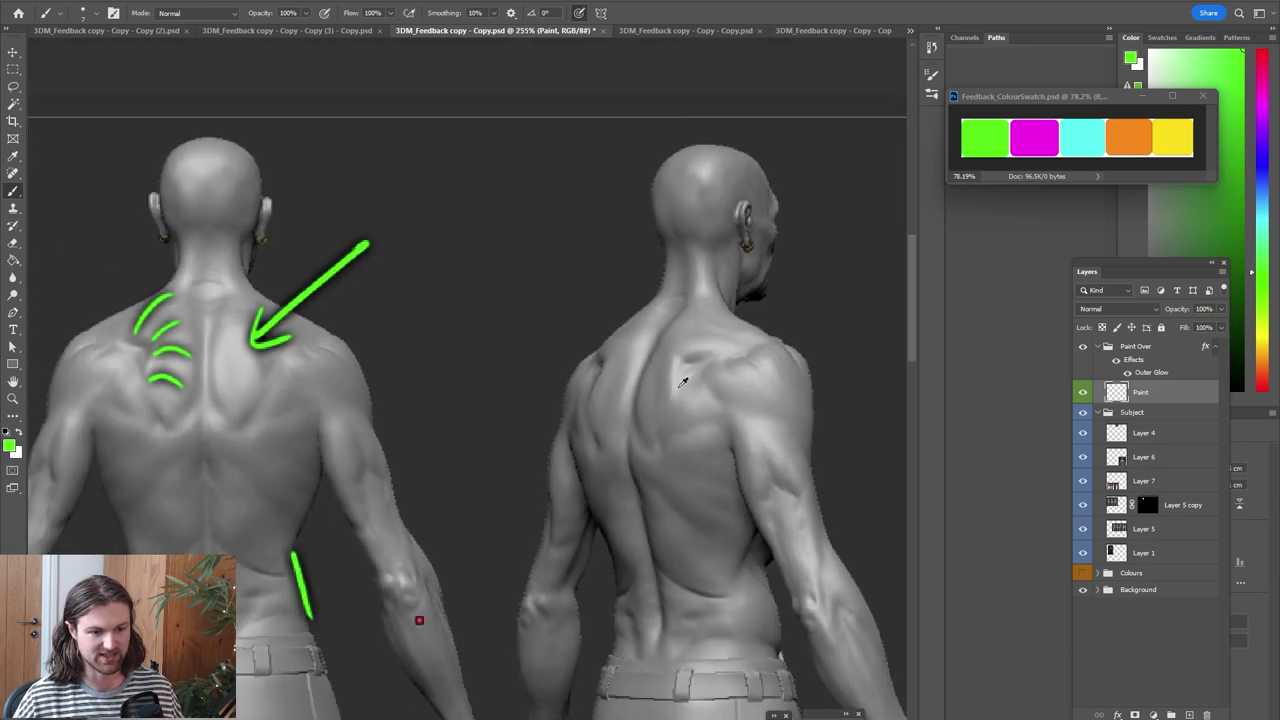
mouse_move(689, 370)
mouse_down()
mouse_move(748, 337)
mouse_move(715, 364)
mouse_up()
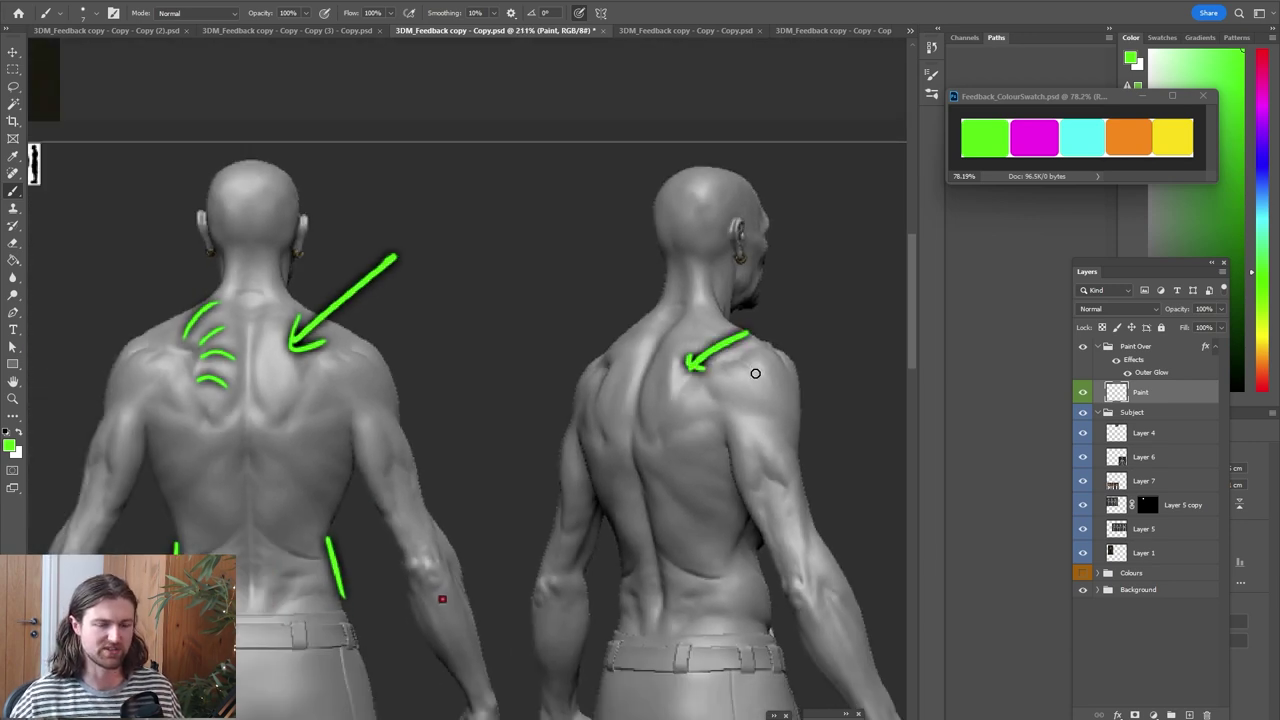
Mark the vertebrae along the back view's upper spine in green and draw small green arrows pointing outward from the mid-back
alt+scroll(745, 378, down, 1)
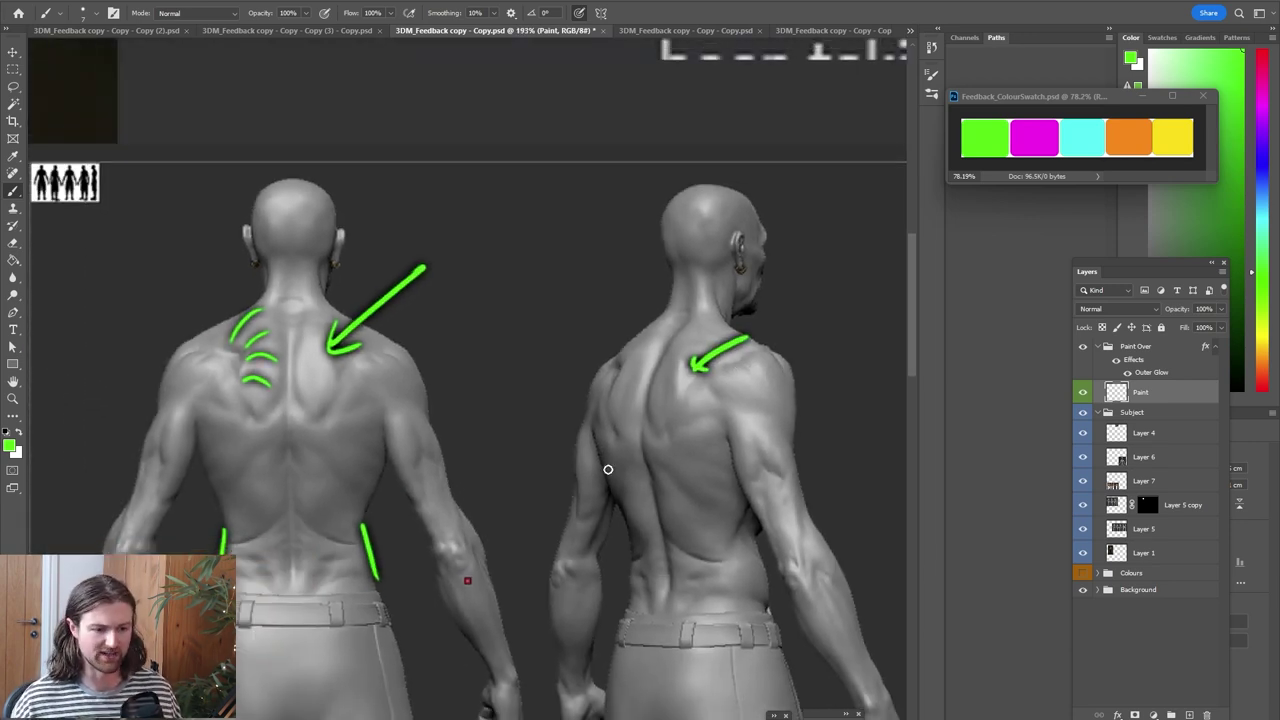
drag(674, 579, 699, 611)
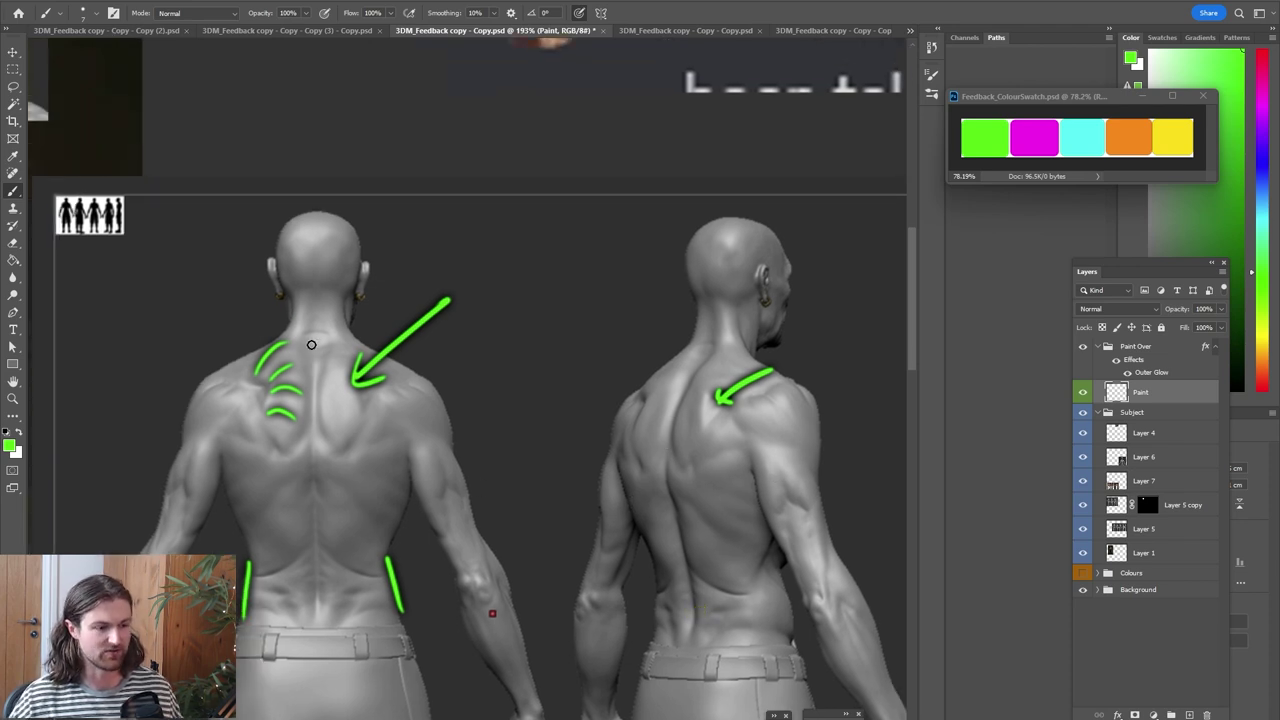
drag(311, 341, 315, 400)
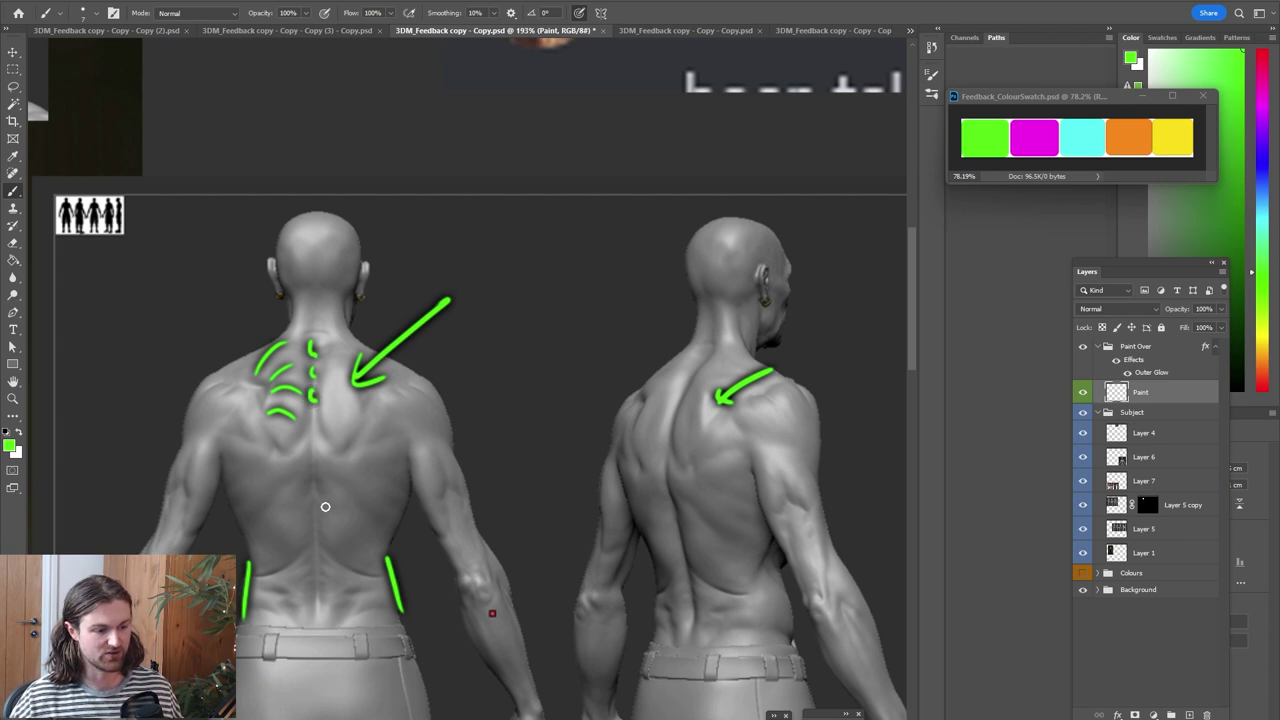
mouse_move(324, 510)
mouse_down()
mouse_move(347, 510)
mouse_move(283, 512)
mouse_up()
mouse_move(289, 503)
mouse_down()
mouse_move(280, 511)
mouse_move(295, 519)
mouse_up()
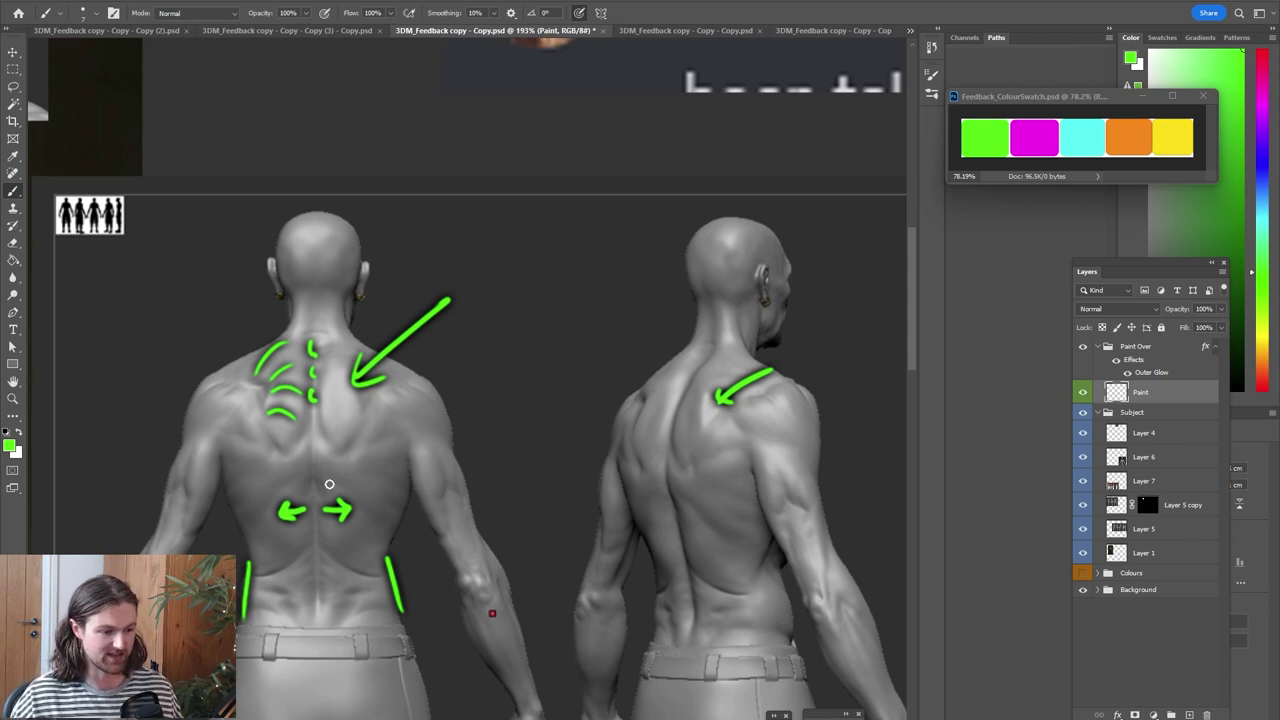
drag(318, 486, 343, 484)
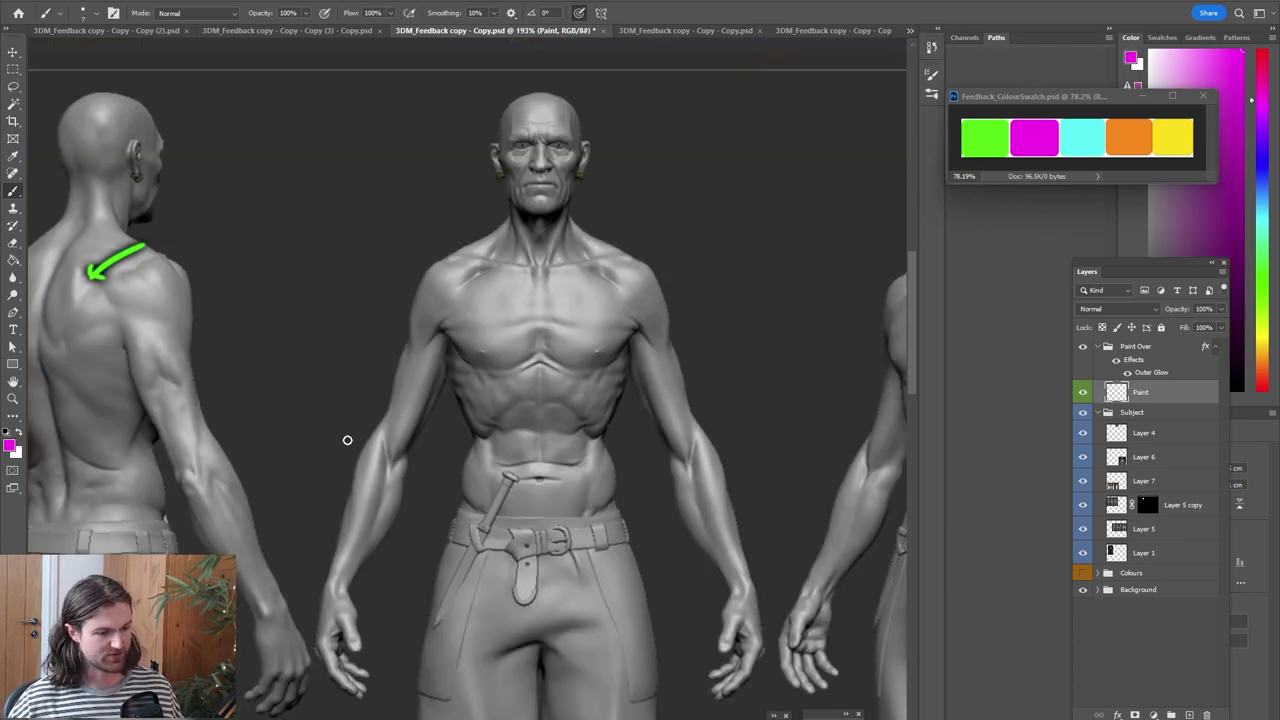
Draw a magenta box around the forearm at the left of the front-view sculpt
mouse_move(350, 432)
mouse_down()
mouse_move(311, 566)
mouse_move(360, 594)
mouse_move(415, 519)
mouse_move(416, 449)
mouse_move(333, 430)
mouse_up()
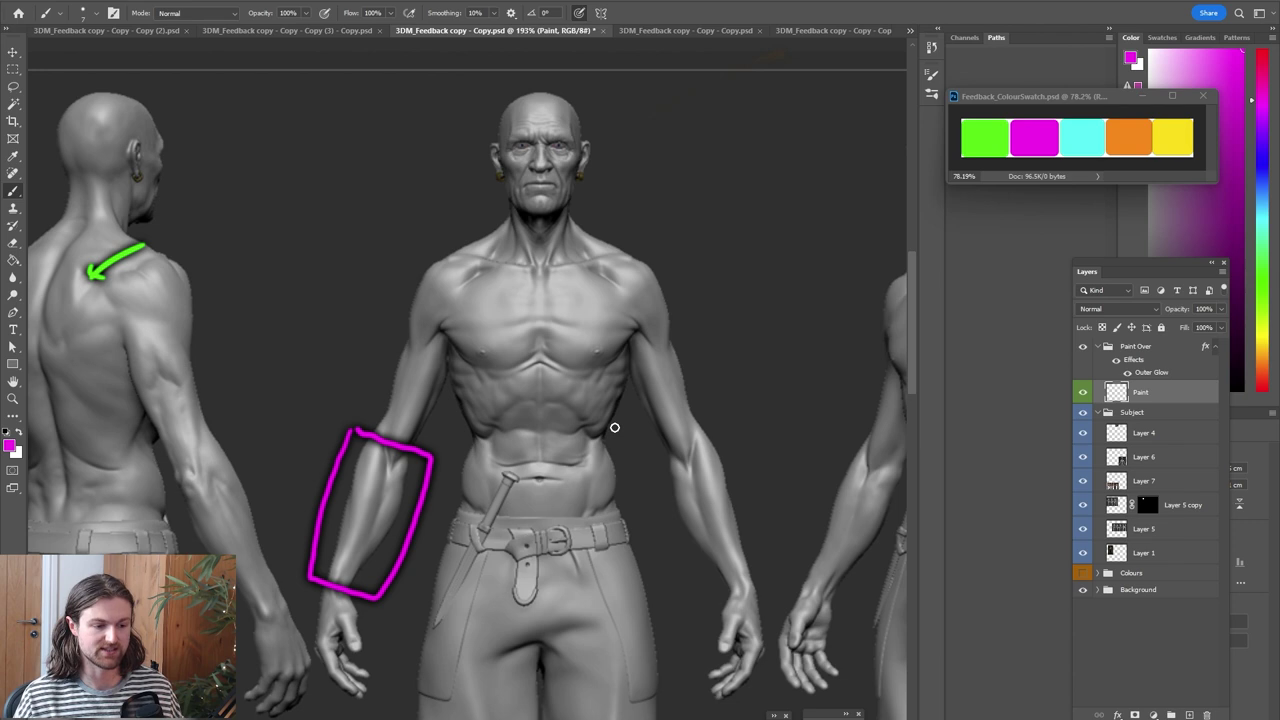
Draw short magenta contour curves just below the elbow of the concept art's forearm on the sword-hand side
drag(474, 427, 637, 446)
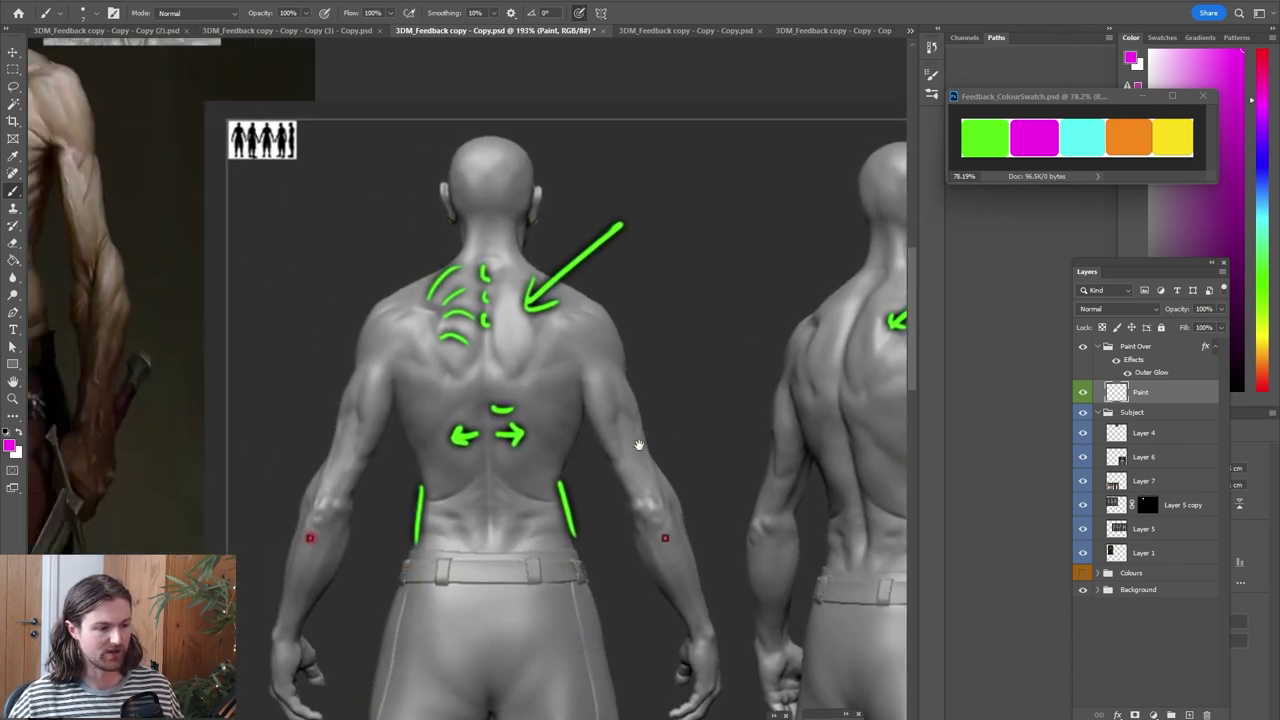
drag(410, 385, 539, 446)
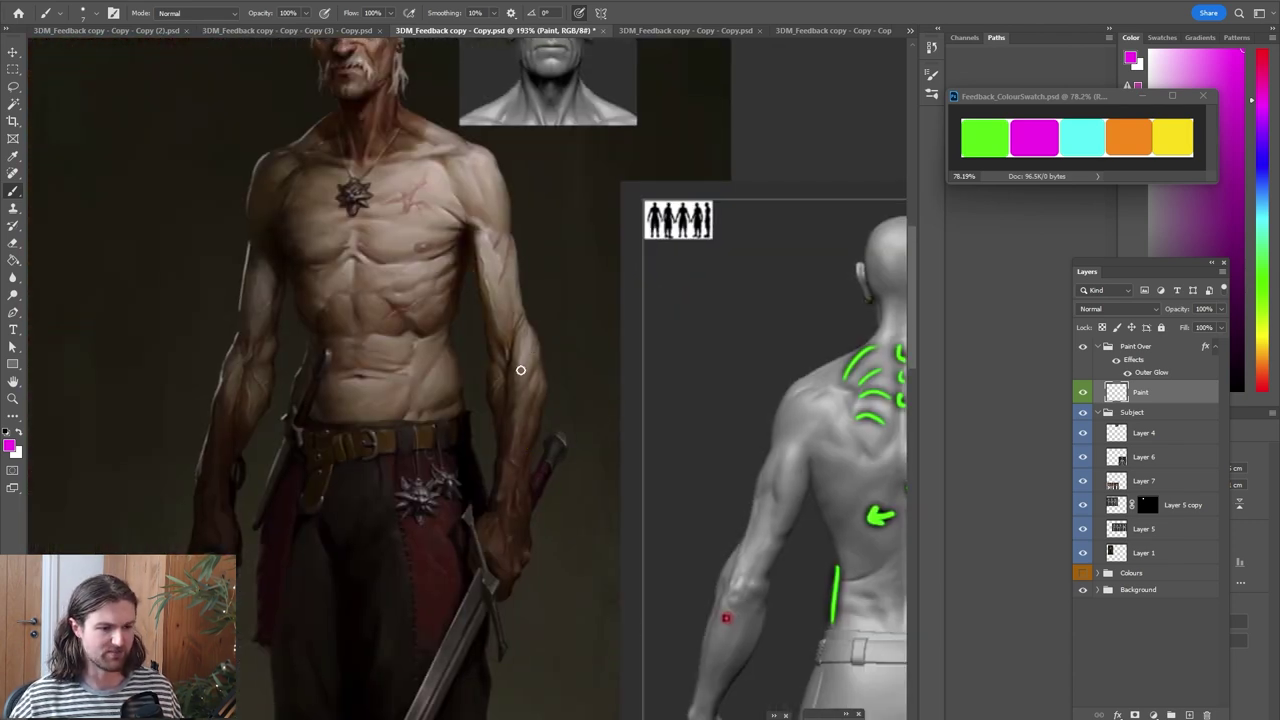
mouse_move(509, 387)
mouse_down()
mouse_move(525, 384)
mouse_move(534, 341)
mouse_up()
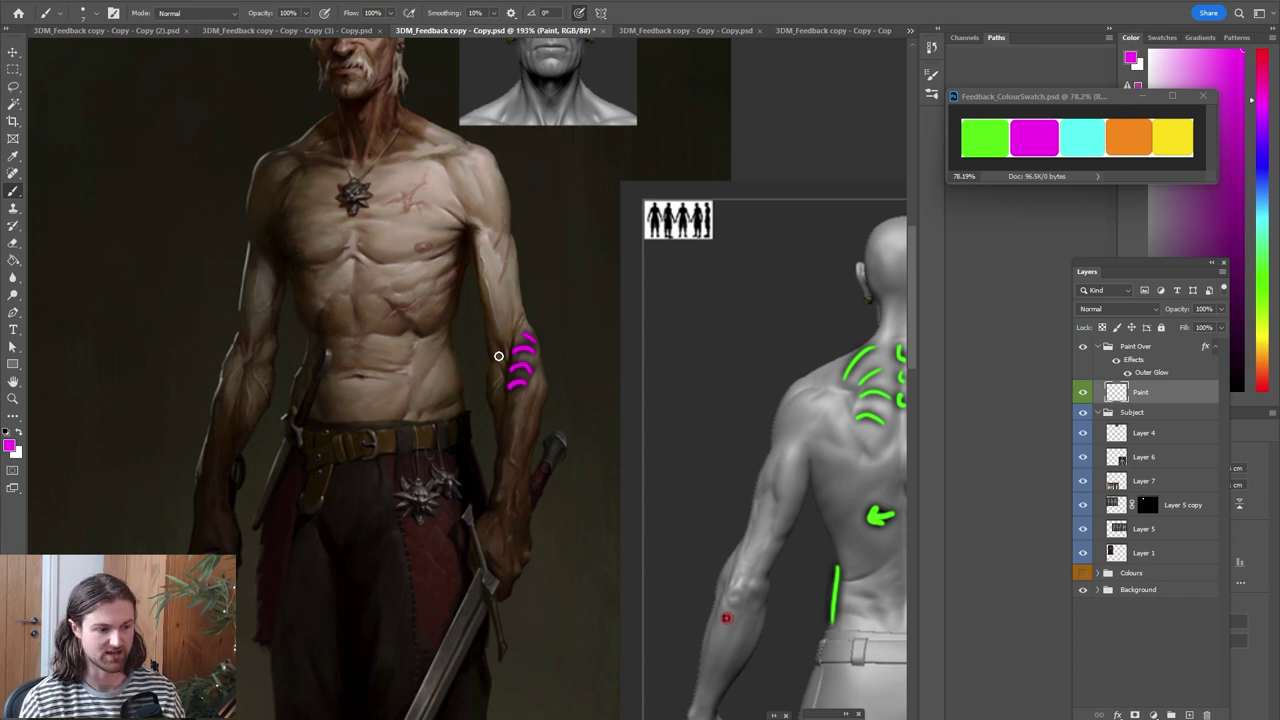
Mark the wrist bones on the concept art in magenta and trace lines up to the elbow, outlining the other forearm's muscle too
alt+scroll(498, 356, down, 1)
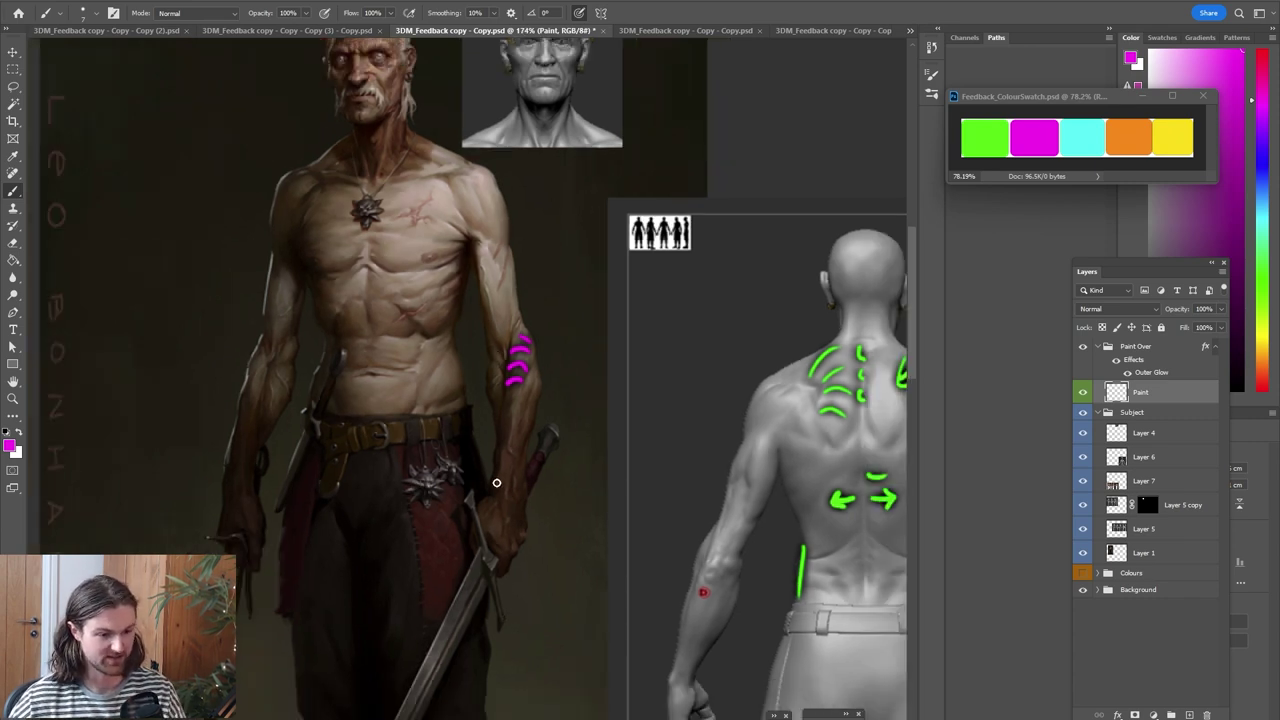
click(493, 483)
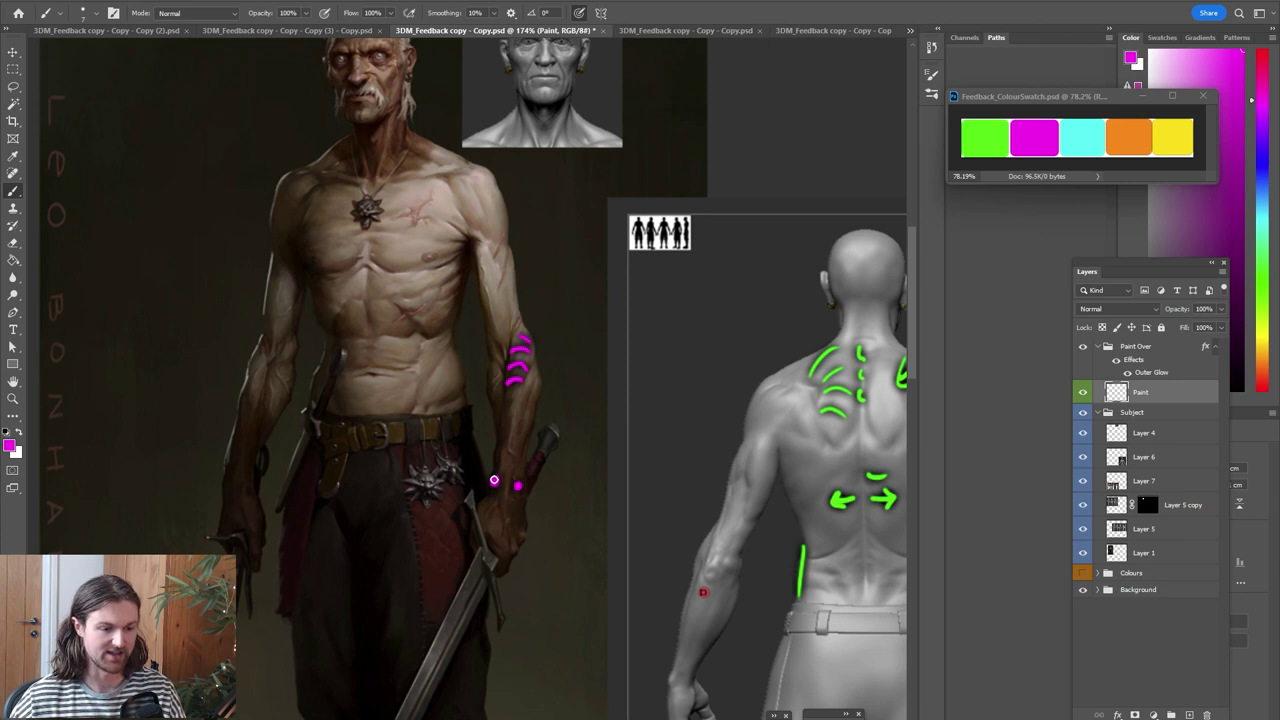
drag(495, 473, 520, 378)
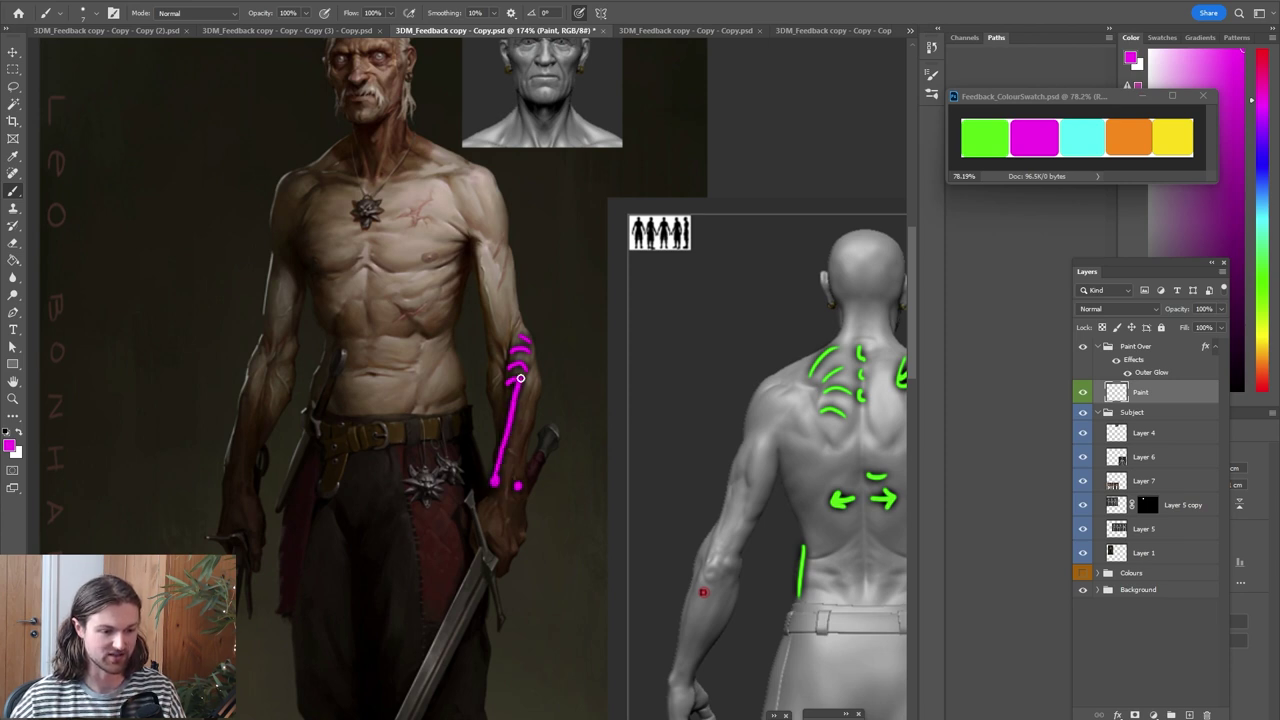
drag(514, 478, 513, 448)
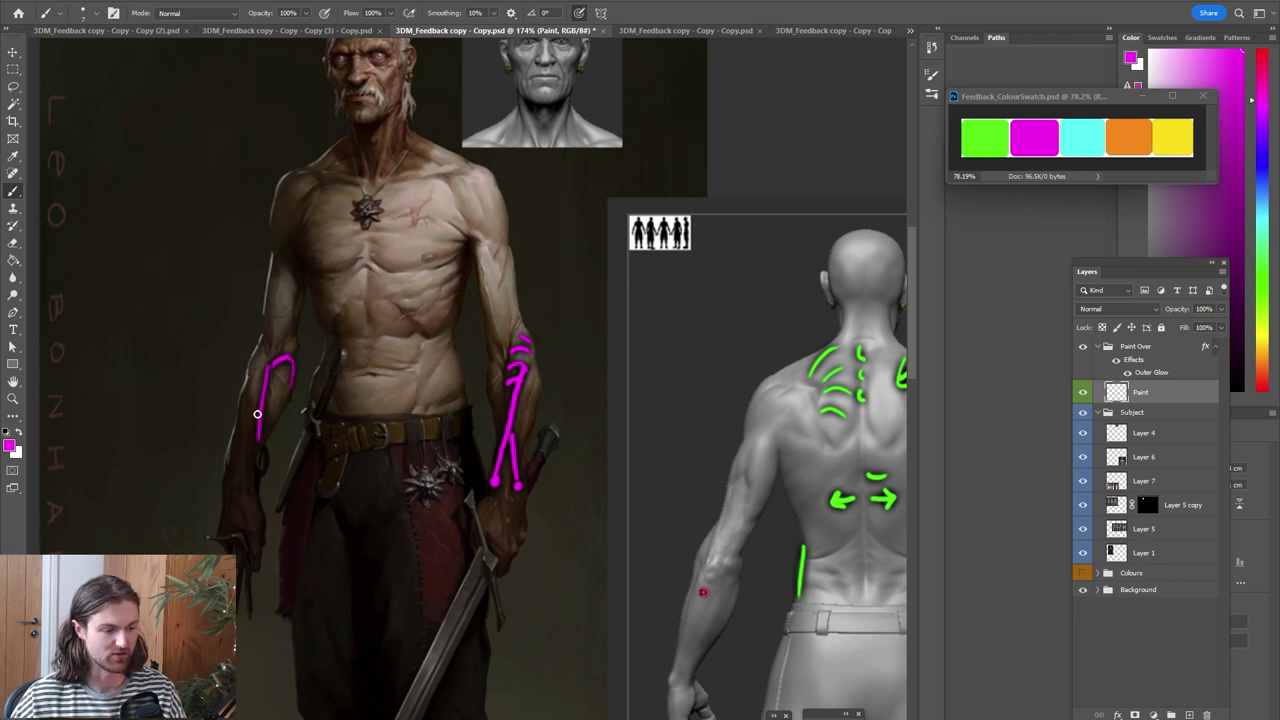
Trace the forearm muscle in magenta on the sculpt's three-quarter rear view and draw a diagonal line down the front view's unboxed forearm
drag(807, 542, 457, 446)
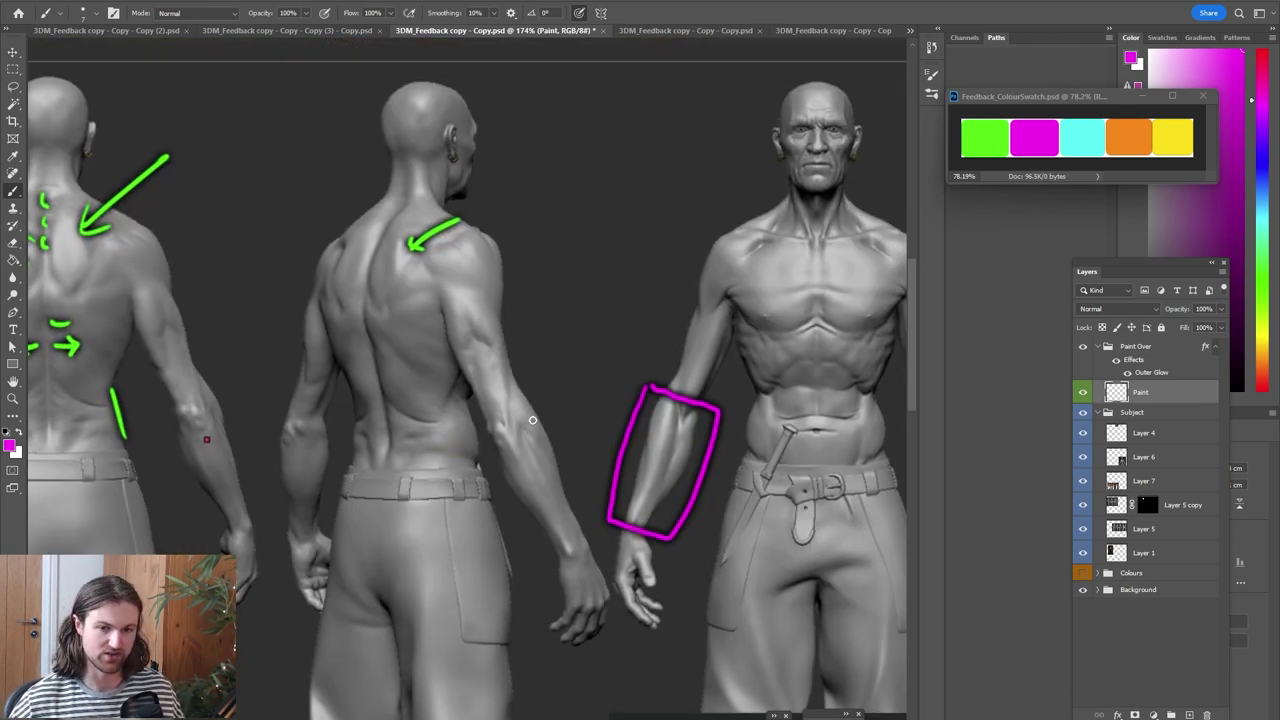
mouse_move(511, 391)
mouse_down()
mouse_move(539, 453)
mouse_move(508, 392)
mouse_move(542, 420)
mouse_up()
drag(730, 428, 389, 407)
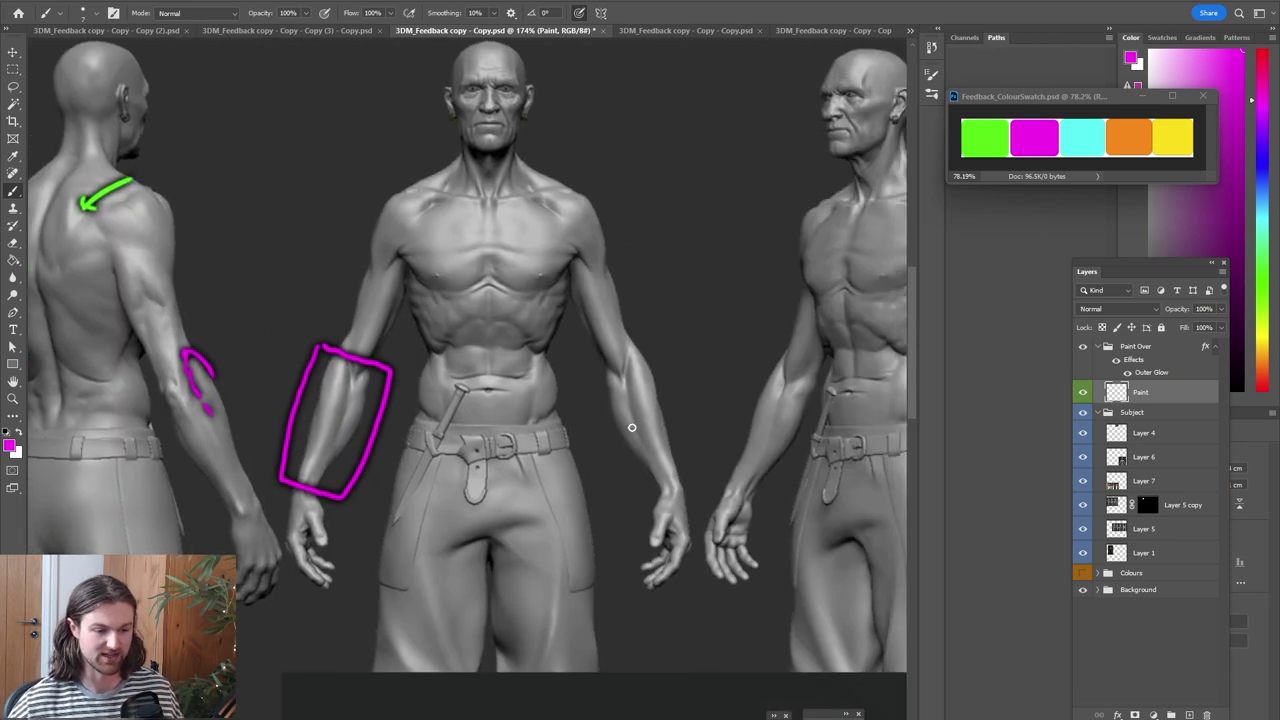
drag(621, 388, 663, 488)
key(ctrl+z)
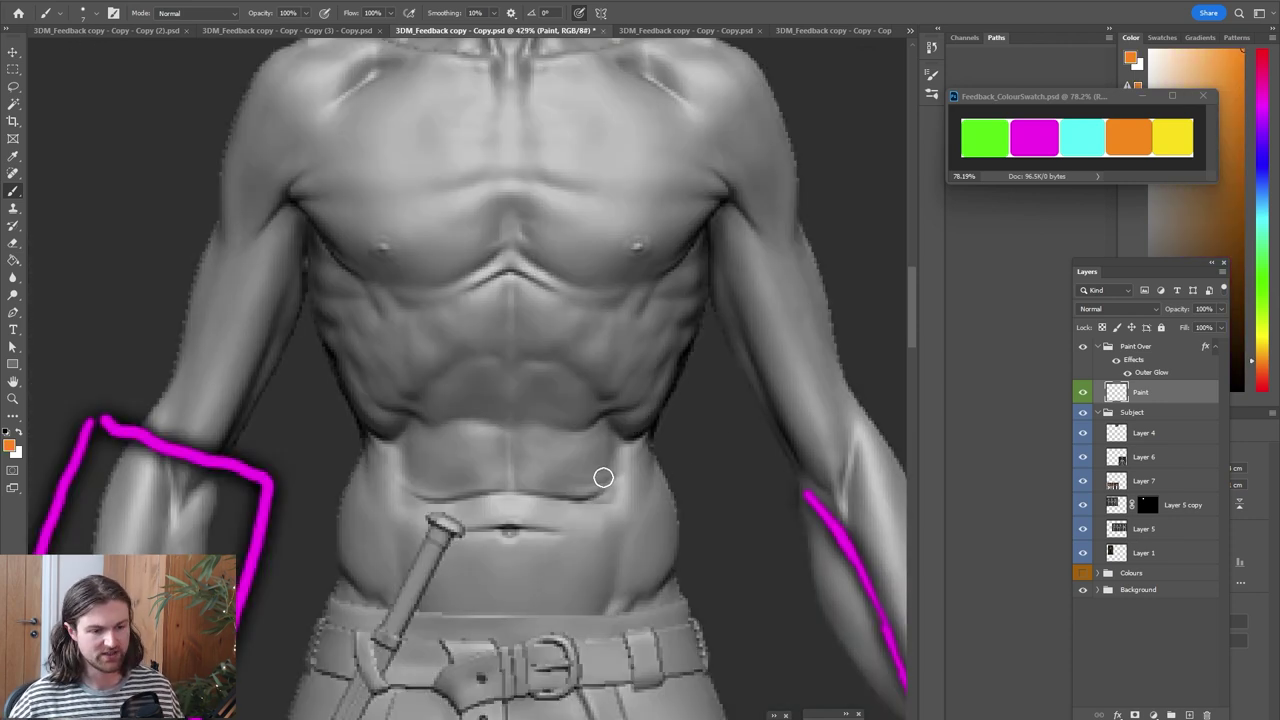
Draw an orange arrow pointing at the outer edge of the front view's lower abdominals
drag(602, 477, 709, 384)
mouse_move(609, 452)
mouse_down()
mouse_move(611, 474)
mouse_move(626, 476)
mouse_up()
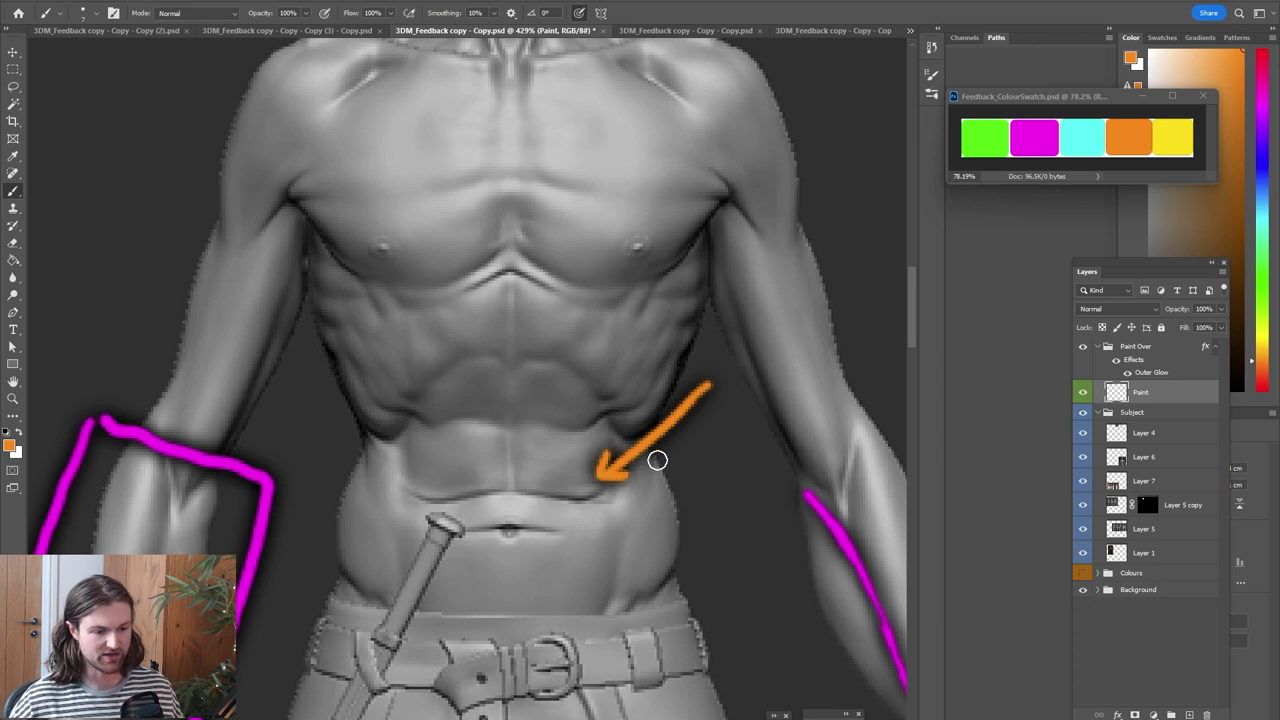
drag(728, 367, 646, 444)
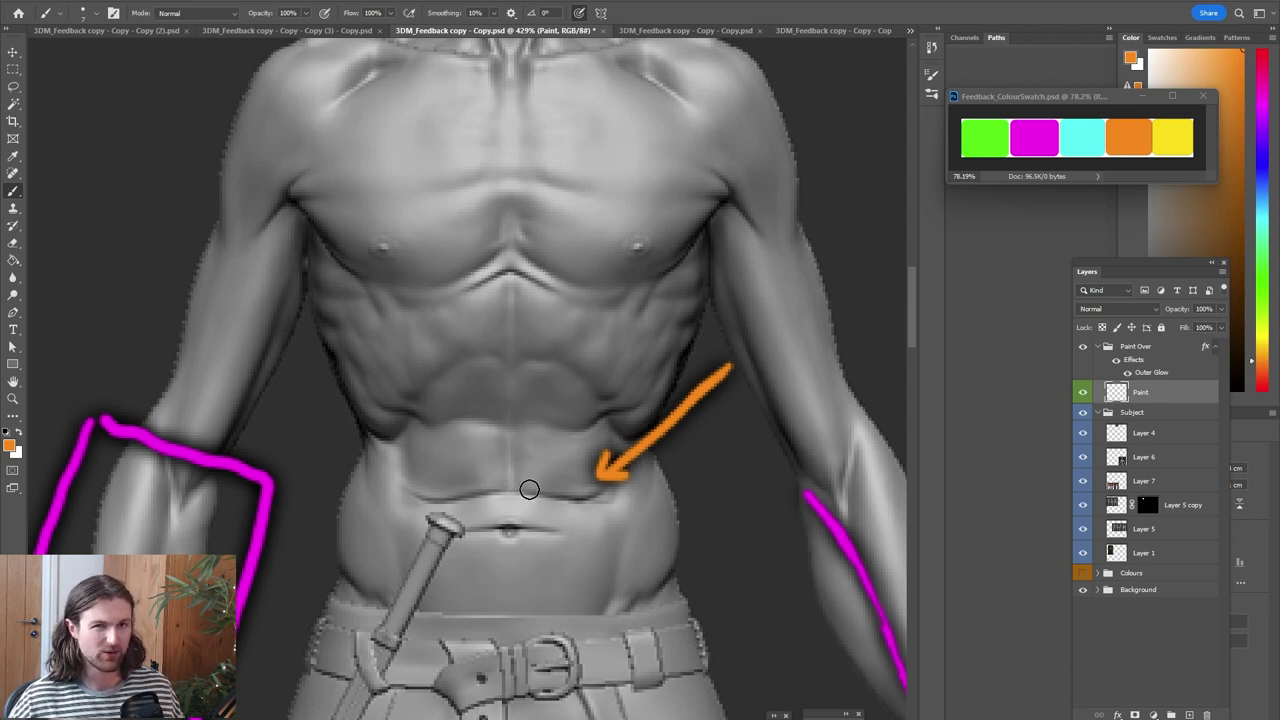
Outline the front view's abdomen in orange and draw two horizontal lines across the abdominal muscles inside it
mouse_move(440, 602)
mouse_down()
mouse_move(400, 486)
mouse_move(410, 424)
mouse_move(446, 369)
mouse_move(554, 349)
mouse_move(606, 391)
mouse_move(629, 543)
mouse_move(563, 606)
mouse_move(426, 604)
mouse_up()
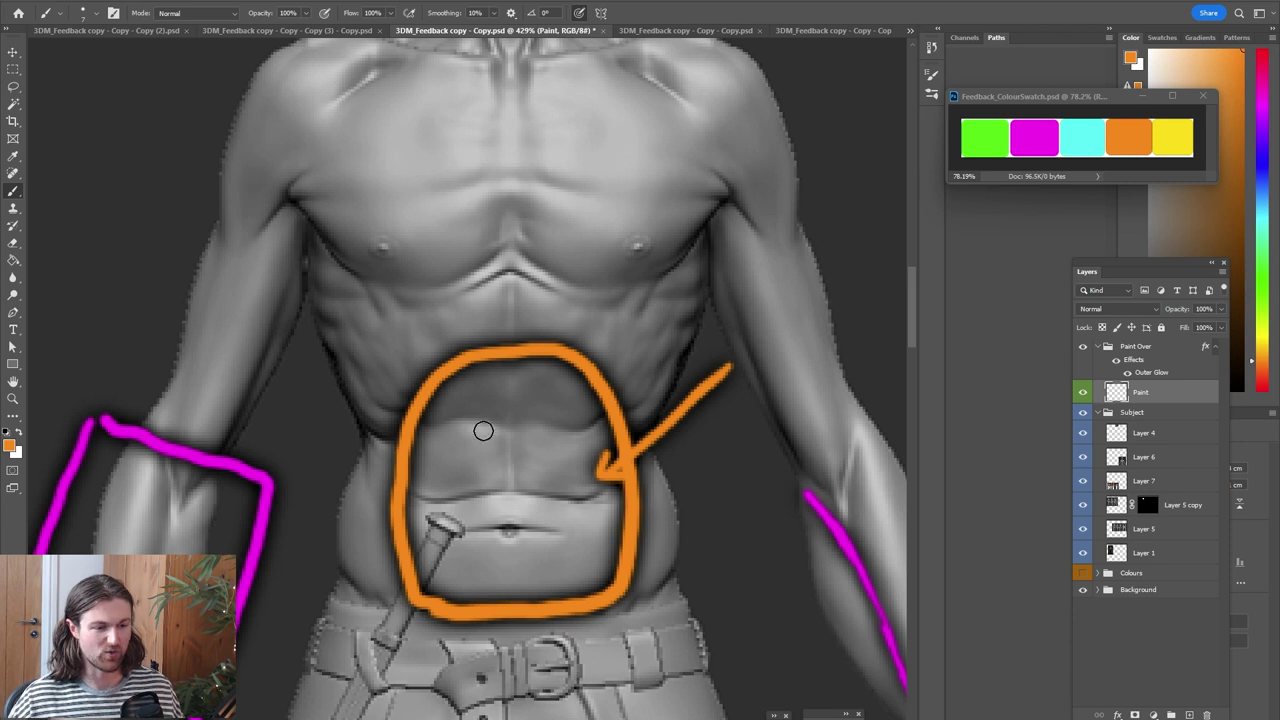
drag(451, 429, 567, 416)
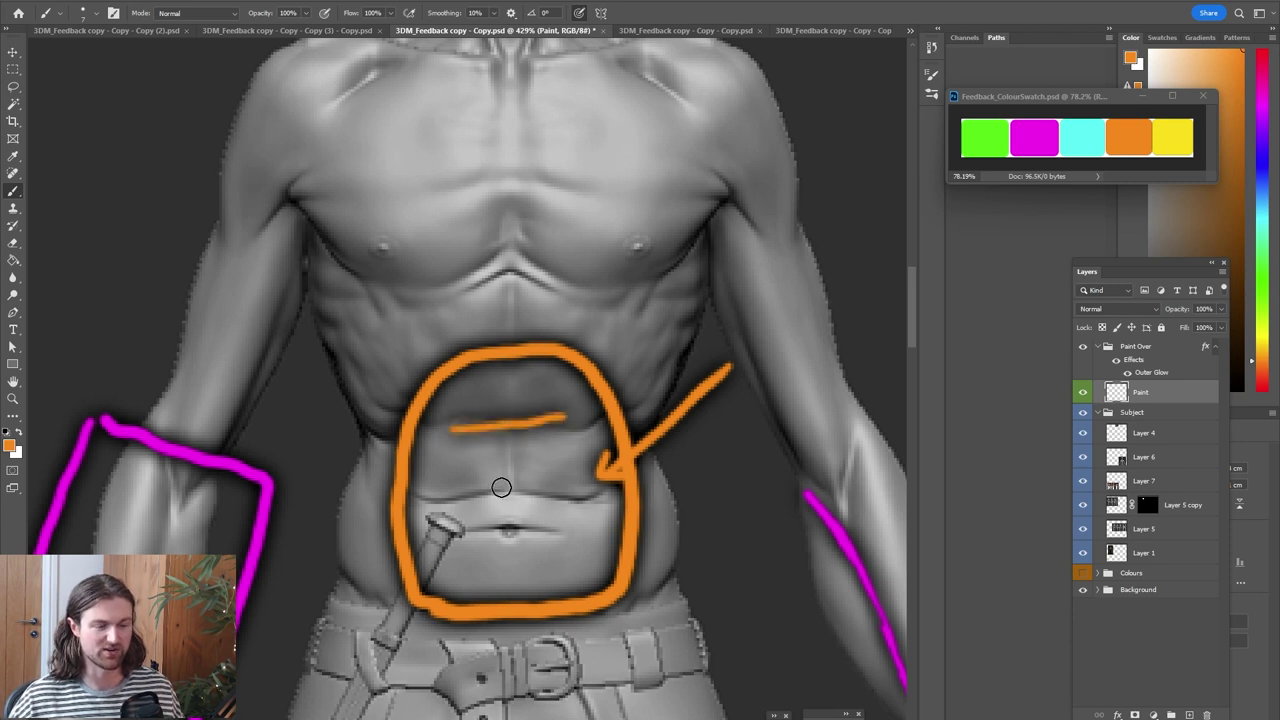
drag(447, 483, 572, 493)
Trace the lower rib cage edge in orange on both sides of the front-view torso
mouse_move(311, 296)
mouse_down()
mouse_move(340, 375)
mouse_move(399, 433)
mouse_up()
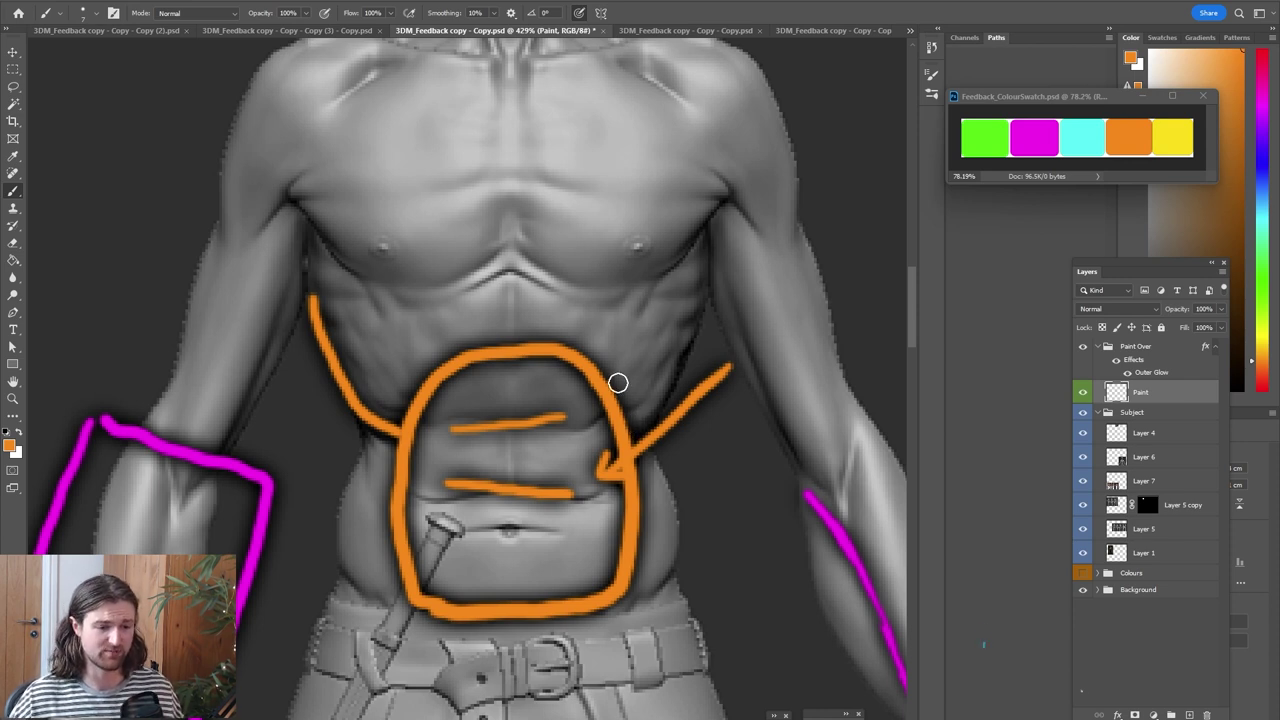
drag(623, 411, 637, 410)
mouse_move(700, 283)
mouse_down()
mouse_move(700, 310)
mouse_move(628, 402)
mouse_up()
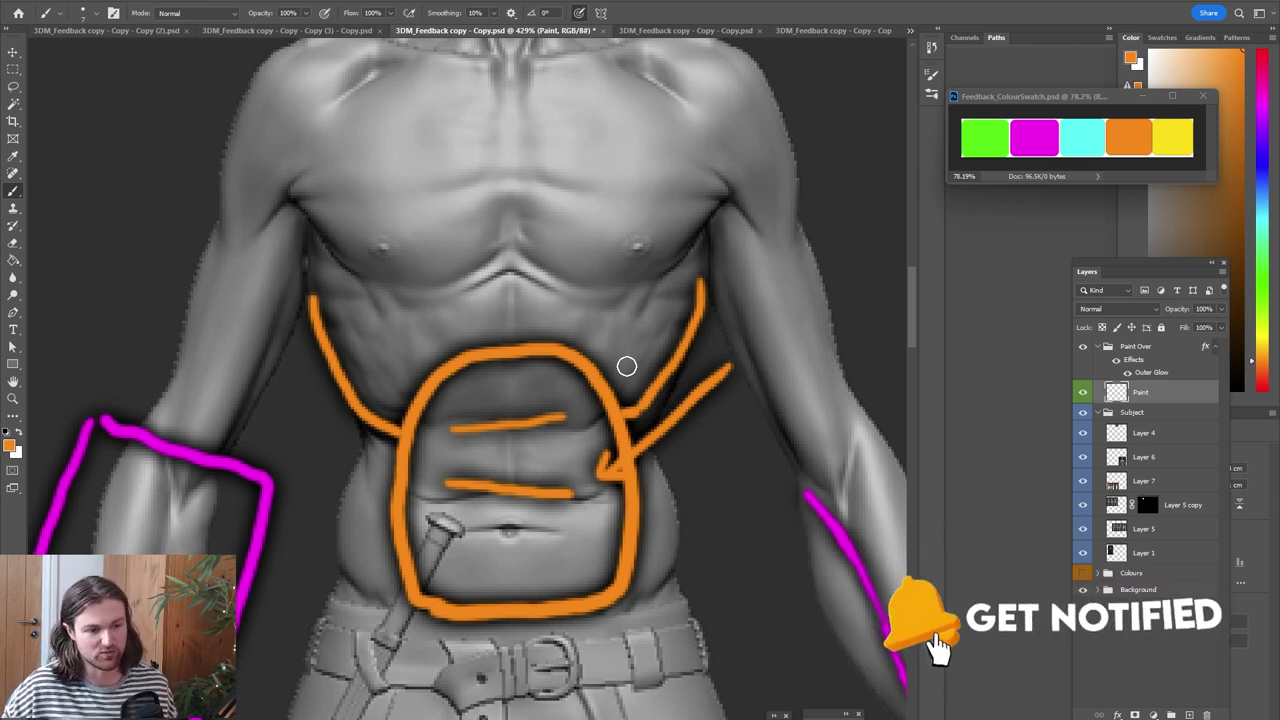
Mark the inner ends of both collarbones in orange and add two orange arrows pointing at the sternum
mouse_move(527, 259)
mouse_down()
mouse_move(533, 305)
mouse_move(588, 262)
mouse_move(560, 305)
mouse_move(586, 321)
mouse_move(553, 278)
mouse_move(491, 283)
mouse_move(502, 296)
mouse_move(598, 265)
mouse_up()
scroll(603, 183, up, 4)
scroll(560, 240, up, 3)
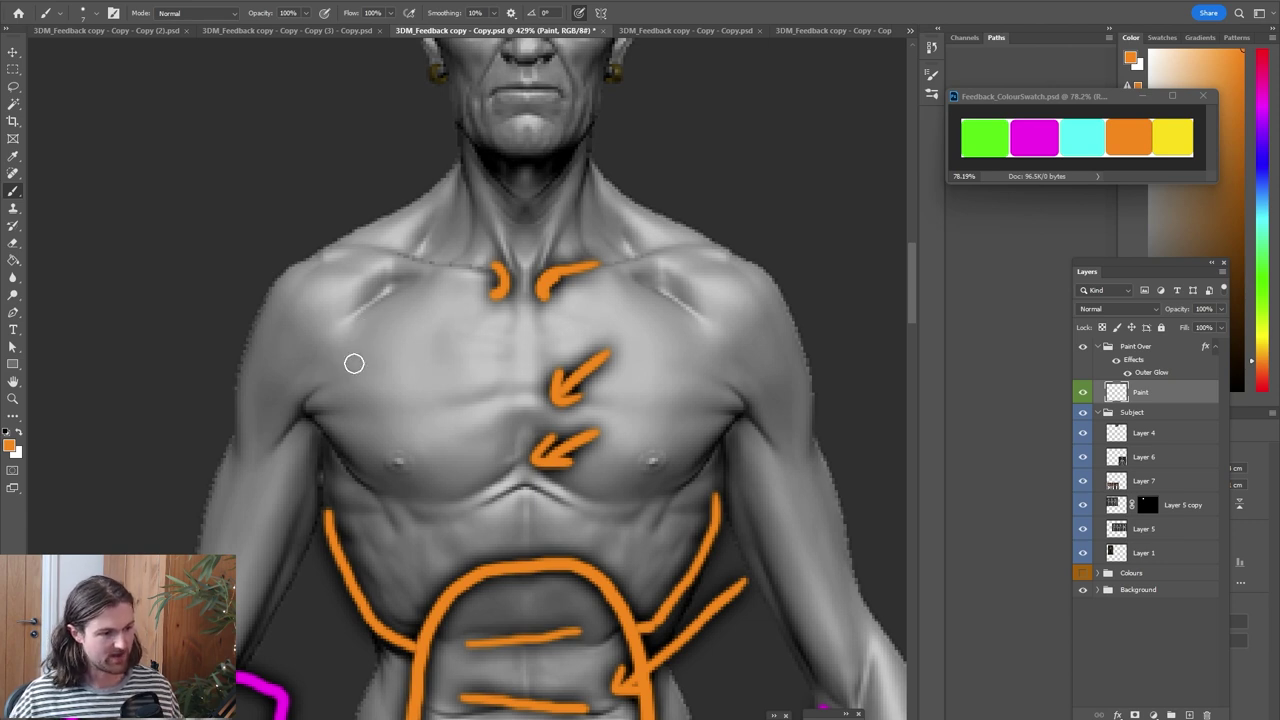
Mark the shoulder and chest muscle border in orange, with an arrow at the armpit and two short lines into the chest
mouse_move(410, 256)
mouse_down()
mouse_move(359, 292)
mouse_move(393, 338)
mouse_up()
mouse_move(300, 484)
mouse_down()
mouse_move(306, 429)
mouse_move(320, 442)
mouse_up()
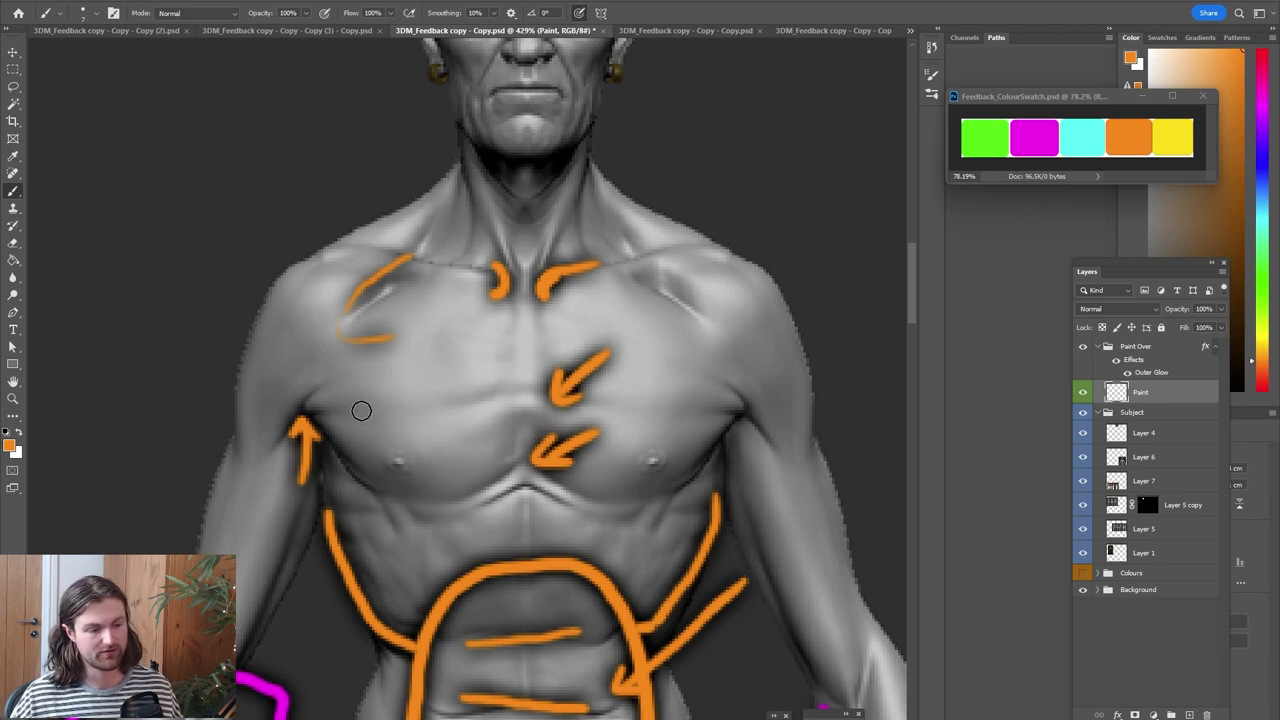
mouse_move(312, 407)
mouse_down()
mouse_move(362, 410)
mouse_move(352, 388)
mouse_up()
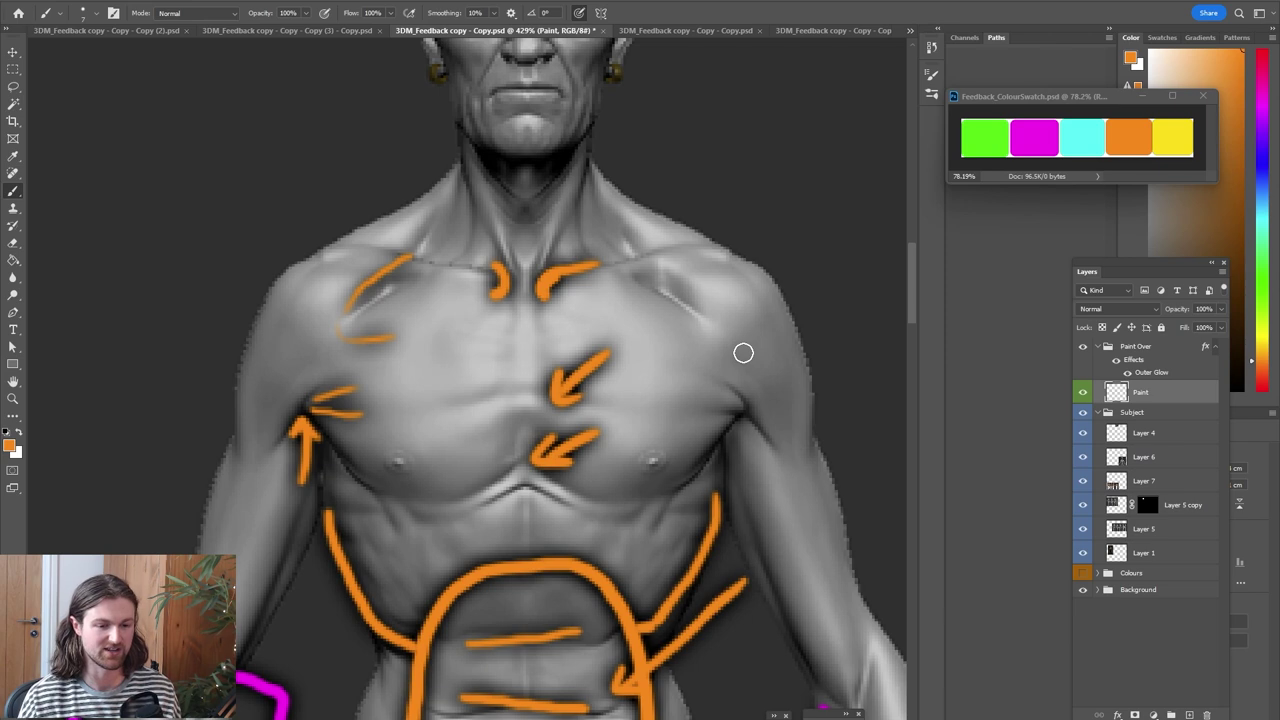
mouse_move(719, 420)
mouse_down()
mouse_move(723, 391)
mouse_move(737, 401)
mouse_up()
key(e)
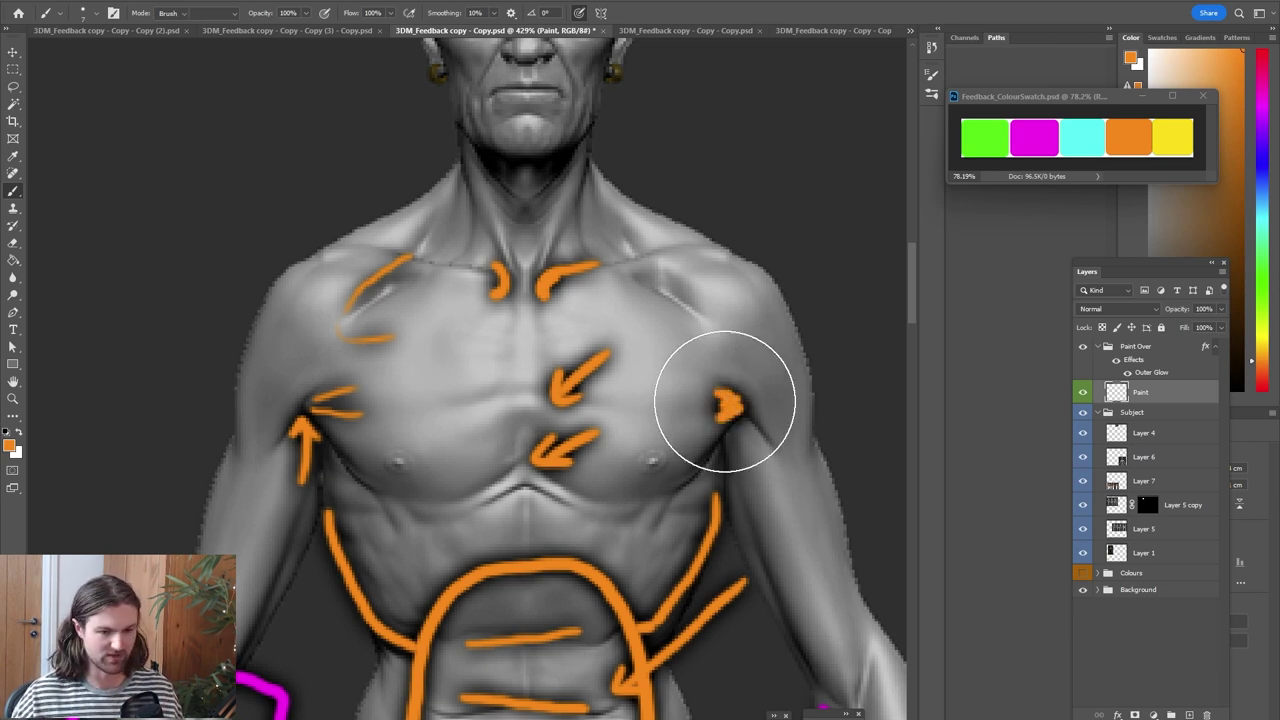
click(725, 400)
key(b)
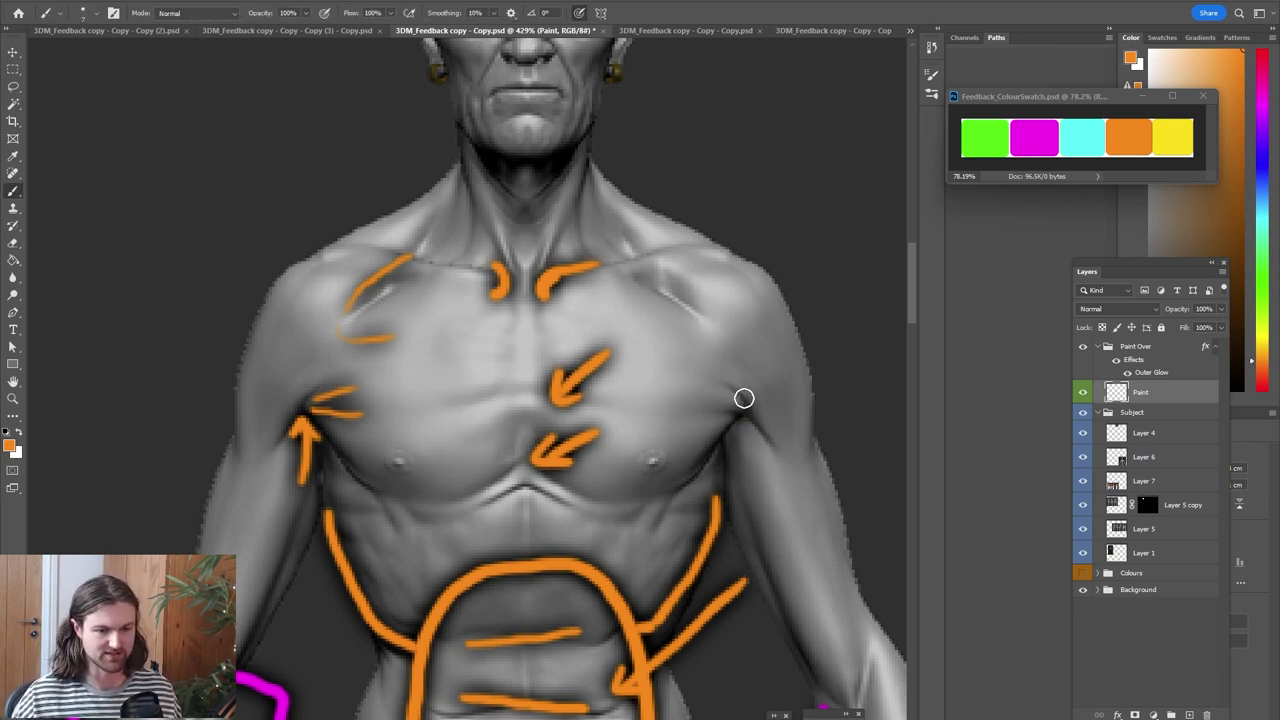
Hatch the hollow below the front view's unmarked outer collarbone with diagonal orange strokes
drag(578, 405, 596, 439)
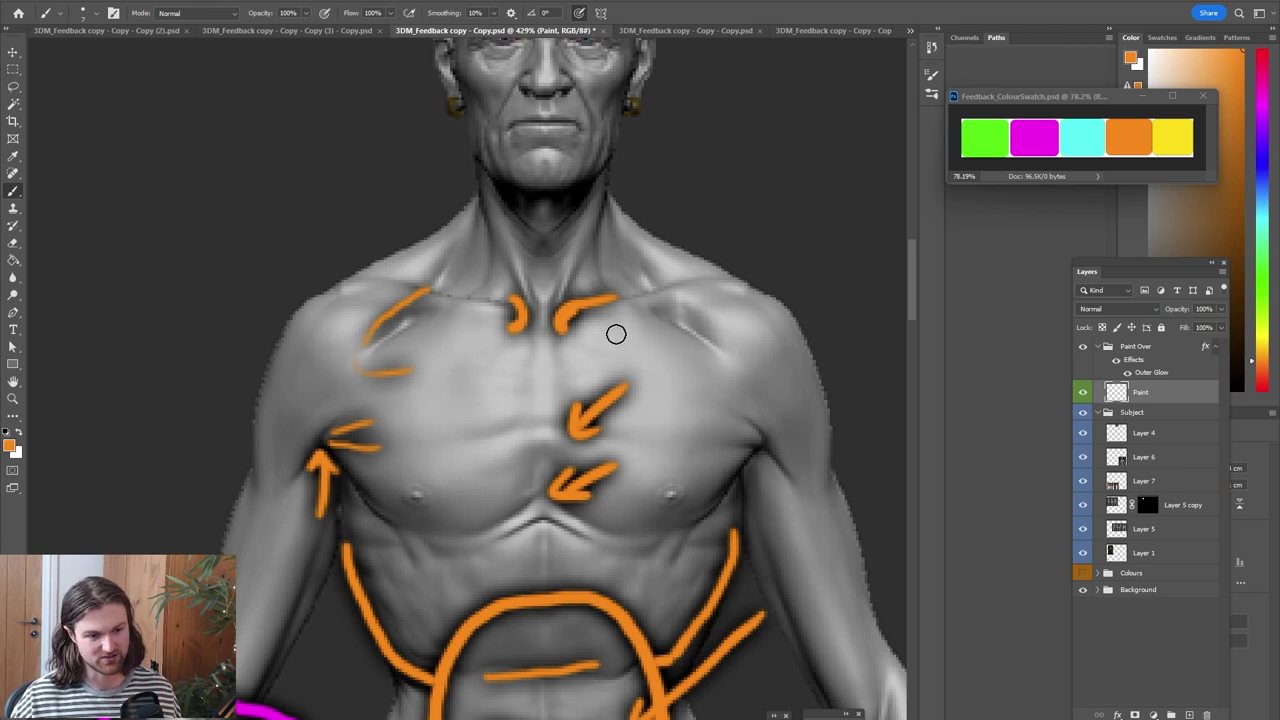
mouse_move(650, 320)
mouse_down()
mouse_move(619, 336)
mouse_move(645, 368)
mouse_up()
mouse_move(715, 345)
mouse_down()
mouse_move(672, 386)
mouse_move(708, 376)
mouse_up()
key(e)
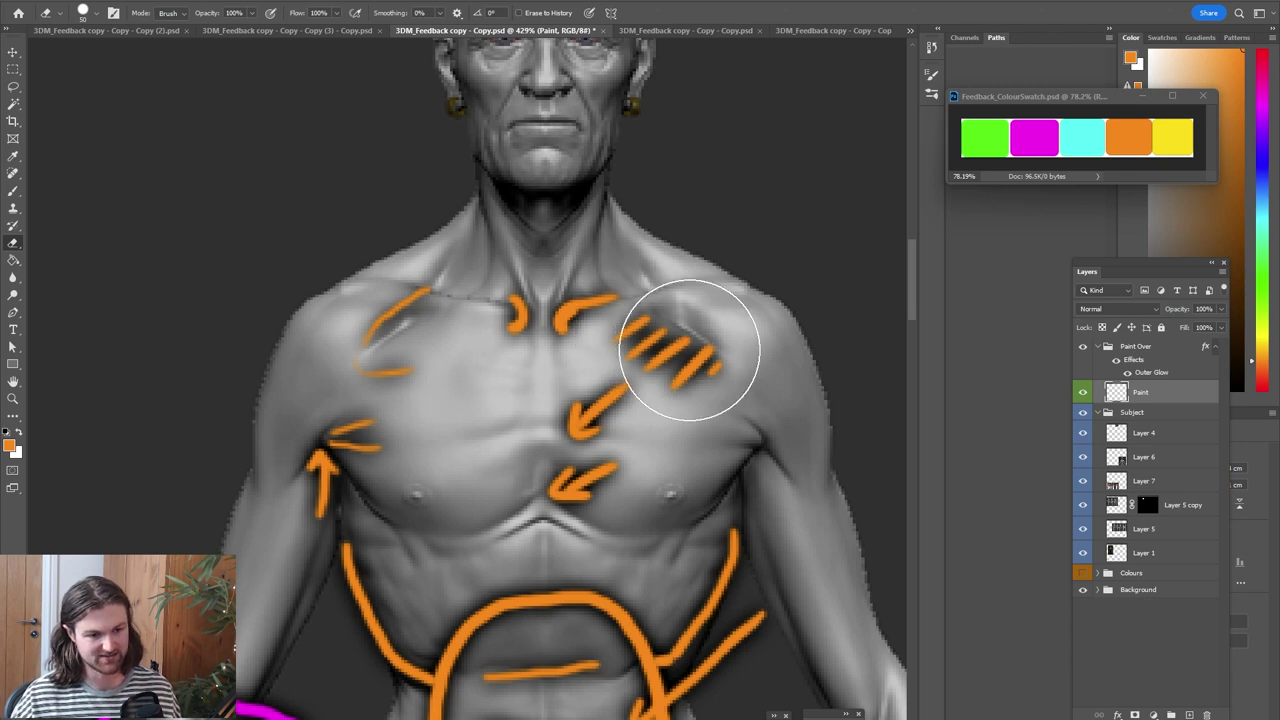
key(b)
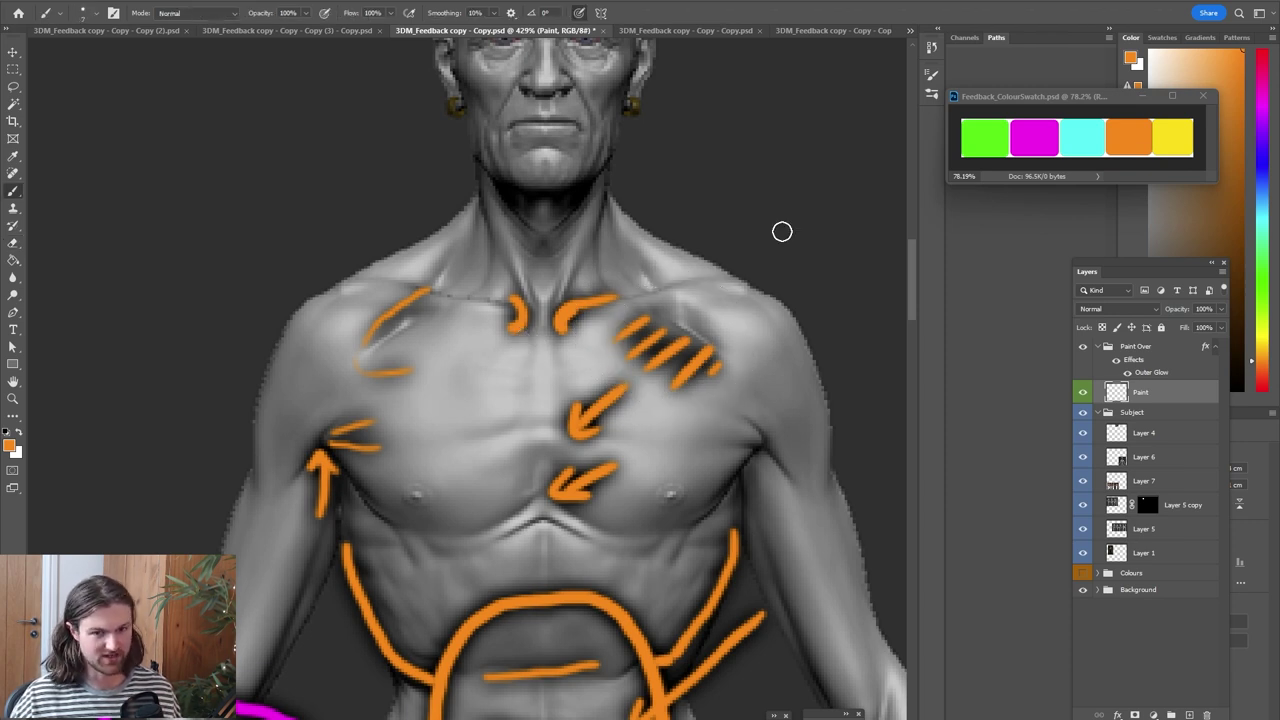
Outline the sternum on the front view with magenta dashes and add bumpy marks along one side
alt+click(1031, 131)
mouse_move(521, 337)
mouse_down()
mouse_move(517, 397)
mouse_move(549, 429)
mouse_move(568, 405)
mouse_move(561, 323)
mouse_up()
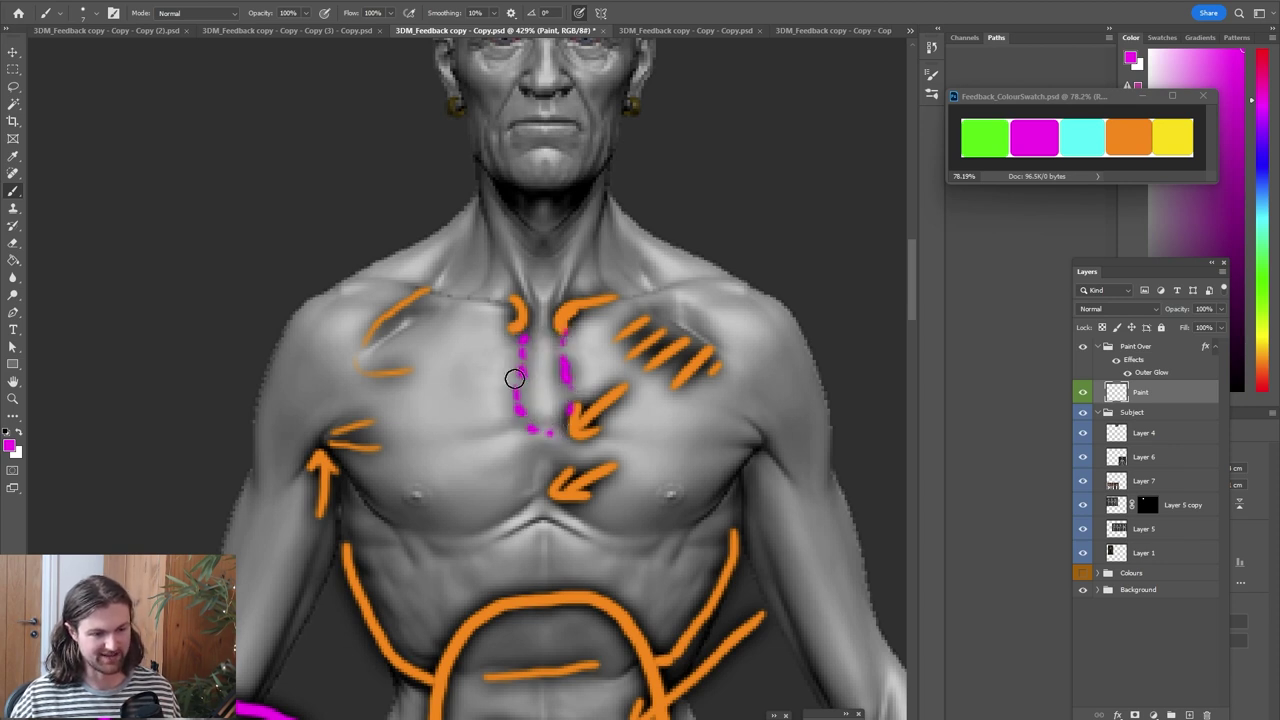
drag(498, 379, 520, 345)
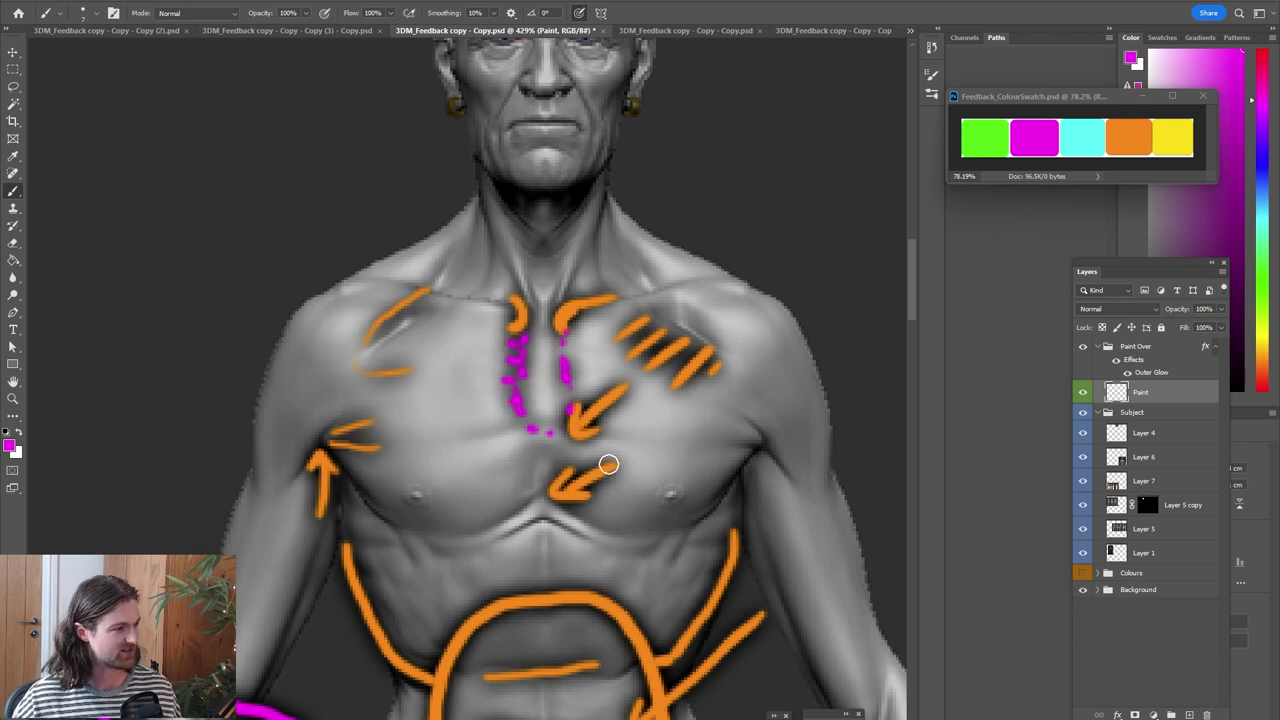
Draw a magenta arrow pointing at the armpit crease on the larger smooth render of the torso
alt+scroll(660, 440, down, 5)
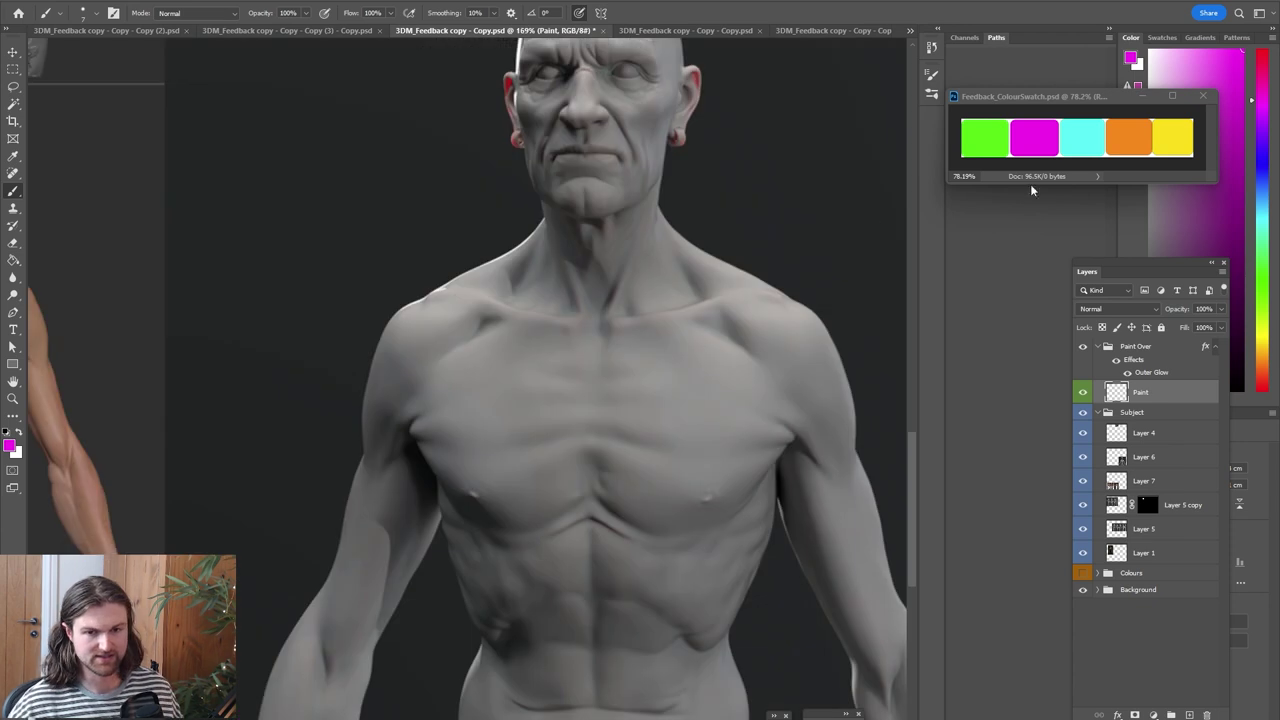
drag(680, 272, 634, 360)
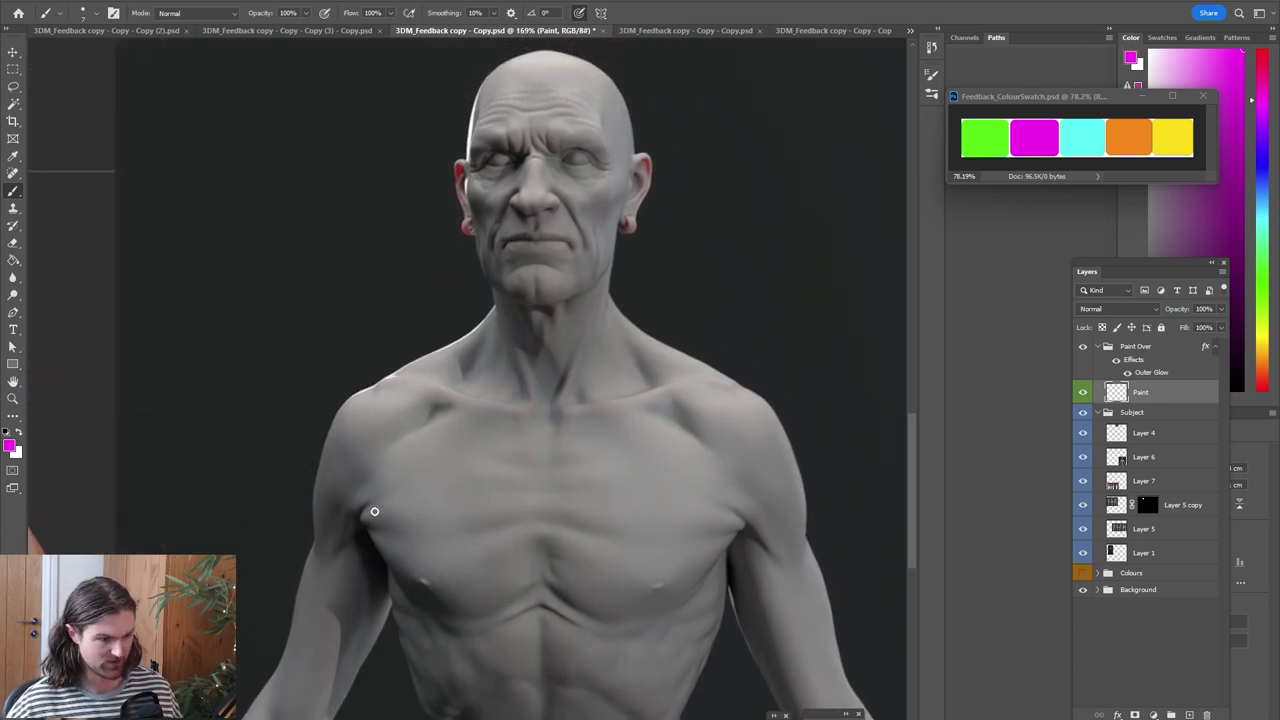
drag(372, 510, 408, 477)
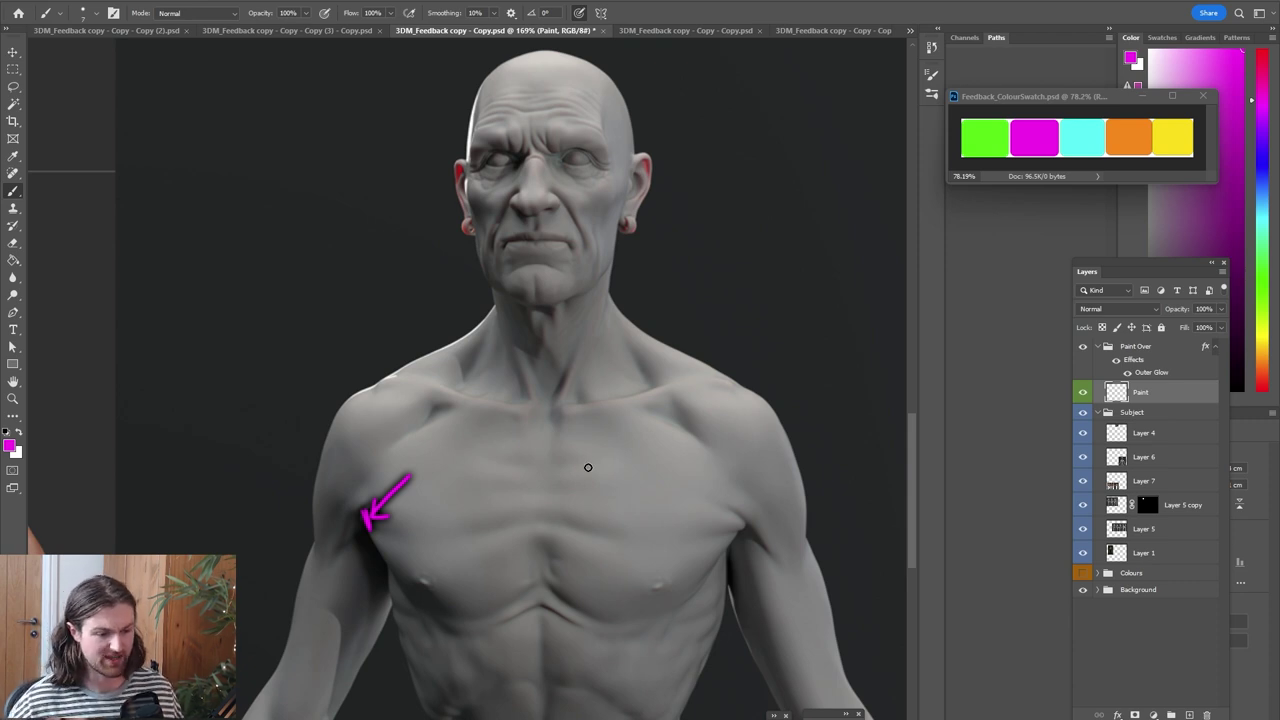
drag(550, 448, 522, 476)
mouse_move(555, 472)
mouse_down()
mouse_move(523, 489)
mouse_move(528, 520)
mouse_up()
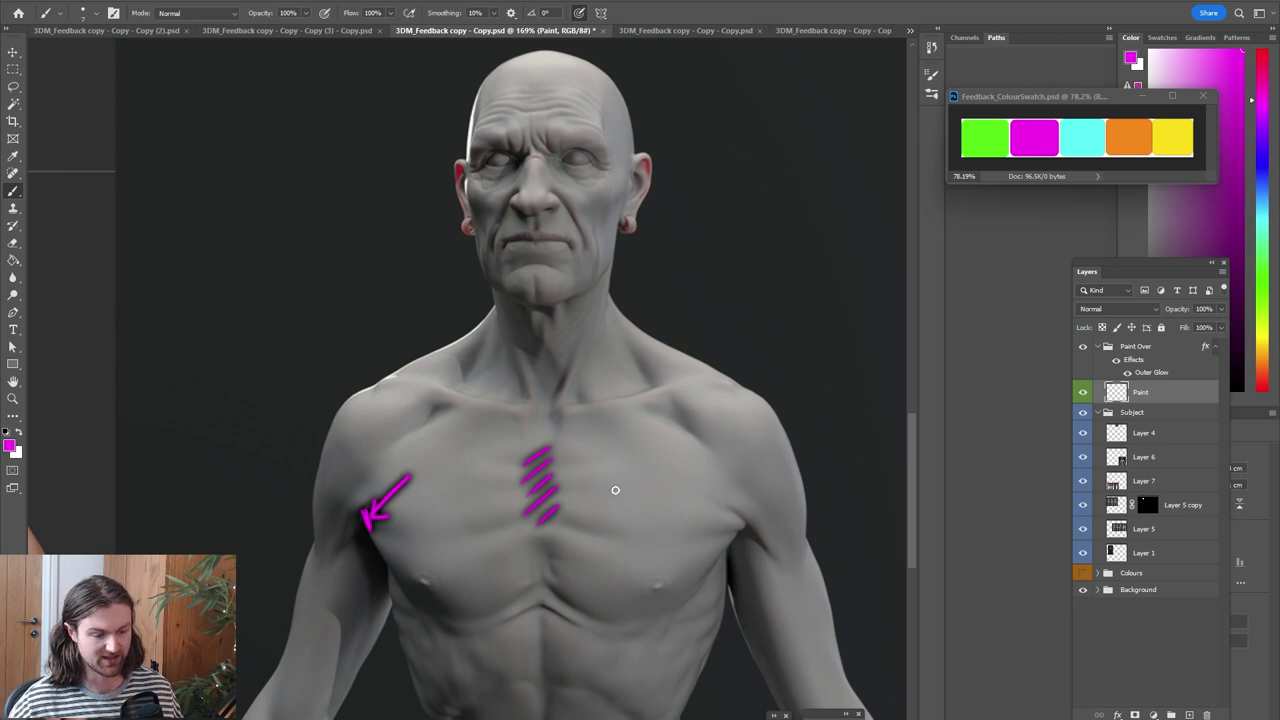
key(e)
drag(544, 474, 534, 520)
key(b)
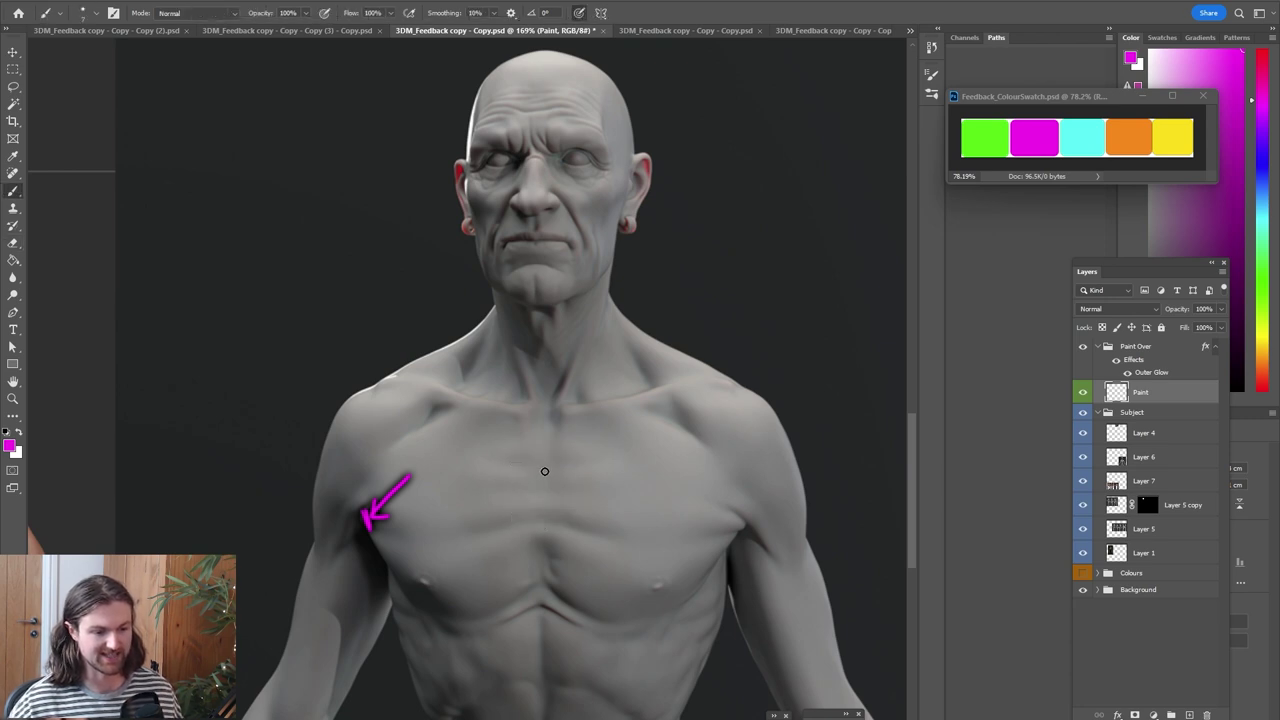
Mark the render's sternum with short vertical magenta strokes and small arrows pointing outward on both sides
drag(545, 458, 545, 490)
drag(558, 476, 578, 477)
drag(536, 476, 513, 476)
drag(513, 476, 518, 484)
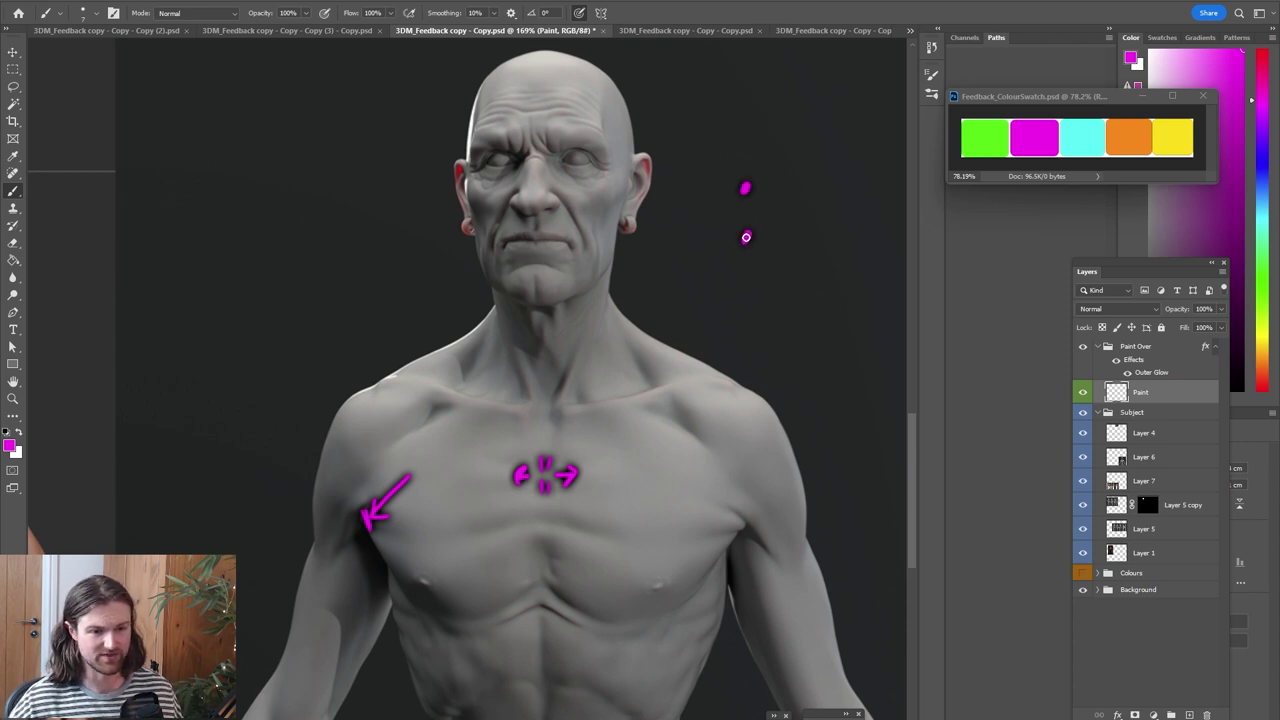
Sketch a magenta column of four dots in the empty space beside the render's head, adding short strokes around them
drag(749, 332, 747, 345)
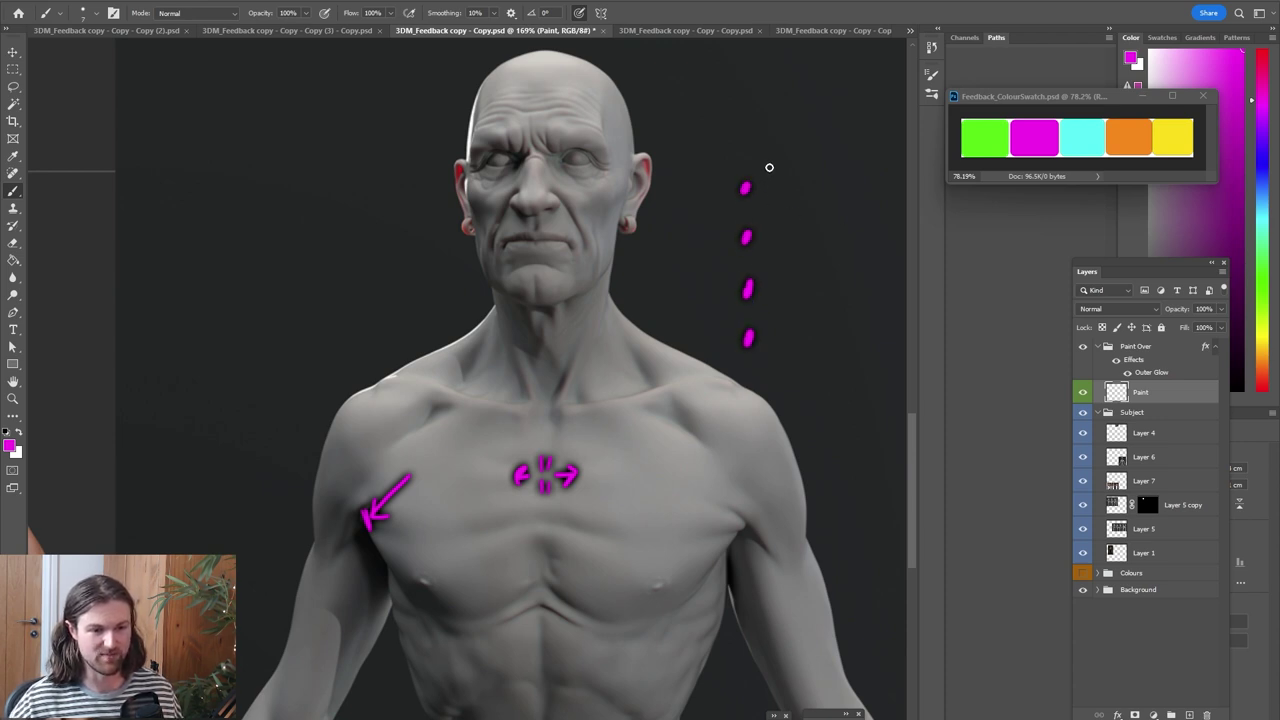
drag(751, 234, 752, 257)
drag(755, 307, 751, 272)
drag(766, 203, 774, 200)
mouse_move(758, 254)
mouse_down()
mouse_move(777, 253)
mouse_move(771, 242)
mouse_up()
Circle one eye socket on the concept art's face in magenta on Layer 5
mouse_move(594, 405)
mouse_down()
mouse_move(541, 155)
mouse_move(546, 114)
mouse_up()
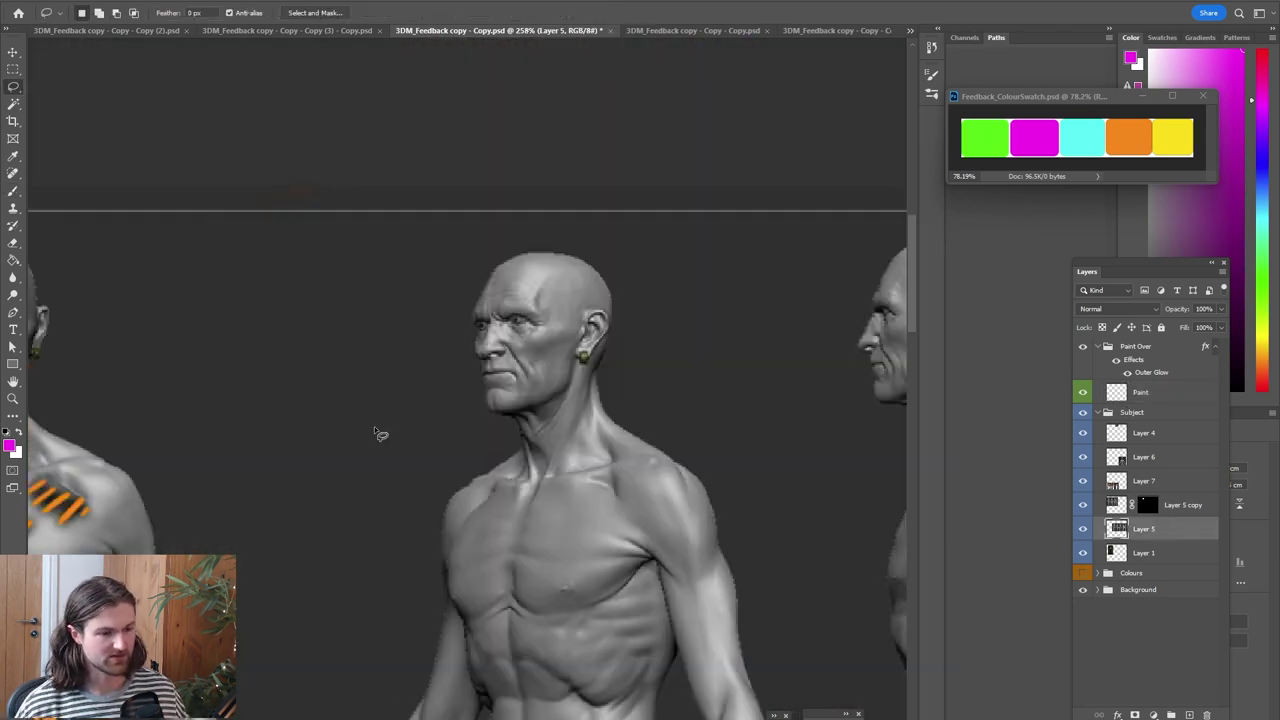
alt+scroll(392, 426, down, 2)
drag(310, 412, 603, 405)
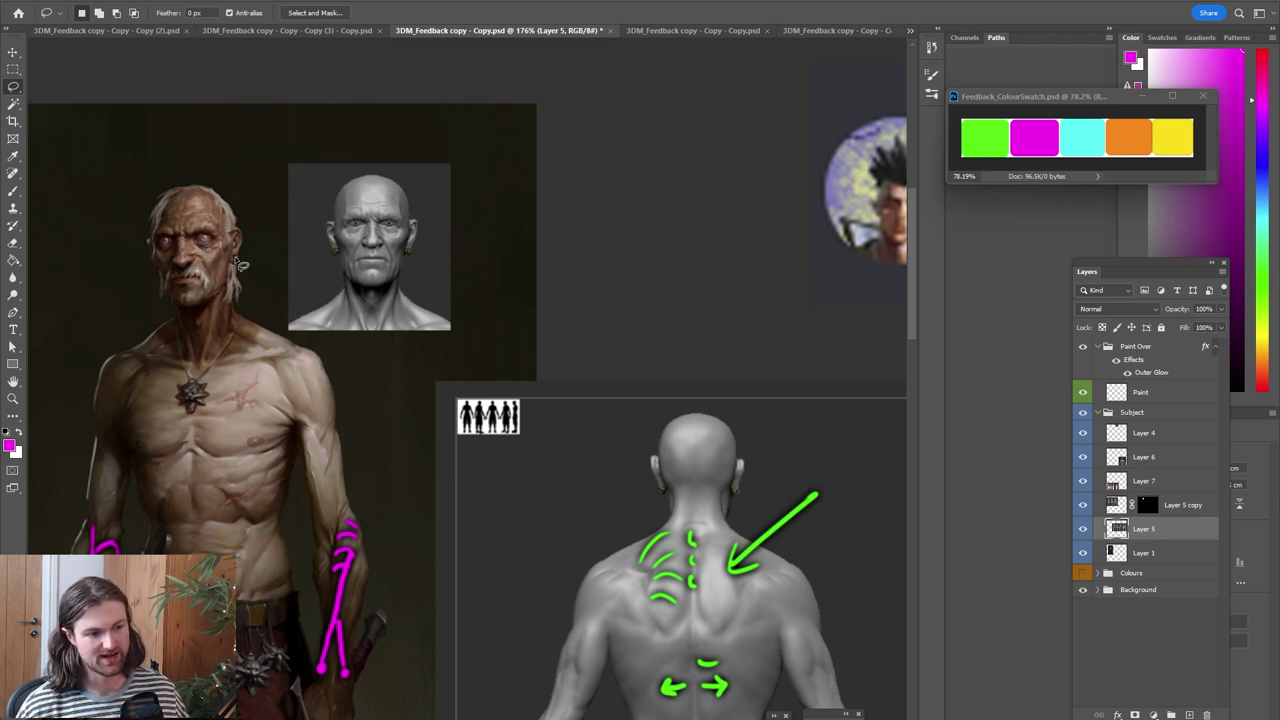
alt+scroll(240, 264, up, 2)
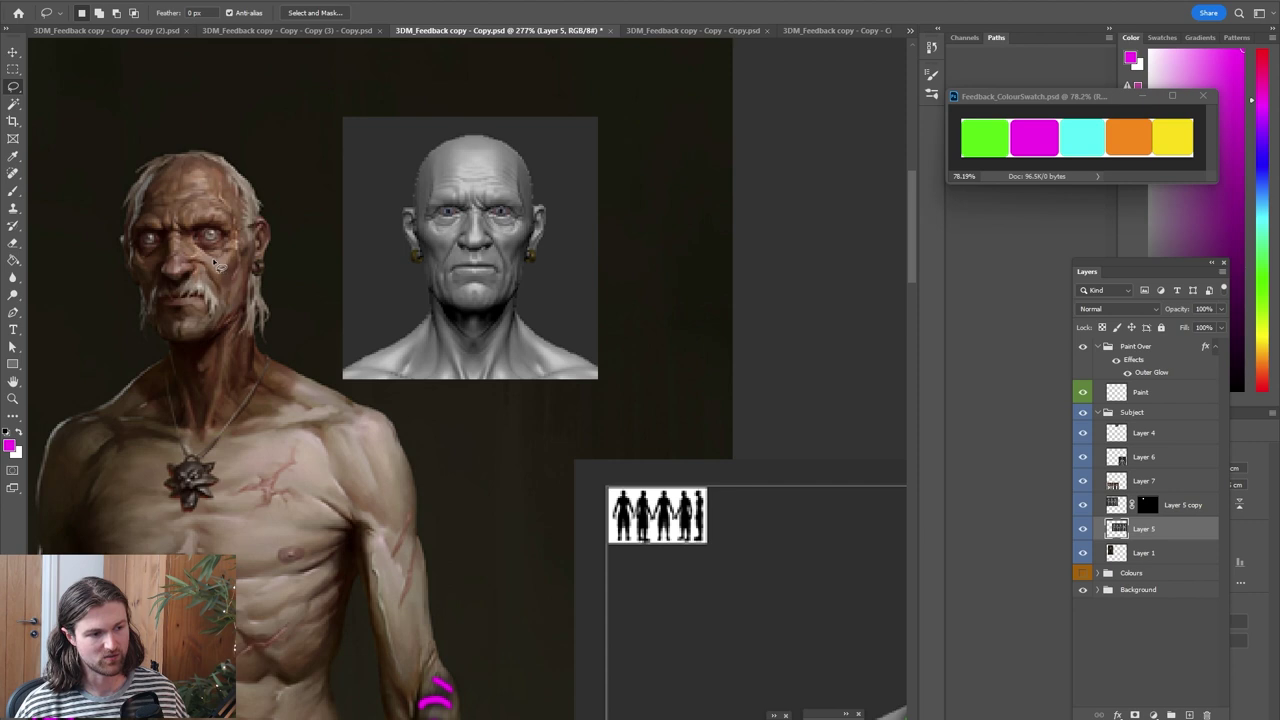
key(b)
drag(194, 219, 230, 222)
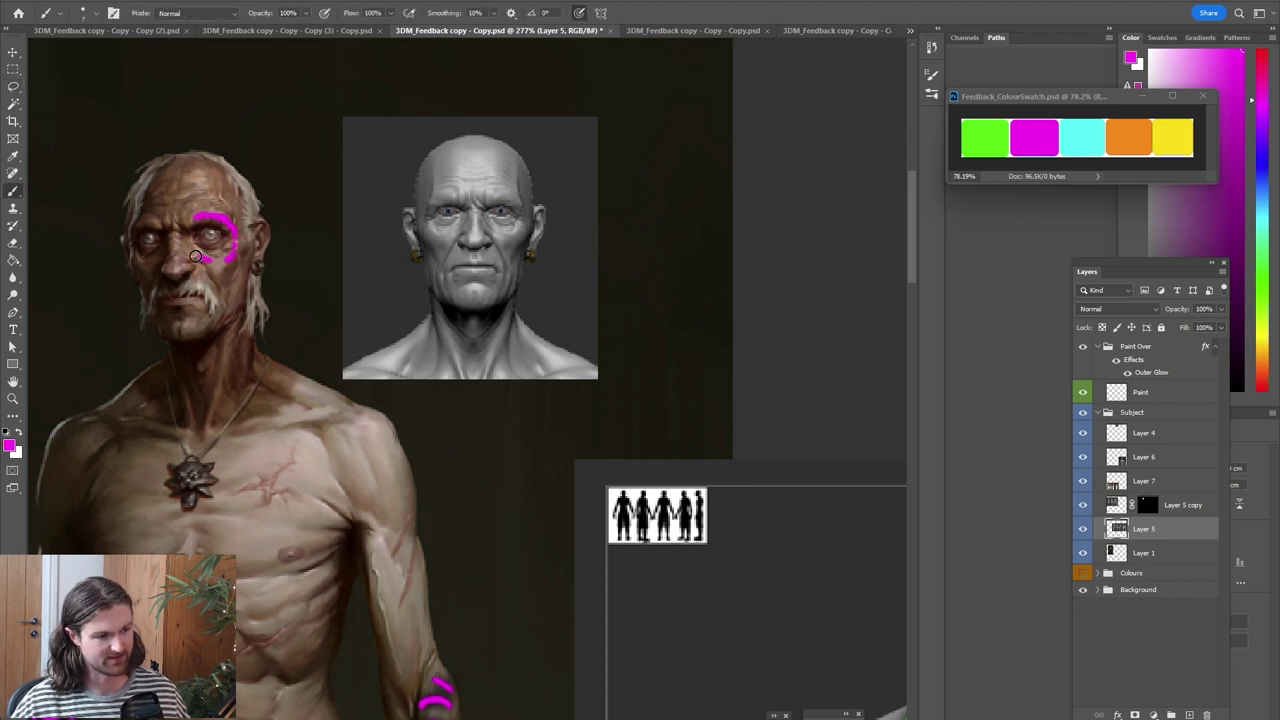
mouse_move(200, 257)
mouse_down()
mouse_move(187, 246)
mouse_move(215, 217)
mouse_up()
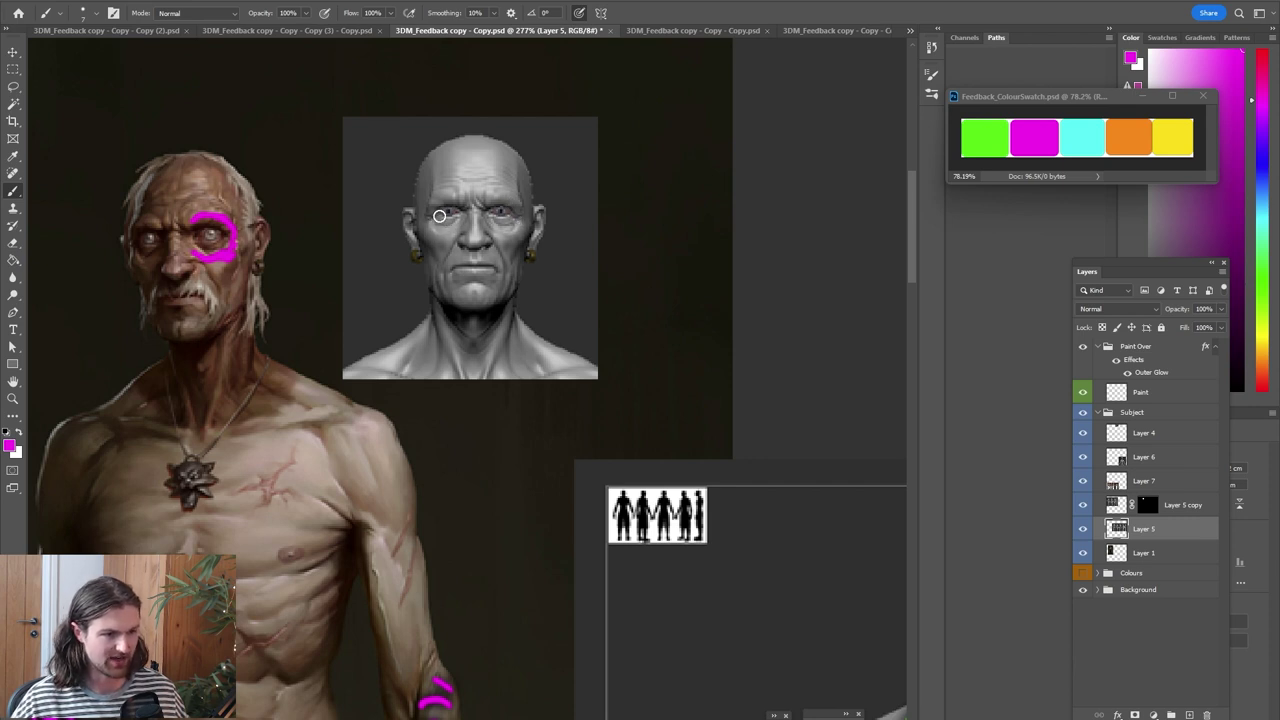
Erase the magenta ring around the concept art's eye
key(alt+Tab)
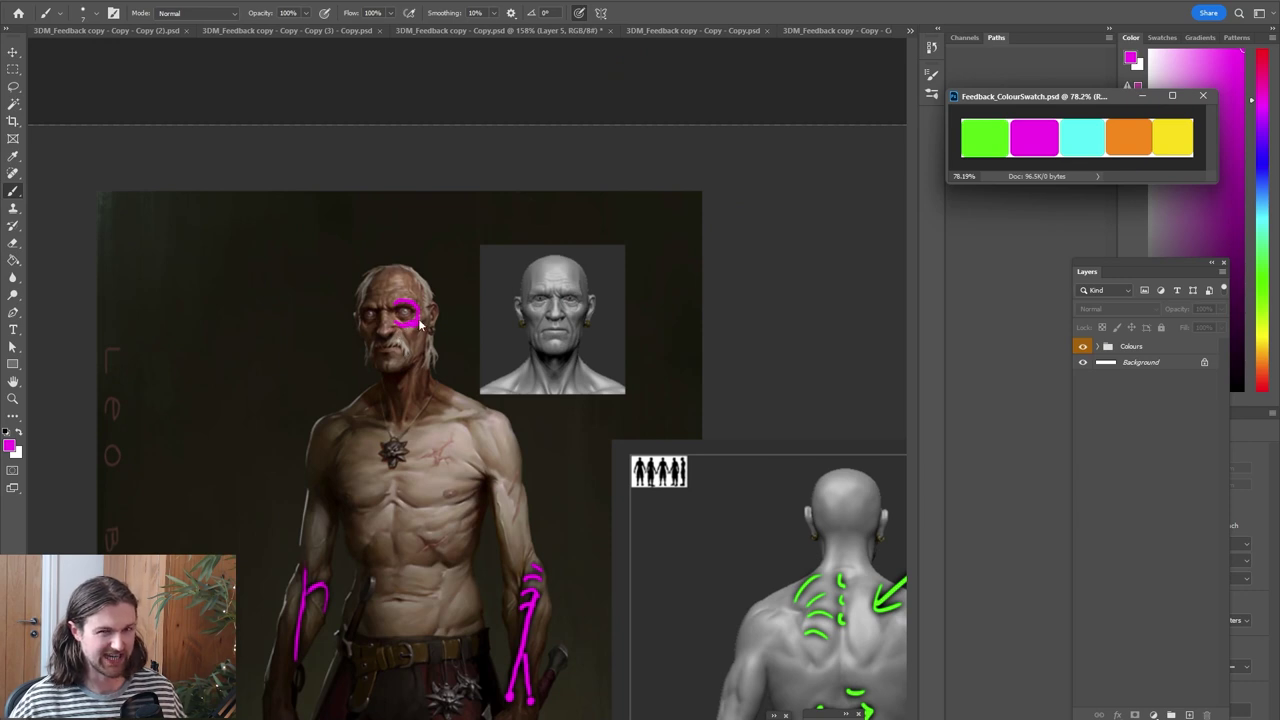
key(e)
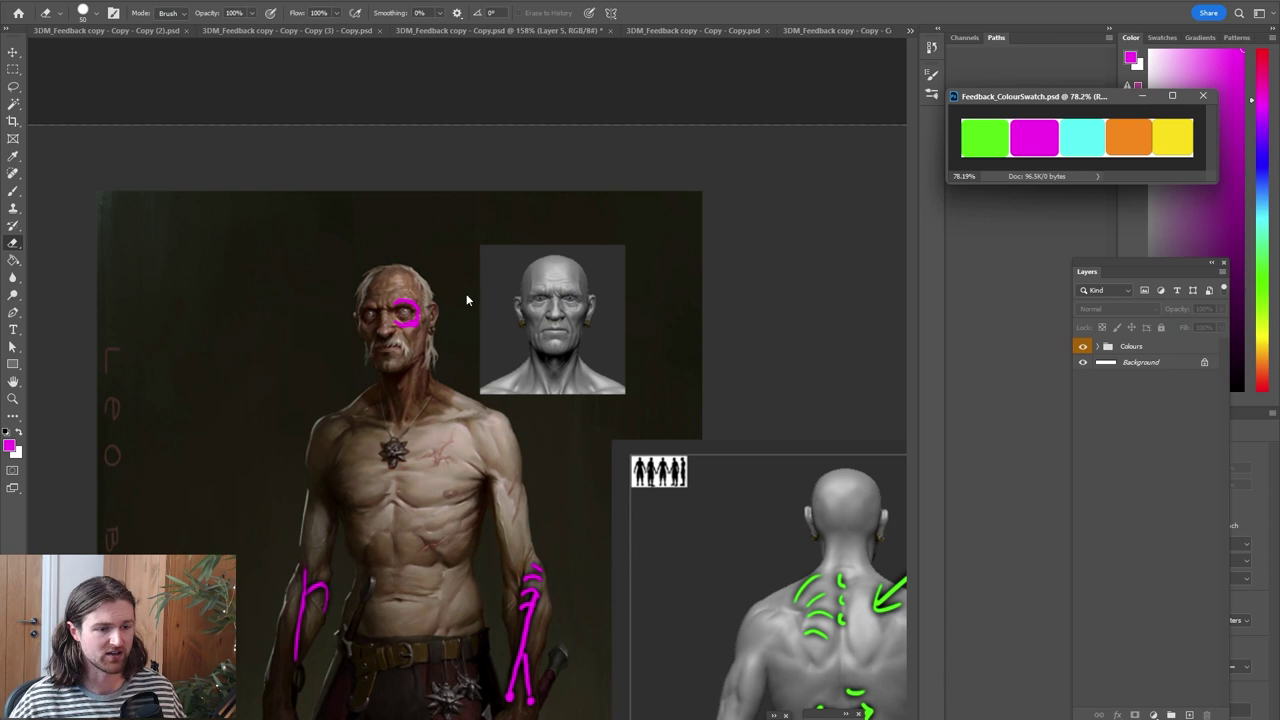
alt+scroll(394, 298, up, 3)
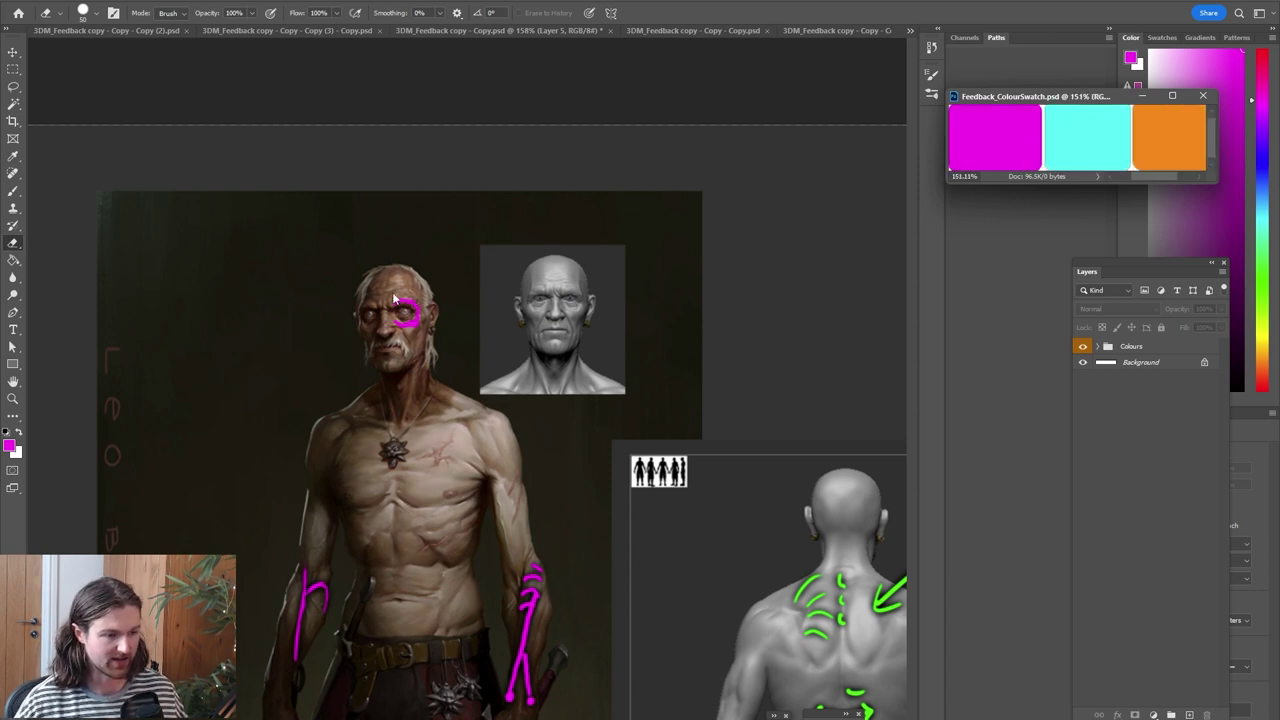
click(394, 308)
alt+scroll(394, 316, up, 4)
alt+scroll(398, 312, down, 2)
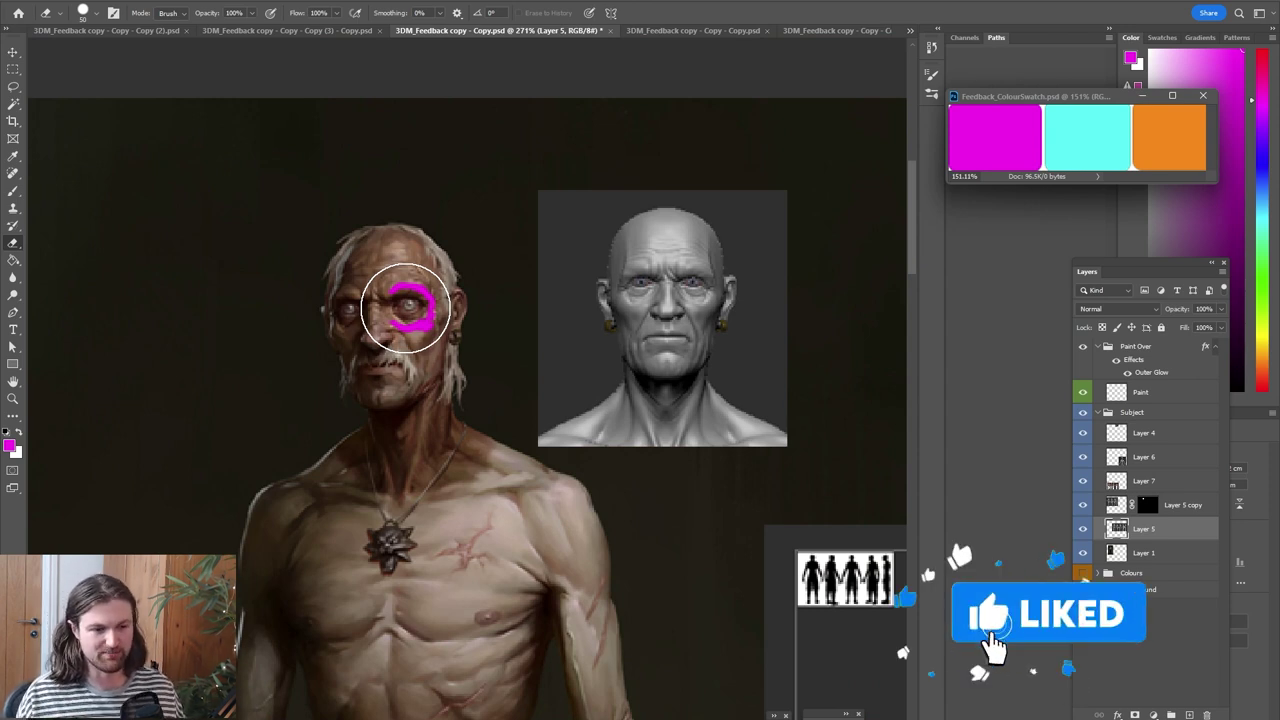
drag(409, 372, 394, 297)
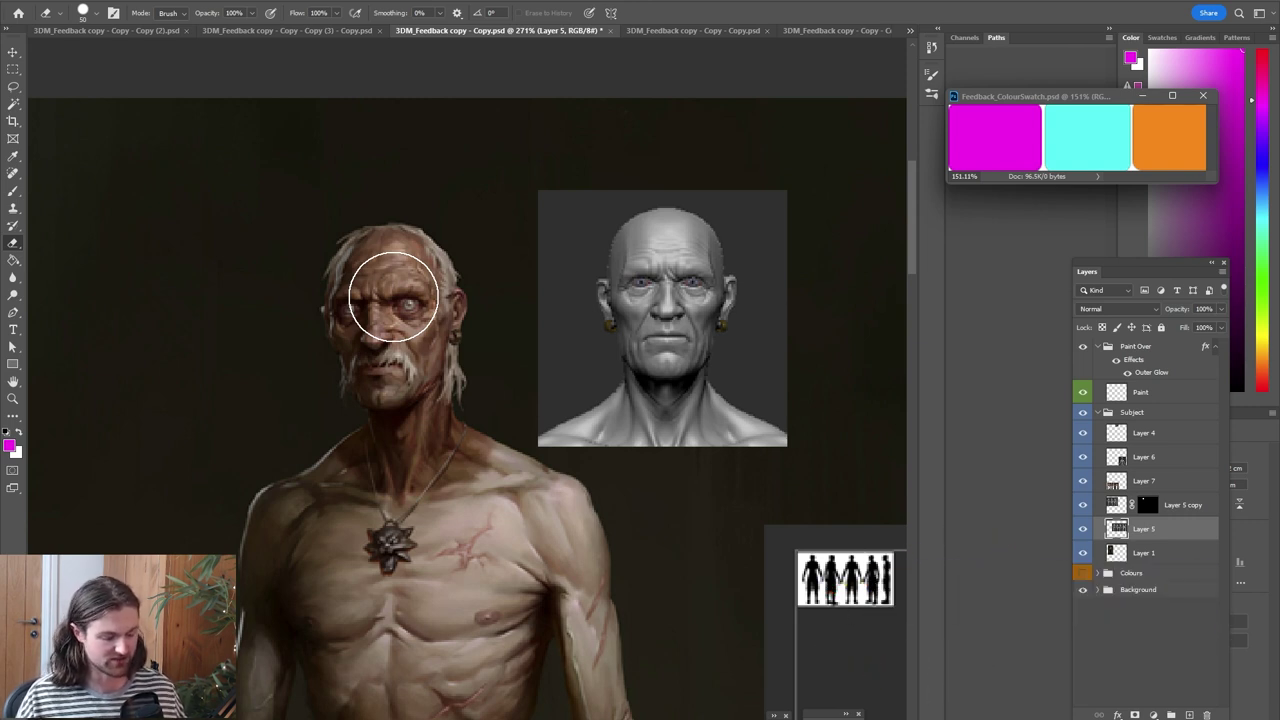
key(b)
alt+scroll(394, 297, down, 1)
drag(670, 343, 641, 302)
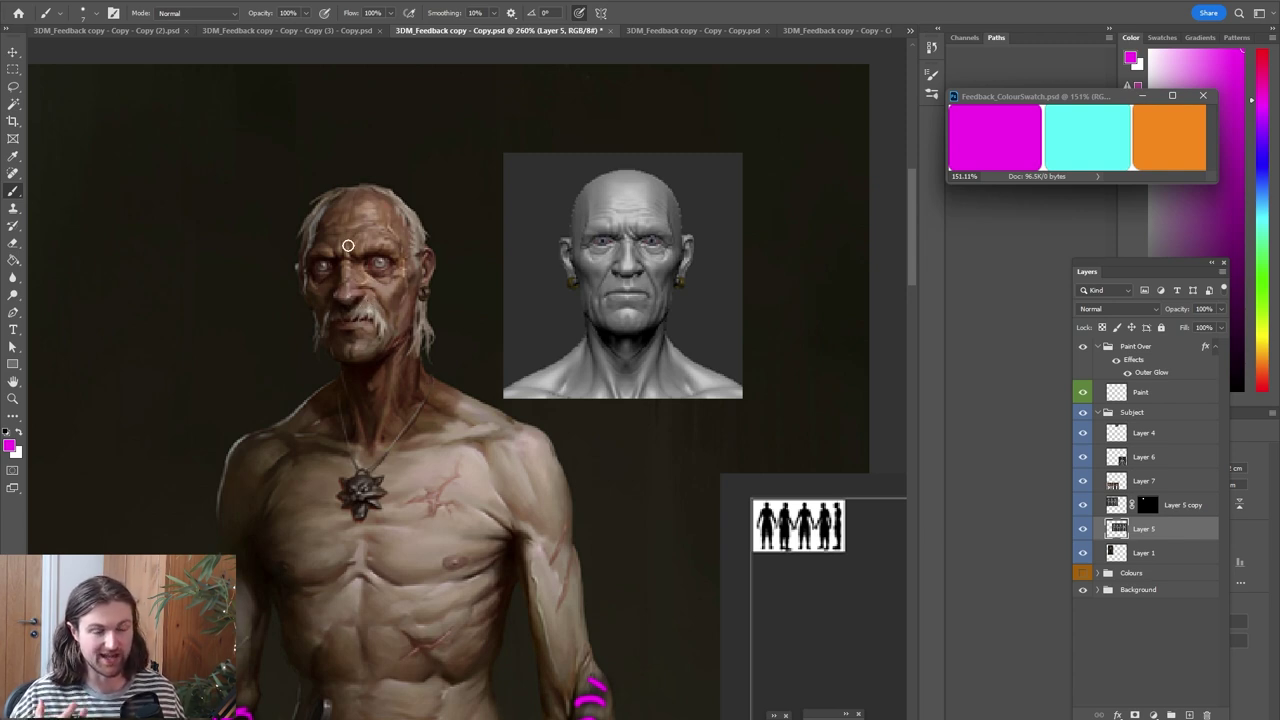
click(361, 290)
click(373, 268)
key(ctrl+z)
key(ctrl+z)
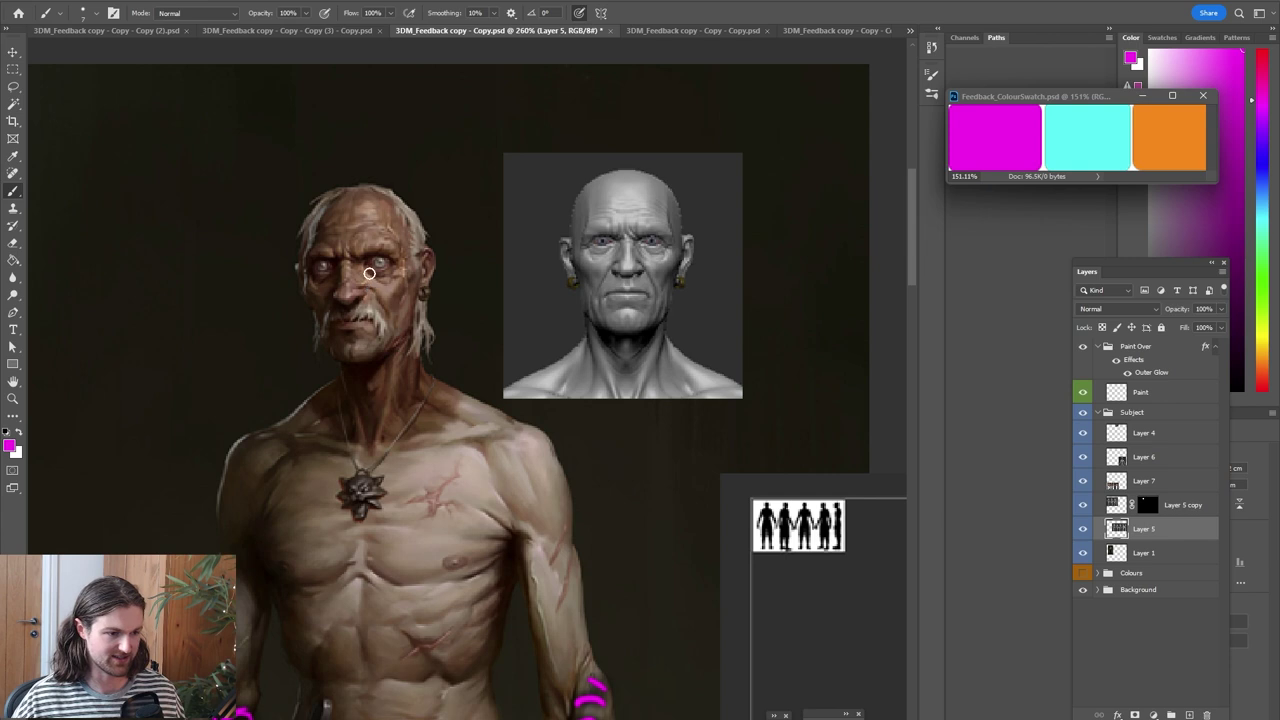
Draw a diagonal magenta stroke from the concept face's cheek past the temple with arcs beside the head, and erase them
mouse_move(376, 282)
mouse_down()
mouse_move(437, 157)
mouse_move(466, 180)
mouse_move(468, 213)
mouse_up()
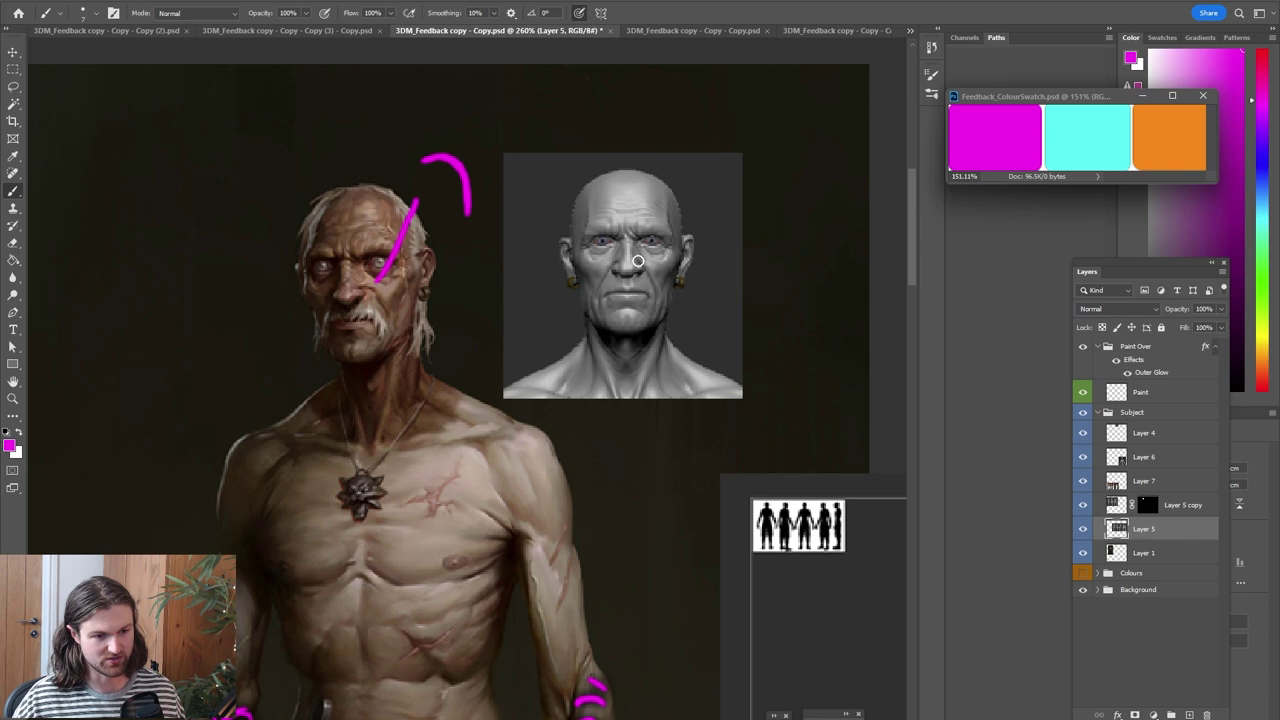
drag(480, 151, 501, 178)
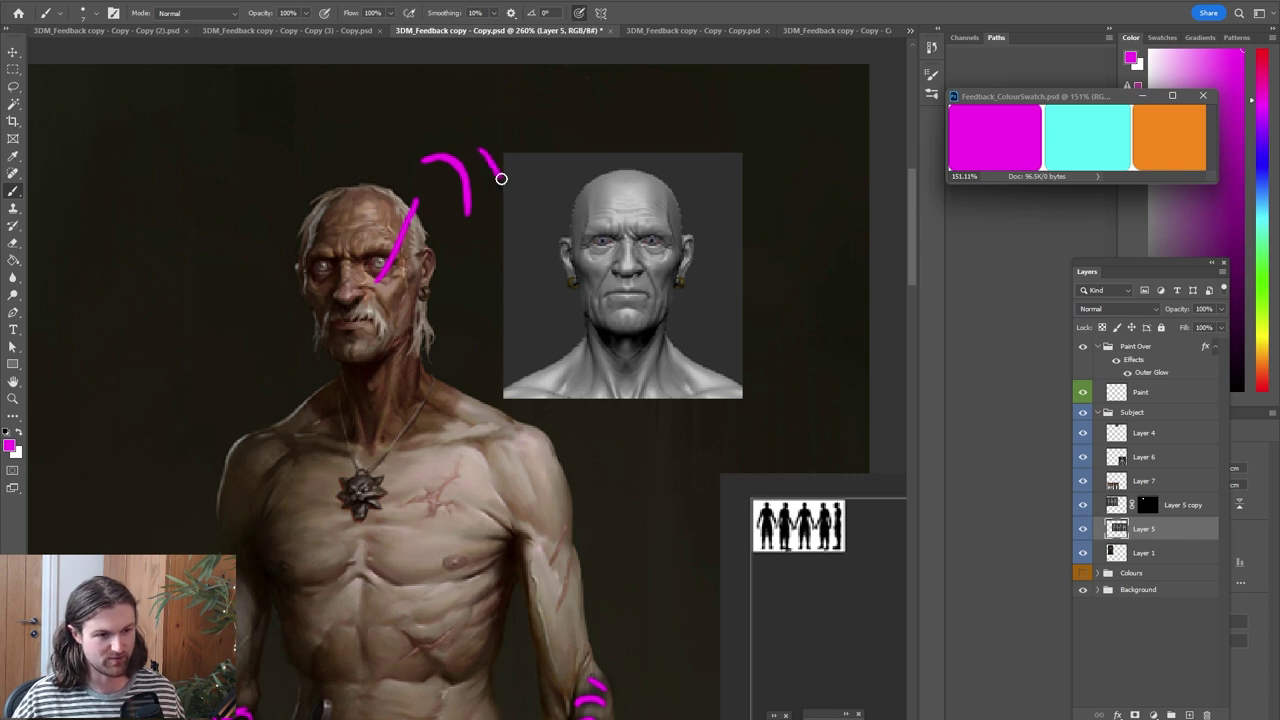
key(e)
mouse_move(391, 297)
mouse_down()
mouse_move(394, 269)
mouse_move(474, 199)
mouse_up()
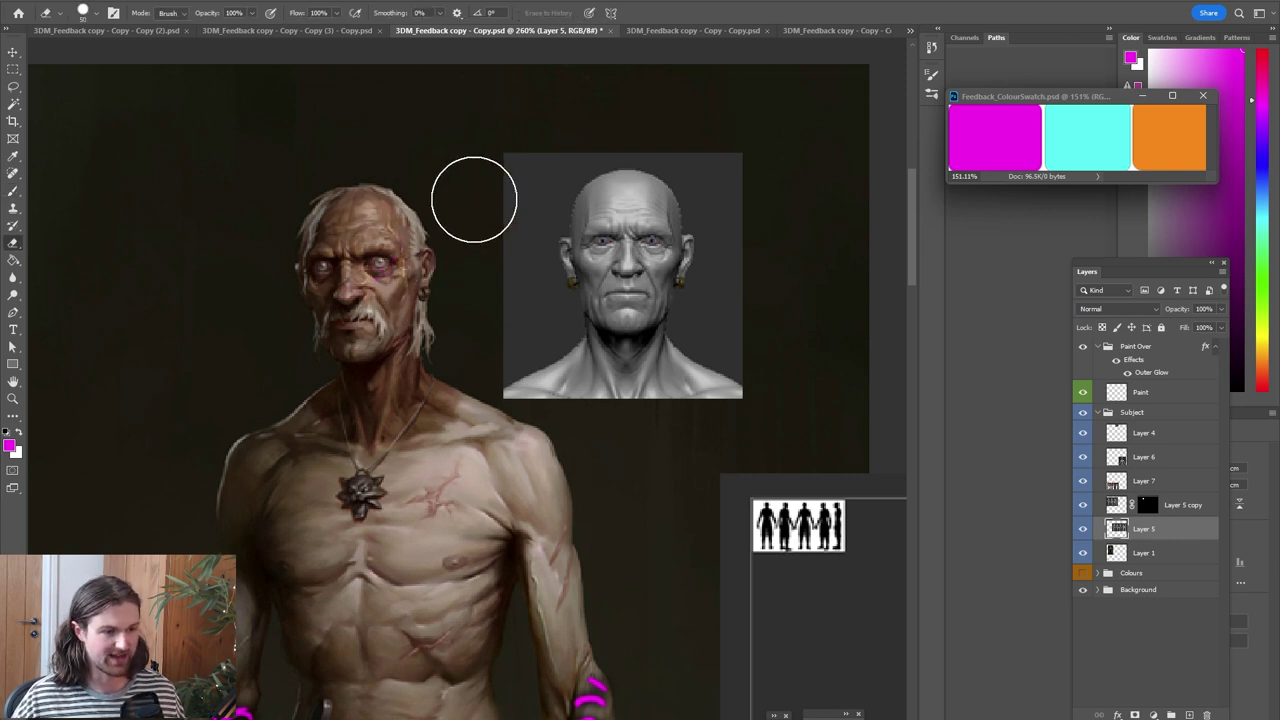
Trace the nose base and the cheek plane down to the jaw in magenta on the concept art's face
key(b)
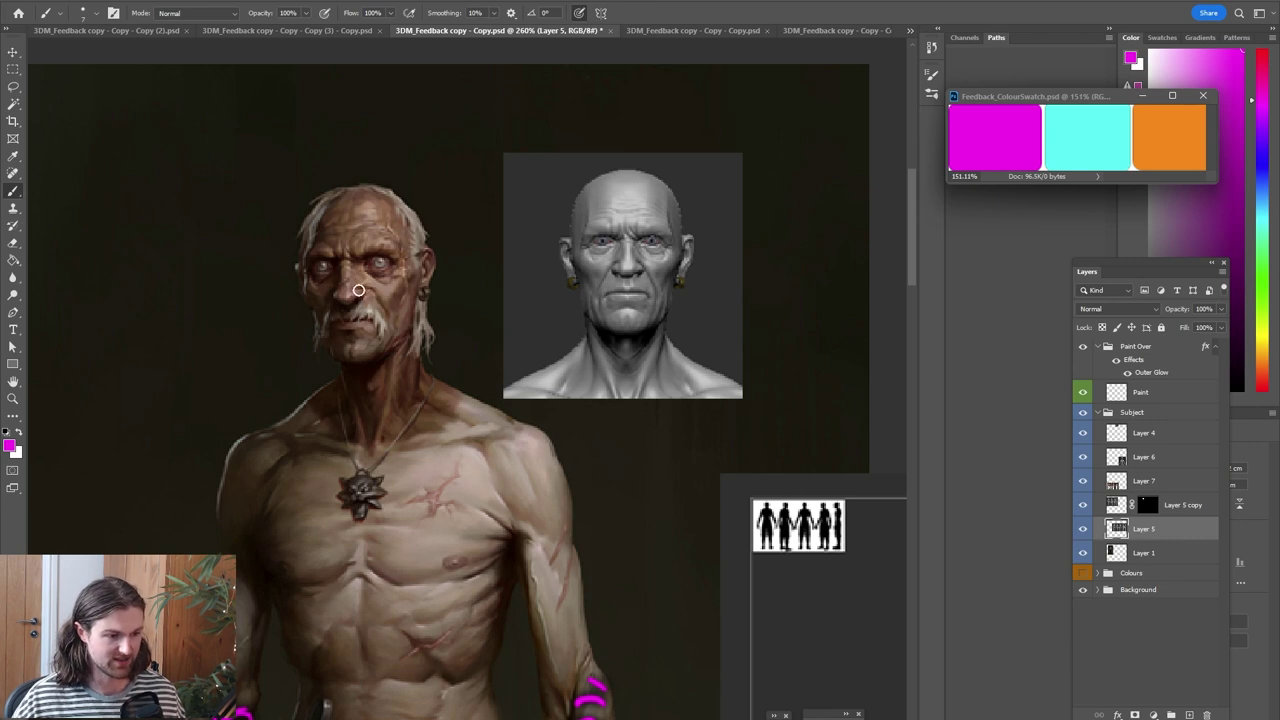
mouse_move(358, 287)
mouse_down()
mouse_move(377, 284)
mouse_move(346, 304)
mouse_move(360, 291)
mouse_up()
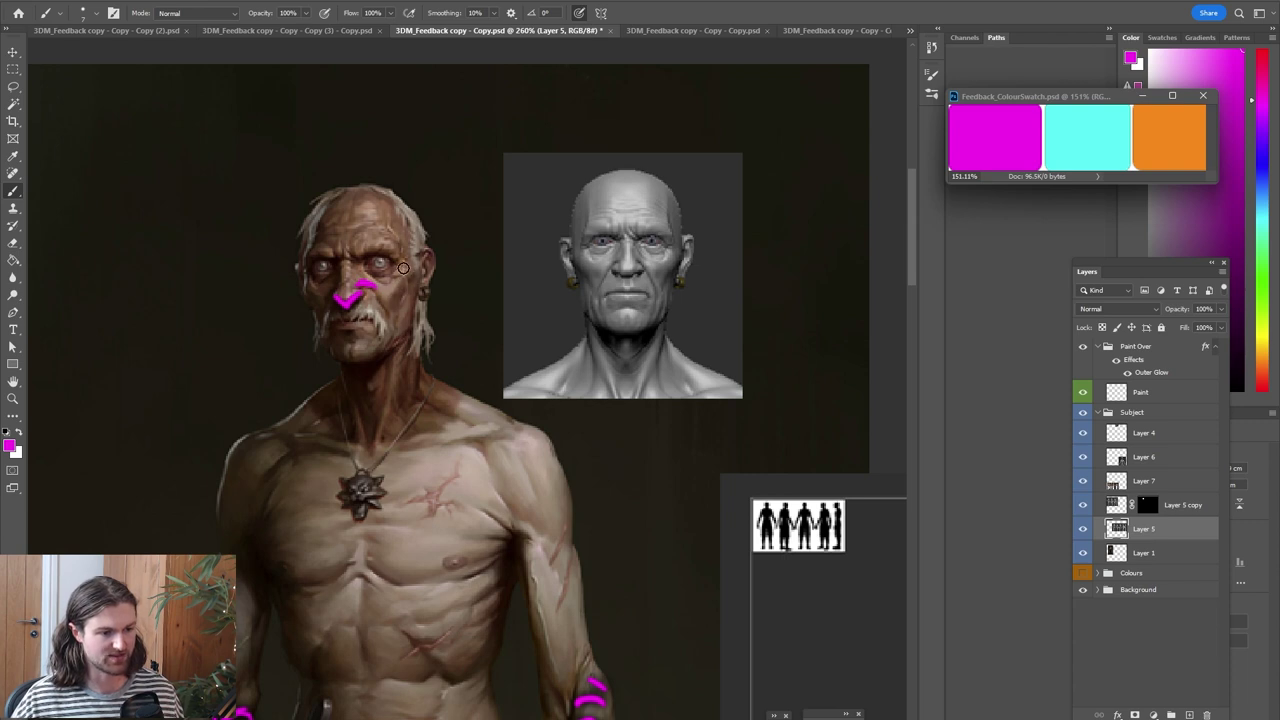
mouse_move(394, 292)
mouse_down()
mouse_move(404, 268)
mouse_move(365, 347)
mouse_move(411, 328)
mouse_move(415, 278)
mouse_up()
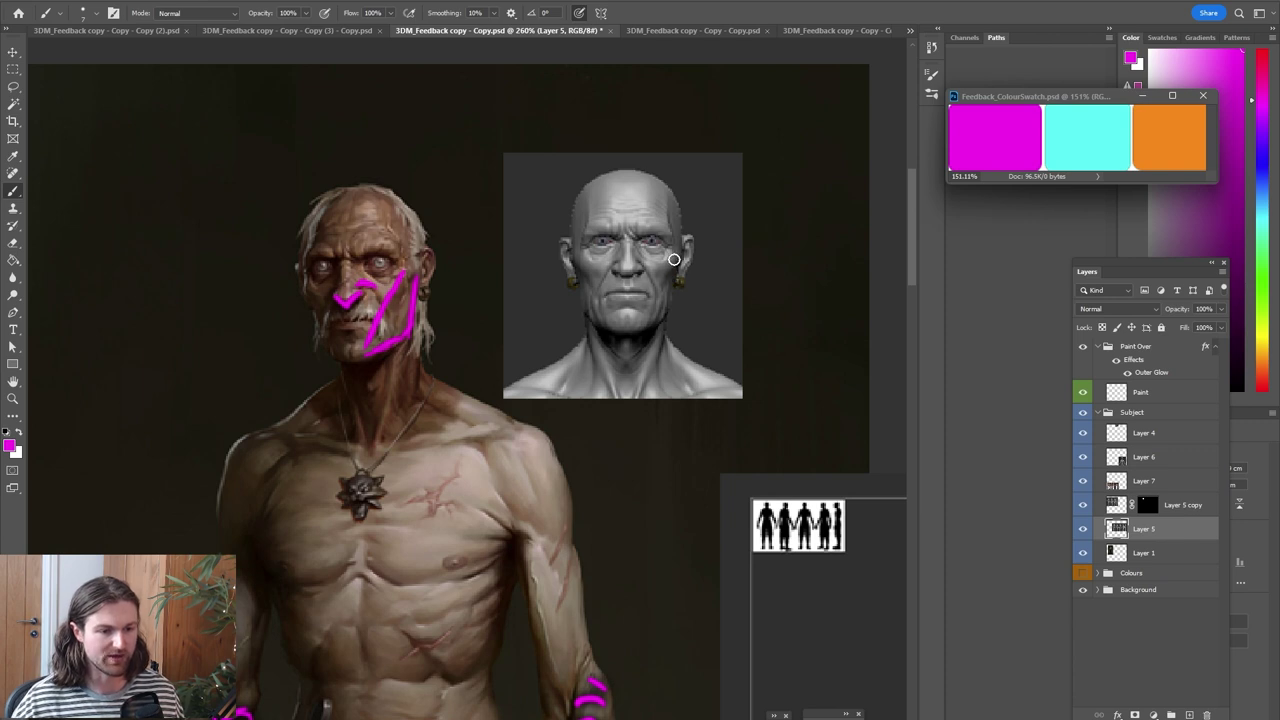
Mark the cheek hollow of the inset sculpt head with a short diagonal magenta stroke on the Paint layer
key(alt+period)
drag(671, 245, 636, 328)
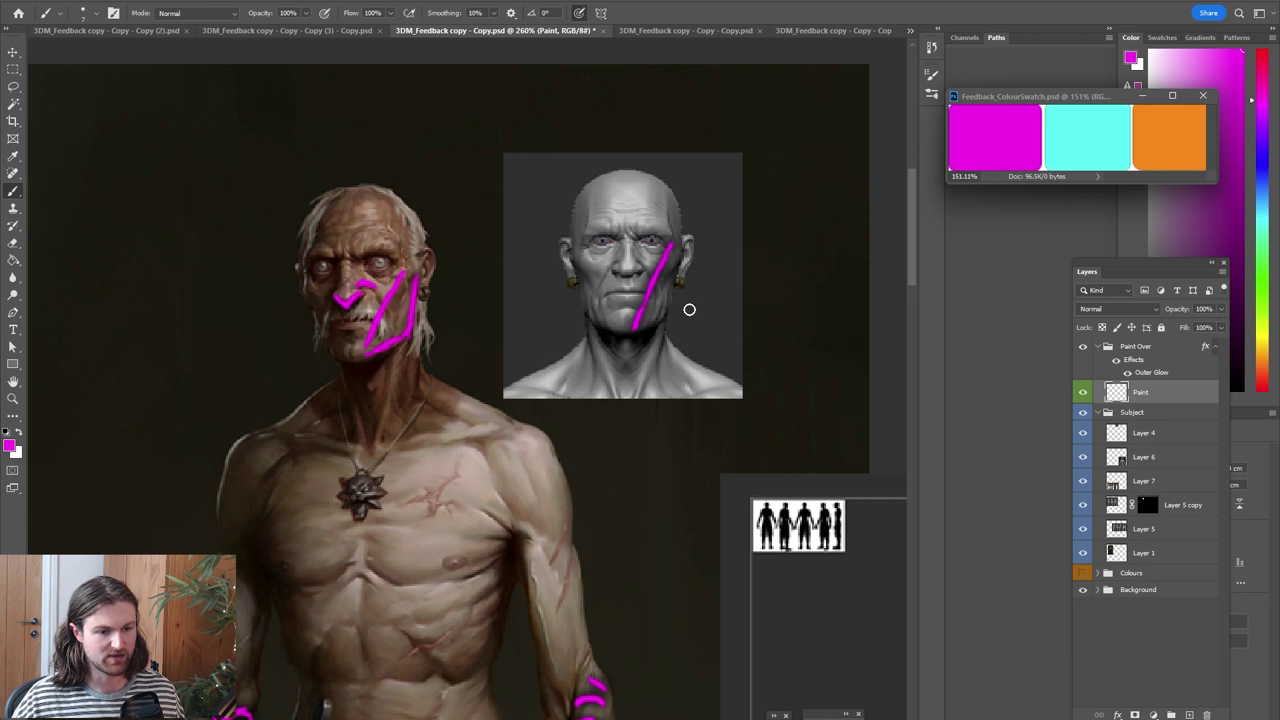
key(e)
drag(664, 270, 646, 309)
key(b)
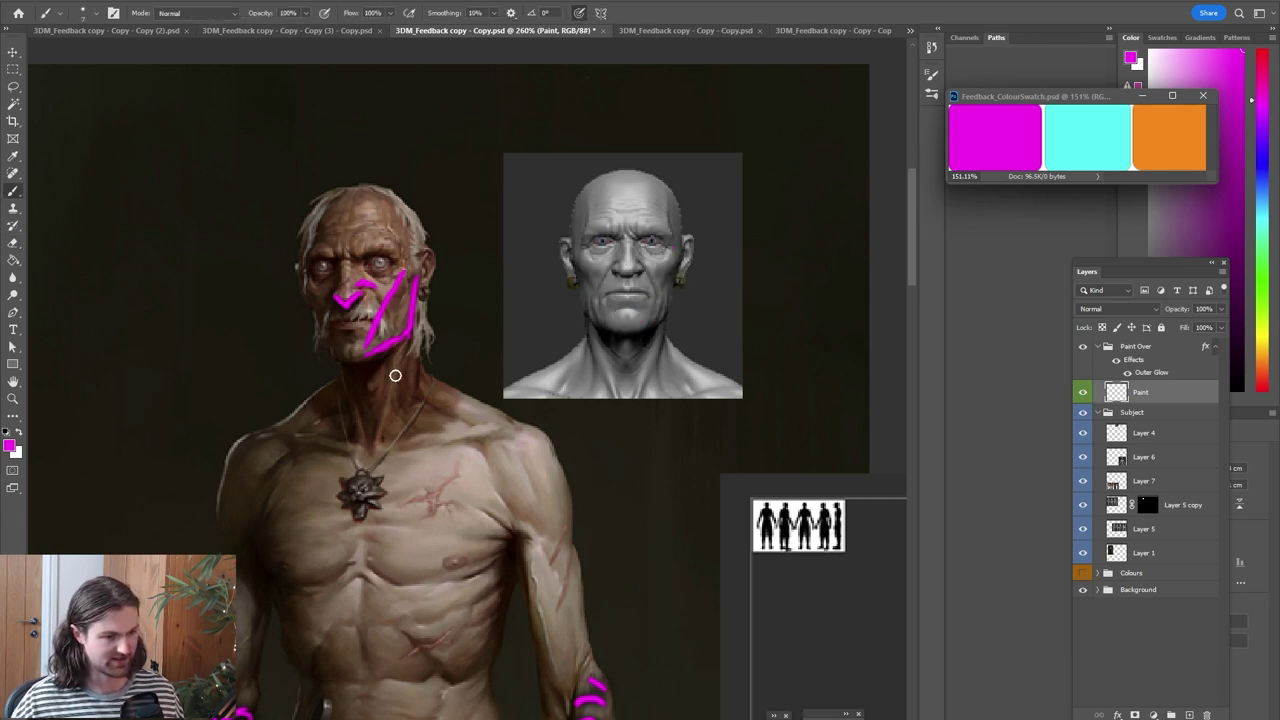
drag(669, 256, 650, 298)
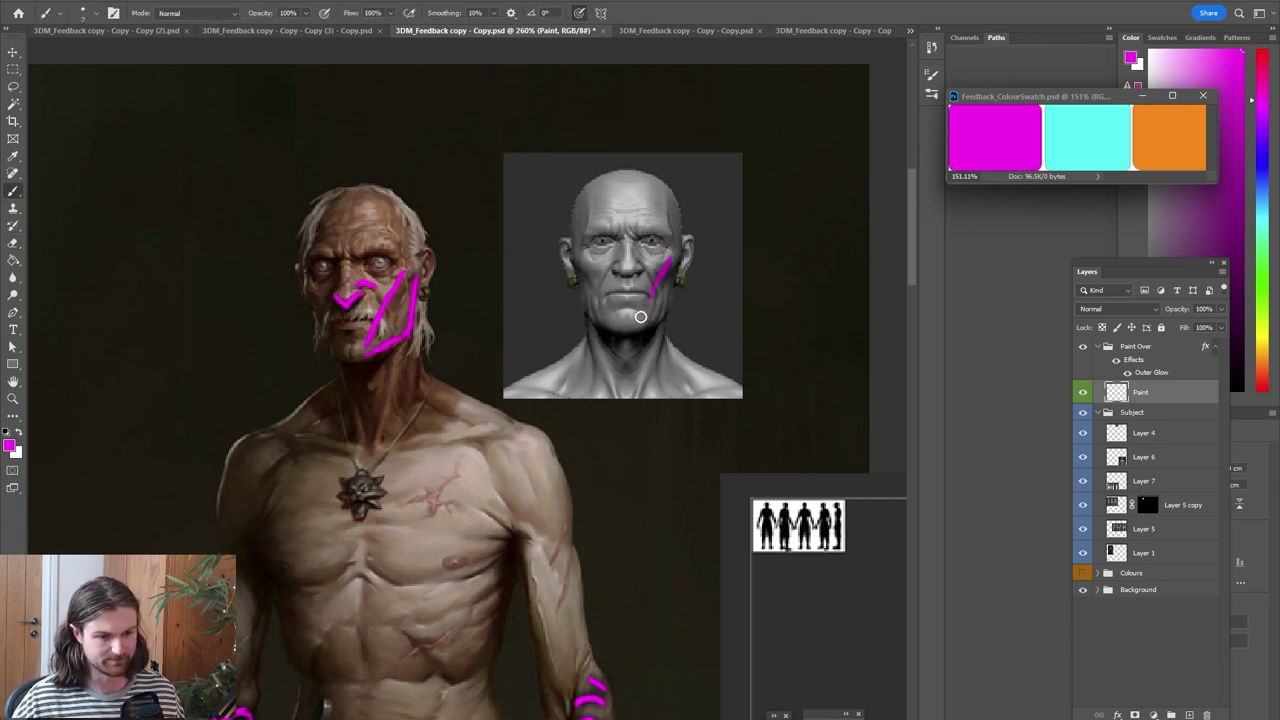
key(bracketright)
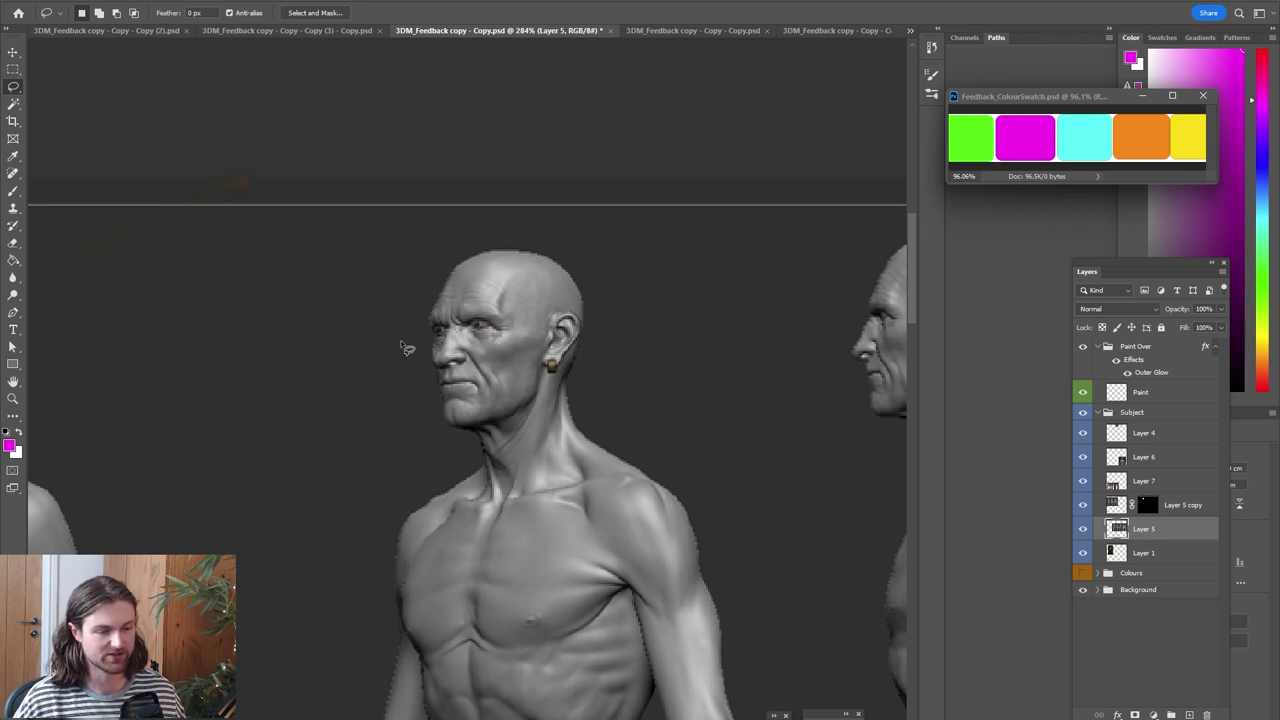
Duplicate the three-quarter sculpt's head beside the original on Layer 5 and warp the copy so the face pulls inward
mouse_move(415, 270)
mouse_down()
mouse_move(414, 366)
mouse_move(452, 450)
mouse_move(585, 423)
mouse_move(617, 293)
mouse_move(528, 234)
mouse_move(418, 252)
mouse_up()
ctrl+alt+drag(484, 318, 716, 318)
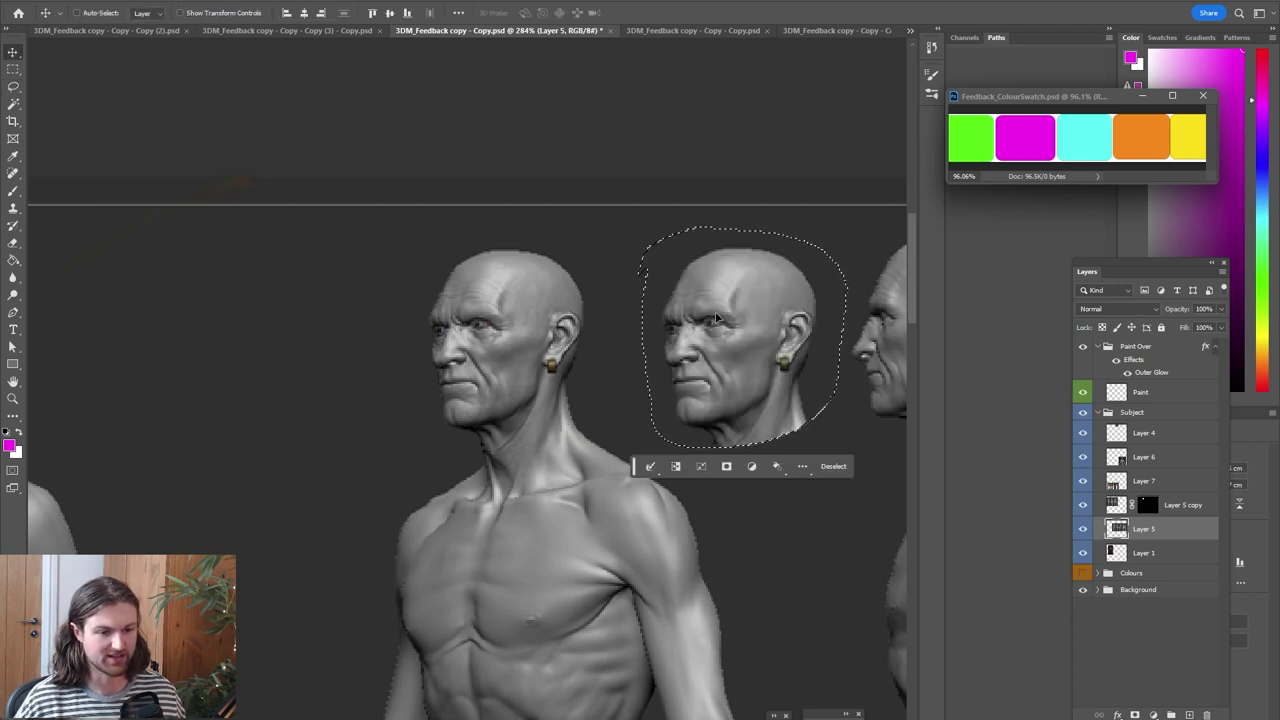
key(ctrl+t)
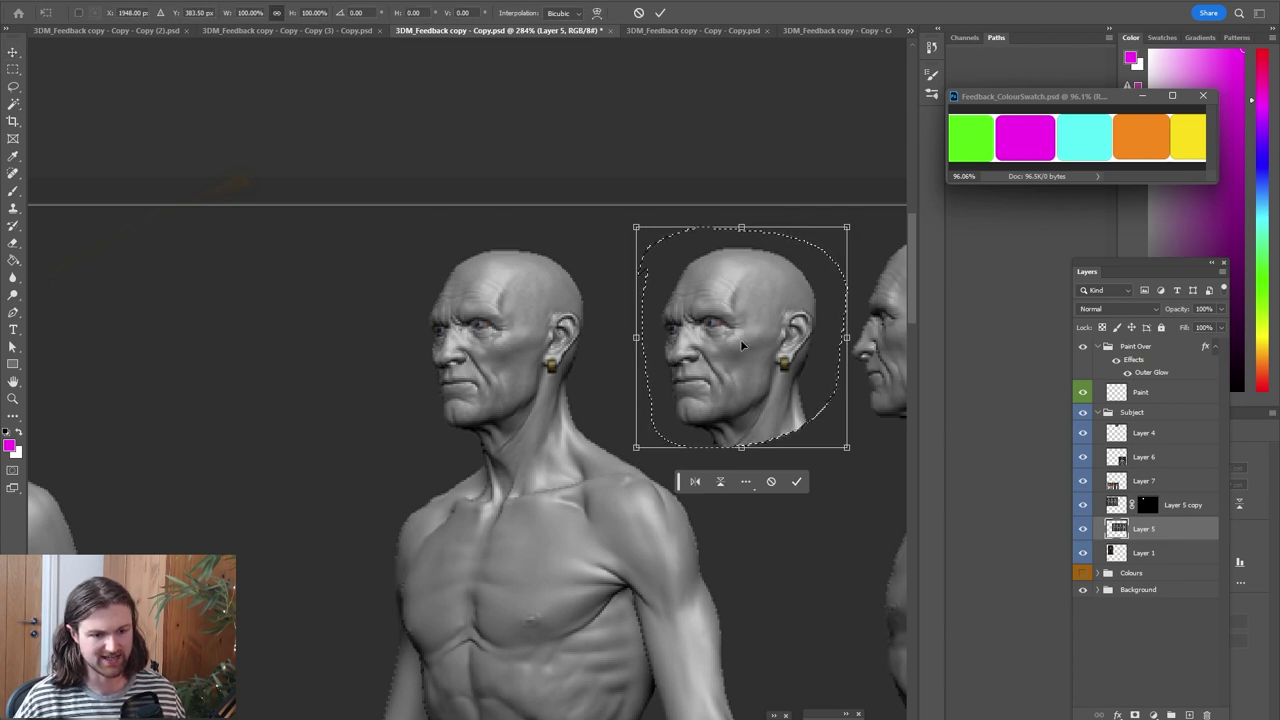
click(597, 13)
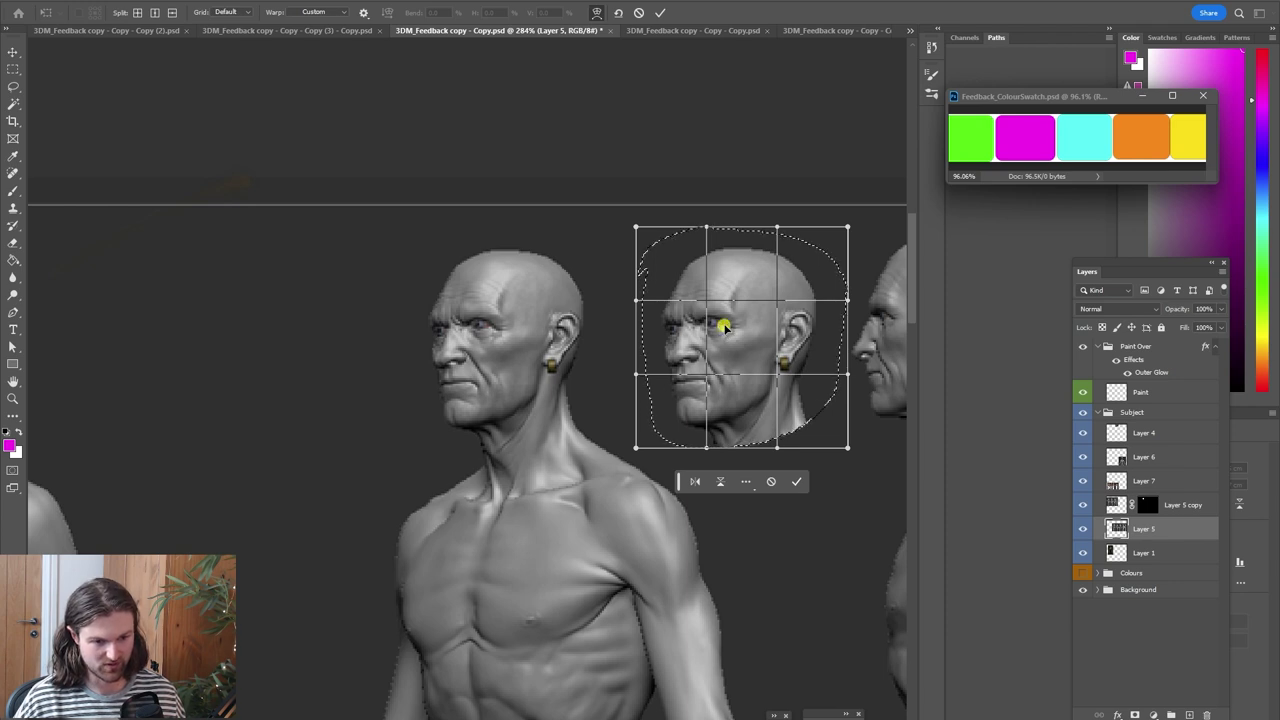
drag(714, 320, 723, 323)
drag(731, 396, 738, 395)
drag(747, 329, 751, 328)
drag(681, 297, 686, 296)
drag(692, 412, 694, 411)
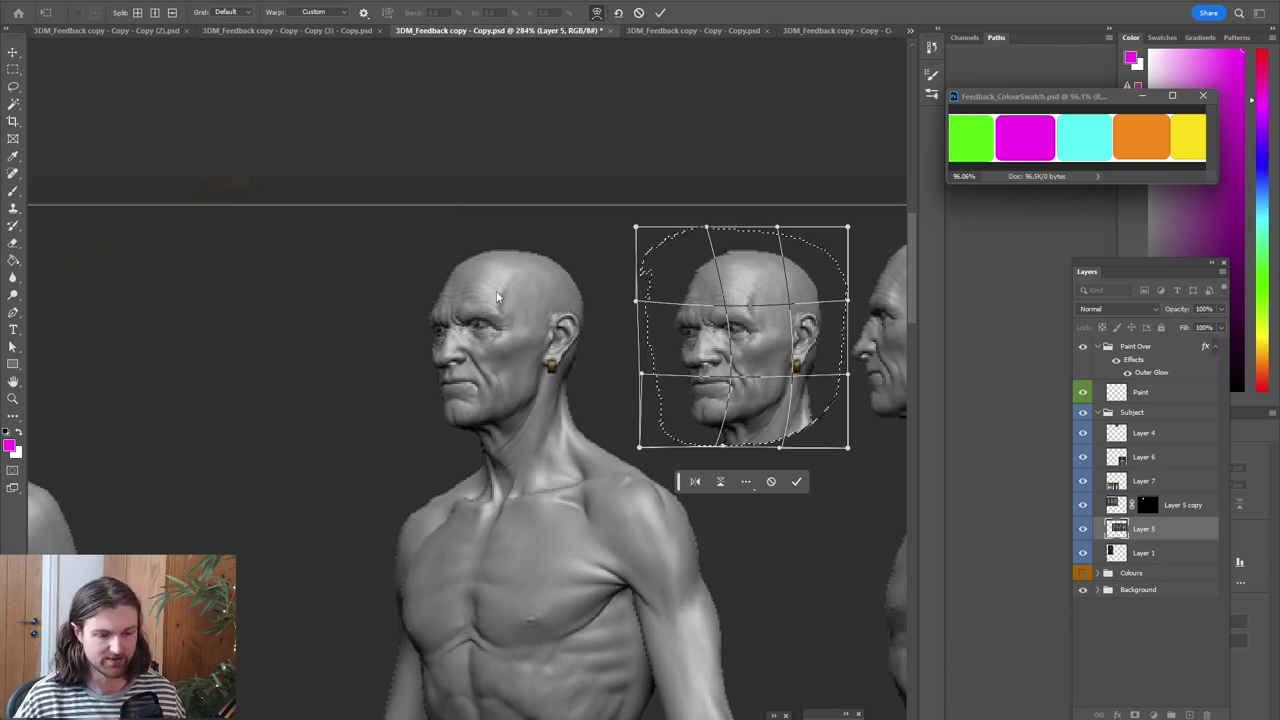
key(Return)
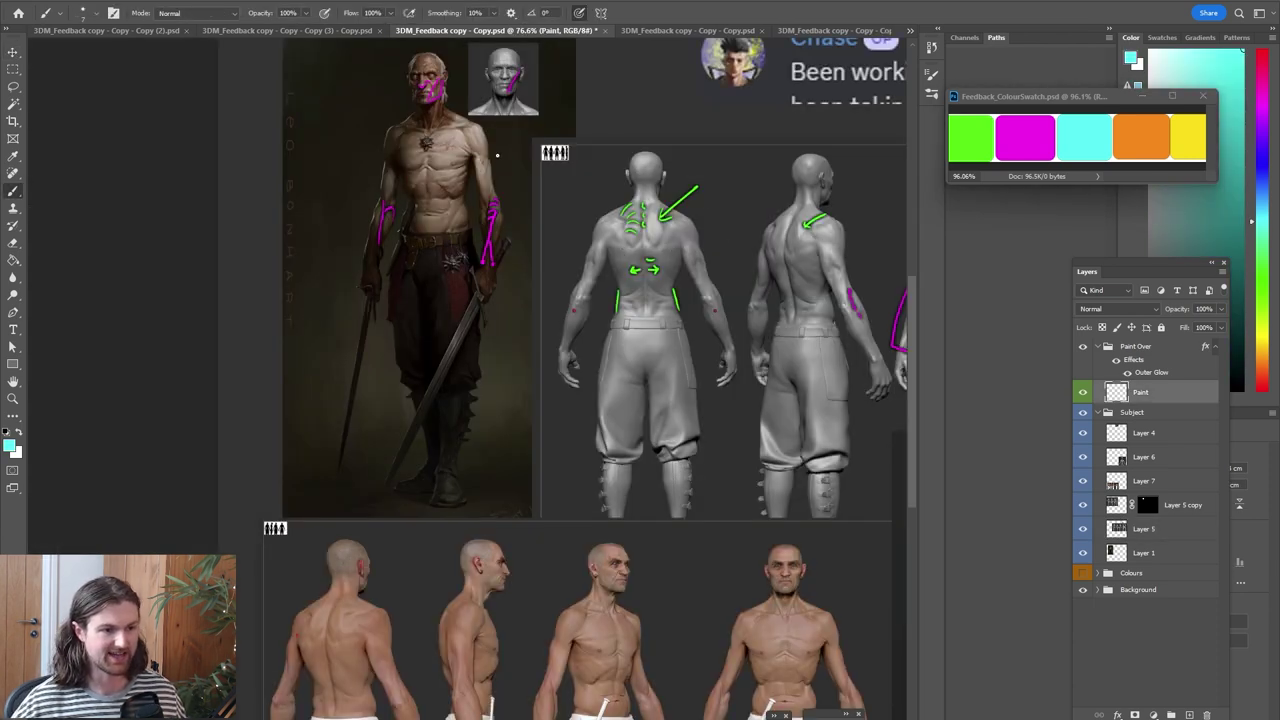
Draw cyan arrows from the concept art down to the skin-toned figures, at the three-quarter figure's chest, and back up to the concept's abdomen
mouse_move(528, 200)
mouse_down()
mouse_move(537, 400)
mouse_move(502, 548)
mouse_up()
drag(492, 516, 504, 546)
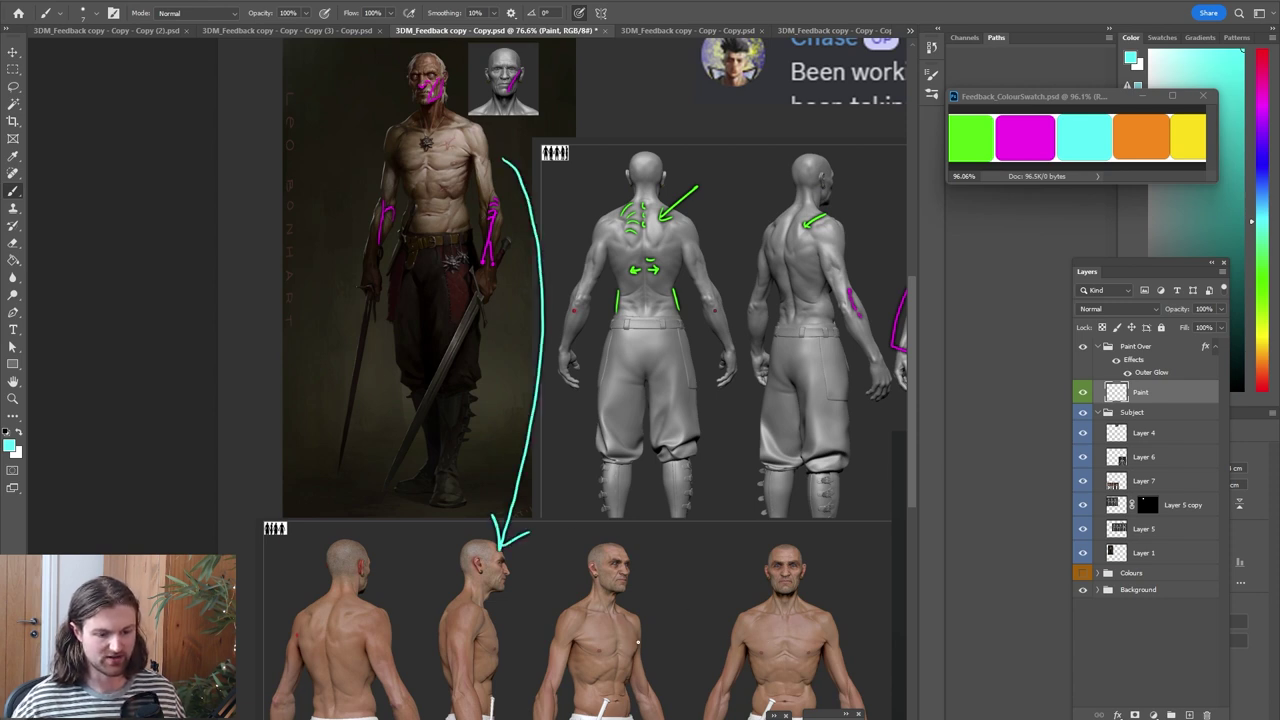
drag(680, 570, 628, 622)
drag(628, 622, 654, 624)
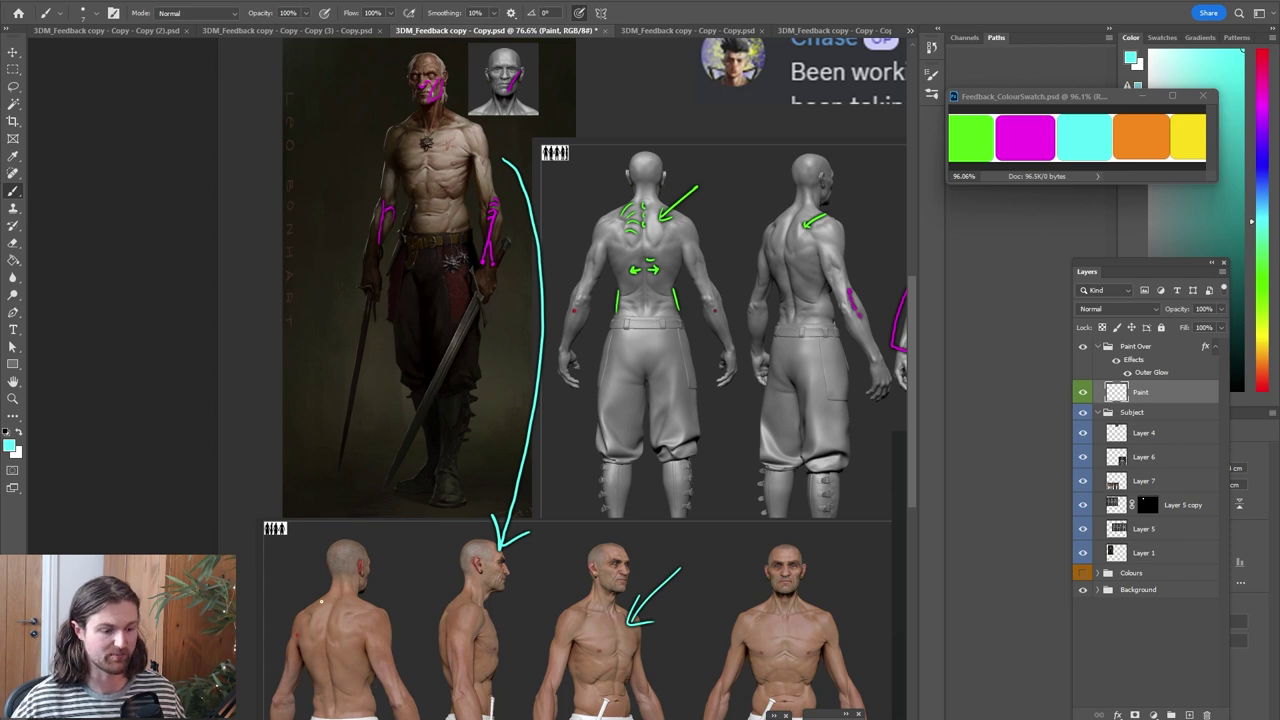
mouse_move(300, 596)
mouse_down()
mouse_move(360, 316)
mouse_move(424, 225)
mouse_up()
drag(398, 242, 422, 260)
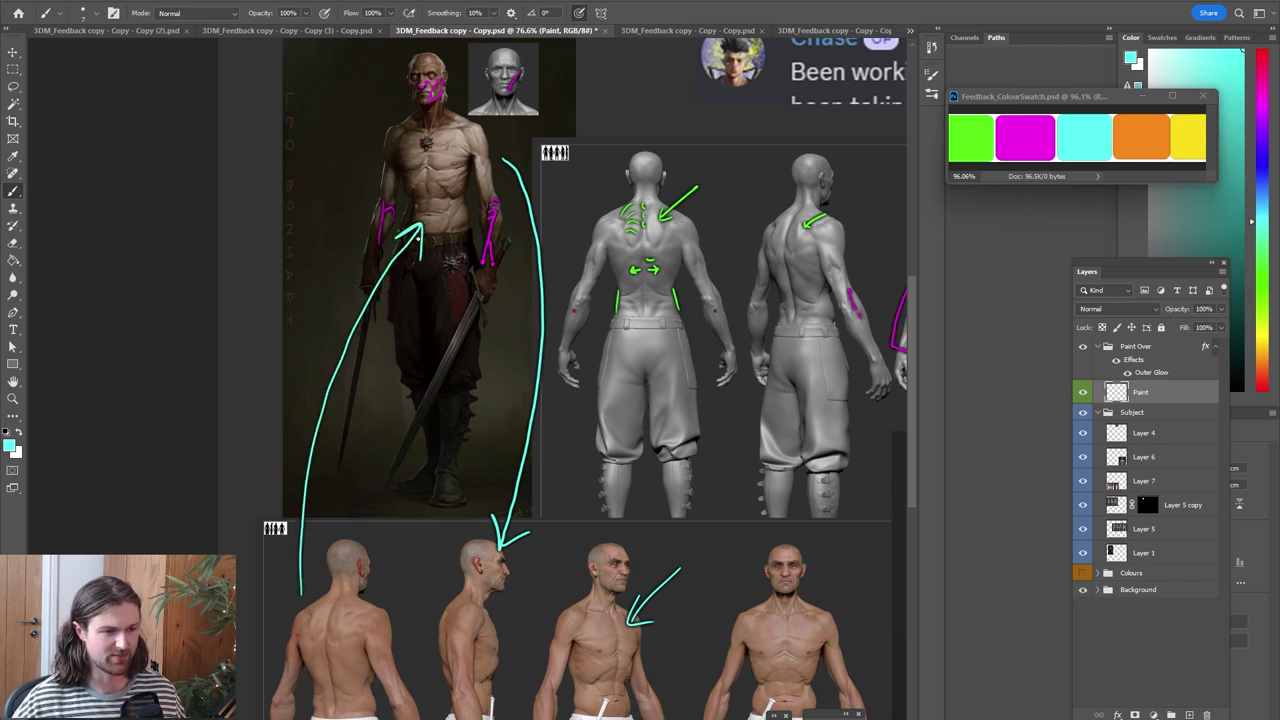
Draw a cyan curve along the concept figure's collarbone and neck base, plus a cyan arrow pointing at the upper arm
scroll(472, 205, up, 3)
alt+scroll(412, 250, up, 5)
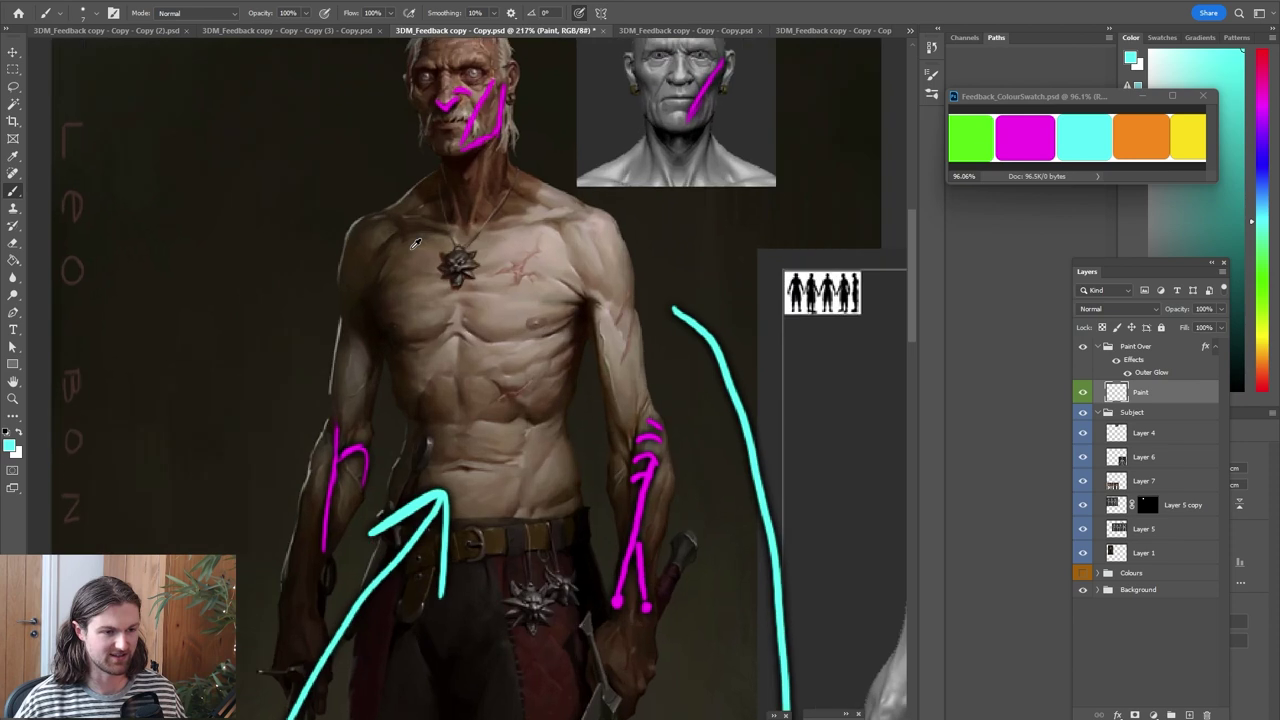
drag(546, 182, 477, 223)
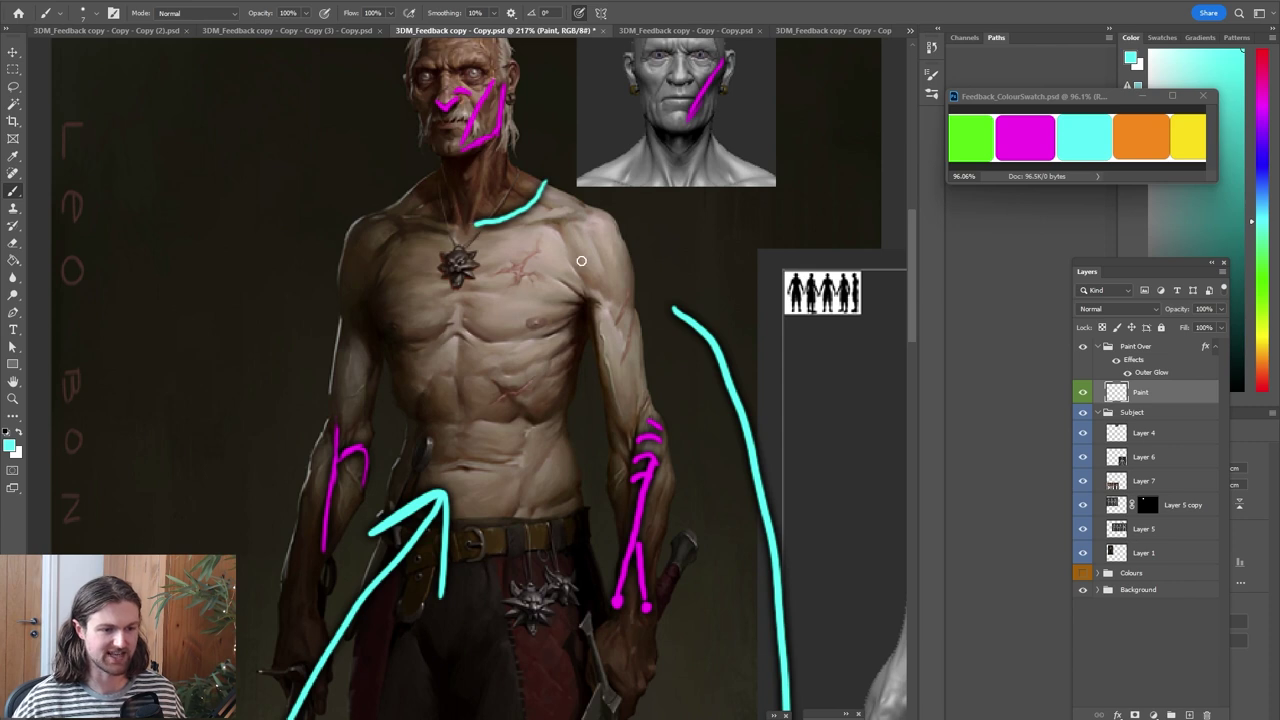
mouse_move(708, 230)
mouse_down()
mouse_move(633, 249)
mouse_move(658, 267)
mouse_up()
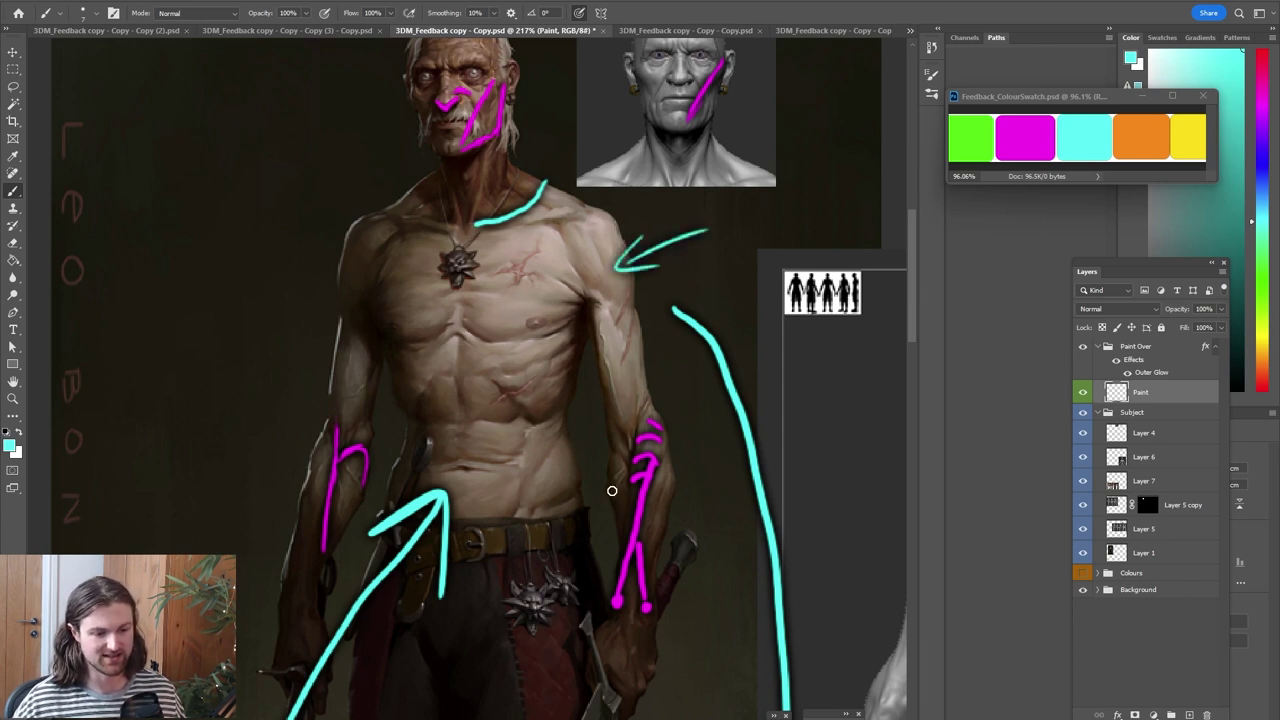
Bracket the concept figure's forearm with cyan lines and extend the neck curve up the side and over the top of the head
drag(606, 489, 663, 636)
drag(689, 391, 695, 494)
mouse_move(508, 321)
mouse_down()
mouse_move(549, 148)
mouse_move(543, 215)
mouse_up()
drag(550, 150, 555, 222)
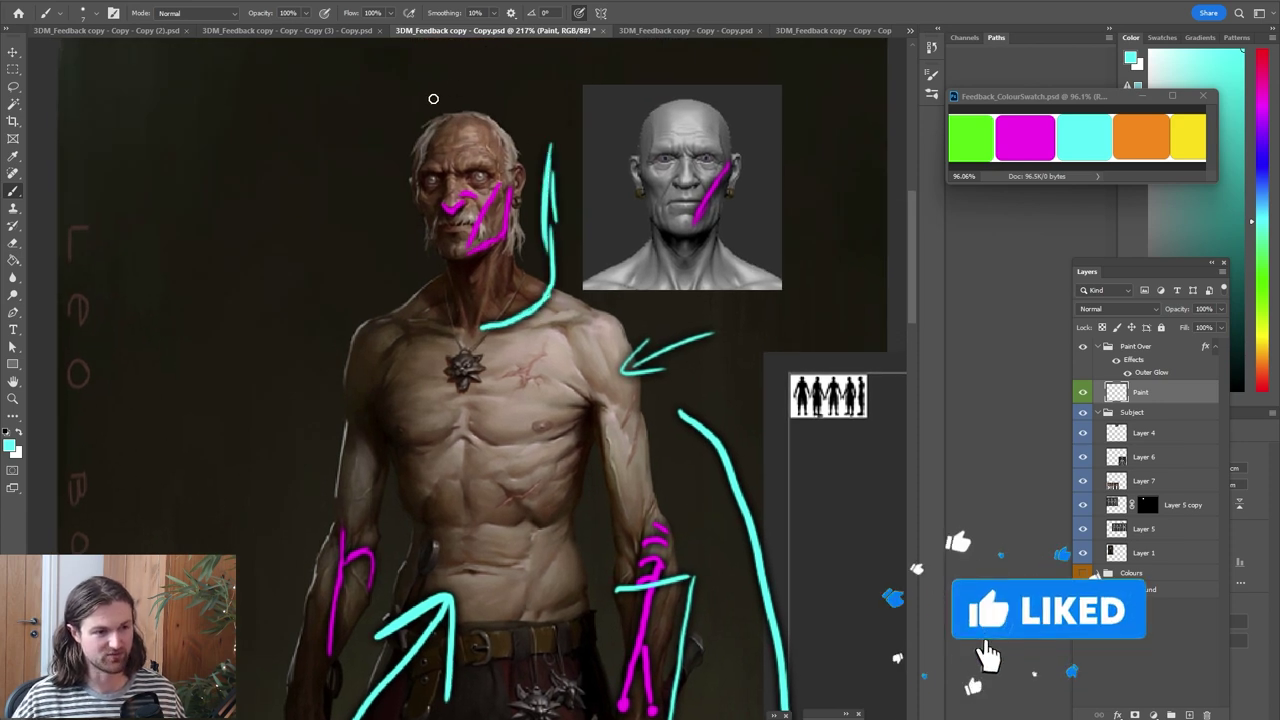
mouse_move(436, 99)
mouse_down()
mouse_move(525, 96)
mouse_move(546, 176)
mouse_up()
alt+scroll(426, 156, down, 4)
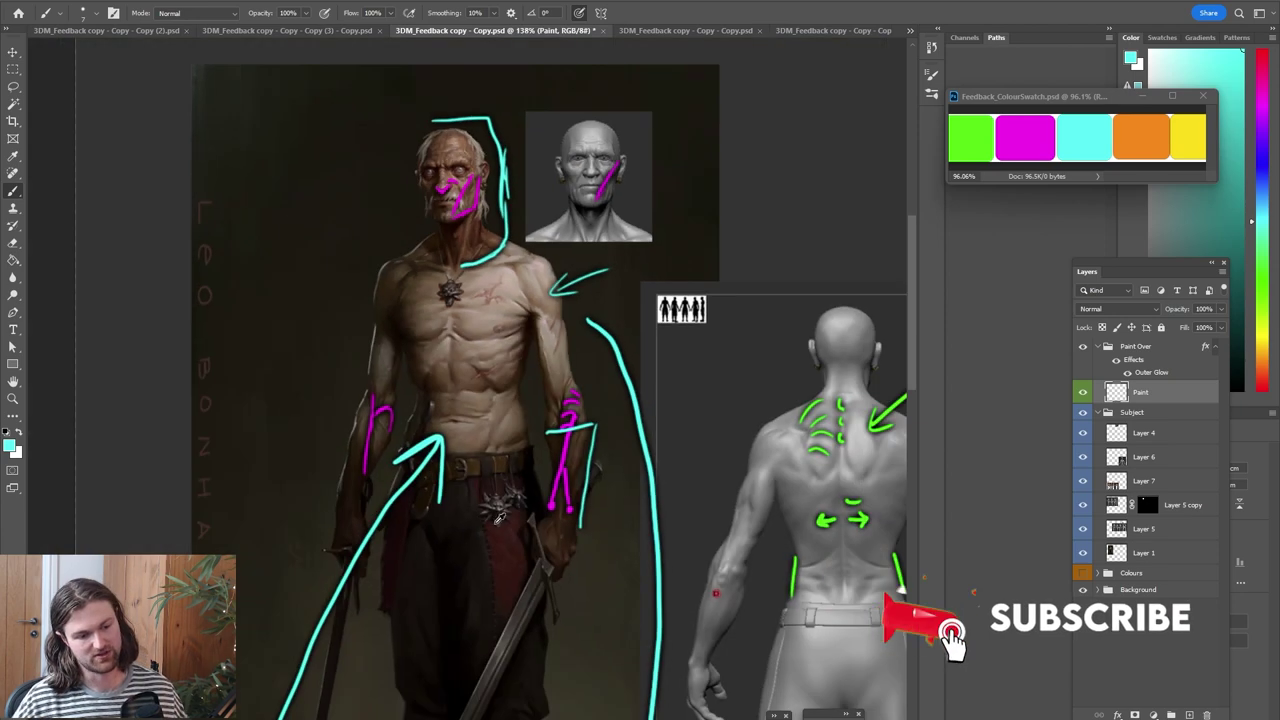
Draw cyan arrows at the three-quarter skin-toned figure's brow and abdomen, plus a cyan curve around the base of its neck
drag(574, 577, 591, 157)
mouse_move(594, 680)
mouse_down()
mouse_move(570, 528)
mouse_move(450, 675)
mouse_up()
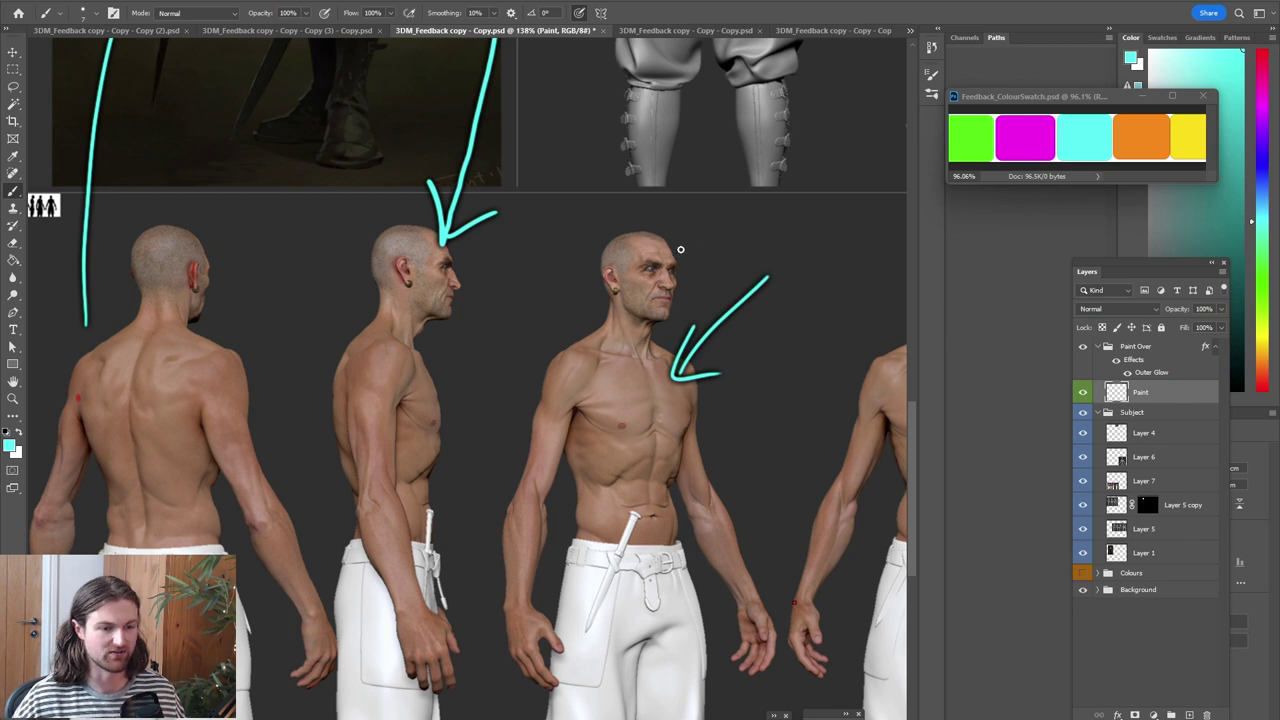
drag(704, 222, 682, 254)
mouse_move(585, 320)
mouse_down()
mouse_move(592, 346)
mouse_move(645, 357)
mouse_move(670, 340)
mouse_up()
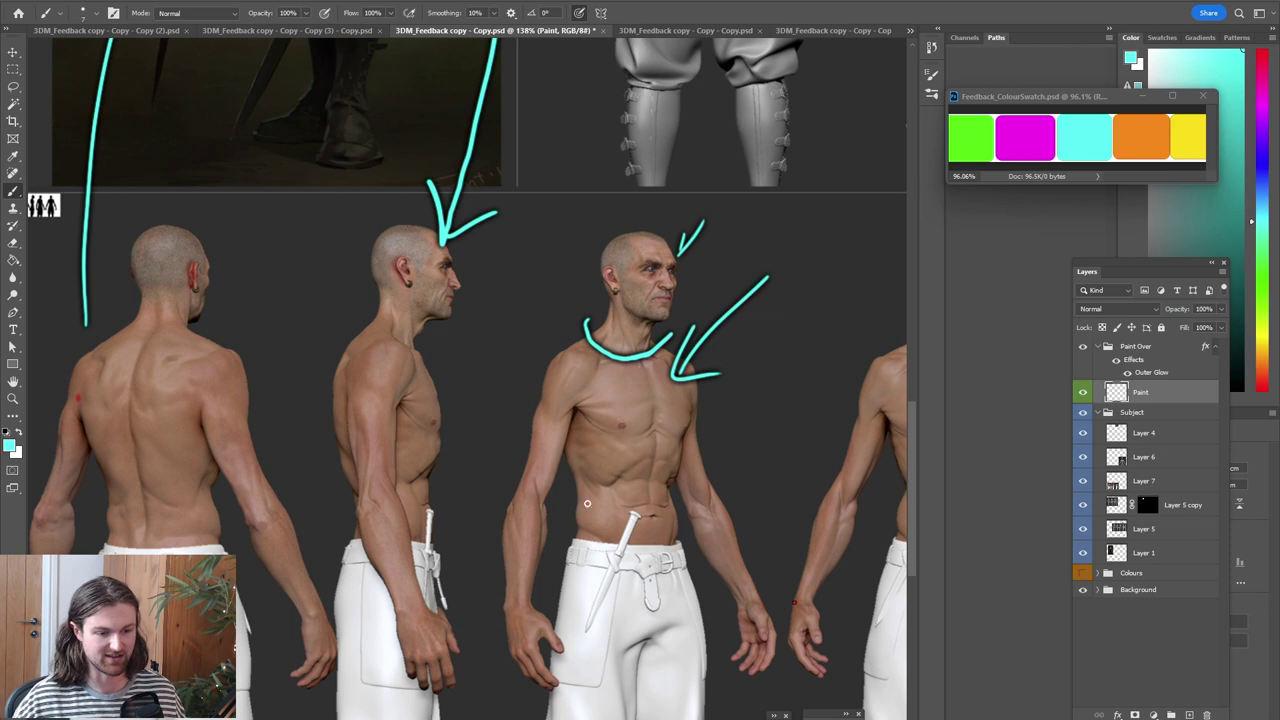
drag(676, 462, 812, 358)
drag(700, 410, 744, 455)
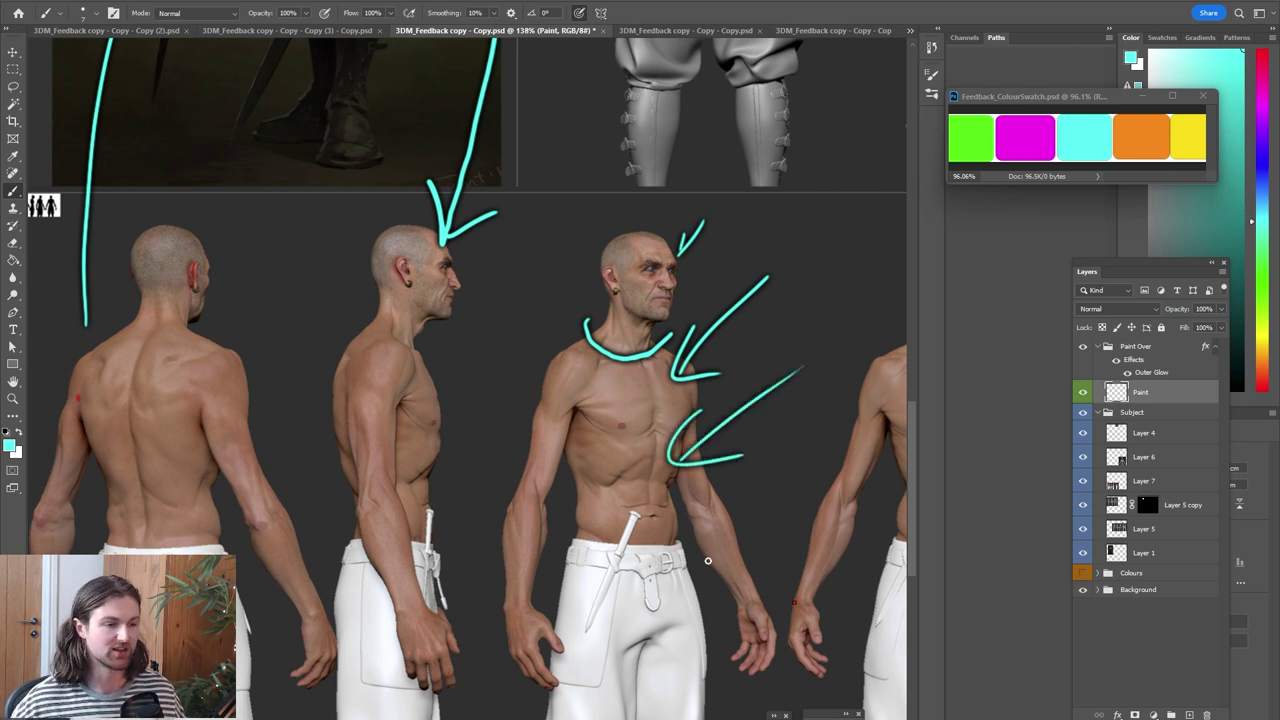
alt+scroll(468, 278, down, 5)
scroll(541, 246, up, 8)
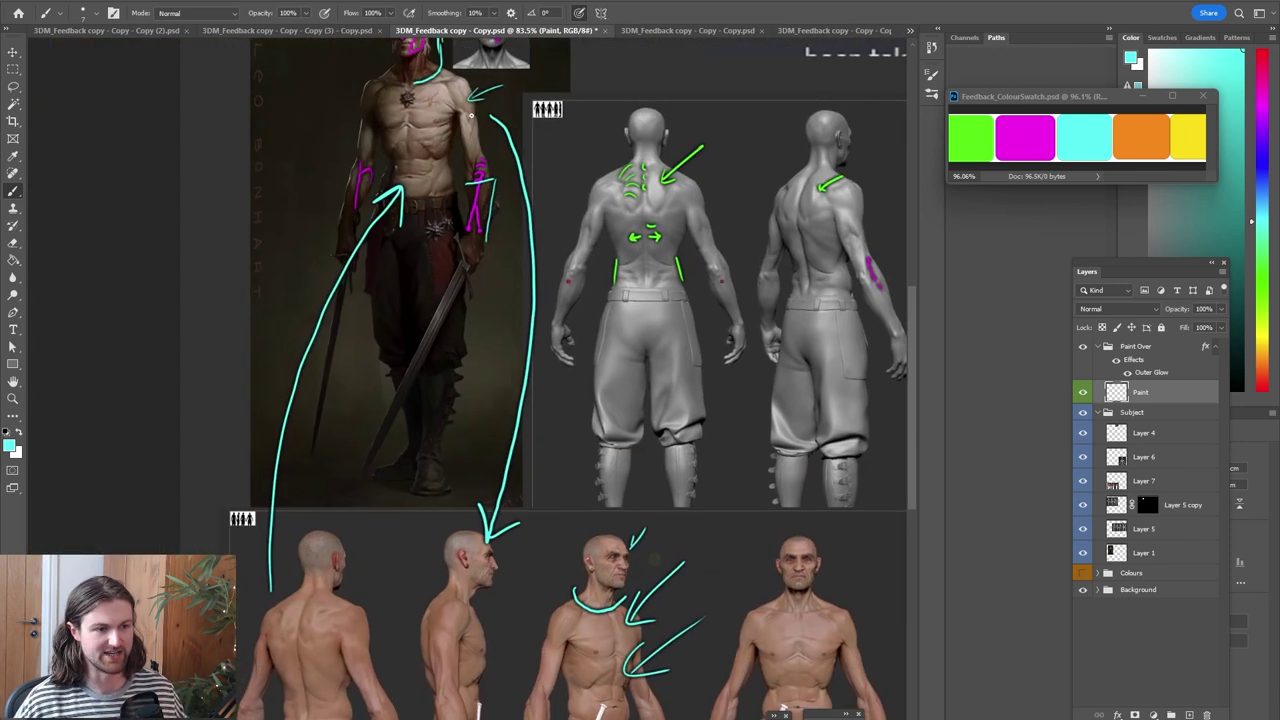
scroll(599, 486, down, 5)
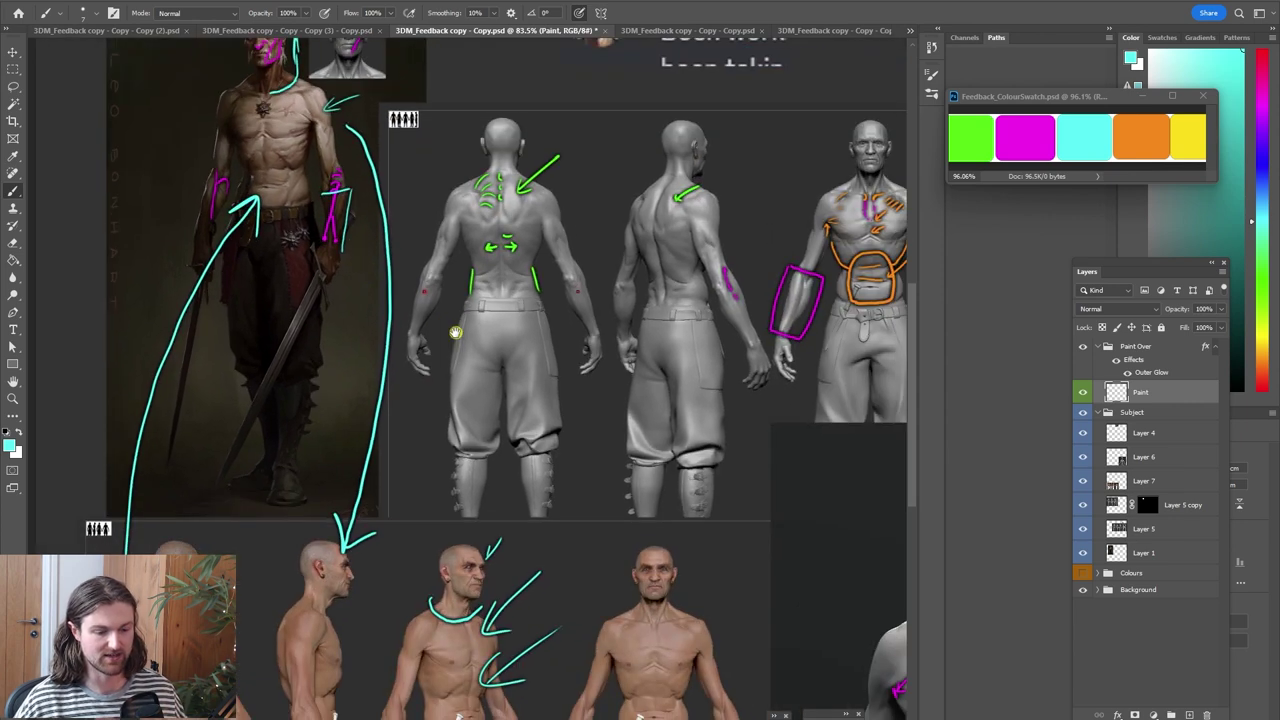
alt+scroll(660, 450, up, 5)
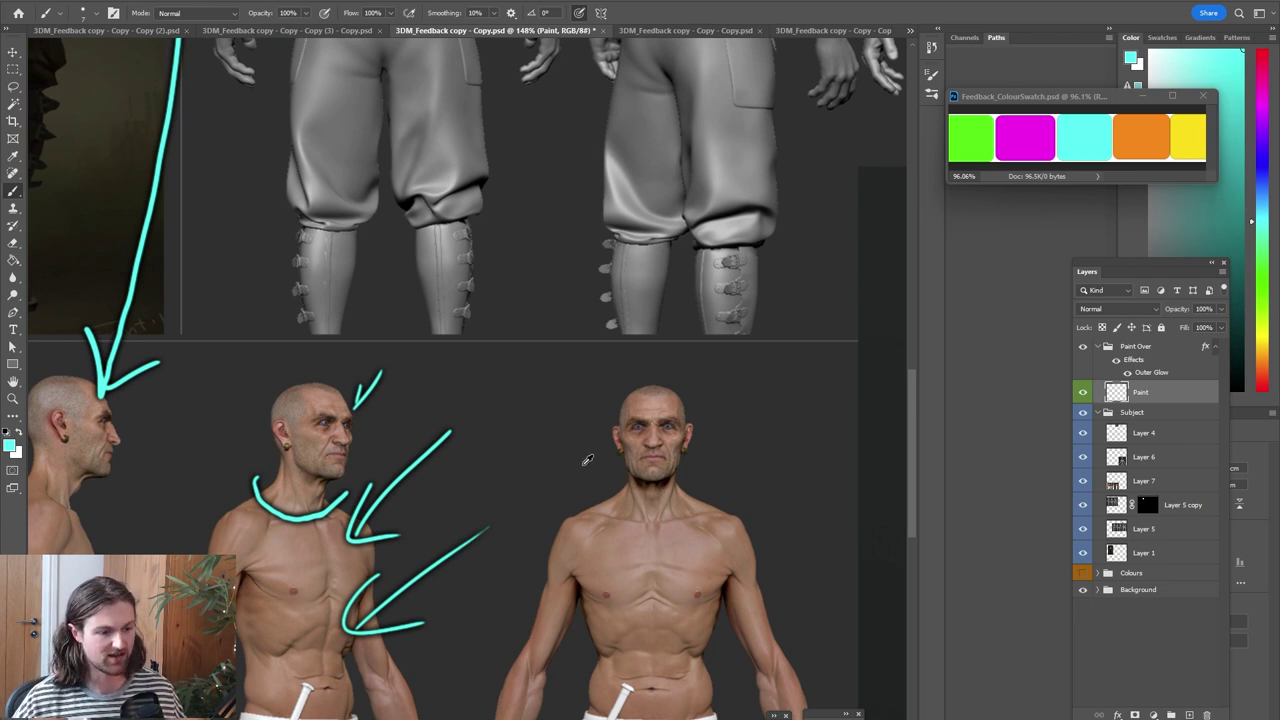
alt+scroll(586, 457, down, 3)
scroll(637, 520, up, 3)
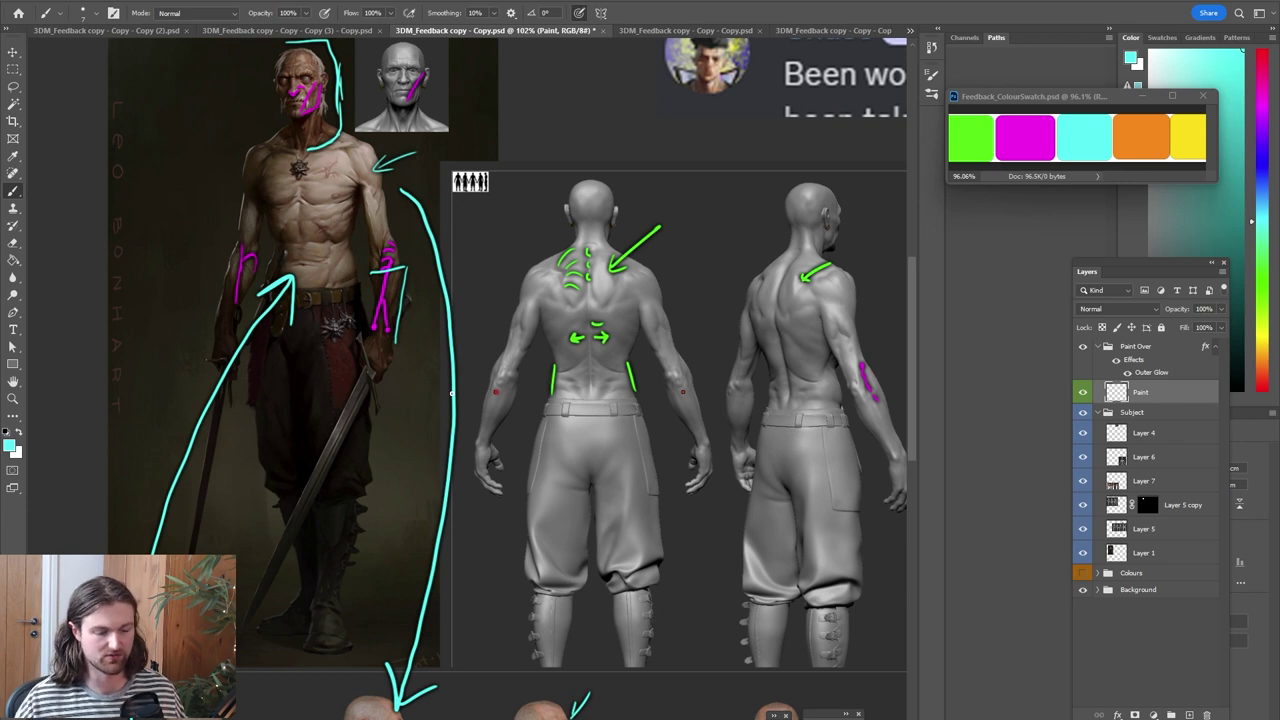
In the hooded figure's feedback document, trace the full-body render's cloak and hood edge in cyan and add cyan arrows at the cloak and fur collar
key(ctrl+shift+Tab)
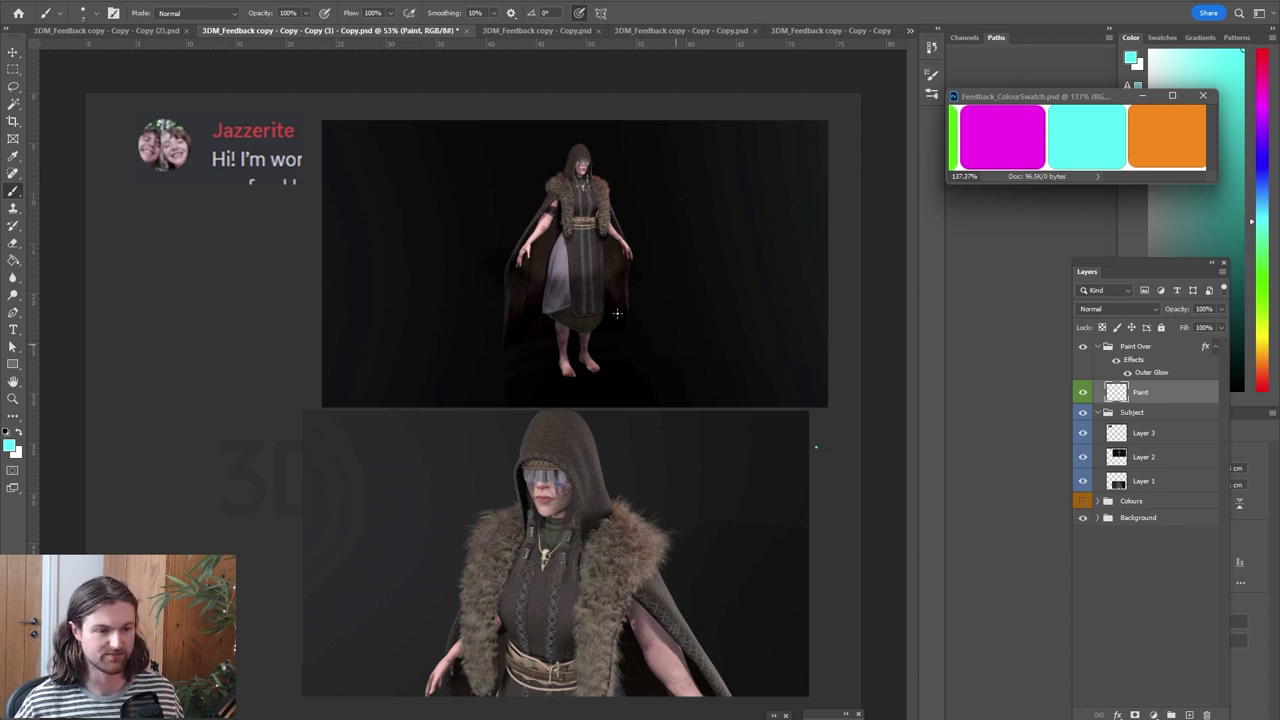
alt+scroll(534, 305, up, 5)
right_click(542, 313)
click(657, 180)
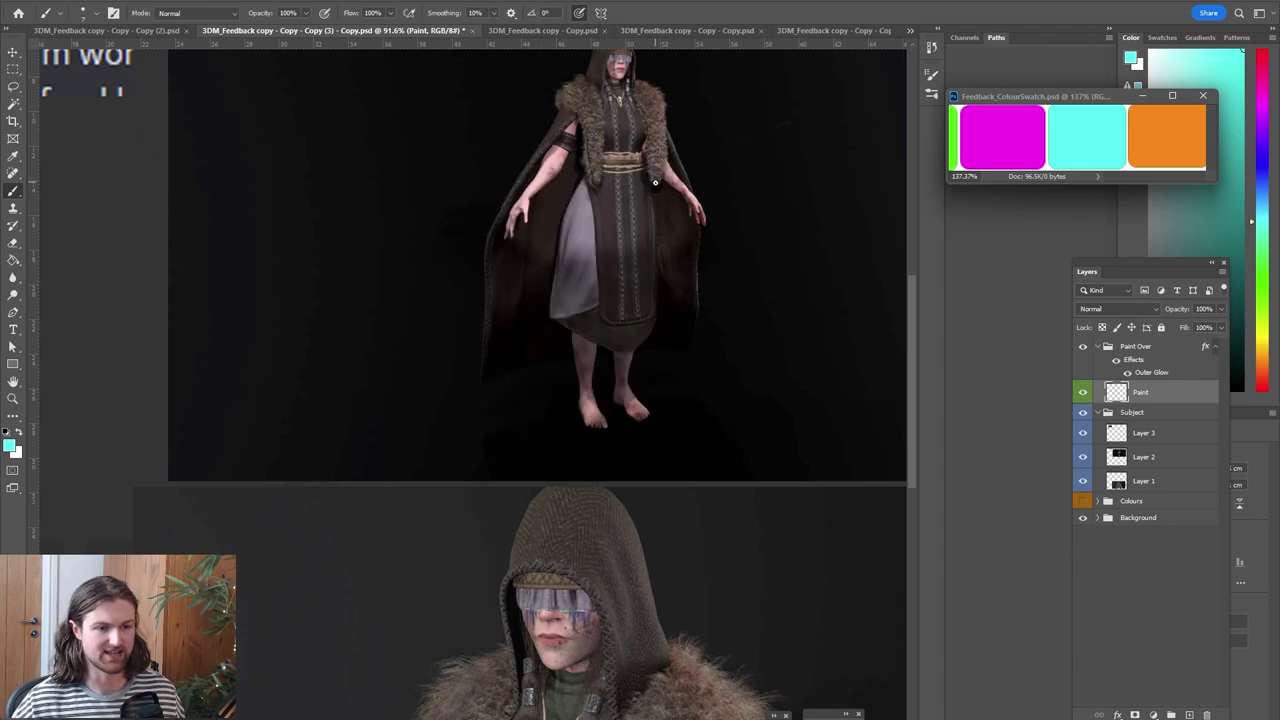
mouse_move(676, 213)
mouse_down()
mouse_move(636, 313)
mouse_move(732, 209)
mouse_up()
drag(644, 253, 668, 283)
mouse_move(427, 497)
mouse_down()
mouse_move(468, 309)
mouse_move(533, 201)
mouse_move(577, 165)
mouse_up()
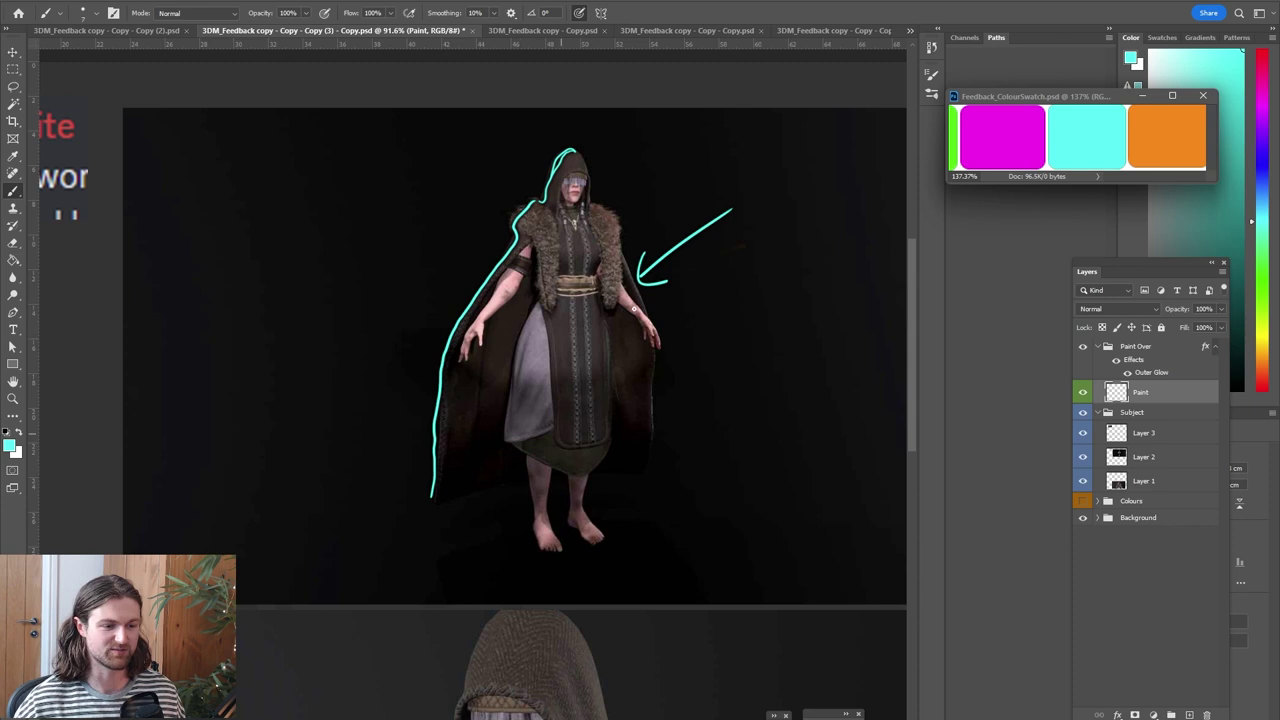
mouse_move(616, 213)
mouse_down()
mouse_move(686, 187)
mouse_move(634, 219)
mouse_up()
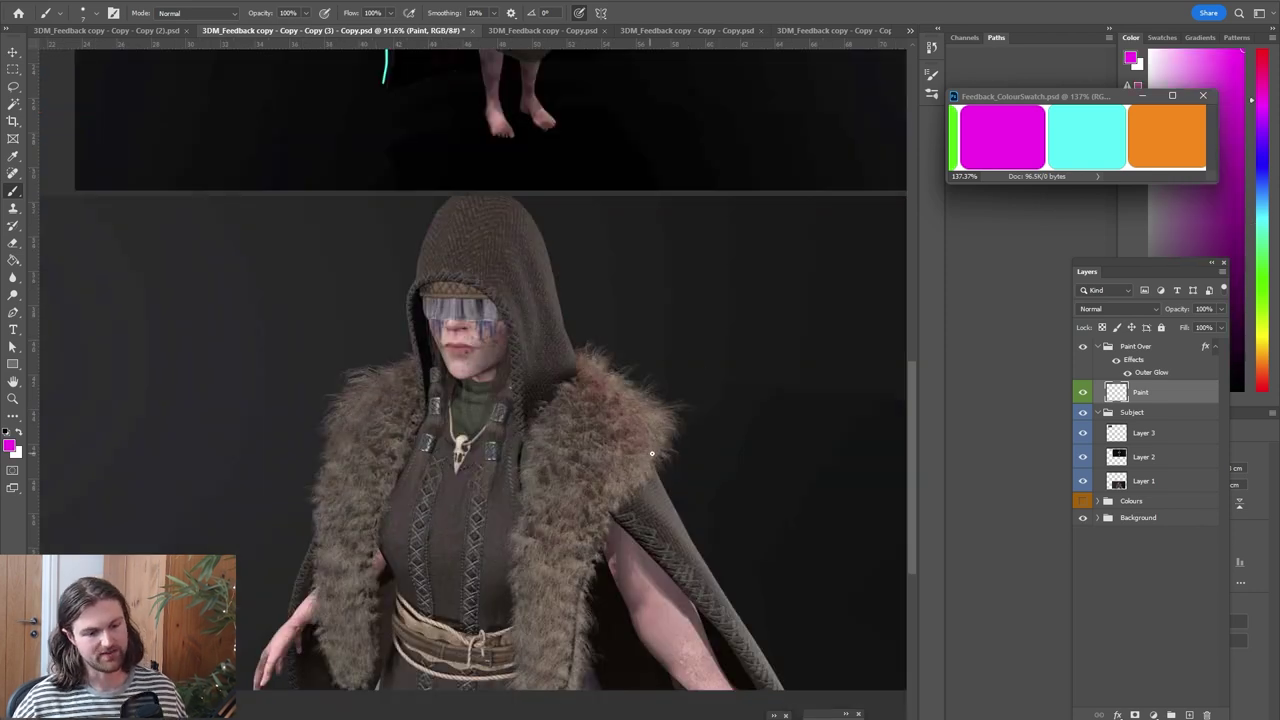
Draw two magenta arrows pointing at the shoulder fur of the hooded character's close-up render
mouse_move(757, 334)
mouse_down()
mouse_move(671, 402)
mouse_move(686, 413)
mouse_up()
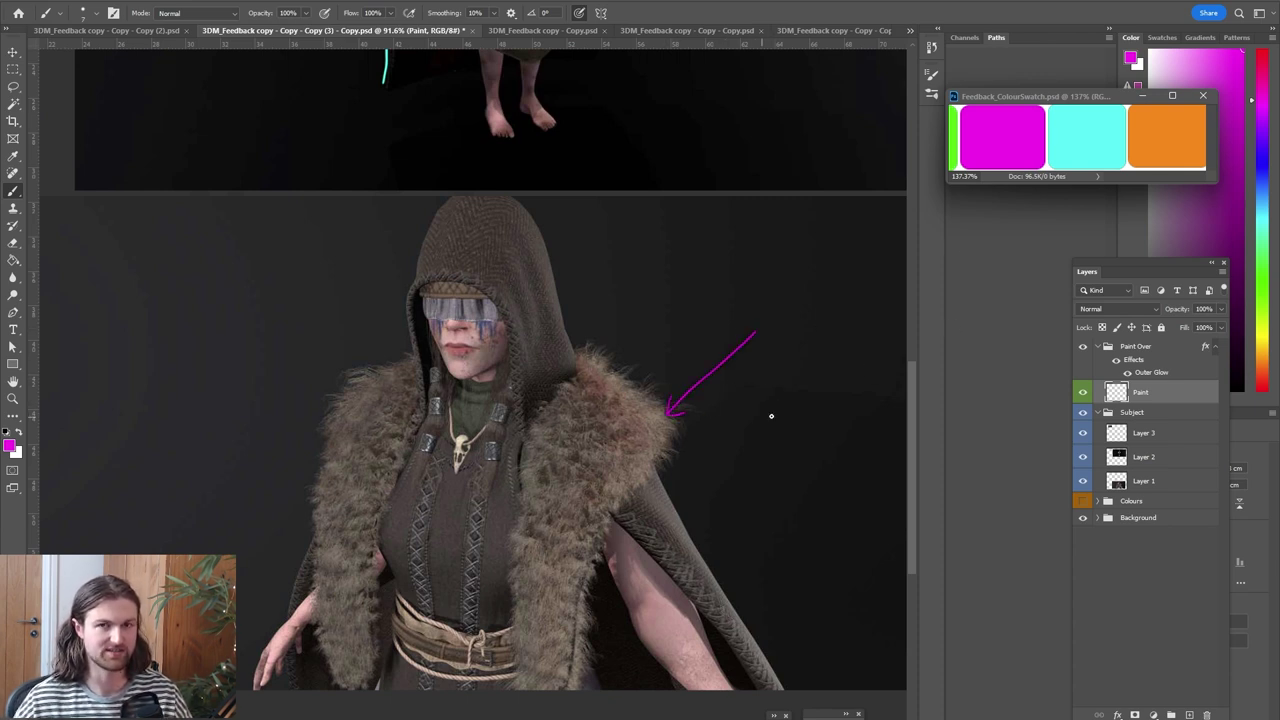
drag(621, 377, 694, 291)
drag(619, 356, 617, 380)
drag(617, 380, 640, 373)
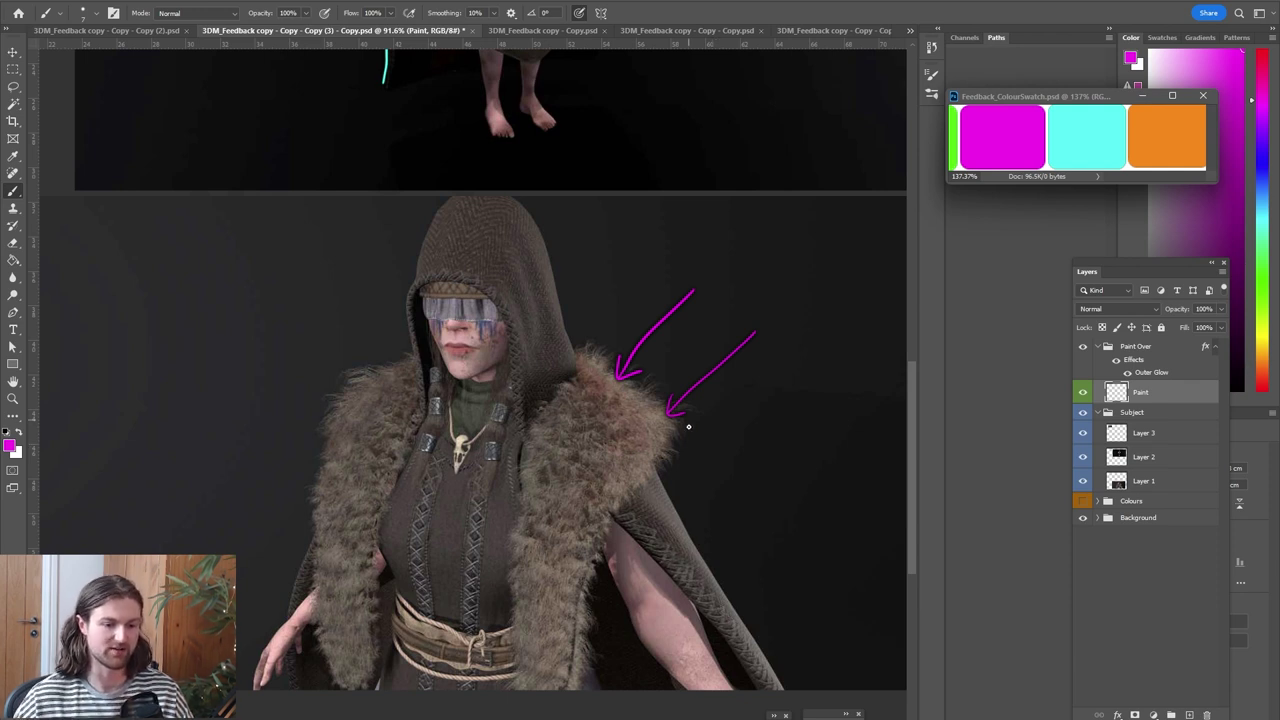
Sketch parallel magenta fur strands beside the close-up, plus a clump of strands converging to a single point
mouse_move(746, 390)
mouse_down()
mouse_move(732, 466)
mouse_move(766, 470)
mouse_up()
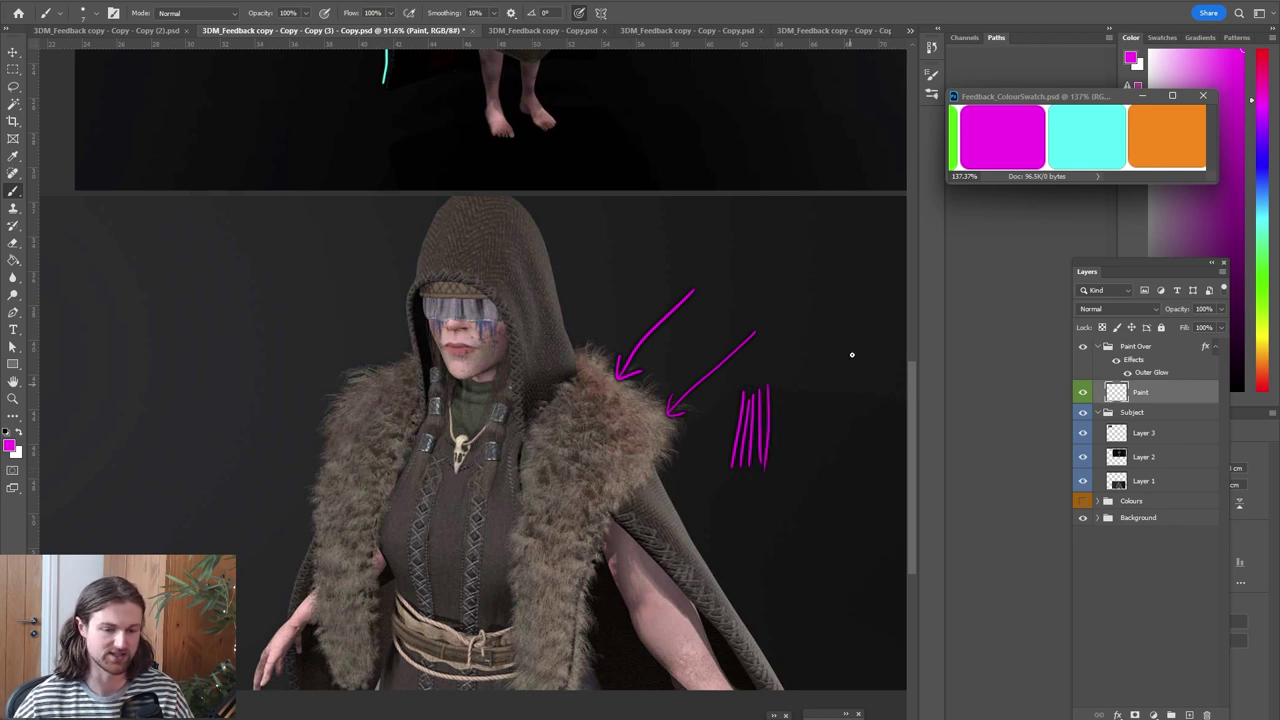
mouse_move(836, 350)
mouse_down()
mouse_move(814, 455)
mouse_move(836, 455)
mouse_up()
mouse_move(842, 378)
mouse_down()
mouse_move(836, 452)
mouse_move(846, 449)
mouse_up()
drag(852, 402, 846, 452)
drag(835, 356, 834, 405)
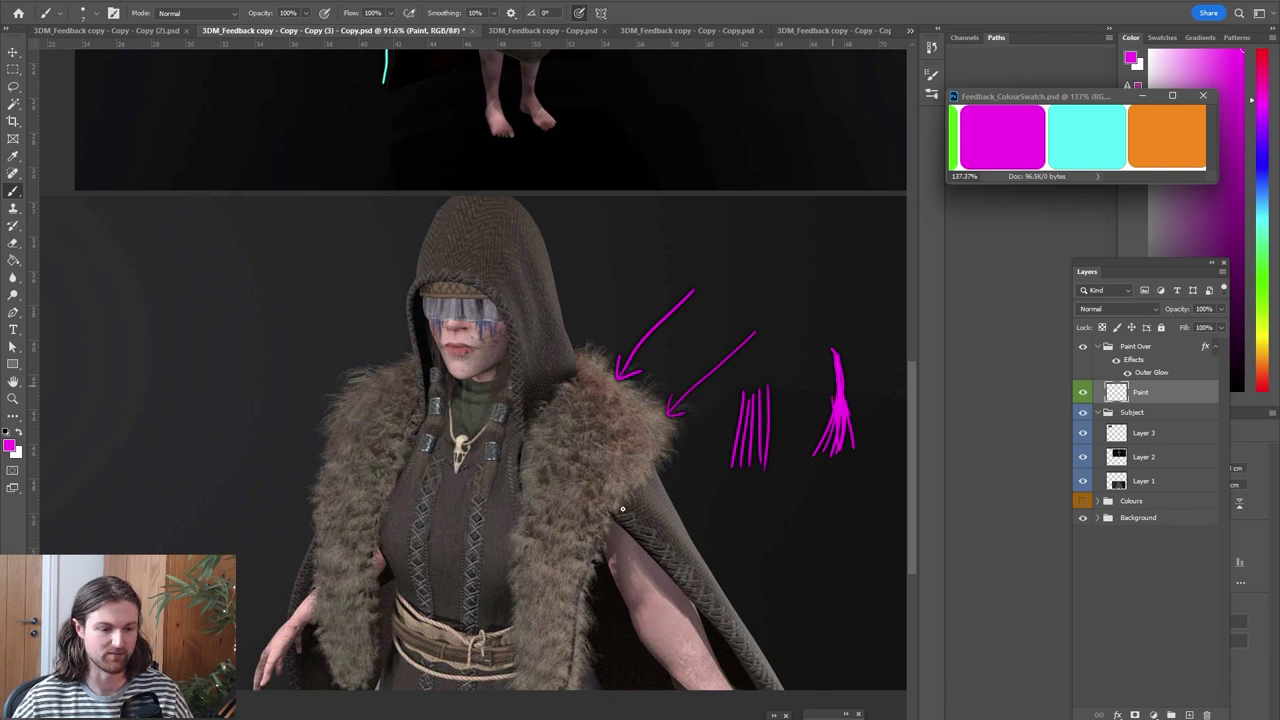
drag(373, 315, 374, 322)
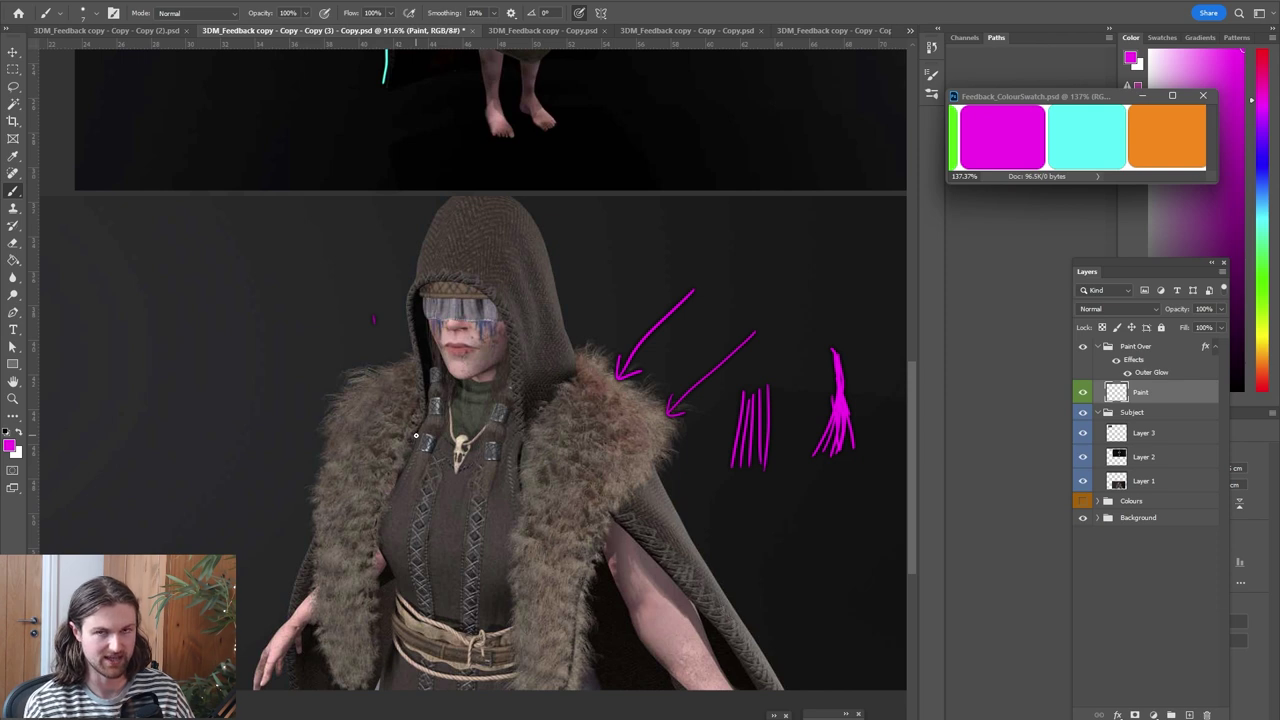
Draw orange arrows pointing at the exposed skin of the close-up character's cheek, forearm and opposite wrist
alt+scroll(416, 435, up, 1)
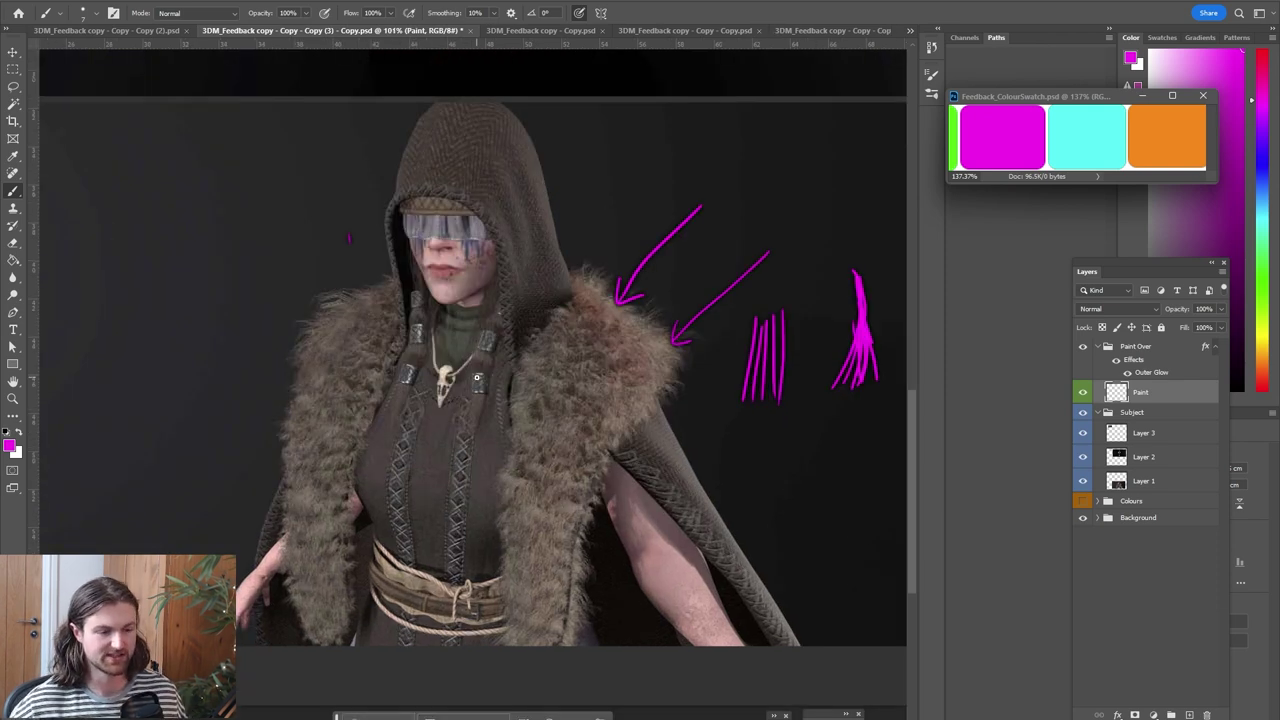
alt+click(1154, 142)
mouse_move(490, 252)
mouse_down()
mouse_move(615, 183)
mouse_move(514, 266)
mouse_up()
mouse_move(692, 566)
mouse_down()
mouse_move(826, 510)
mouse_move(712, 574)
mouse_up()
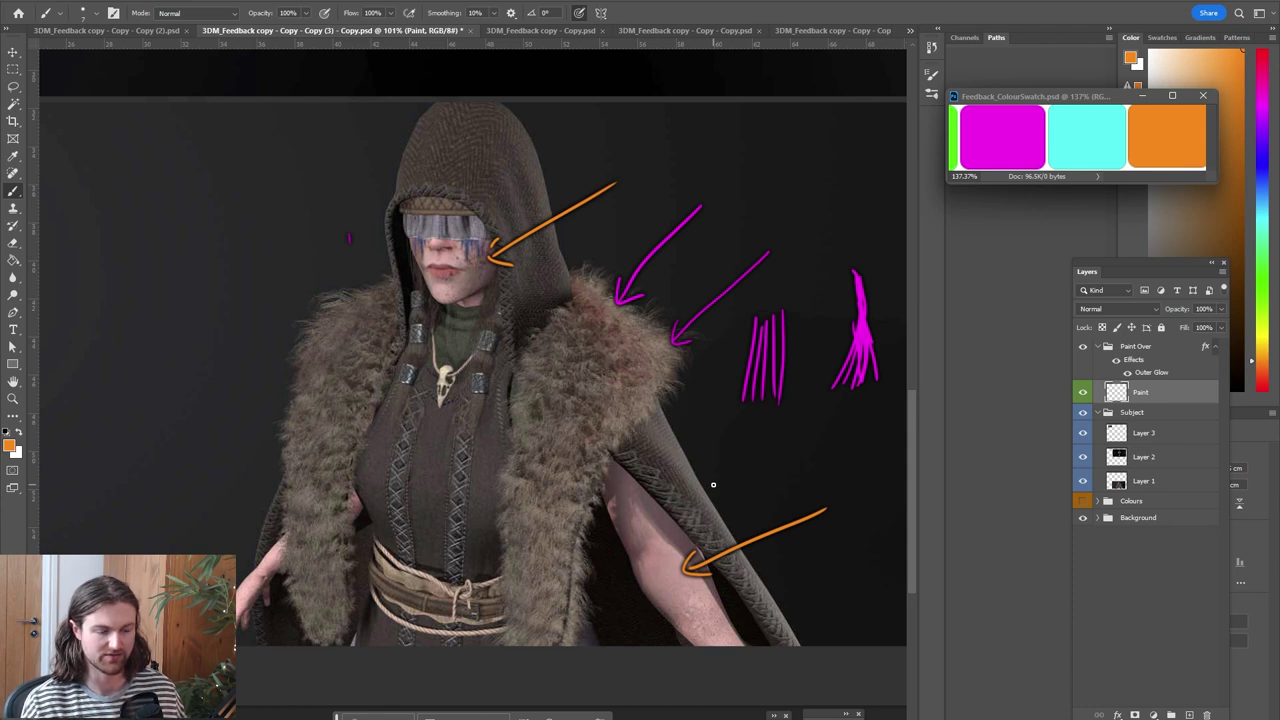
mouse_move(254, 504)
mouse_down()
mouse_move(268, 573)
mouse_move(277, 558)
mouse_up()
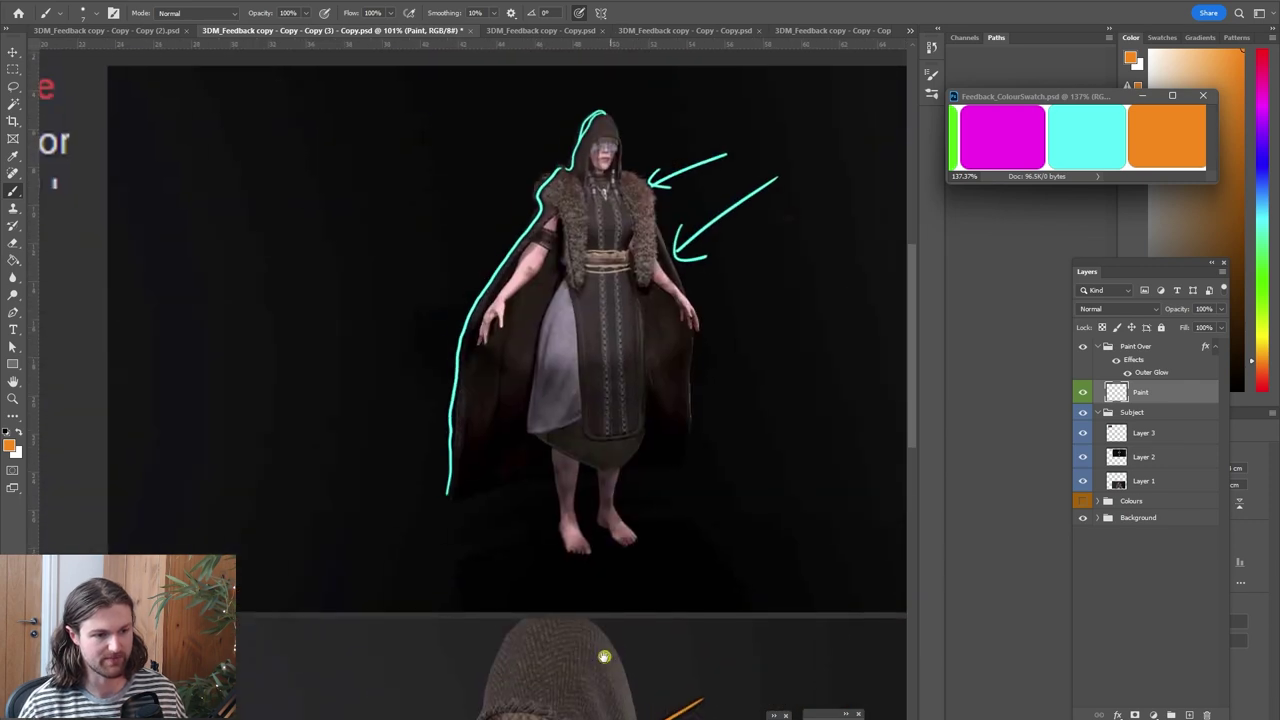
Outline the beaded braid beside the skull necklace in magenta and add a double-headed arrow below its end
alt+click(1016, 142)
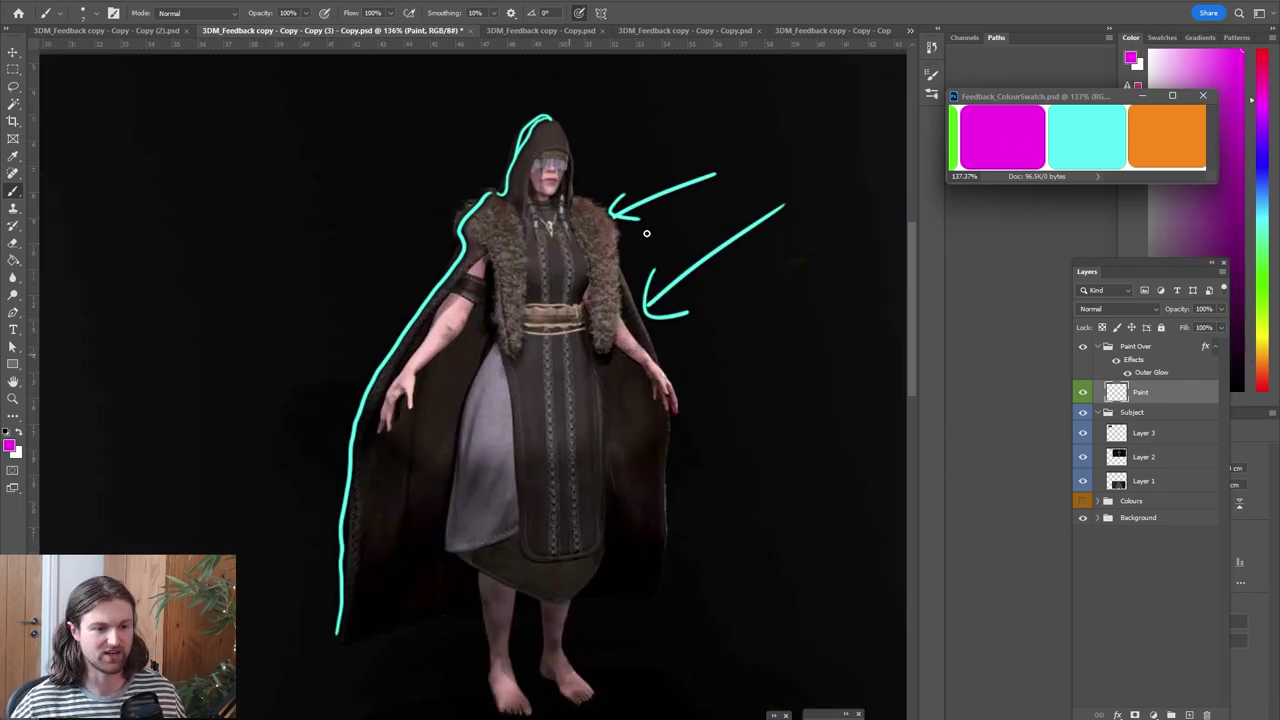
right_click(586, 173)
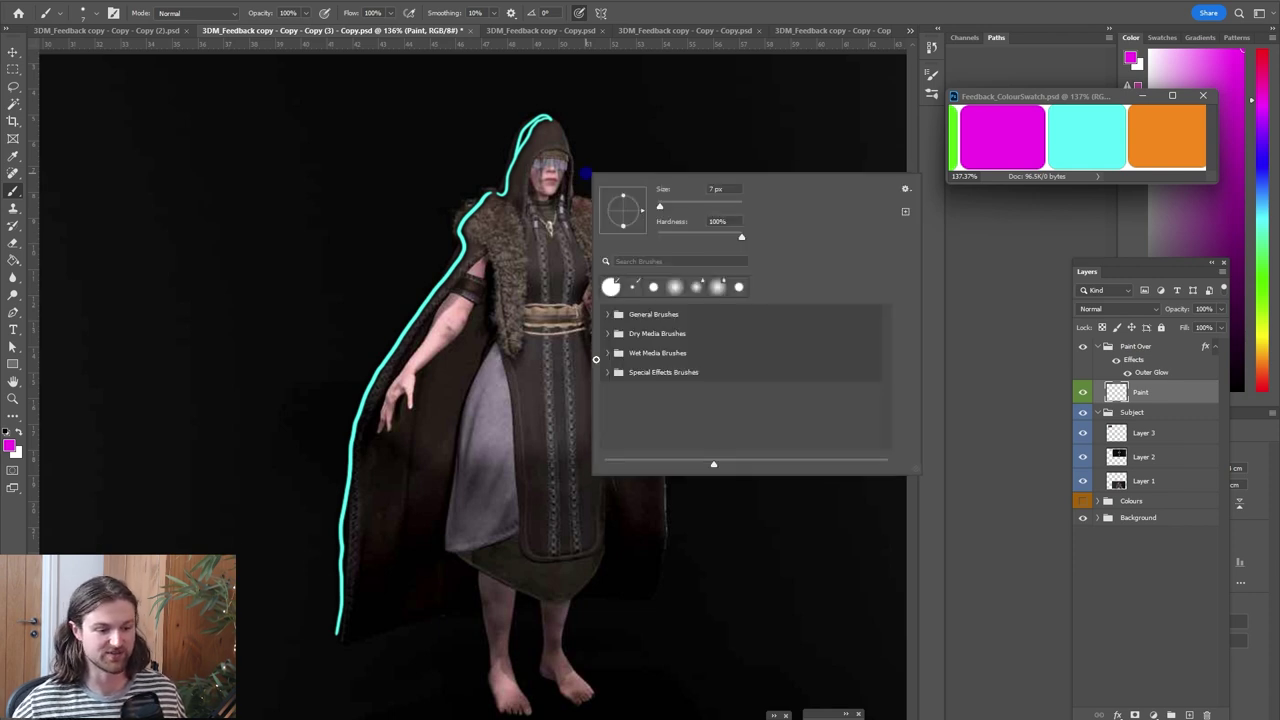
click(780, 562)
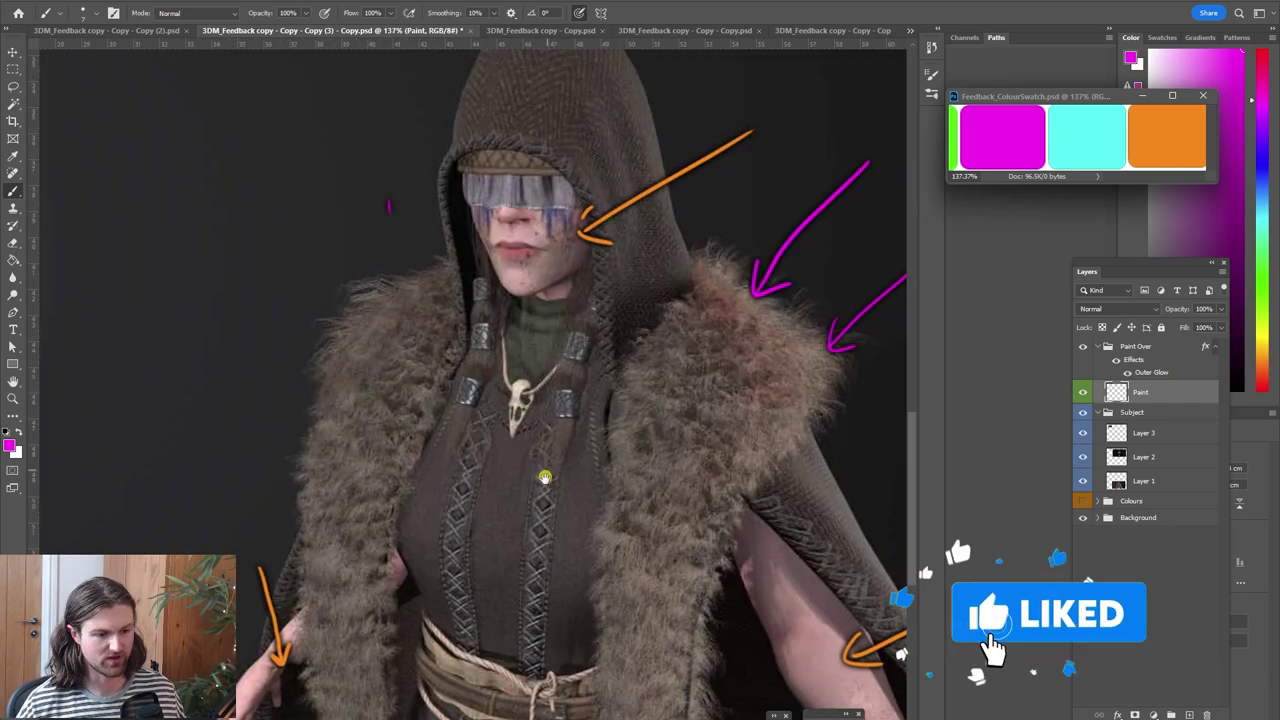
drag(545, 477, 541, 494)
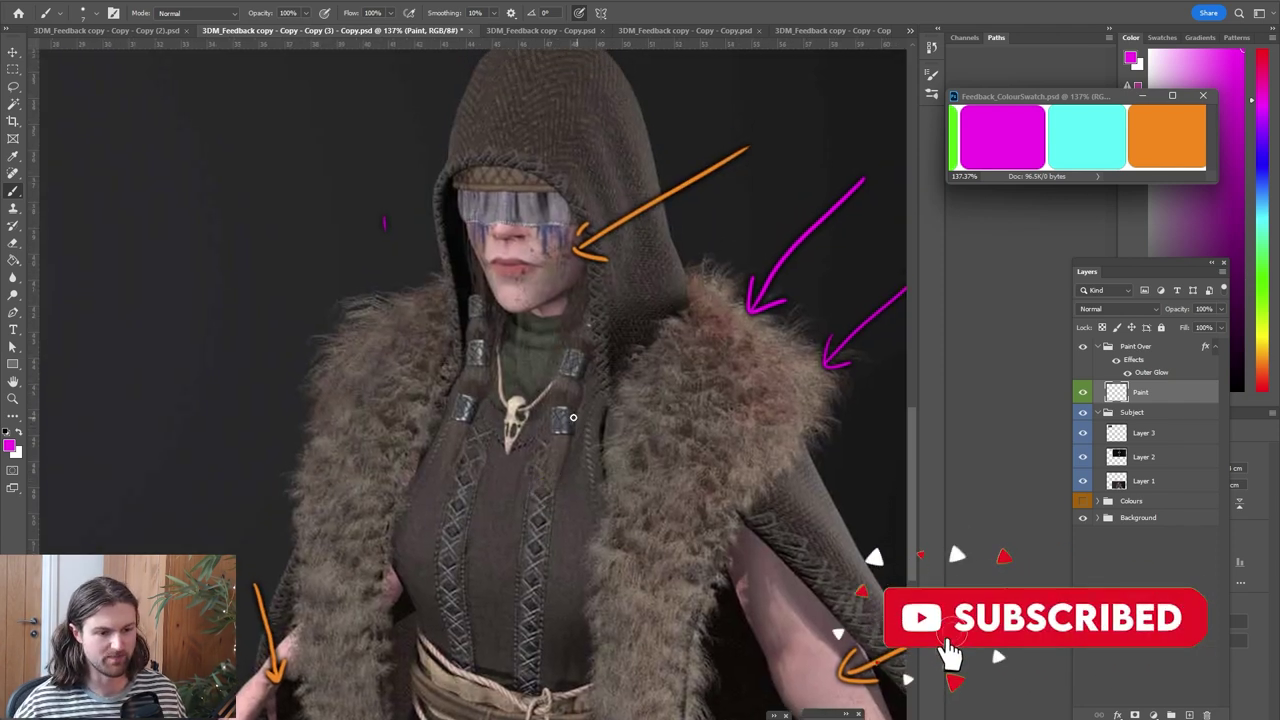
mouse_move(585, 270)
mouse_down()
mouse_move(555, 388)
mouse_move(551, 489)
mouse_move(600, 318)
mouse_up()
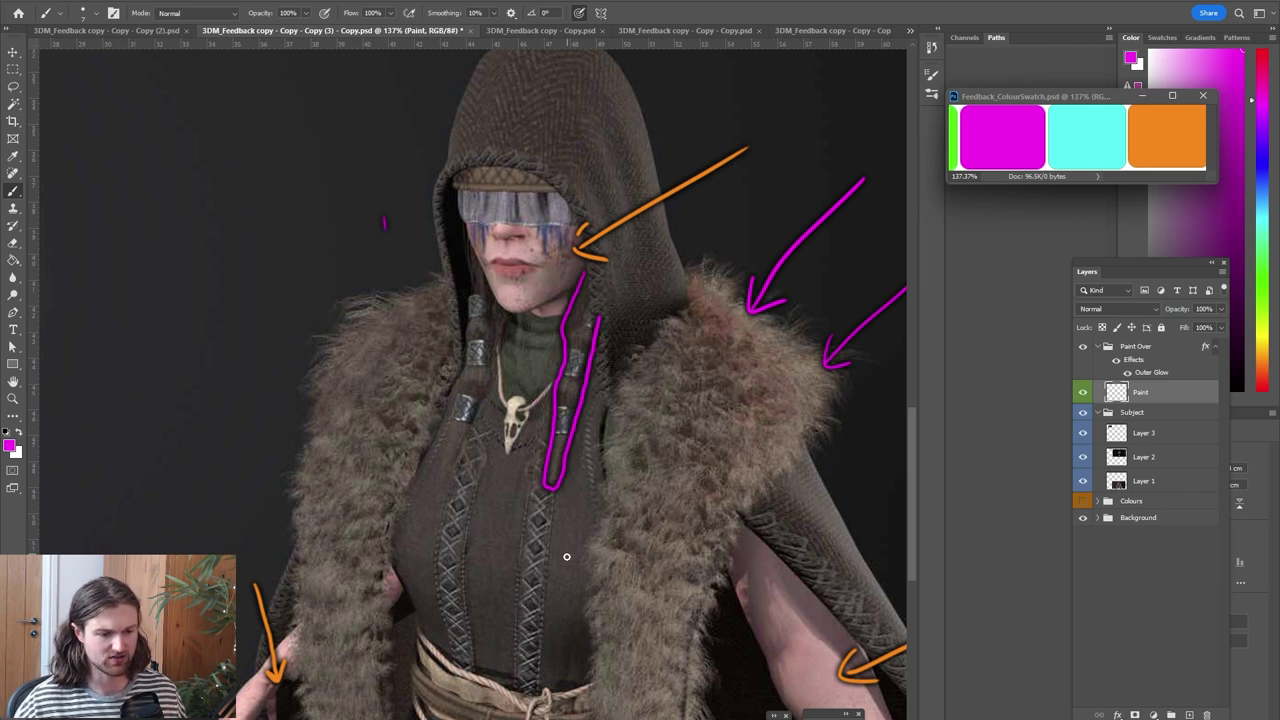
mouse_move(570, 571)
mouse_down()
mouse_move(557, 490)
mouse_move(575, 518)
mouse_up()
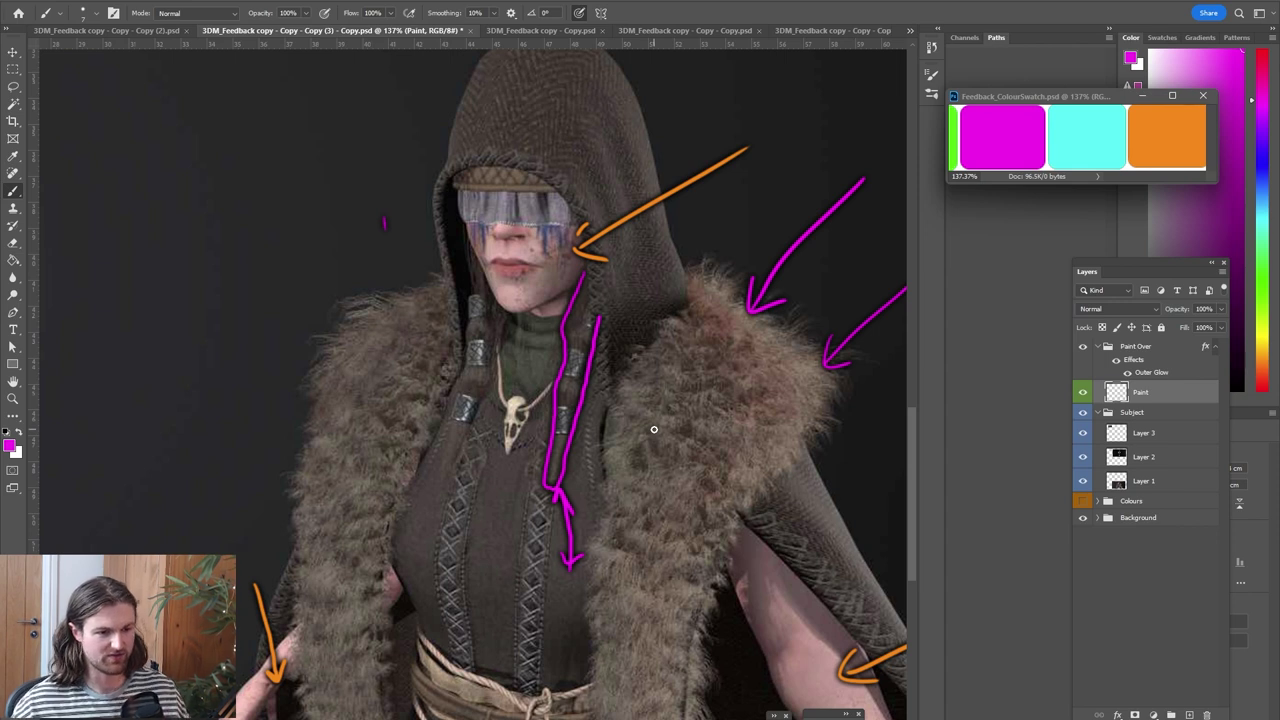
Draw magenta arrows at the cheek and the opposite braid's lower bead, plus a vertical double-headed arrow from chin to neck
mouse_move(420, 283)
mouse_down()
mouse_move(485, 261)
mouse_move(478, 272)
mouse_up()
mouse_move(365, 375)
mouse_down()
mouse_move(445, 428)
mouse_move(448, 398)
mouse_up()
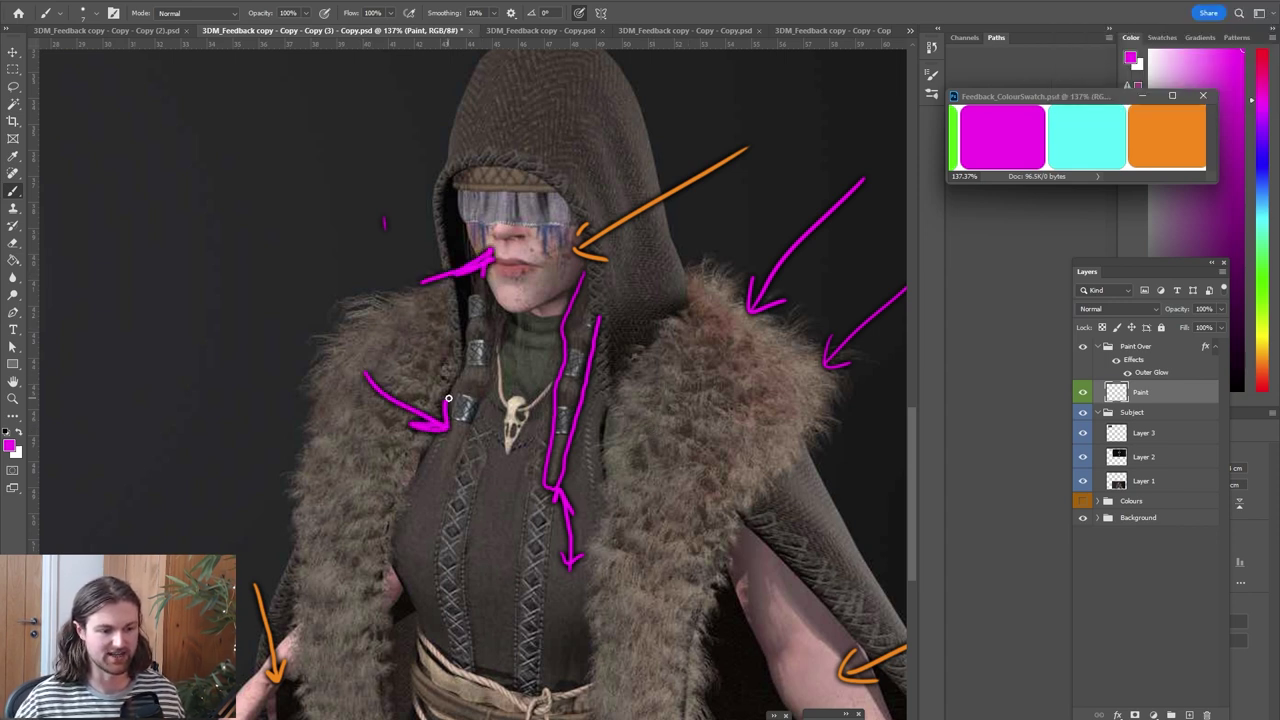
alt+scroll(543, 352, down, 4)
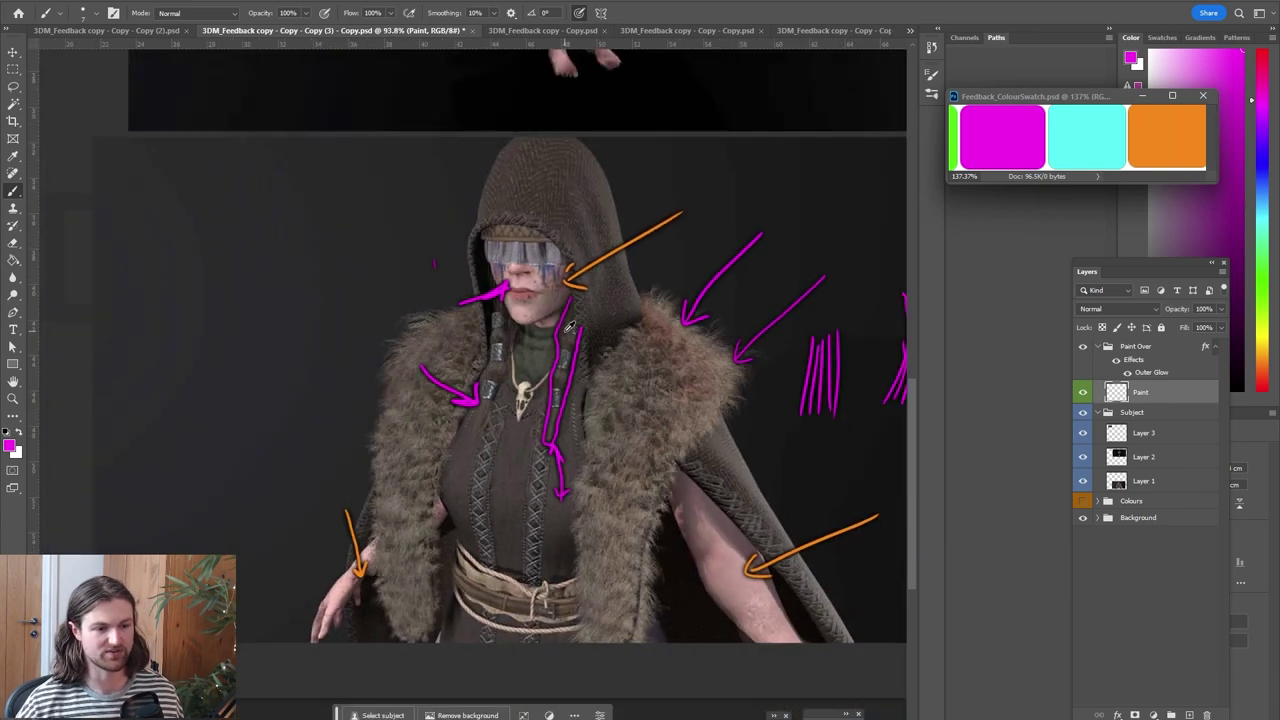
drag(537, 300, 537, 352)
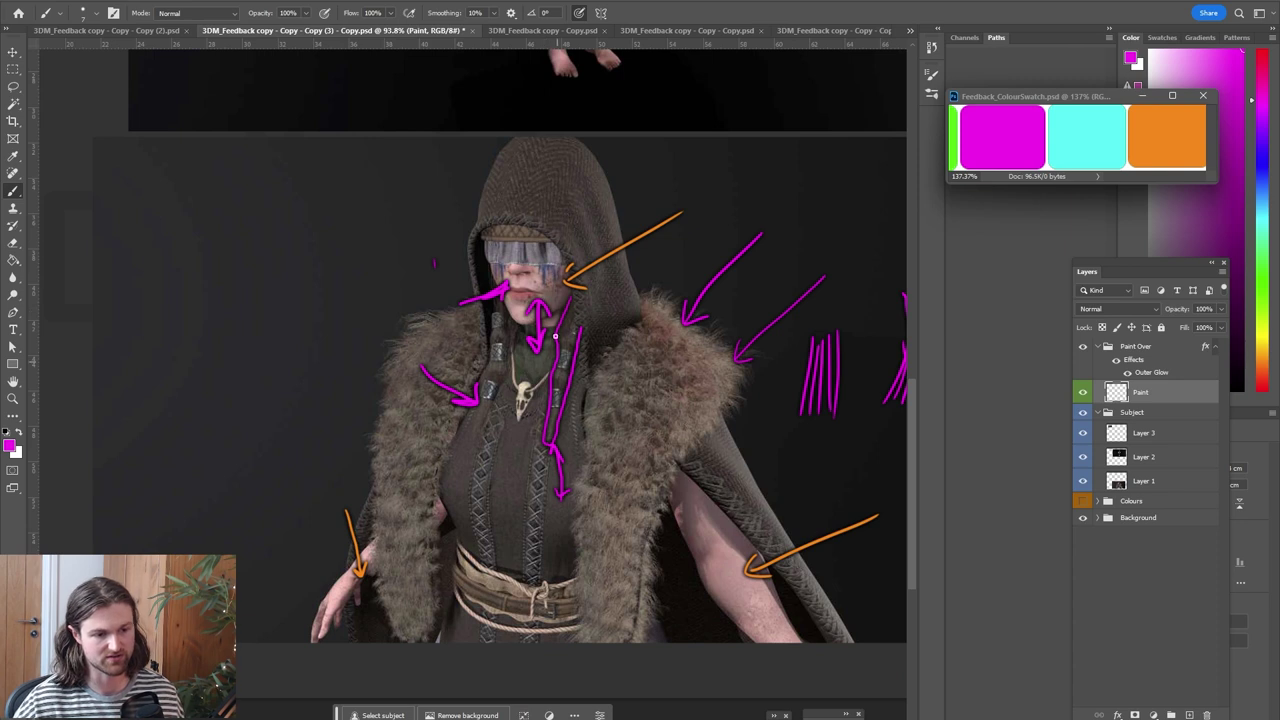